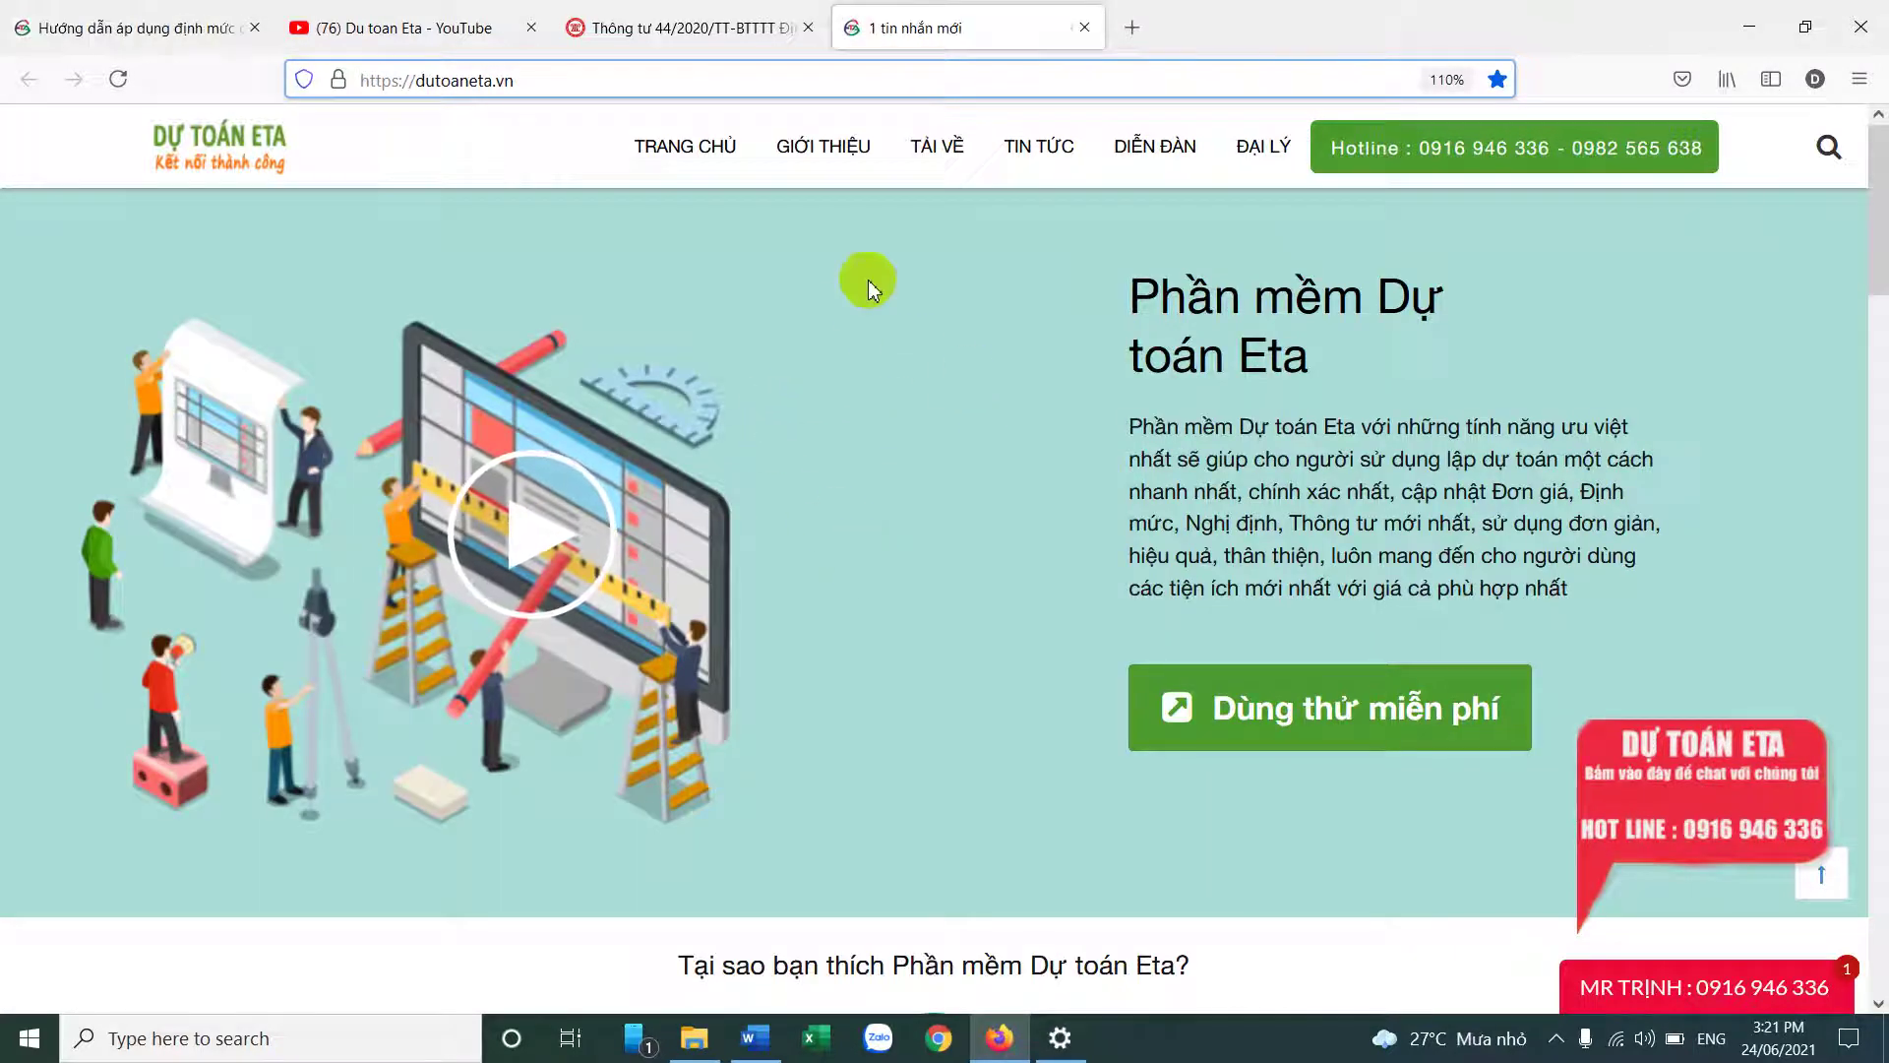
Step: Check the installer download for Win 7, 8, 10 on the dutoaneta.vn website, and minimize the browser
{"action": "left_click", "coordinate": [549, 79]}
{"action": "left_click_drag", "start_coordinate": [561, 81], "coordinate": [344, 100]}
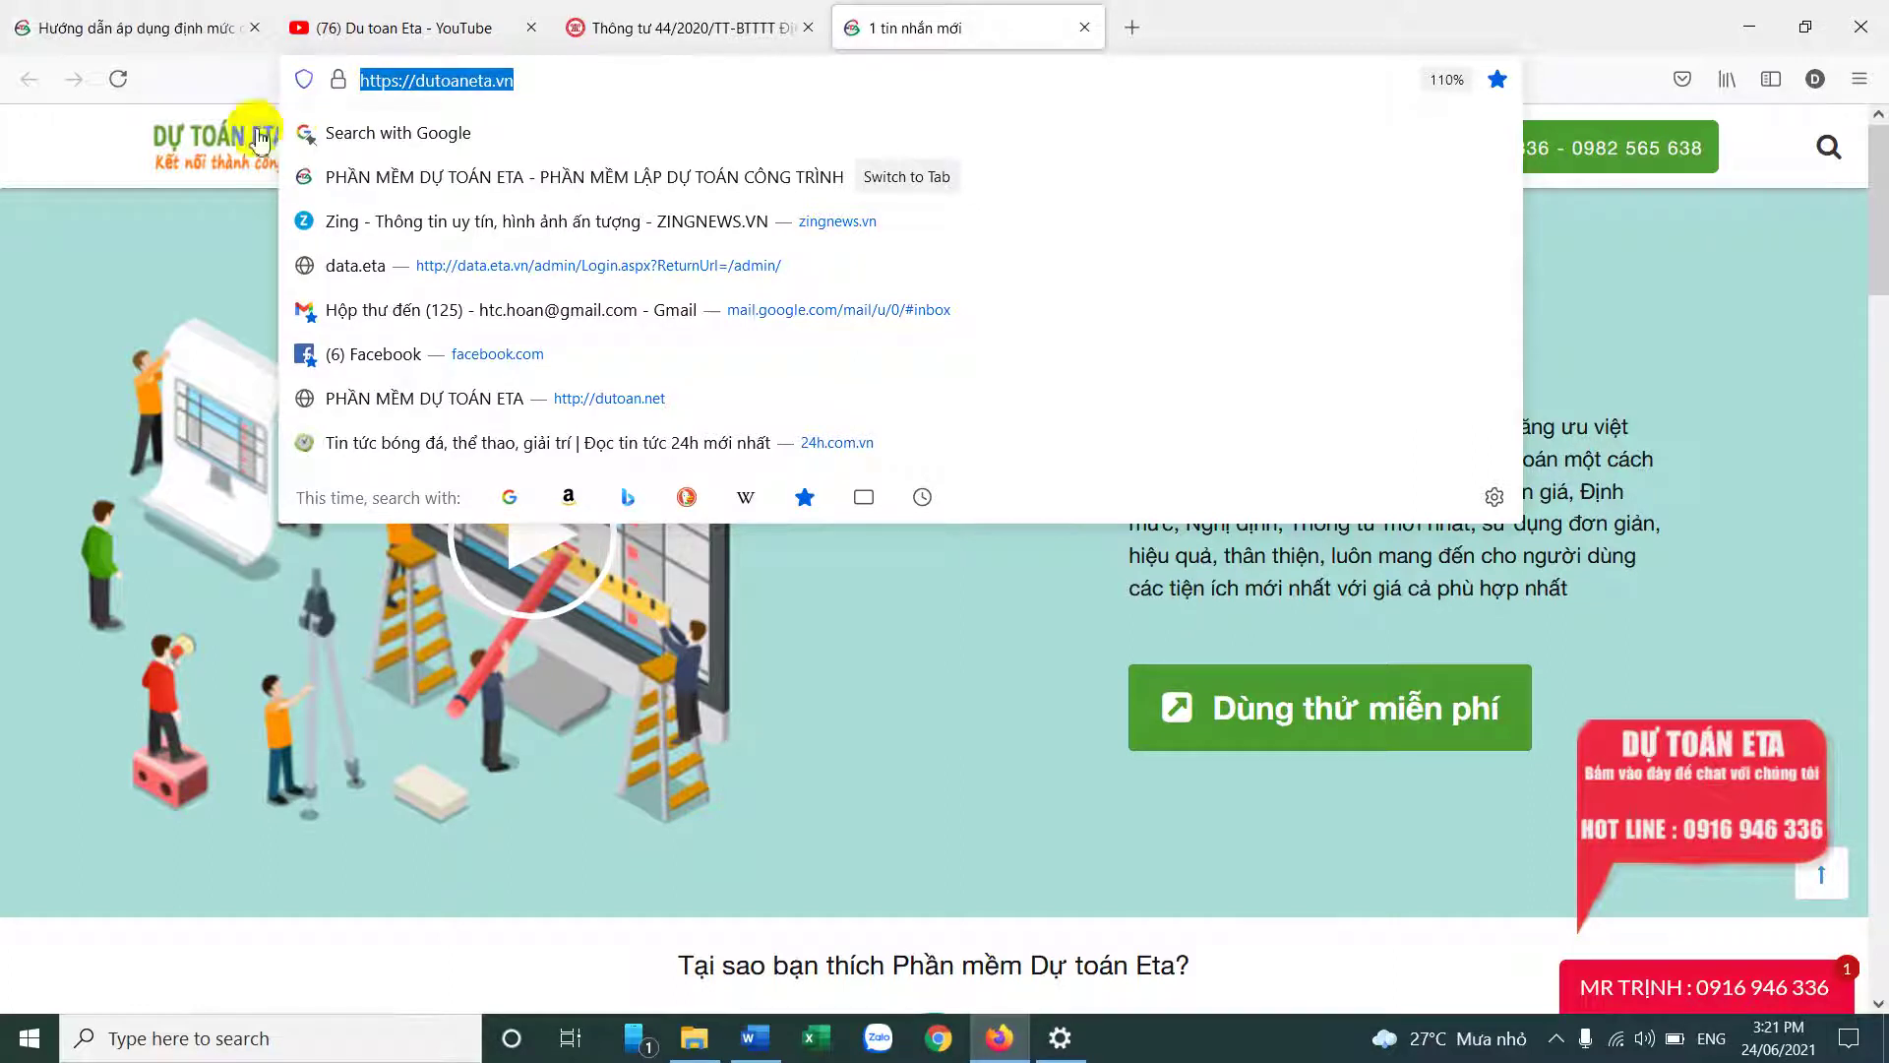
{"action": "left_click", "coordinate": [903, 787]}
{"action": "mouse_move", "coordinate": [937, 162]}
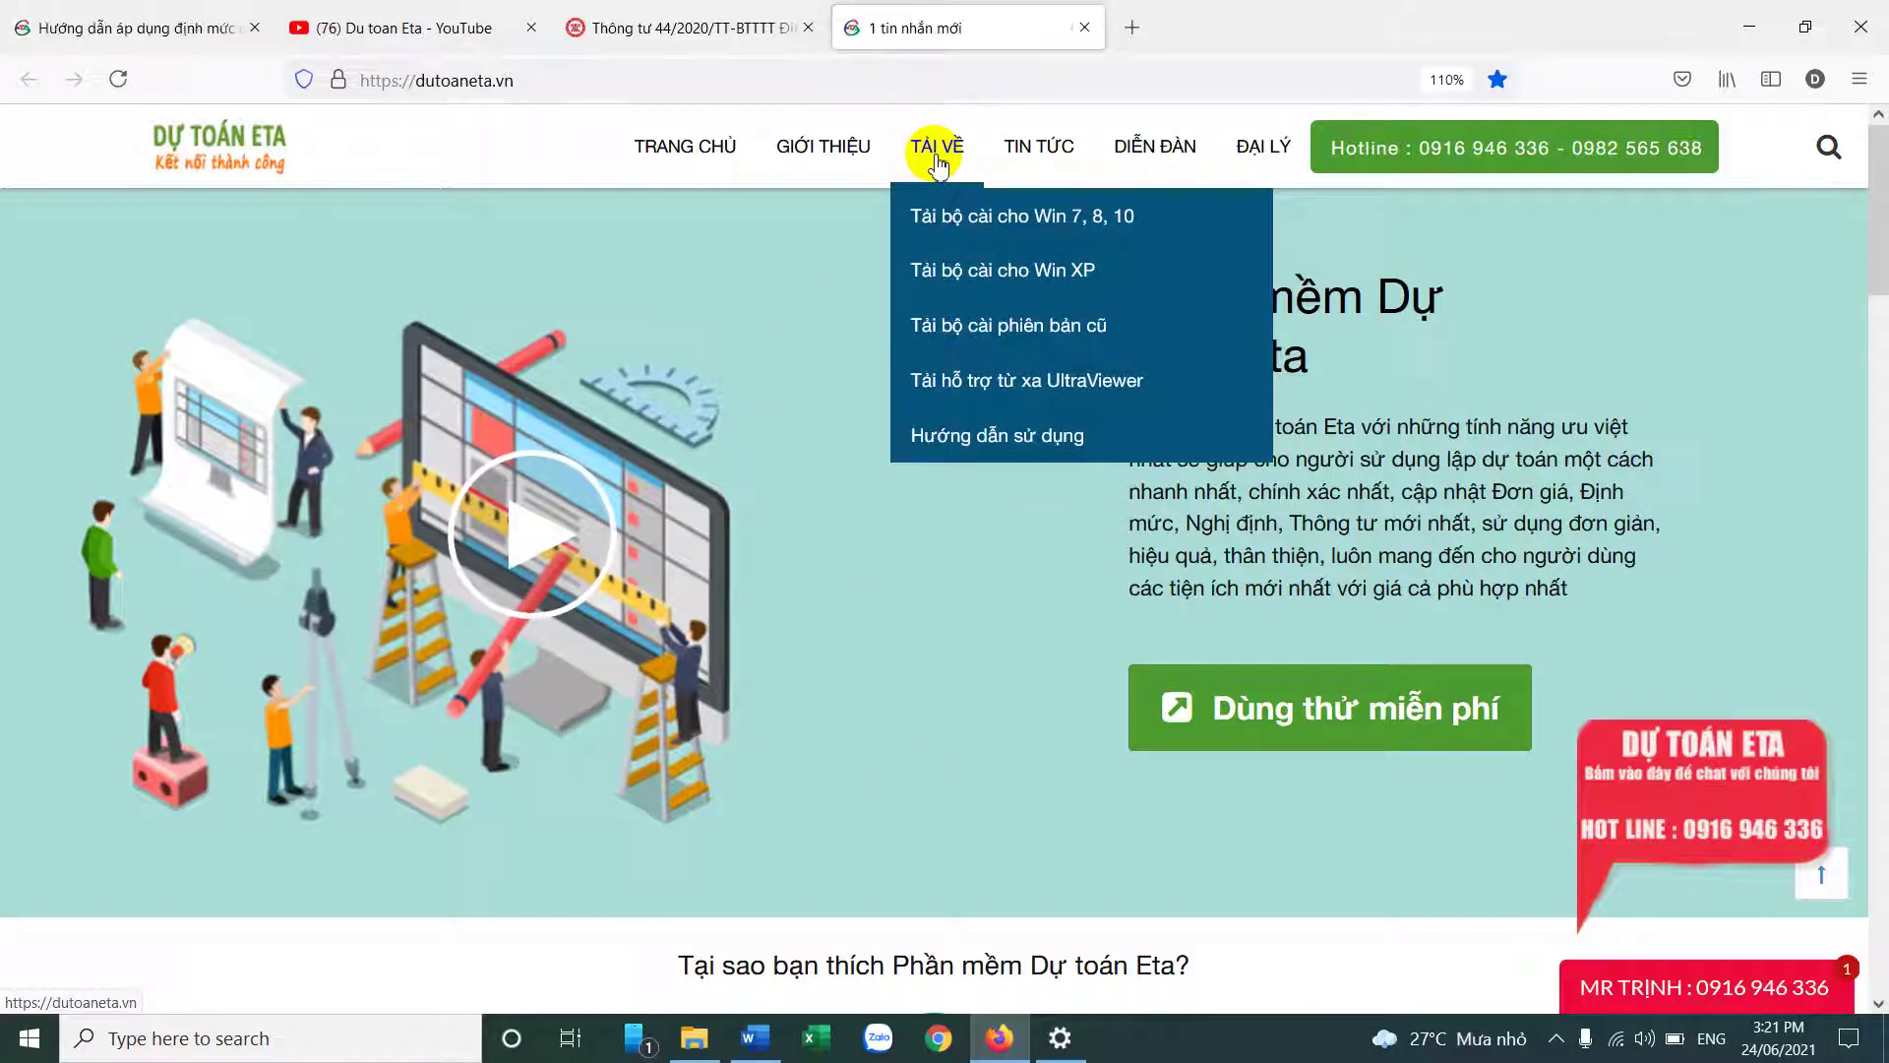
{"action": "left_click", "coordinate": [1002, 233]}
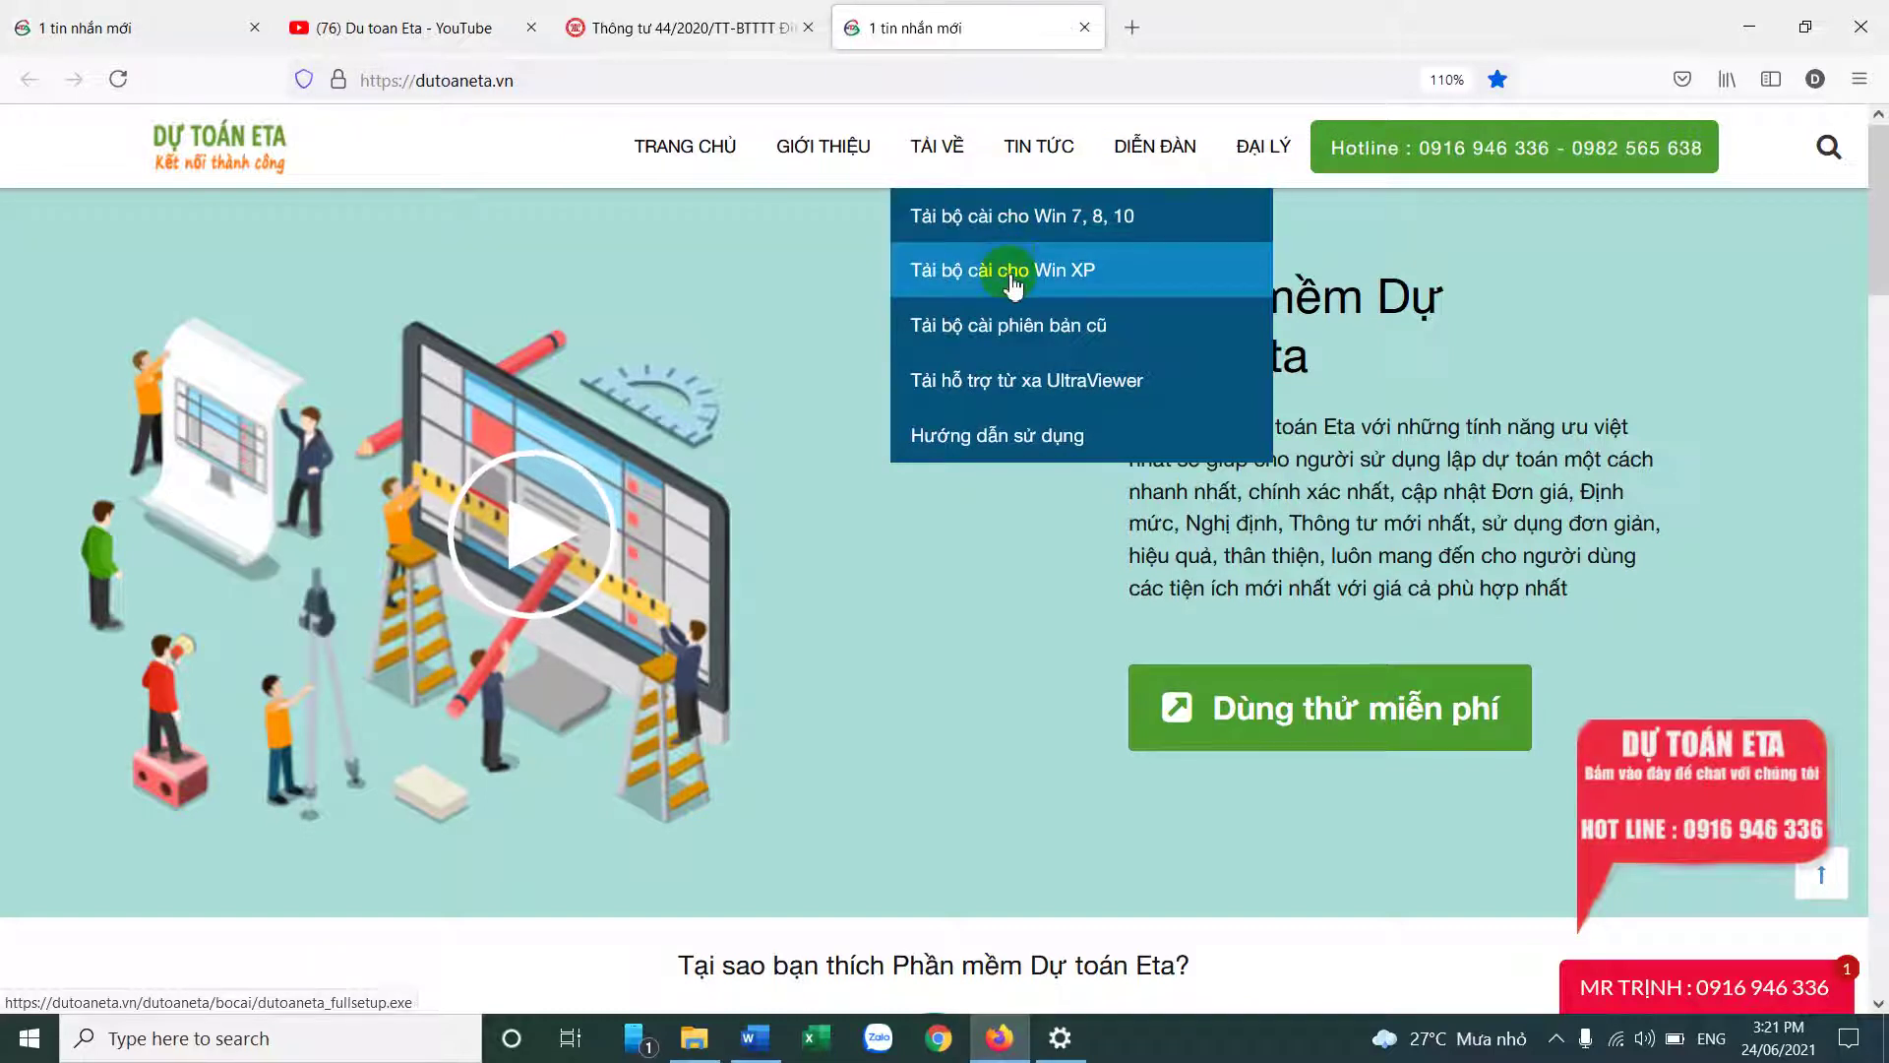
{"action": "left_click", "coordinate": [1748, 12]}
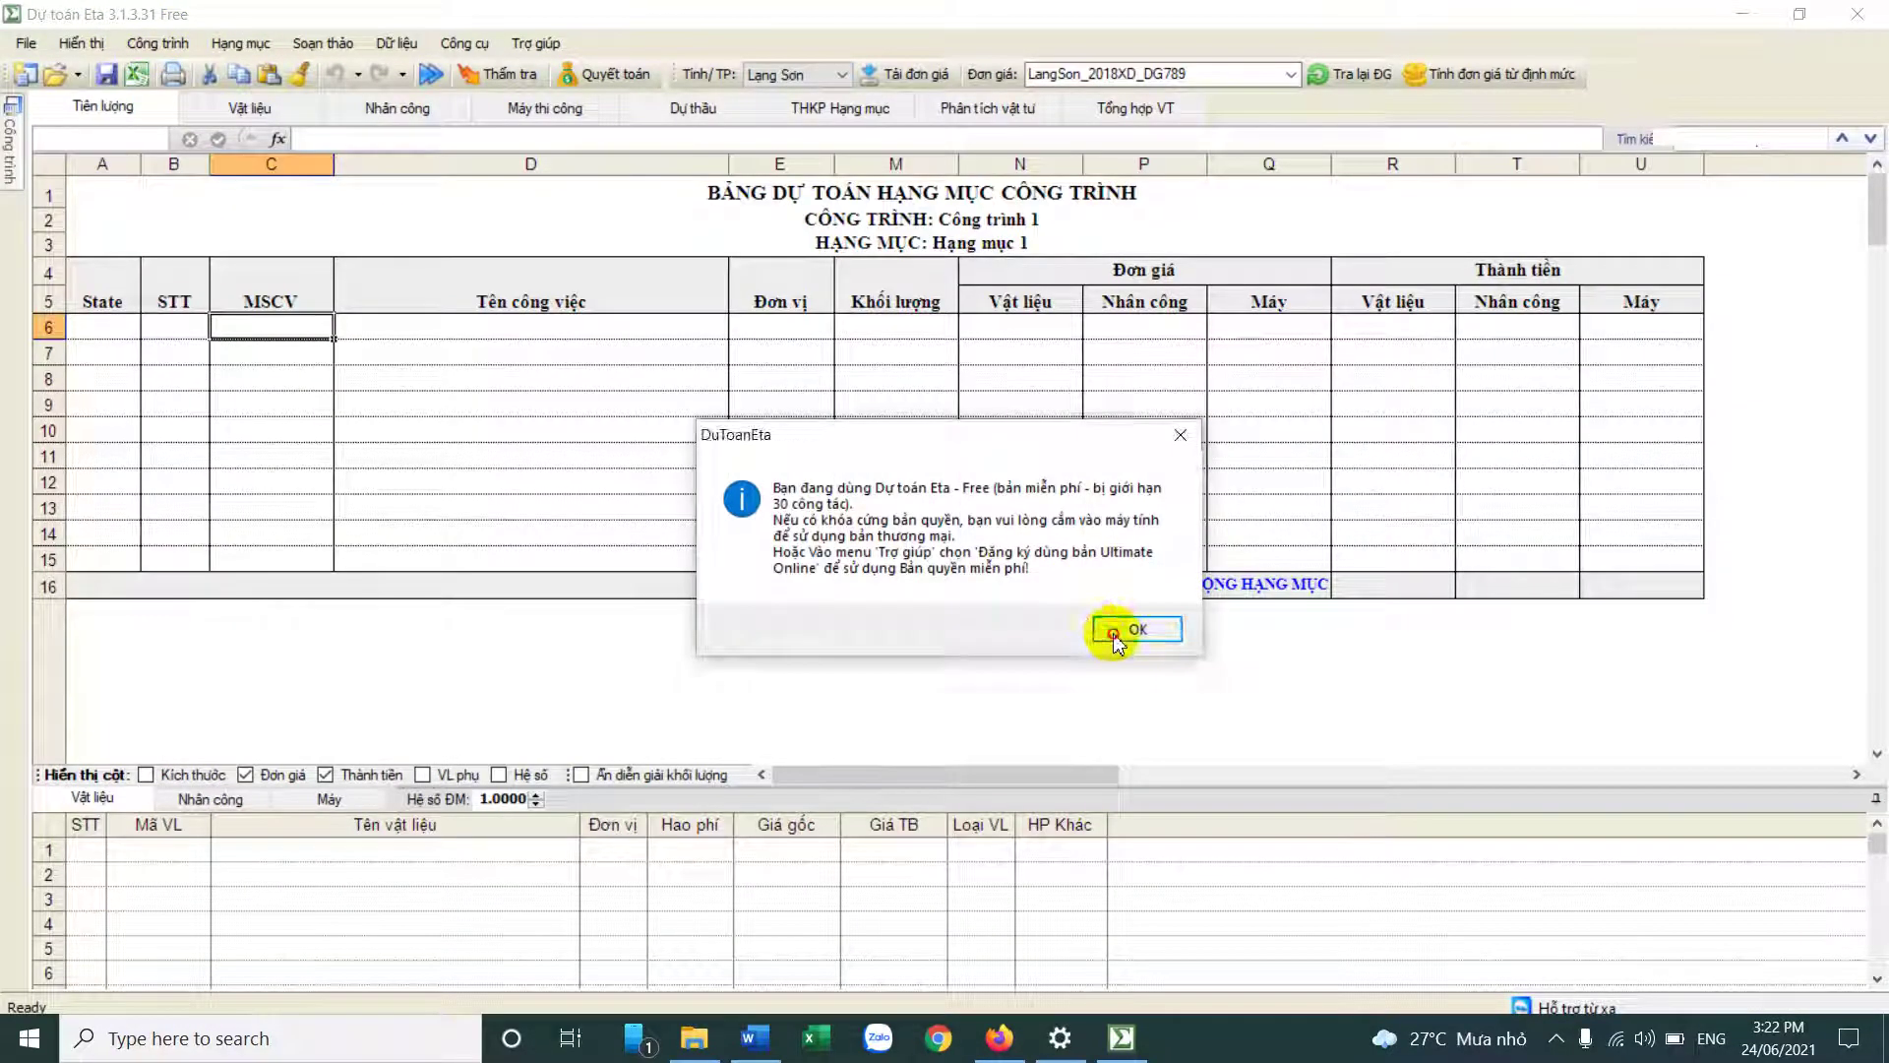
Step: Dismiss the free-version notice in Dự toán Eta and keep the project tree pane shown beside the estimate sheet
{"action": "left_click", "coordinate": [1122, 630]}
{"action": "left_click_drag", "start_coordinate": [284, 352], "coordinate": [1627, 540]}
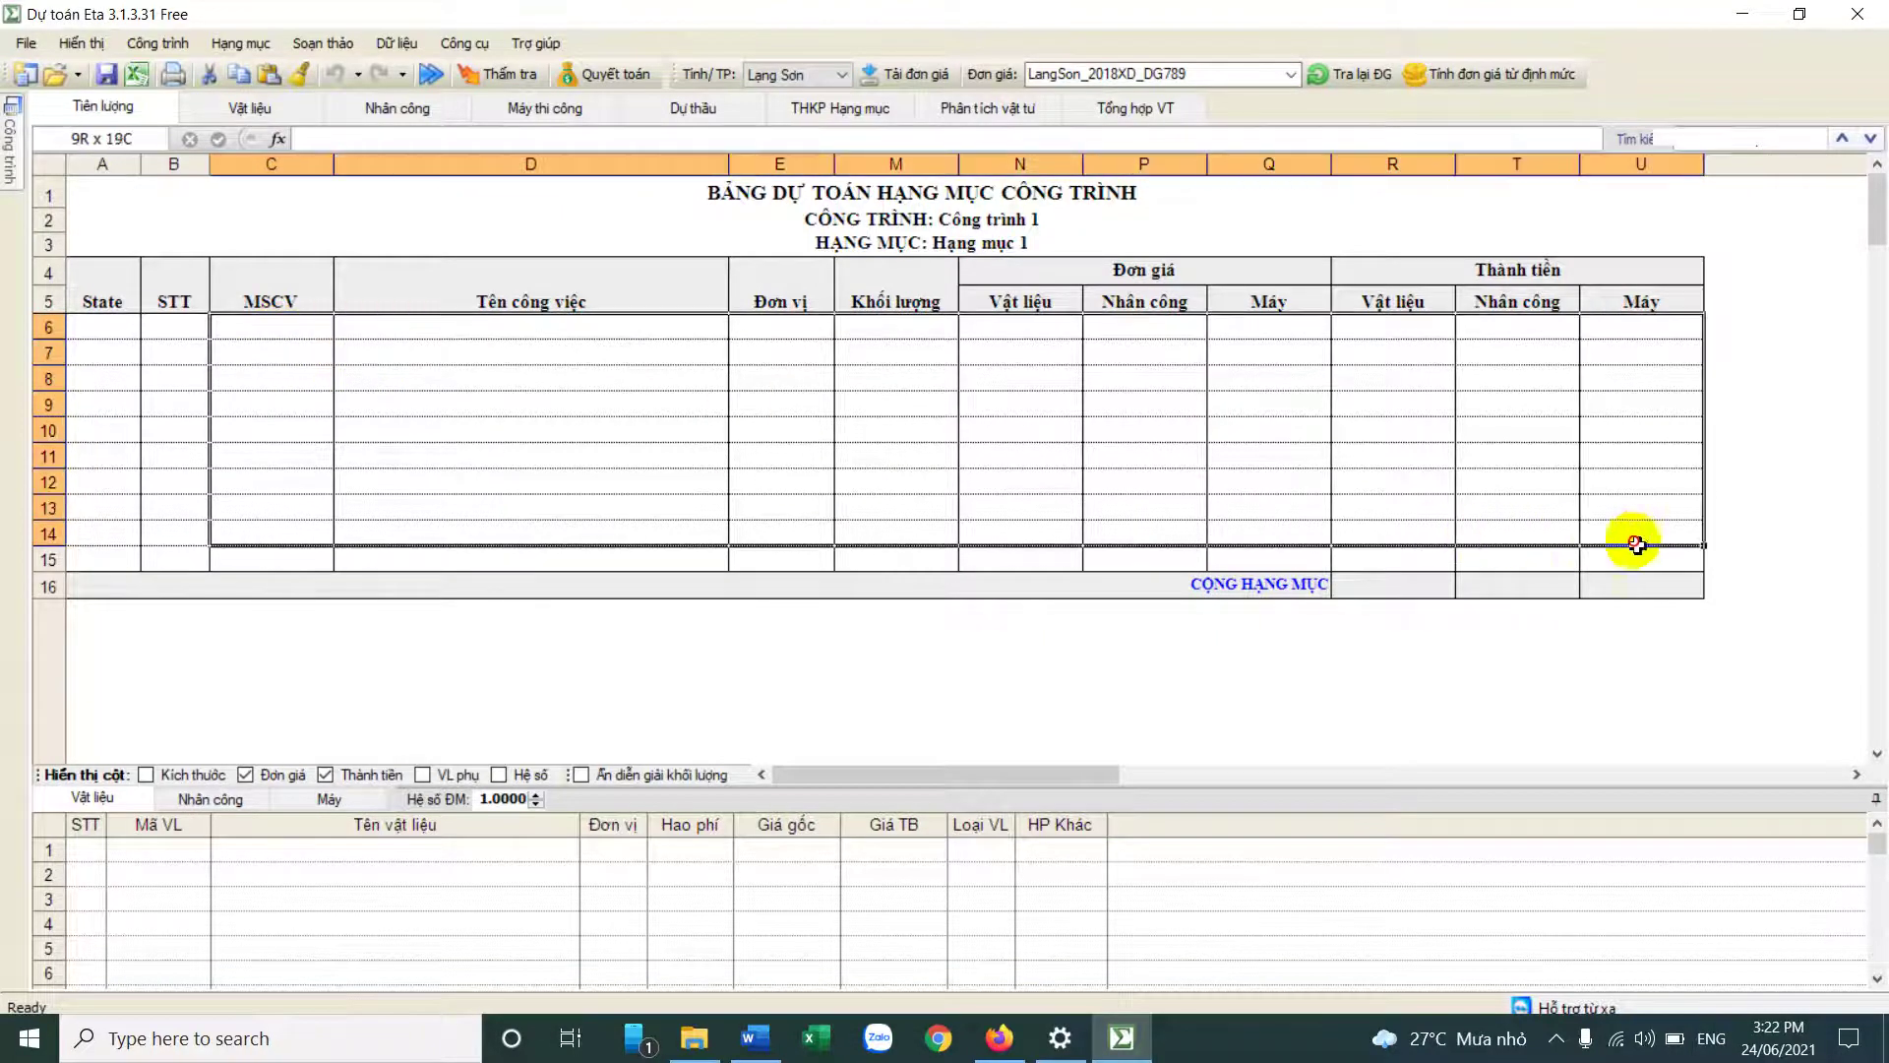
{"action": "mouse_move", "coordinate": [12, 138]}
{"action": "left_click", "coordinate": [268, 102]}
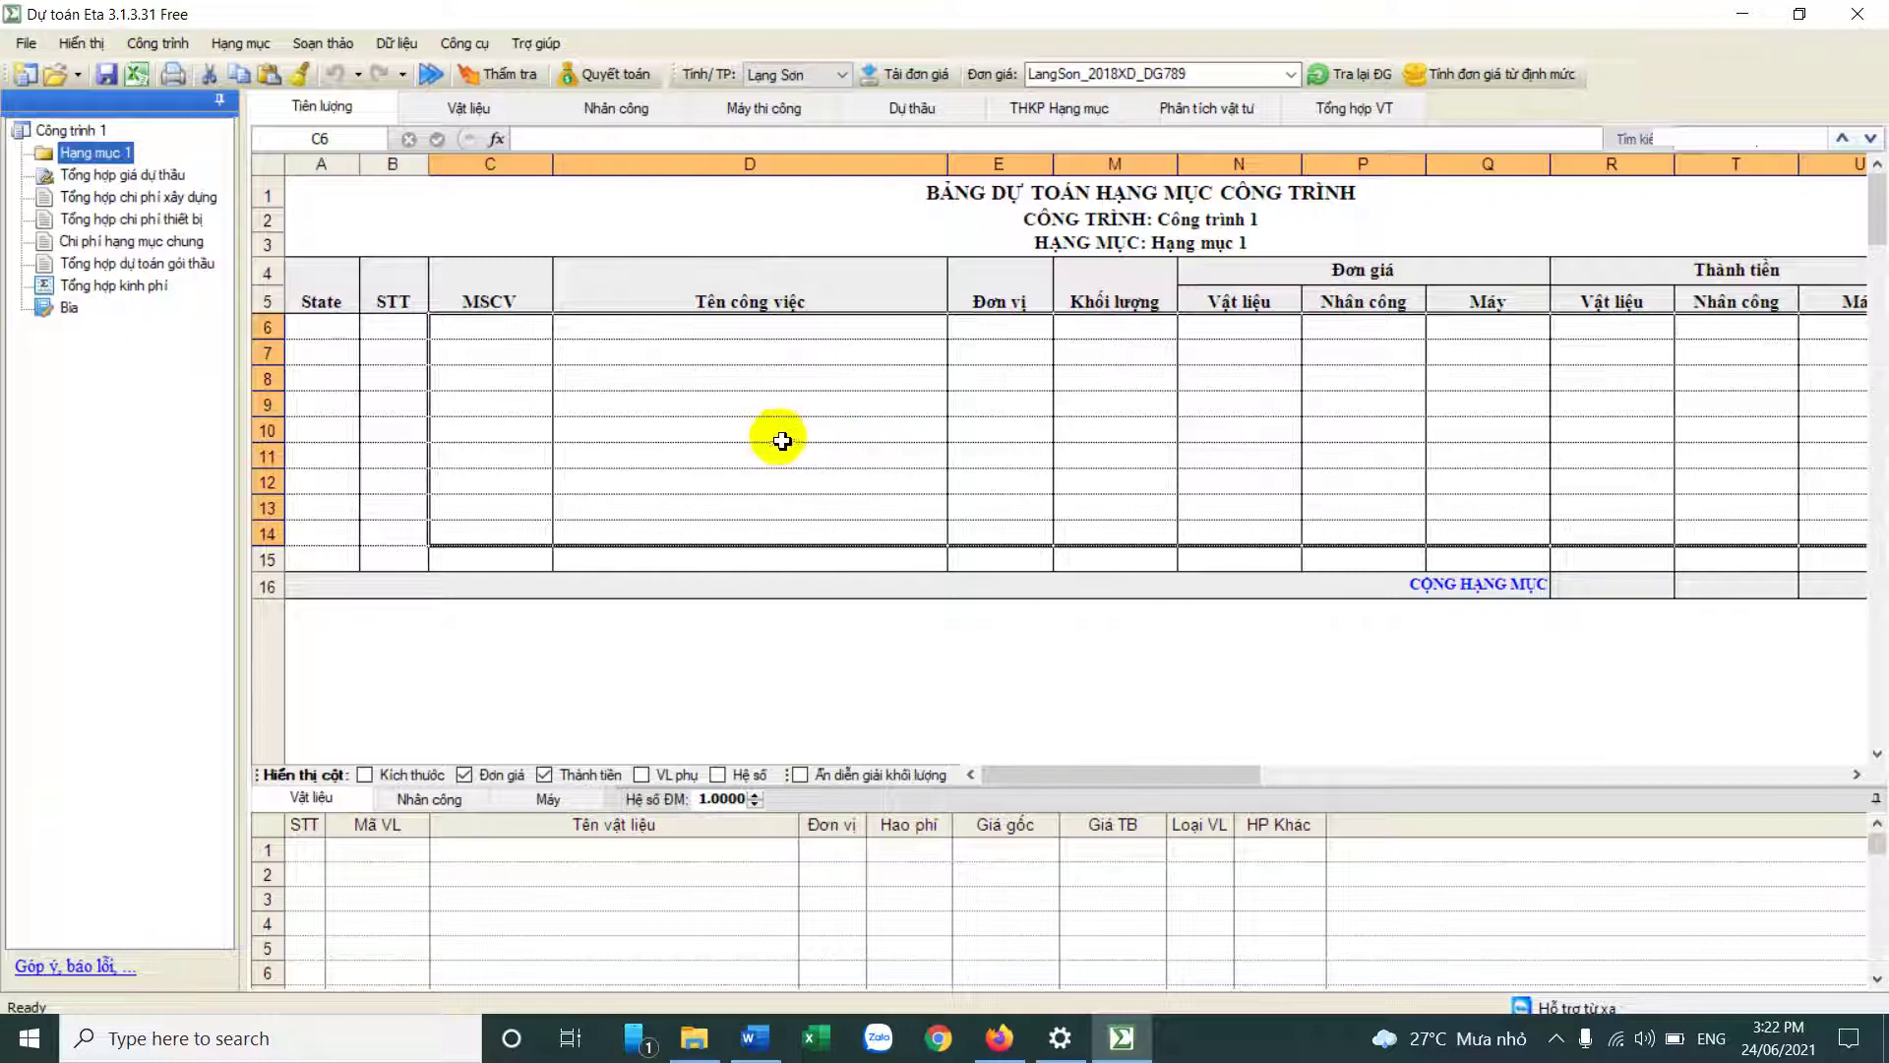
{"action": "left_click", "coordinate": [740, 405]}
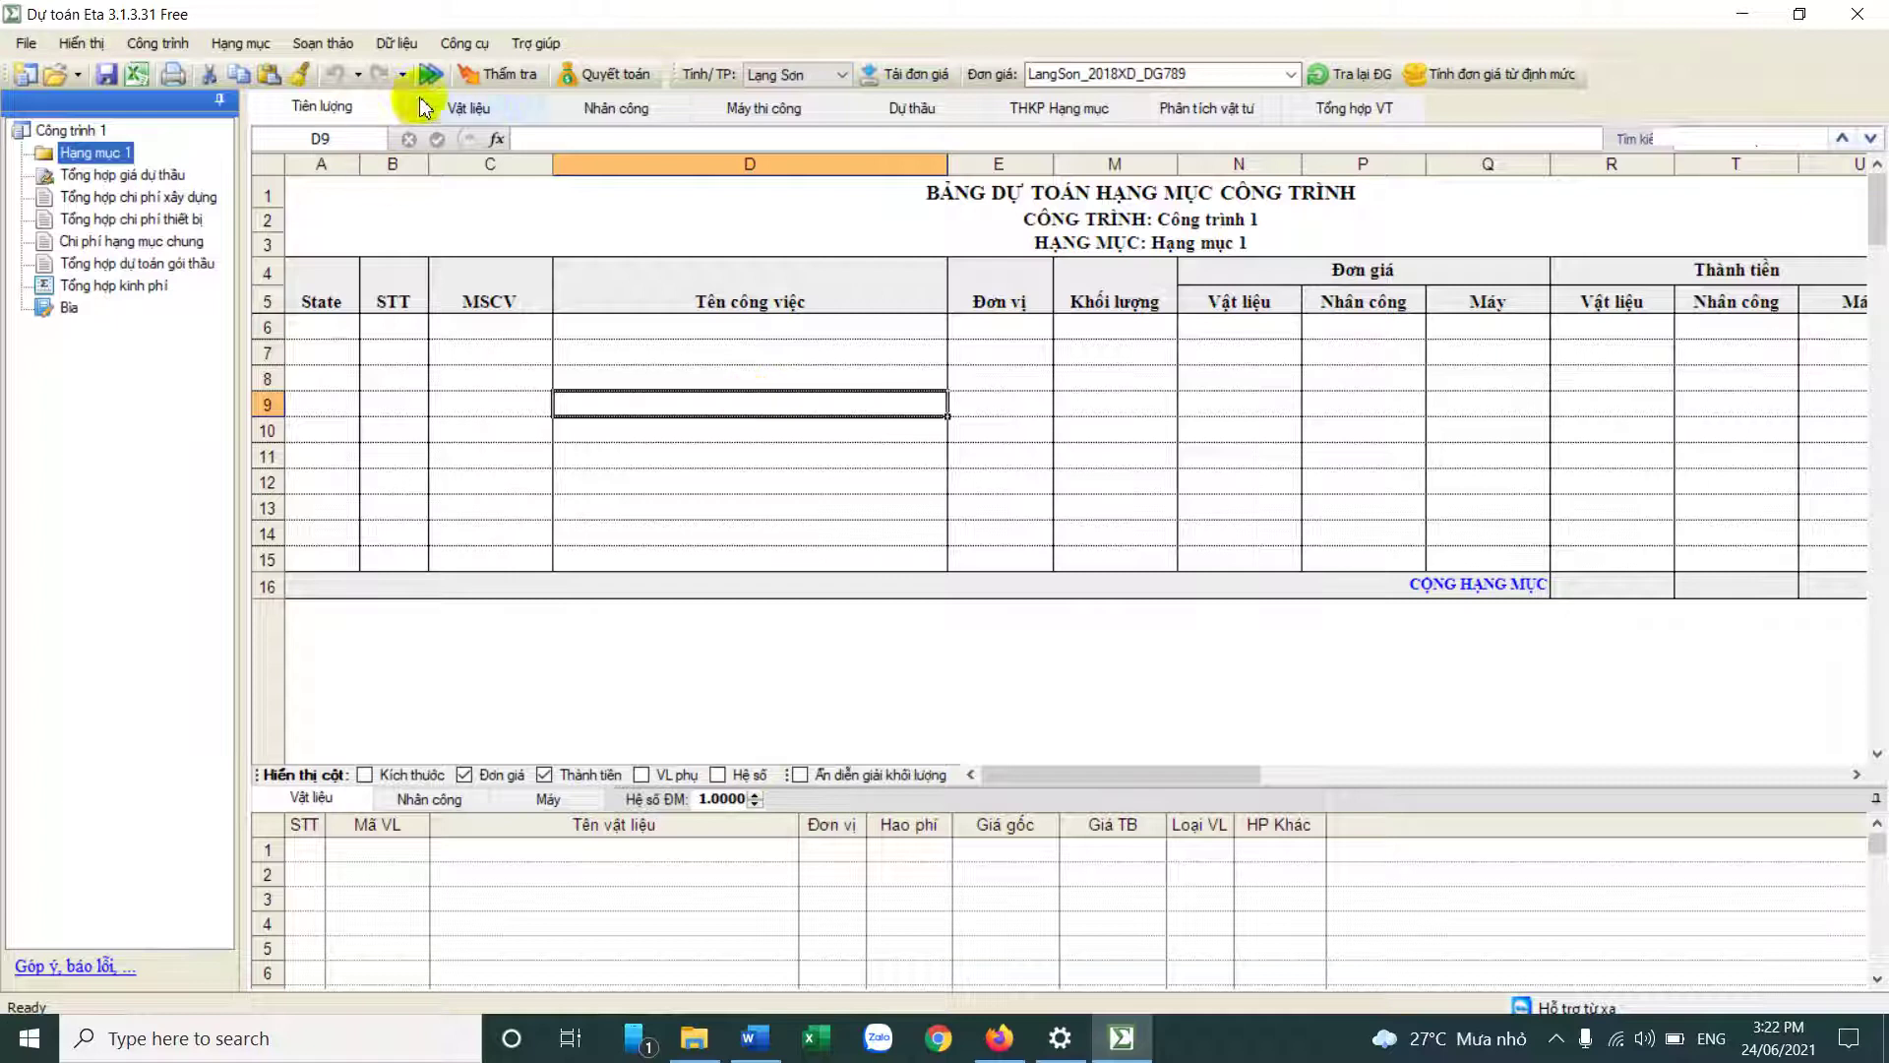
Step: View the online licence registration form and close it
{"action": "left_click", "coordinate": [536, 43]}
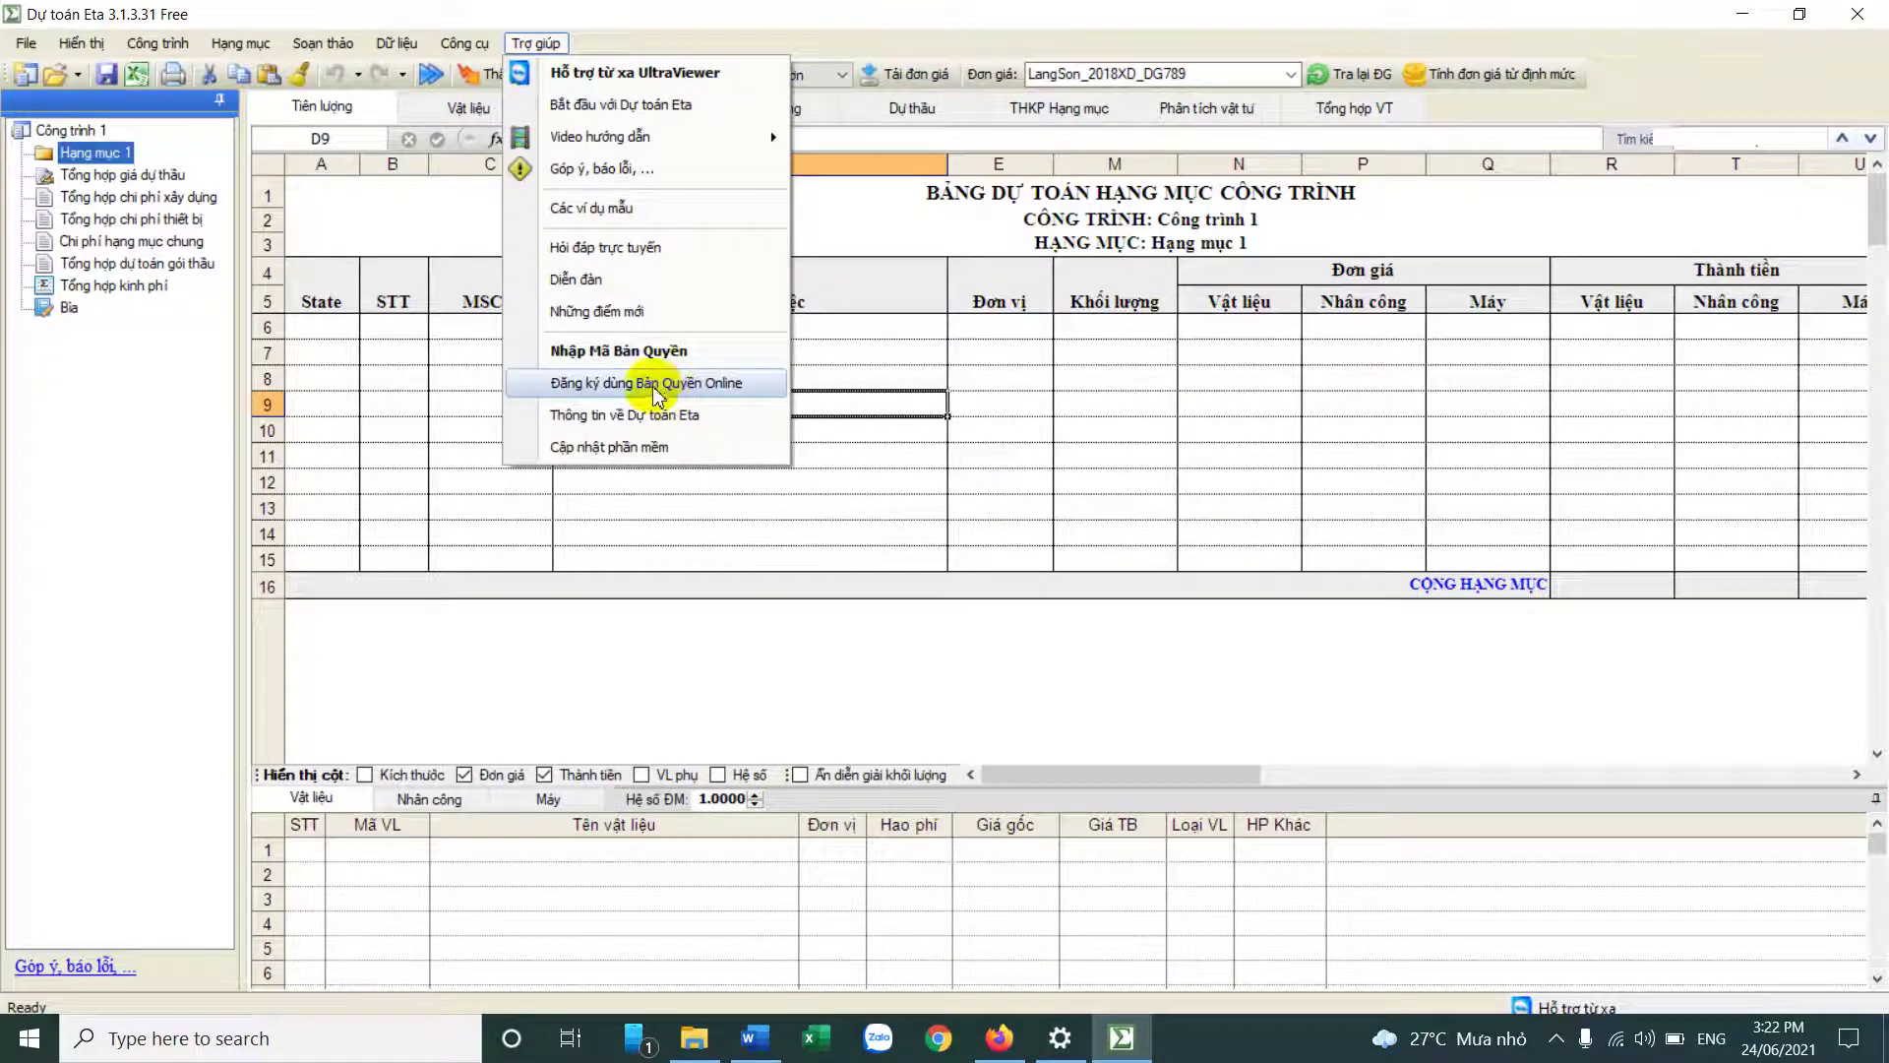
{"action": "left_click", "coordinate": [597, 382]}
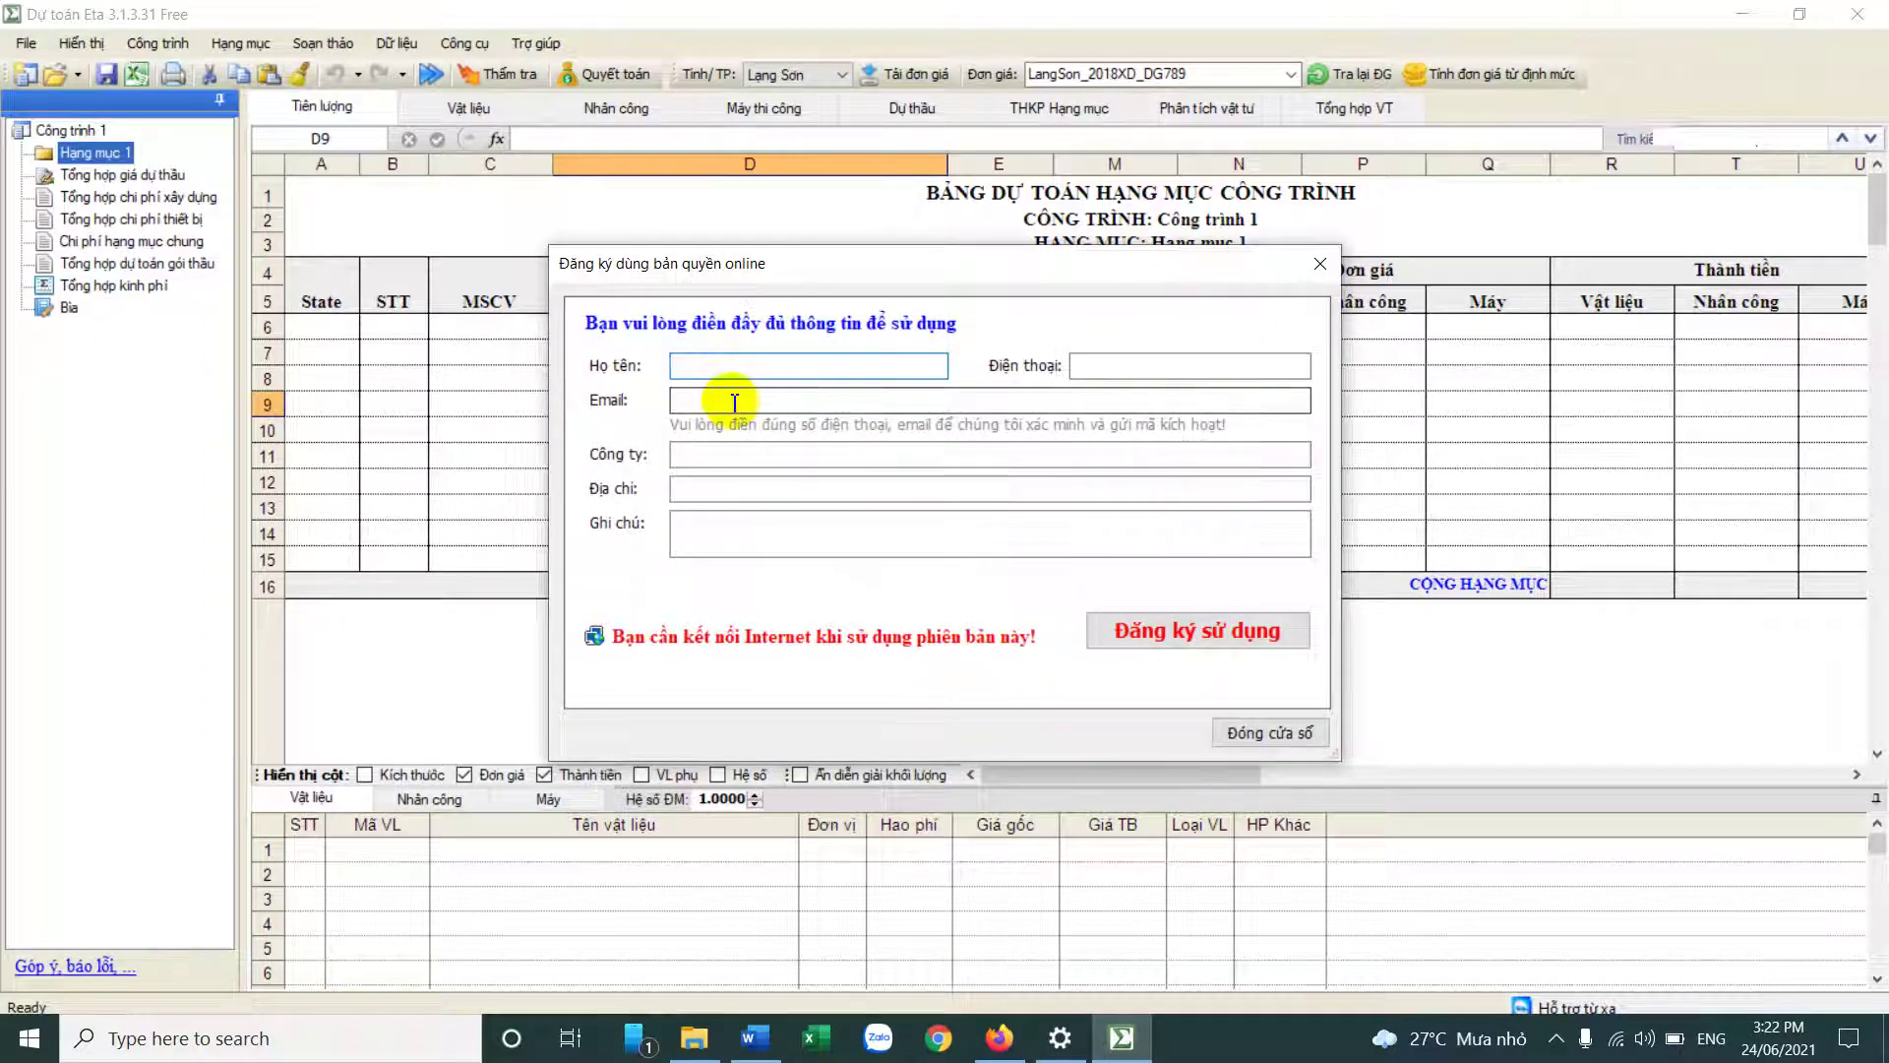
{"action": "left_click", "coordinate": [738, 394]}
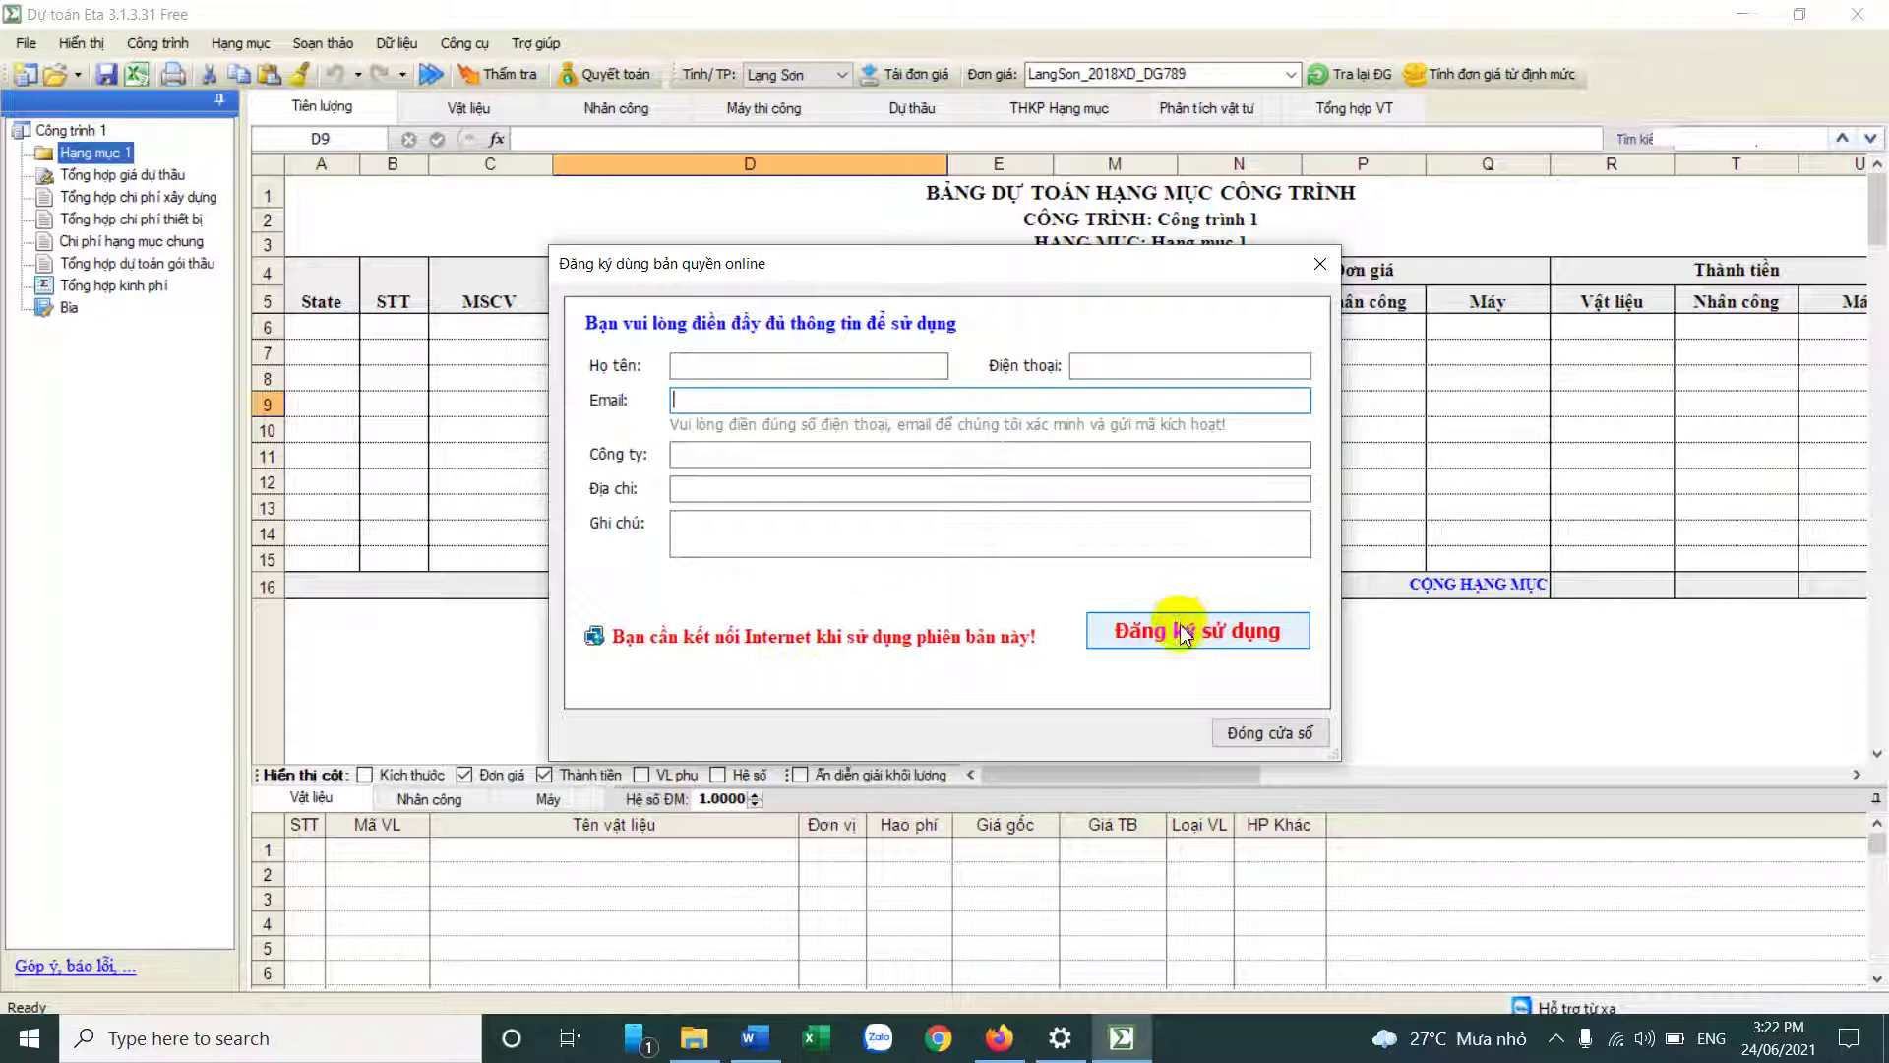
{"action": "left_click", "coordinate": [1277, 740]}
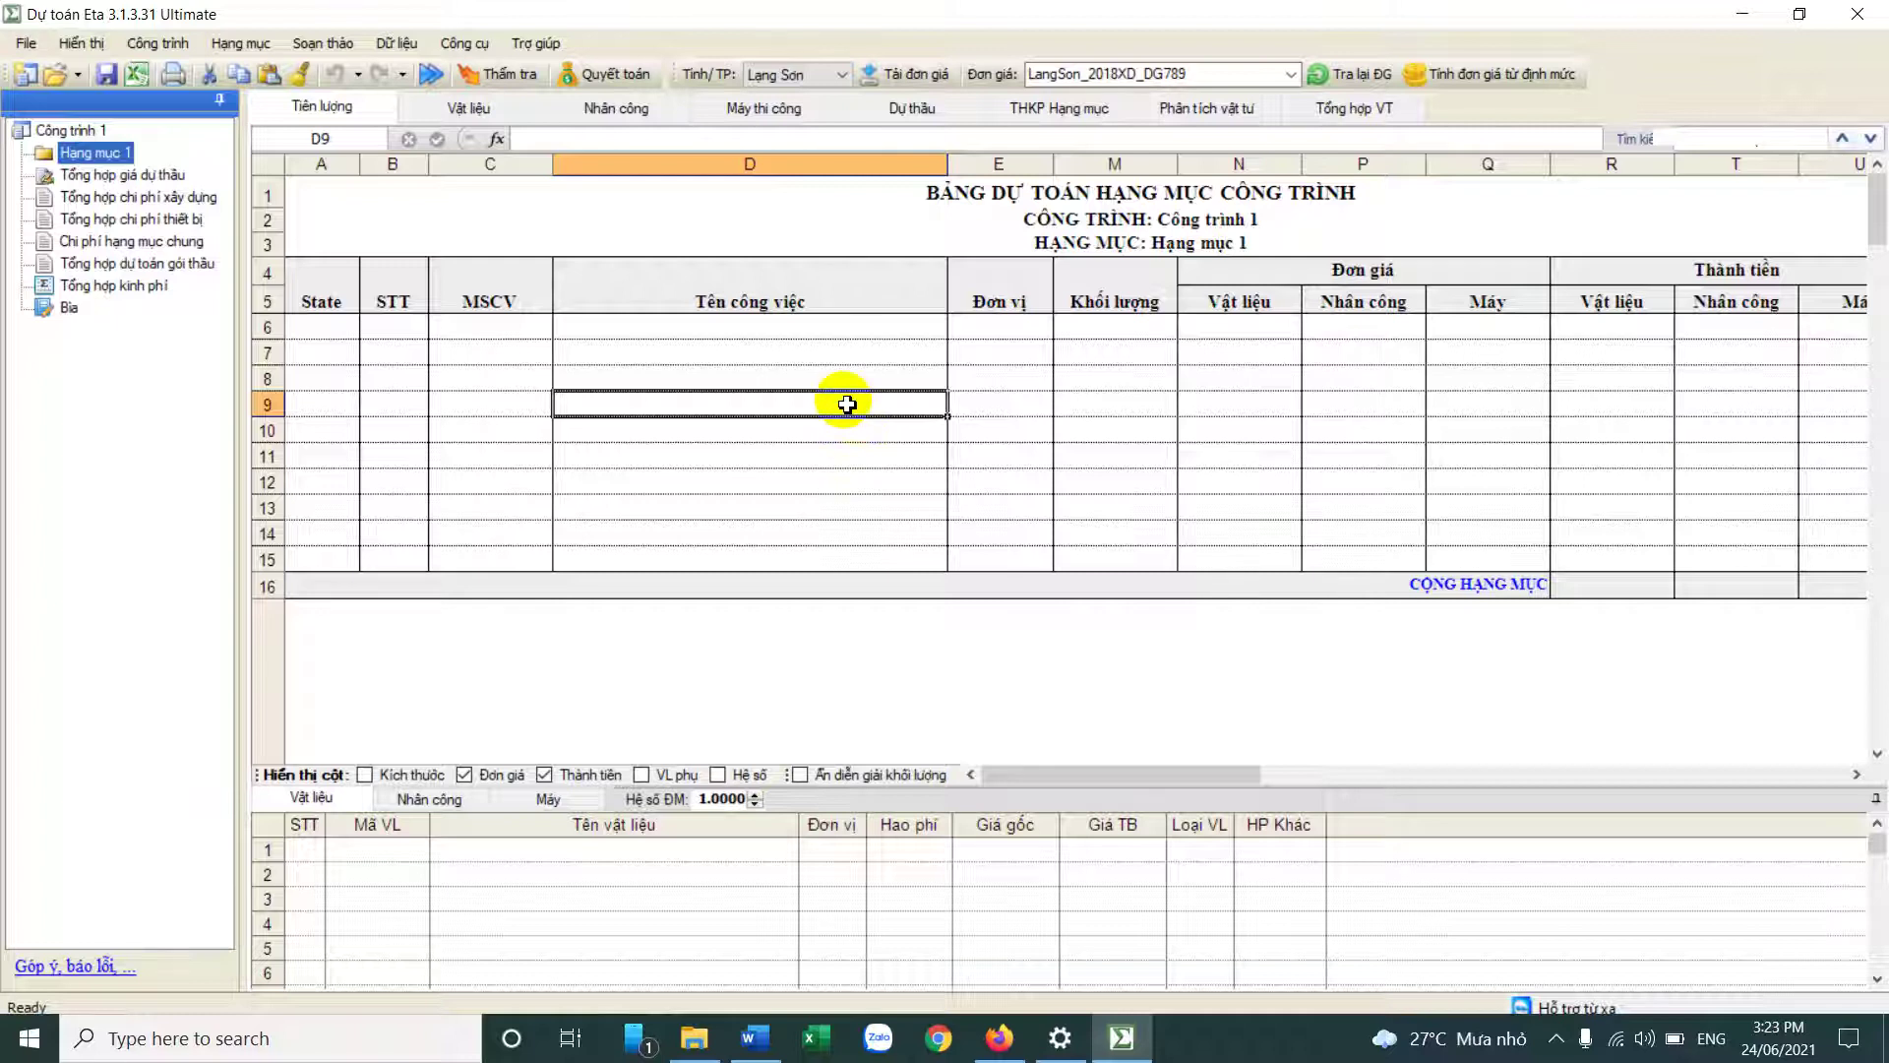
Step: Review the circulars 44 to 47/2020/TT-BTTTT listed in the Word guide, and return to Dự toán Eta
{"action": "left_click", "coordinate": [754, 1039]}
{"action": "left_click", "coordinate": [665, 569]}
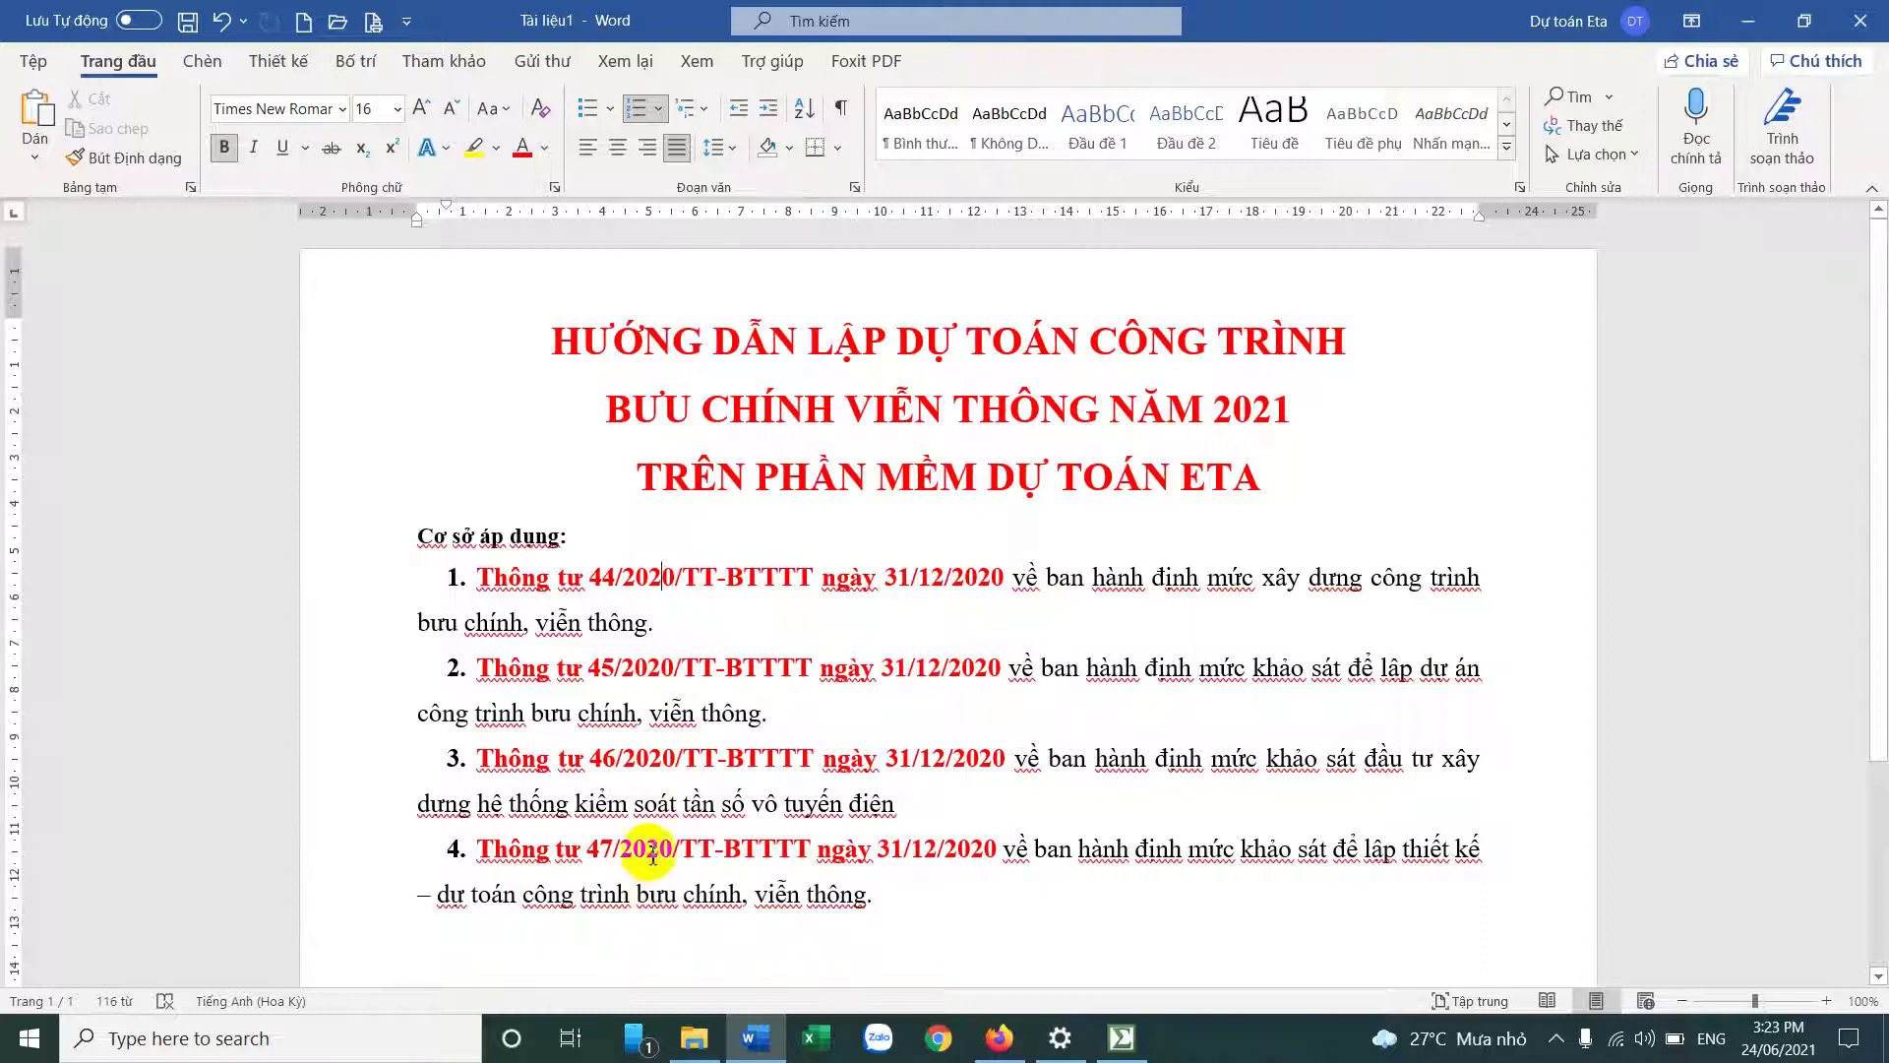
{"action": "left_click", "coordinate": [1122, 1038]}
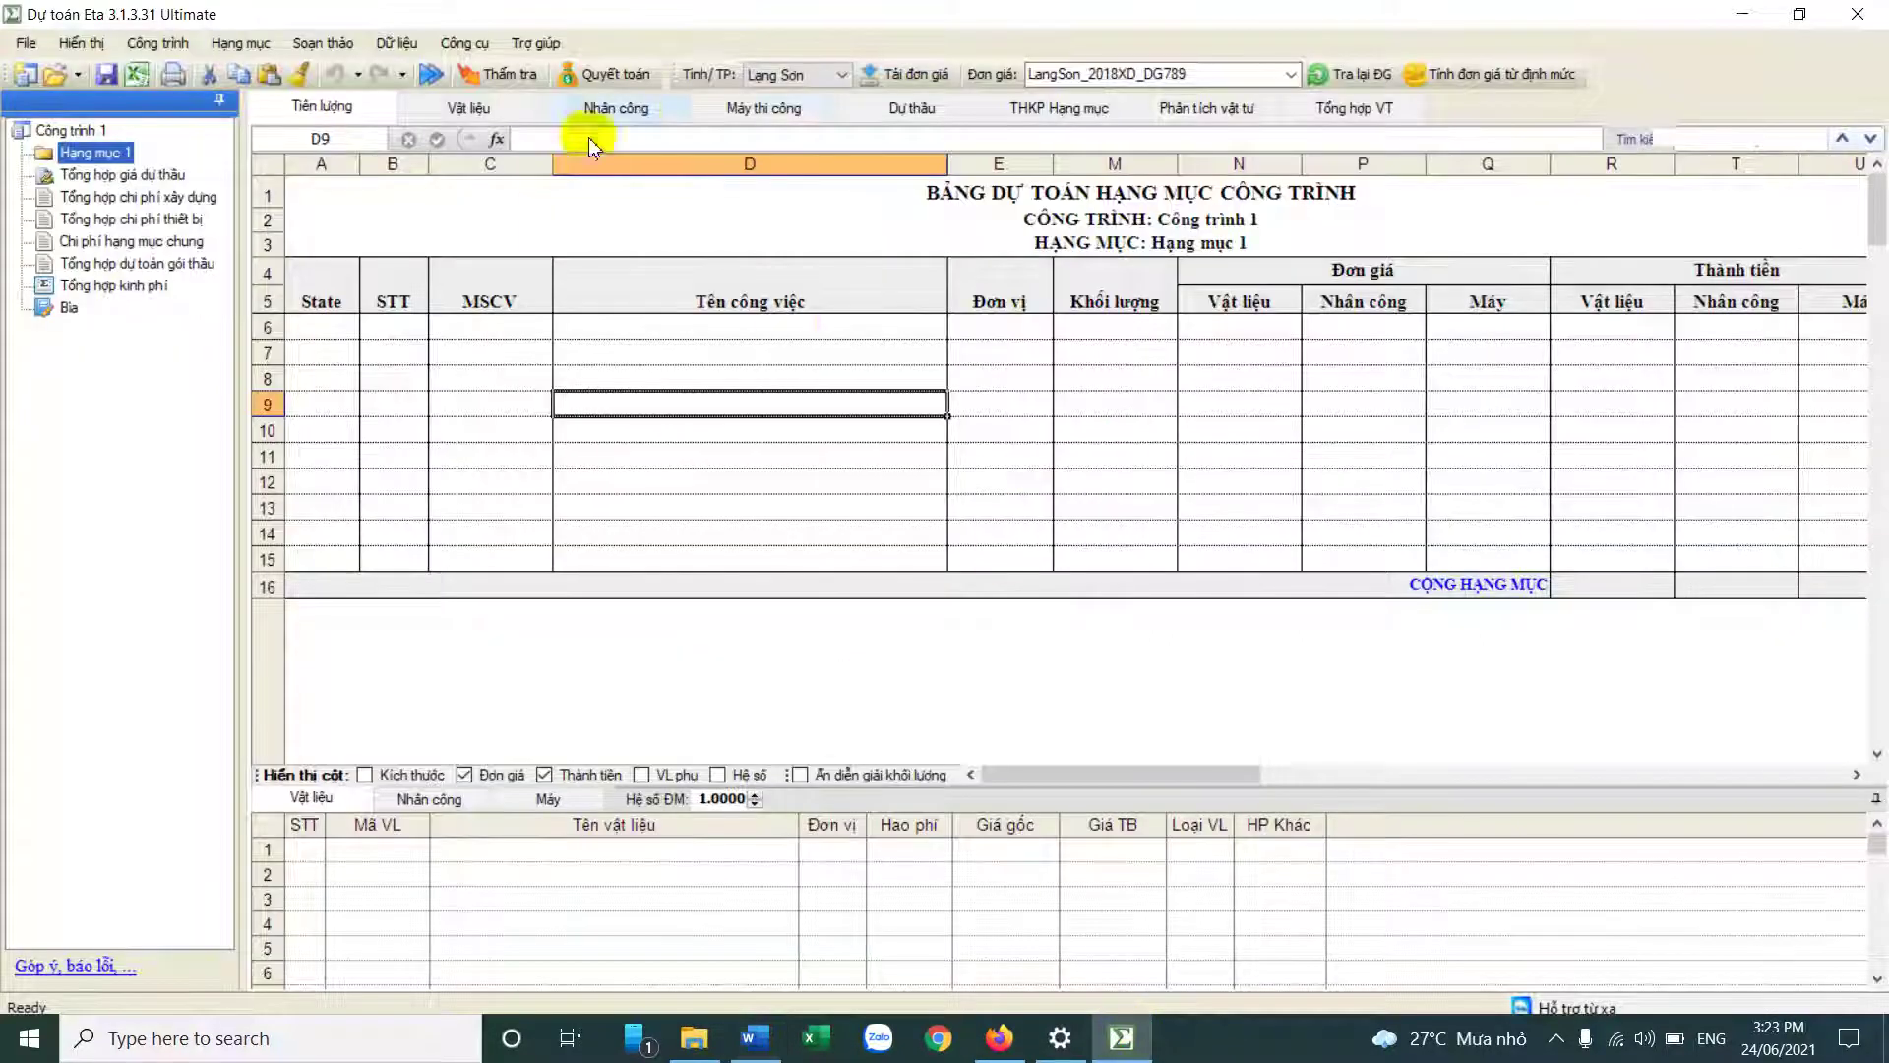
Step: Update the Viễn thông unit-price data from the Internet and close the download list
{"action": "left_click", "coordinate": [914, 78]}
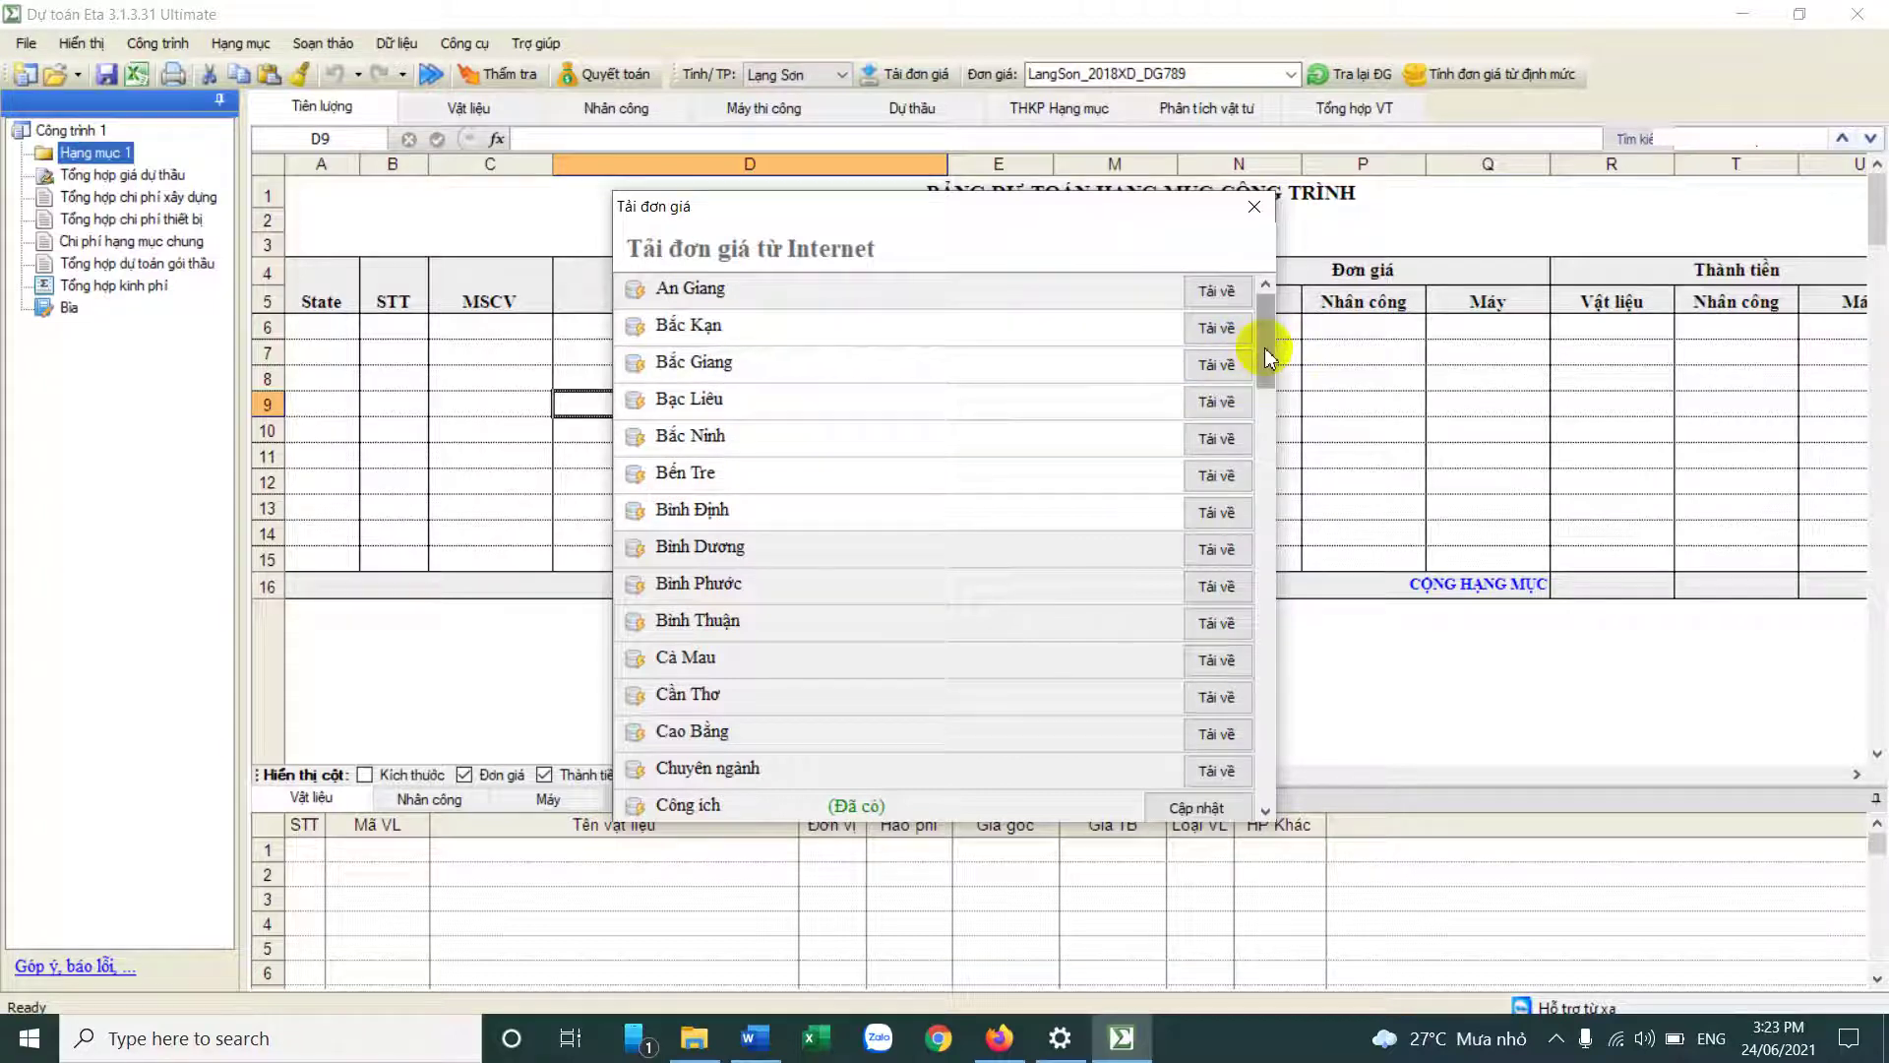
{"action": "left_click_drag", "start_coordinate": [1269, 362], "coordinate": [1286, 750]}
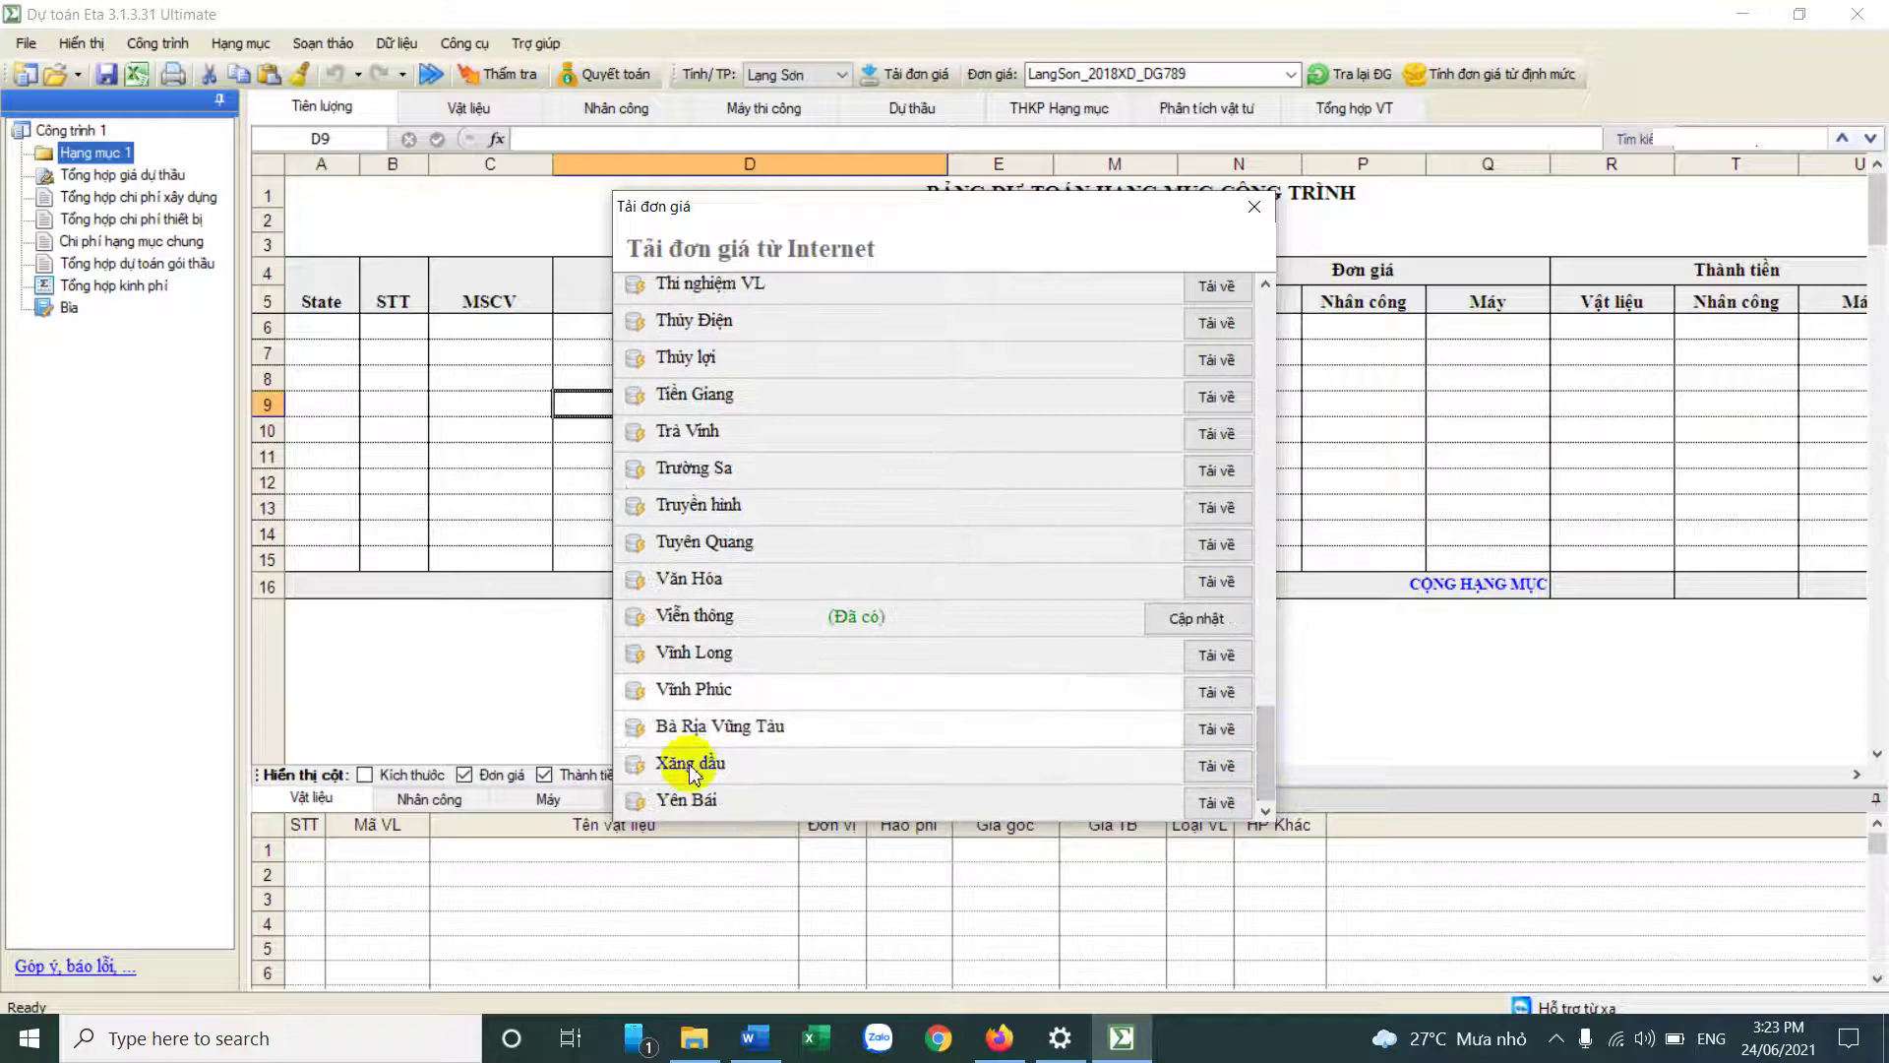
{"action": "left_click", "coordinate": [1214, 623]}
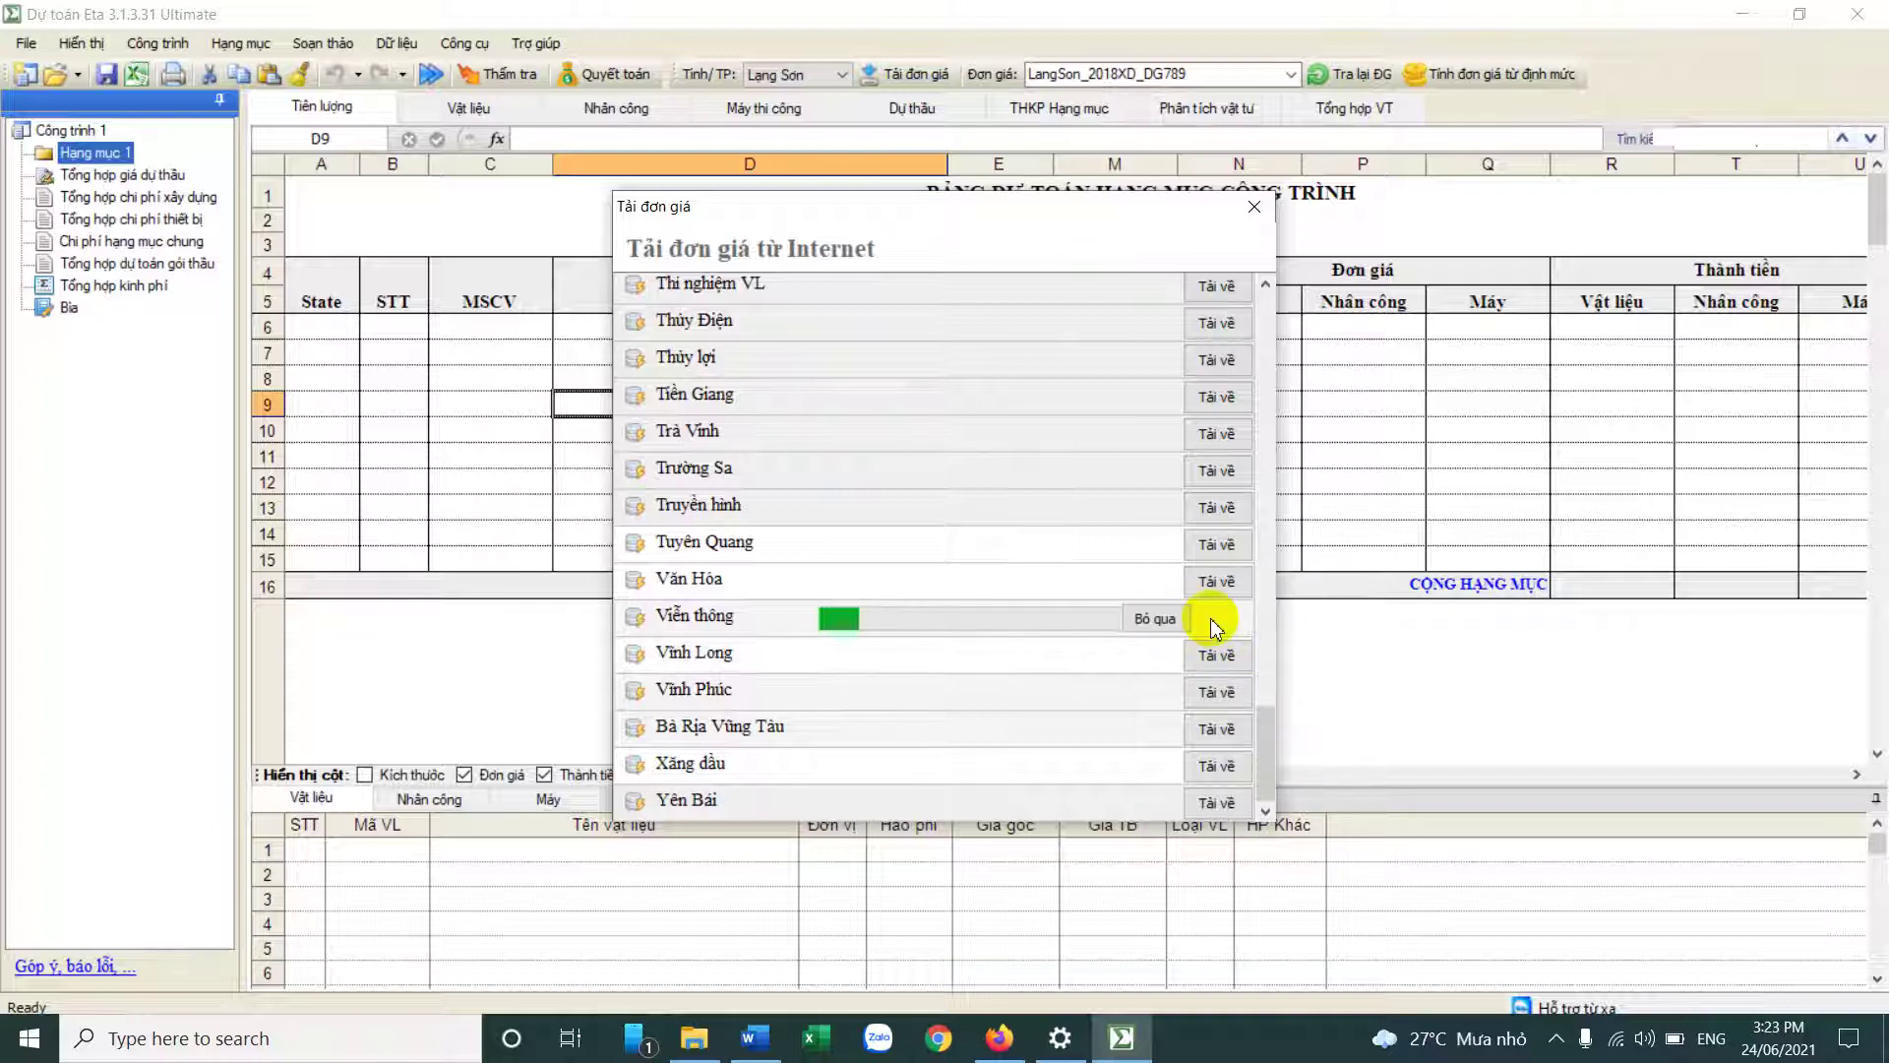
{"action": "left_click", "coordinate": [1255, 207]}
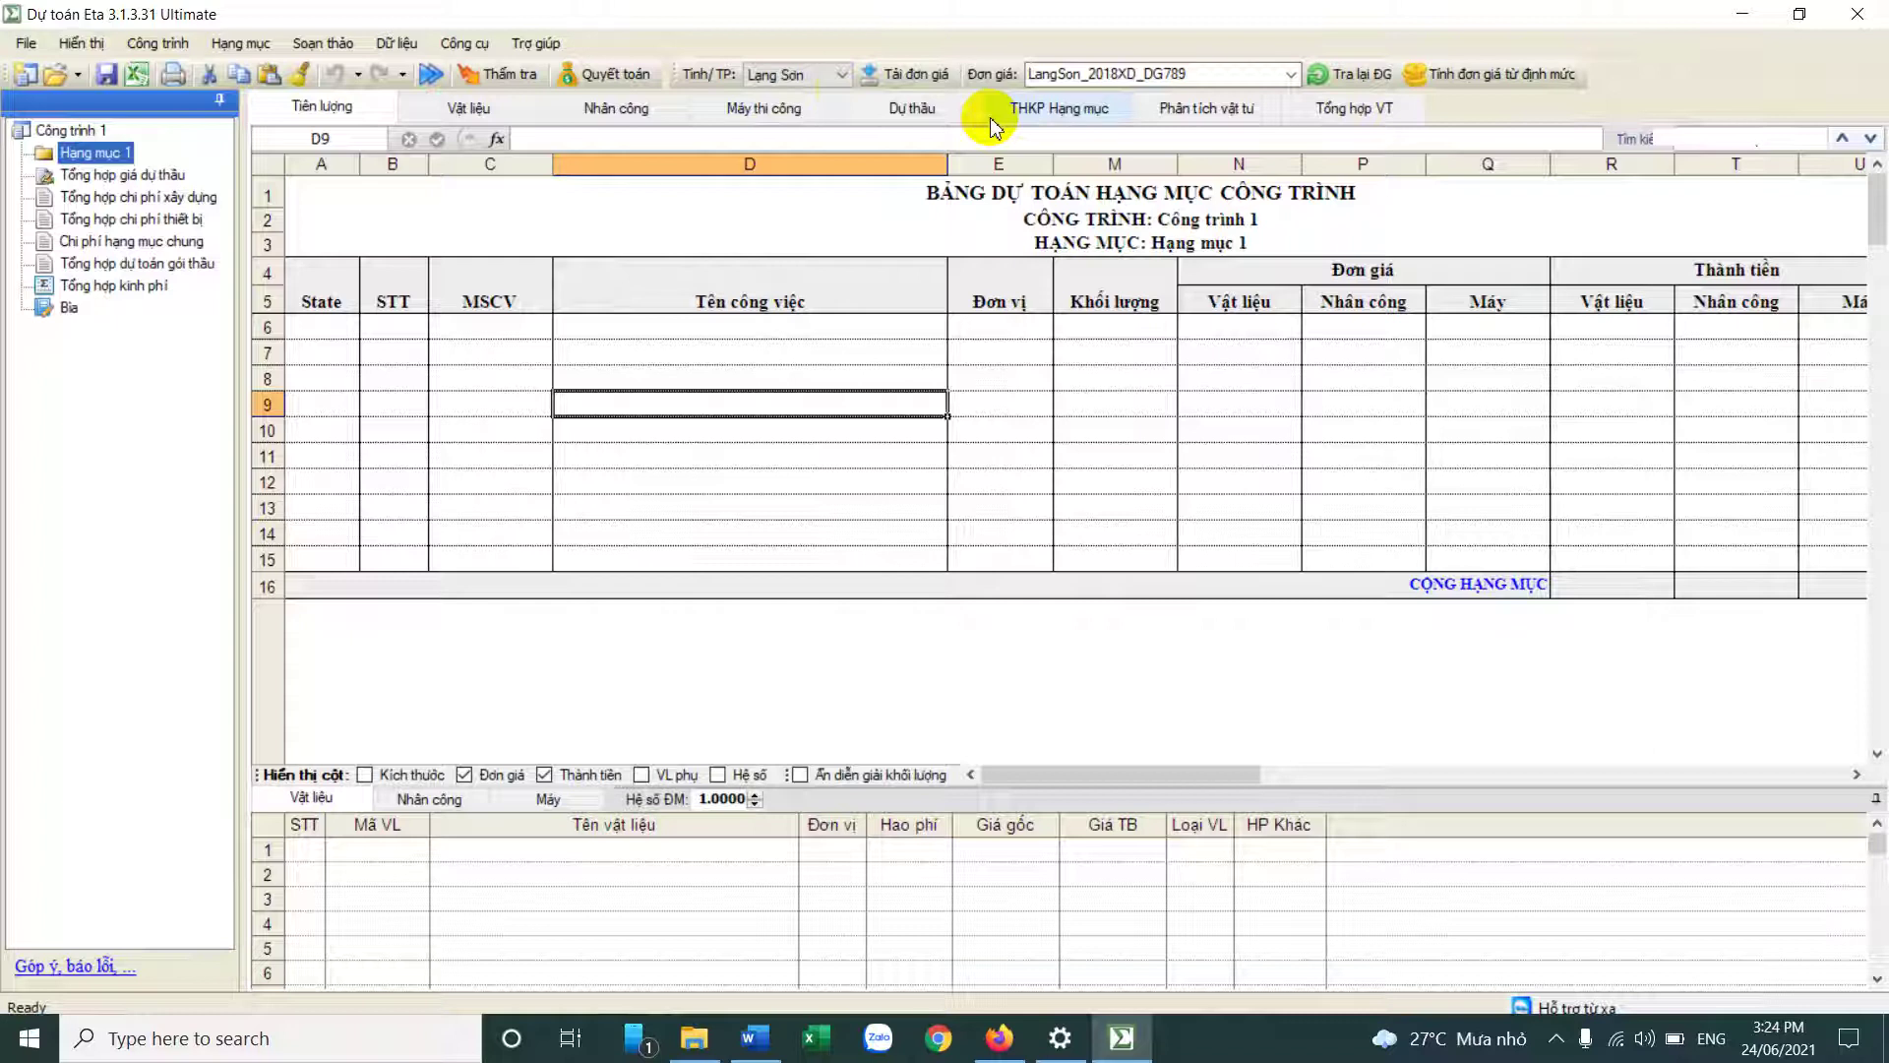
Step: Set the province/city to Viễn thông and use the price sets VienThong_2020VT_DM44, DM45, DM46 and DM47
{"action": "left_click", "coordinate": [823, 78]}
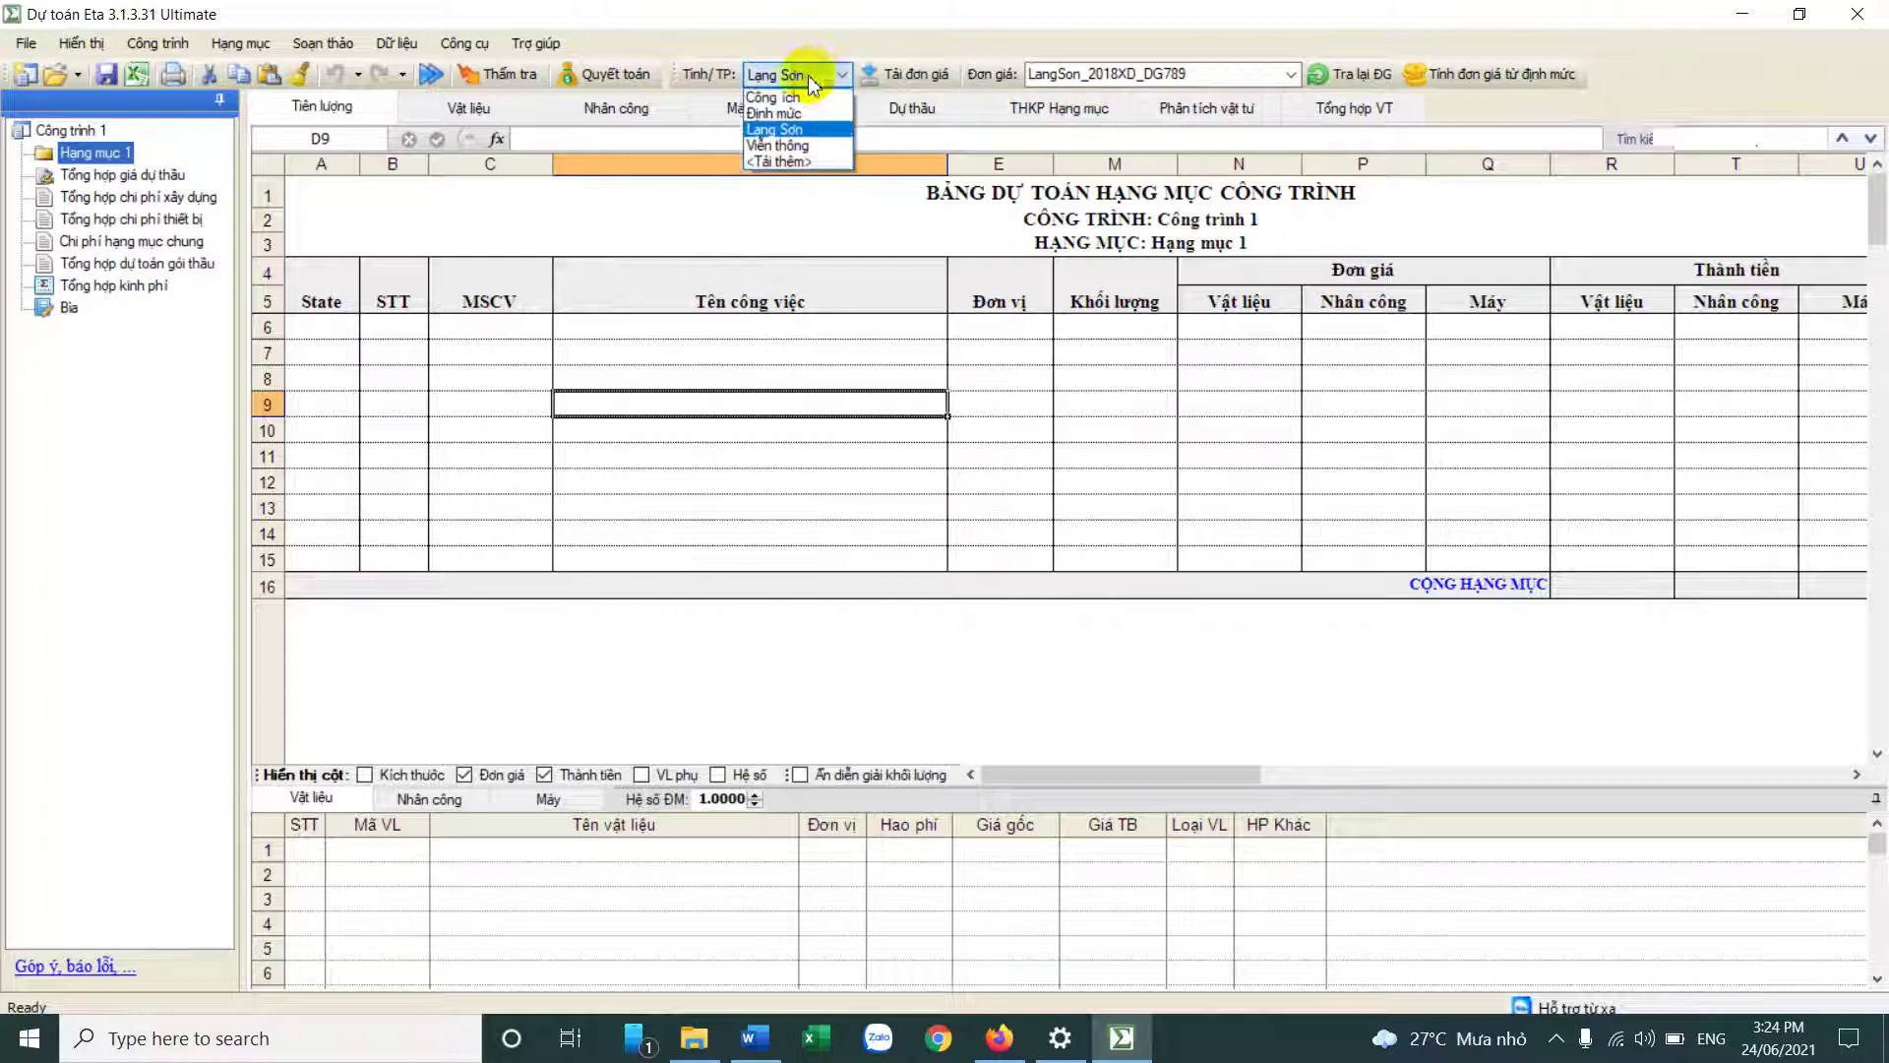
{"action": "left_click", "coordinate": [795, 146]}
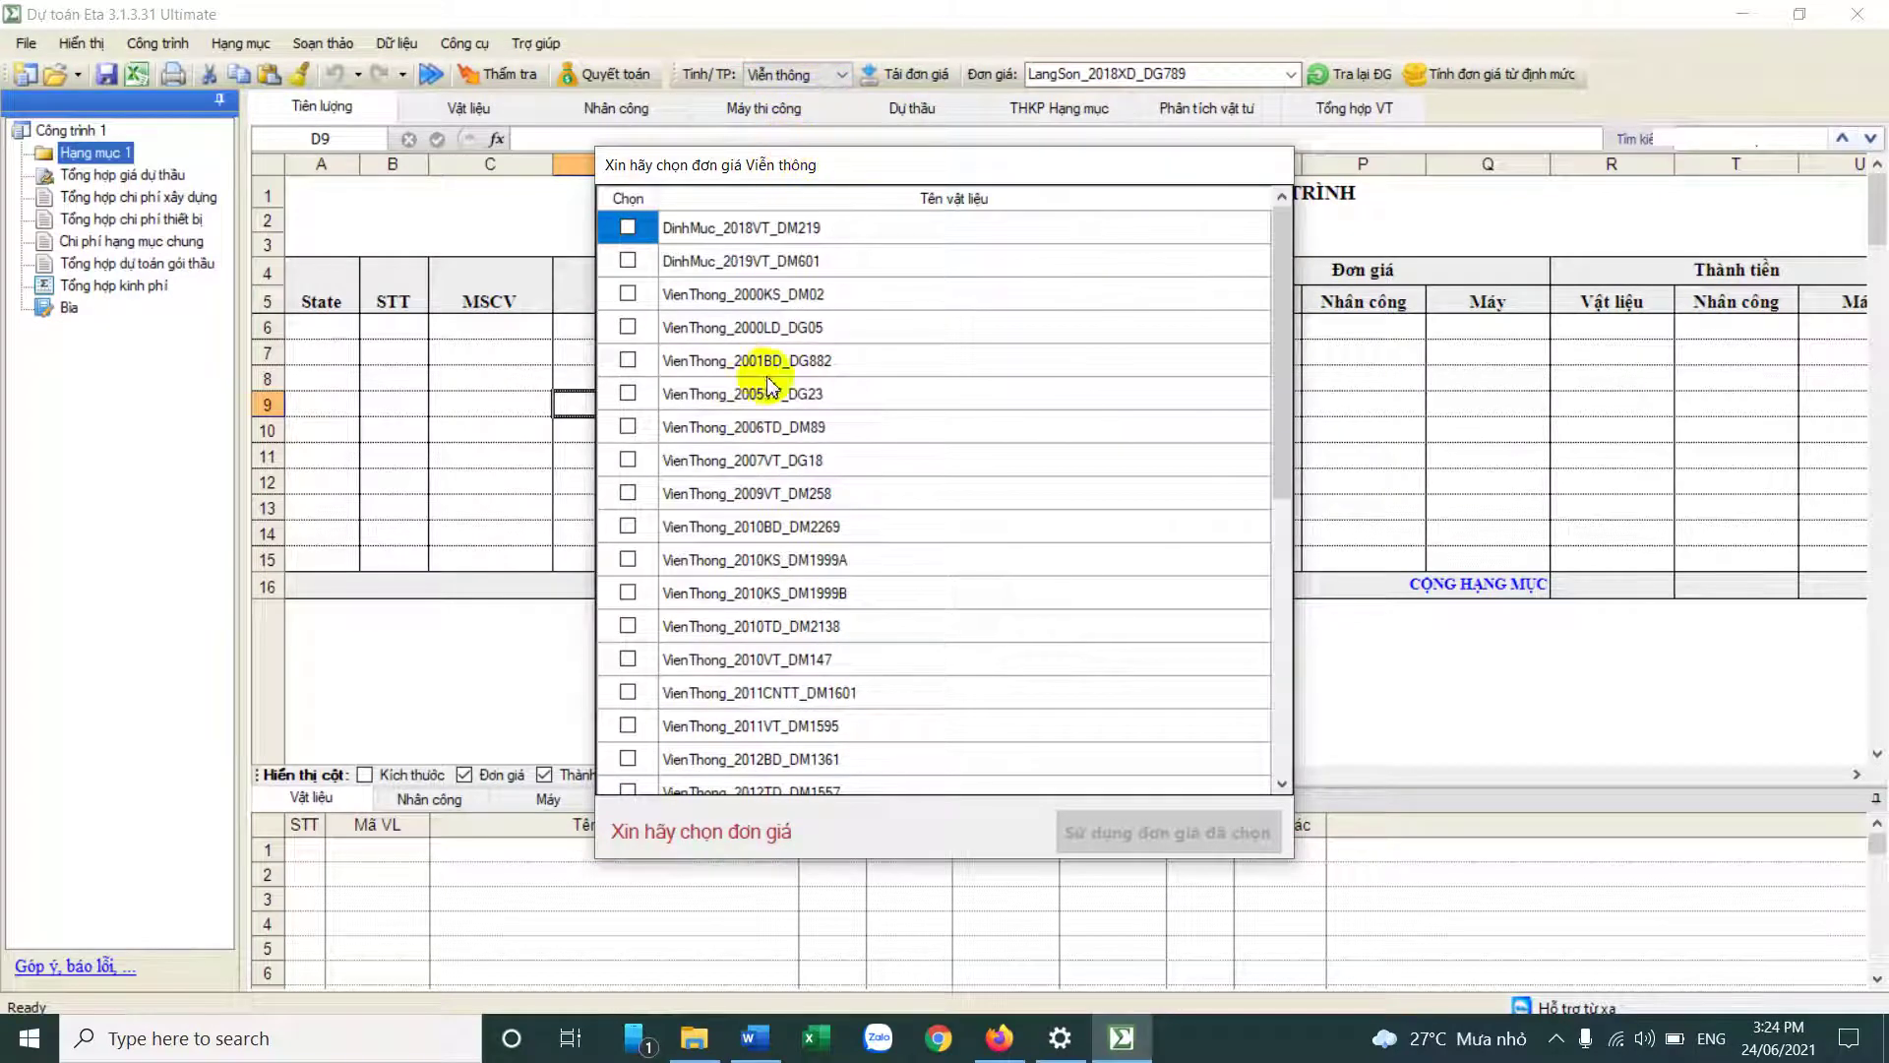
{"action": "scroll", "coordinate": [873, 600], "scroll_direction": "down", "scroll_amount": 6}
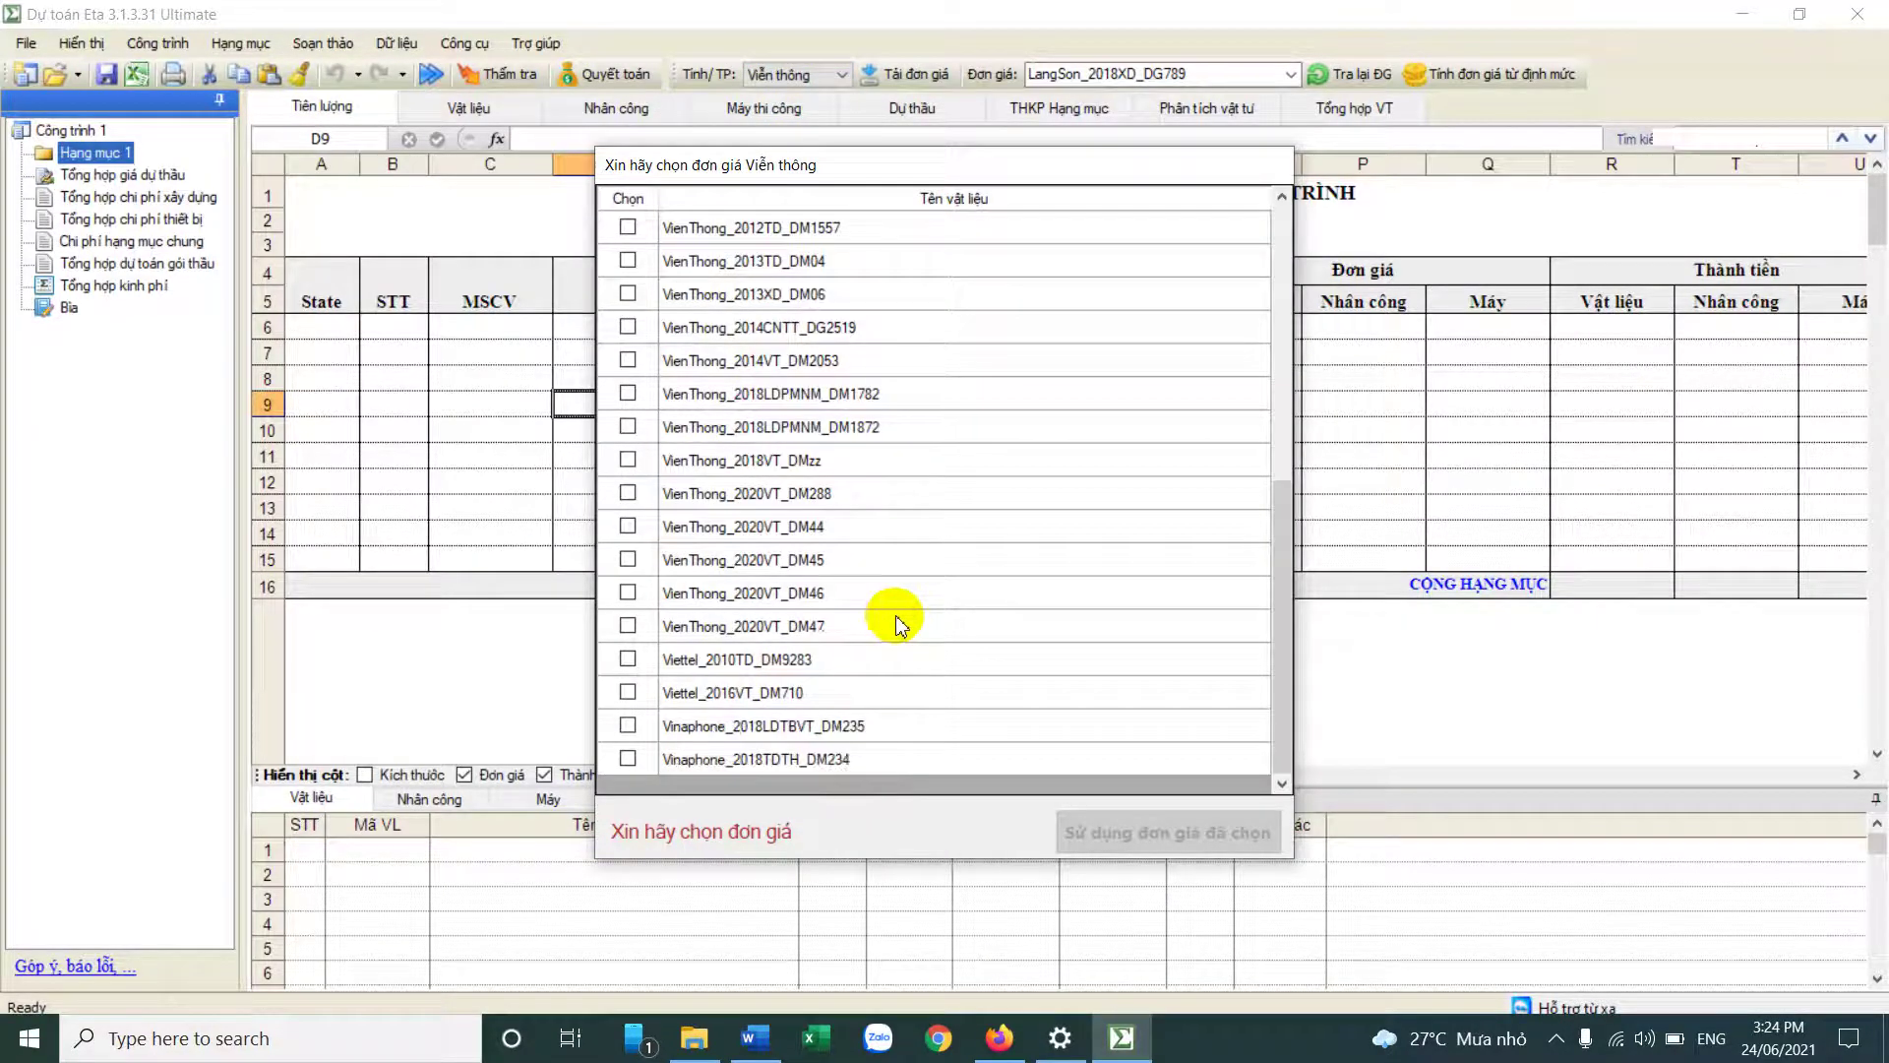
{"action": "left_click", "coordinate": [628, 526]}
{"action": "left_click", "coordinate": [628, 559]}
{"action": "left_click", "coordinate": [627, 593]}
{"action": "left_click", "coordinate": [628, 626]}
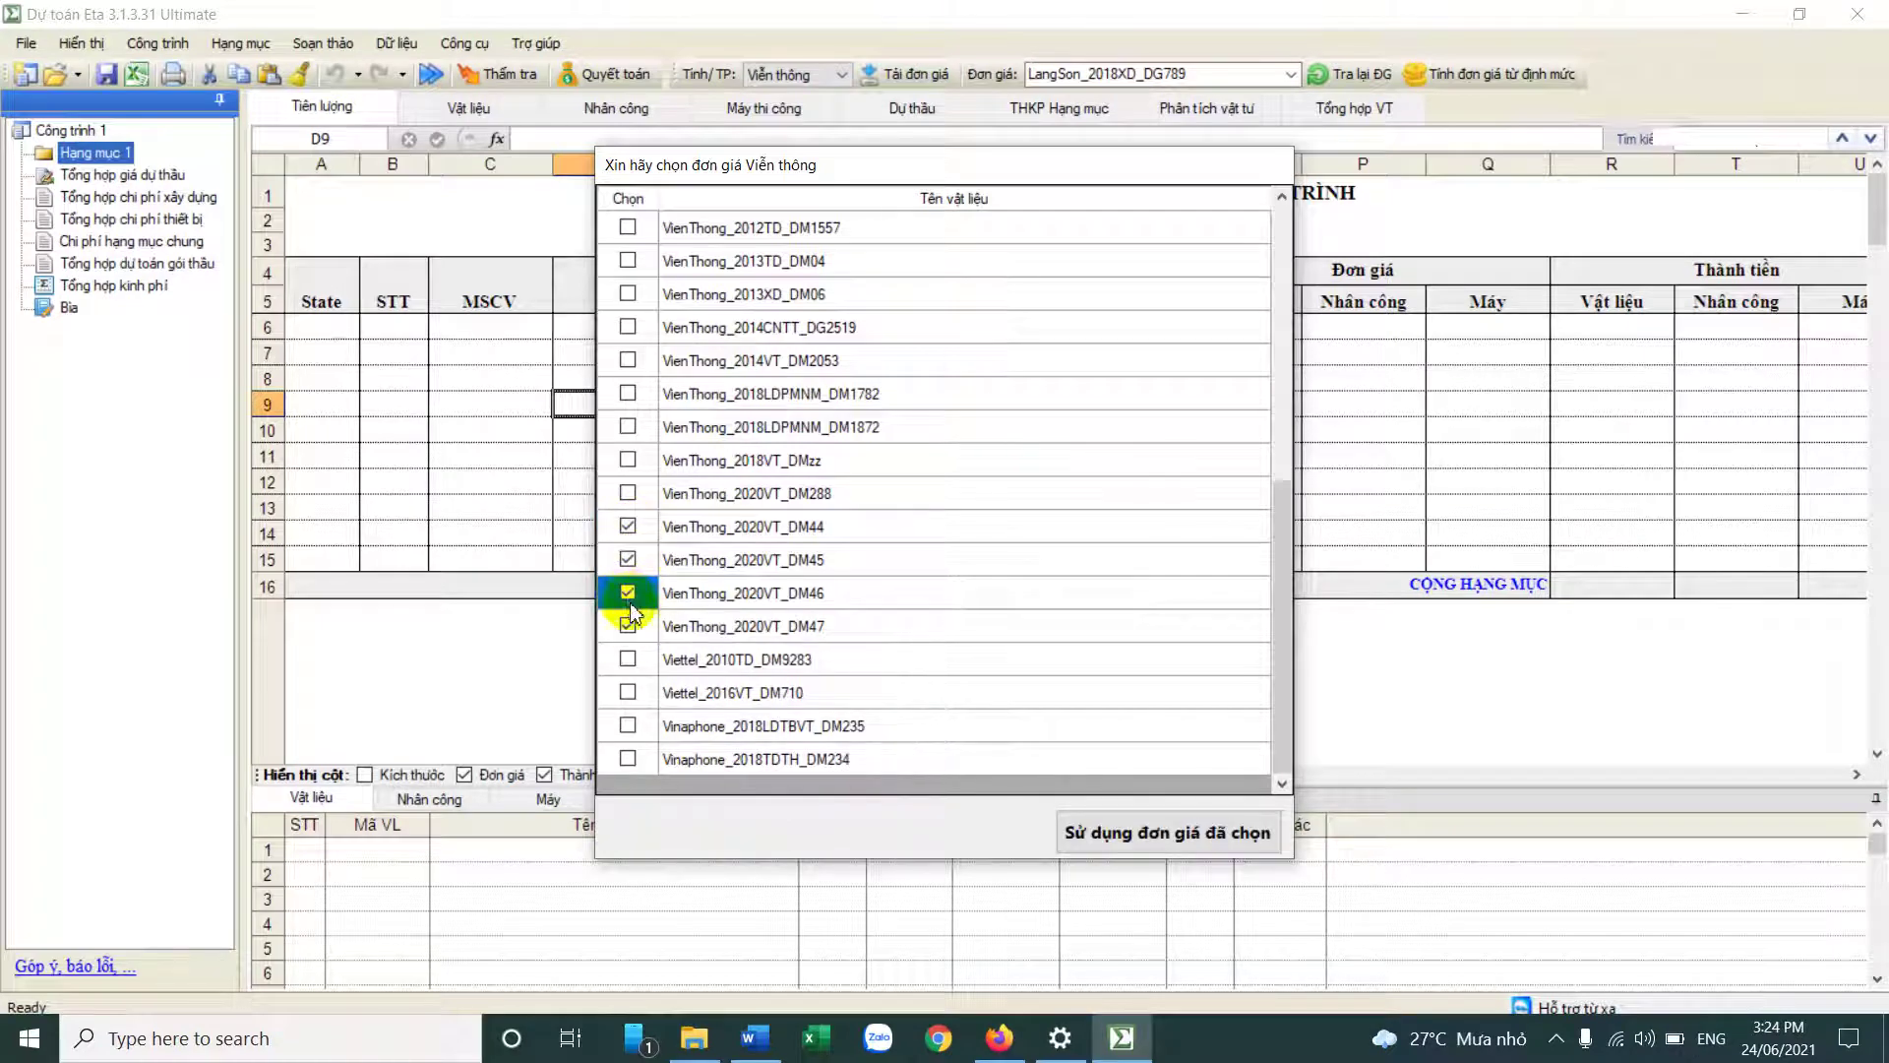
{"action": "left_click", "coordinate": [1125, 835]}
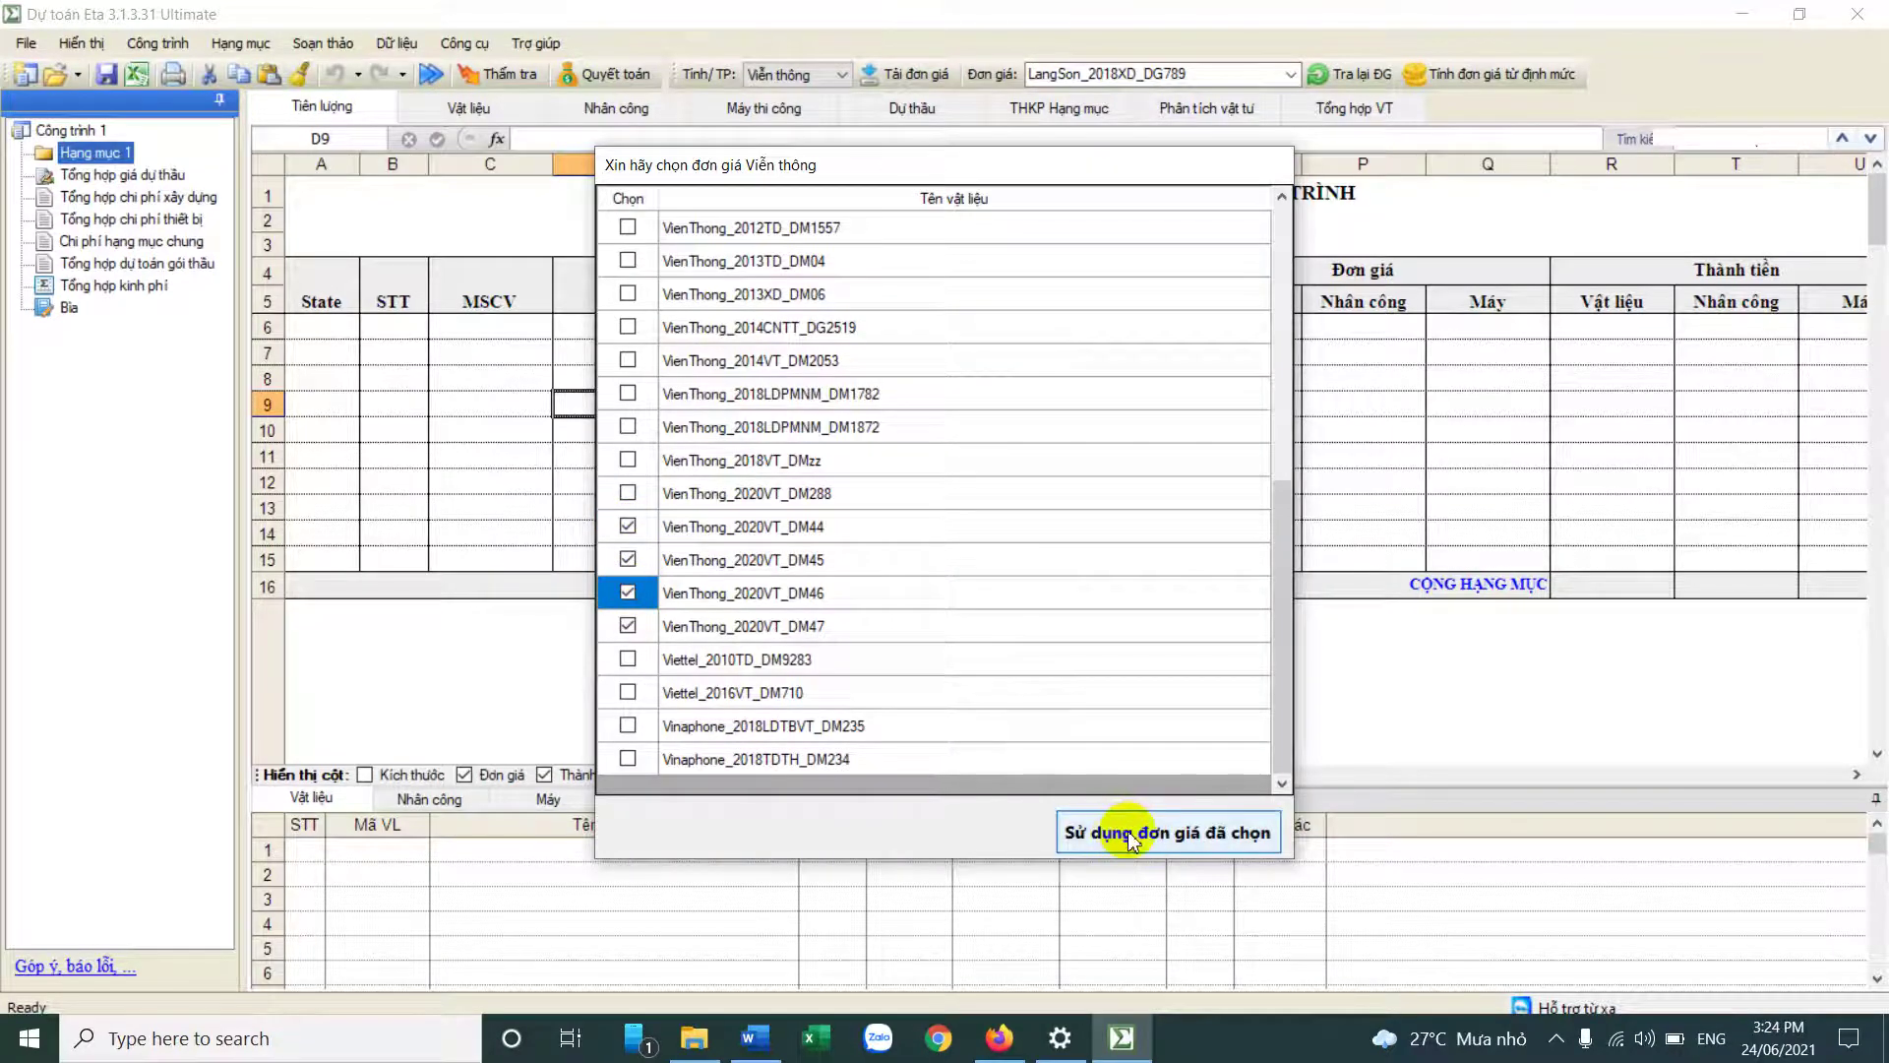
{"action": "left_click_drag", "start_coordinate": [770, 526], "coordinate": [769, 615]}
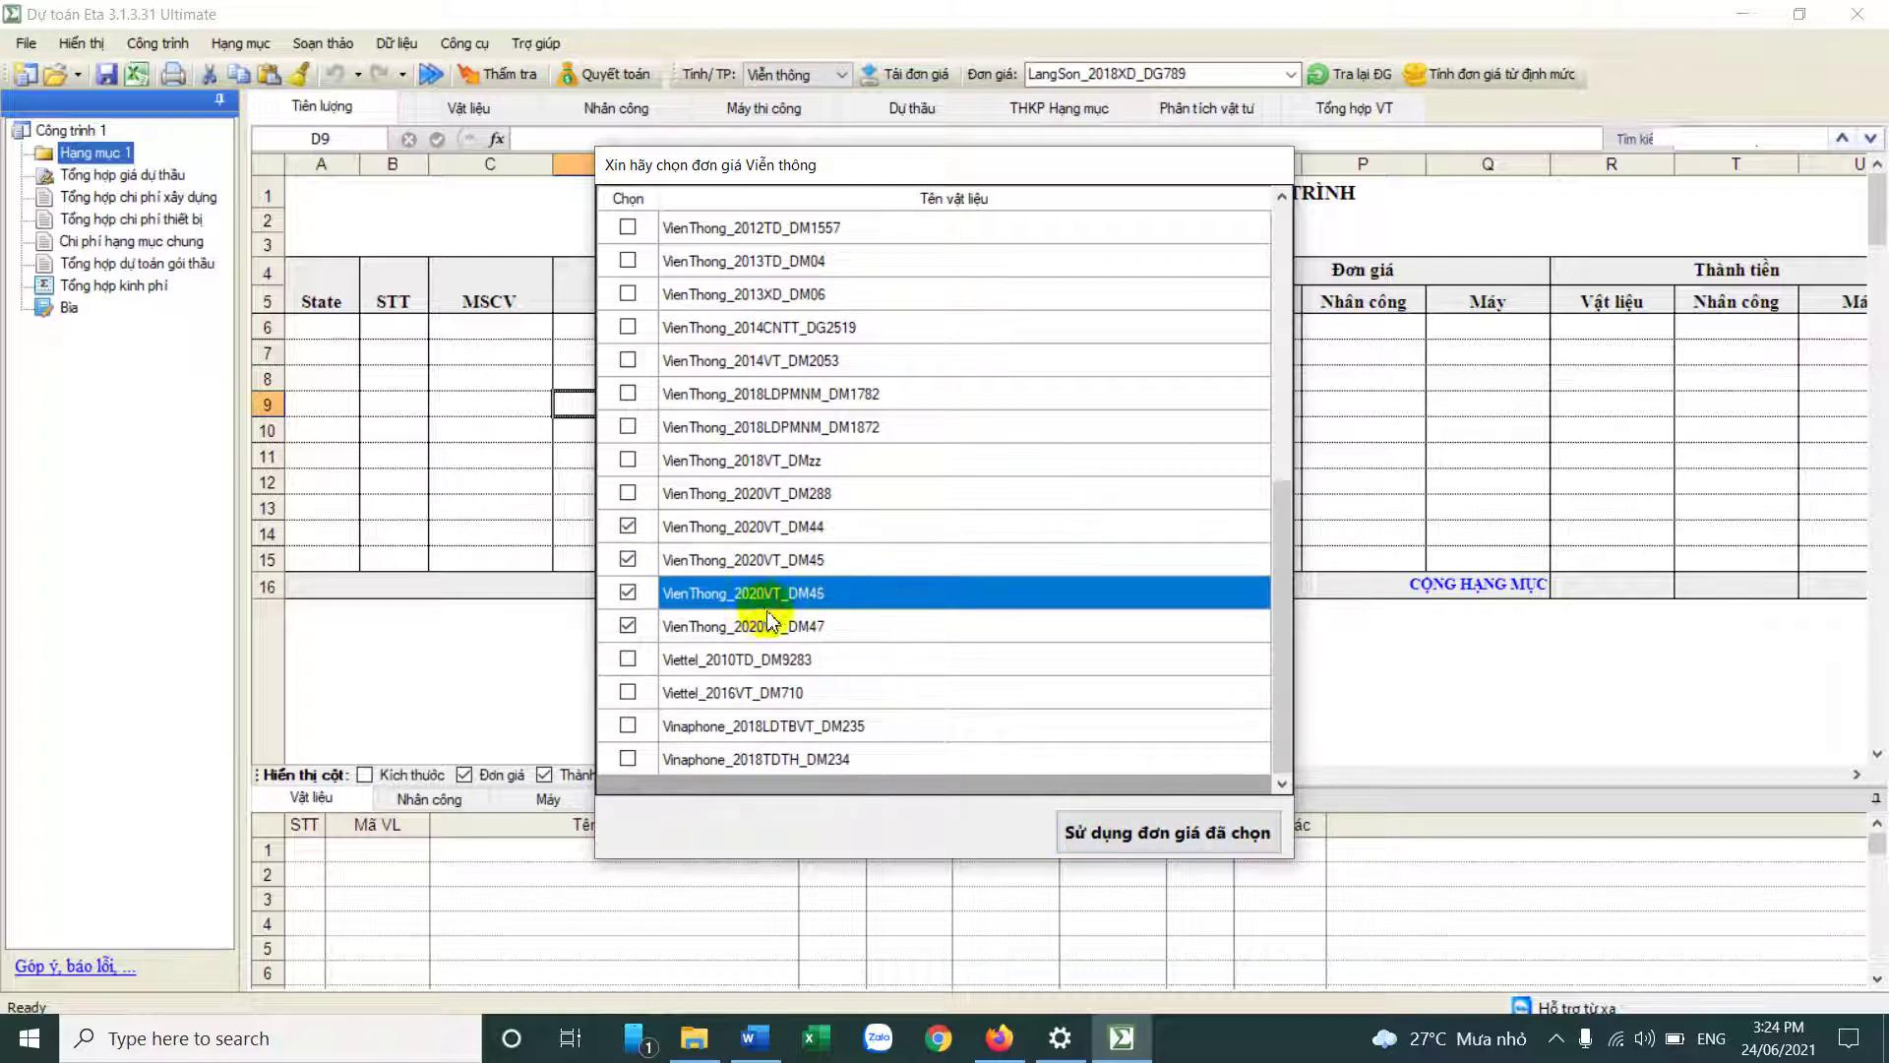
{"action": "left_click", "coordinate": [1132, 834]}
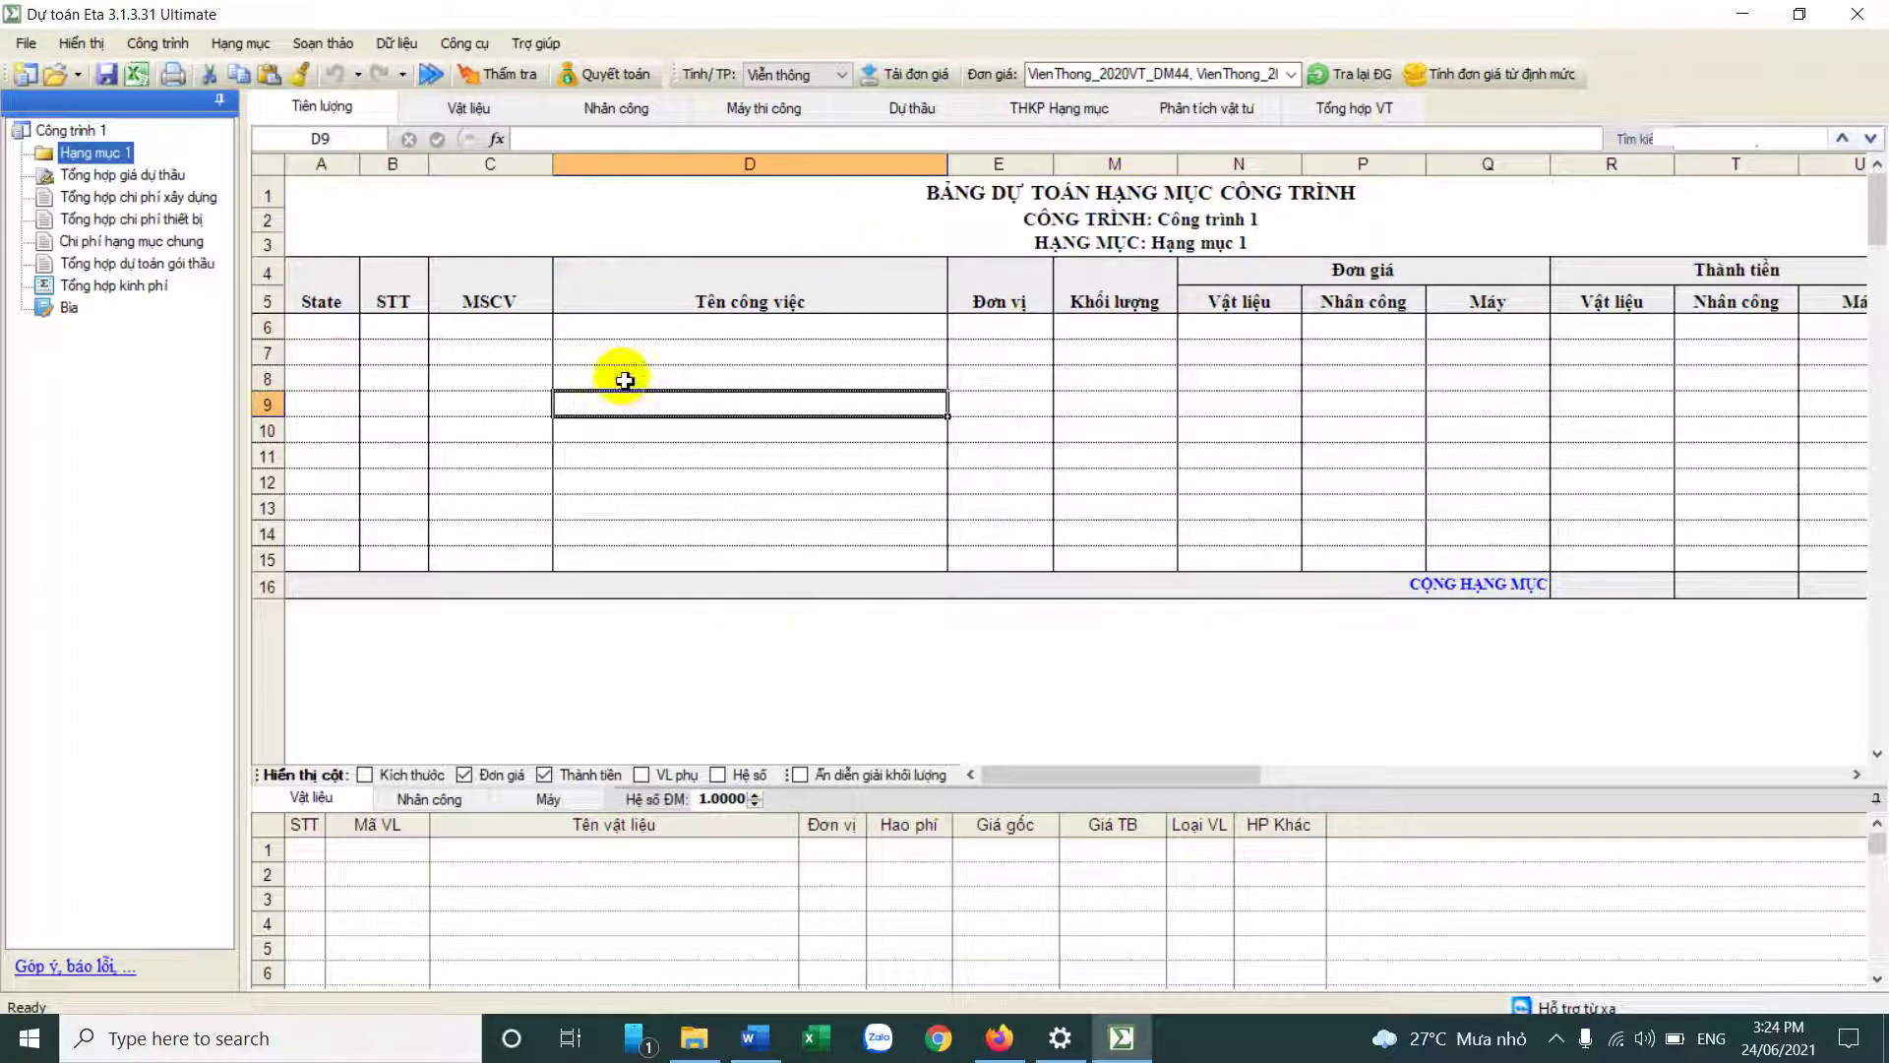
Step: Add work item 01.001.004 to row 7 of the estimate by looking up codes starting with 01
{"action": "left_click", "coordinate": [492, 362]}
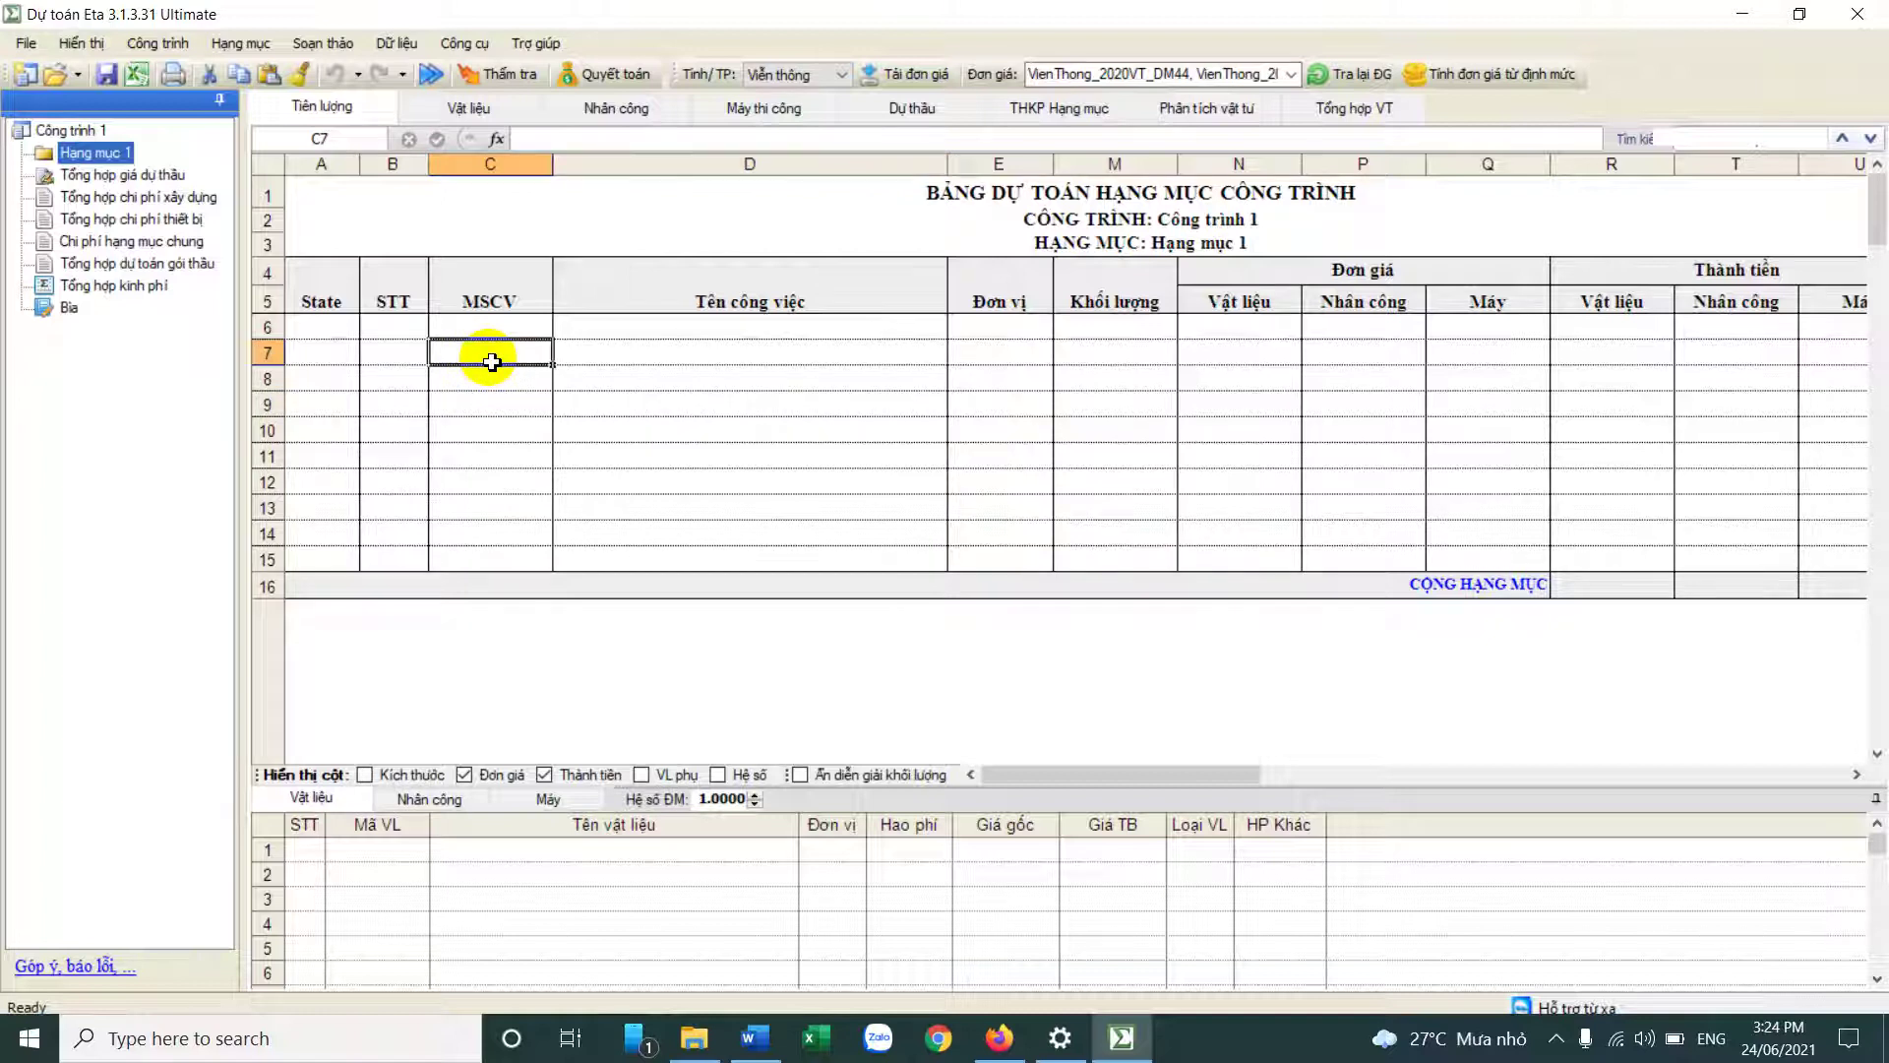
{"action": "type", "text": "01"}
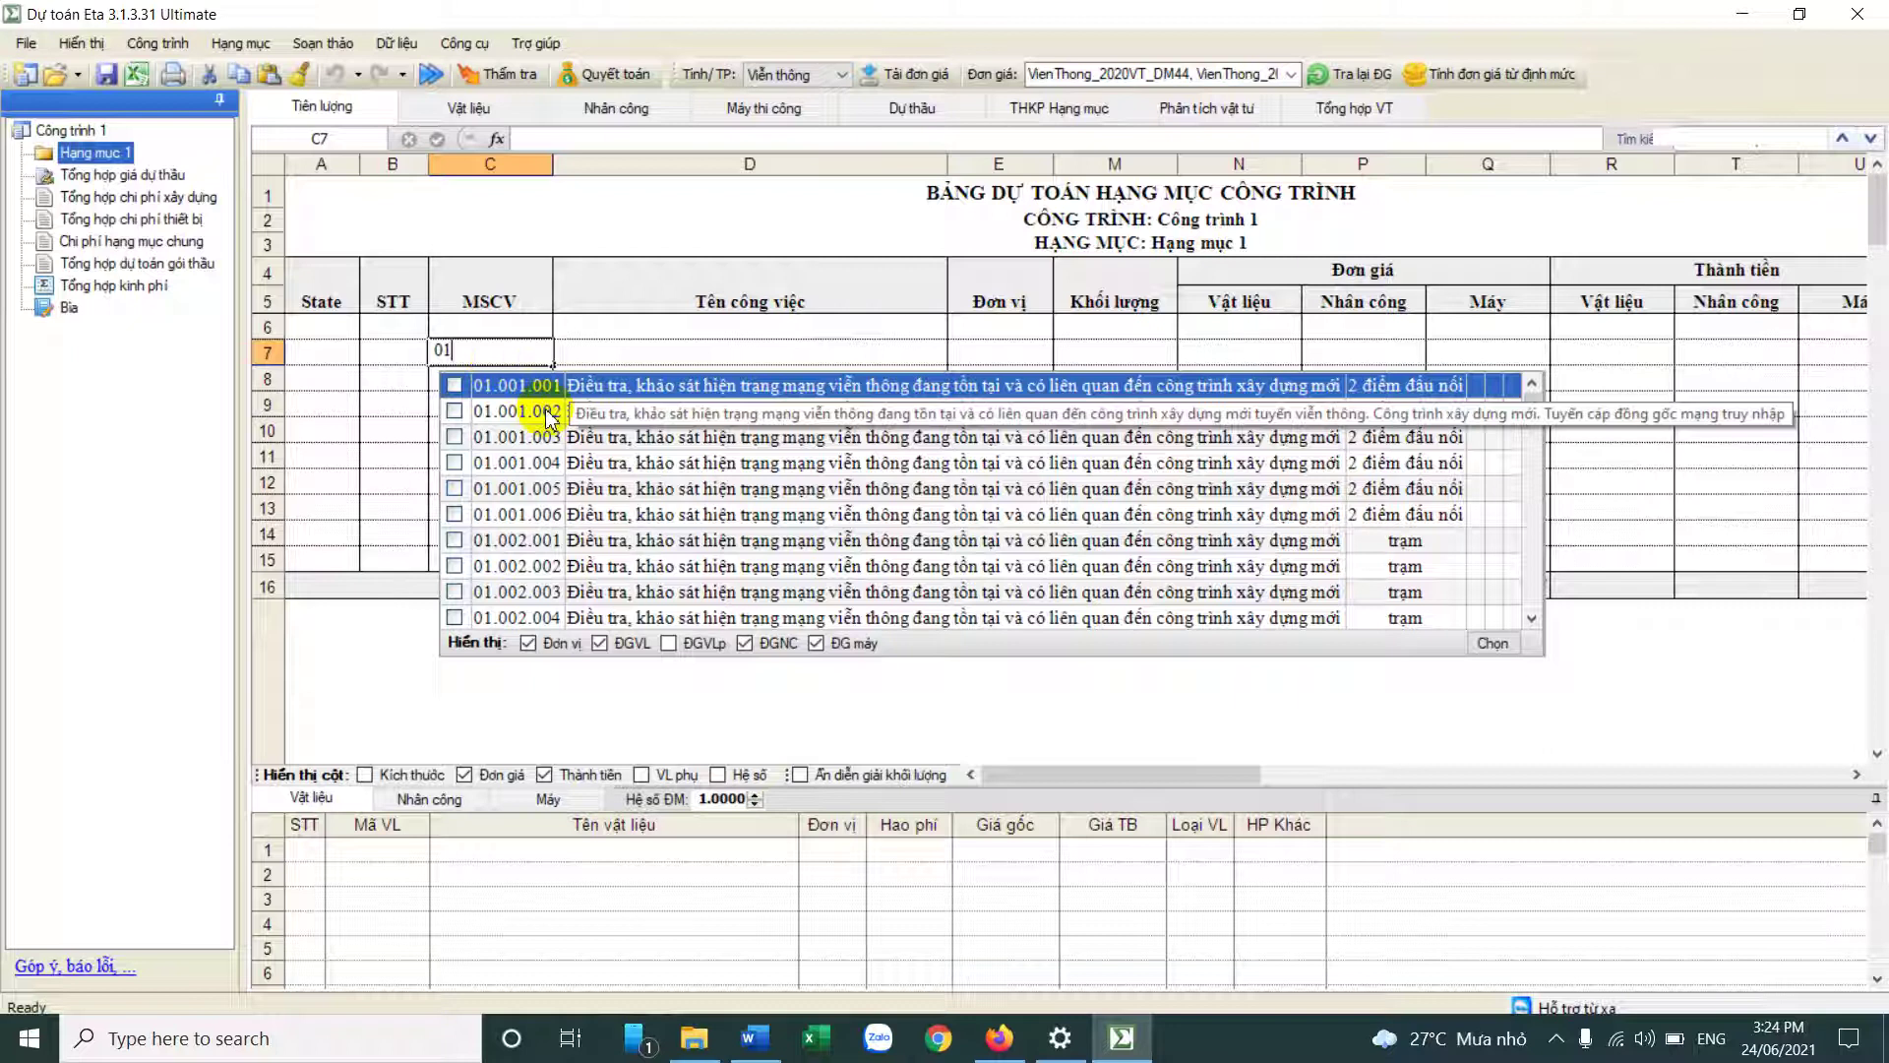
{"action": "double_click", "coordinate": [539, 463]}
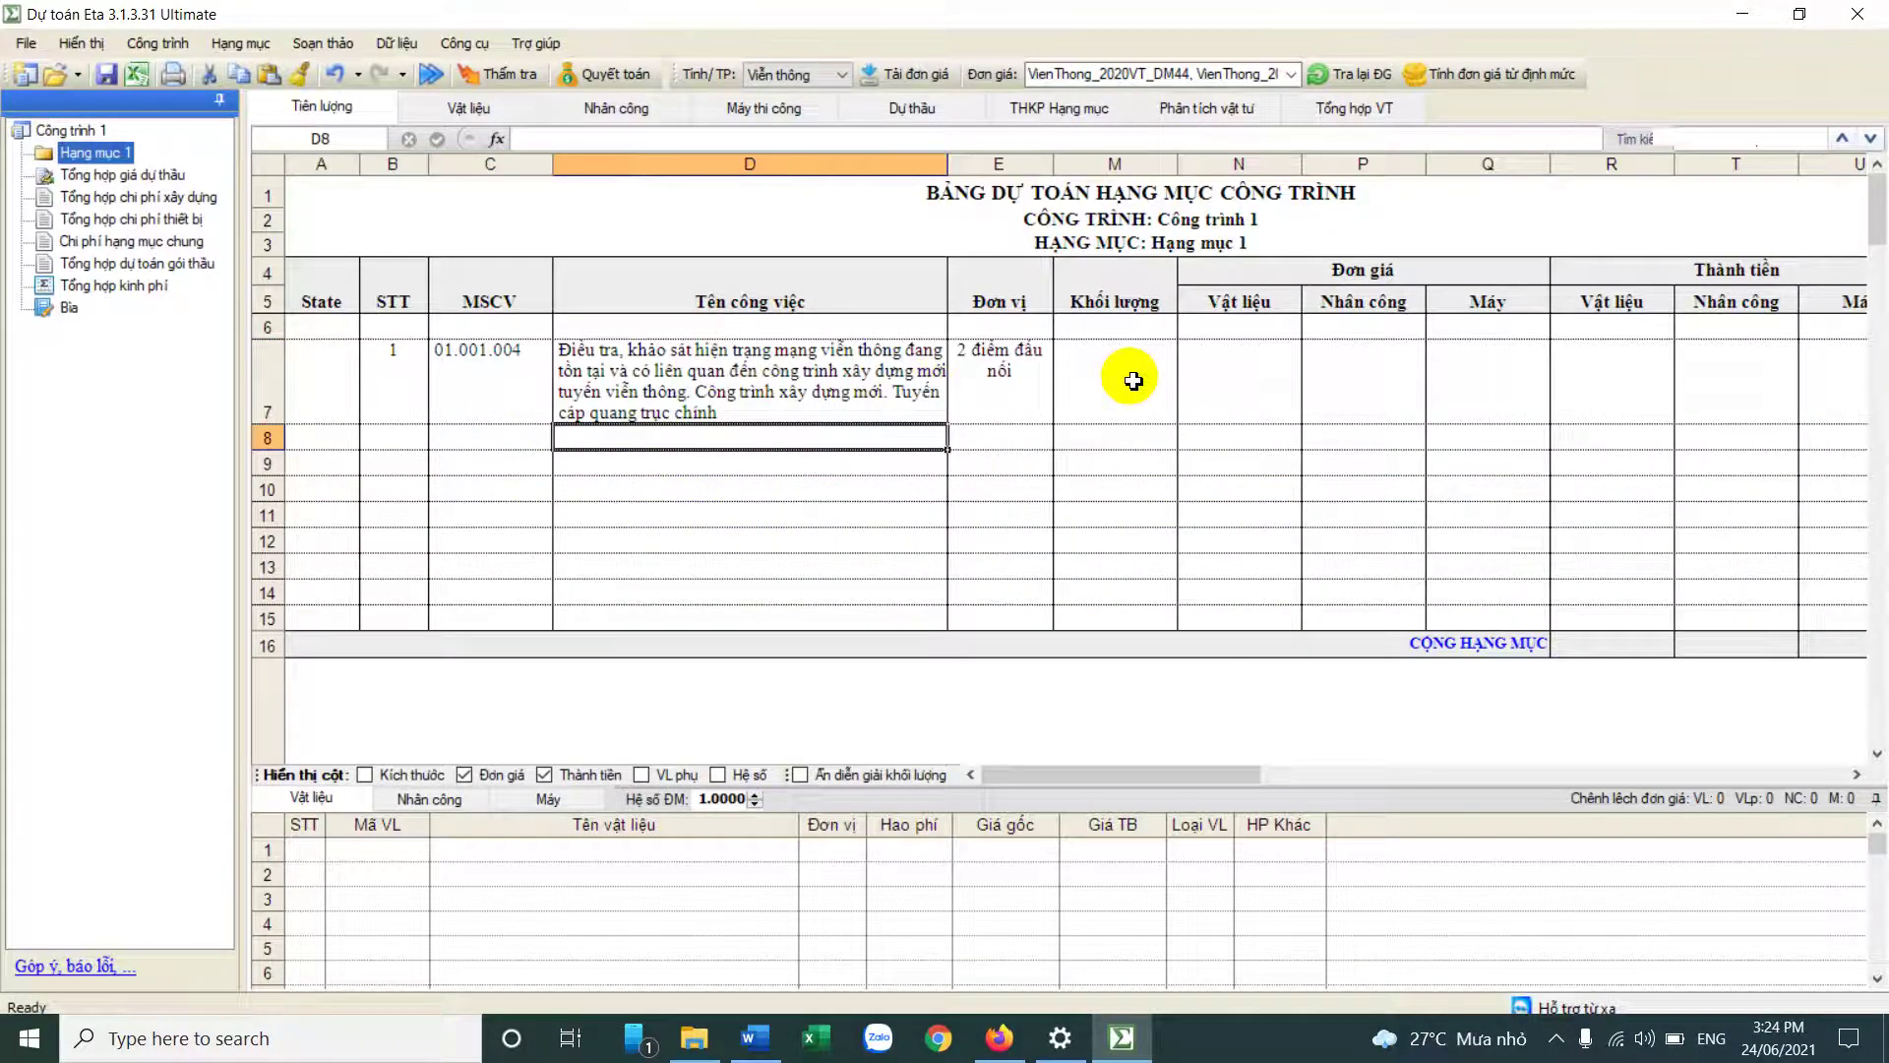
Step: Search by the name "đào rãnh" in row 8 and add work item 22.100110.01, Đào rãnh cáp thả sông đất cấp I
{"action": "left_click", "coordinate": [452, 436]}
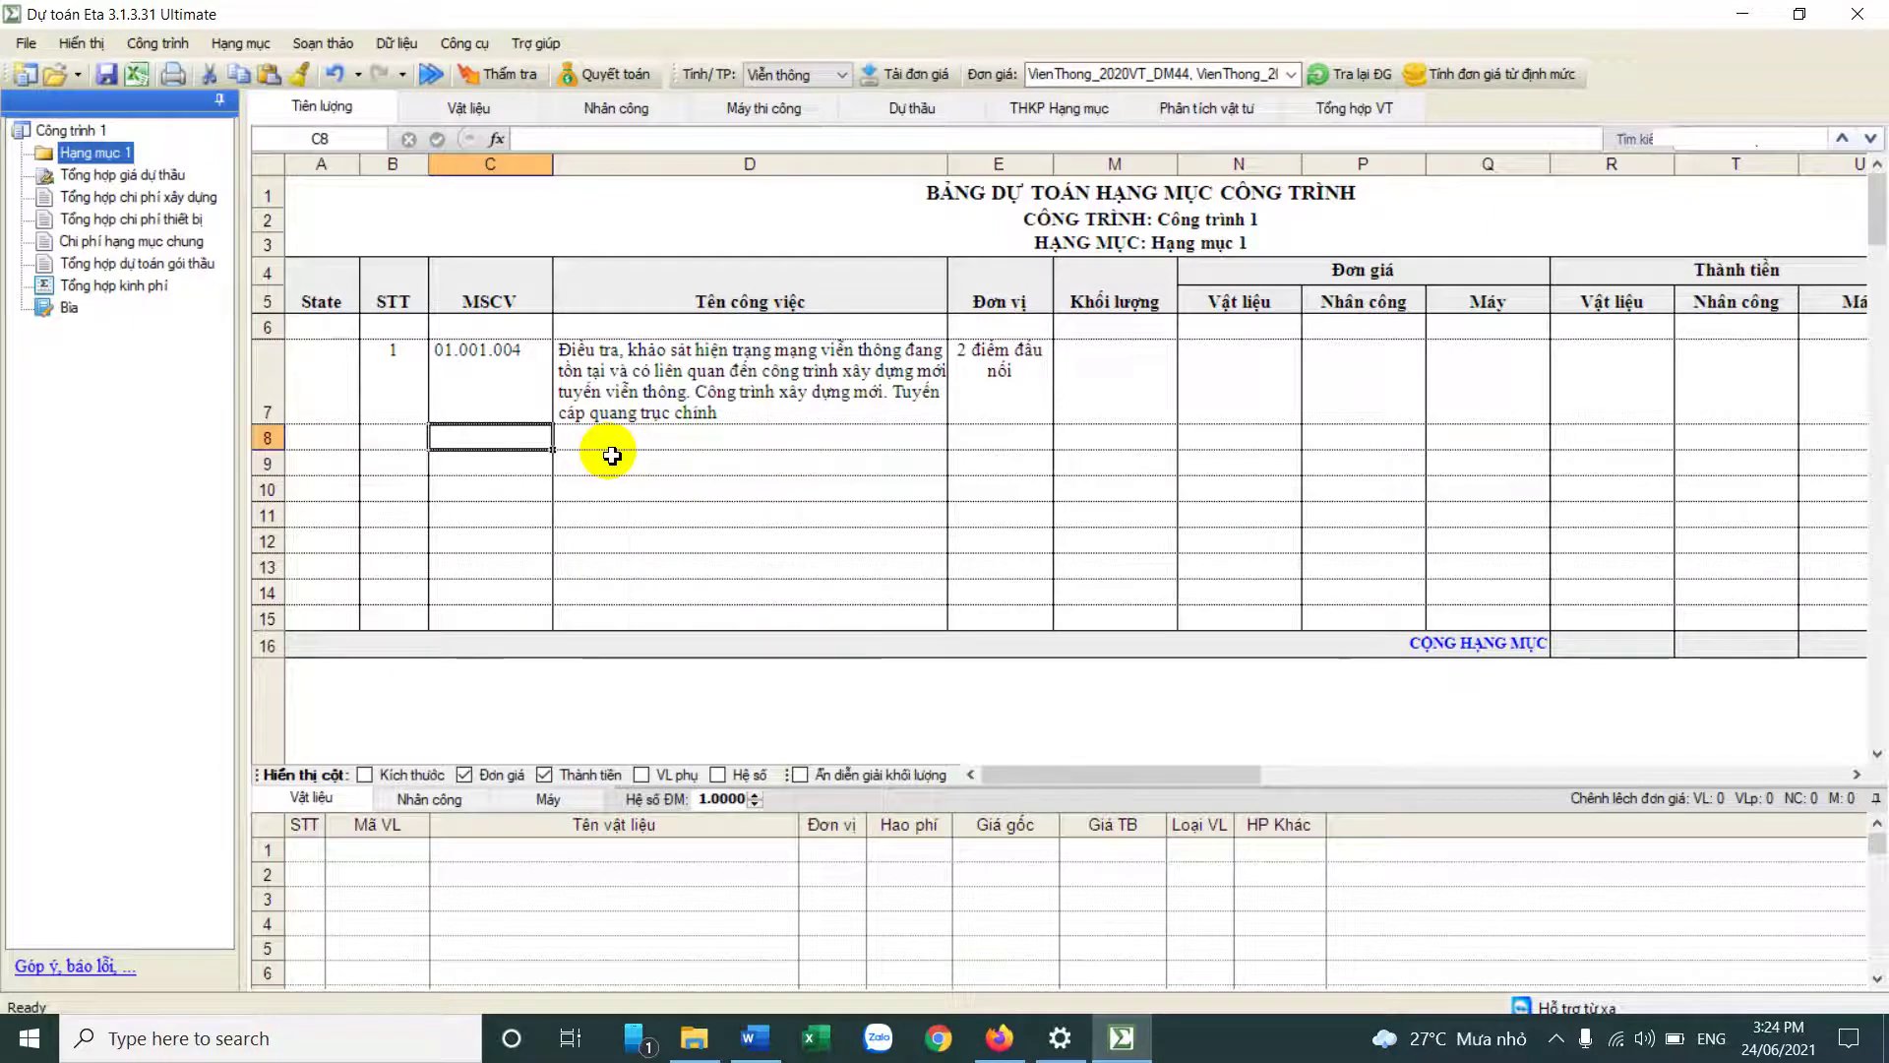
{"action": "type", "text": "đ"}
{"action": "type", "text": "ao"}
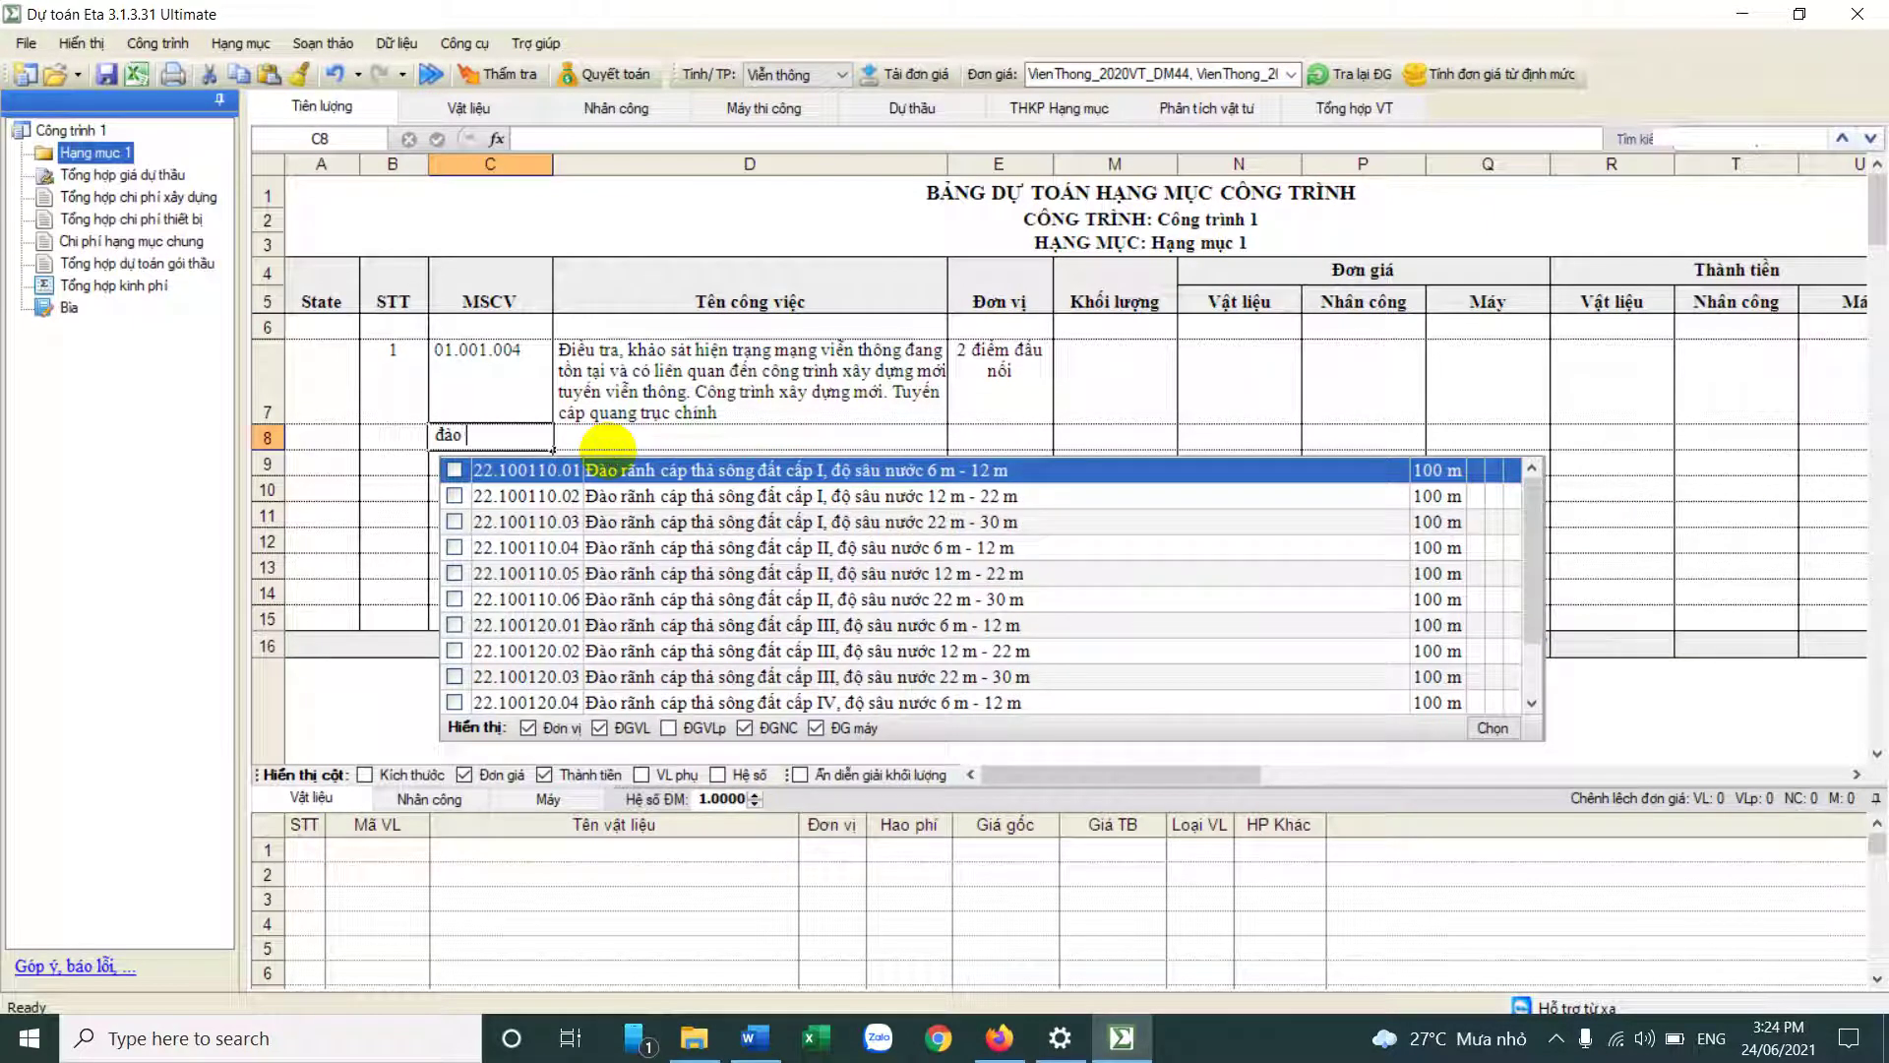
{"action": "type", "text": " ranhx"}
{"action": "key", "text": "Return"}
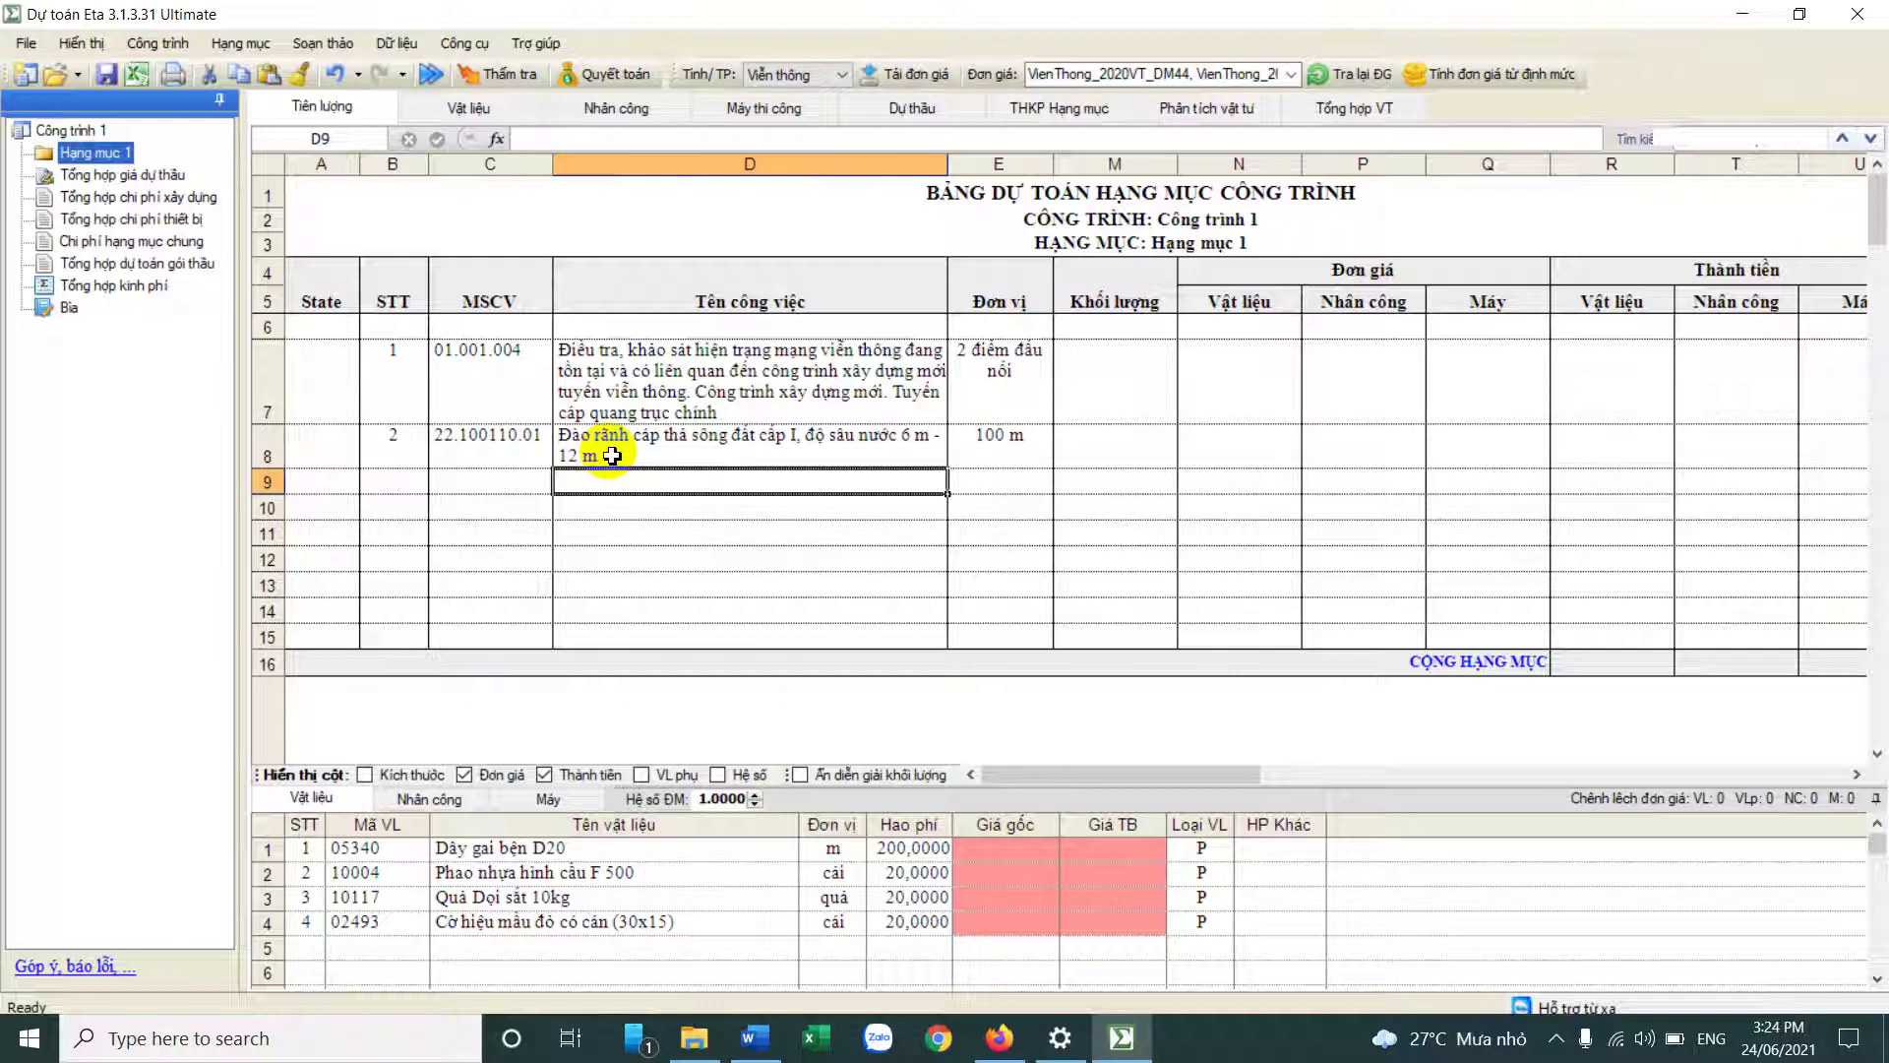
Step: Examine the labour norms of the two work items entered in the estimate
{"action": "left_click", "coordinate": [509, 383]}
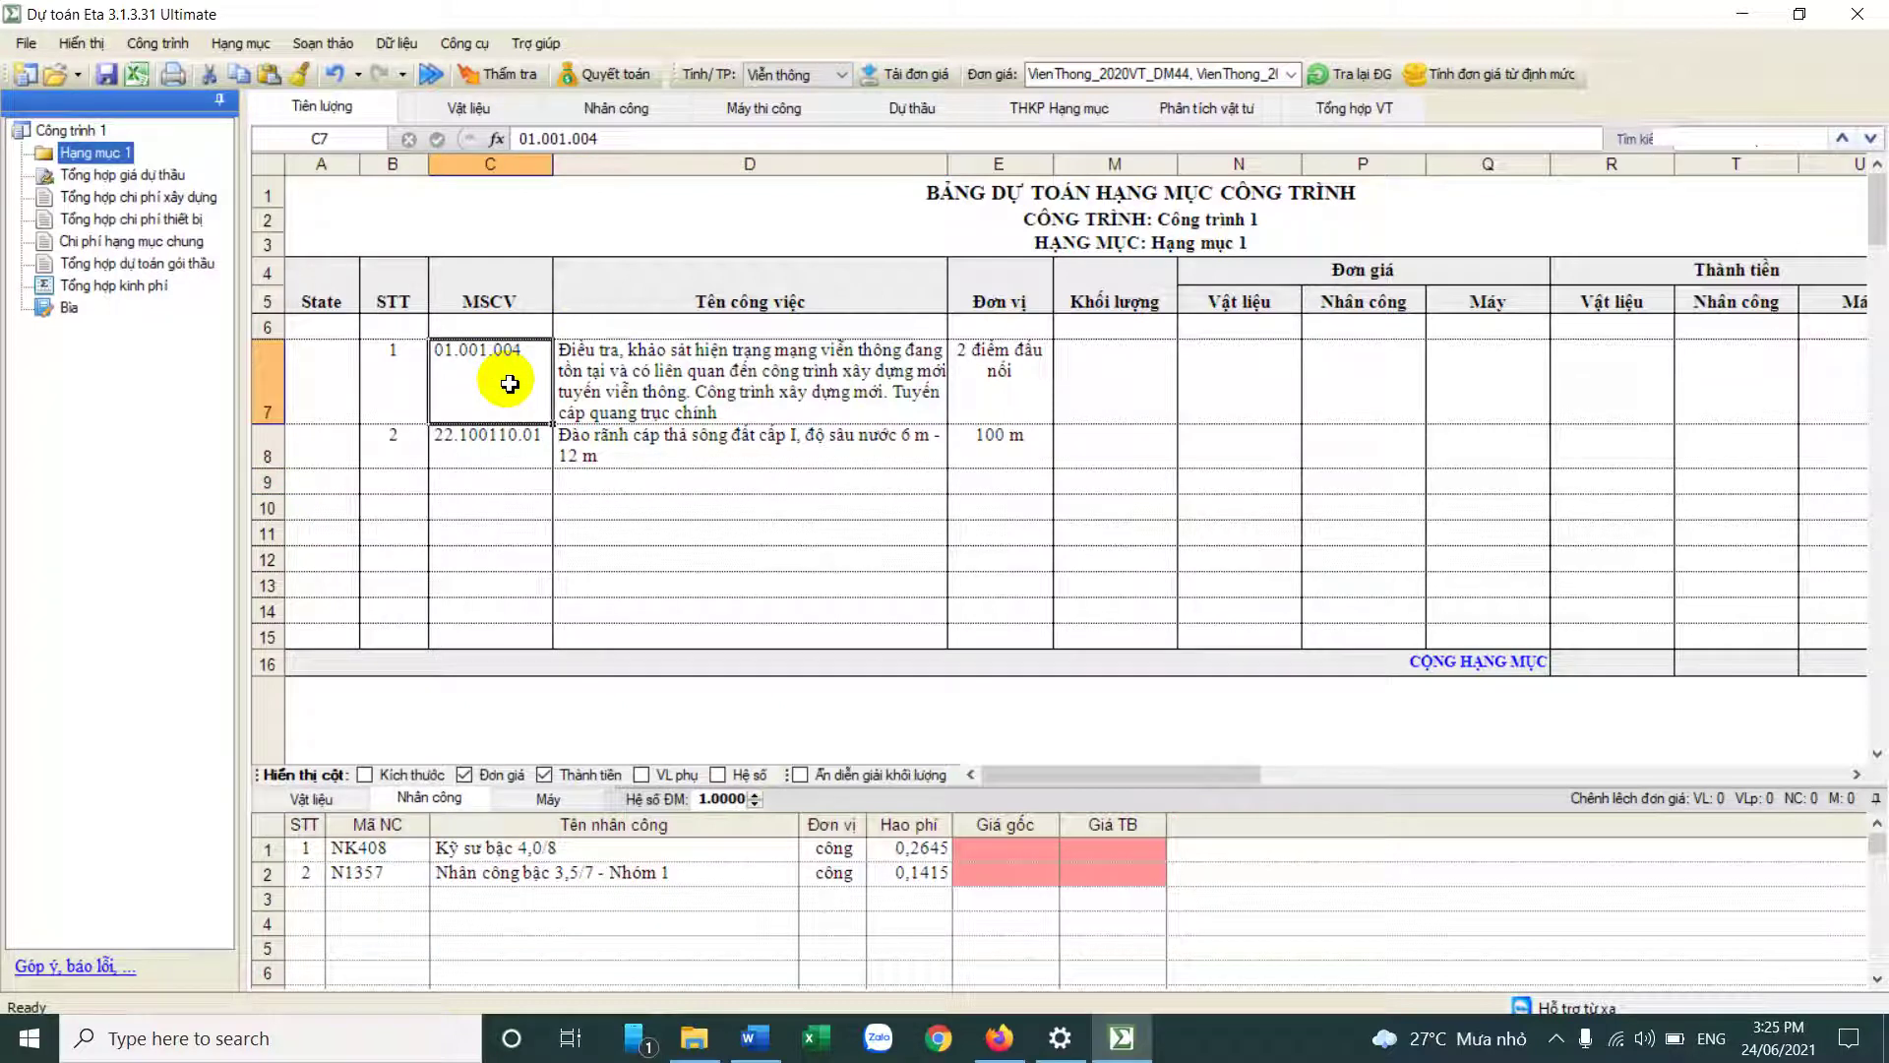
{"action": "left_click", "coordinate": [498, 436]}
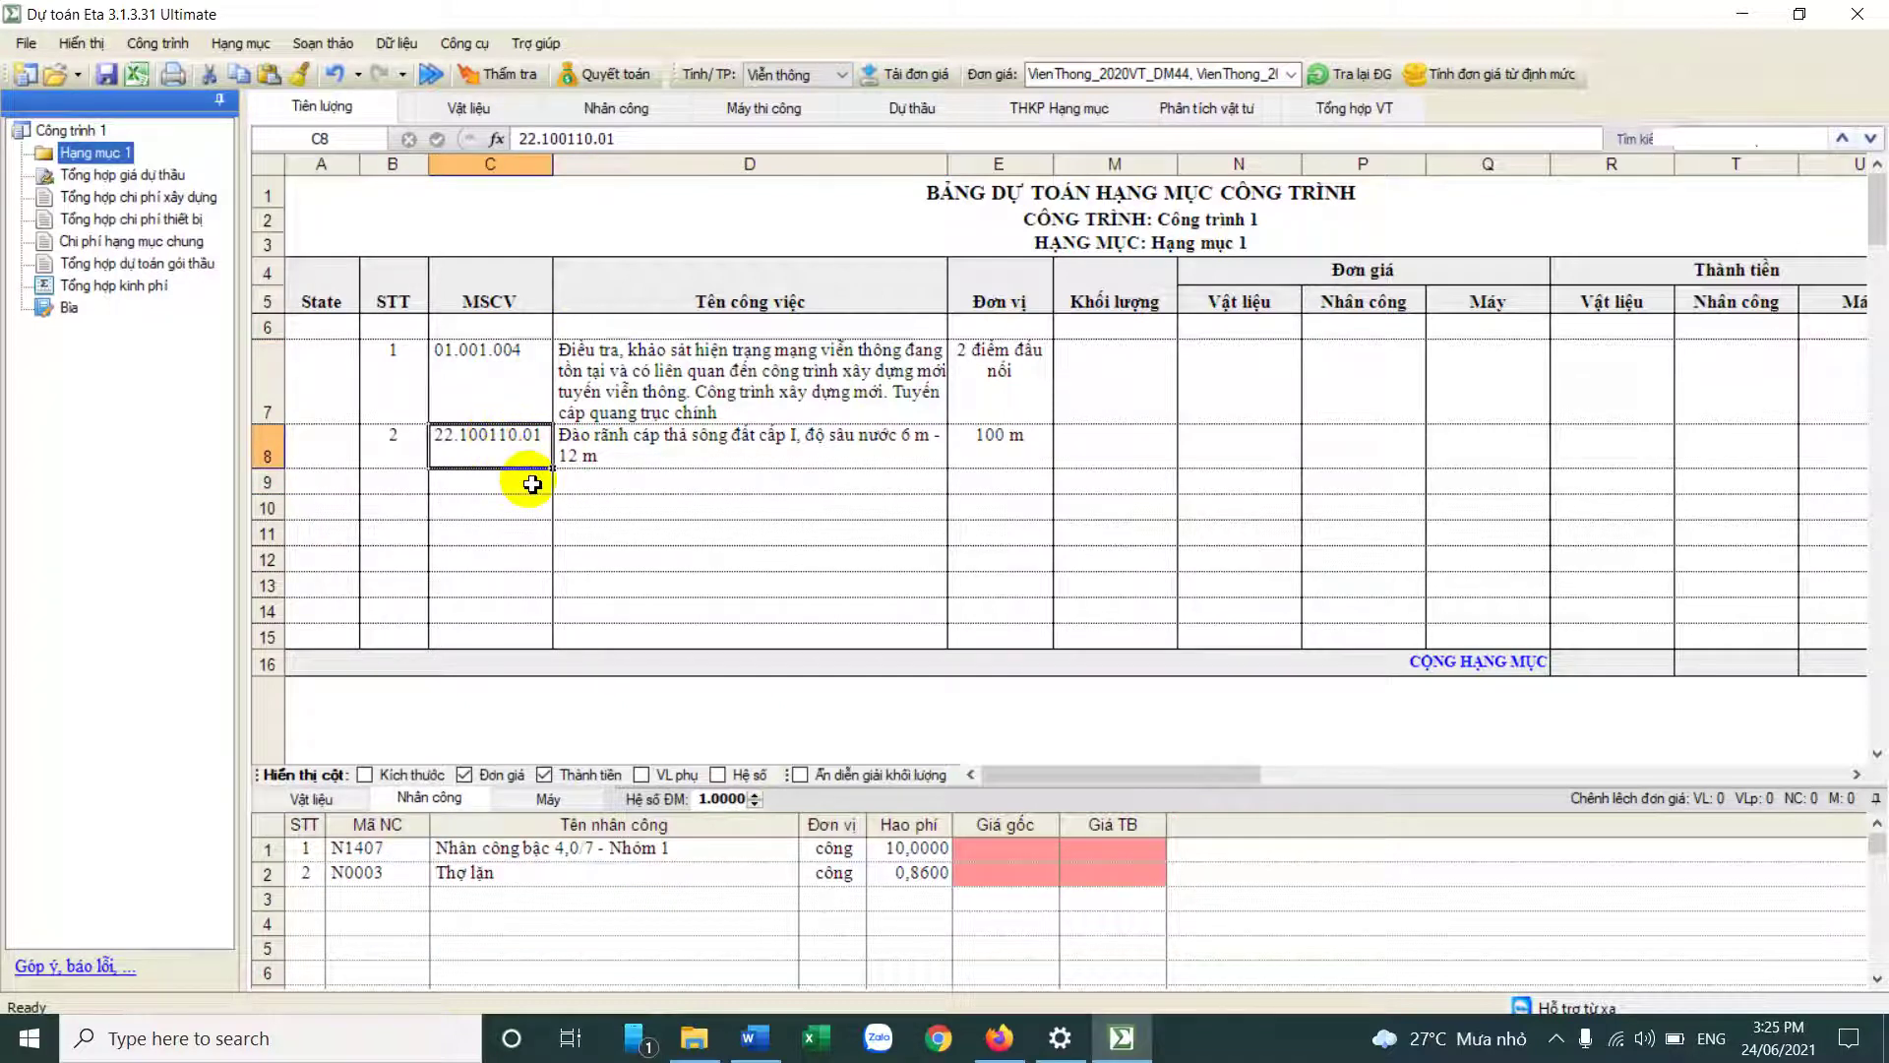
{"action": "left_click", "coordinate": [479, 487]}
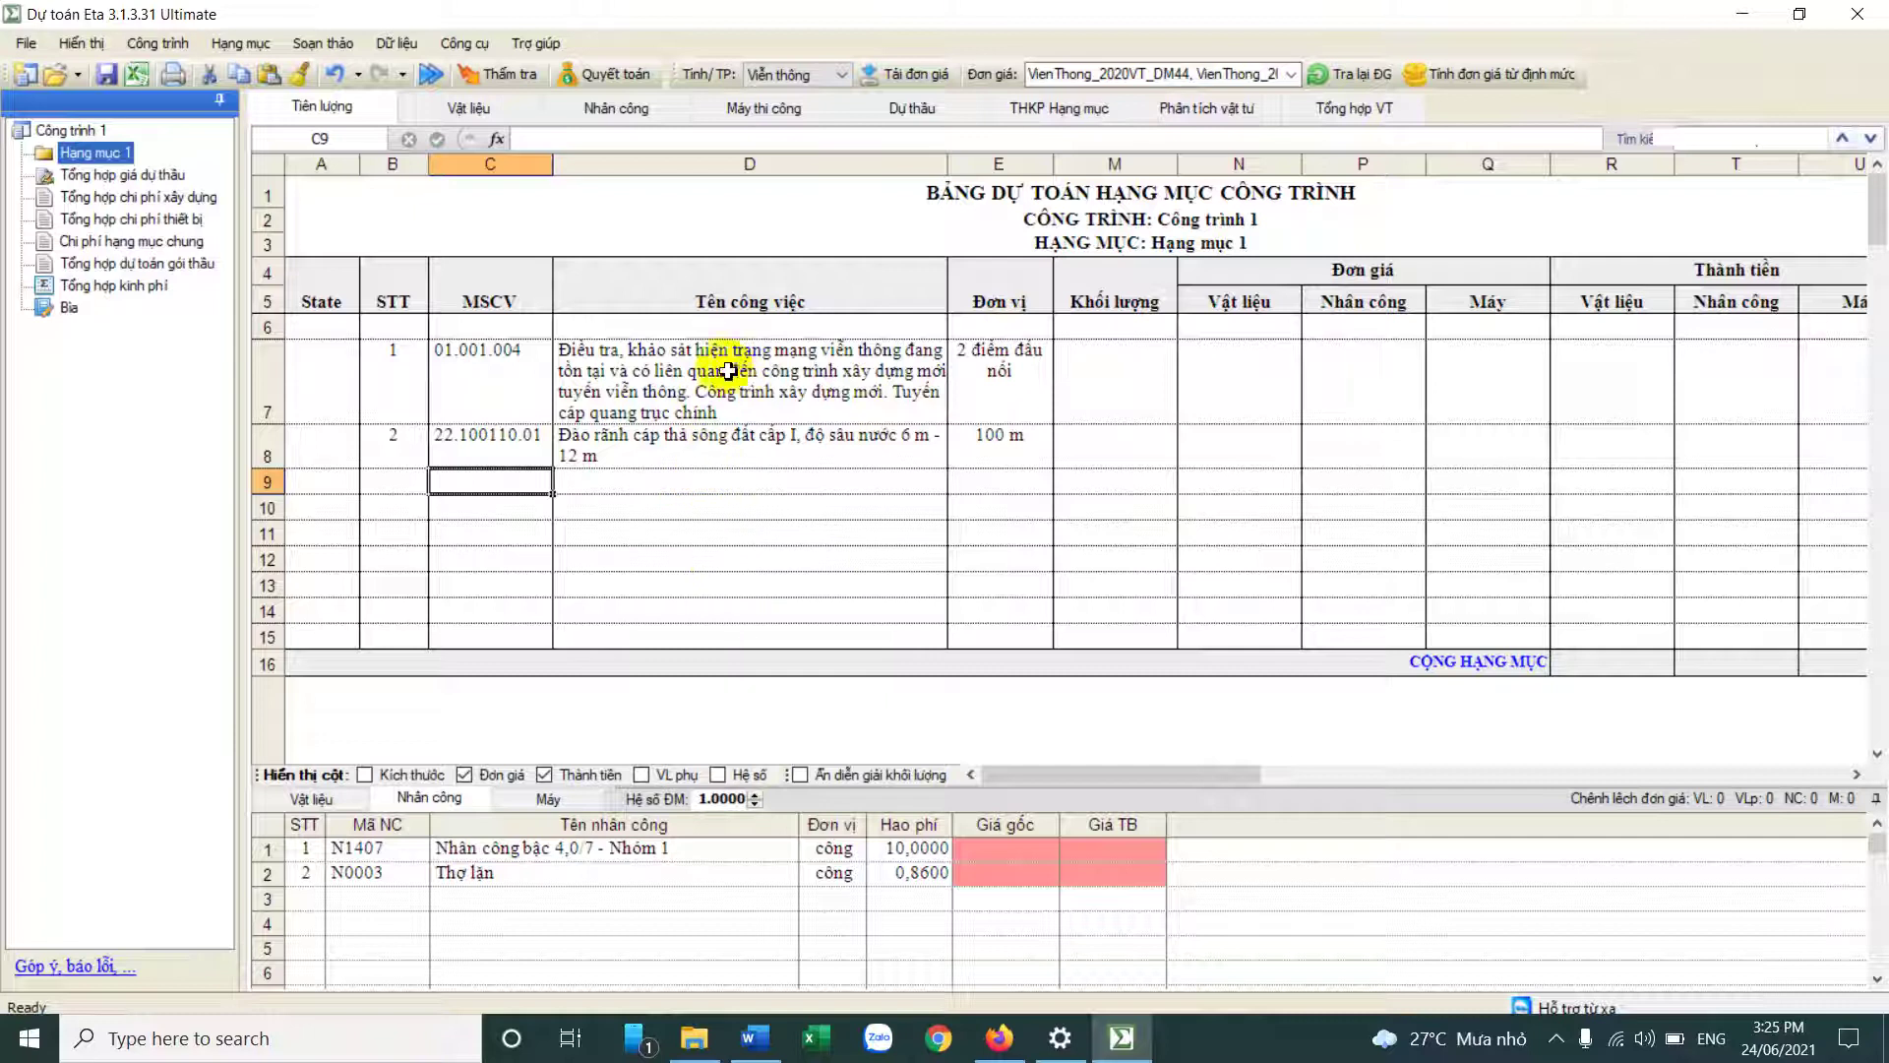
{"action": "left_click", "coordinate": [480, 376]}
Step: Browse the unfiltered work item lookup list for row 9 and close it without adding an item
{"action": "left_click", "coordinate": [515, 485]}
{"action": "double_click", "coordinate": [515, 489]}
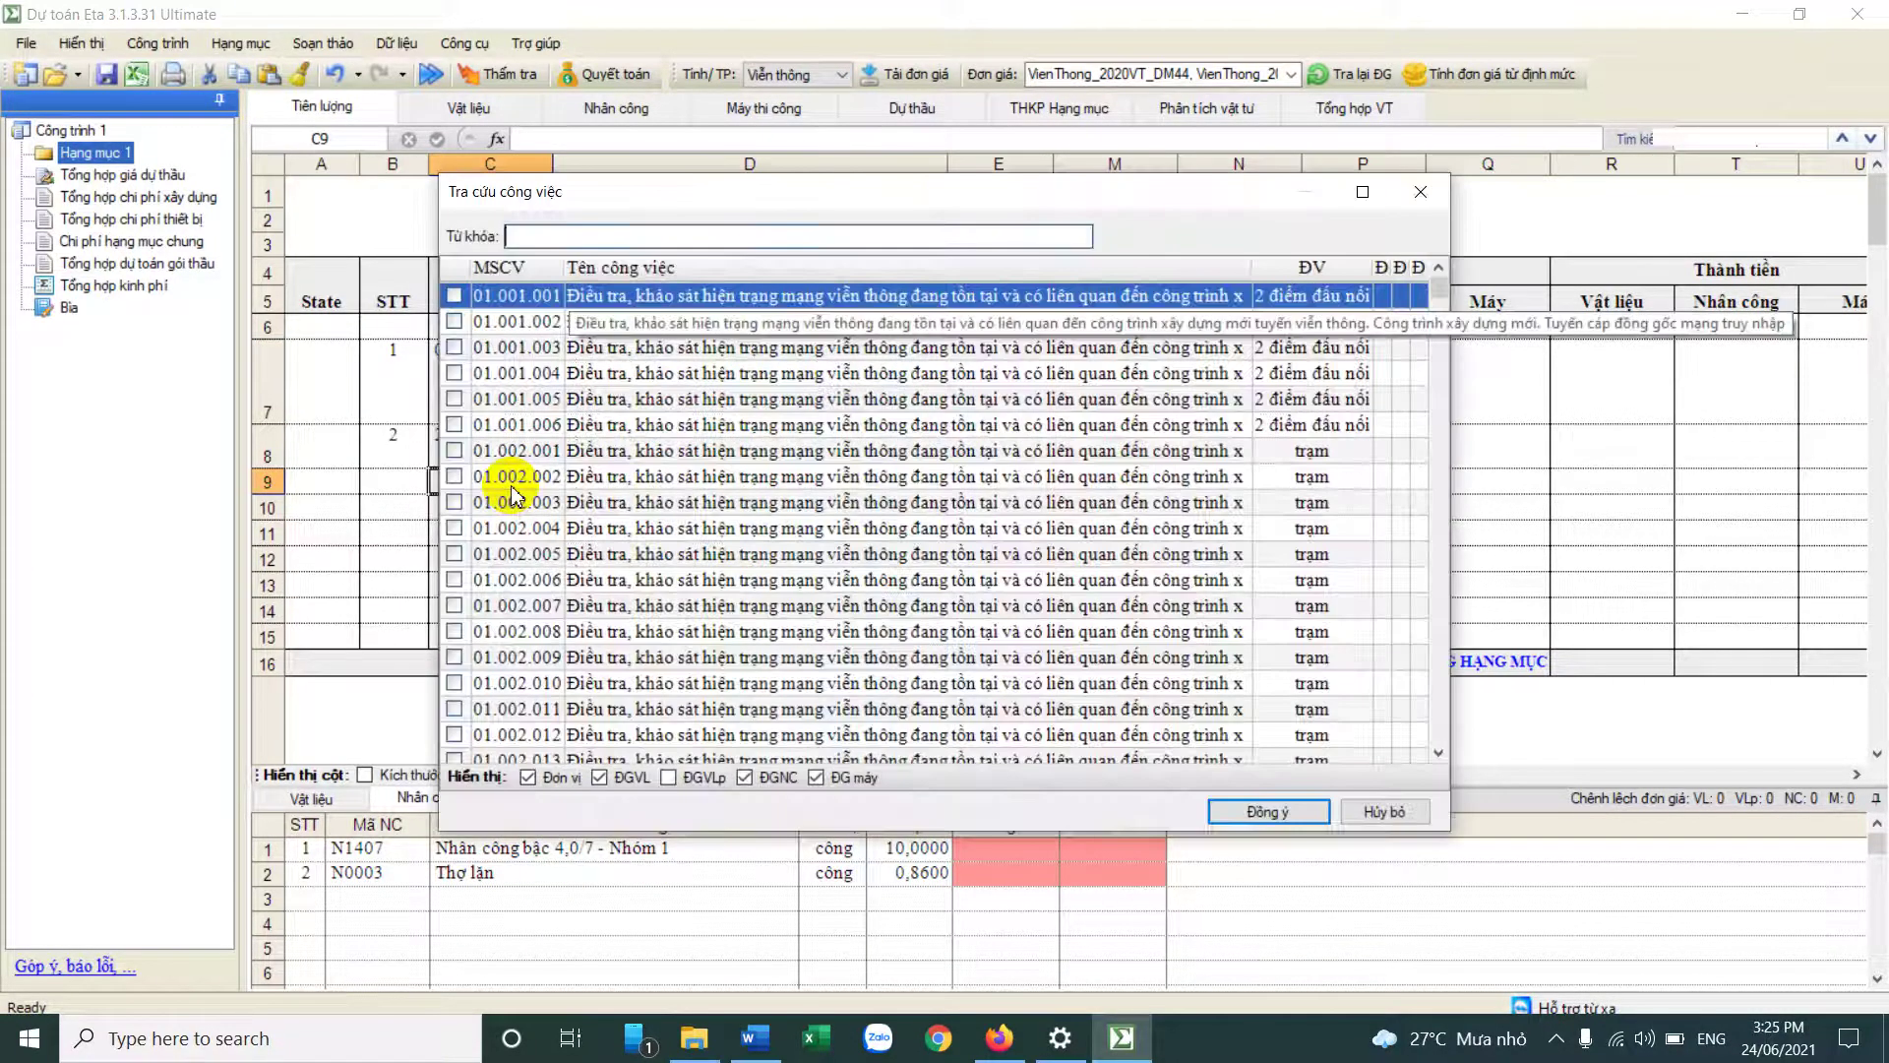
{"action": "scroll", "coordinate": [847, 413], "scroll_direction": "down", "scroll_amount": 15}
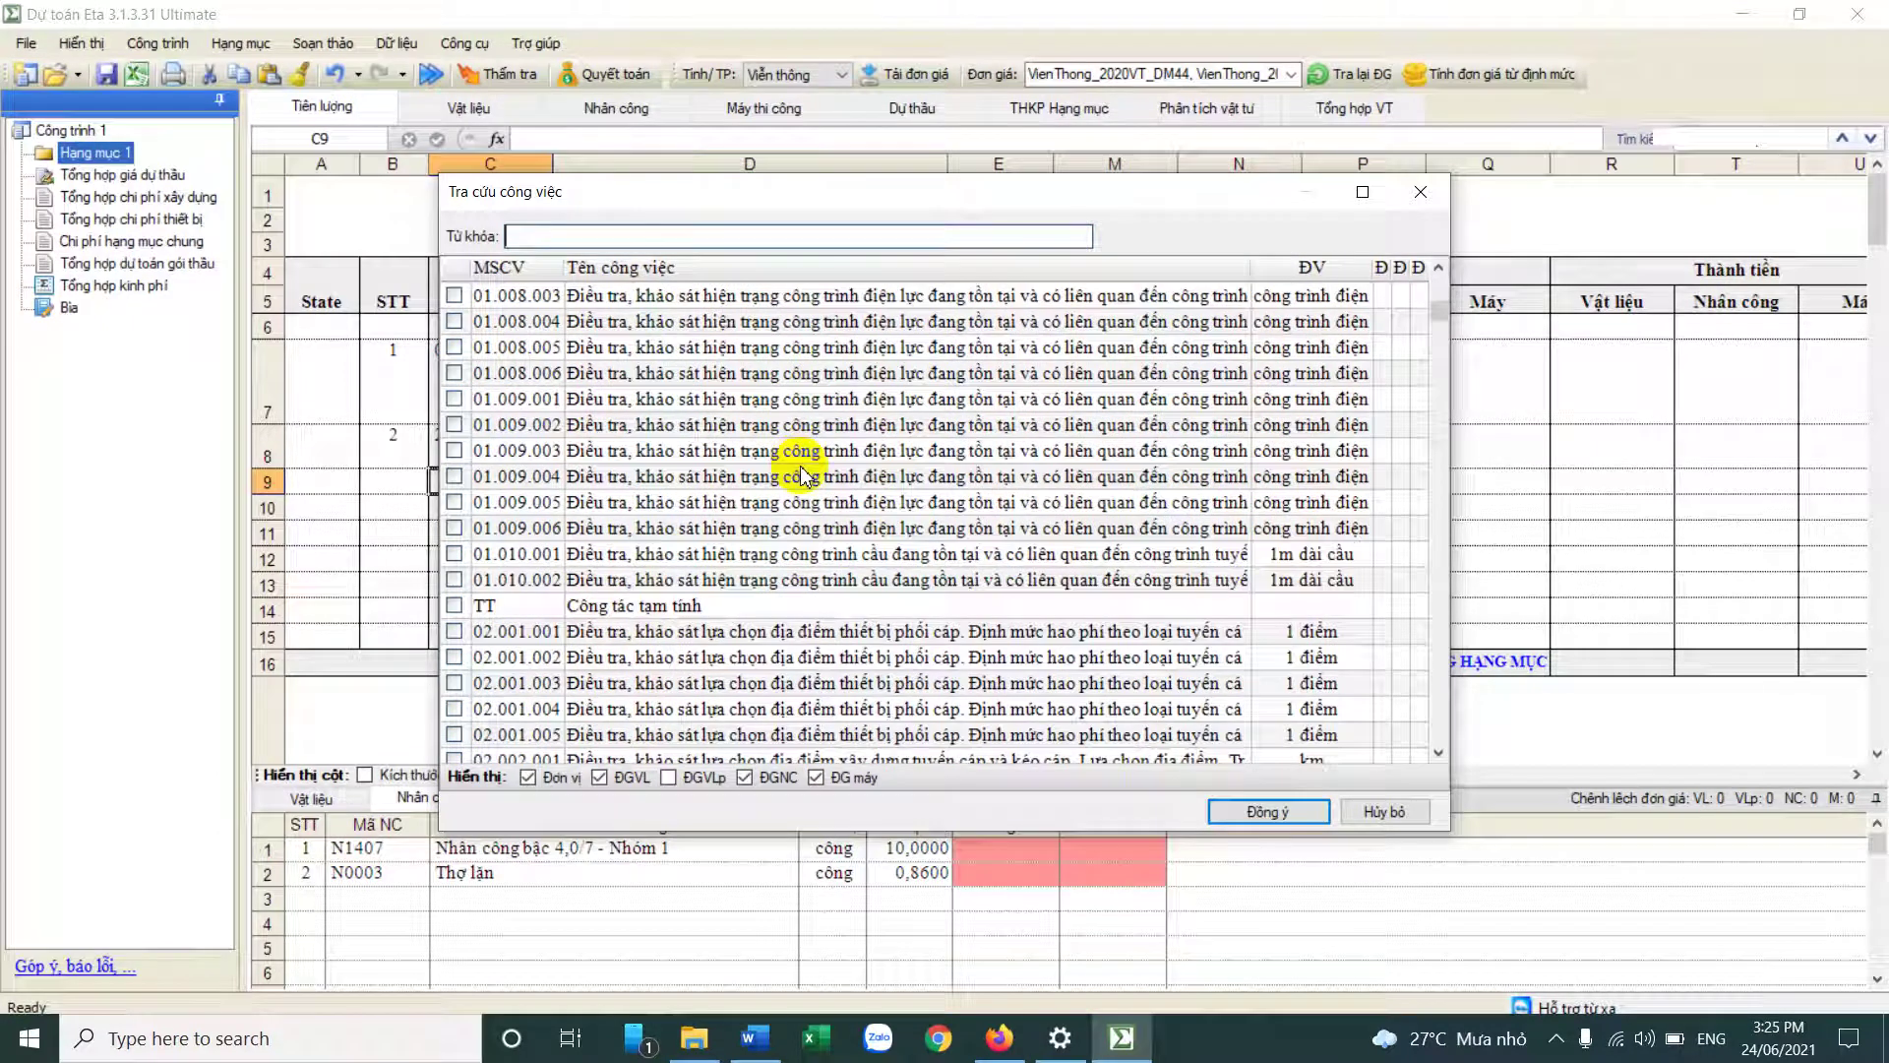
{"action": "scroll", "coordinate": [789, 468], "scroll_direction": "down", "scroll_amount": 5}
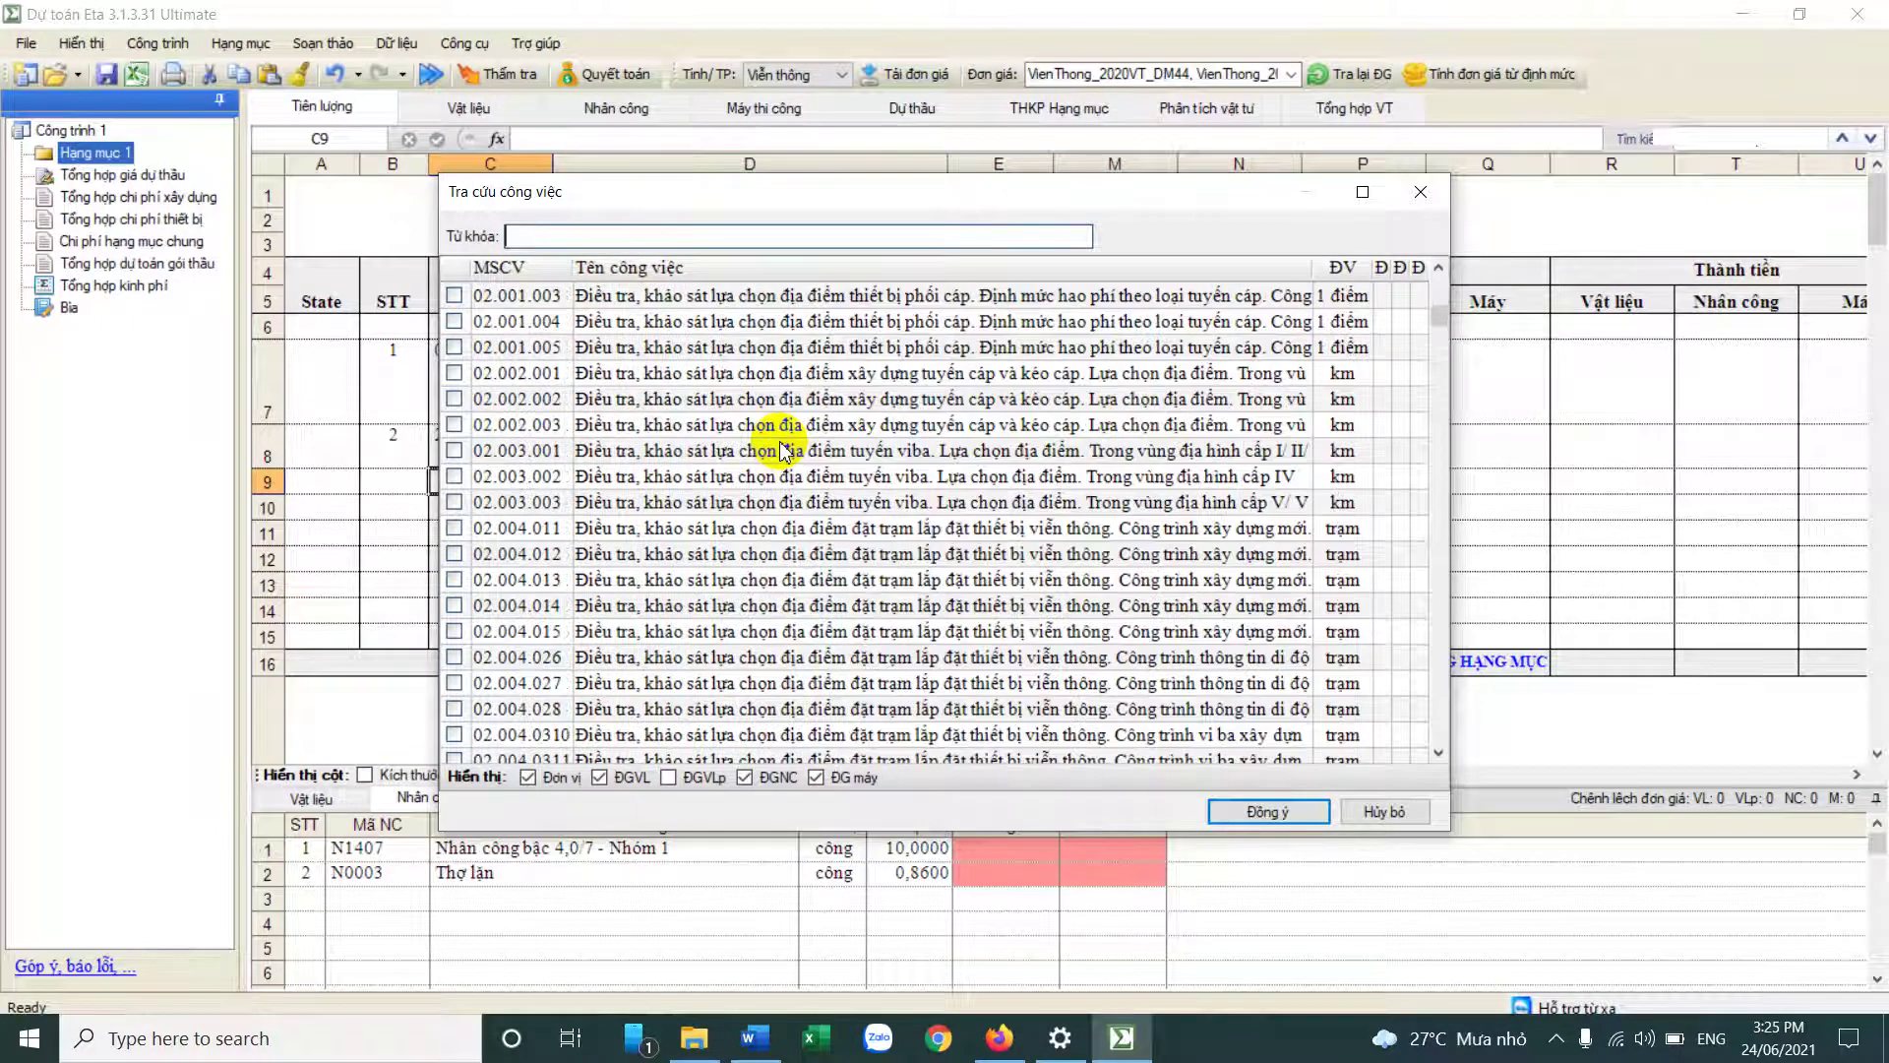
{"action": "left_click", "coordinate": [1376, 815]}
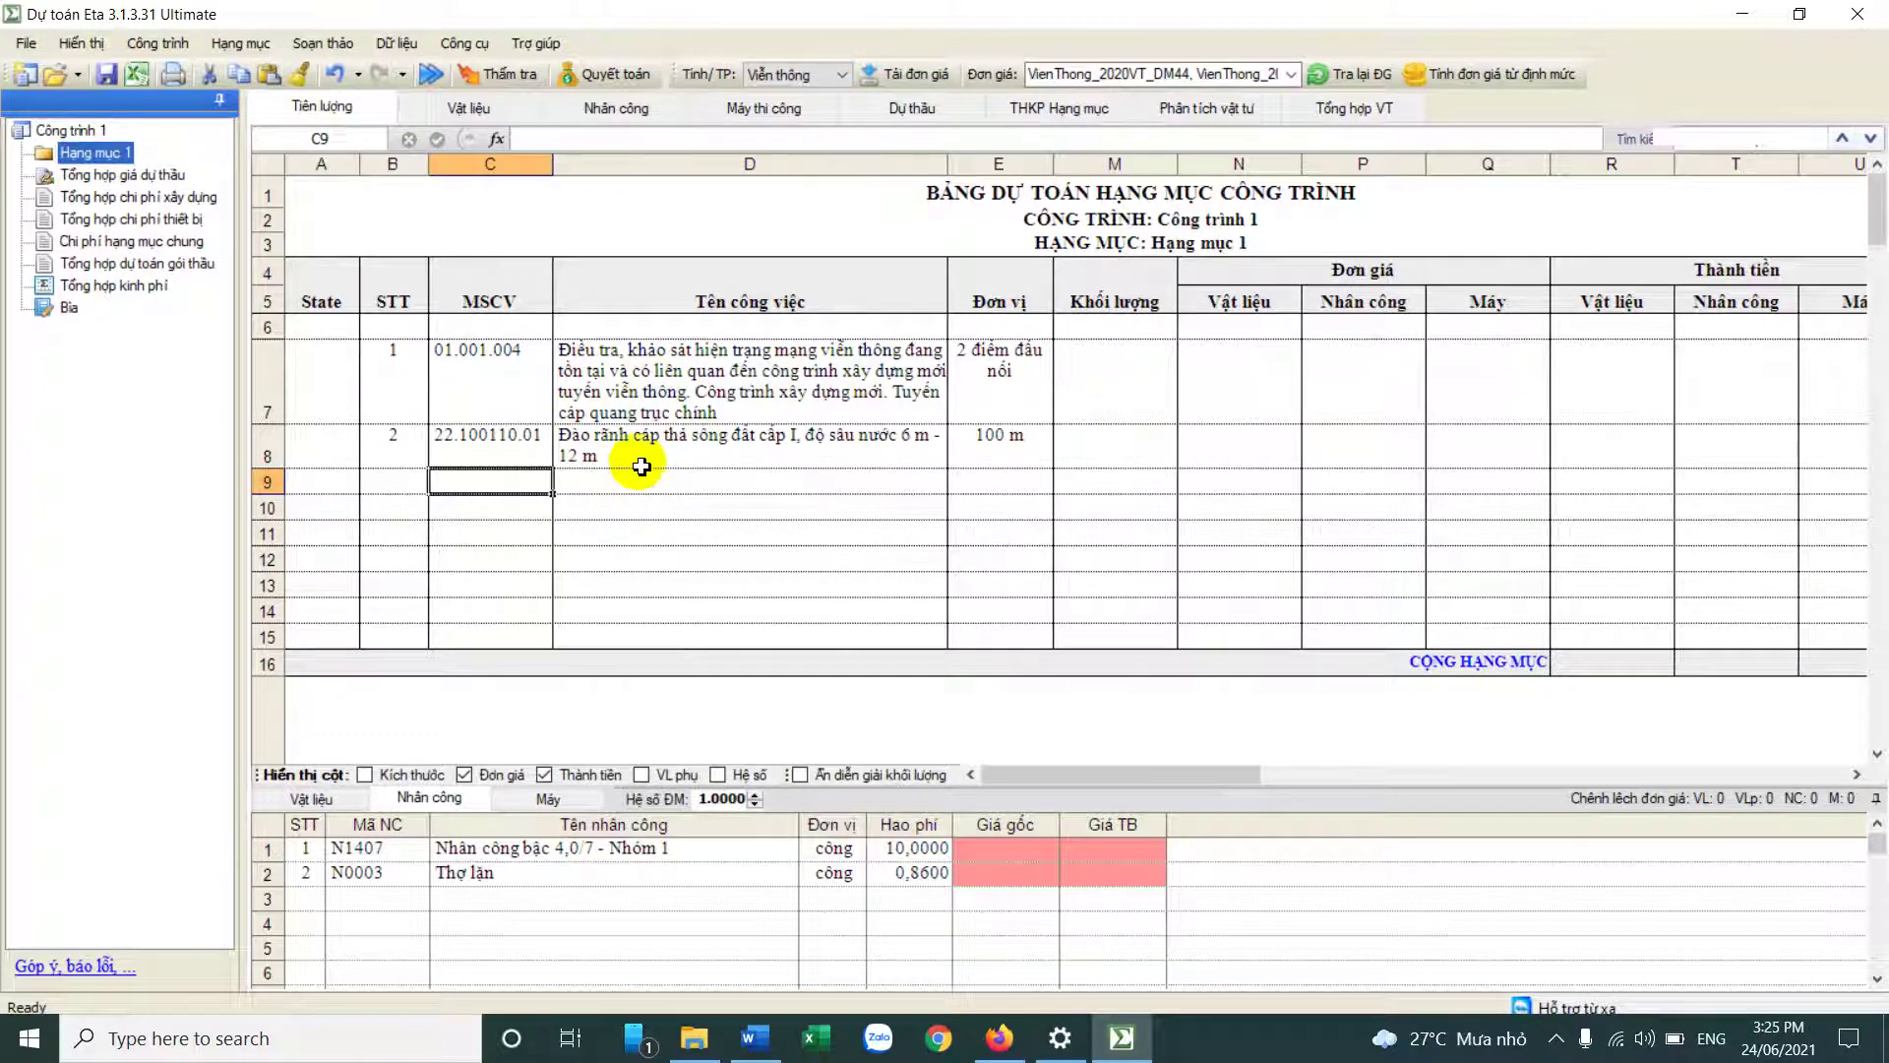
Step: Examine the material, labour and machine norms and the unit price cells of both work items
{"action": "left_click", "coordinate": [773, 387]}
{"action": "left_click_drag", "start_coordinate": [1125, 379], "coordinate": [1503, 446]}
{"action": "left_click", "coordinate": [1271, 385]}
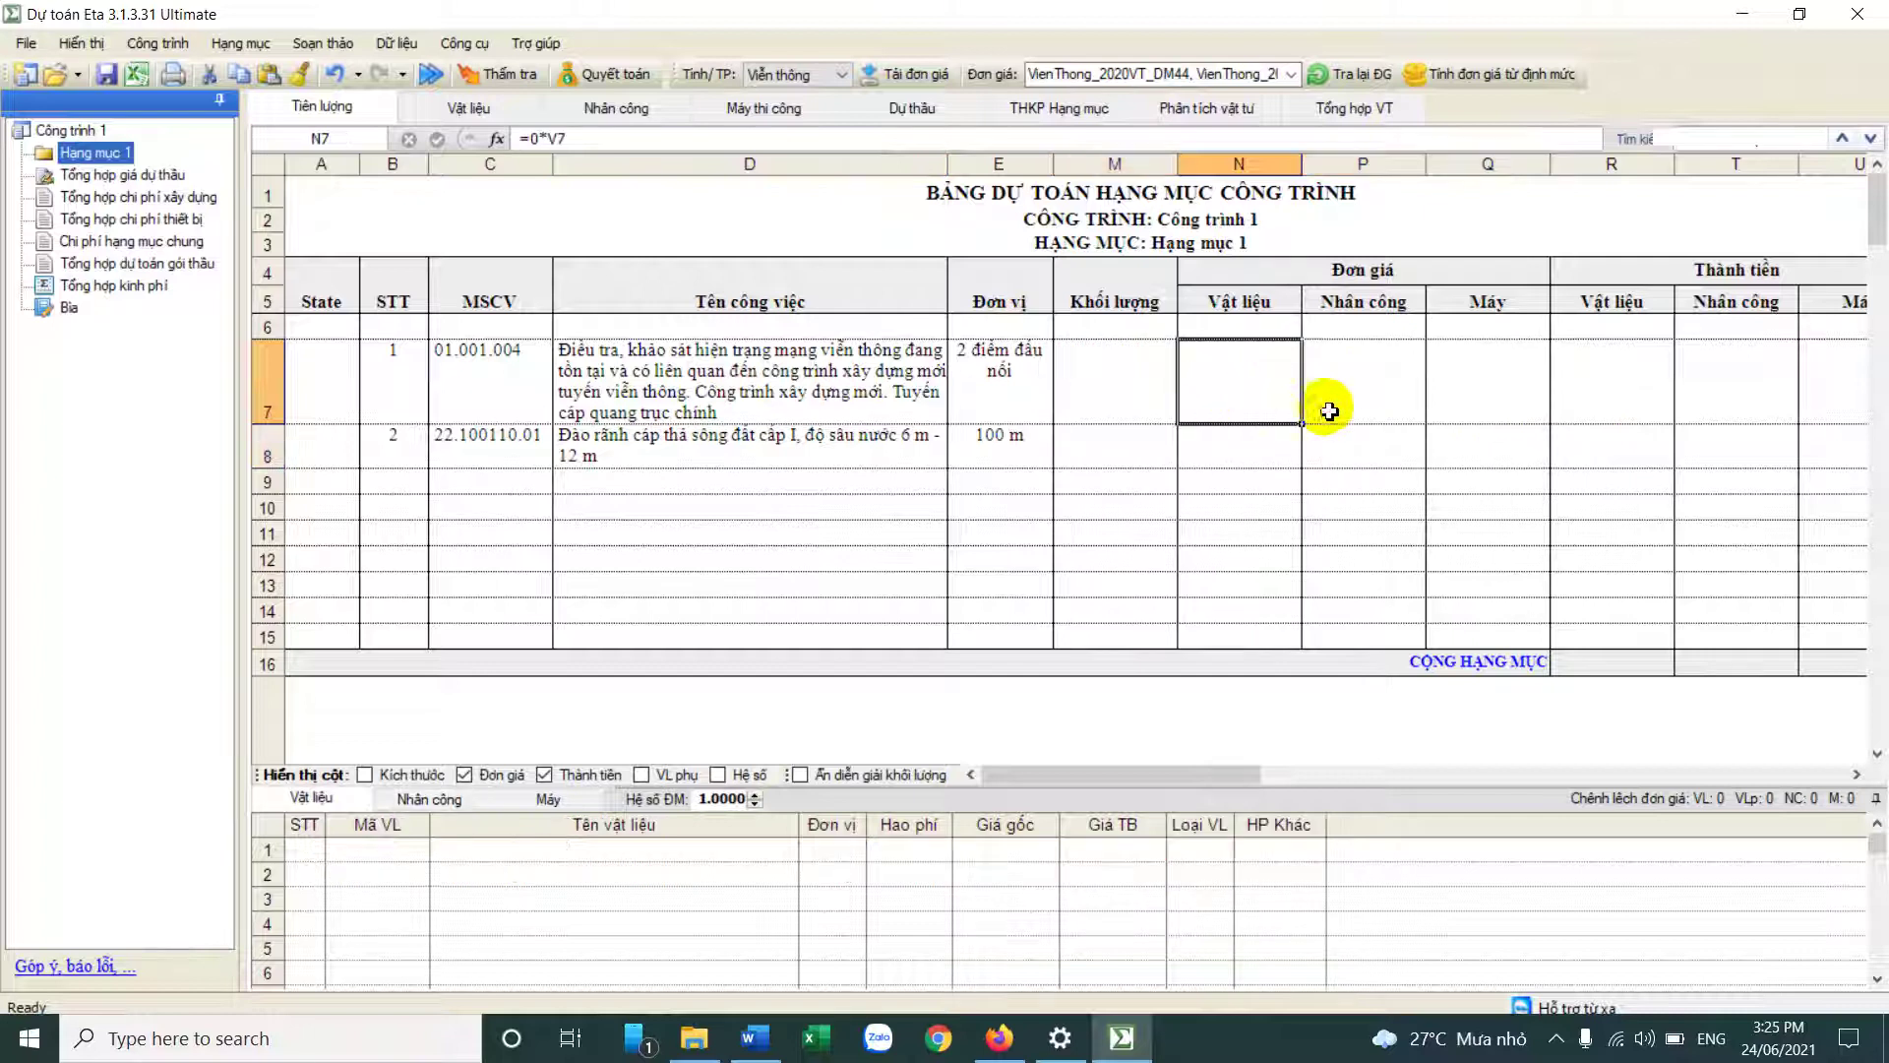
{"action": "left_click", "coordinate": [1378, 393]}
{"action": "left_click", "coordinate": [1515, 398]}
{"action": "left_click", "coordinate": [1221, 445]}
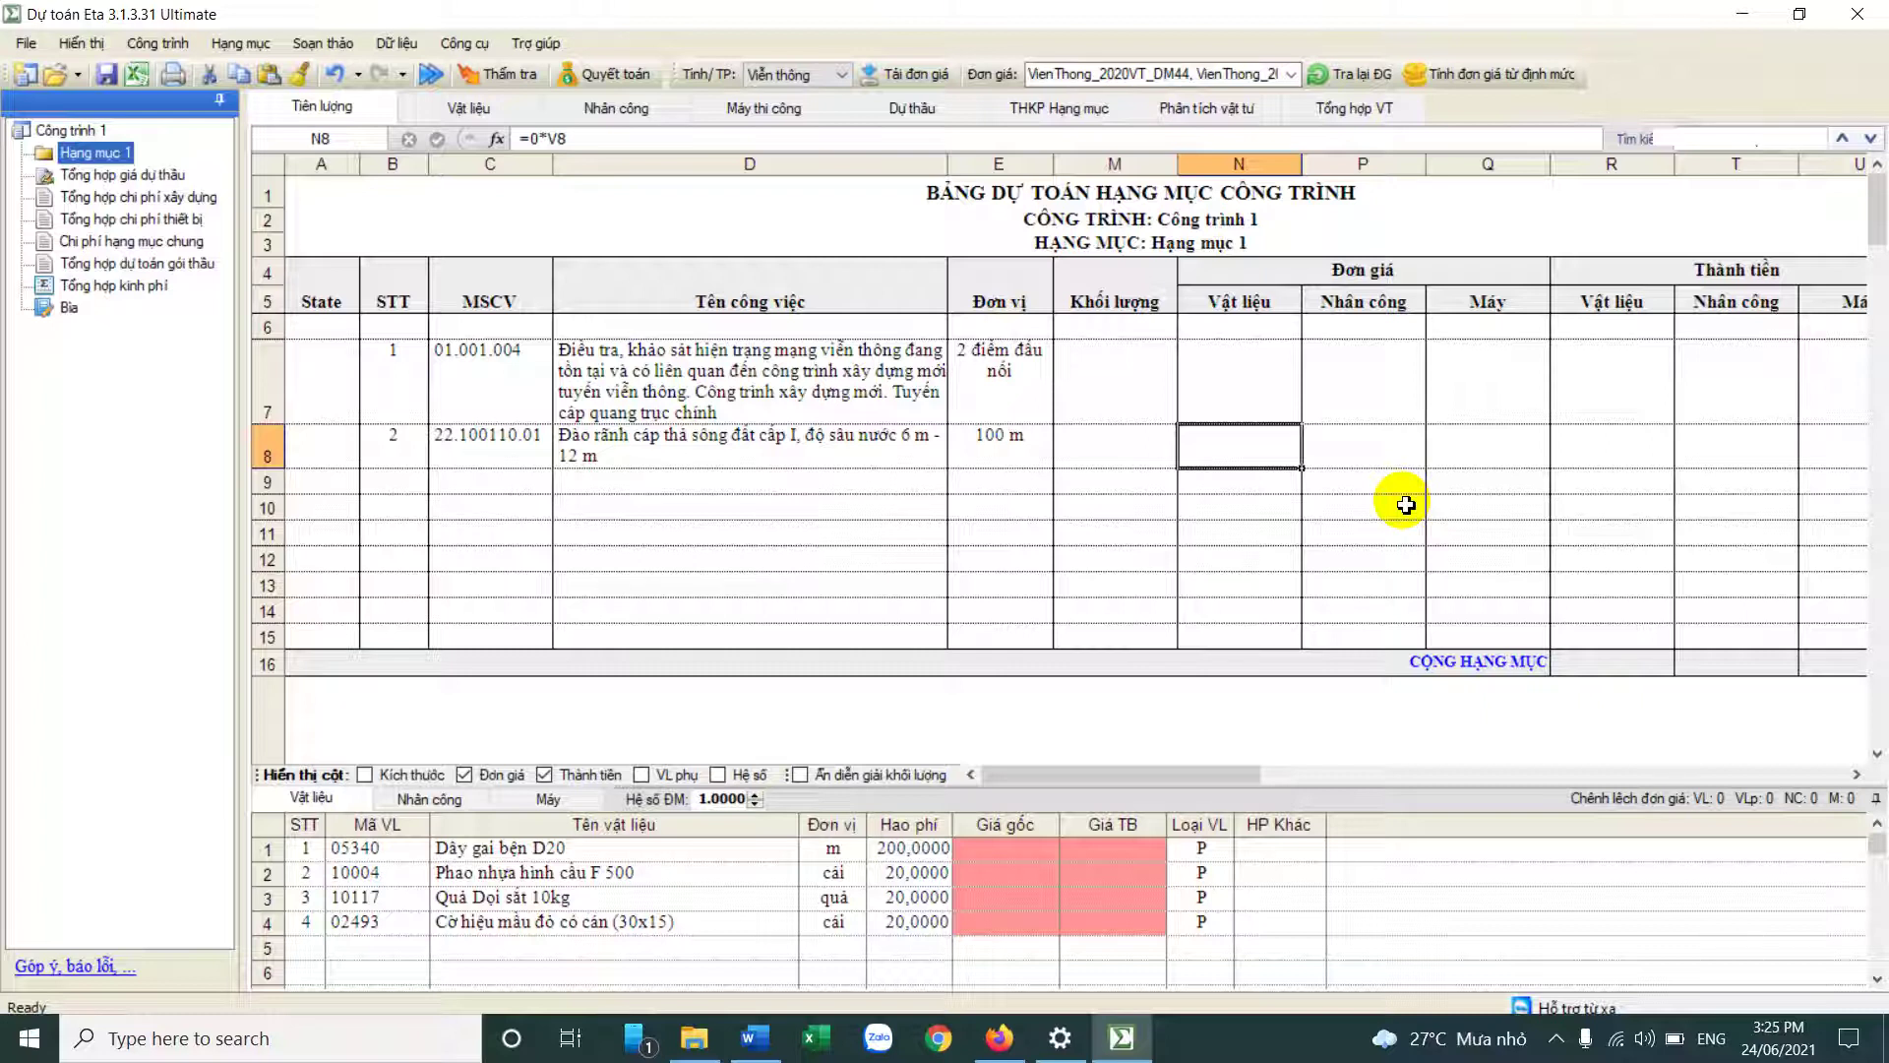
{"action": "left_click", "coordinate": [1264, 381]}
{"action": "left_click", "coordinate": [1363, 384]}
{"action": "left_click", "coordinate": [1476, 419]}
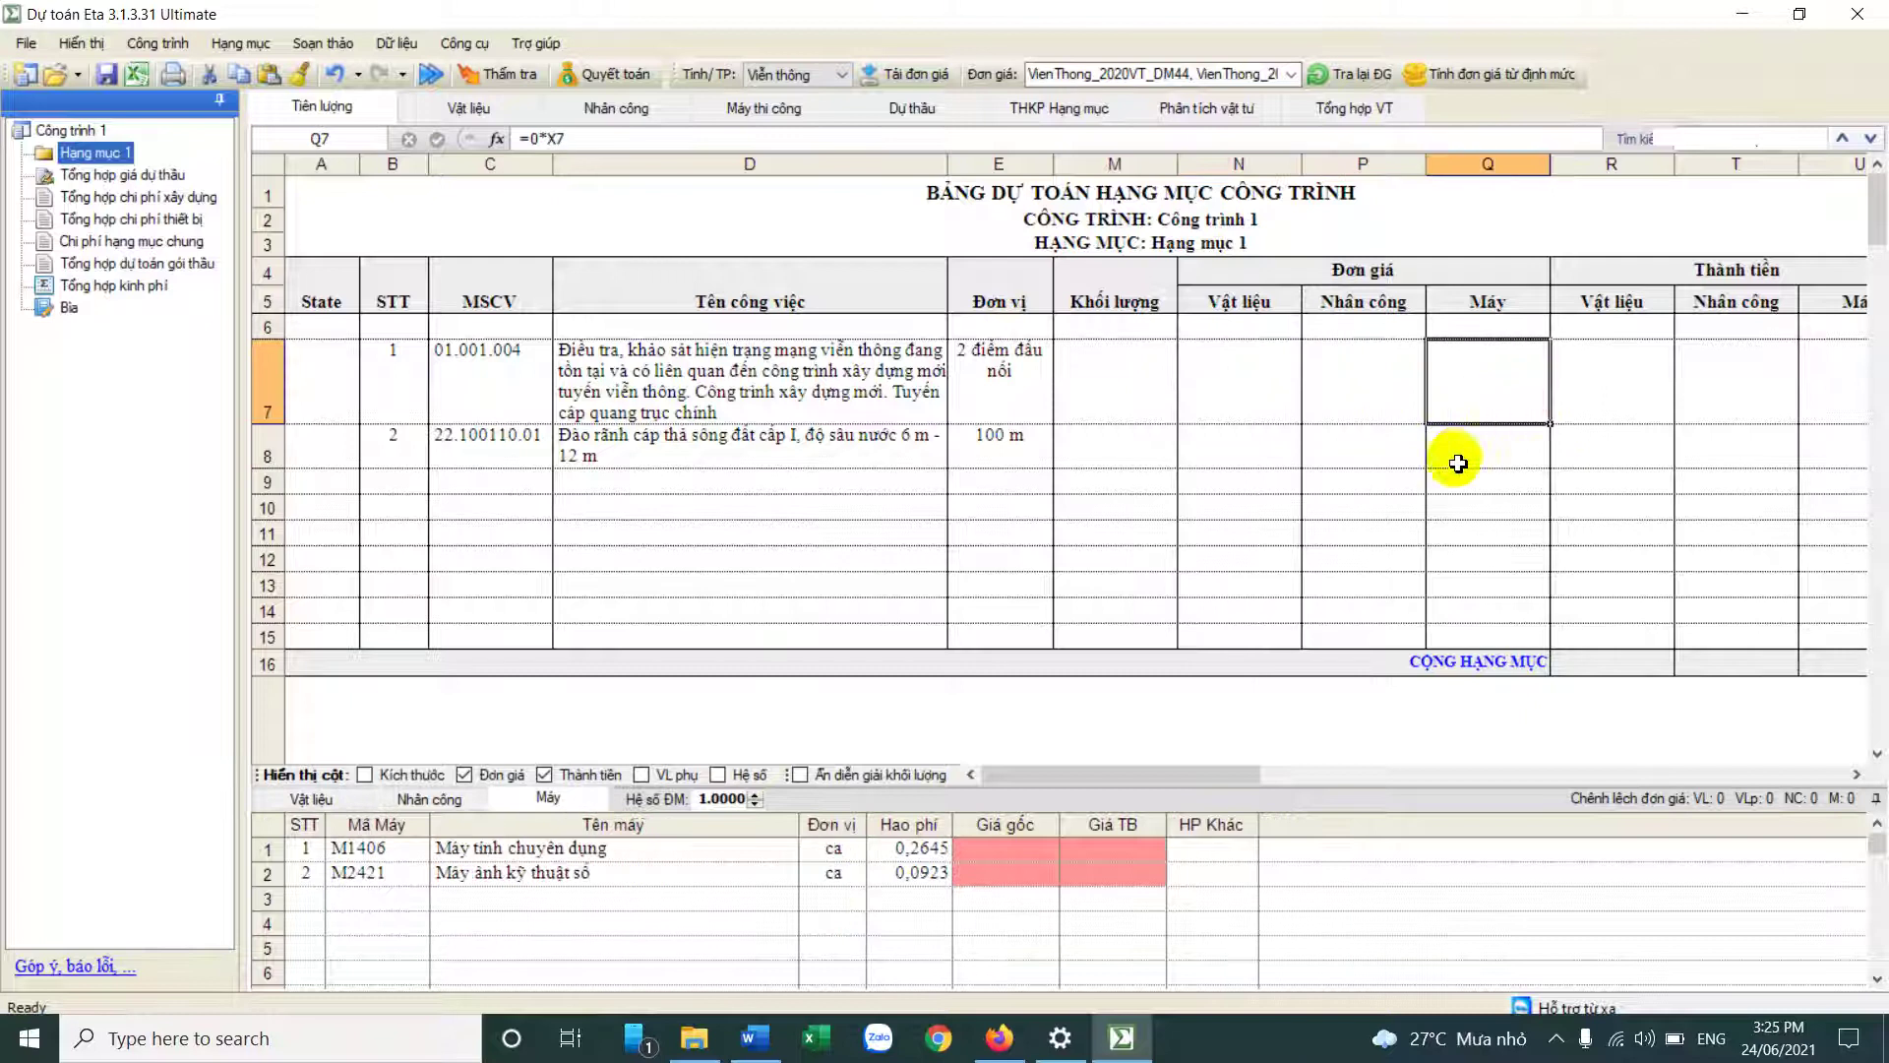
{"action": "left_click", "coordinate": [1476, 448]}
{"action": "left_click", "coordinate": [1368, 451]}
{"action": "left_click", "coordinate": [1240, 460]}
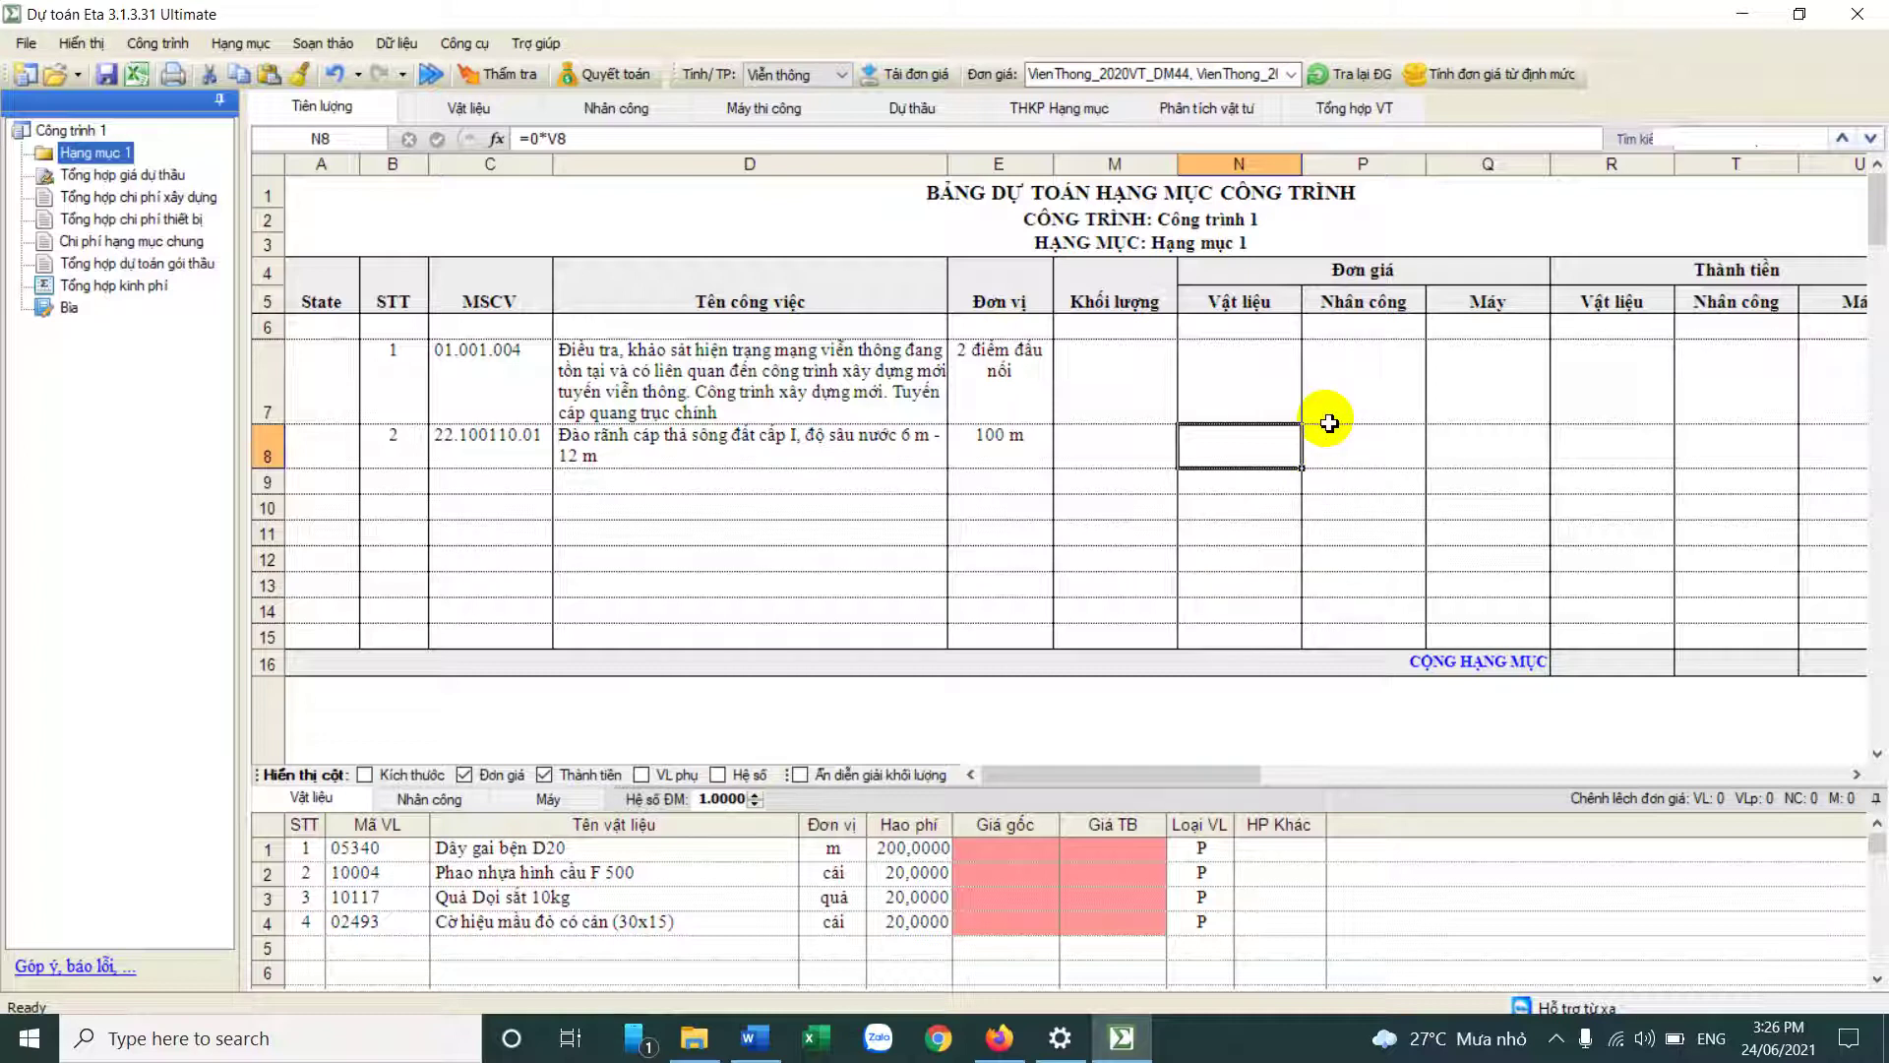
Step: Check the labour, material and machine norms of survey item 01.001.004 once more
{"action": "left_click", "coordinate": [704, 360]}
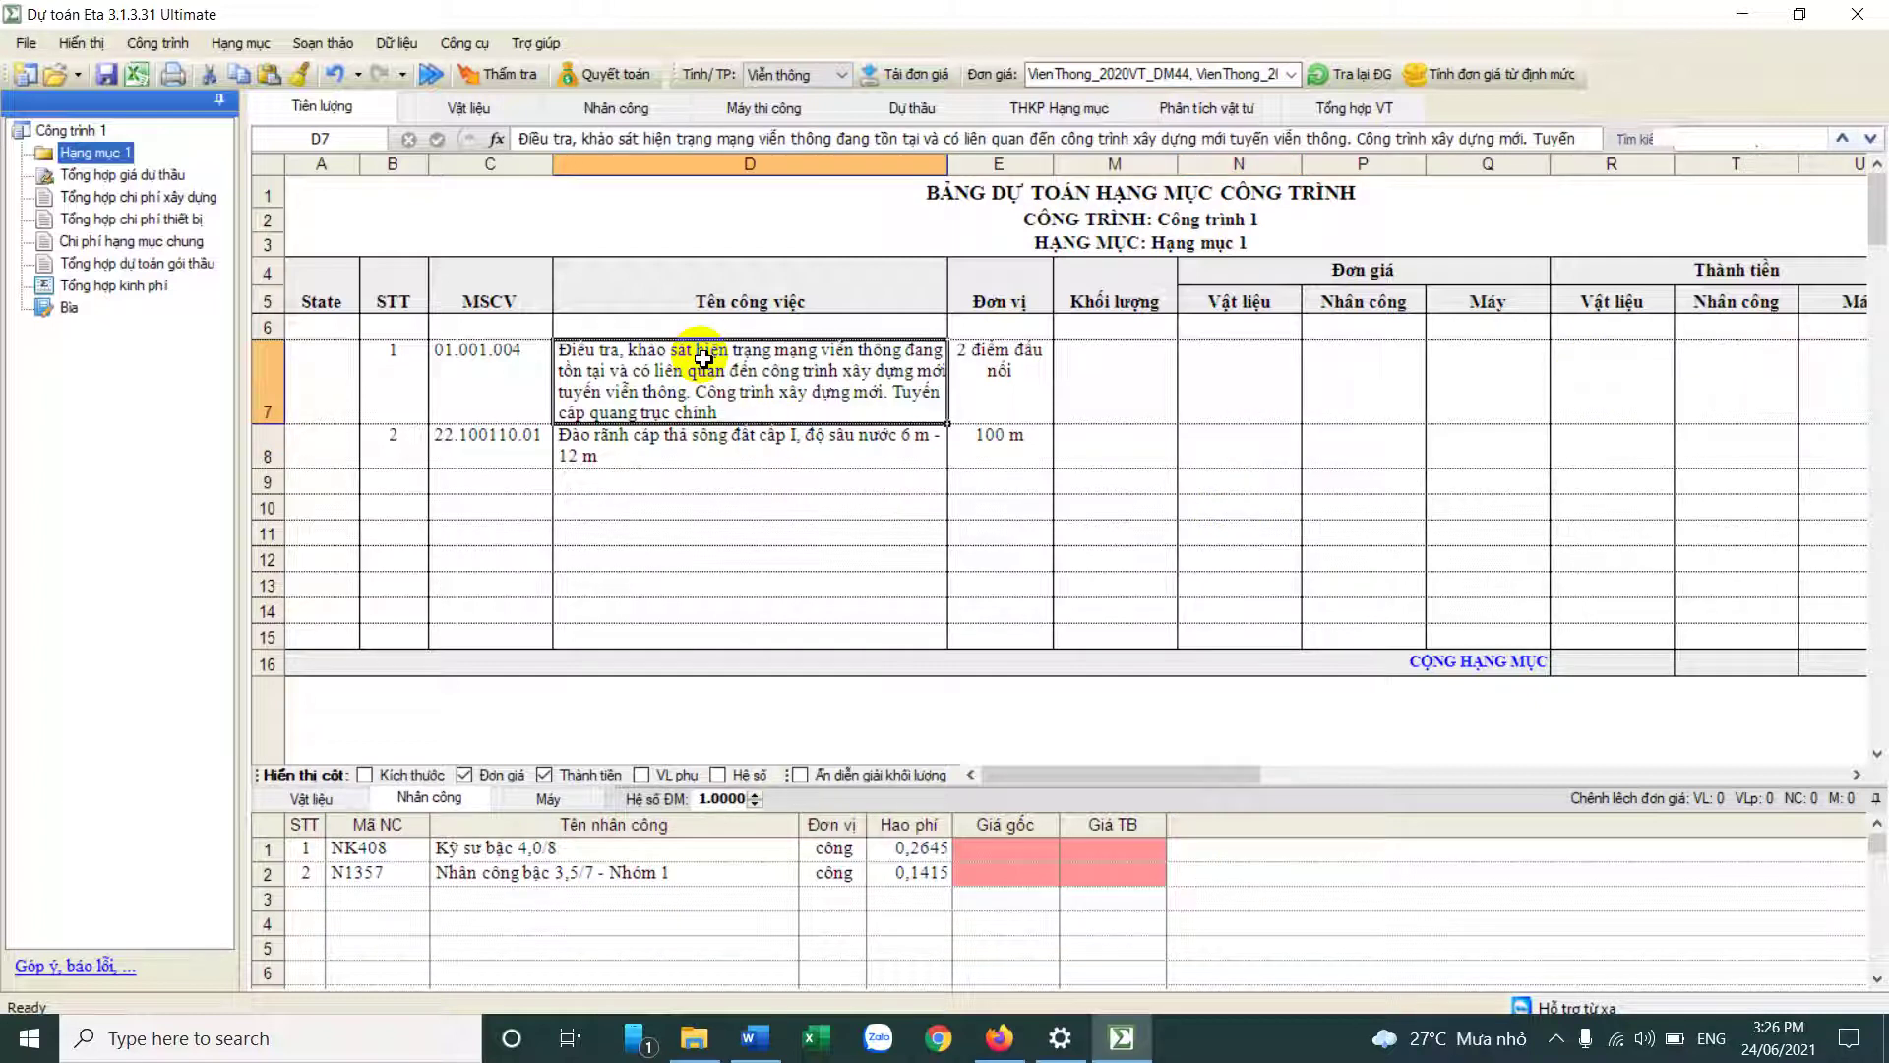
{"action": "left_click", "coordinate": [1205, 396]}
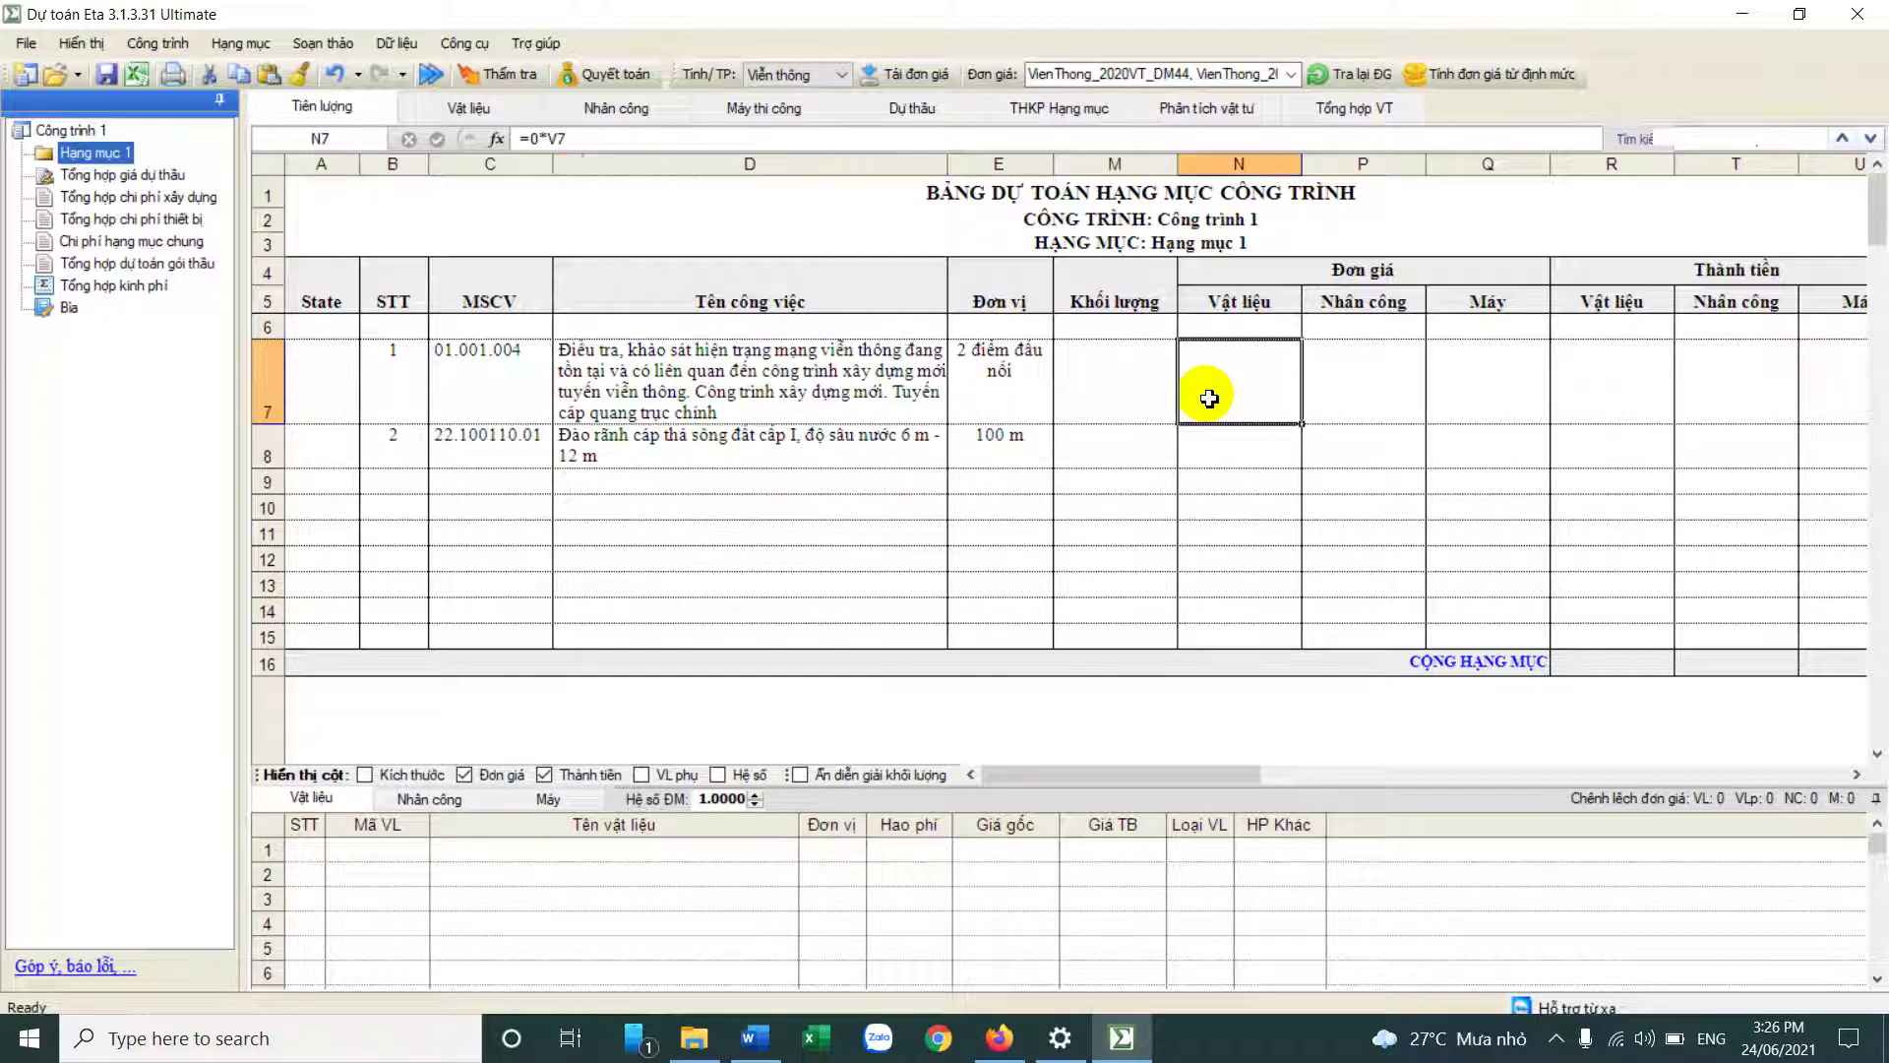
{"action": "left_click", "coordinate": [1385, 373]}
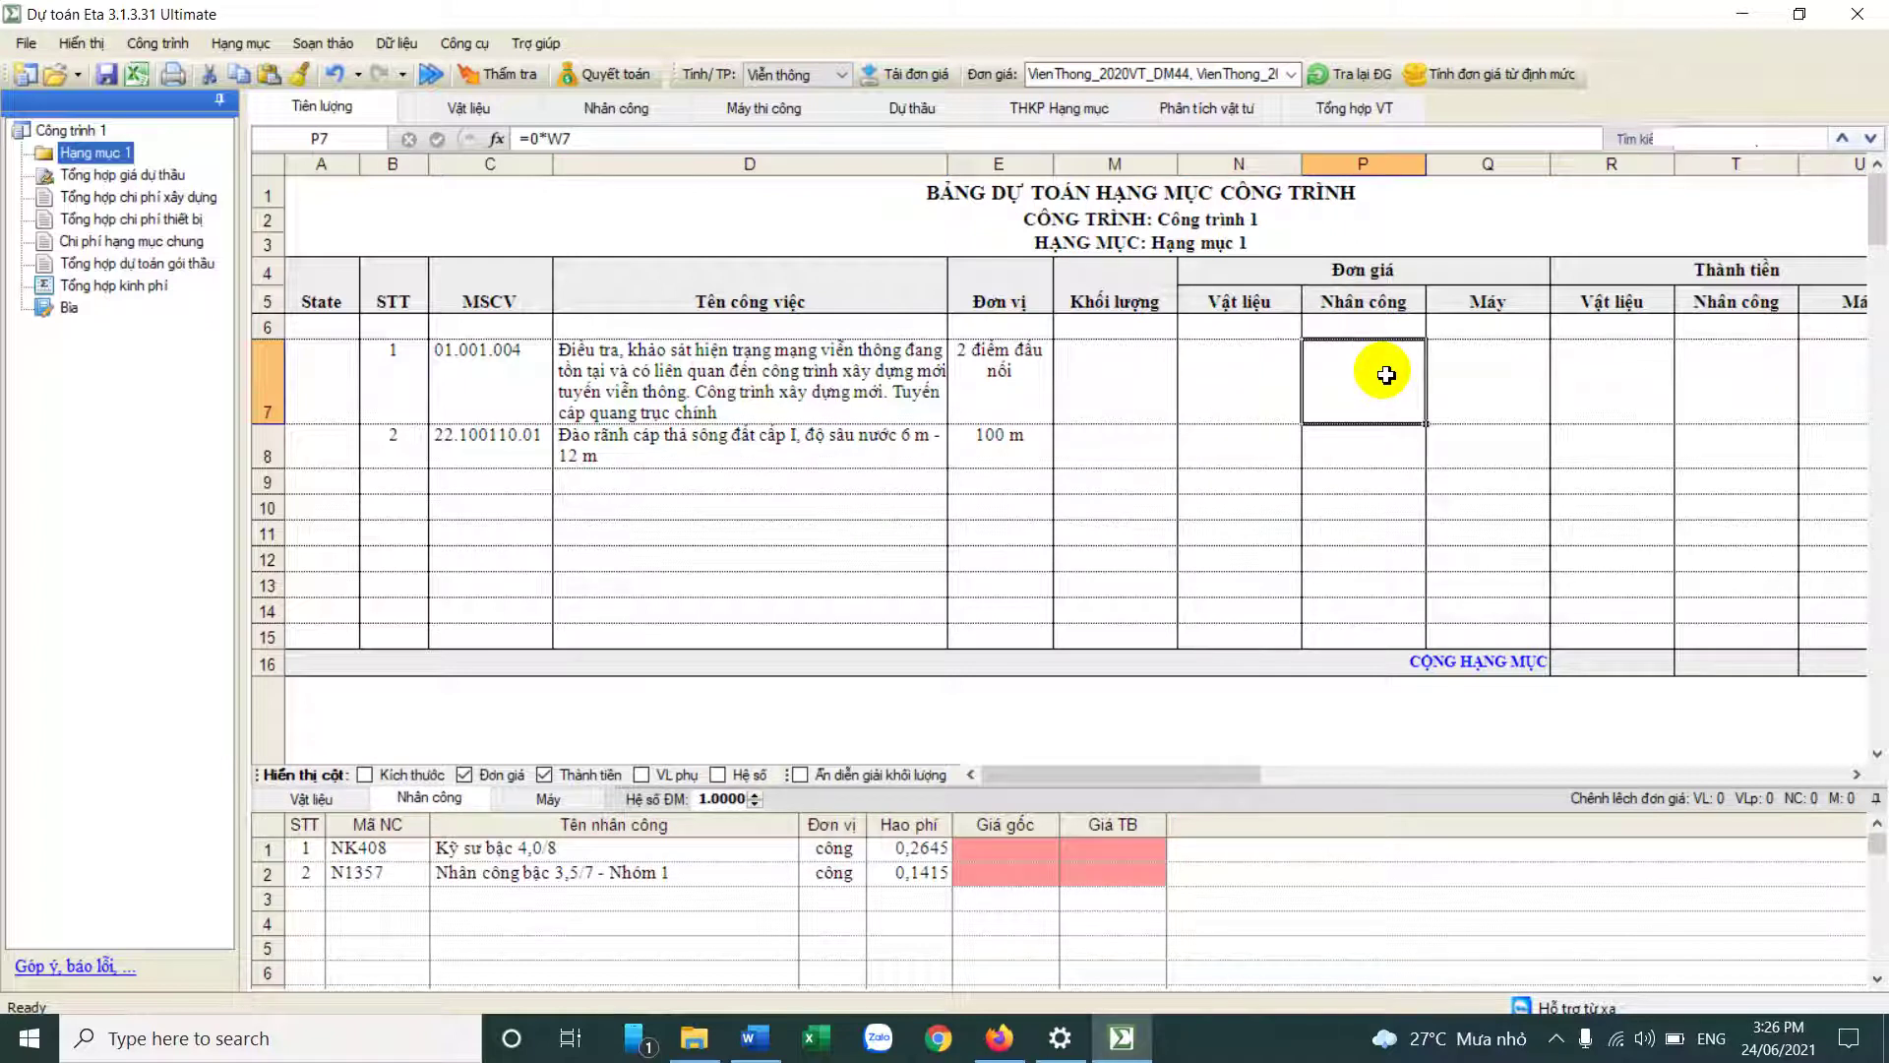
{"action": "left_click", "coordinate": [1520, 377]}
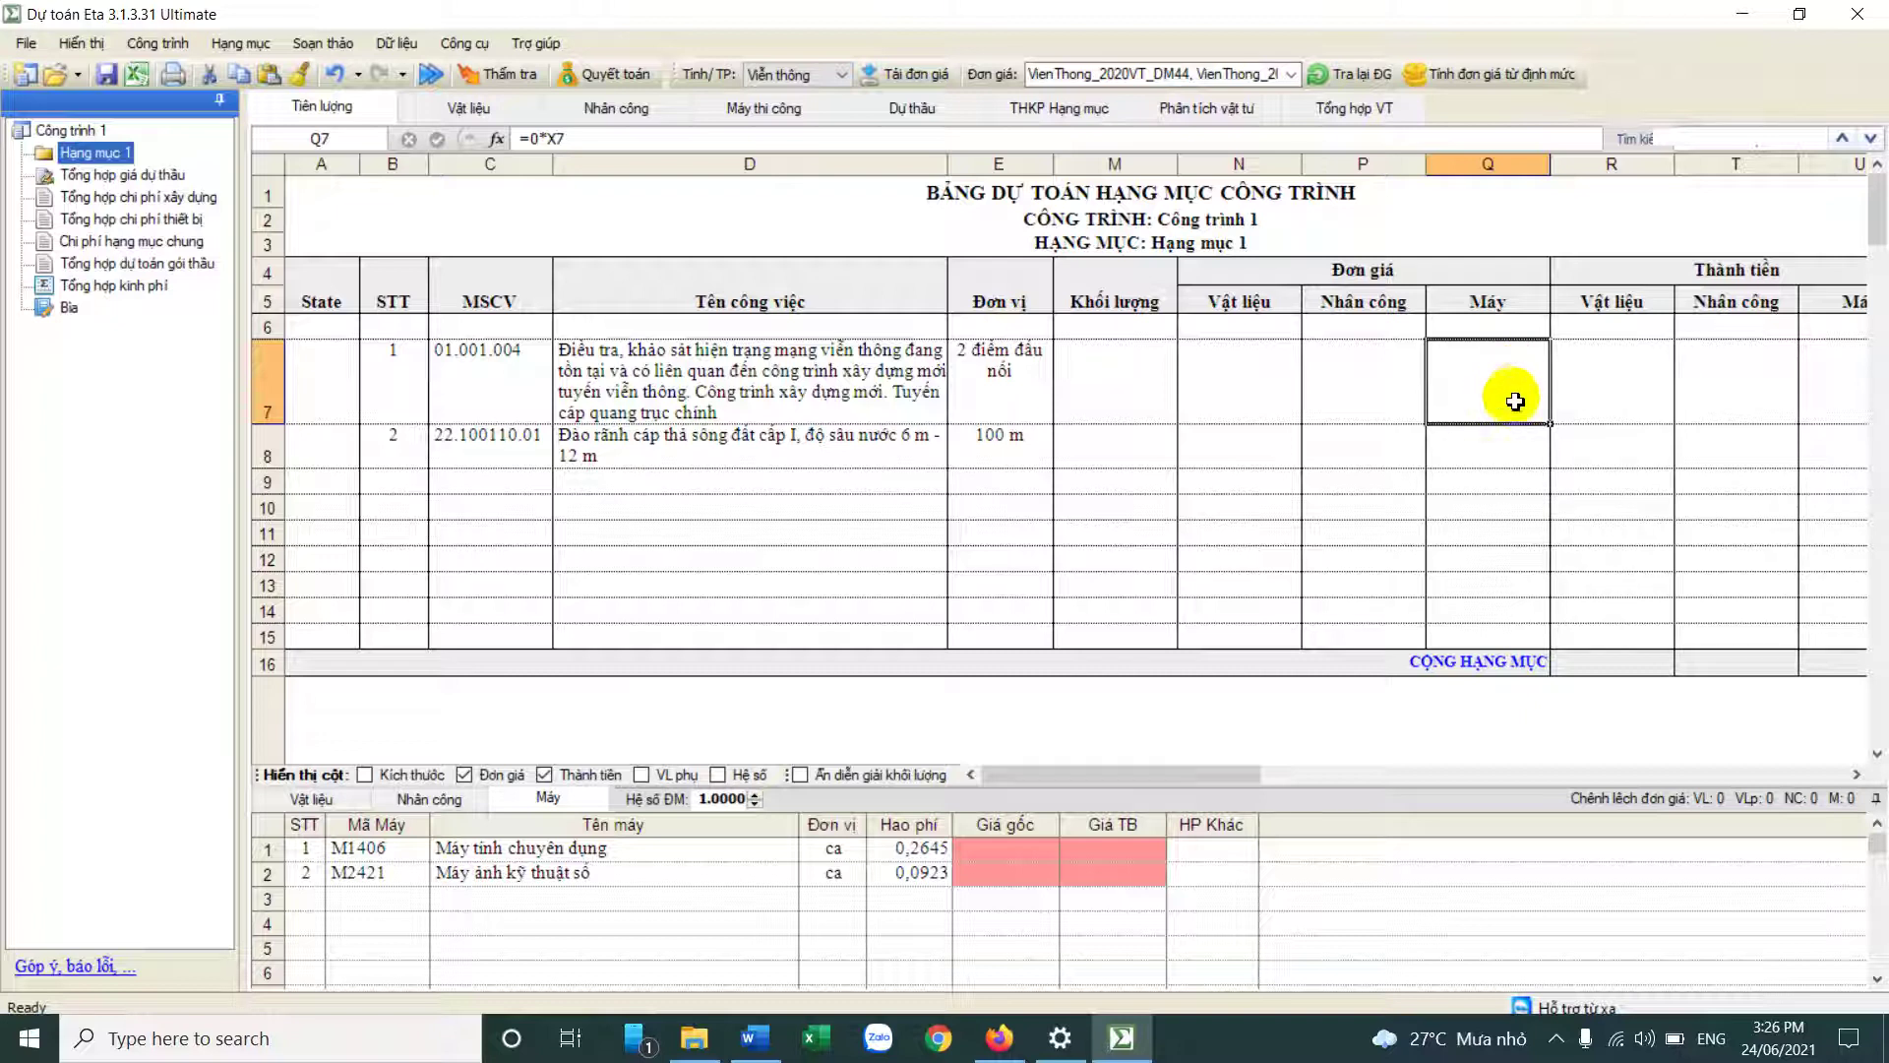
Step: Set the quantity of work item 01.001.004 to 4
{"action": "left_click", "coordinate": [492, 448]}
{"action": "key", "text": "Up"}
{"action": "left_click", "coordinate": [1114, 397]}
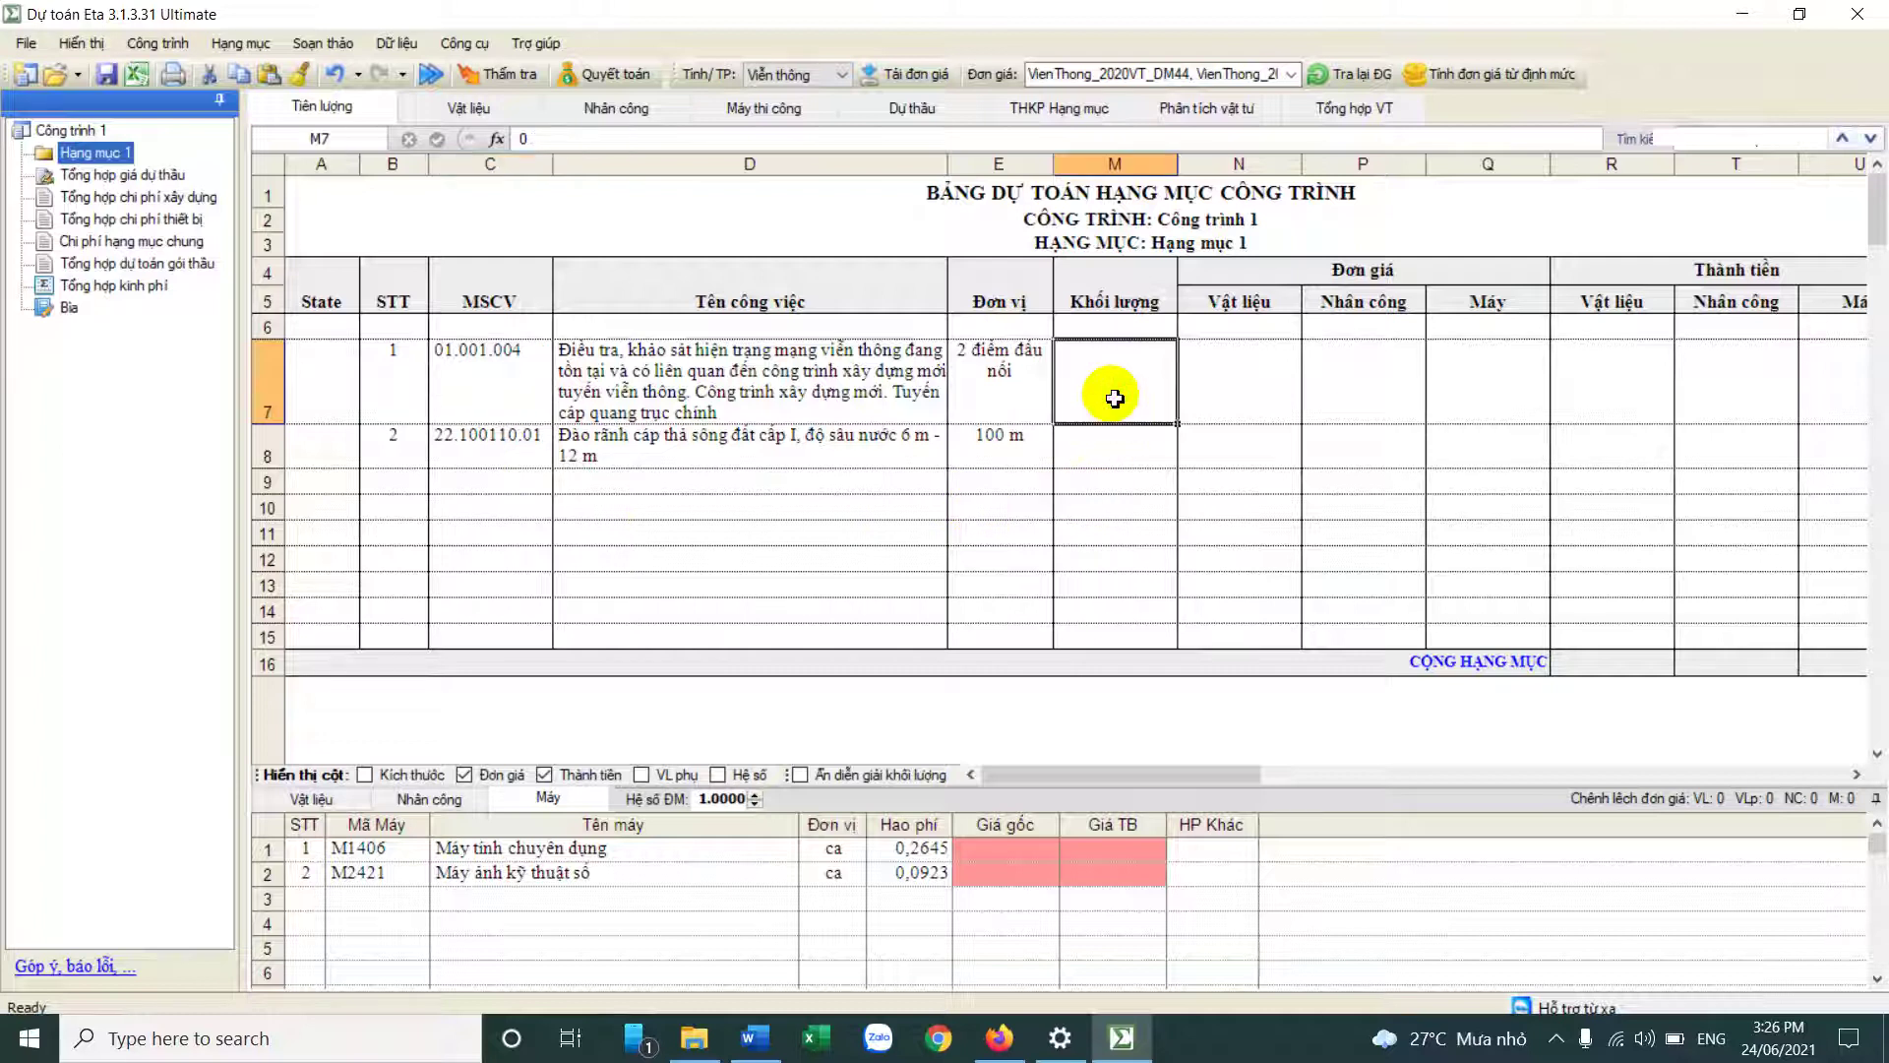
{"action": "type", "text": "4"}
{"action": "key", "text": "Return"}
Step: Enter the quantity breakdown "A: 2*3/100" in the description cell directly below work item 22.100110.01
{"action": "left_click", "coordinate": [687, 493]}
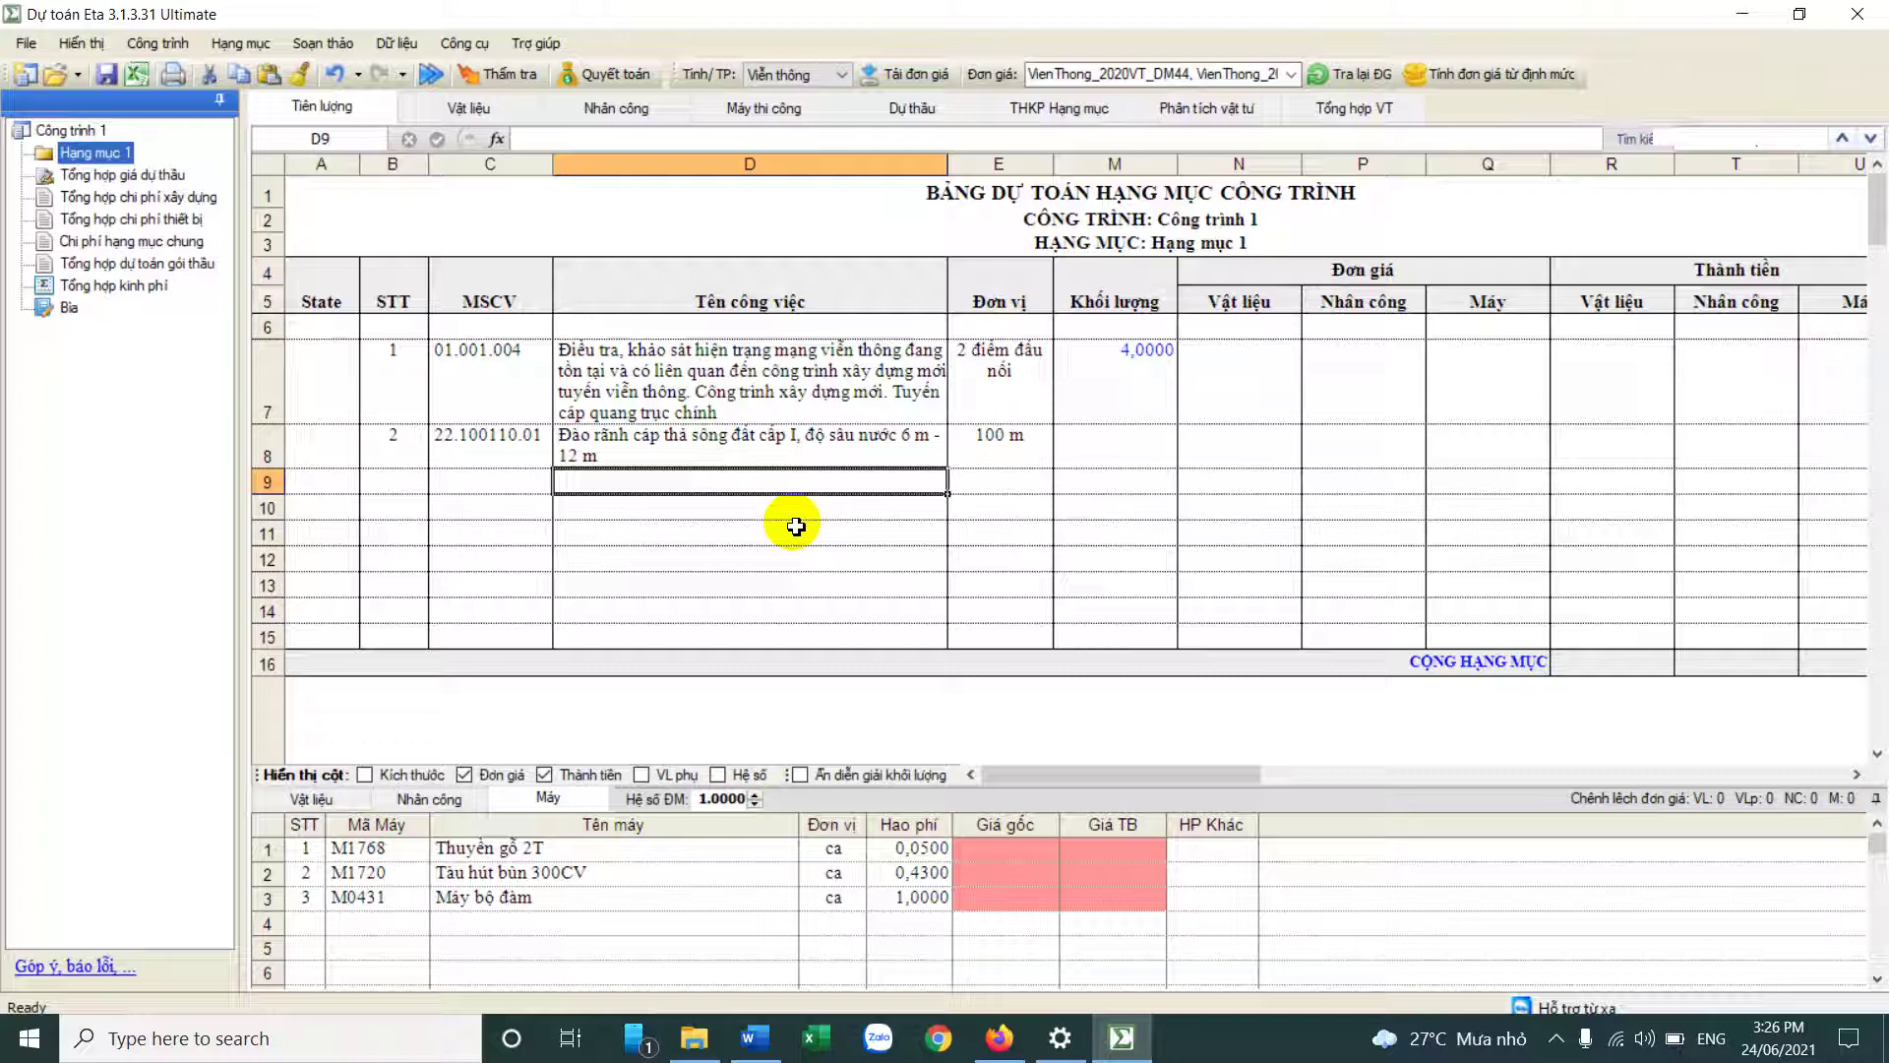
{"action": "type", "text": "A: 2"}
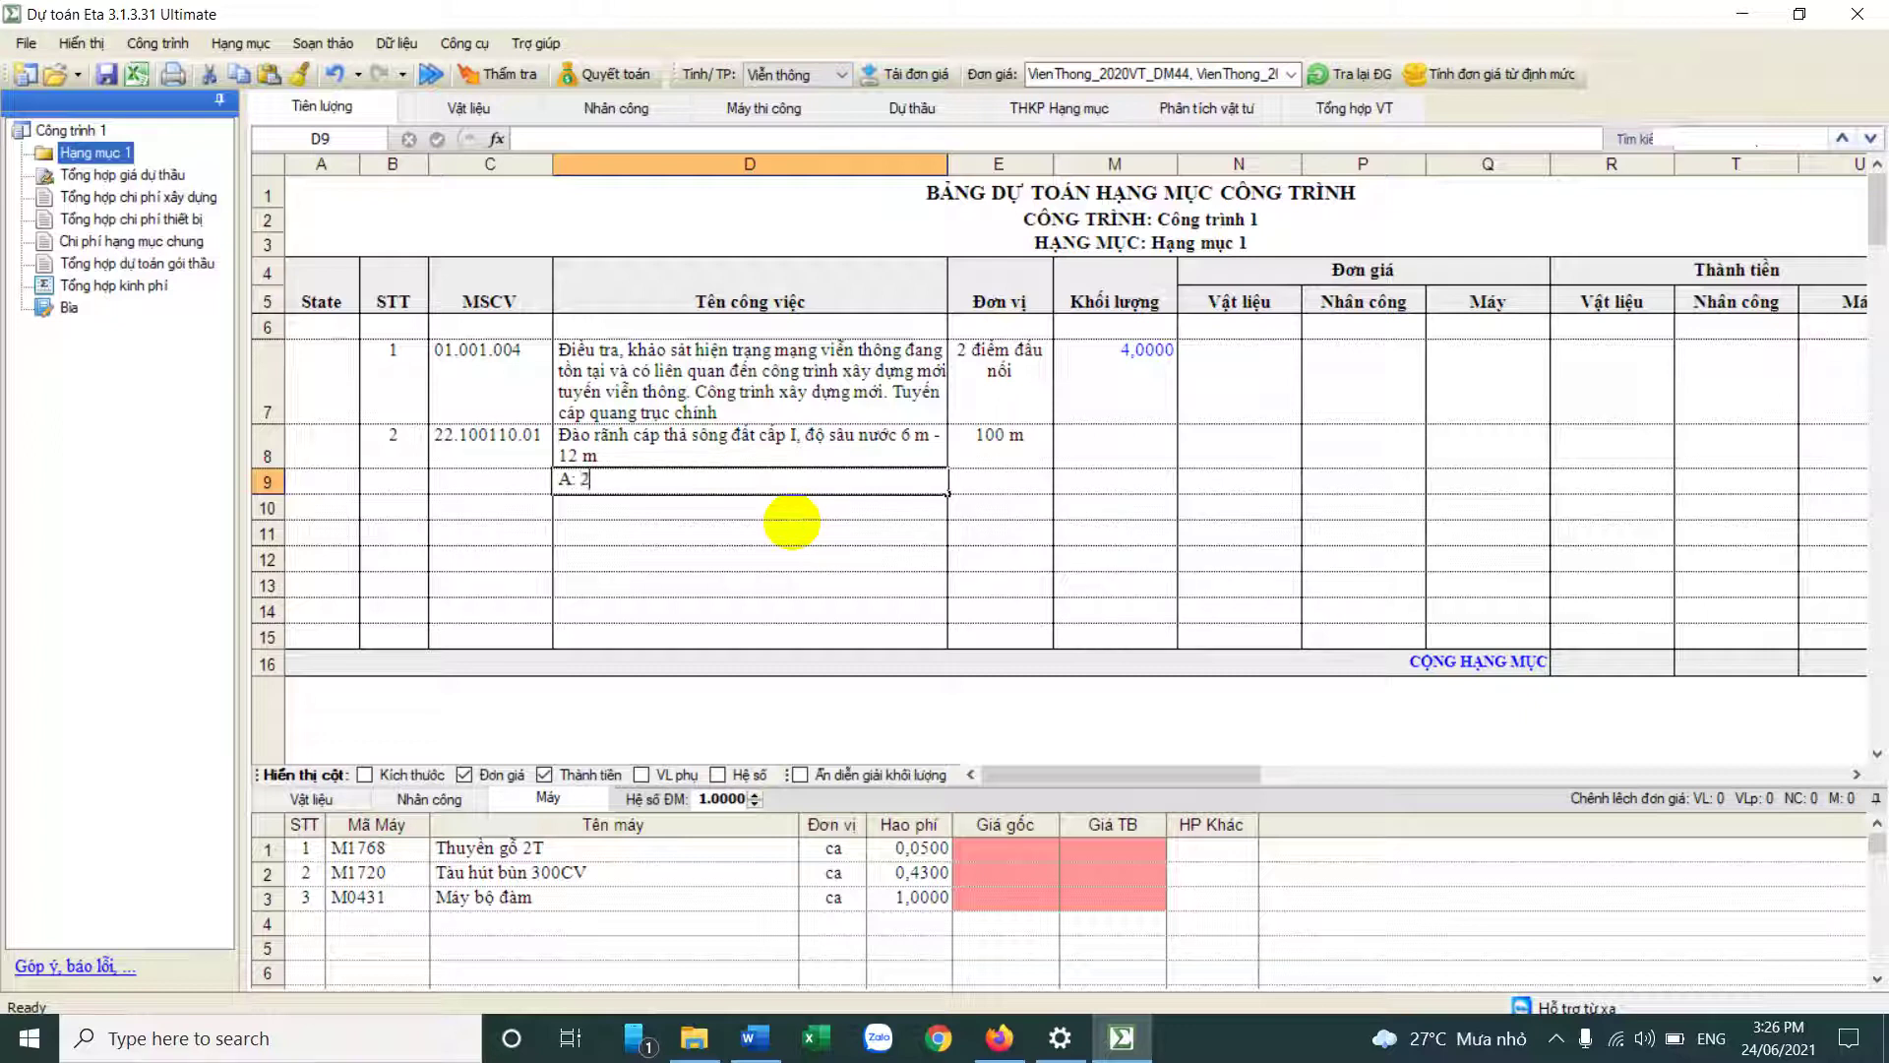
{"action": "type", "text": "*3/100"}
{"action": "key", "text": "Return"}
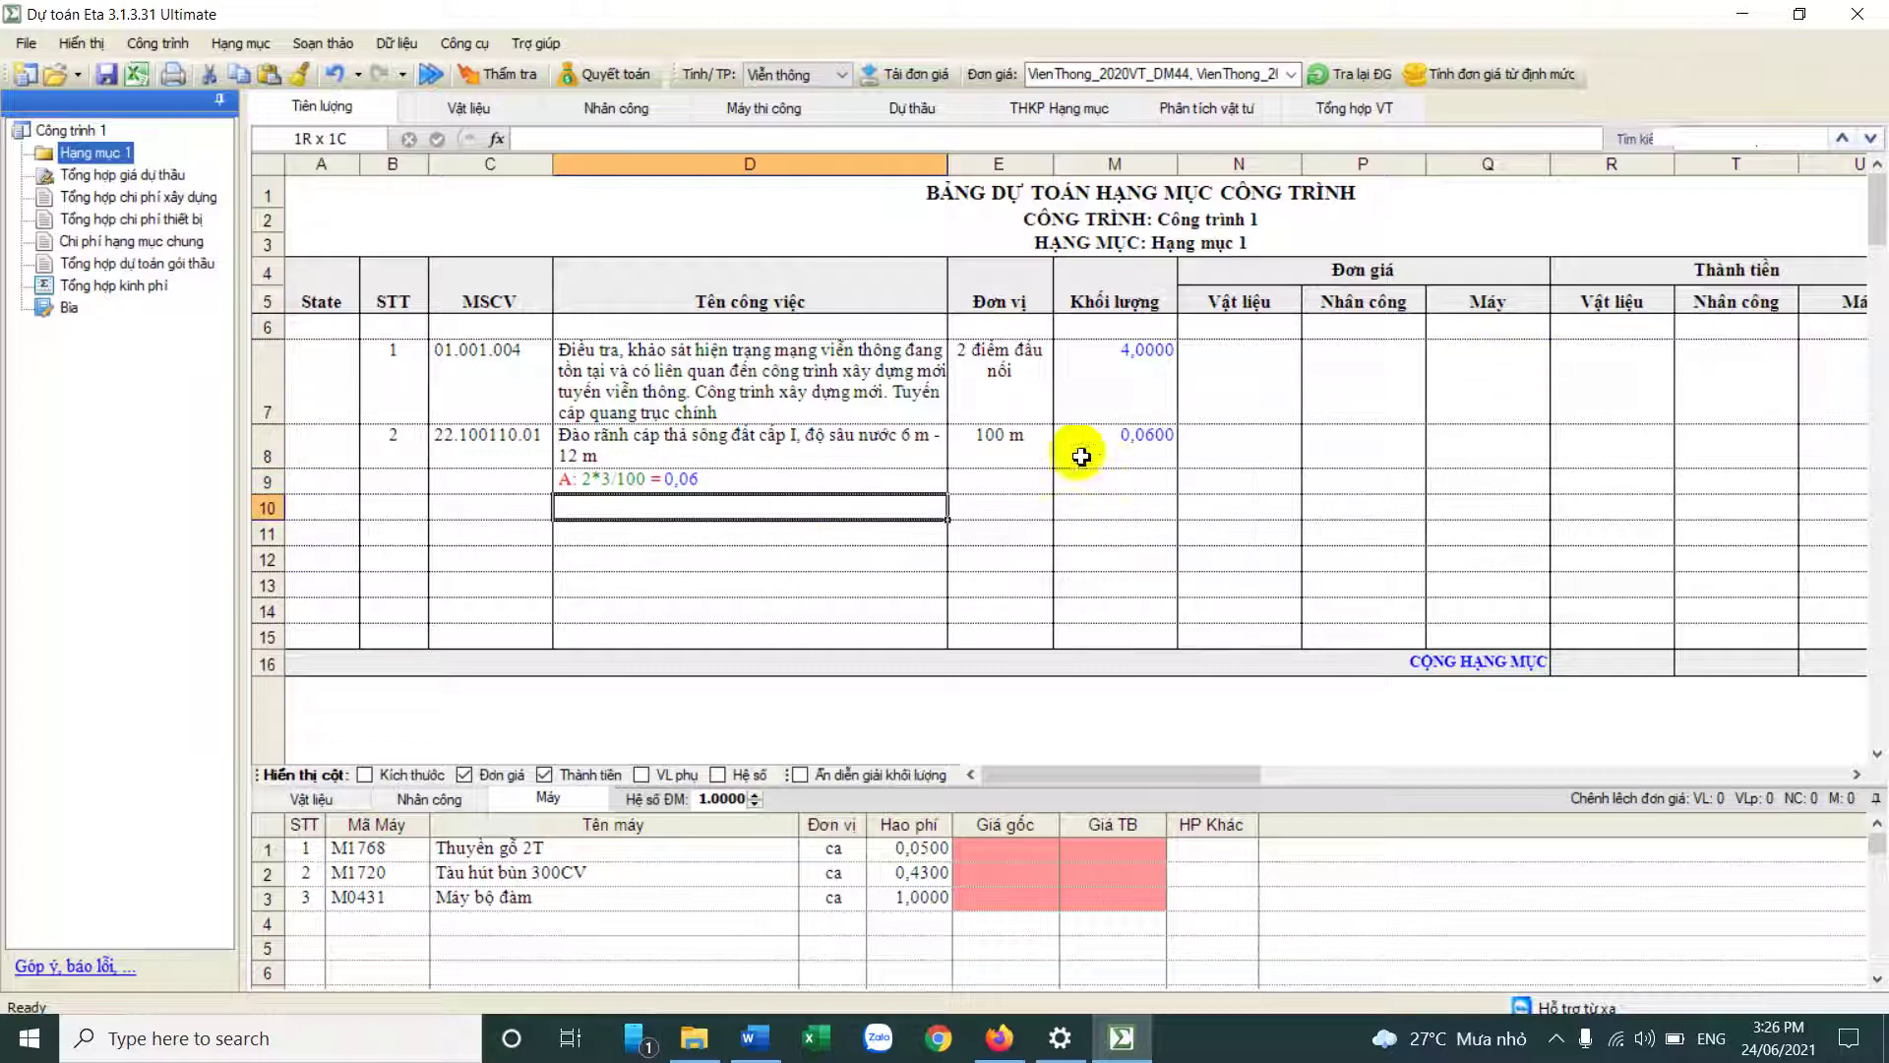
{"action": "left_click", "coordinate": [1098, 417]}
{"action": "left_click", "coordinate": [620, 482]}
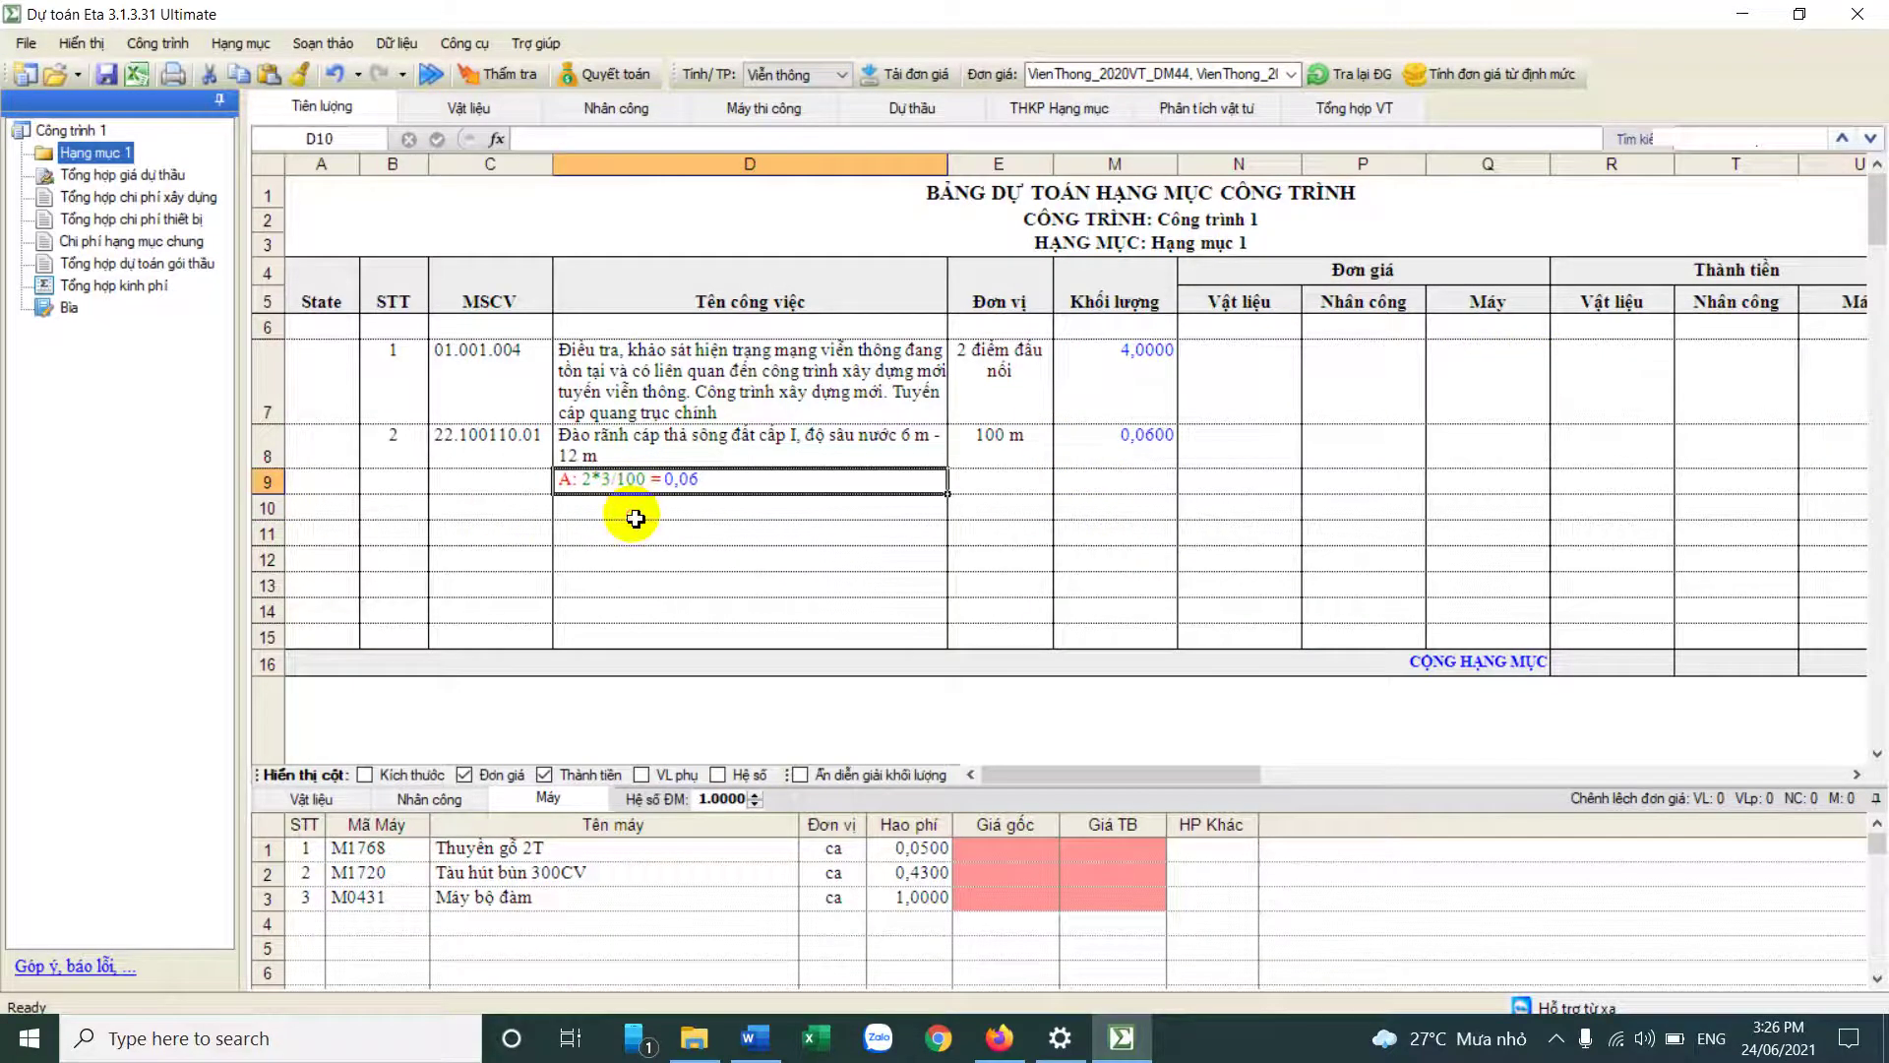
Step: Add a second quantity breakdown line "b: 2+3" in row 10 for work item 22.100110.01
{"action": "left_click", "coordinate": [636, 518]}
{"action": "type", "text": "b: 2+3"}
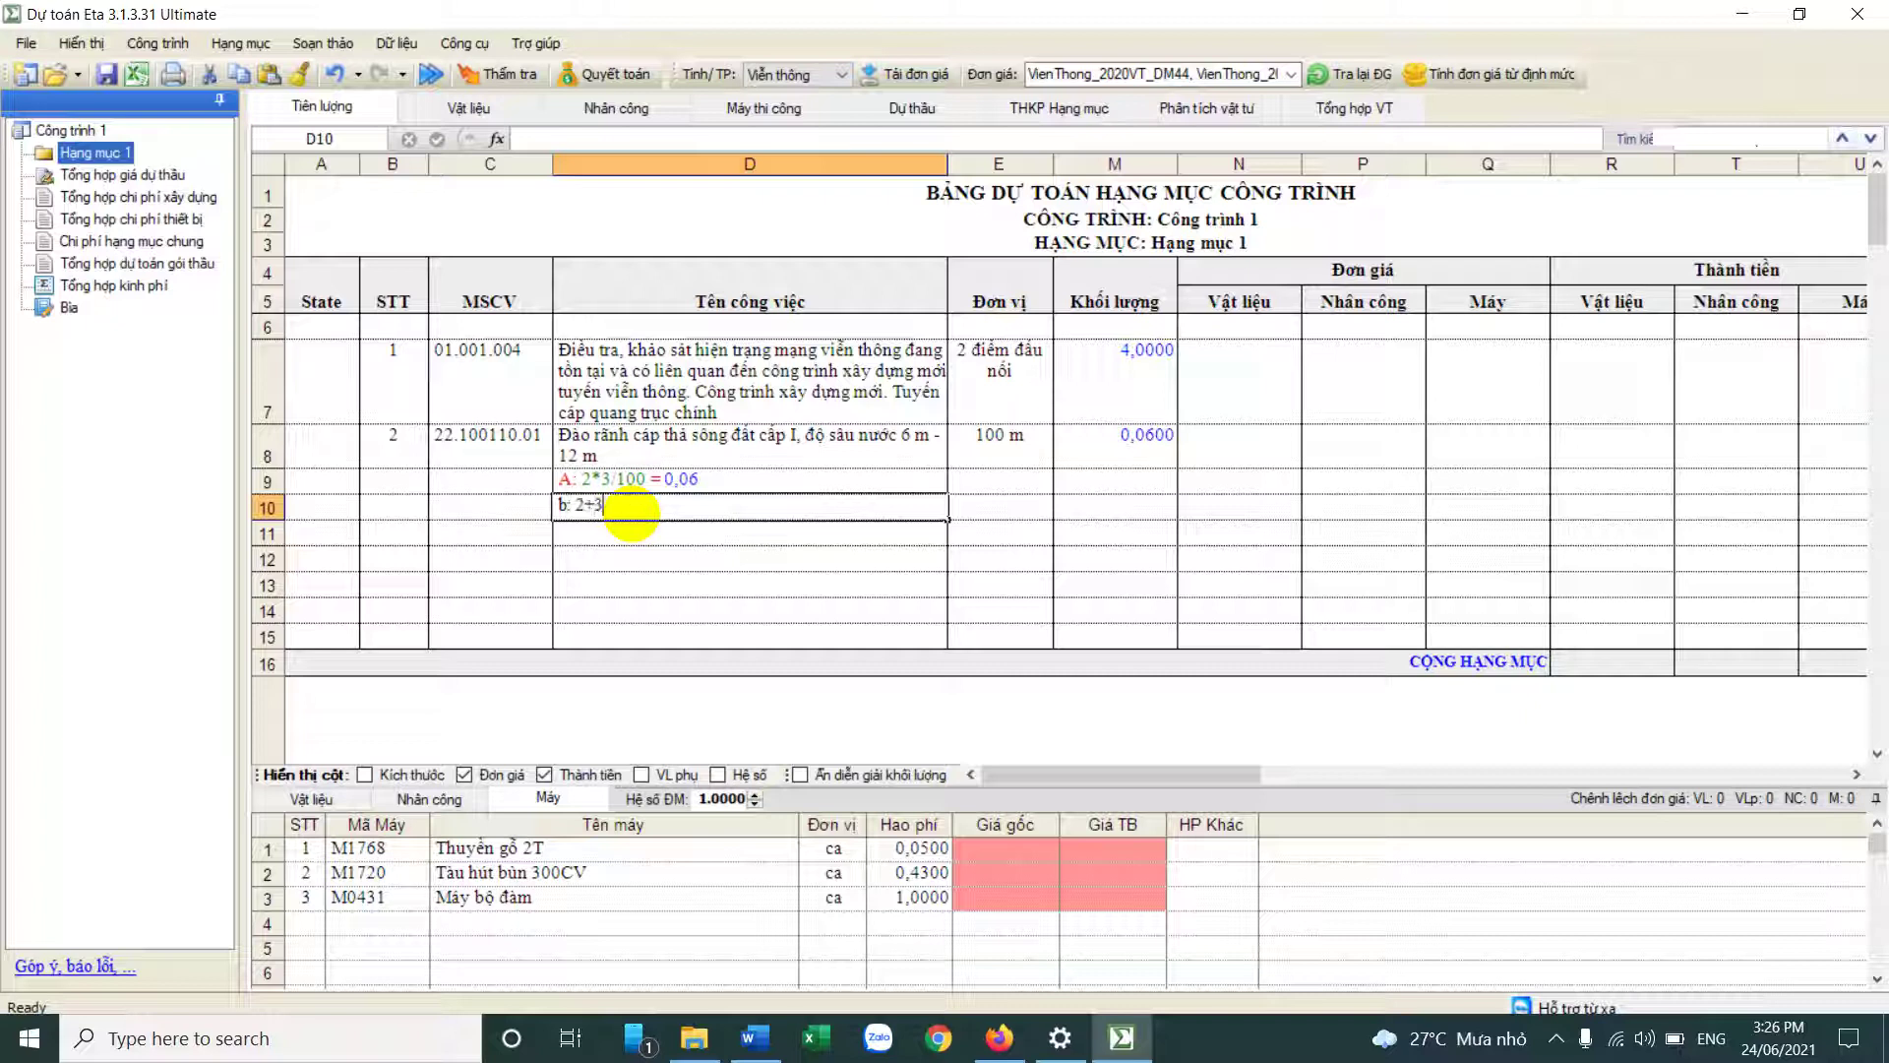
{"action": "key", "text": "Return"}
{"action": "left_click_drag", "start_coordinate": [636, 519], "coordinate": [844, 485]}
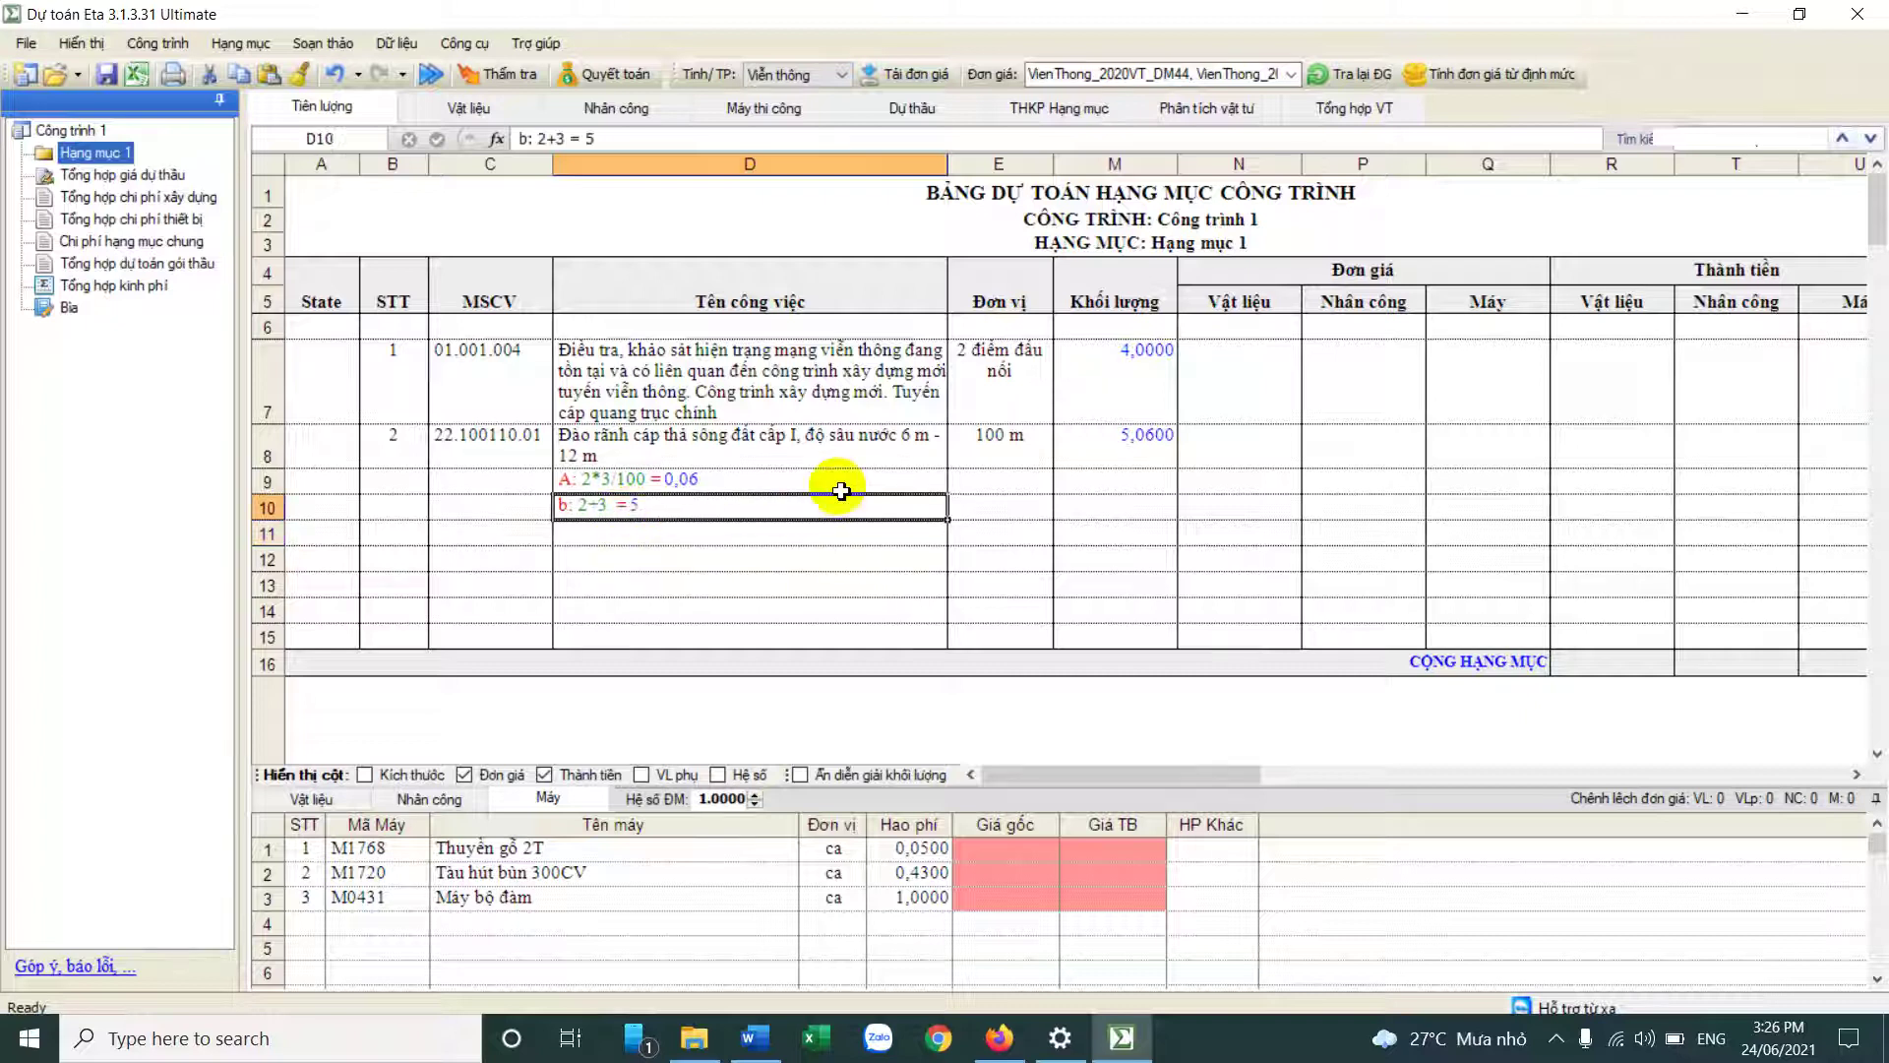
{"action": "left_click", "coordinate": [1102, 453]}
{"action": "left_click", "coordinate": [689, 537]}
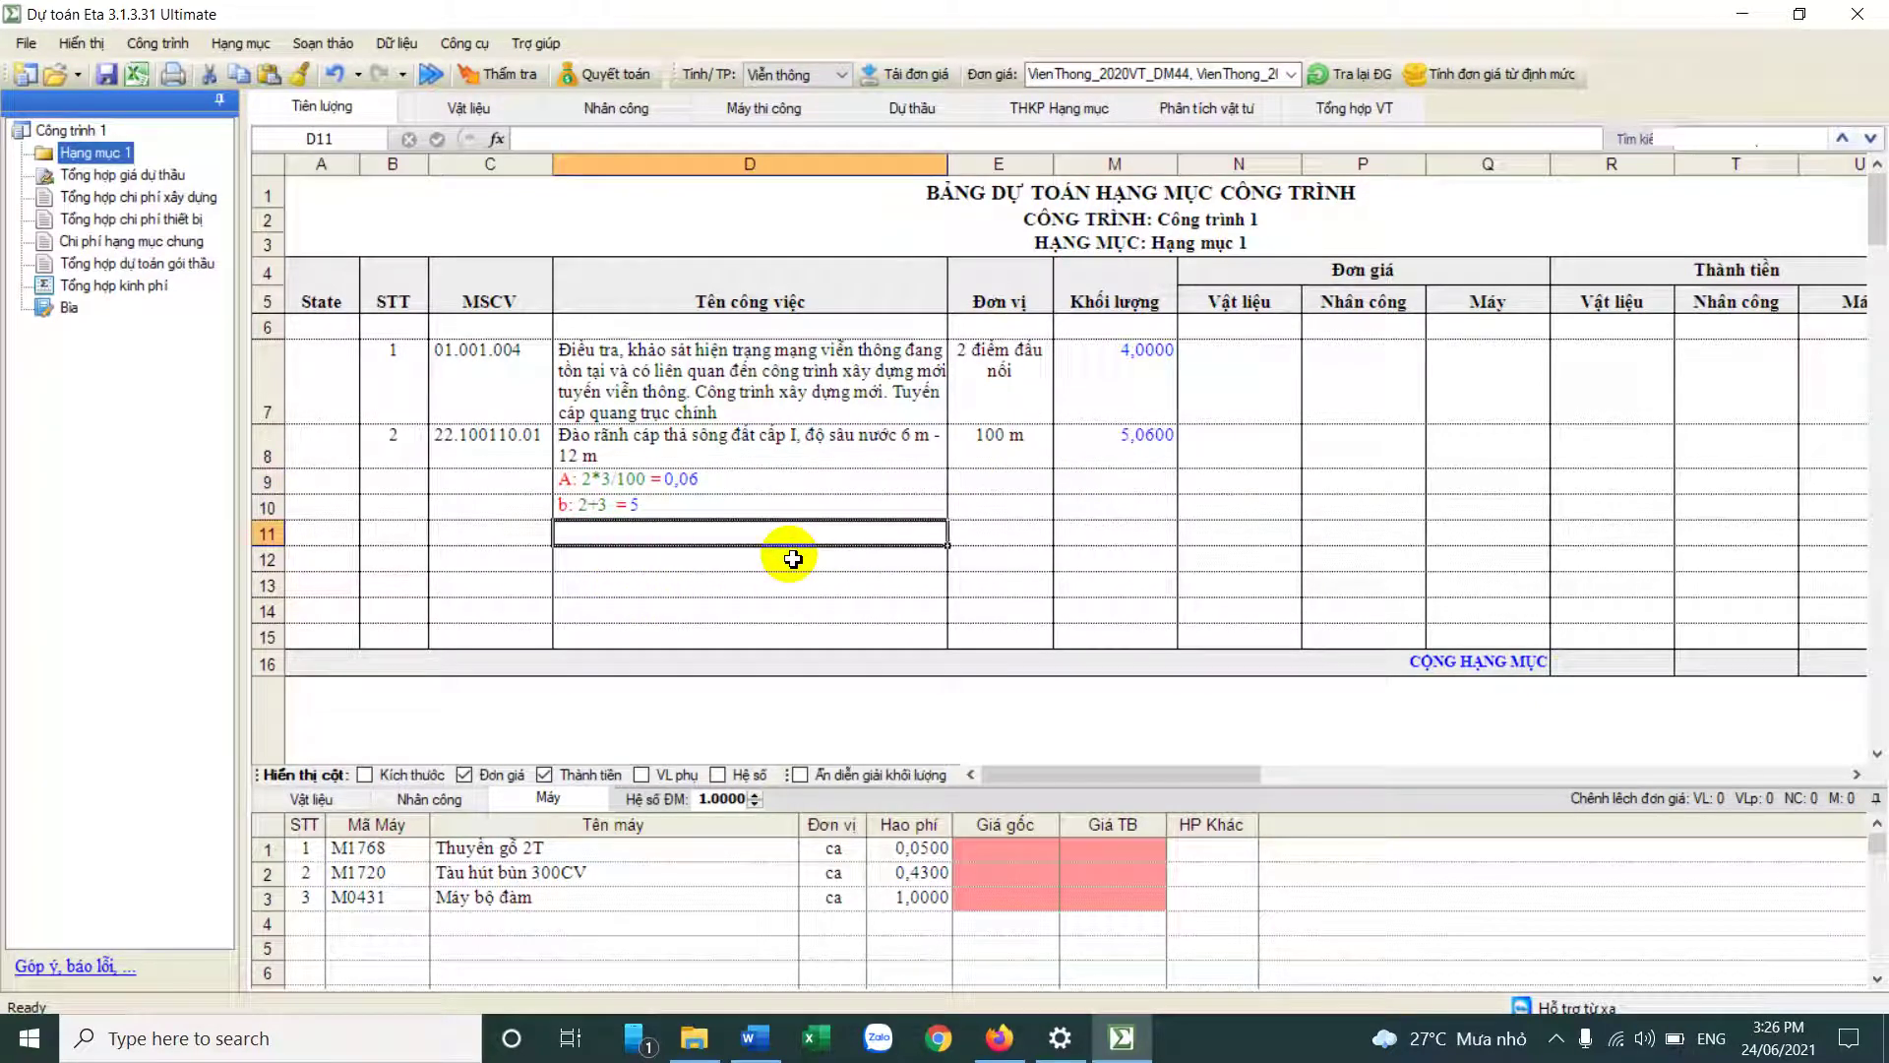
Step: Review the quantity and the material, labour and machine unit price cells of work item 01.001.004
{"action": "left_click", "coordinate": [497, 413]}
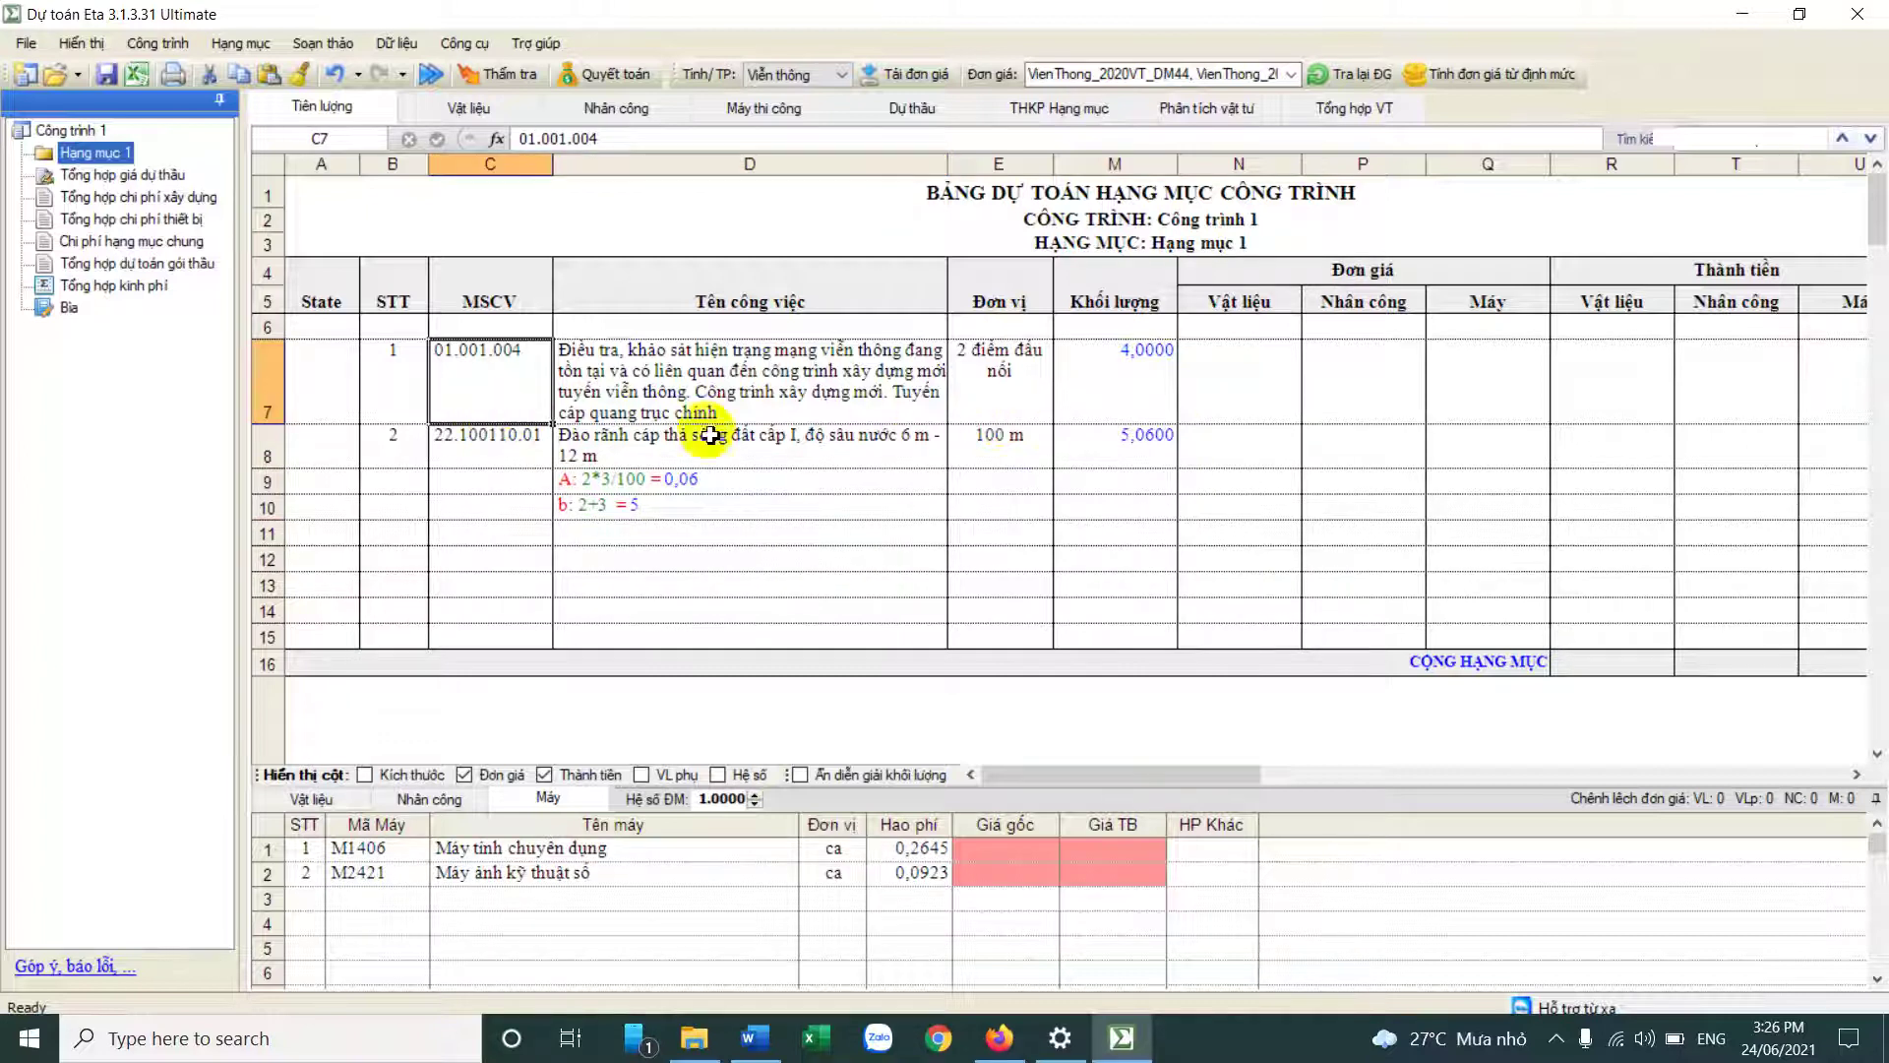
{"action": "left_click", "coordinate": [1155, 406]}
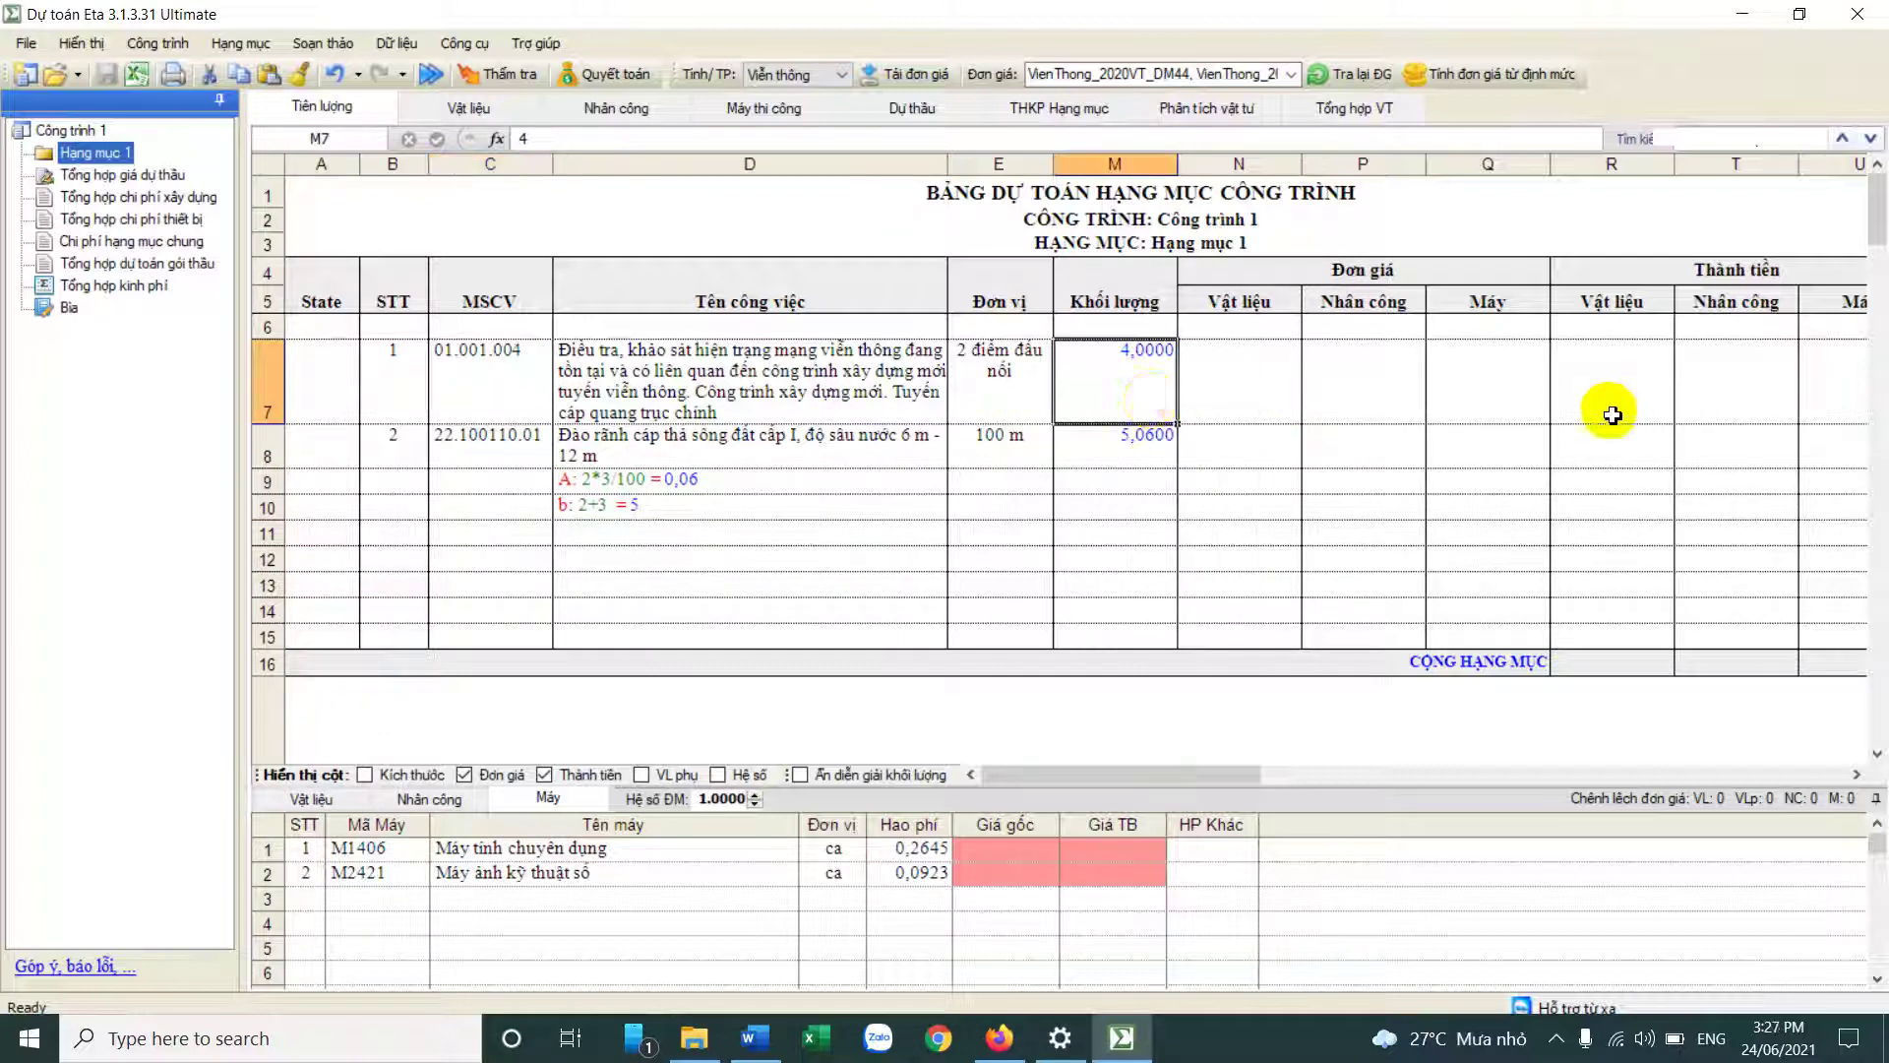
{"action": "left_click", "coordinate": [1343, 389]}
{"action": "left_click", "coordinate": [1501, 385]}
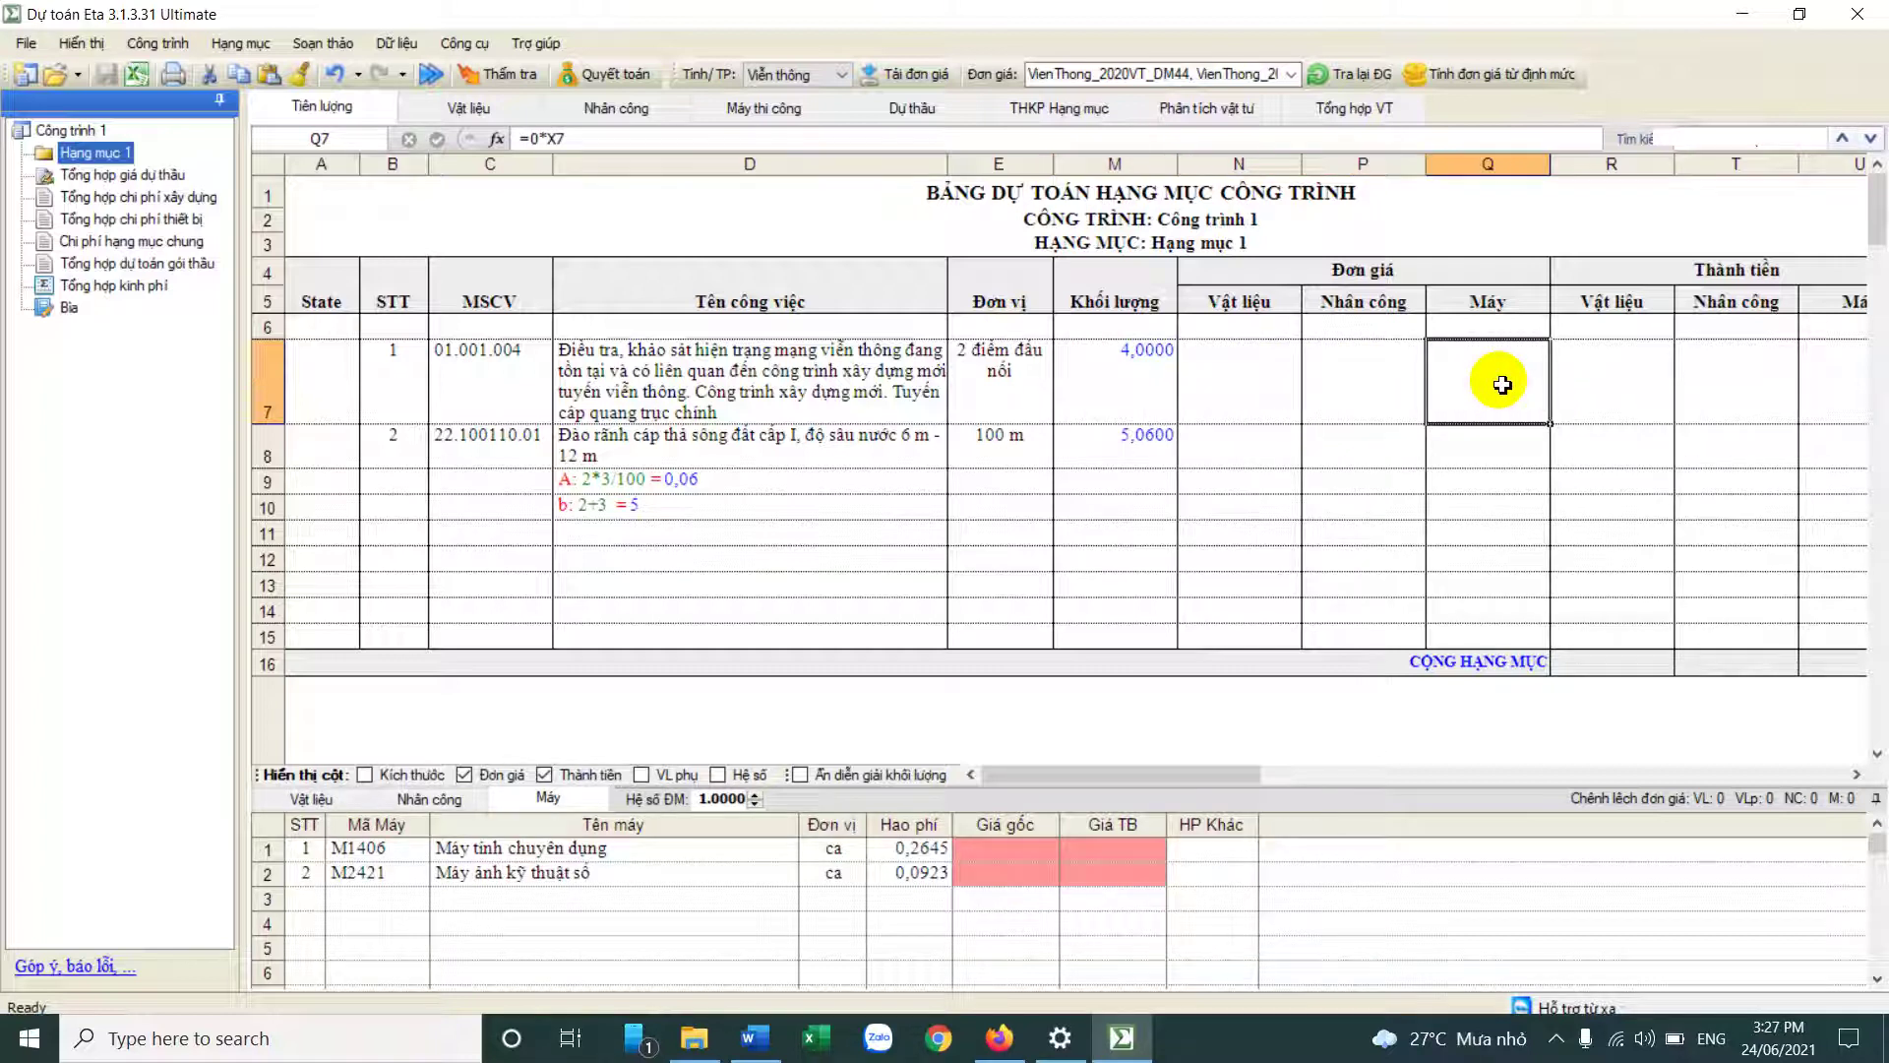
{"action": "left_click", "coordinate": [1262, 379]}
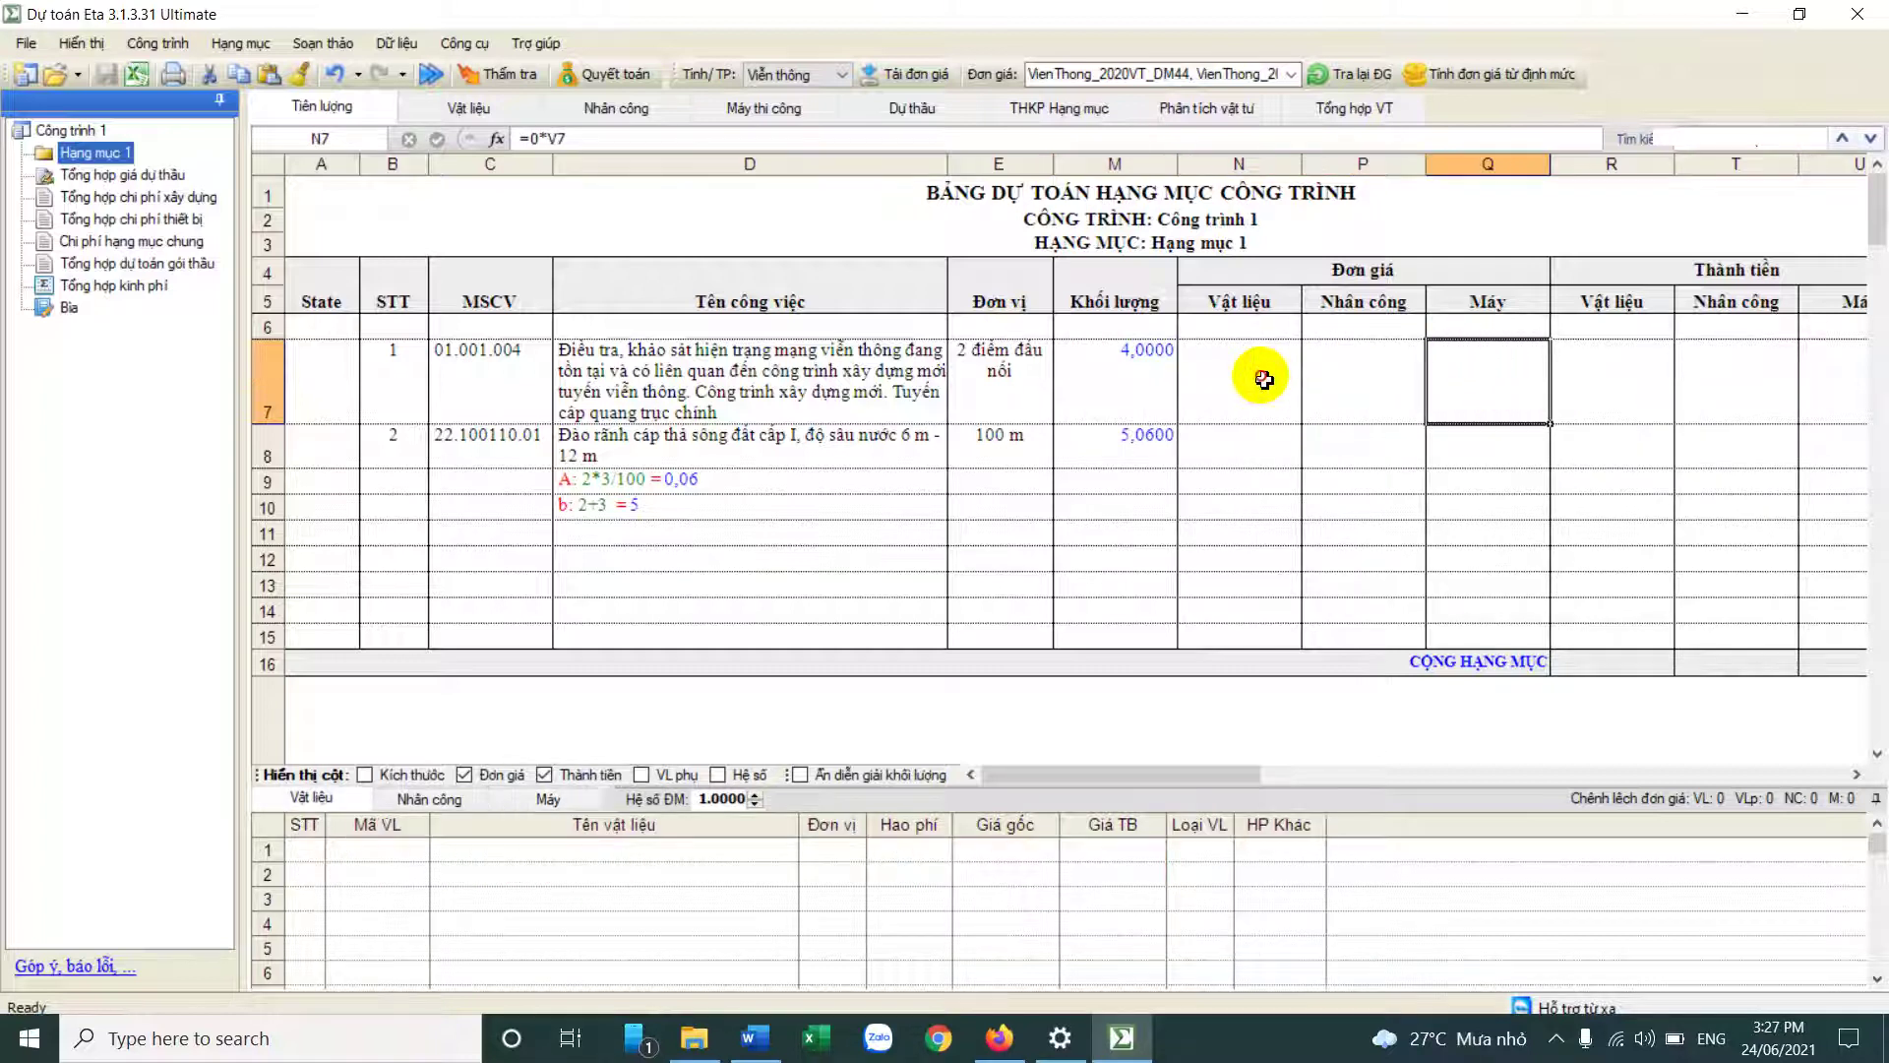
{"action": "left_click", "coordinate": [1404, 392]}
{"action": "left_click", "coordinate": [1488, 406]}
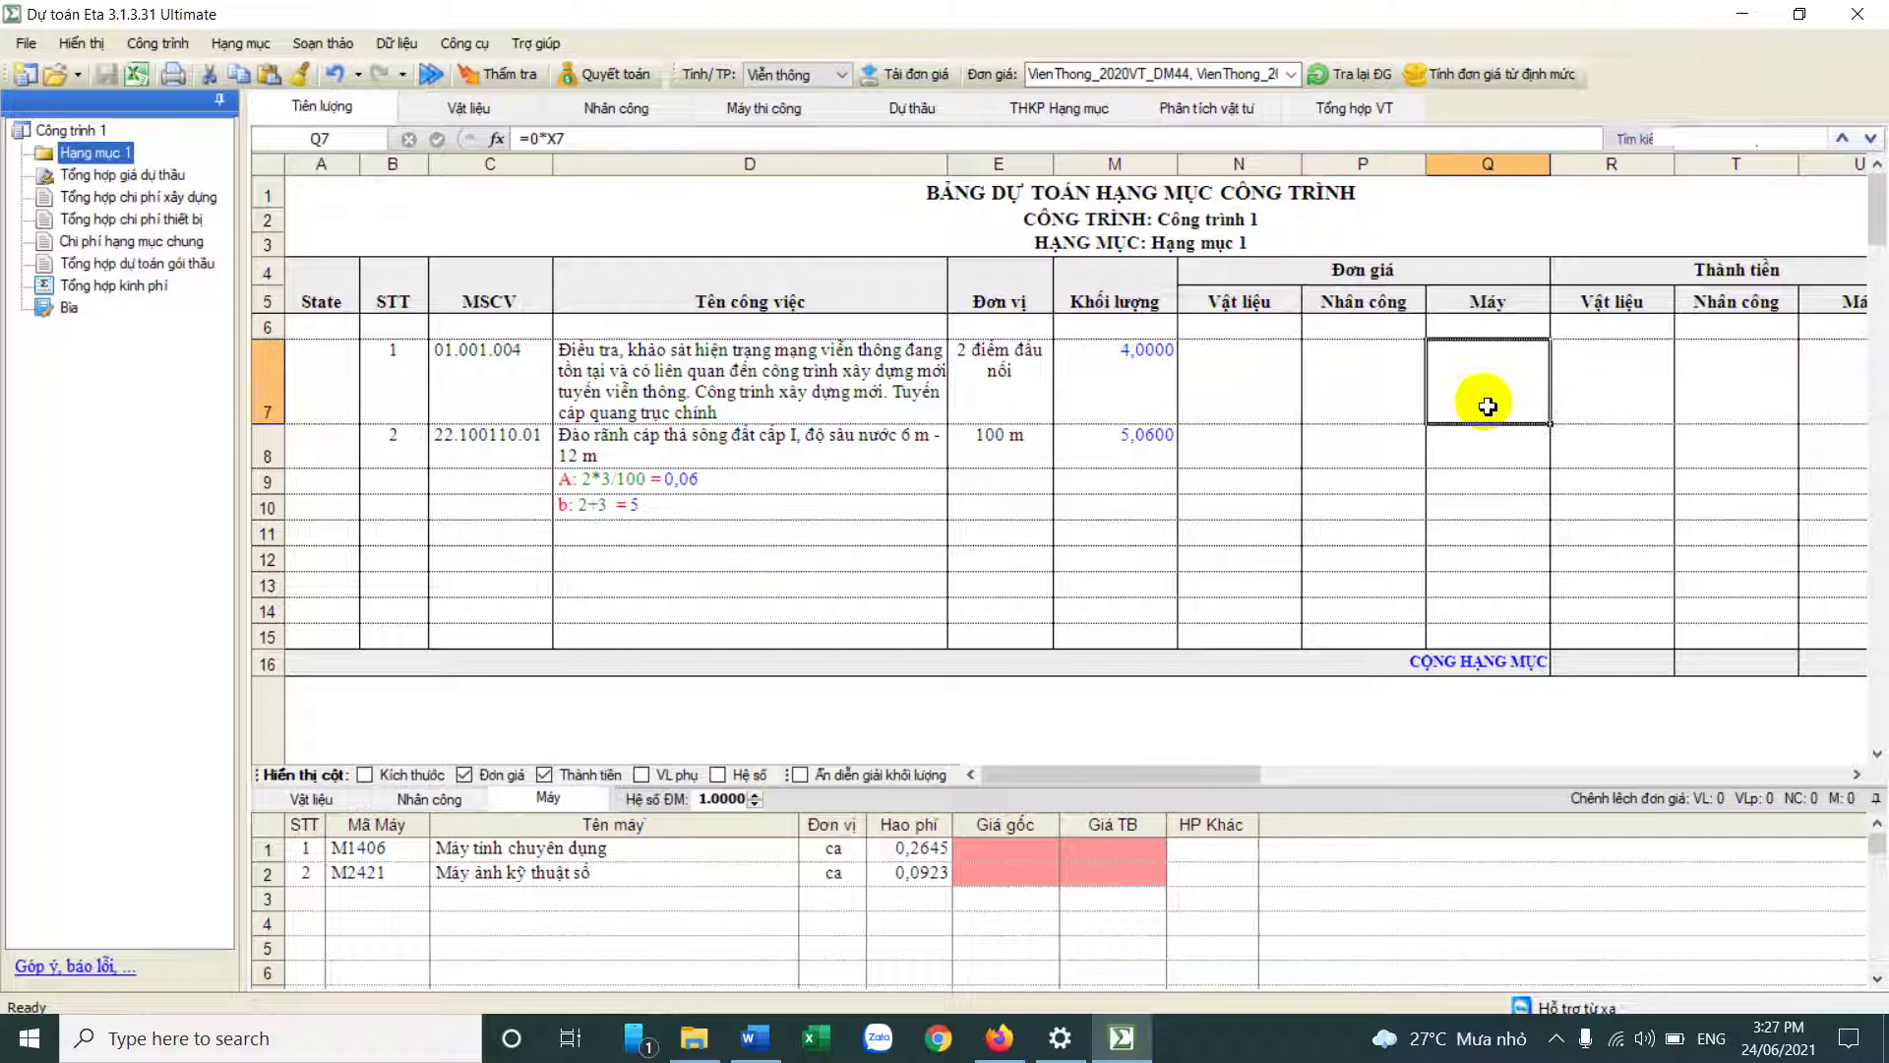
Step: Open the material price table and examine the listed materials with their Giá gốc and Giá TB columns
{"action": "left_click", "coordinate": [500, 111]}
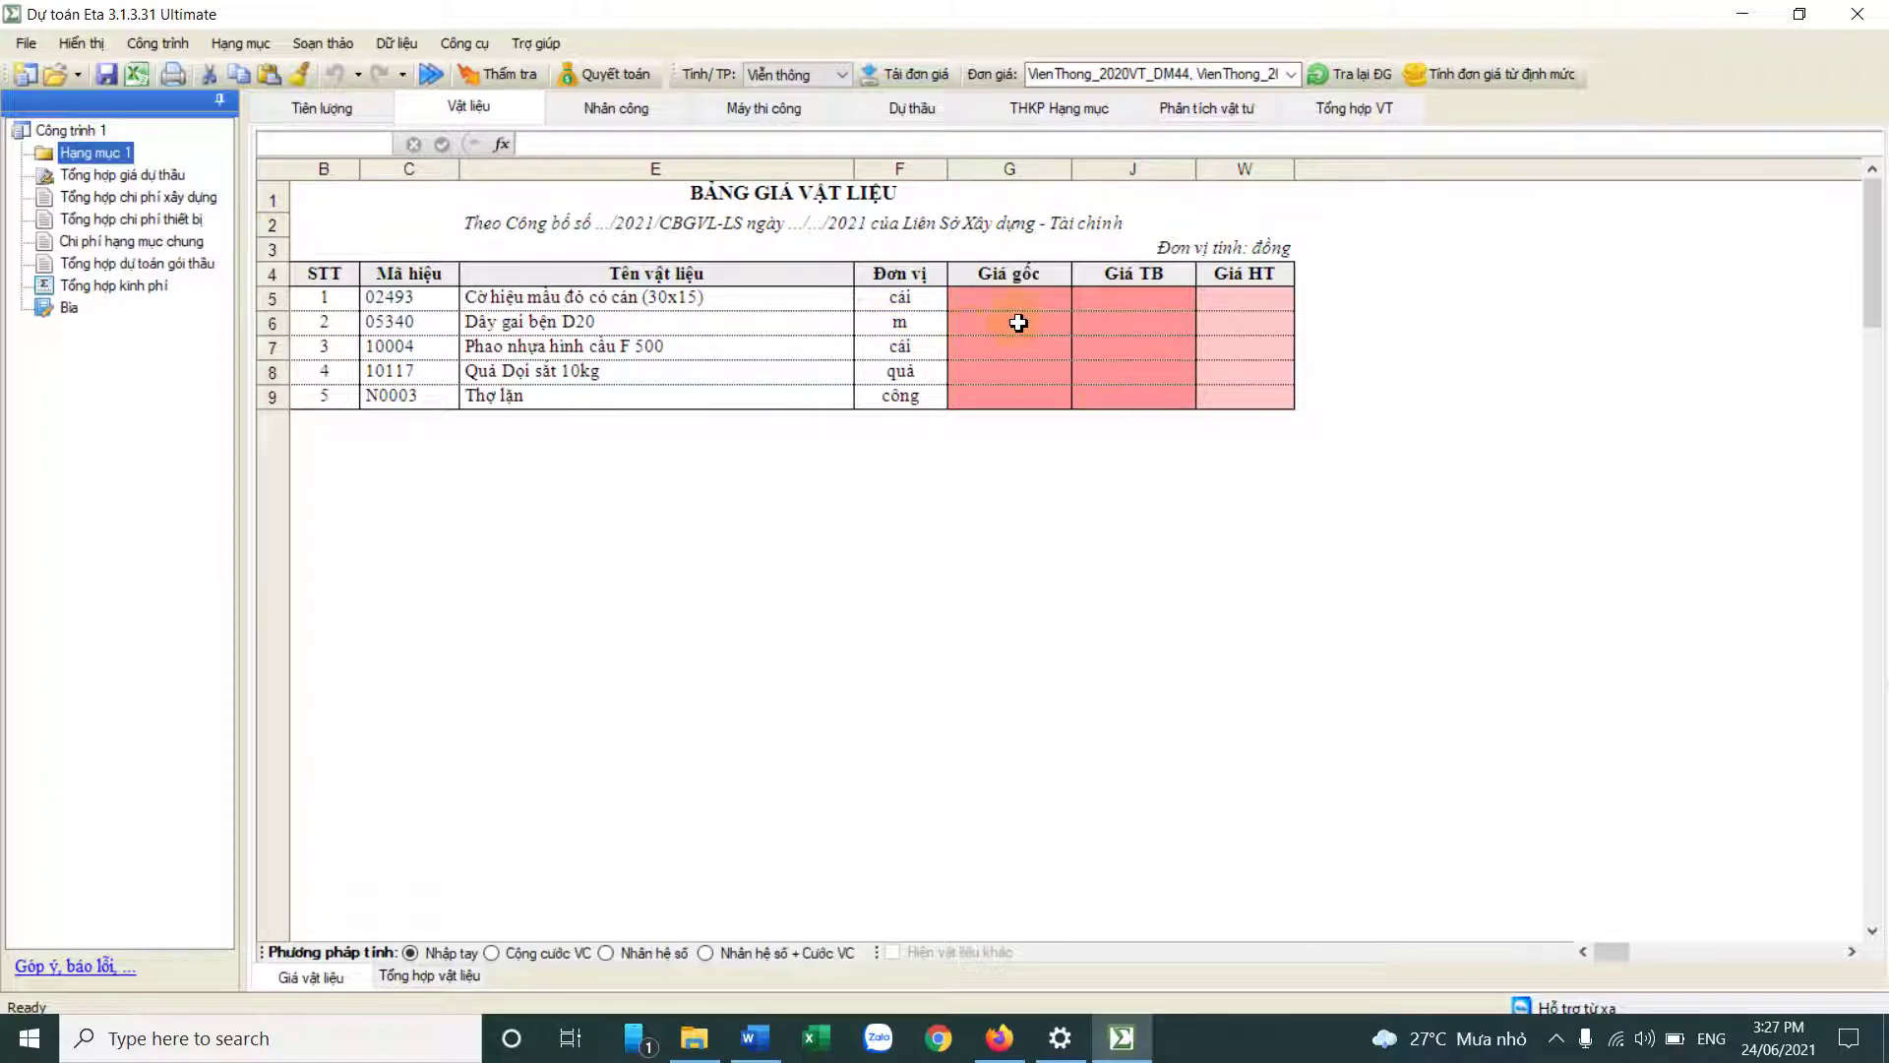
{"action": "left_click_drag", "start_coordinate": [1019, 298], "coordinate": [1113, 377]}
{"action": "left_click", "coordinate": [1139, 338]}
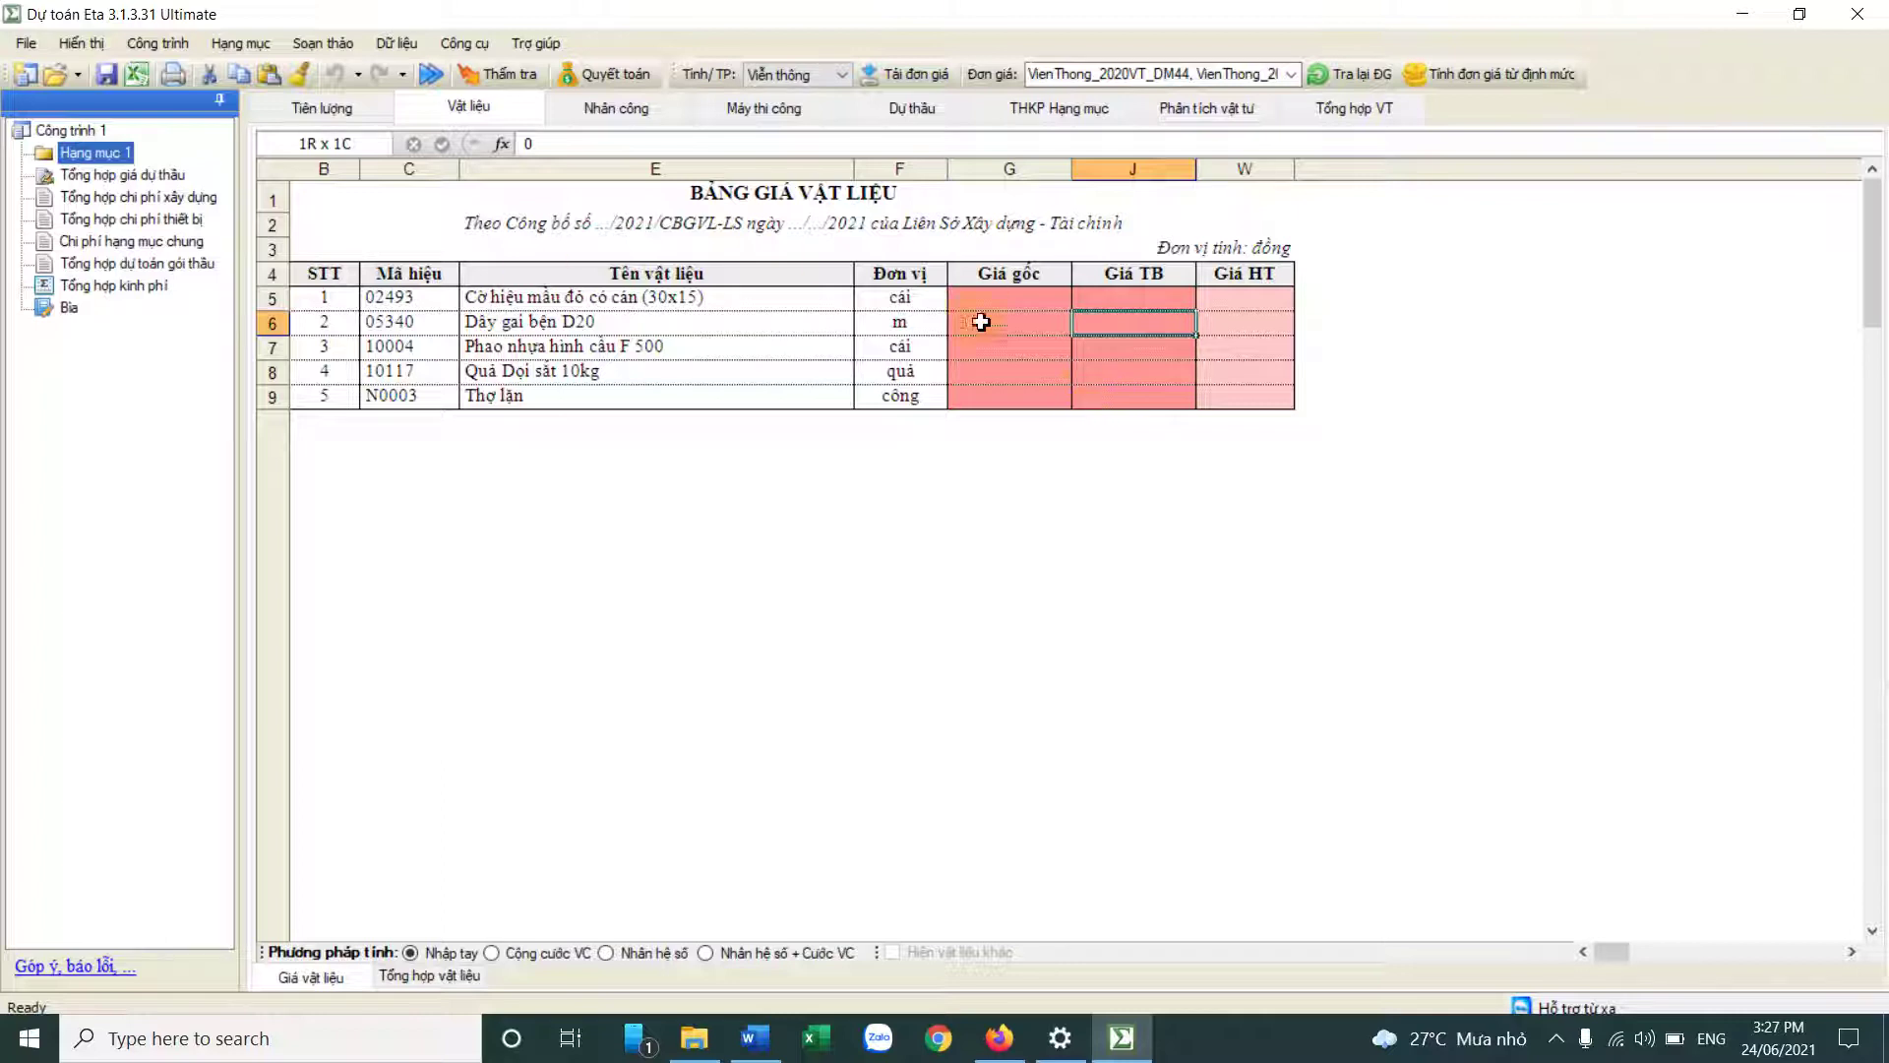
{"action": "left_click_drag", "start_coordinate": [1043, 300], "coordinate": [1137, 427]}
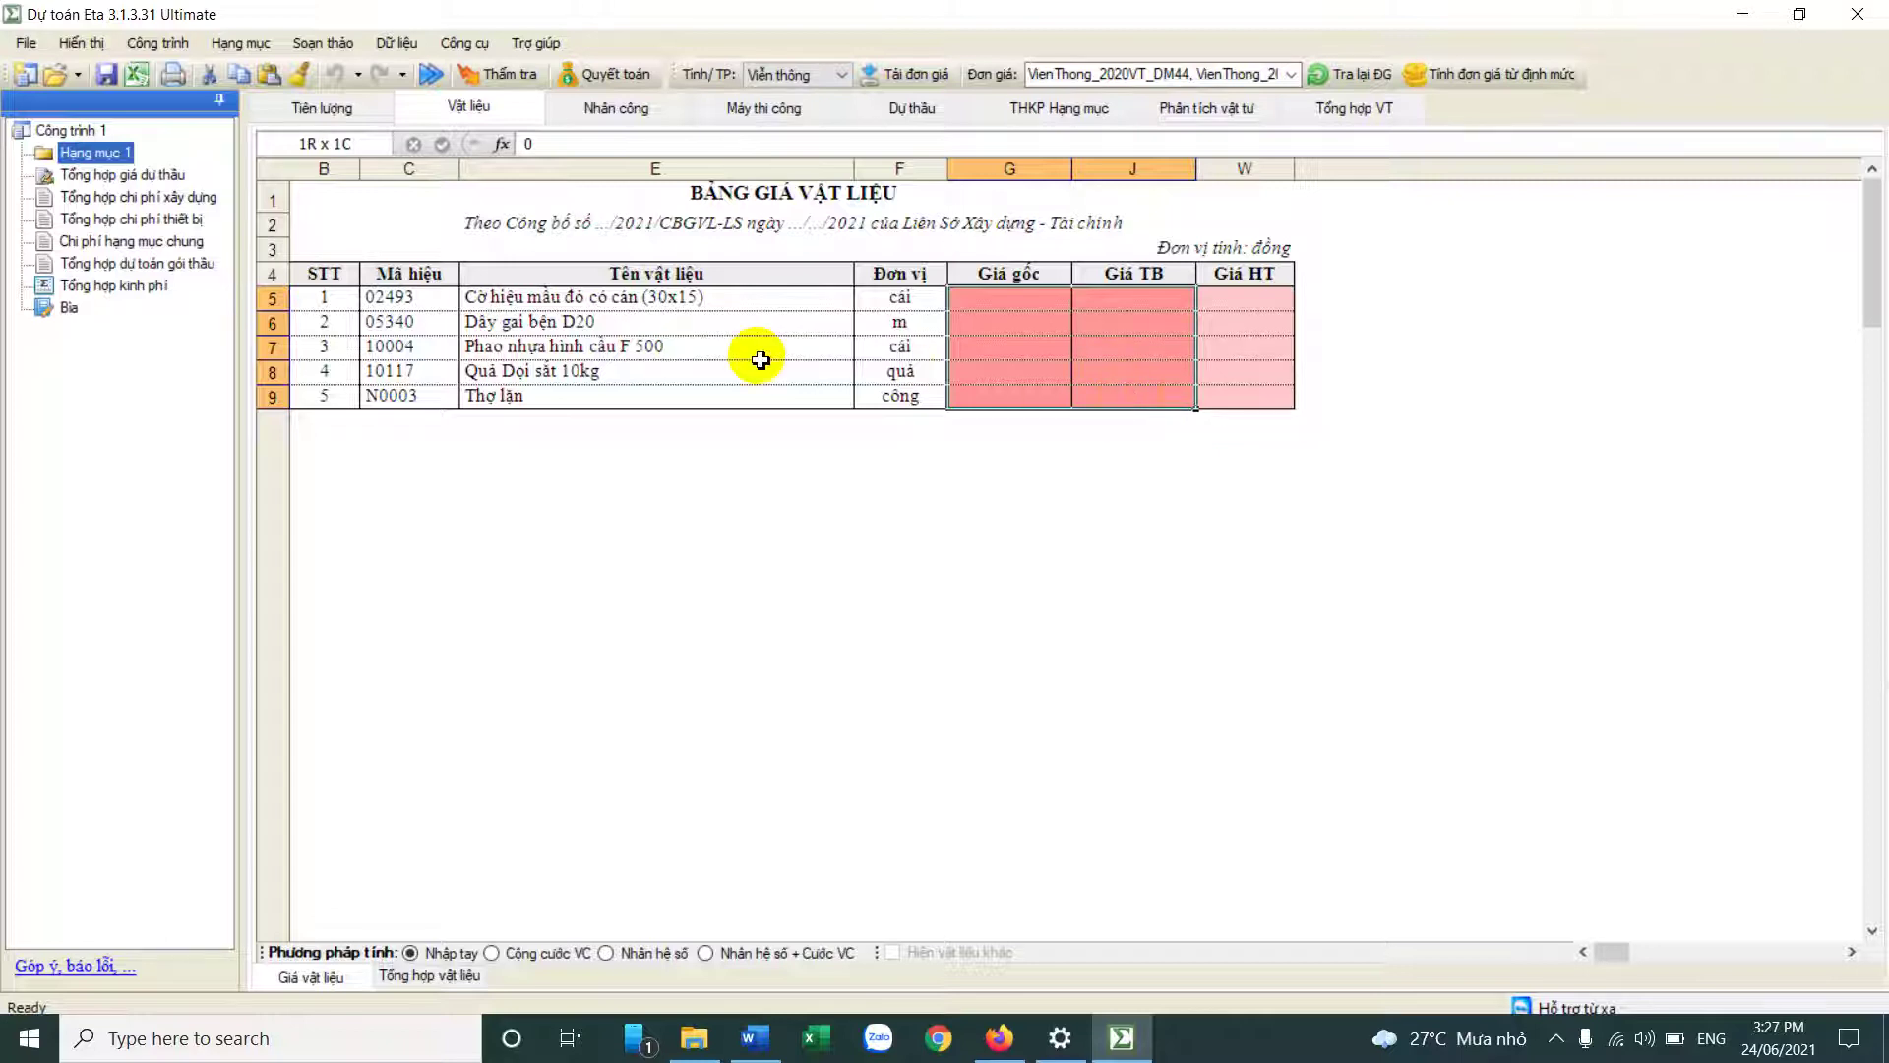
{"action": "left_click_drag", "start_coordinate": [389, 299], "coordinate": [1023, 403]}
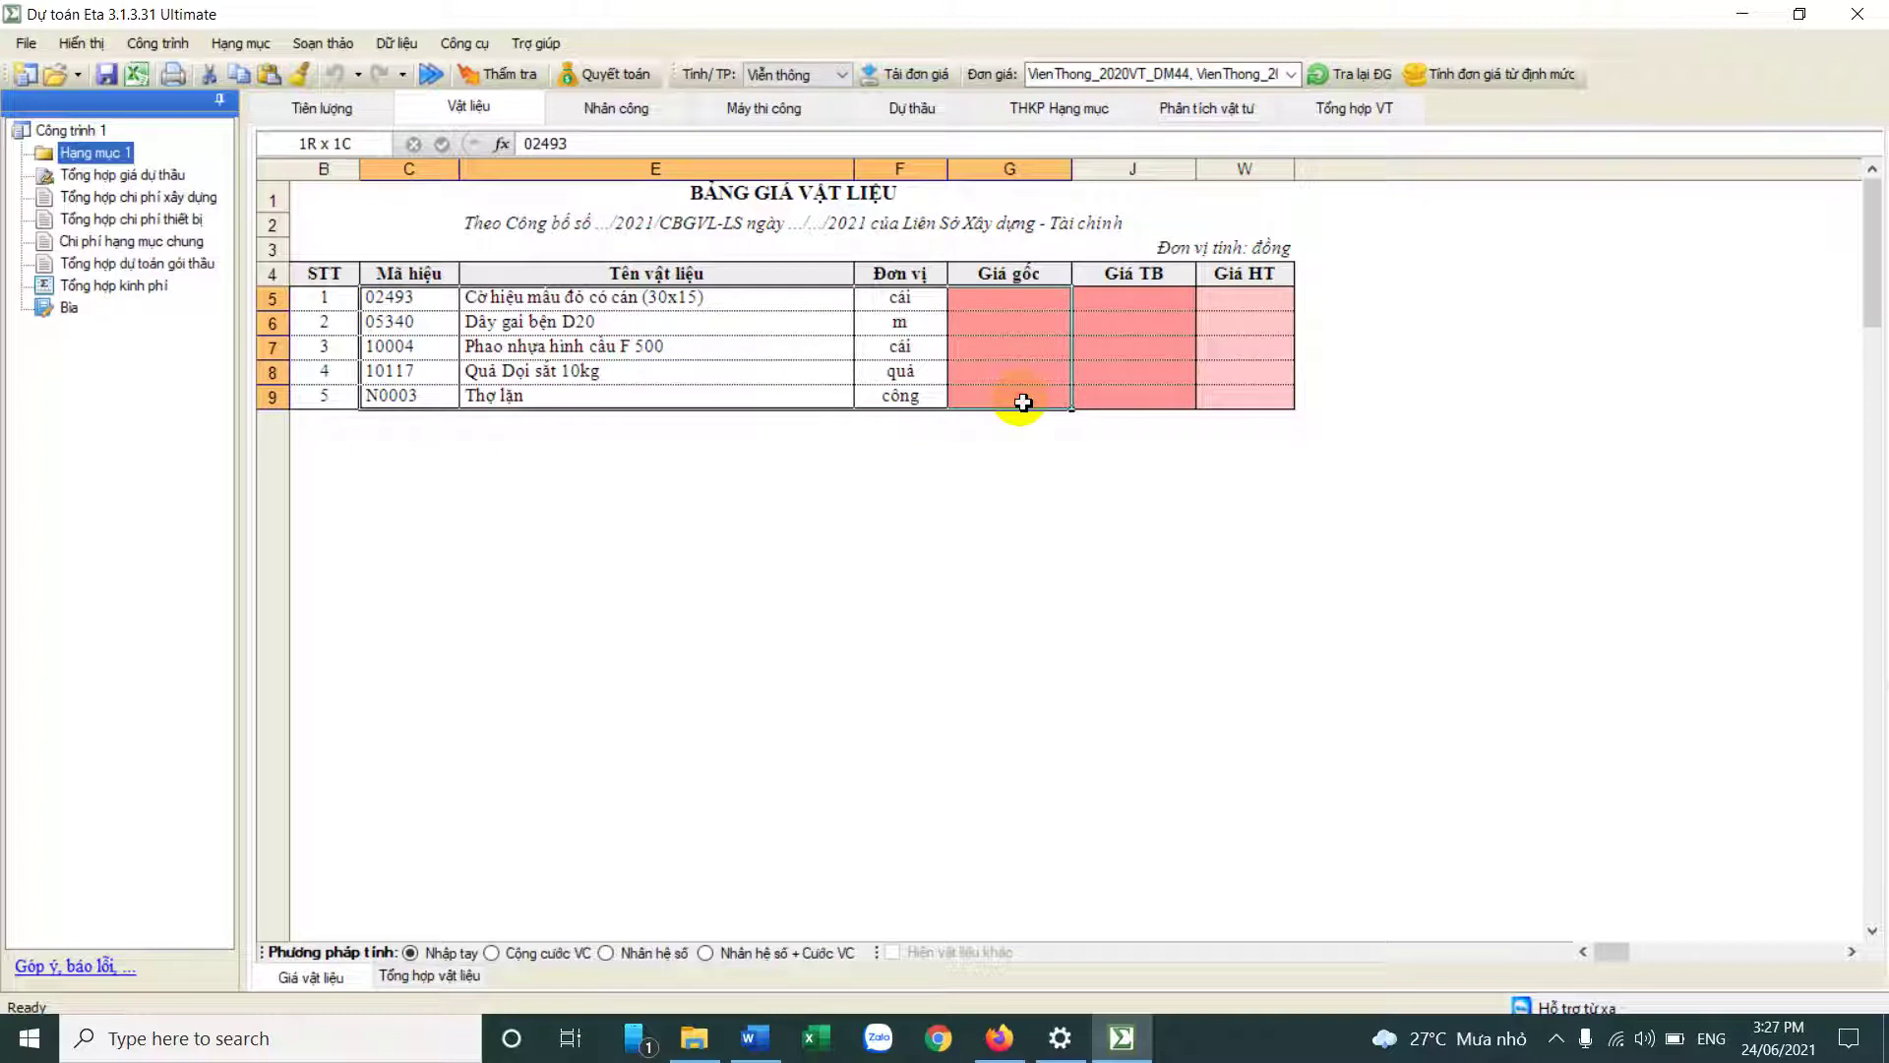
{"action": "left_click", "coordinate": [1024, 403]}
{"action": "left_click", "coordinate": [1138, 323]}
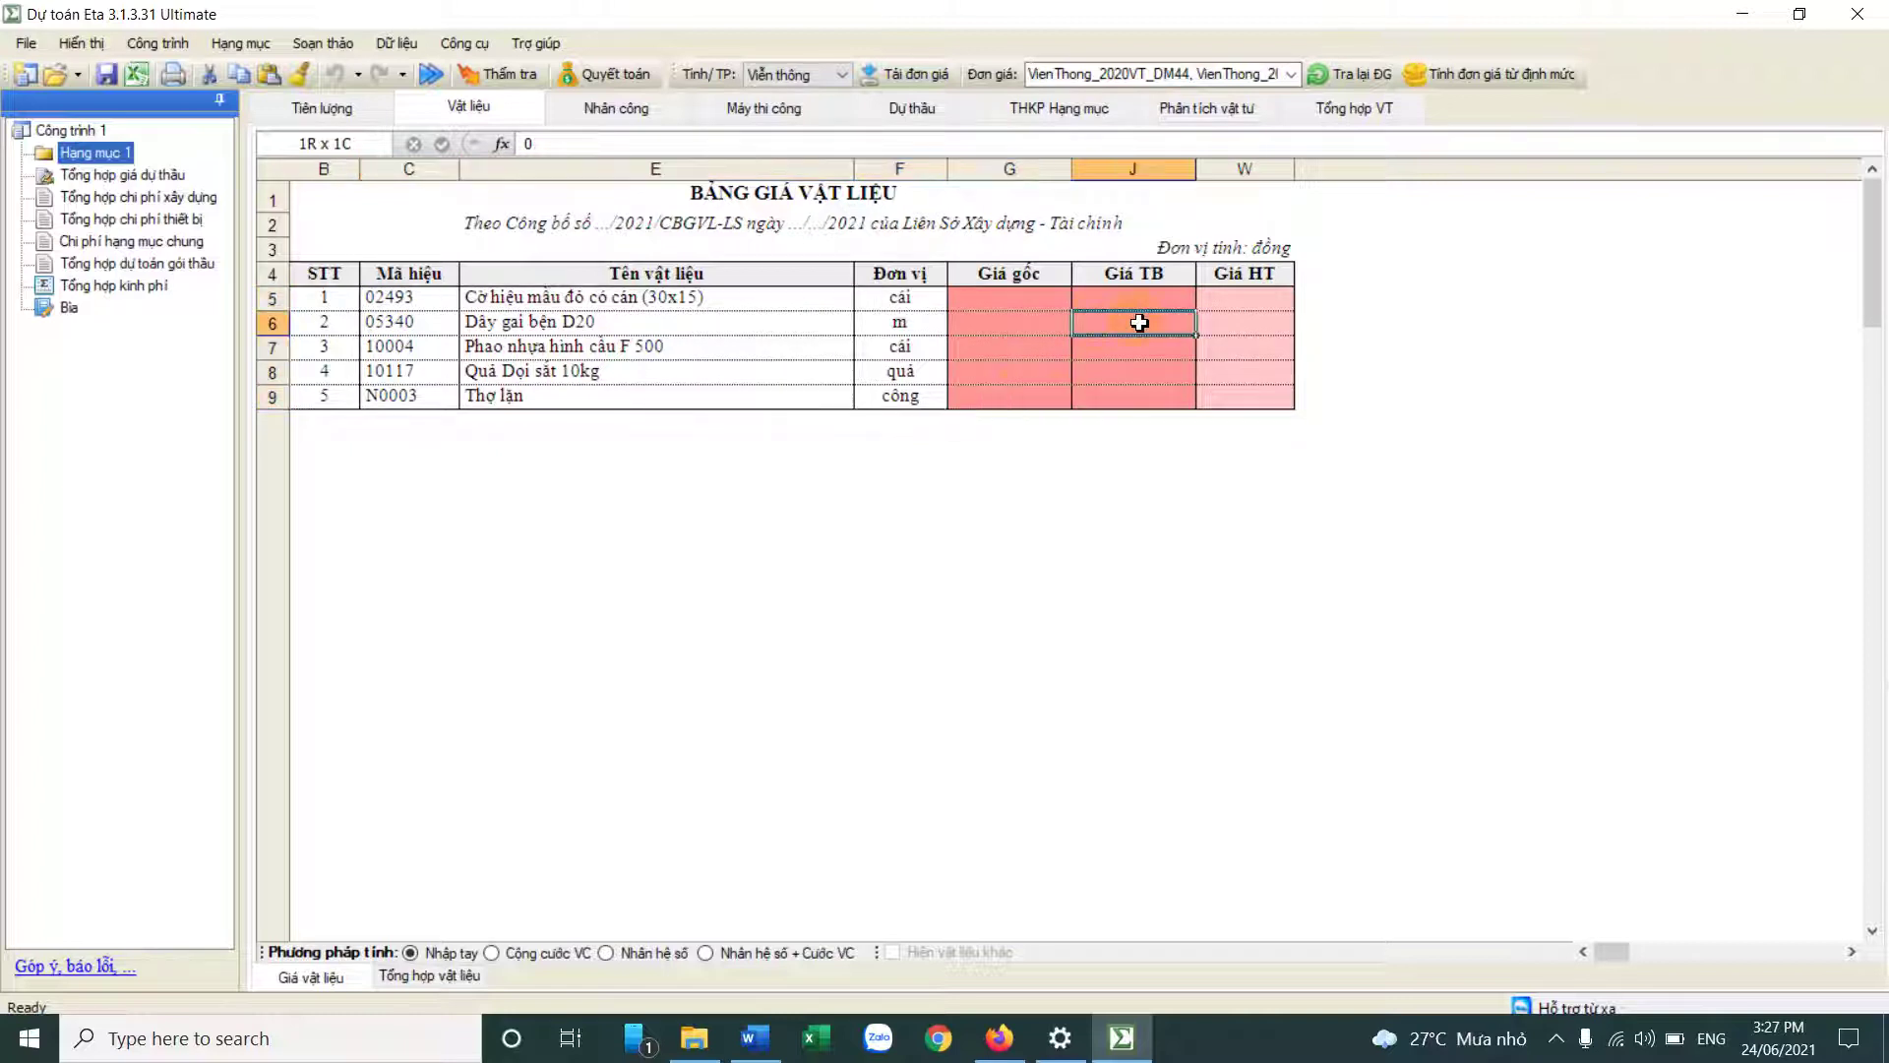
{"action": "left_click", "coordinate": [723, 301]}
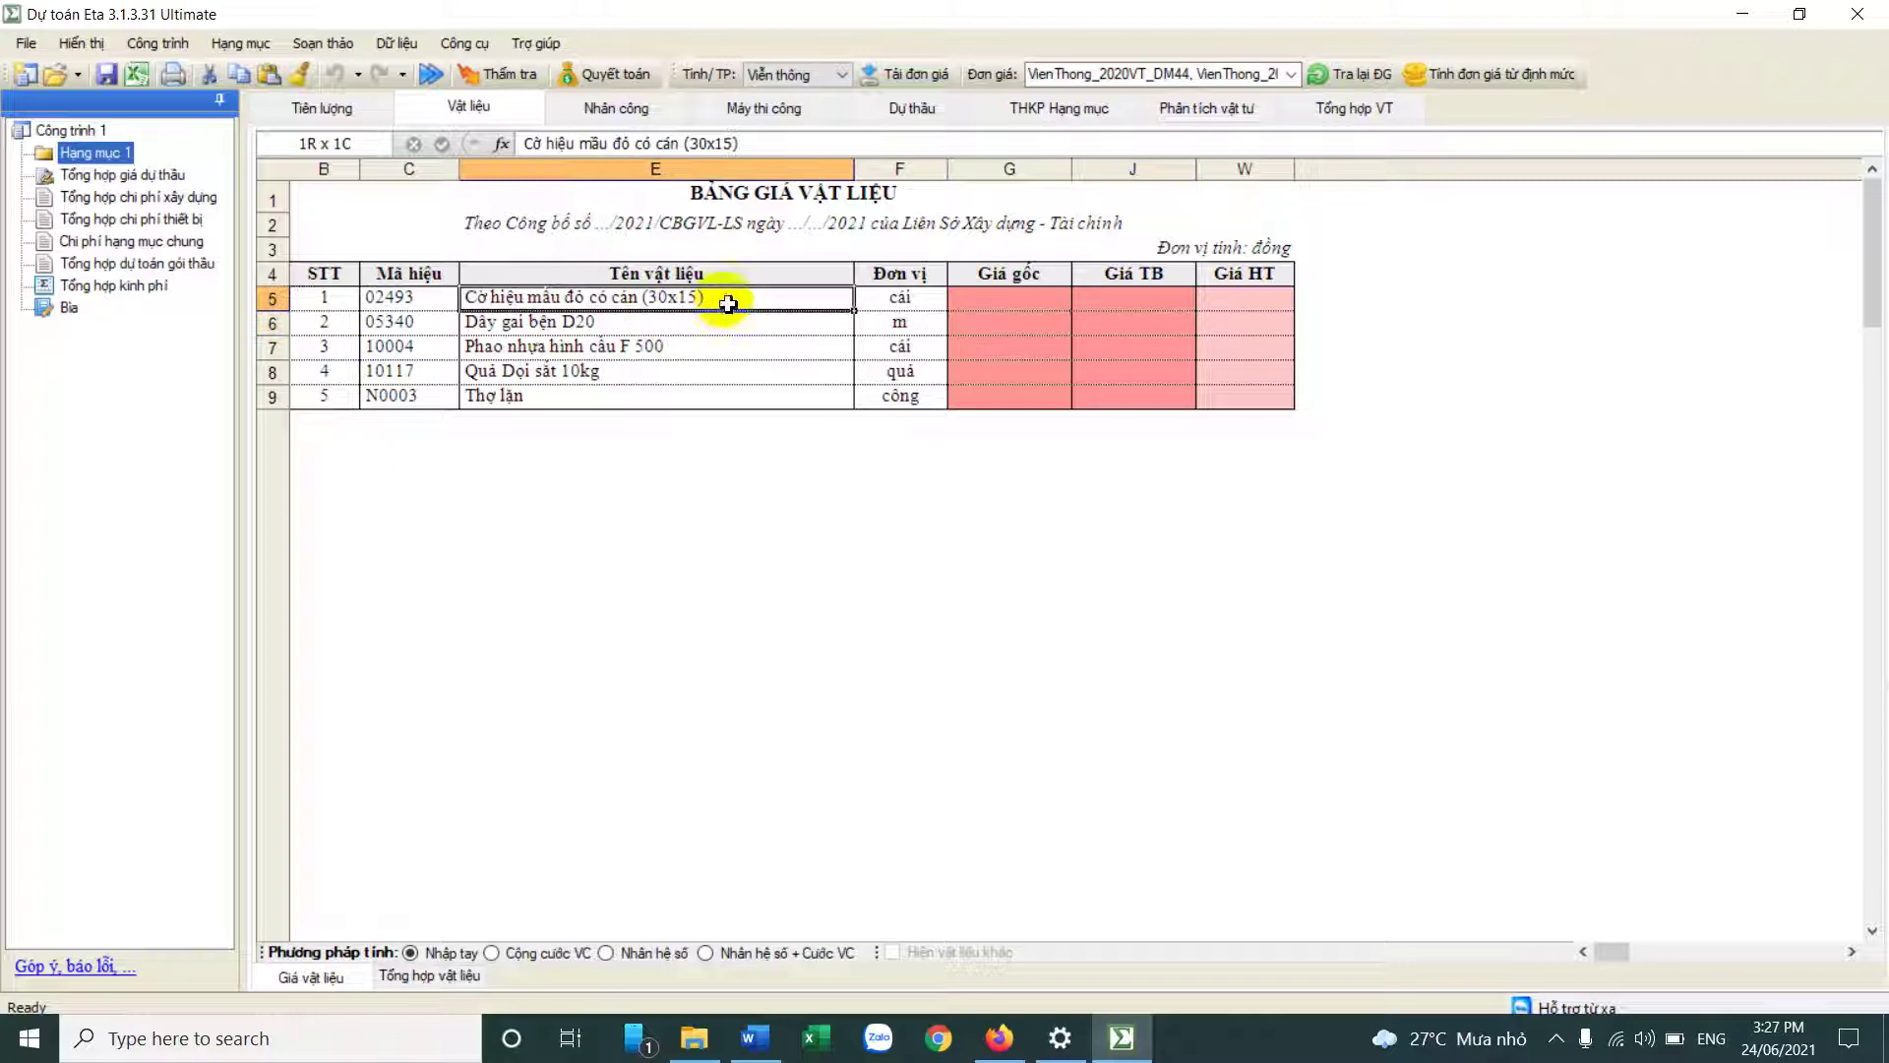
Step: Set the Giá TB price to 12000 for Cờ hiệu mầu đỏ có cán (30x15) and 23000 for Dây gai bện D20
{"action": "left_click", "coordinate": [1147, 303]}
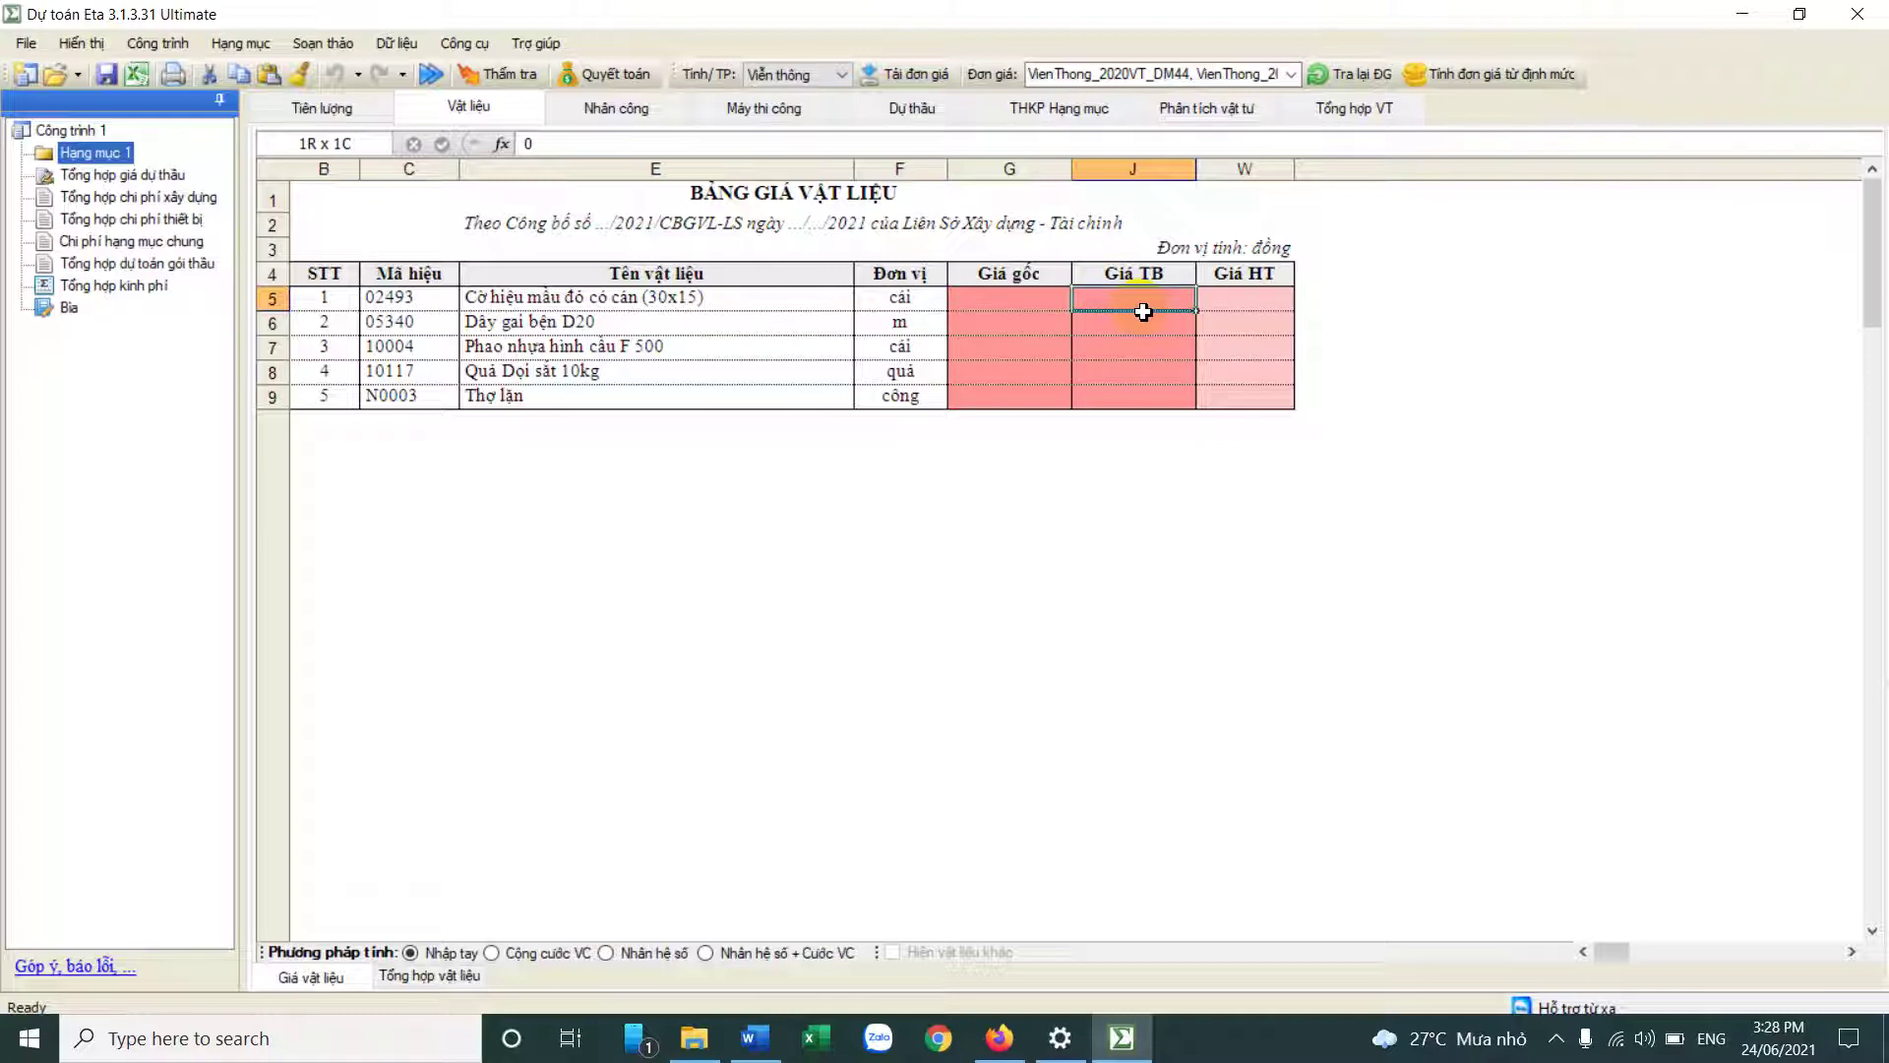
{"action": "type", "text": "12000"}
{"action": "key", "text": "Return"}
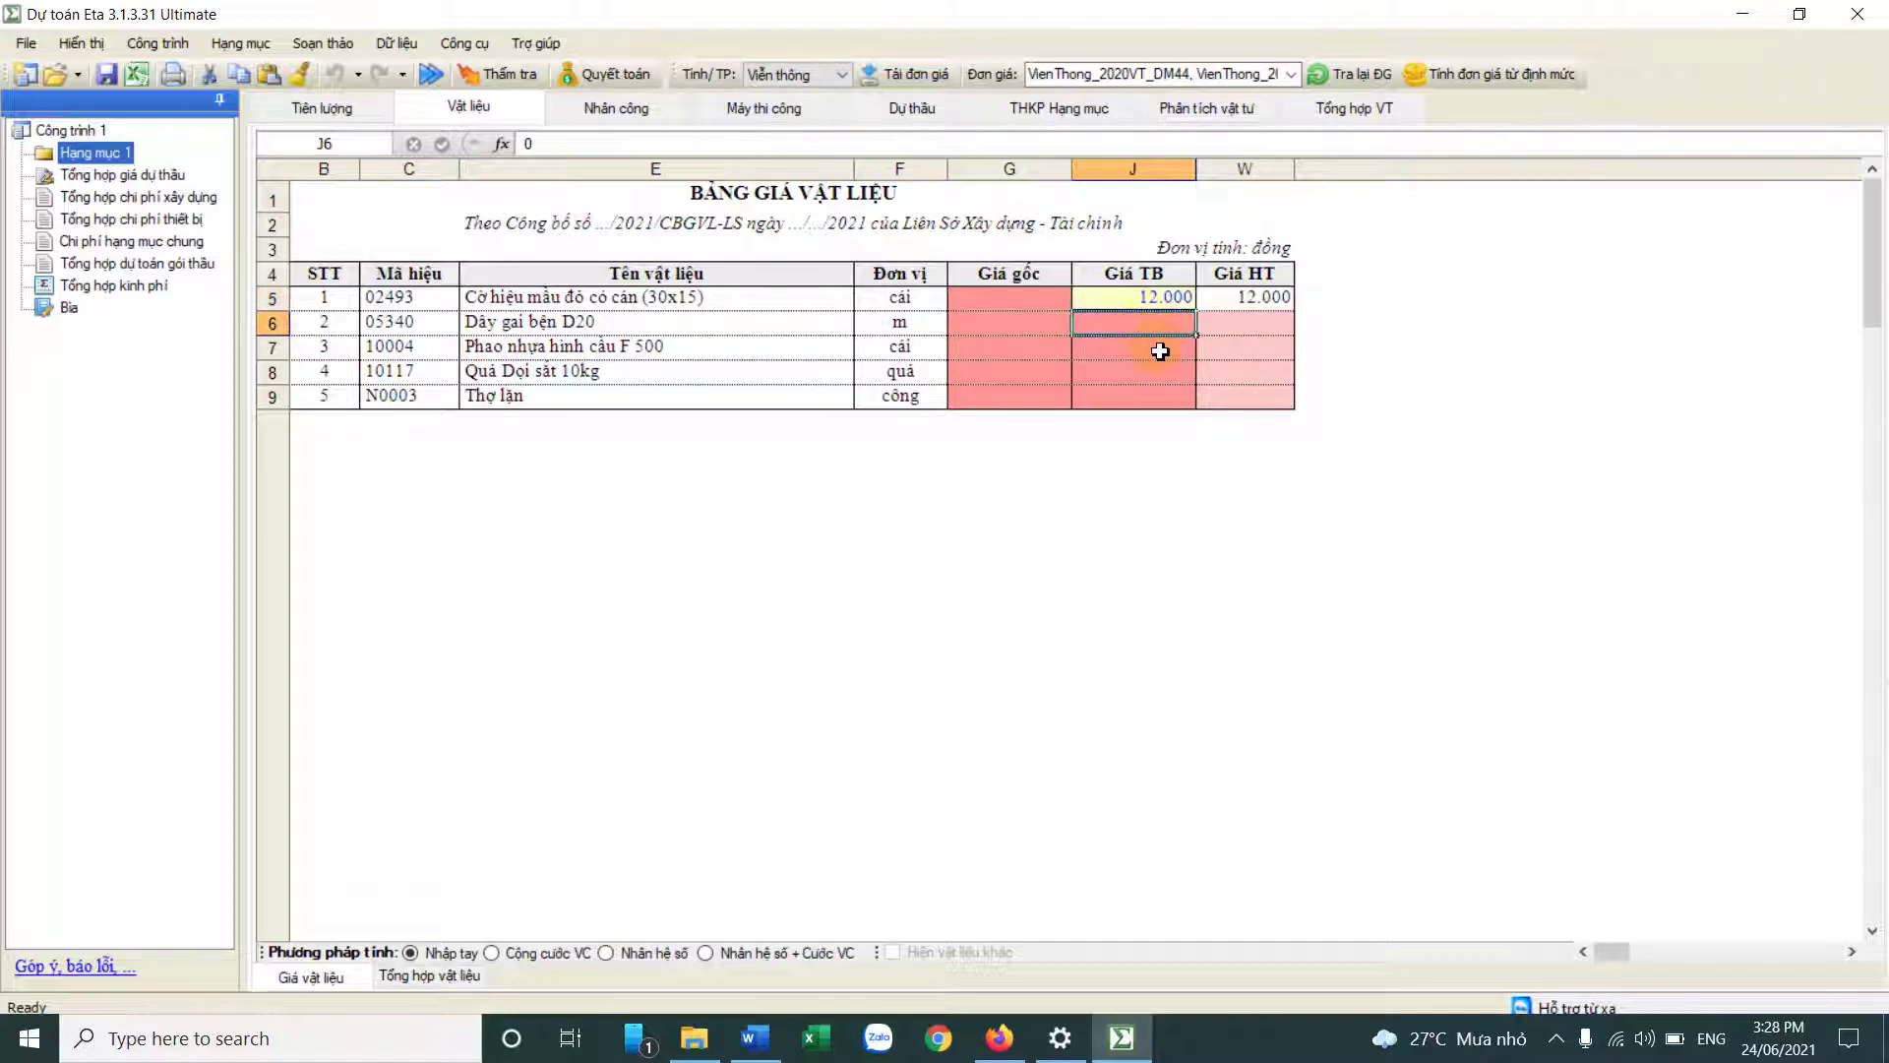
{"action": "type", "text": "23000"}
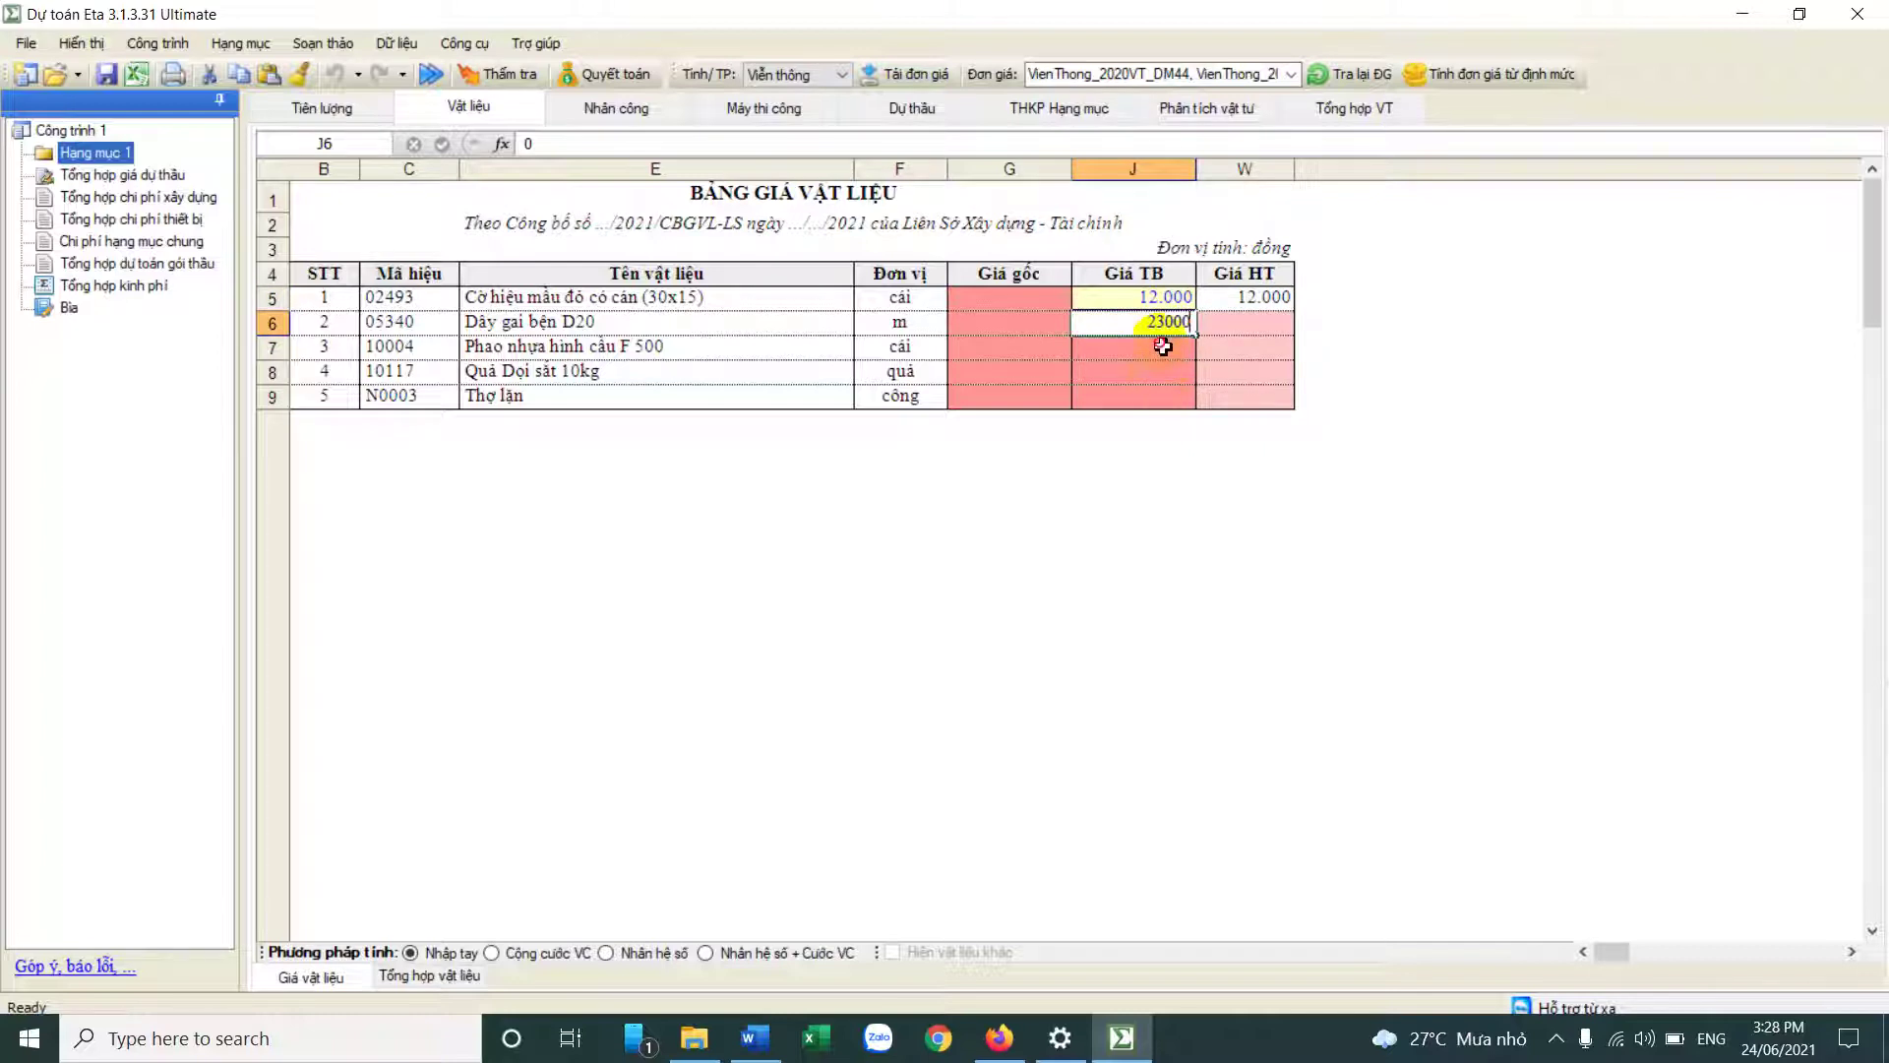
{"action": "key", "text": "Return"}
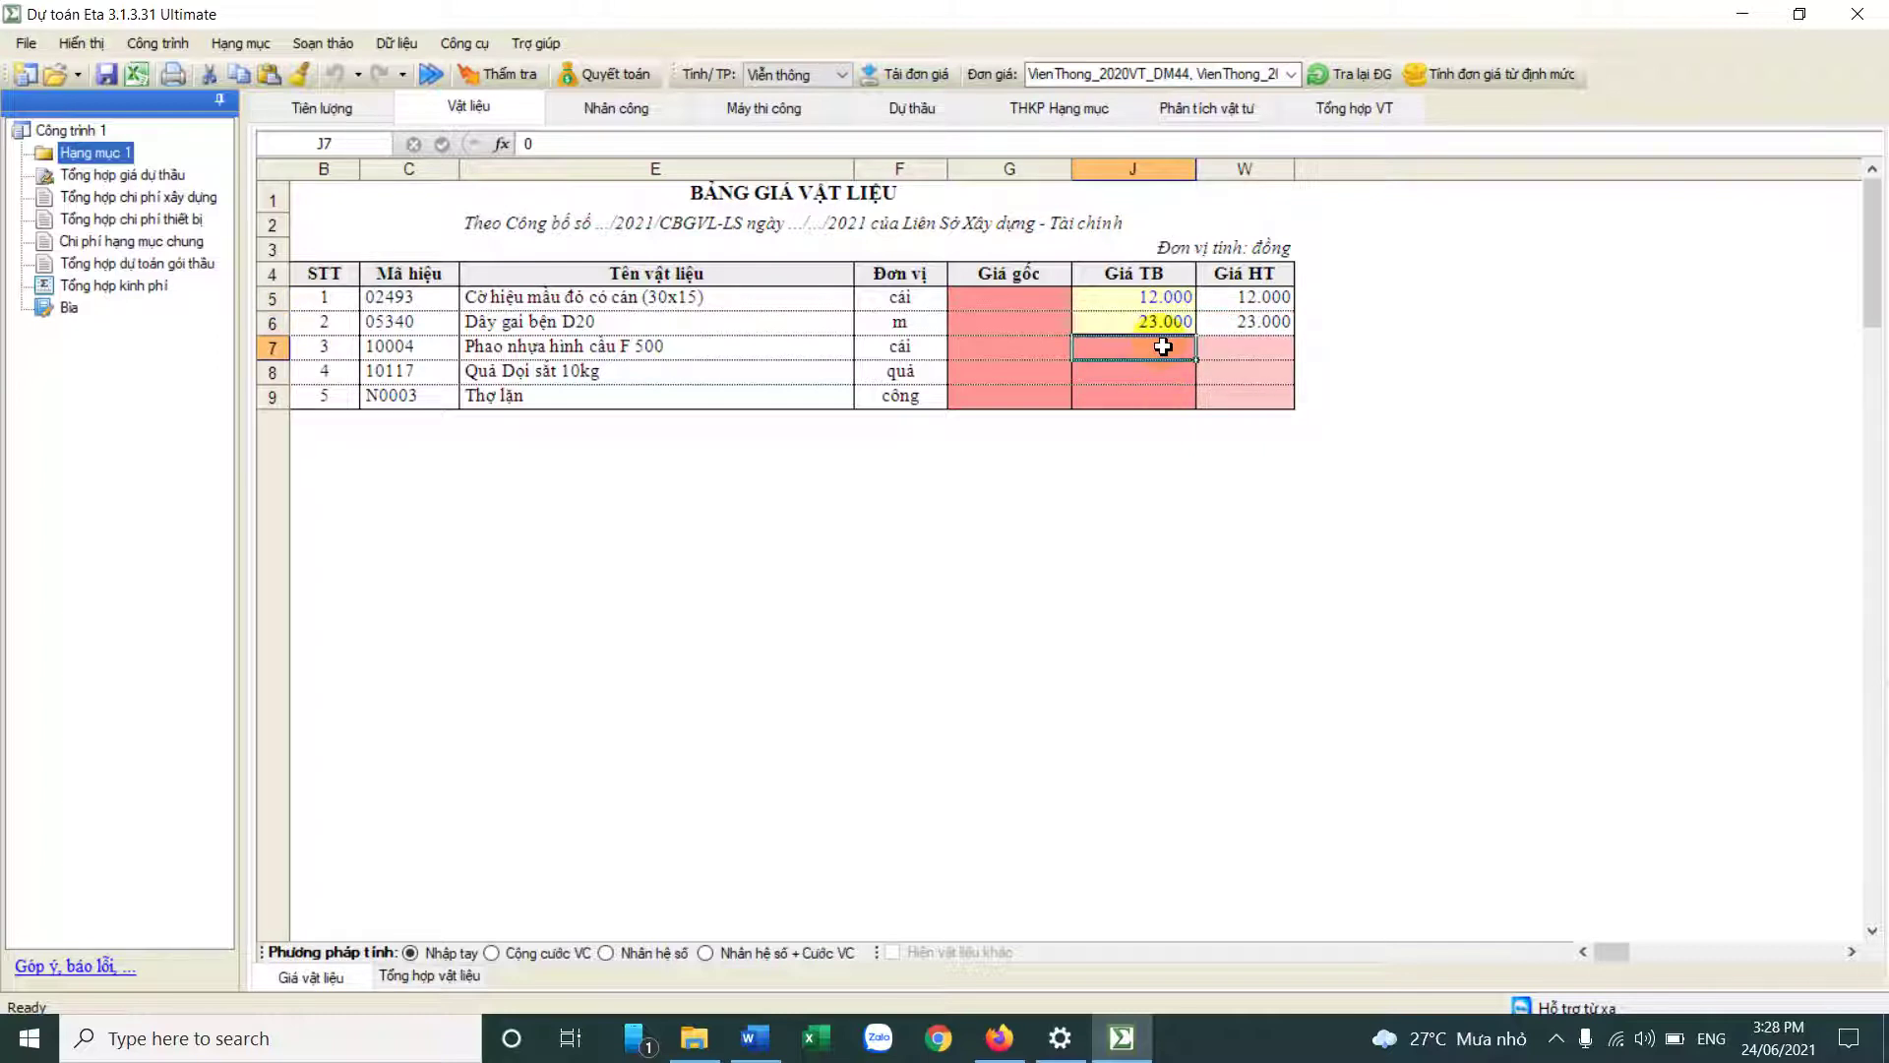
Step: Set the Giá TB price to 1000 for Phao nhựa hình cầu F 500 and 34000 for Quả Dọi sắt 10kg
{"action": "type", "text": "1000"}
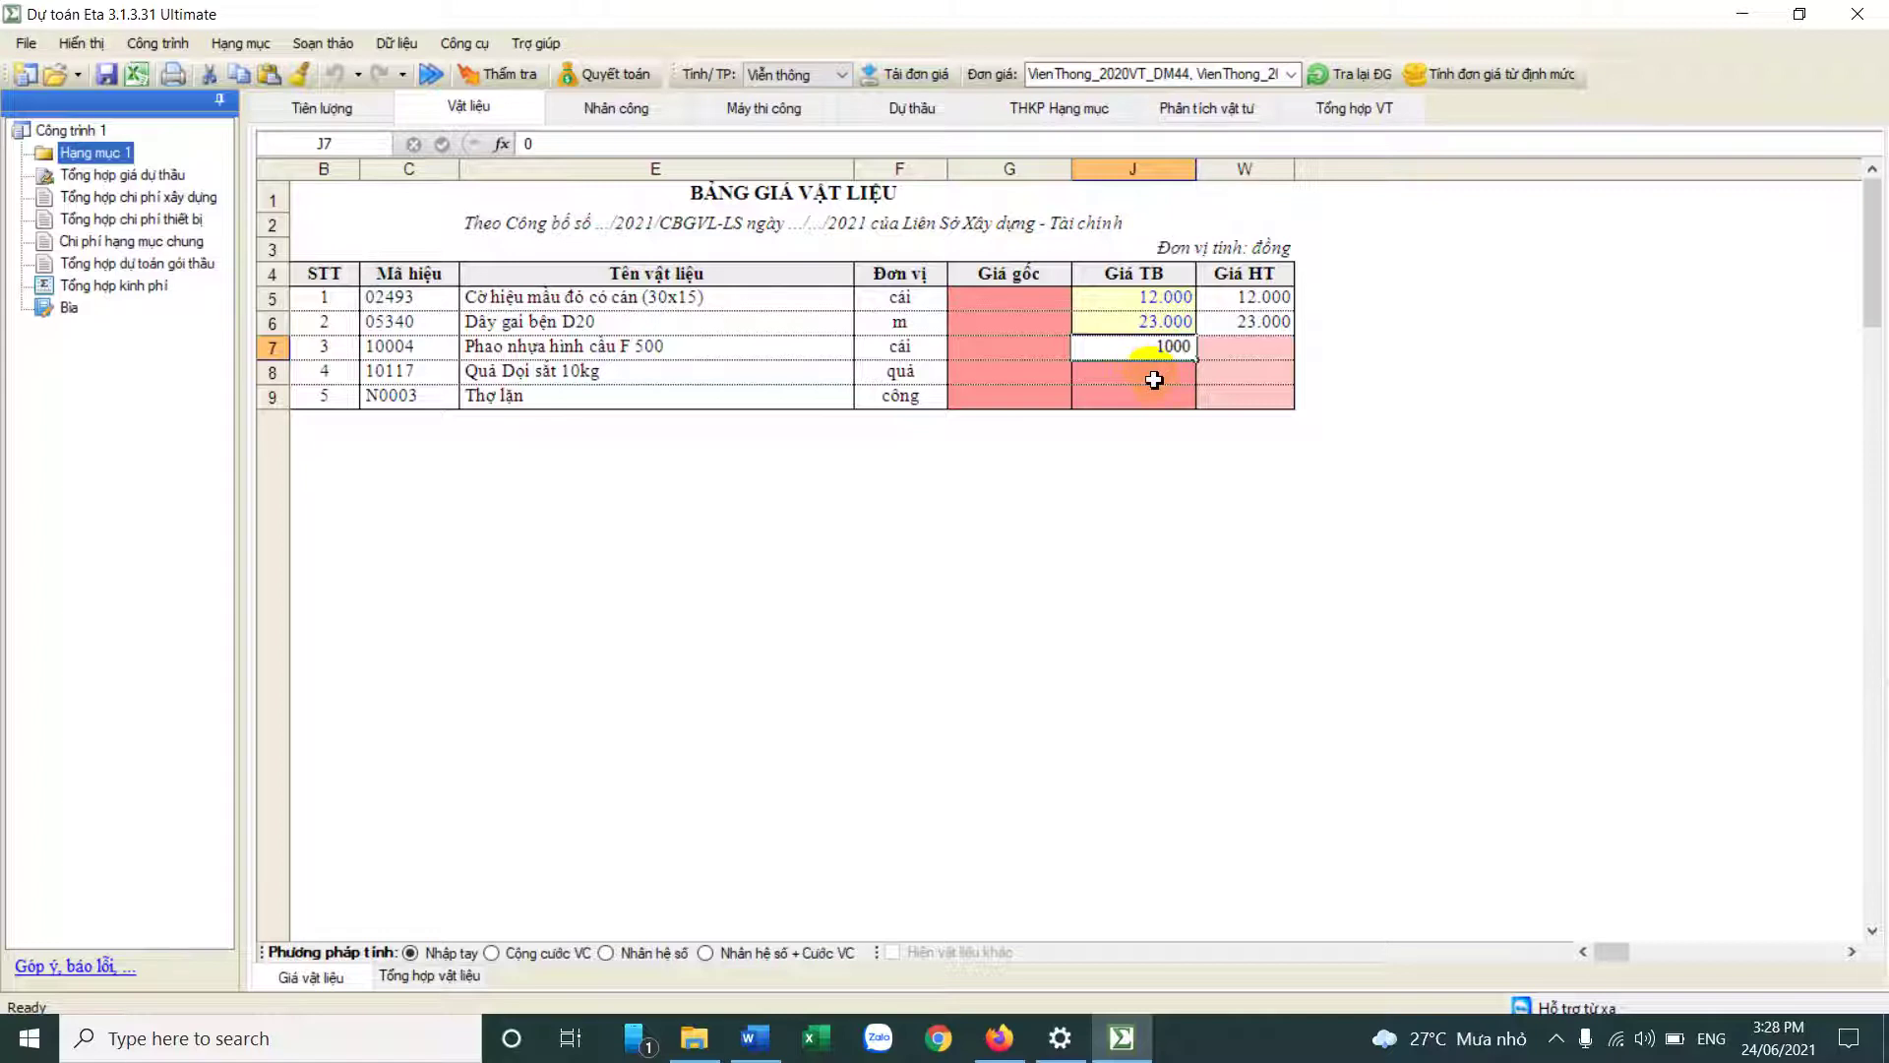
{"action": "key", "text": "Return"}
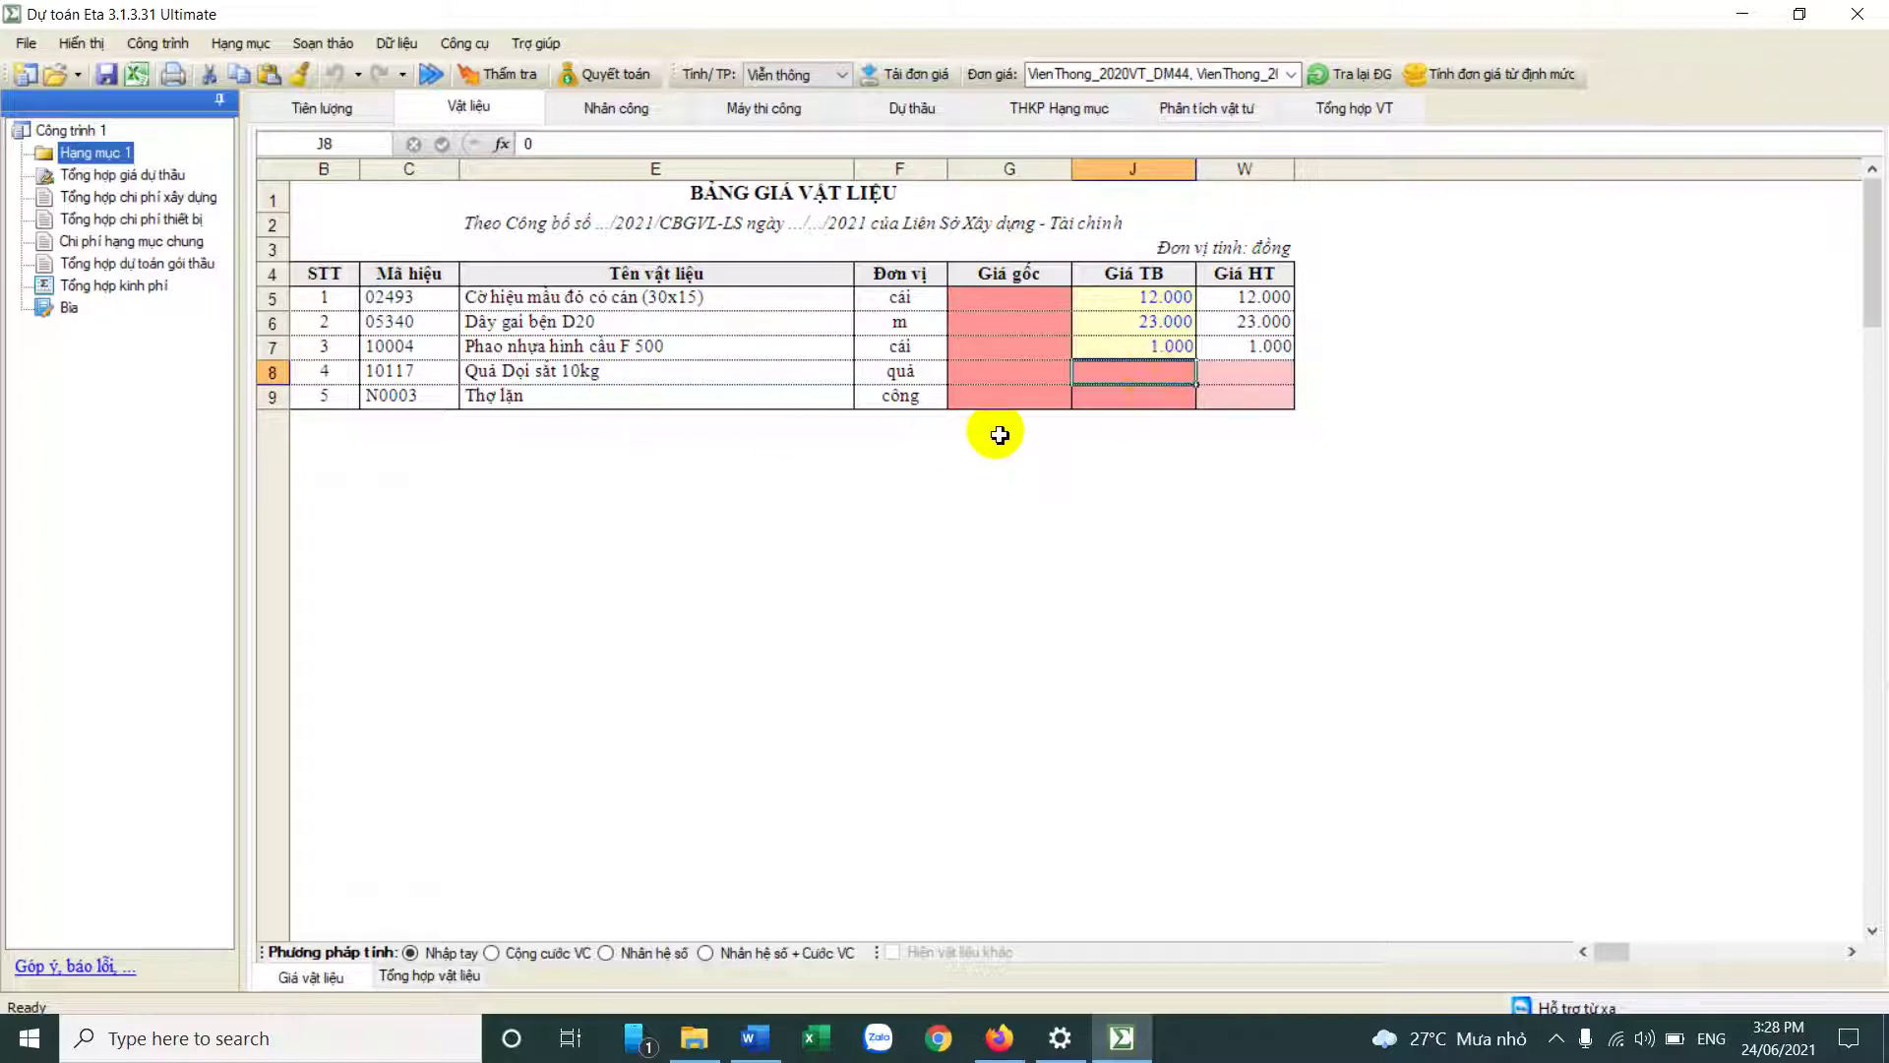
{"action": "type", "text": "34000"}
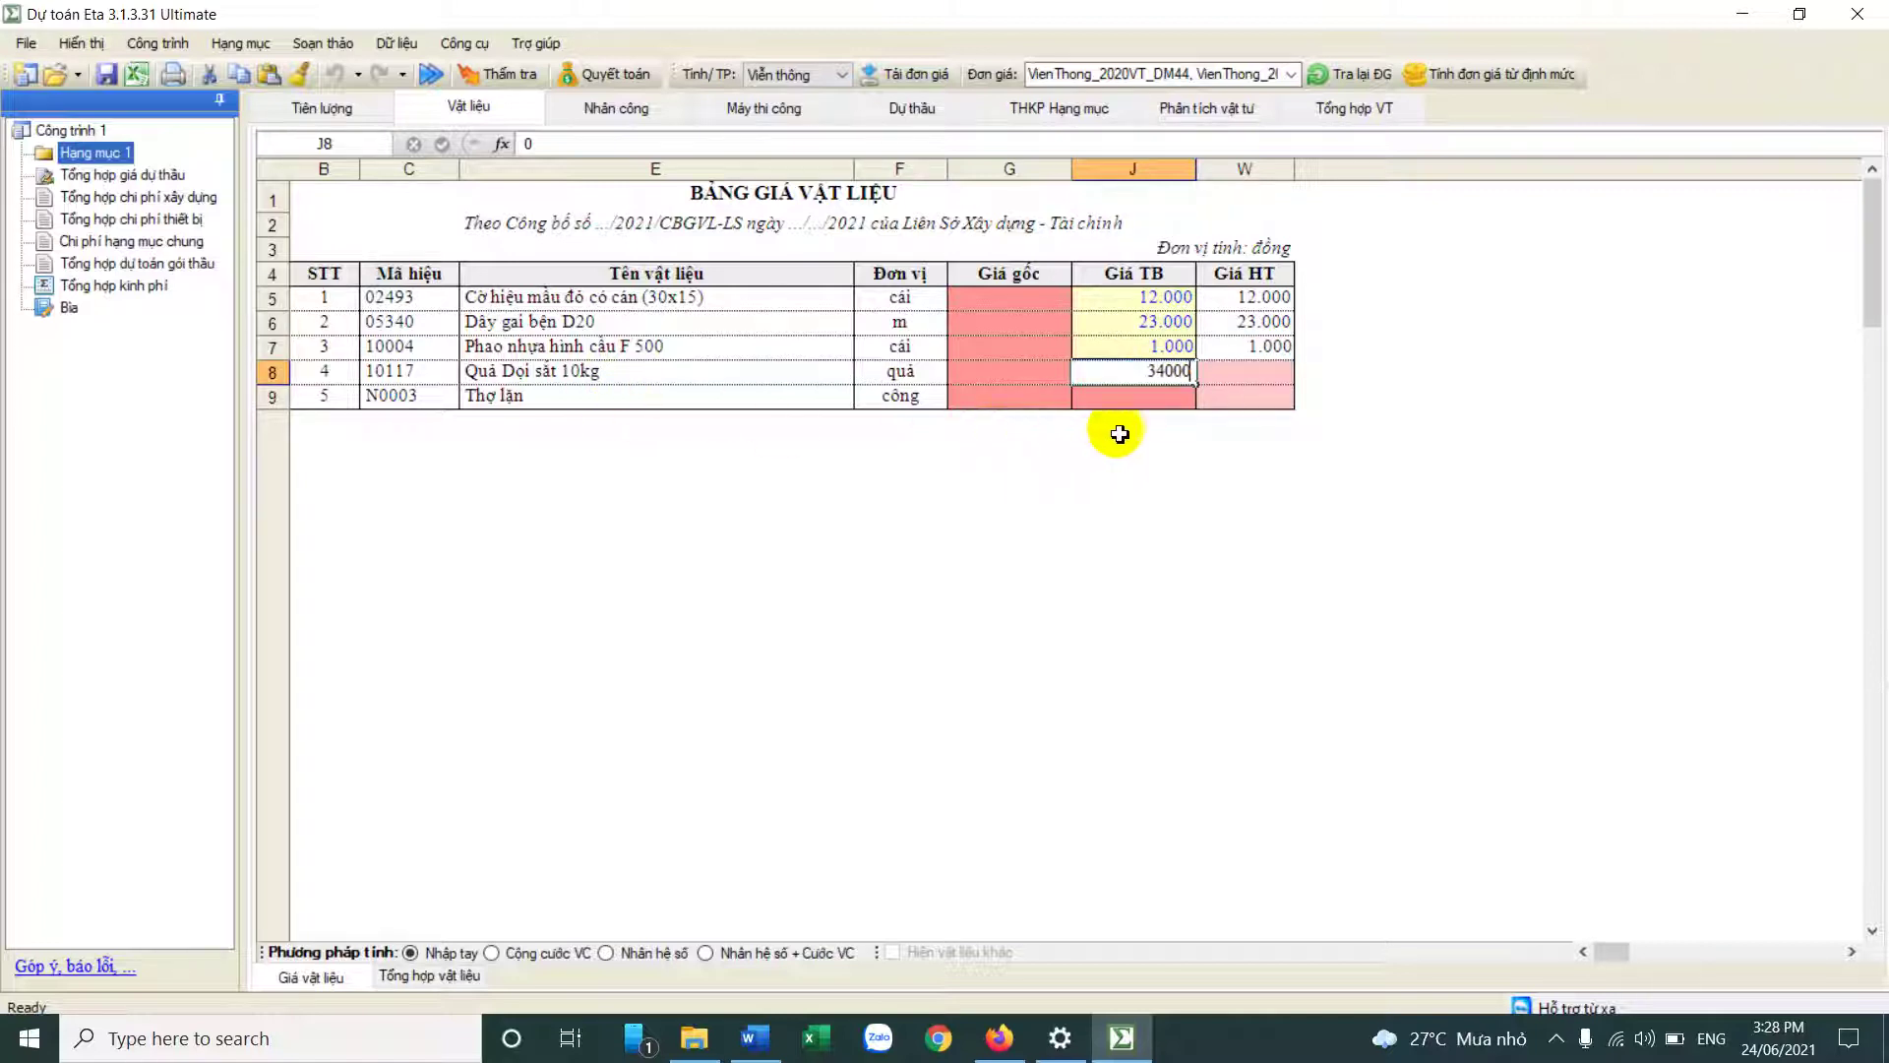
{"action": "key", "text": "Return"}
Step: Copy the Giá TB prices of the first four materials into their Giá gốc cells
{"action": "left_click", "coordinate": [1132, 298]}
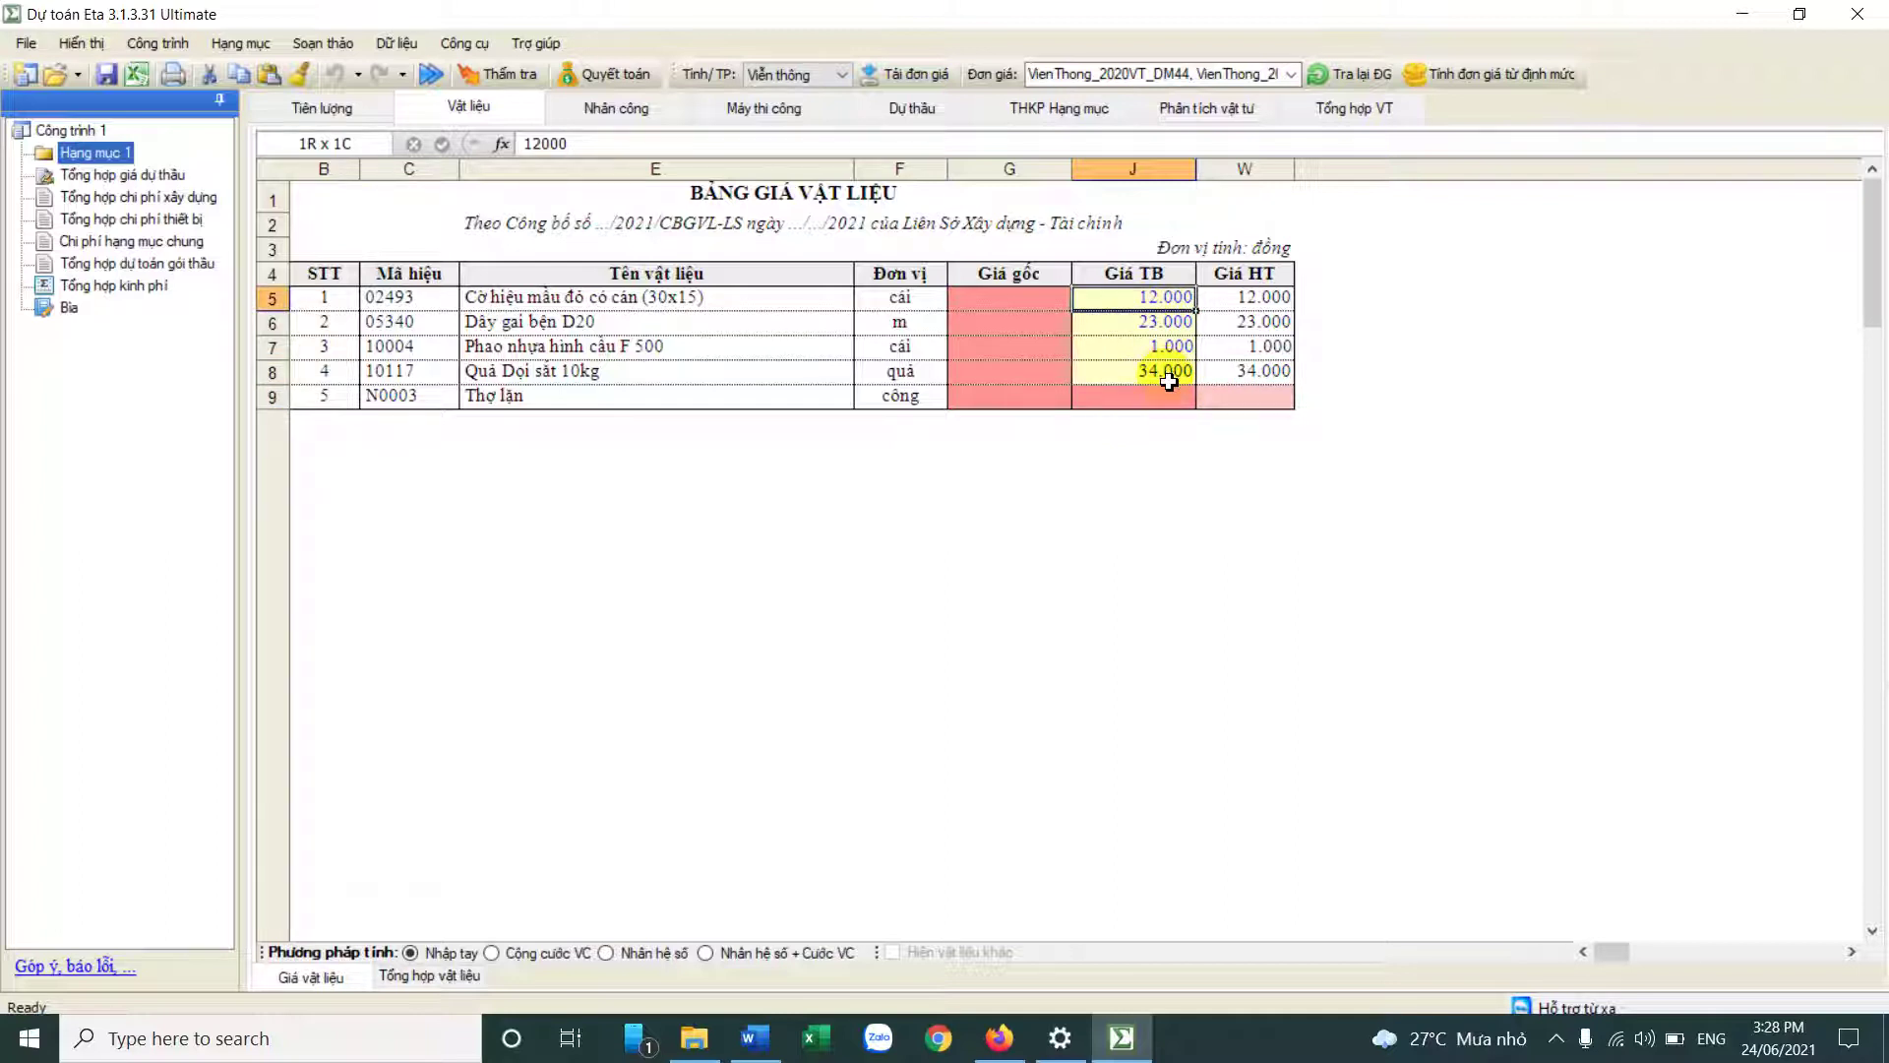
{"action": "left_click", "coordinate": [1161, 305]}
{"action": "left_click_drag", "start_coordinate": [1161, 305], "coordinate": [1176, 374]}
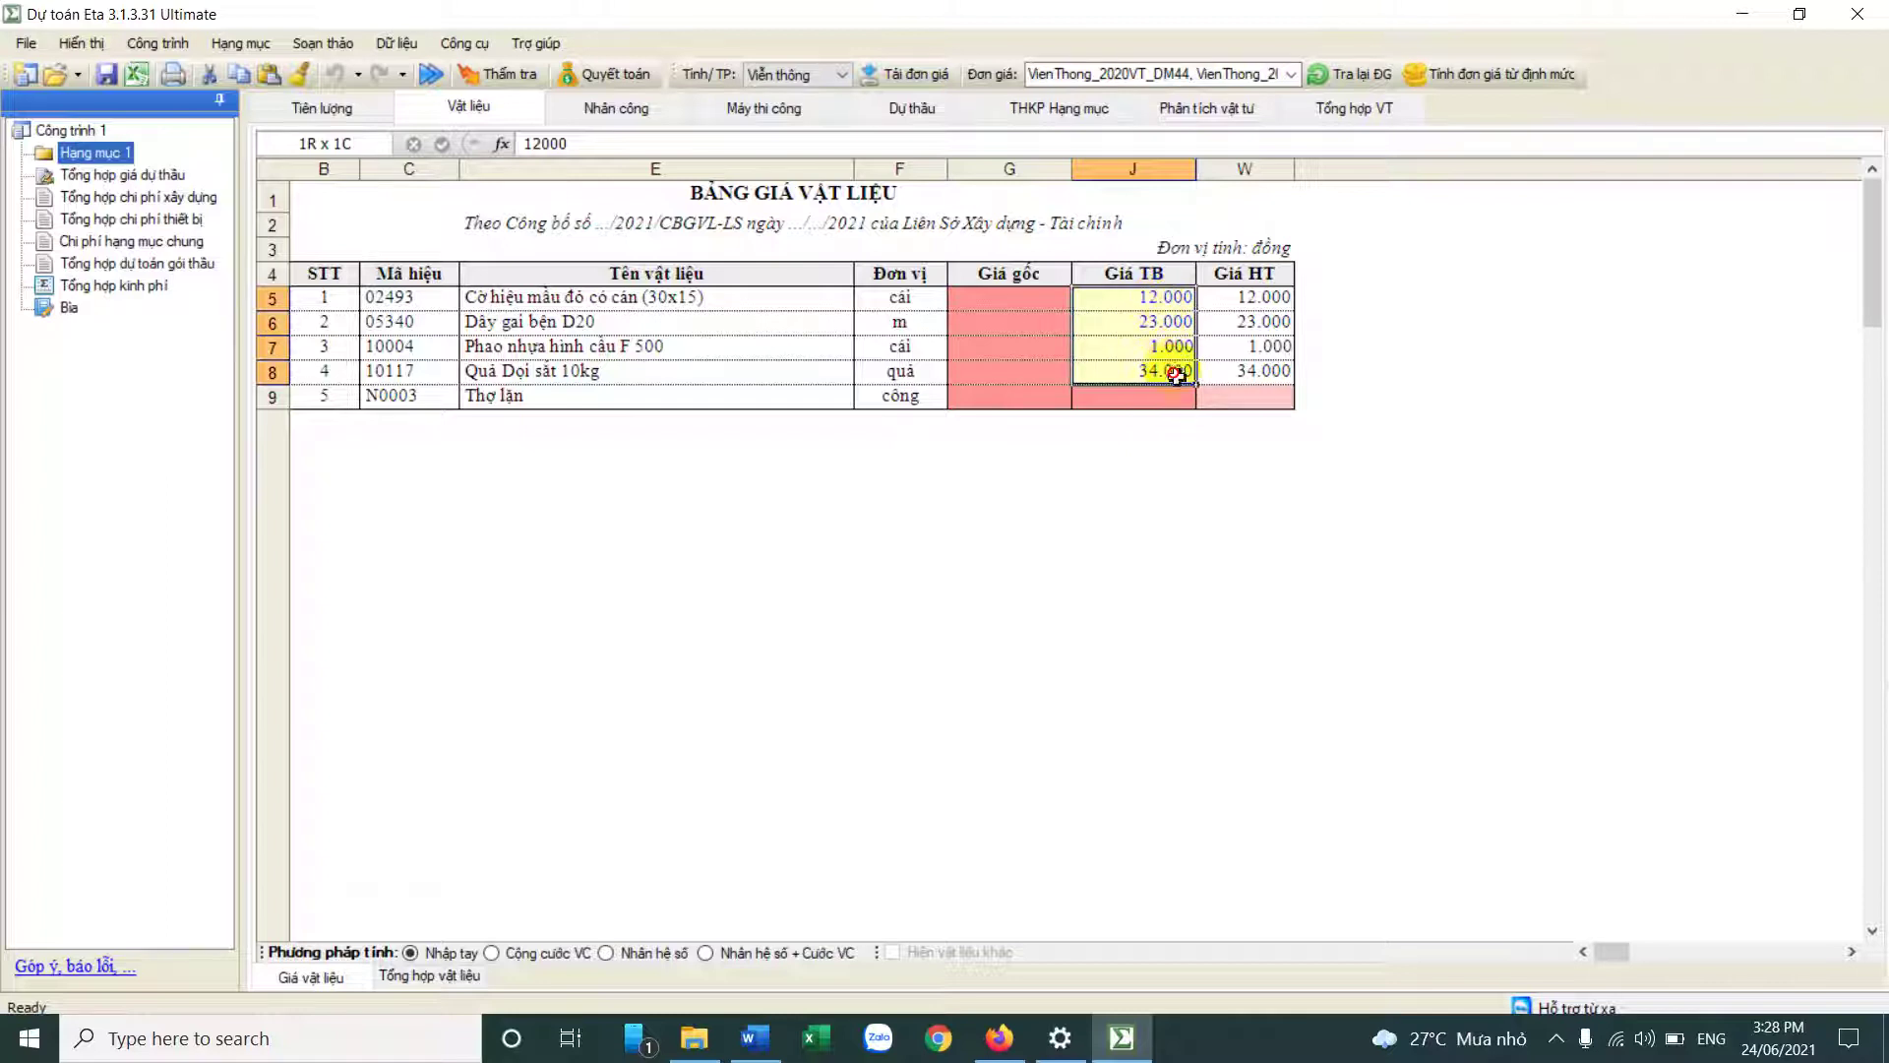
{"action": "right_click", "coordinate": [1174, 371]}
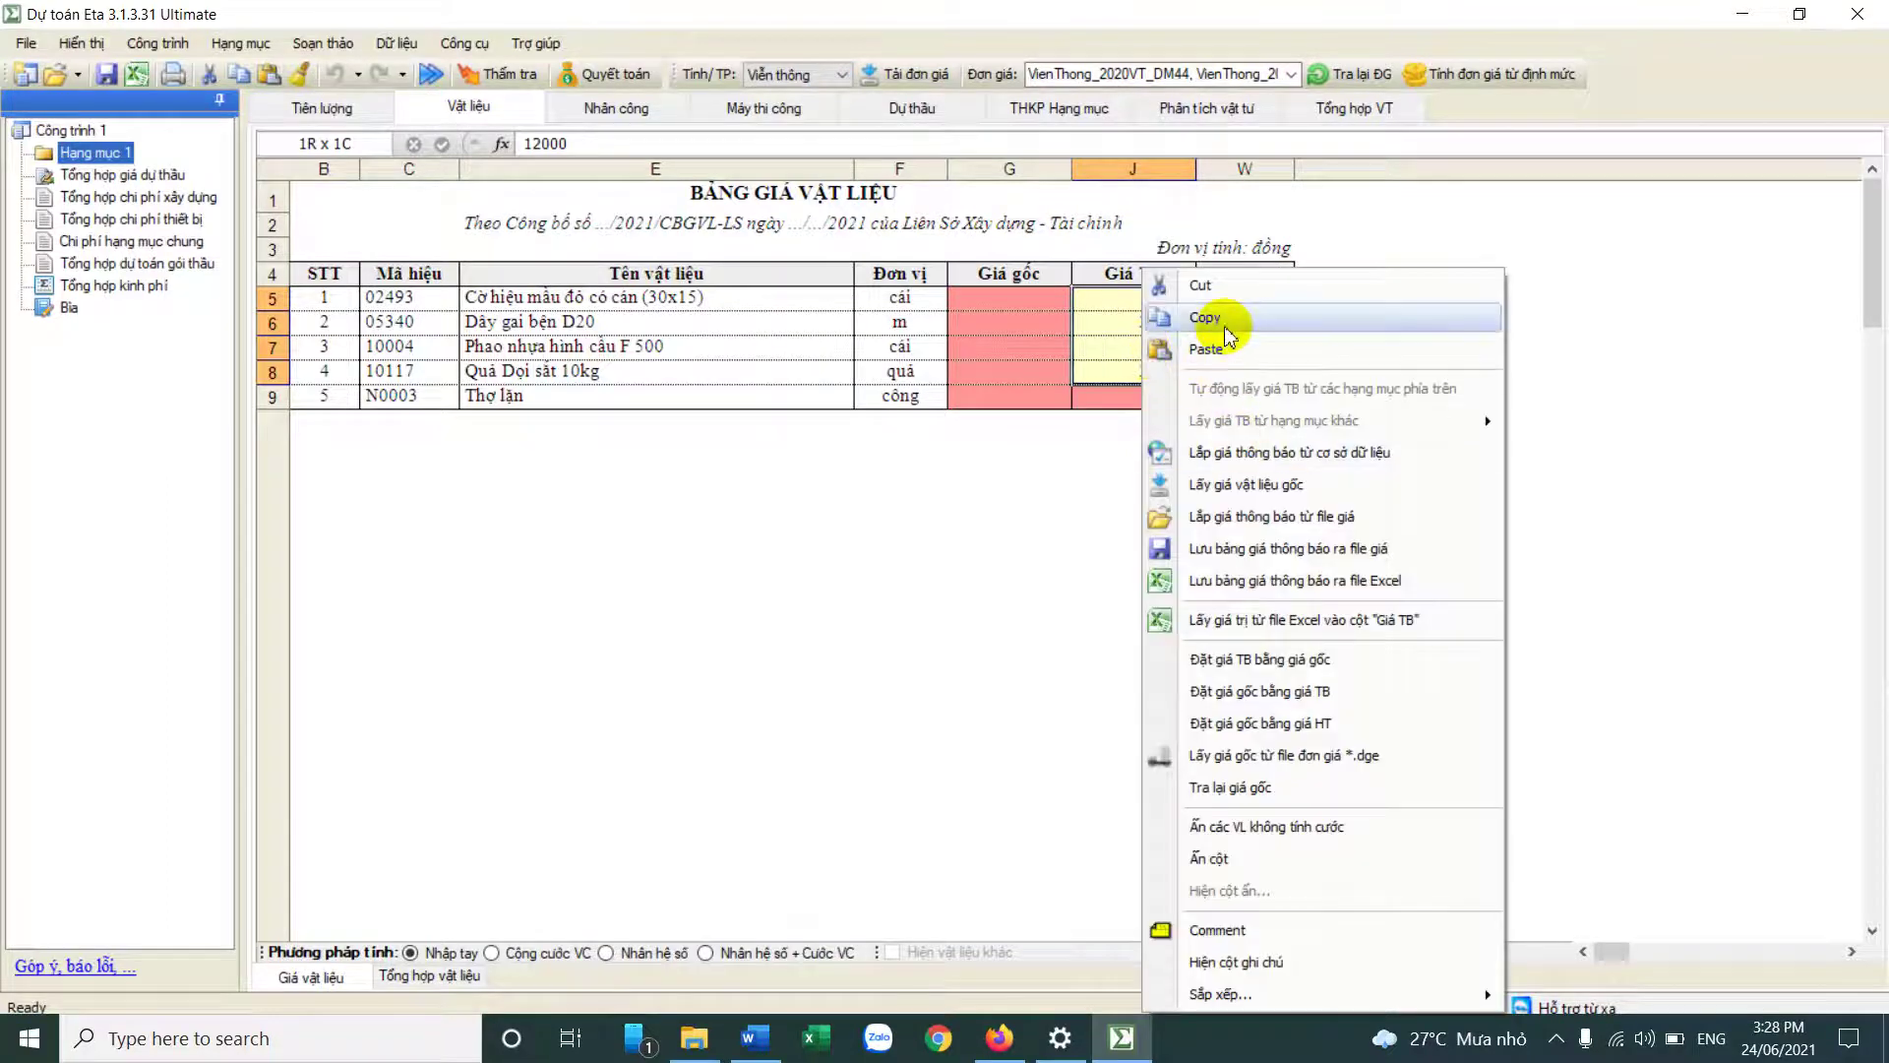
{"action": "left_click", "coordinate": [1166, 308]}
{"action": "left_click", "coordinate": [1033, 303]}
{"action": "right_click", "coordinate": [1034, 303]}
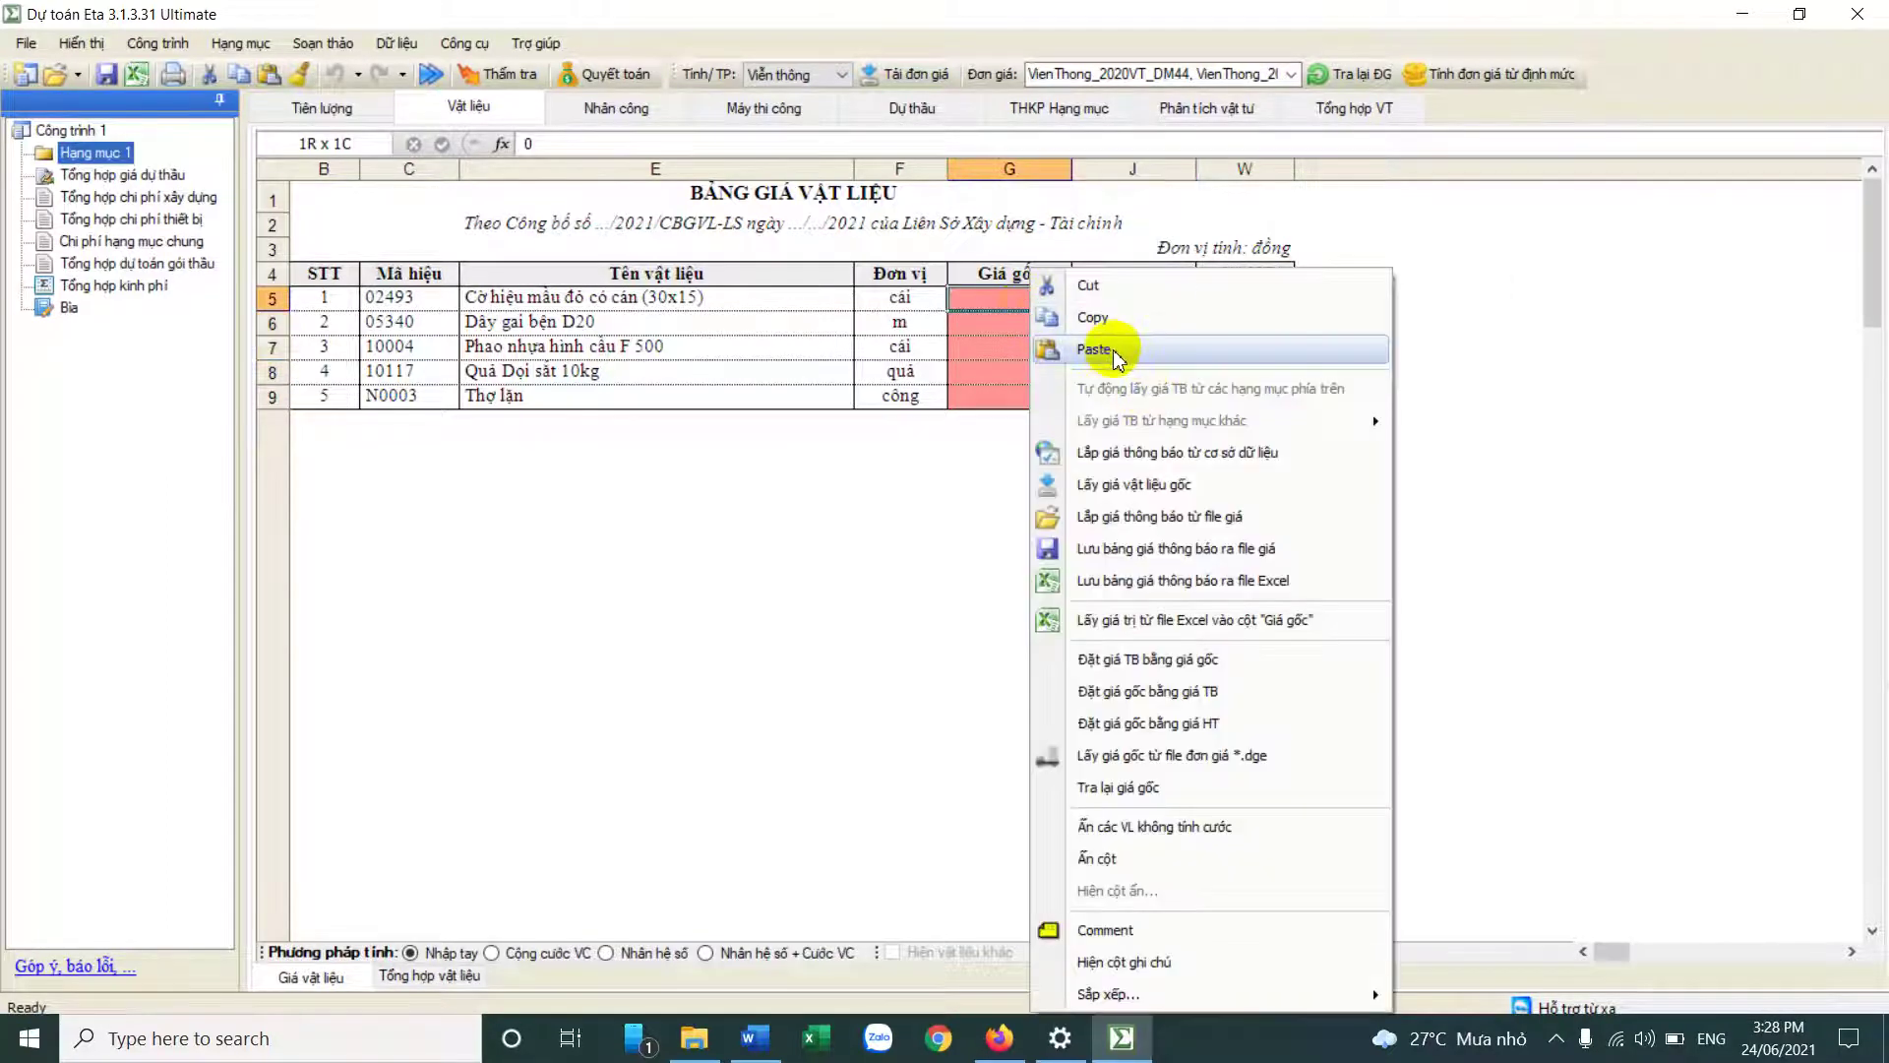
{"action": "left_click", "coordinate": [1117, 330]}
{"action": "left_click", "coordinate": [1142, 372]}
{"action": "left_click", "coordinate": [1146, 299]}
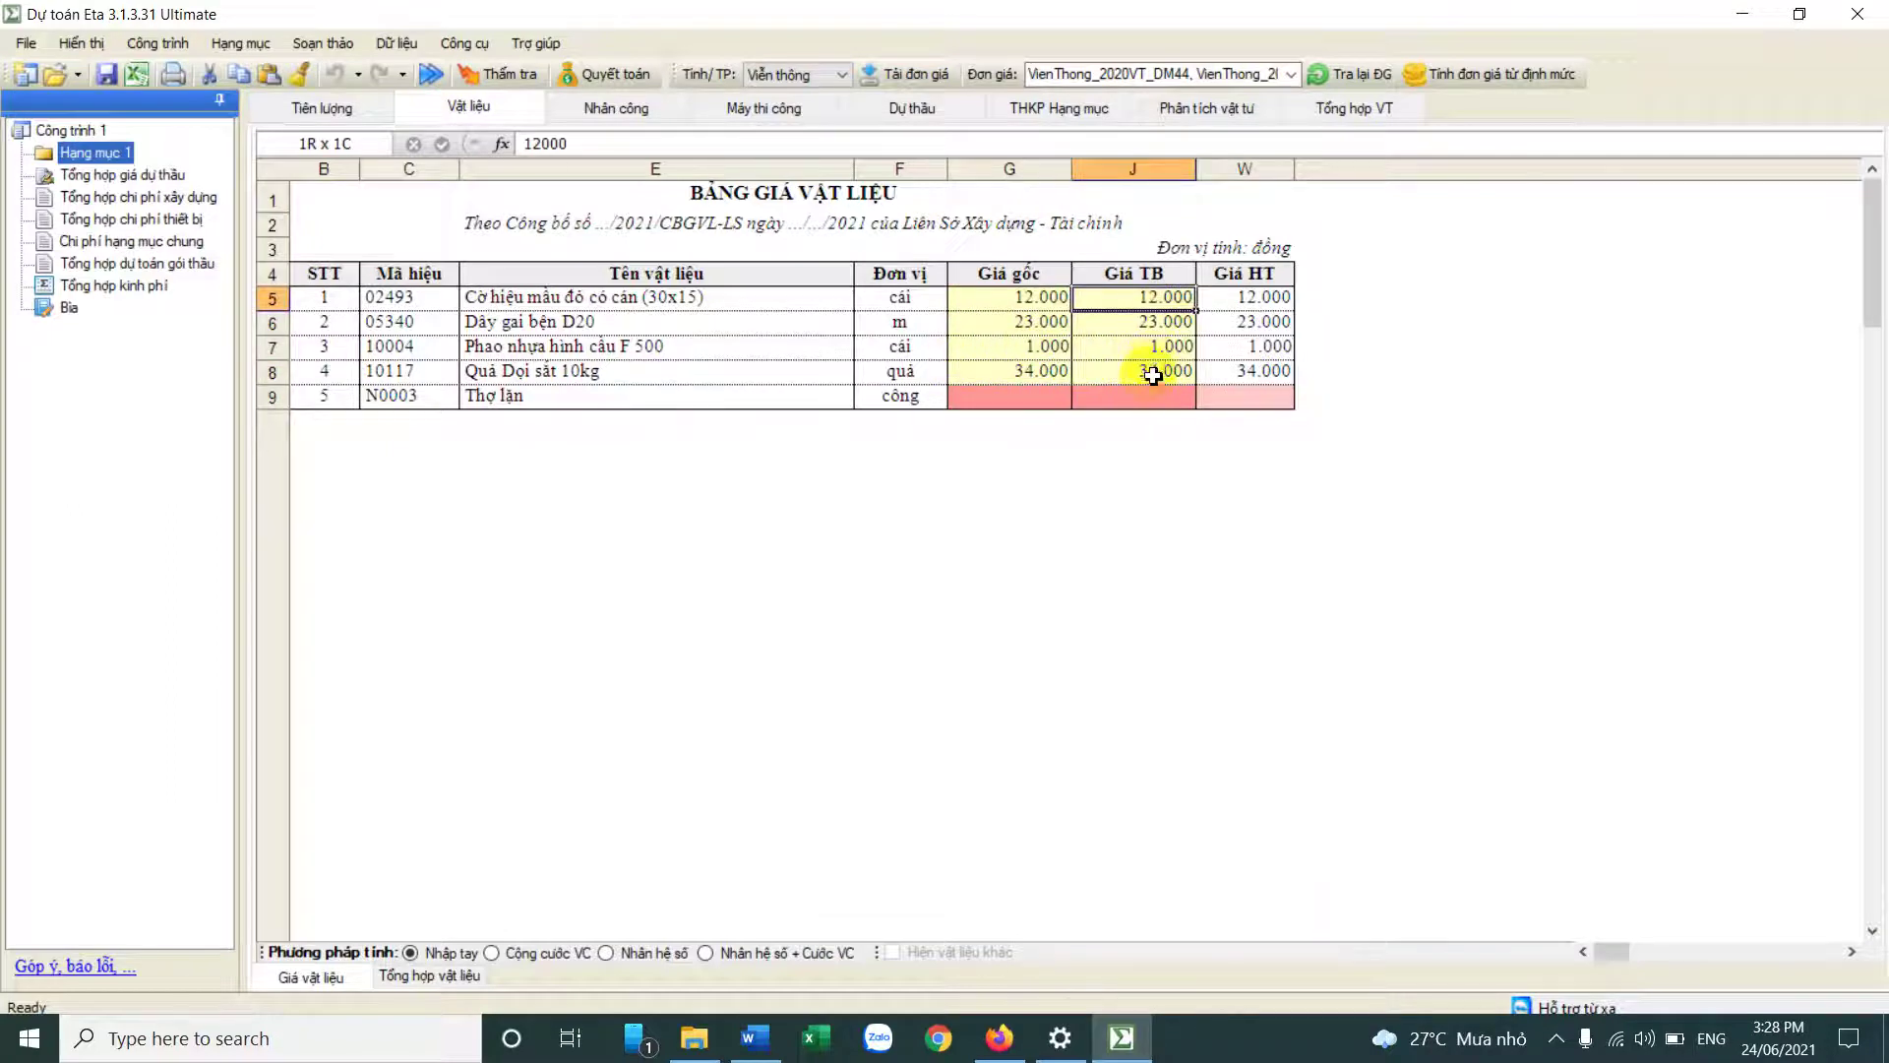
Step: Review the material summary and price difference table, comparing quantities and prices with the material price table
{"action": "left_click", "coordinate": [433, 975]}
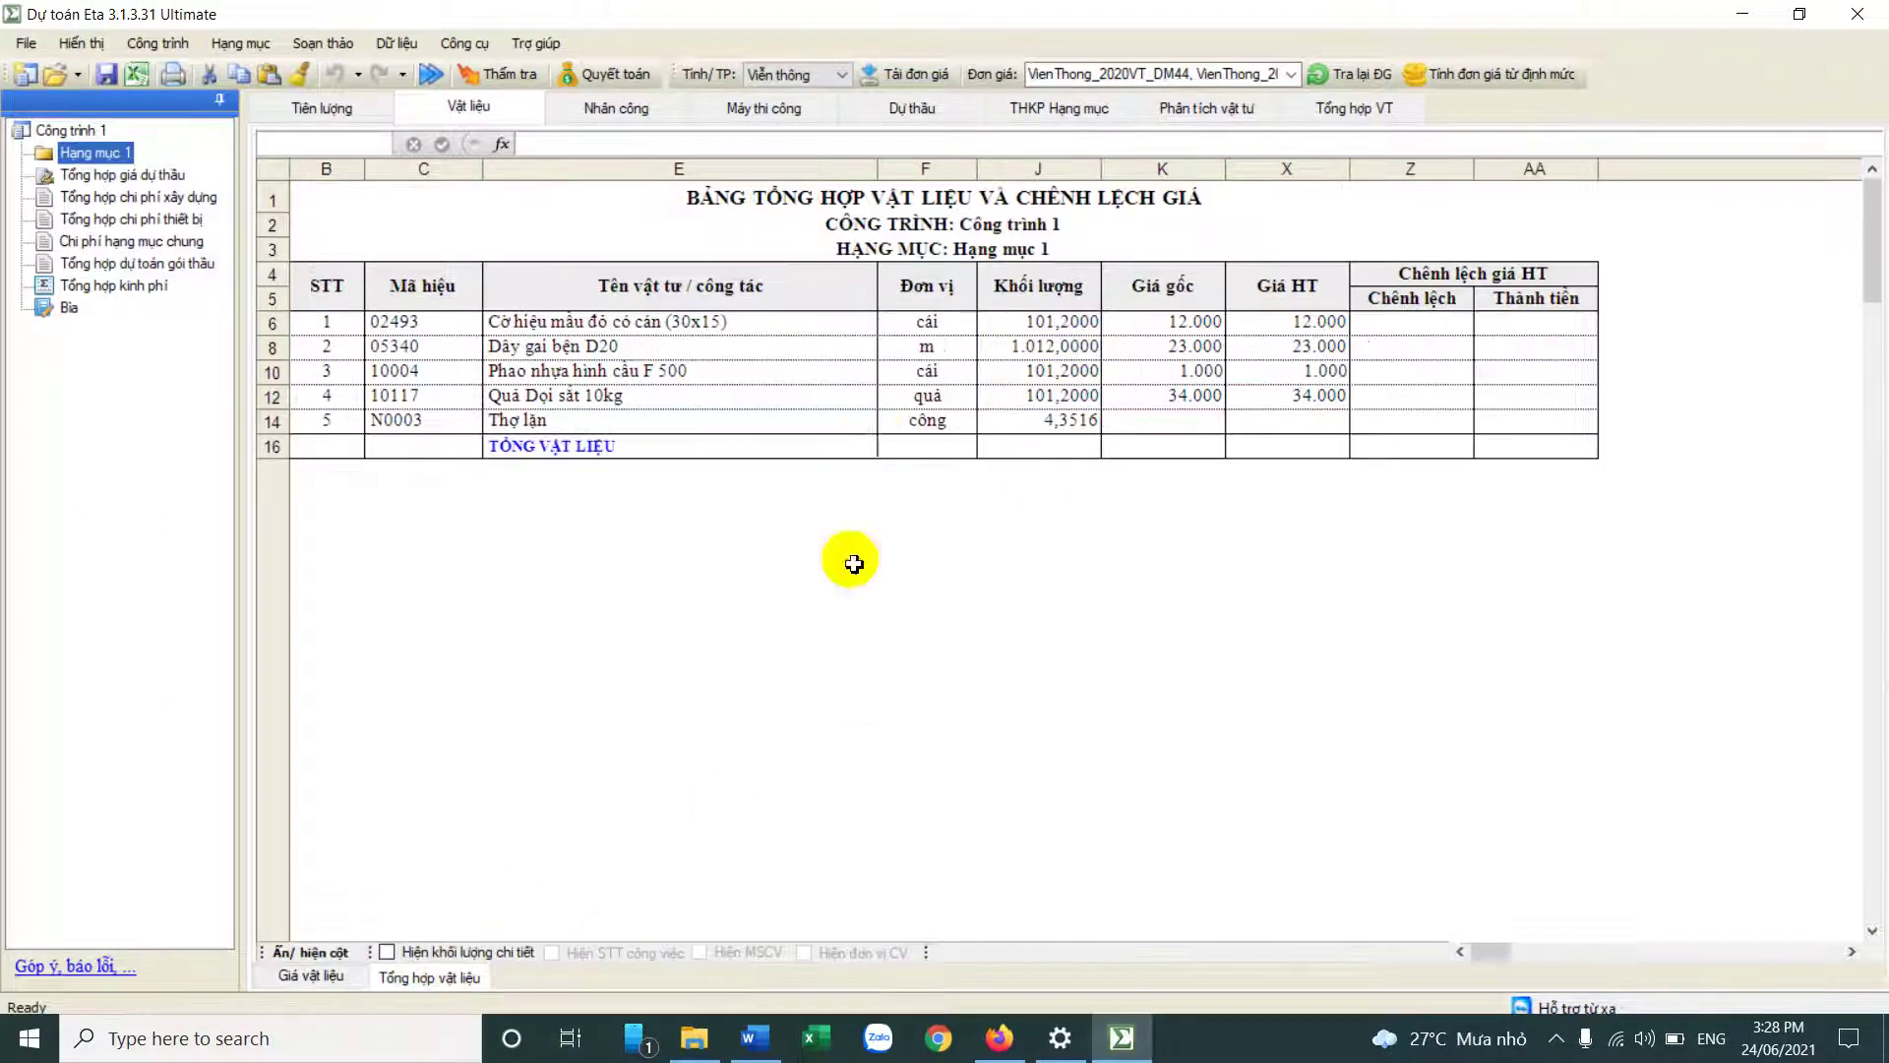
{"action": "left_click_drag", "start_coordinate": [551, 330], "coordinate": [1474, 434]}
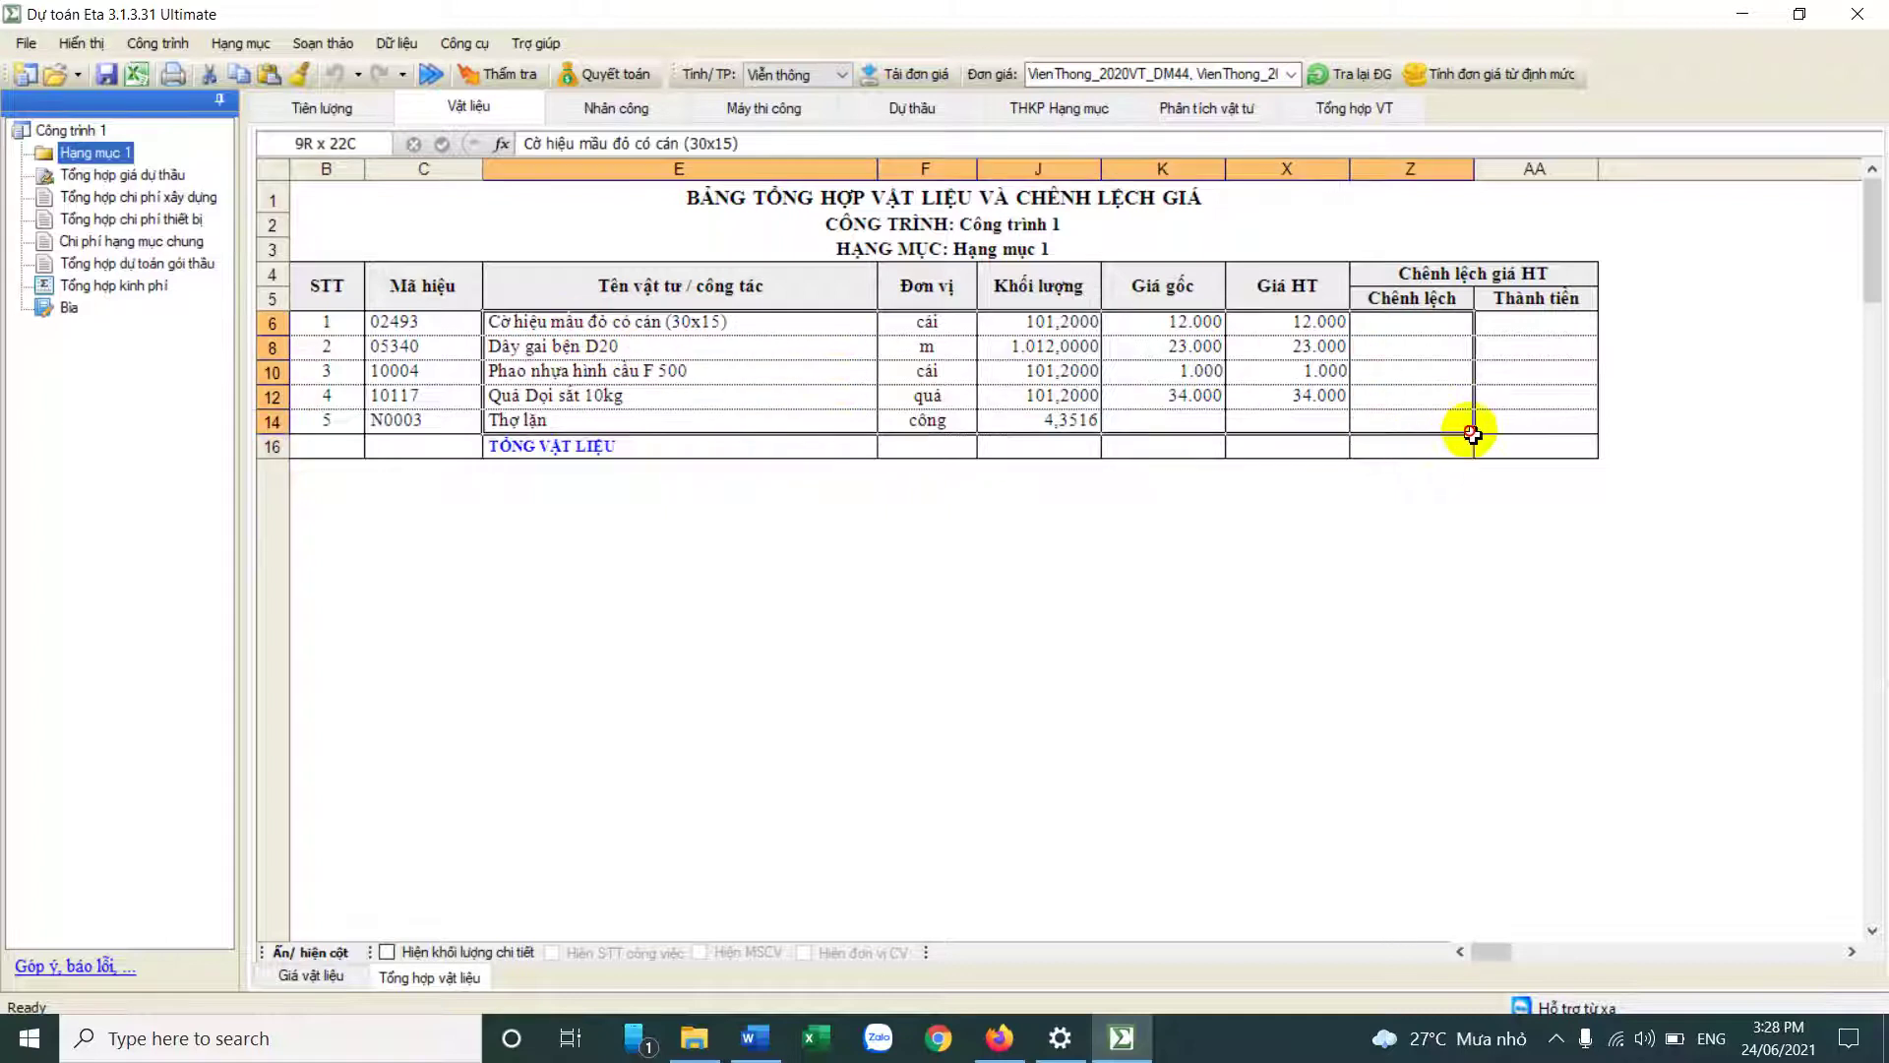
{"action": "left_click", "coordinate": [296, 976]}
{"action": "left_click", "coordinate": [1136, 370]}
{"action": "left_click", "coordinate": [425, 977]}
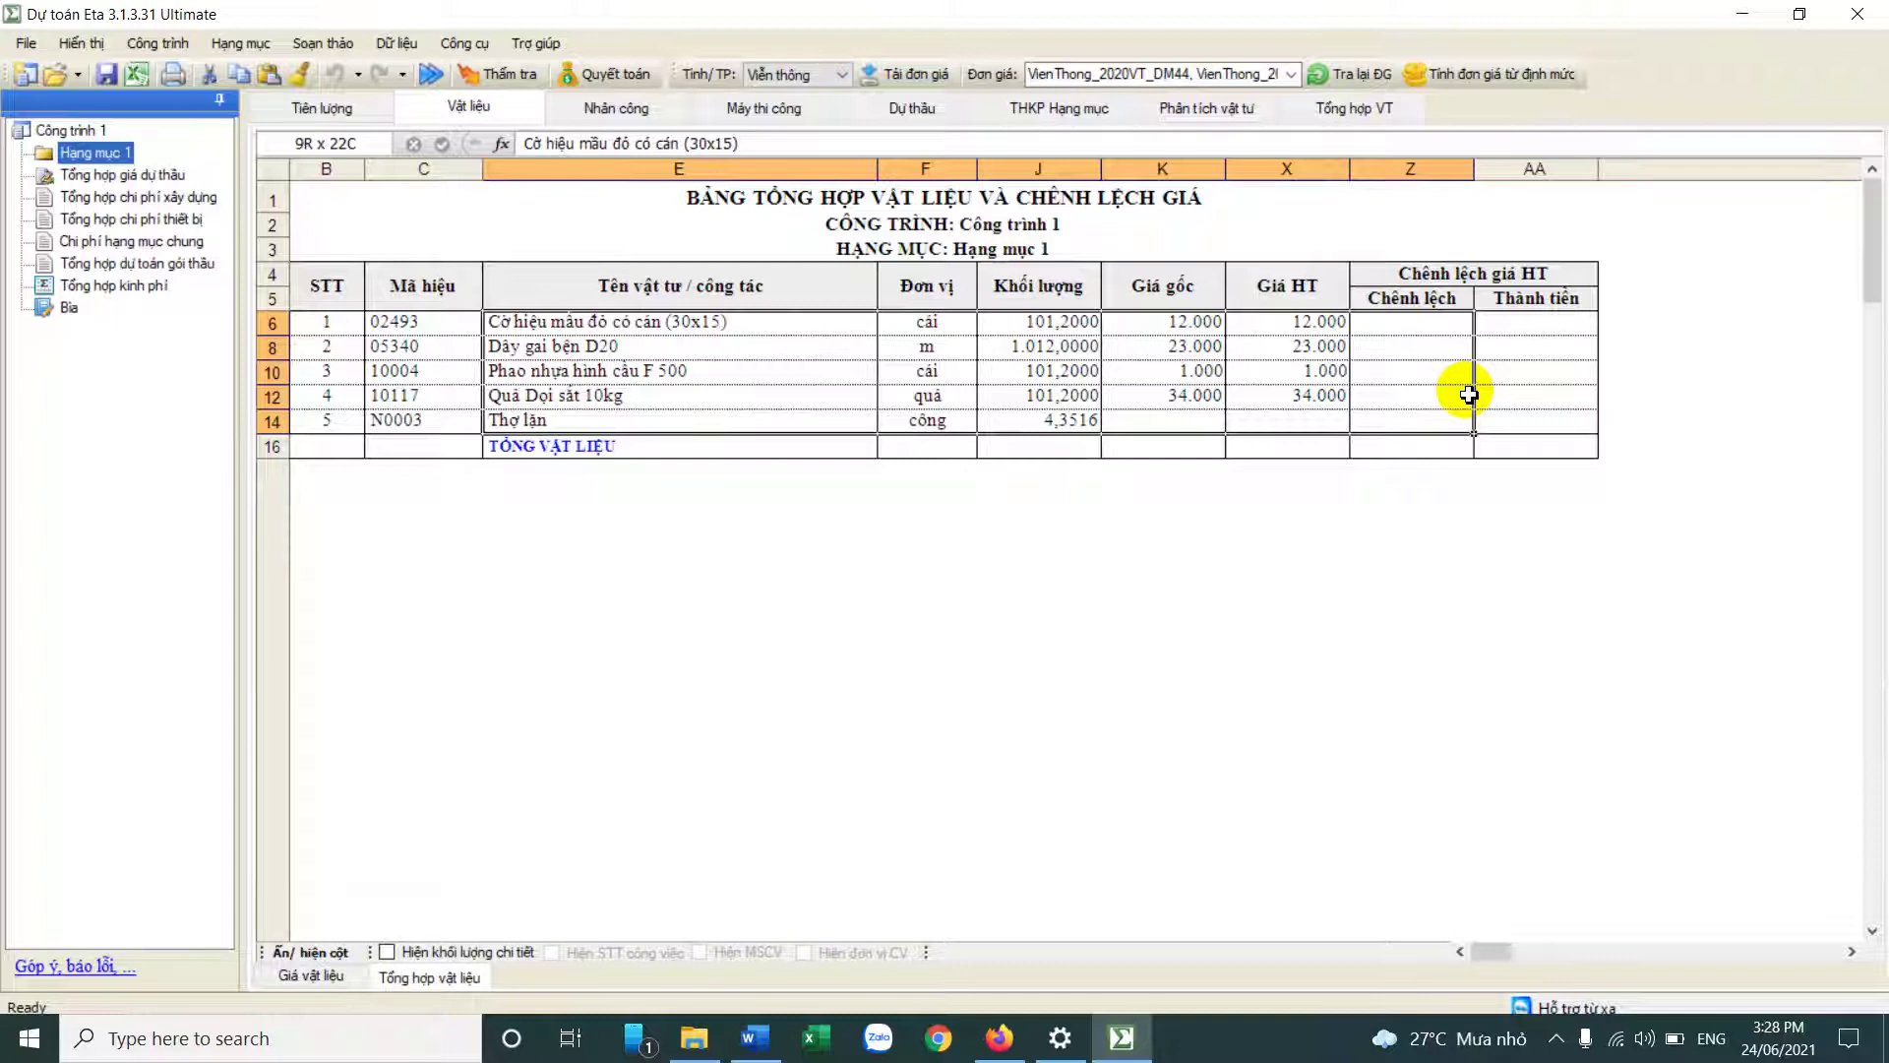
{"action": "left_click", "coordinate": [793, 395]}
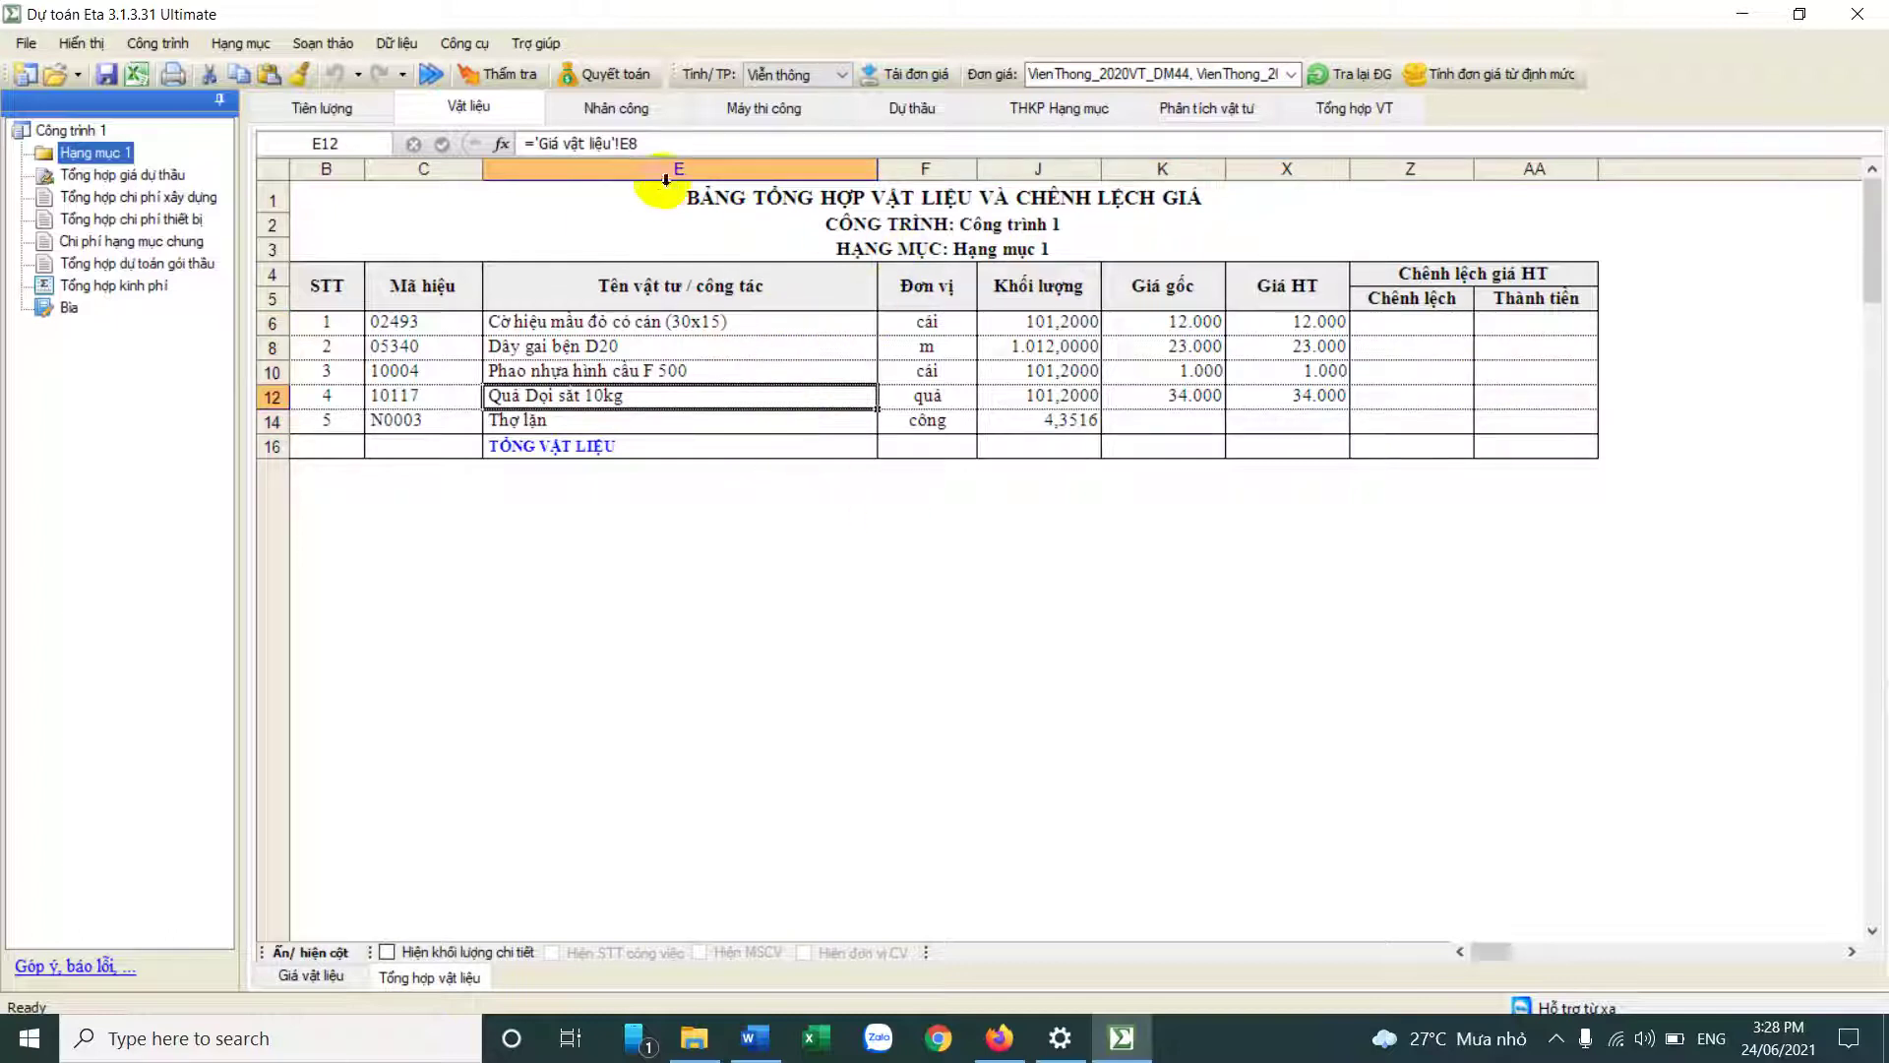
Step: Open the labour price table and examine its labour grades, price columns and the separate labour price calculation sheet
{"action": "left_click", "coordinate": [616, 108]}
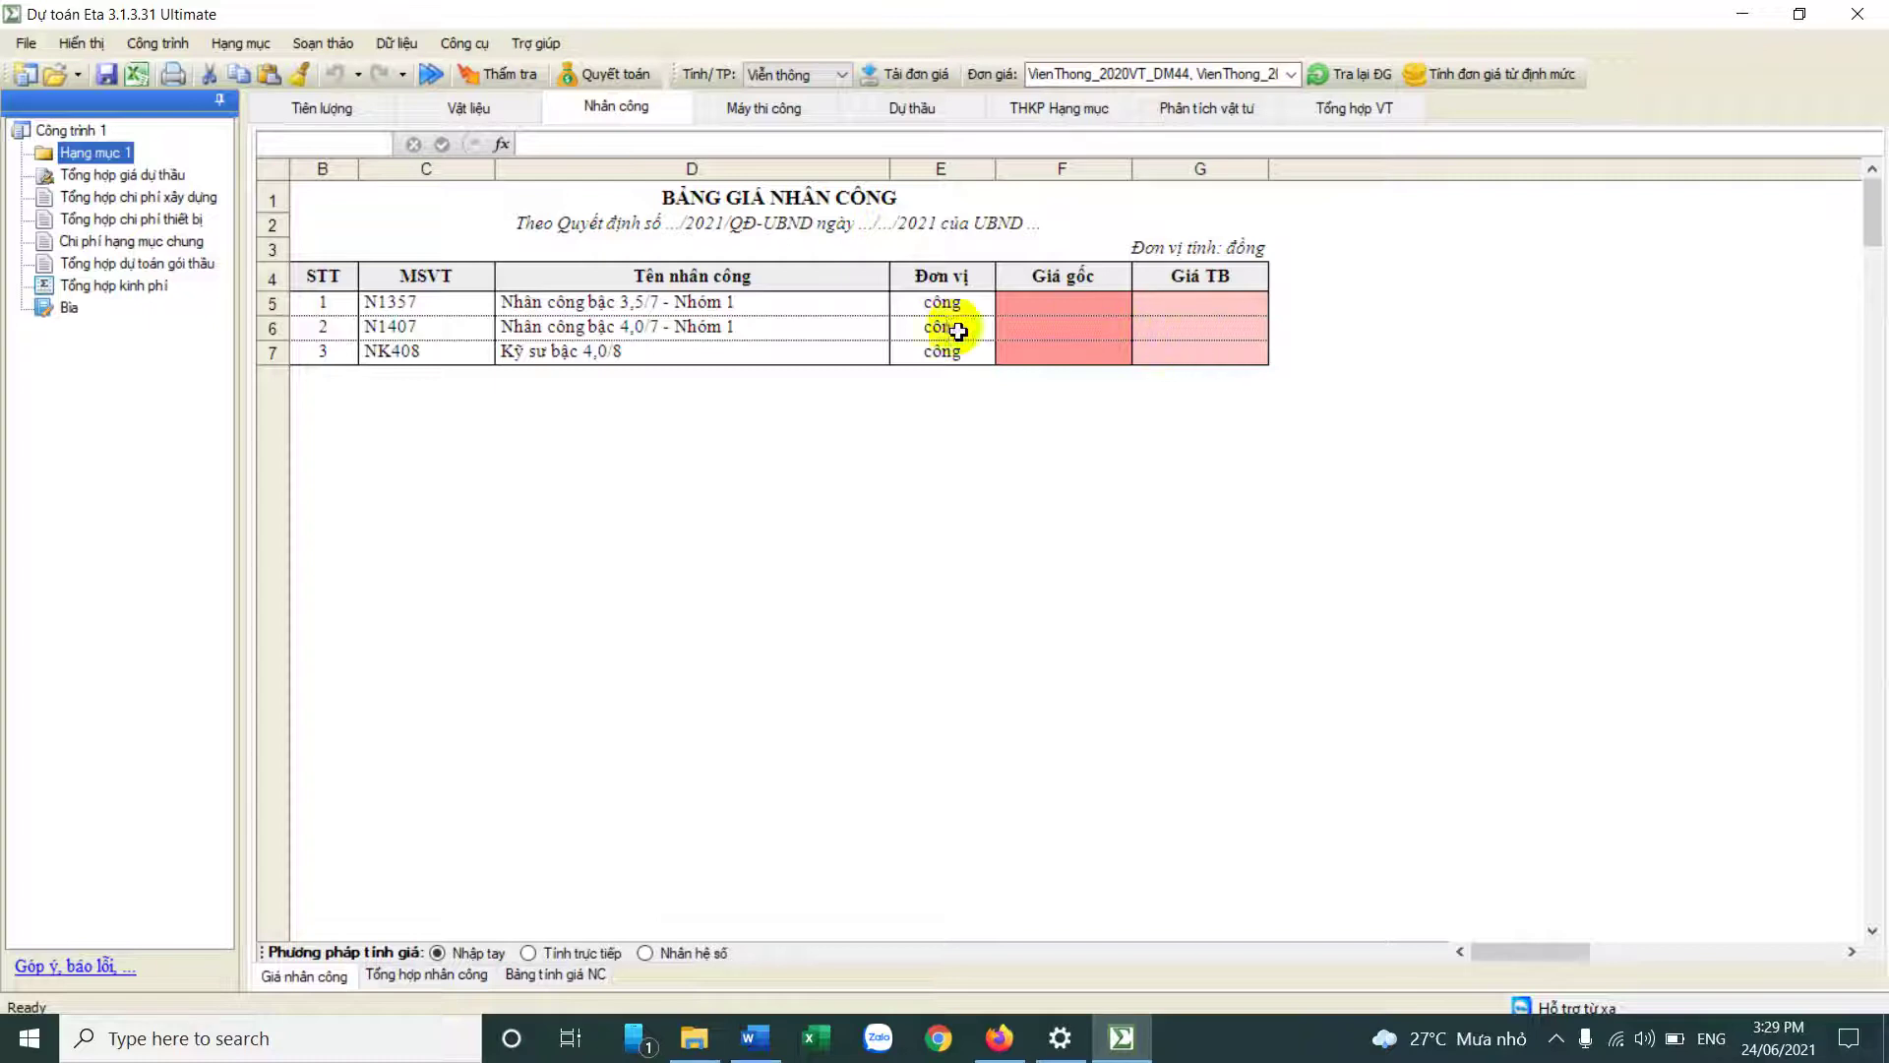
{"action": "left_click_drag", "start_coordinate": [1197, 303], "coordinate": [1148, 337]}
{"action": "left_click", "coordinate": [1196, 327]}
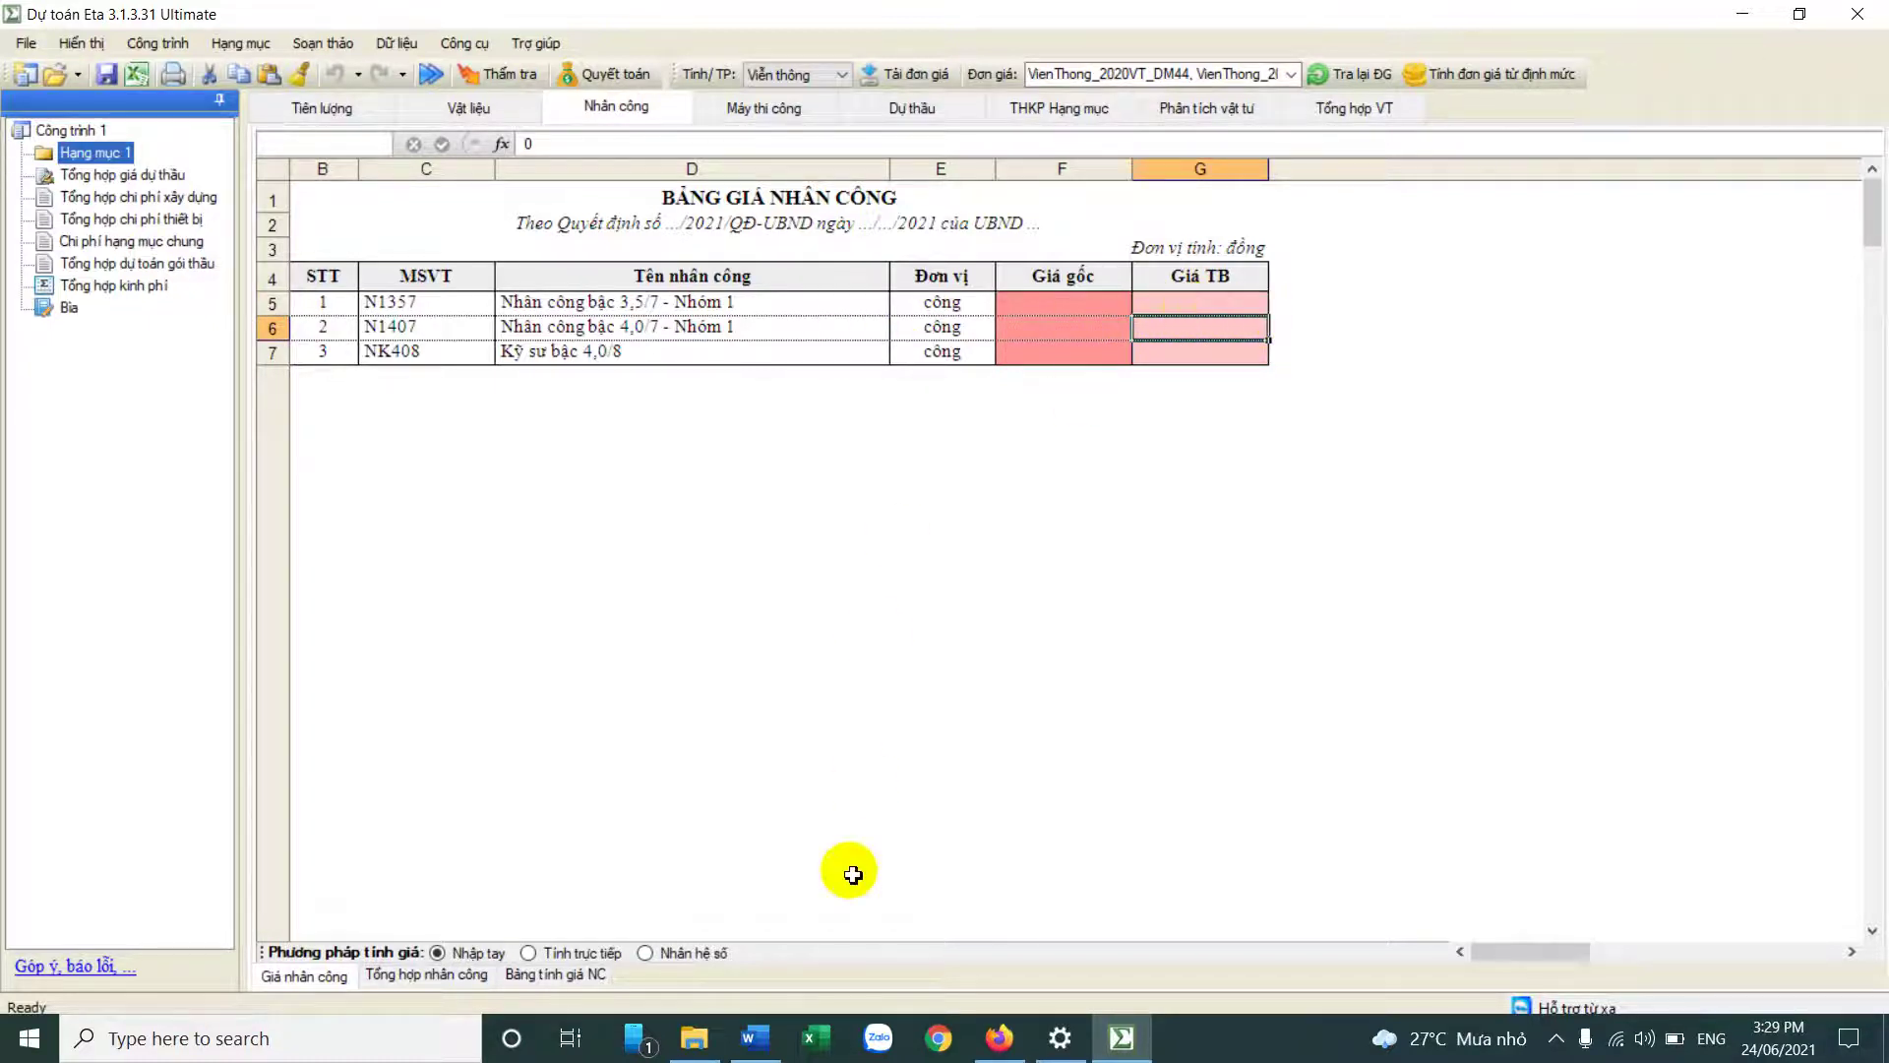
{"action": "left_click", "coordinate": [557, 978]}
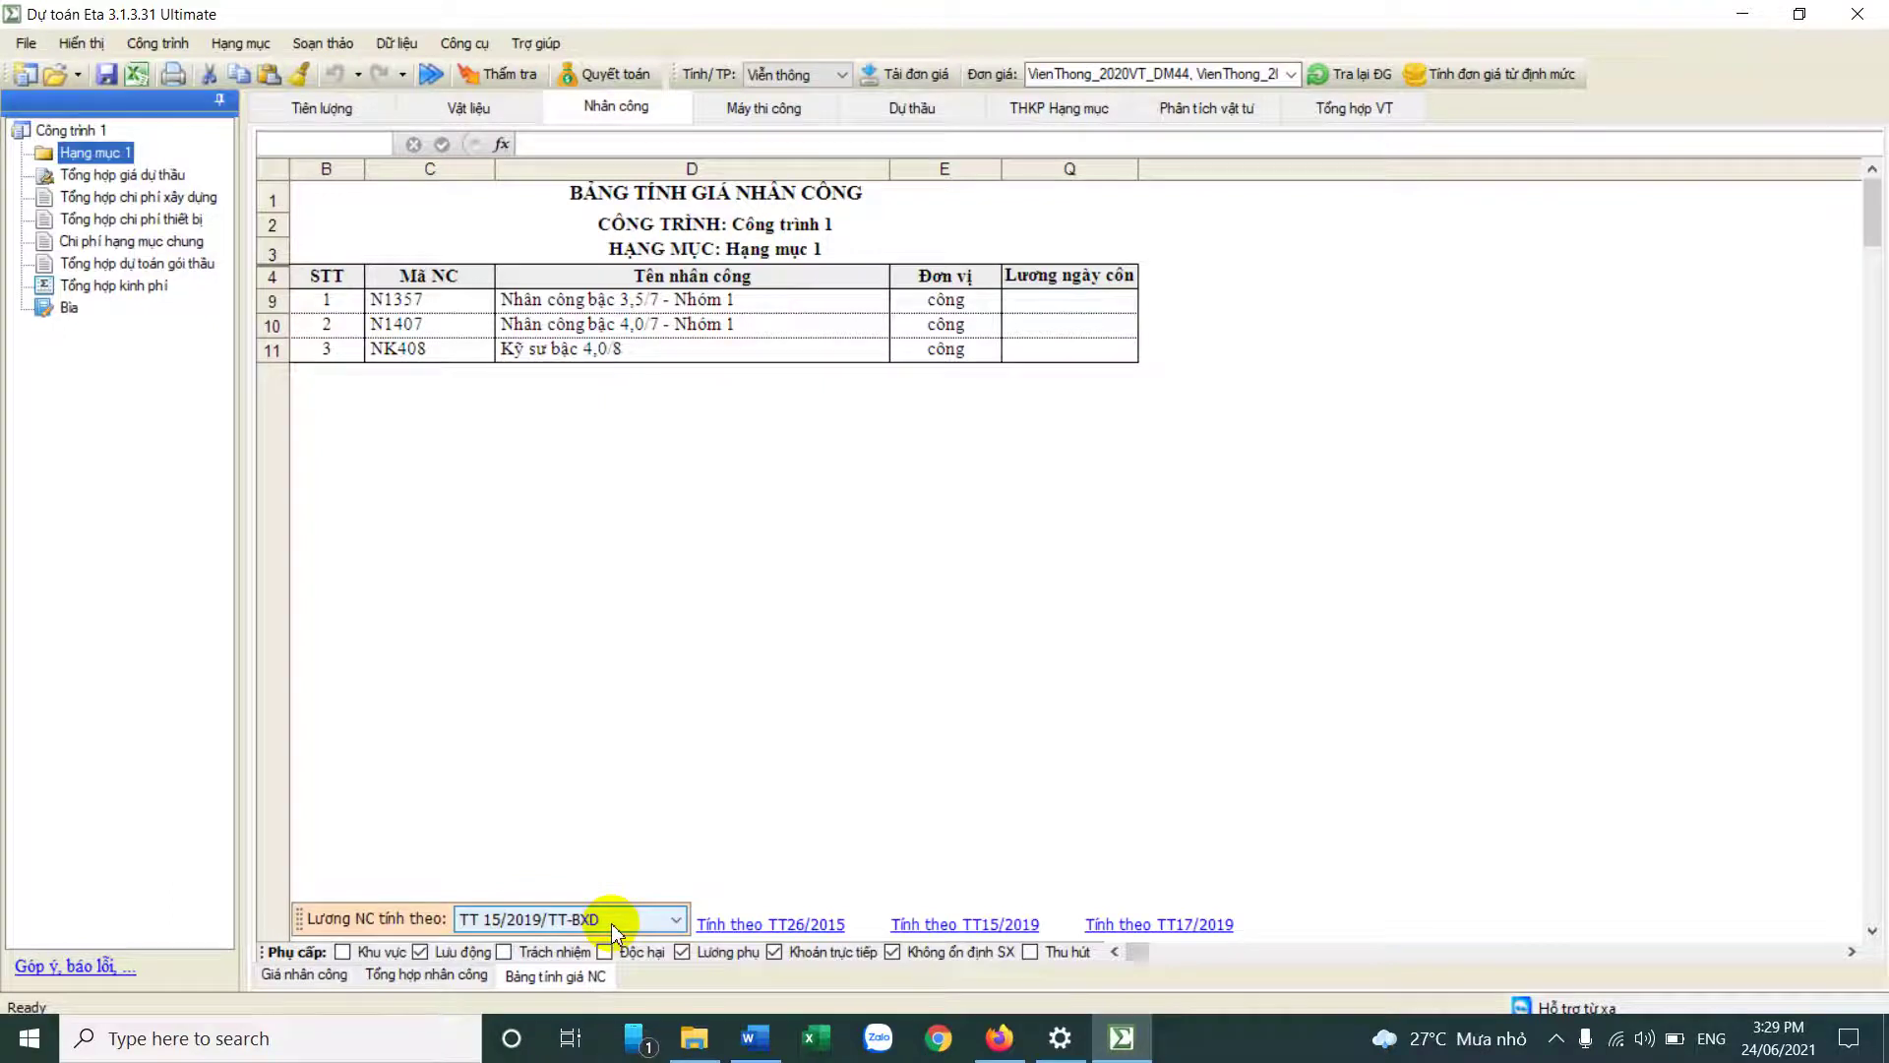
{"action": "left_click", "coordinate": [332, 977]}
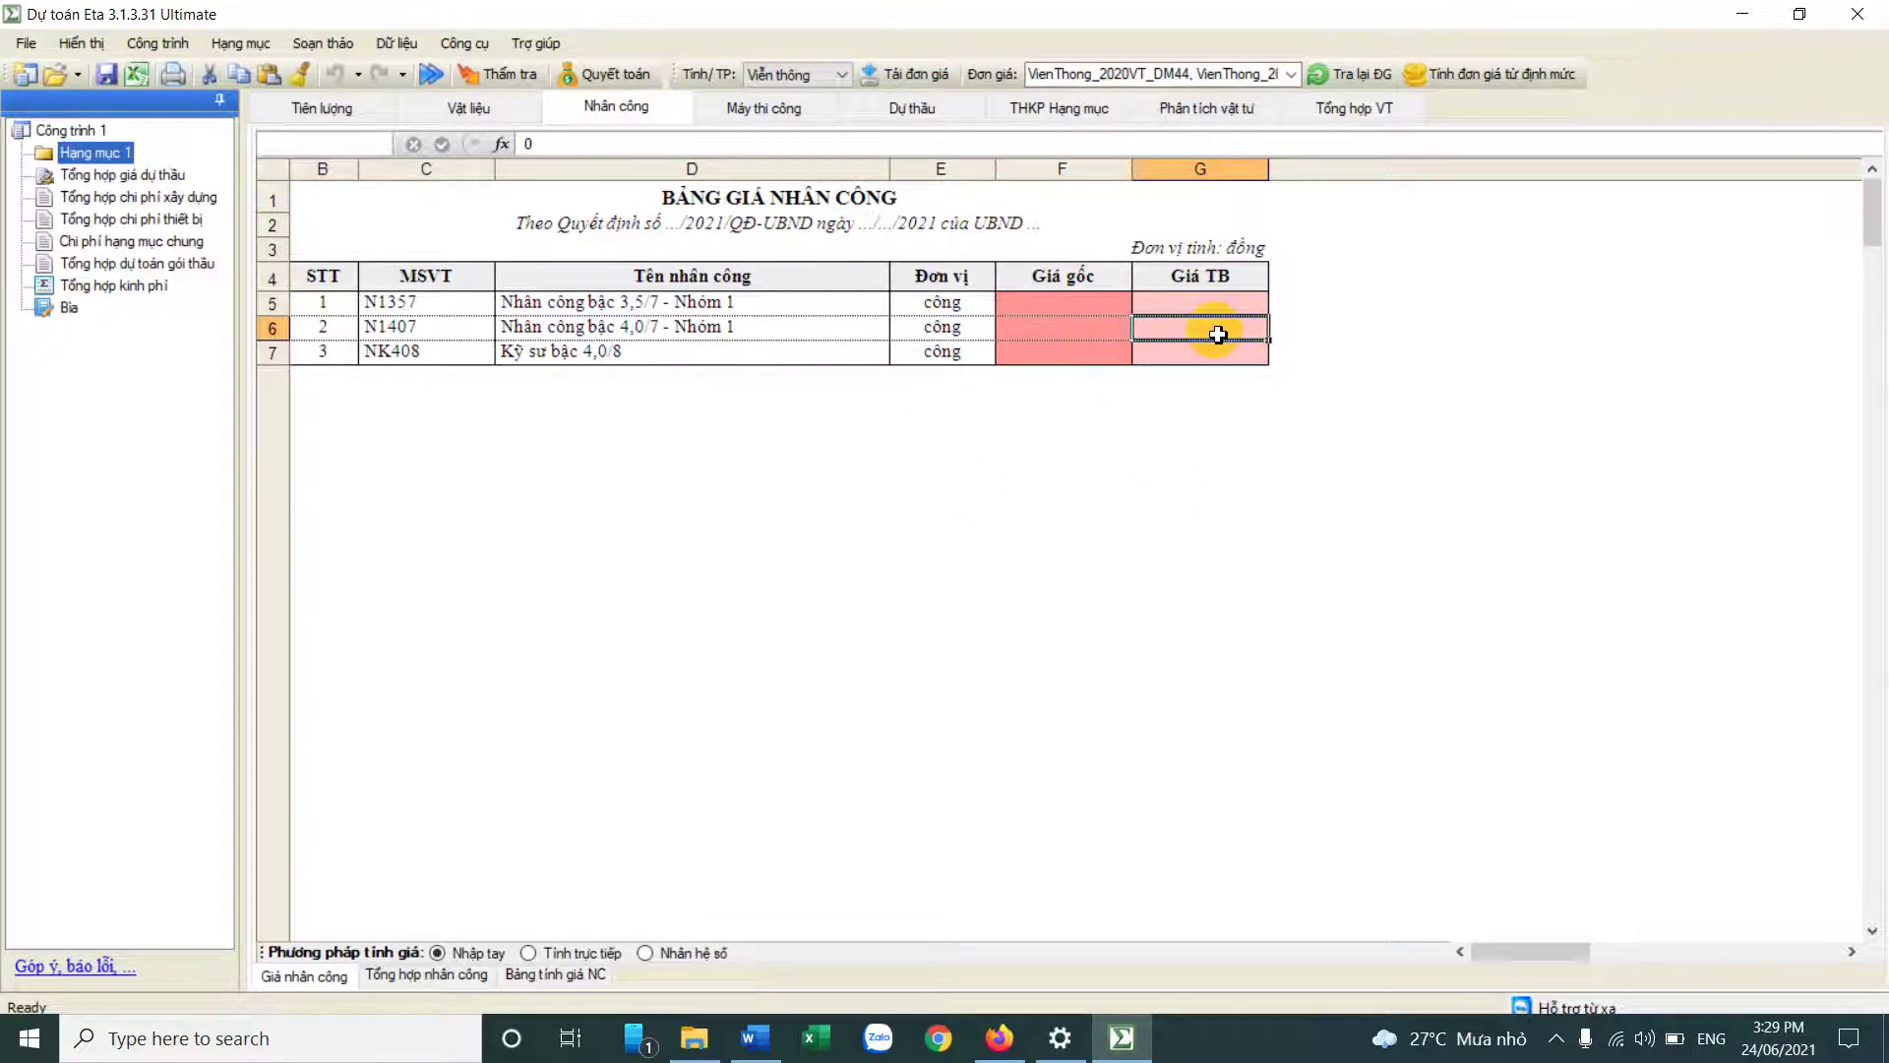
{"action": "mouse_move", "coordinate": [1194, 310]}
{"action": "left_mouse_down"}
{"action": "mouse_move", "coordinate": [1211, 380]}
{"action": "mouse_move", "coordinate": [1215, 312]}
{"action": "mouse_move", "coordinate": [1227, 323]}
{"action": "left_mouse_up"}
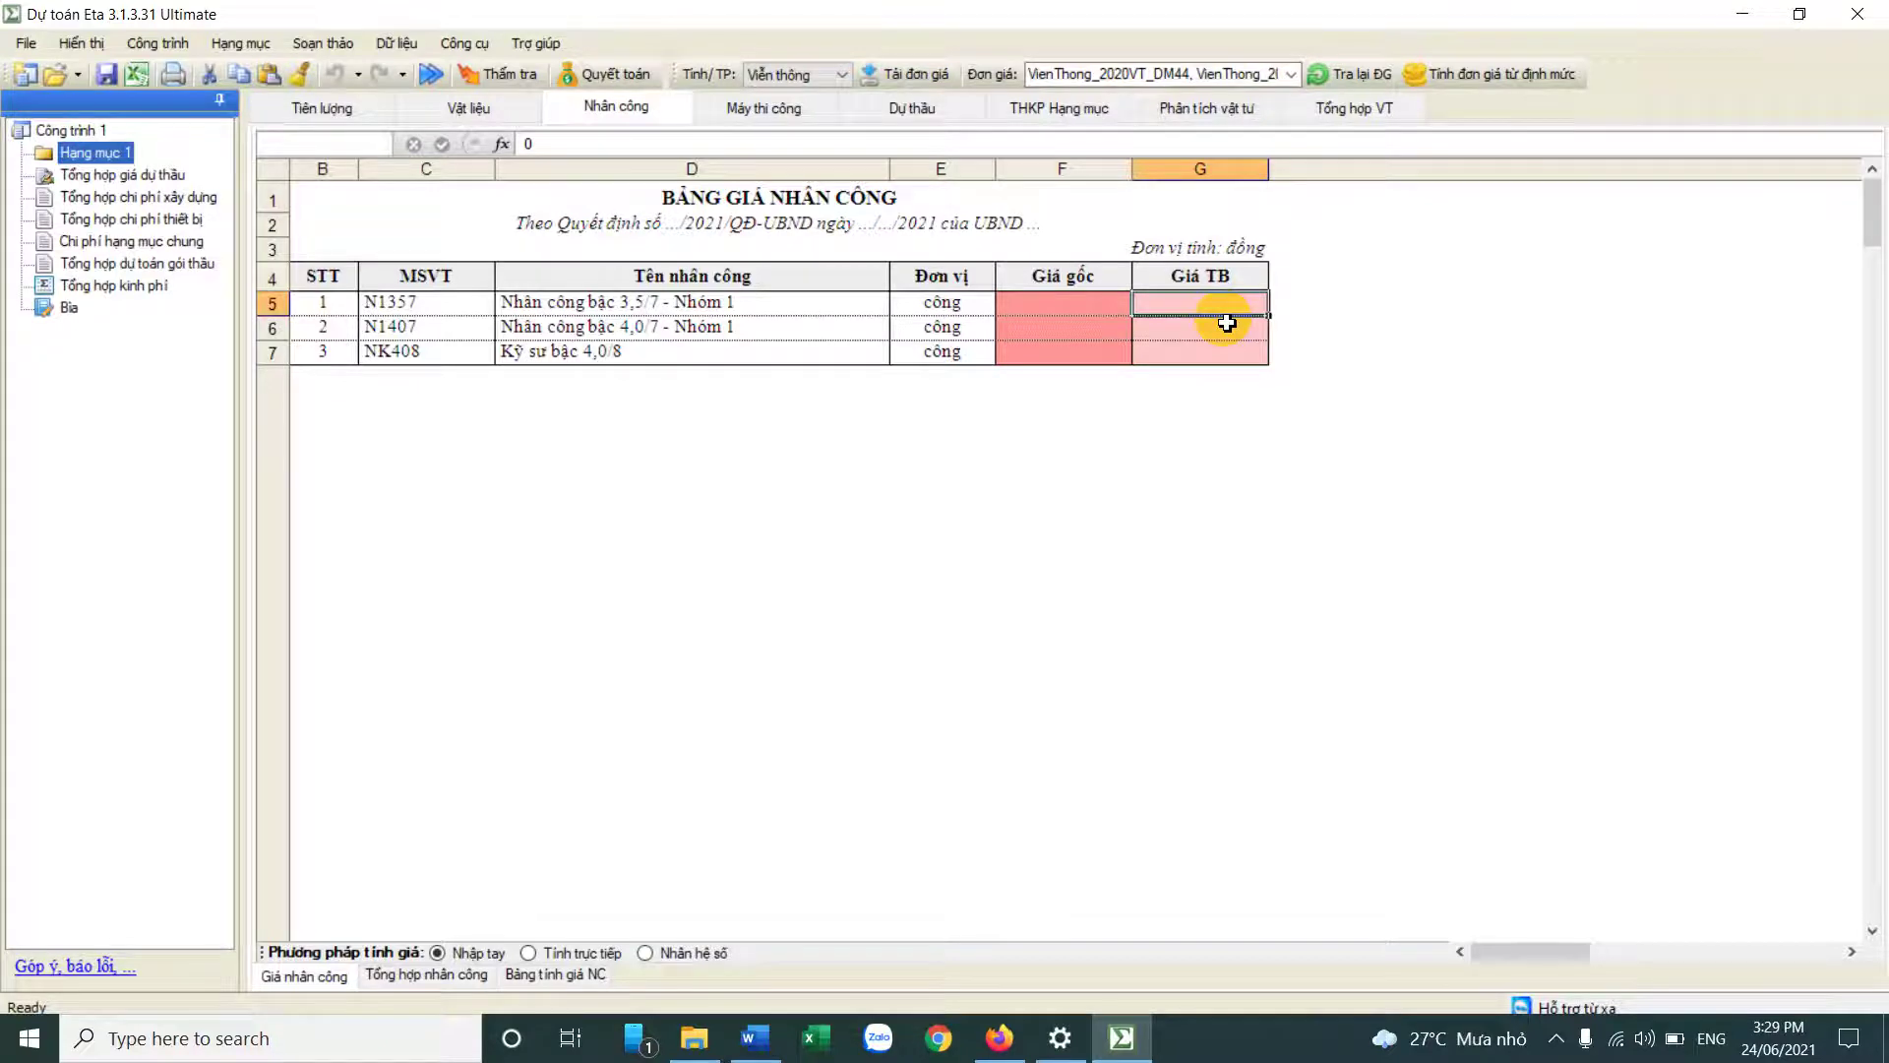
{"action": "left_click_drag", "start_coordinate": [434, 304], "coordinate": [1042, 323]}
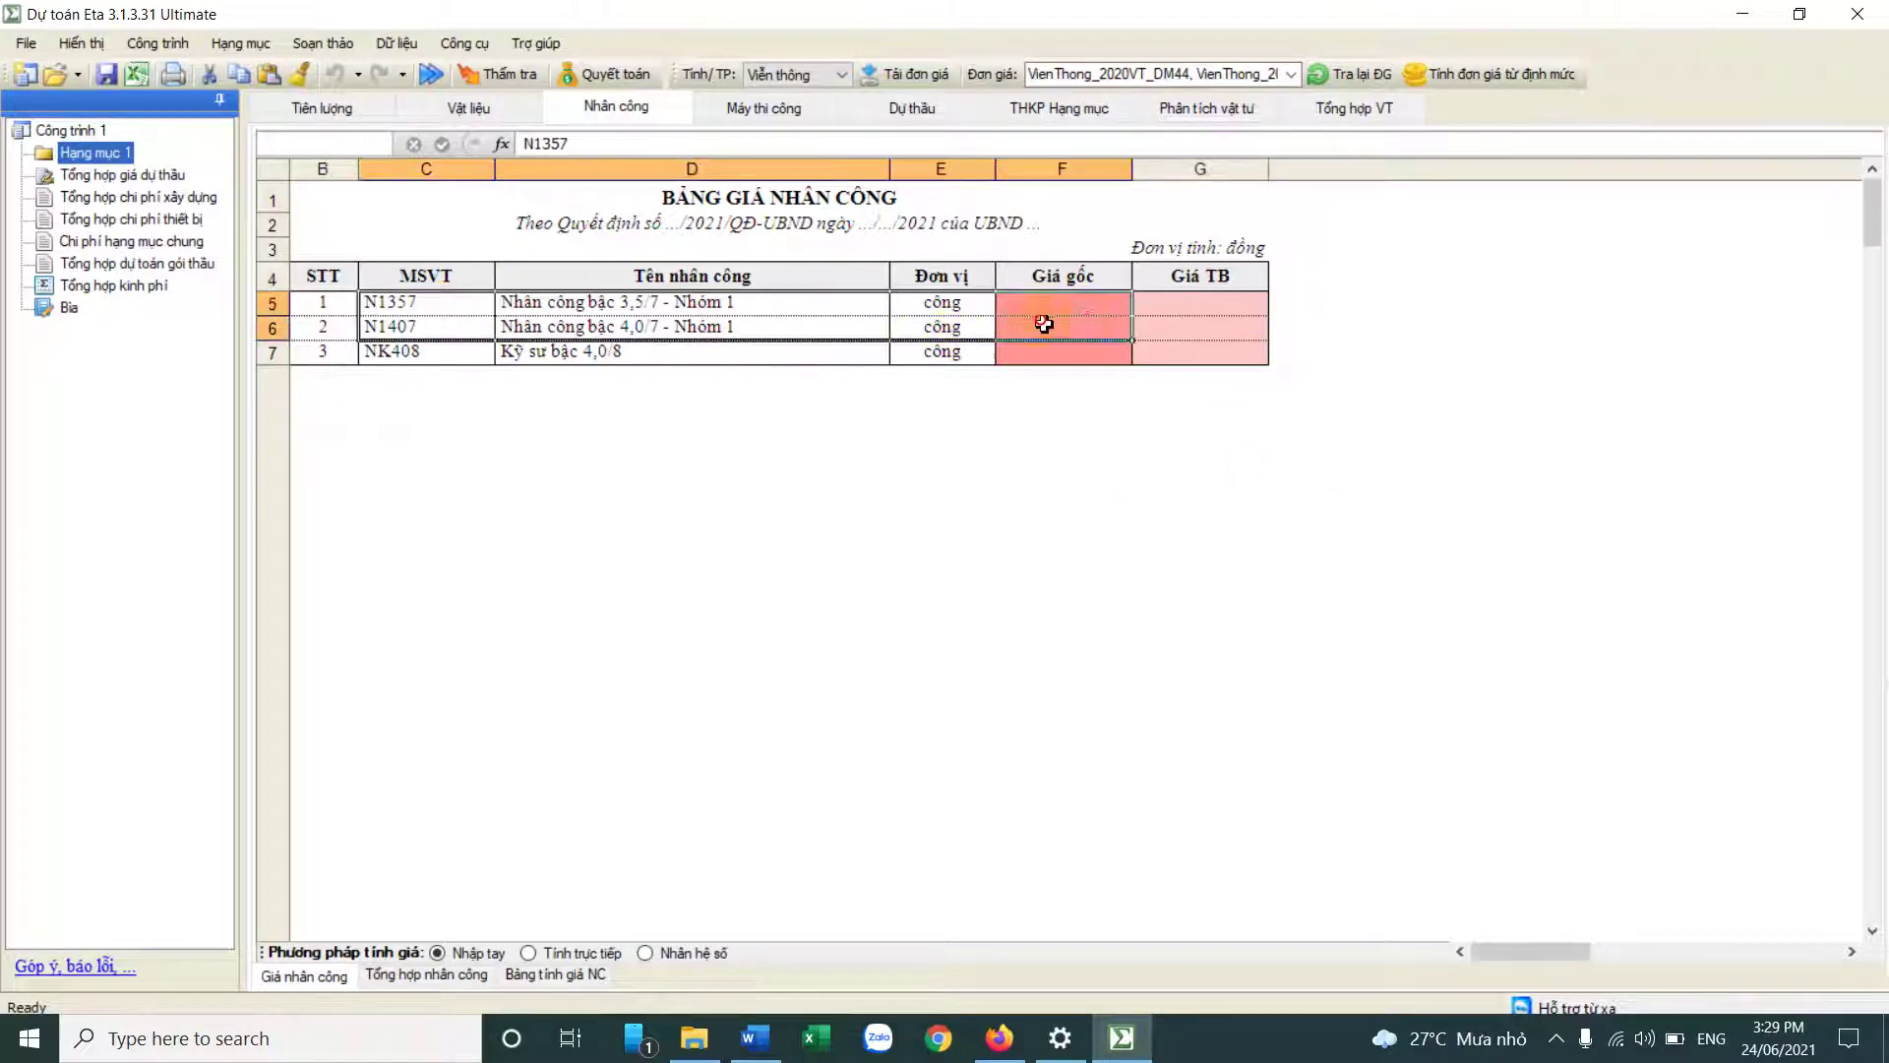
Step: Enter 1350000 as the Giá TB price of Nhân công bậc 3,5/7 - Nhóm 1
{"action": "left_click", "coordinate": [1199, 311]}
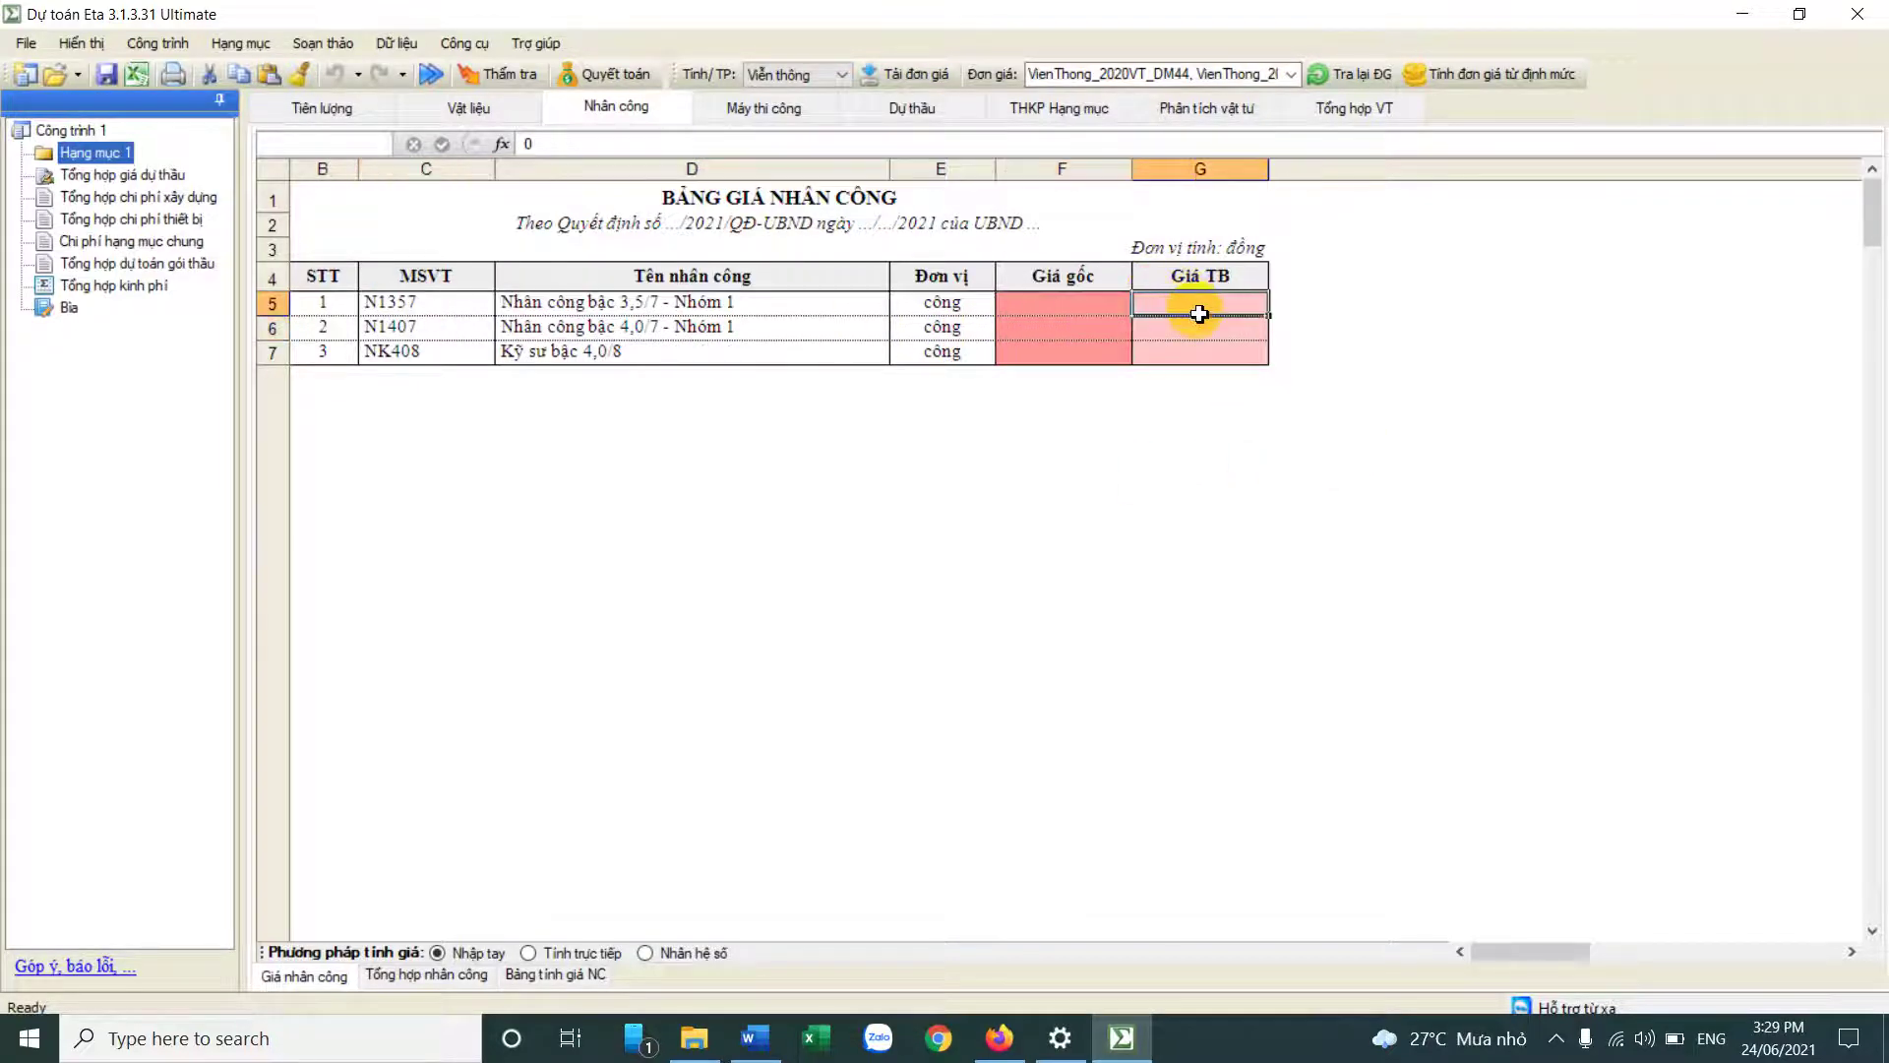
{"action": "type", "text": "135"}
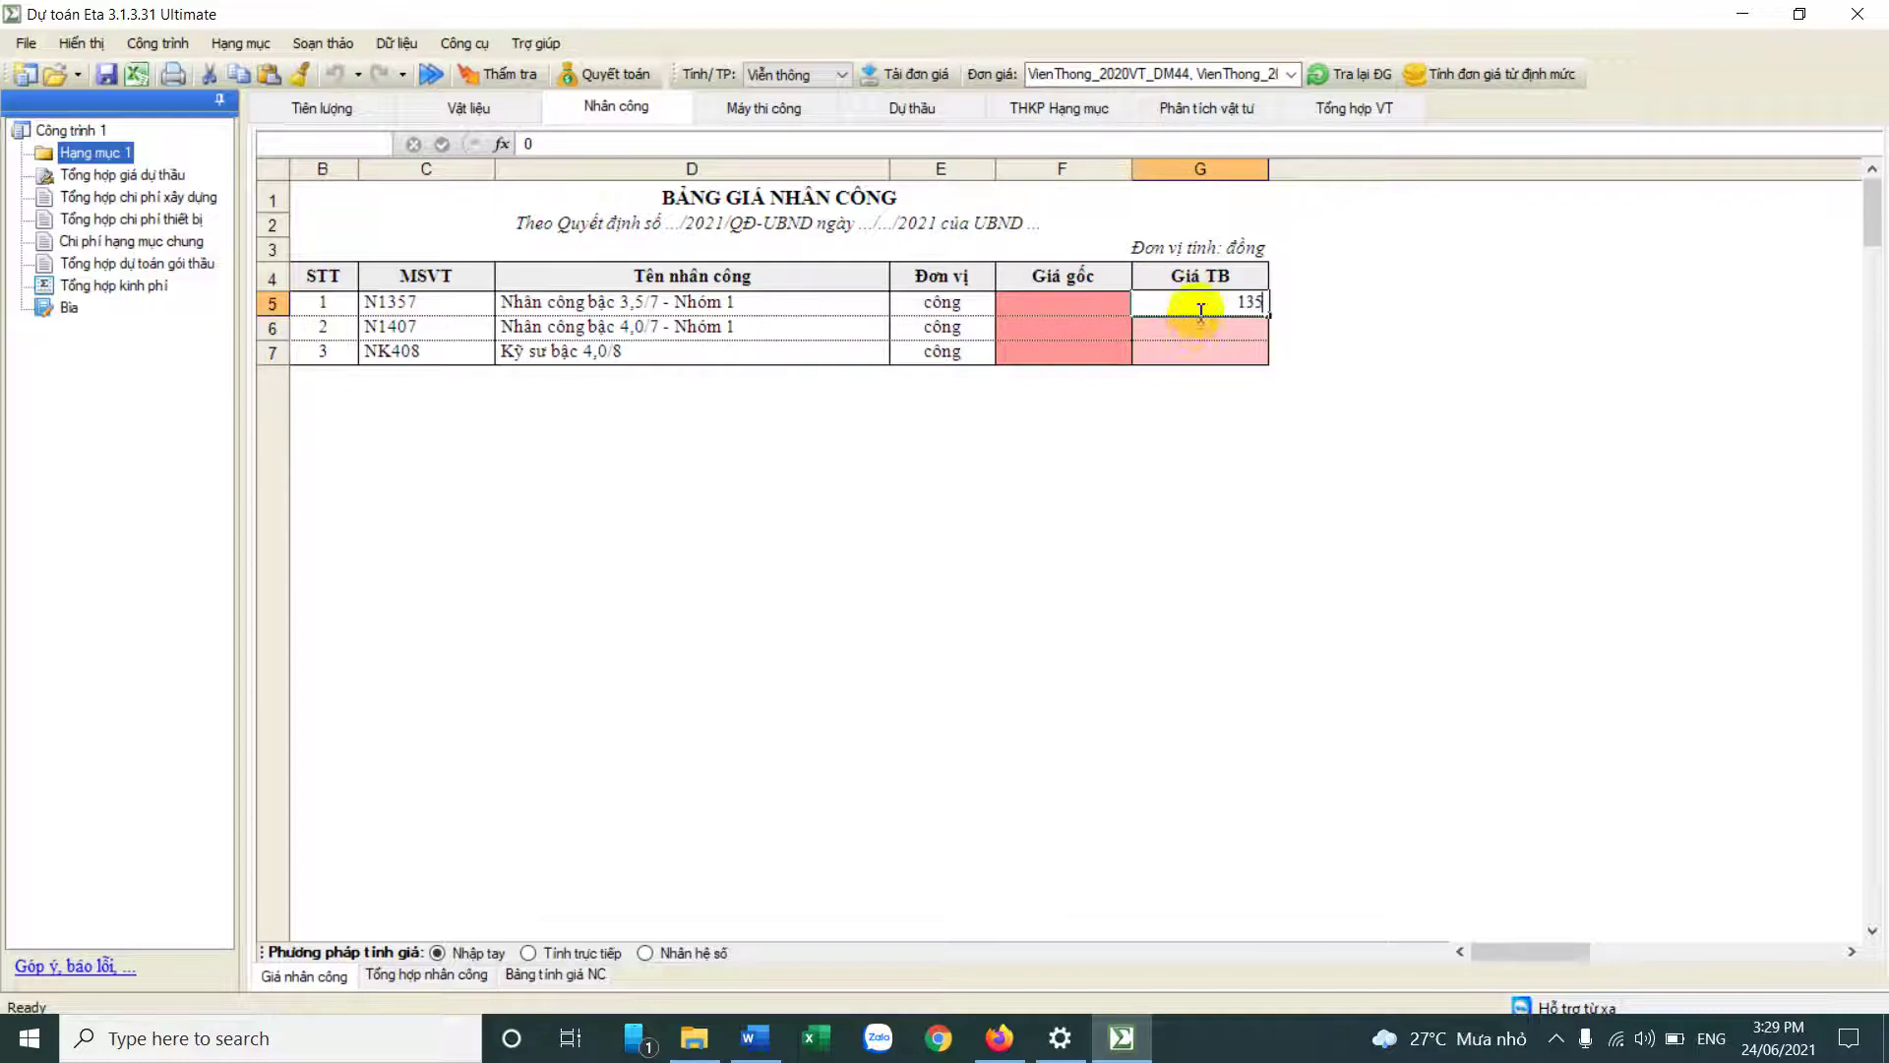
{"action": "type", "text": "0000"}
{"action": "key", "text": "Return"}
Step: Set the Giá TB price of Nhân công bậc 3,5/7 - Nhóm 1 to 150.000
{"action": "left_click", "coordinate": [1216, 304]}
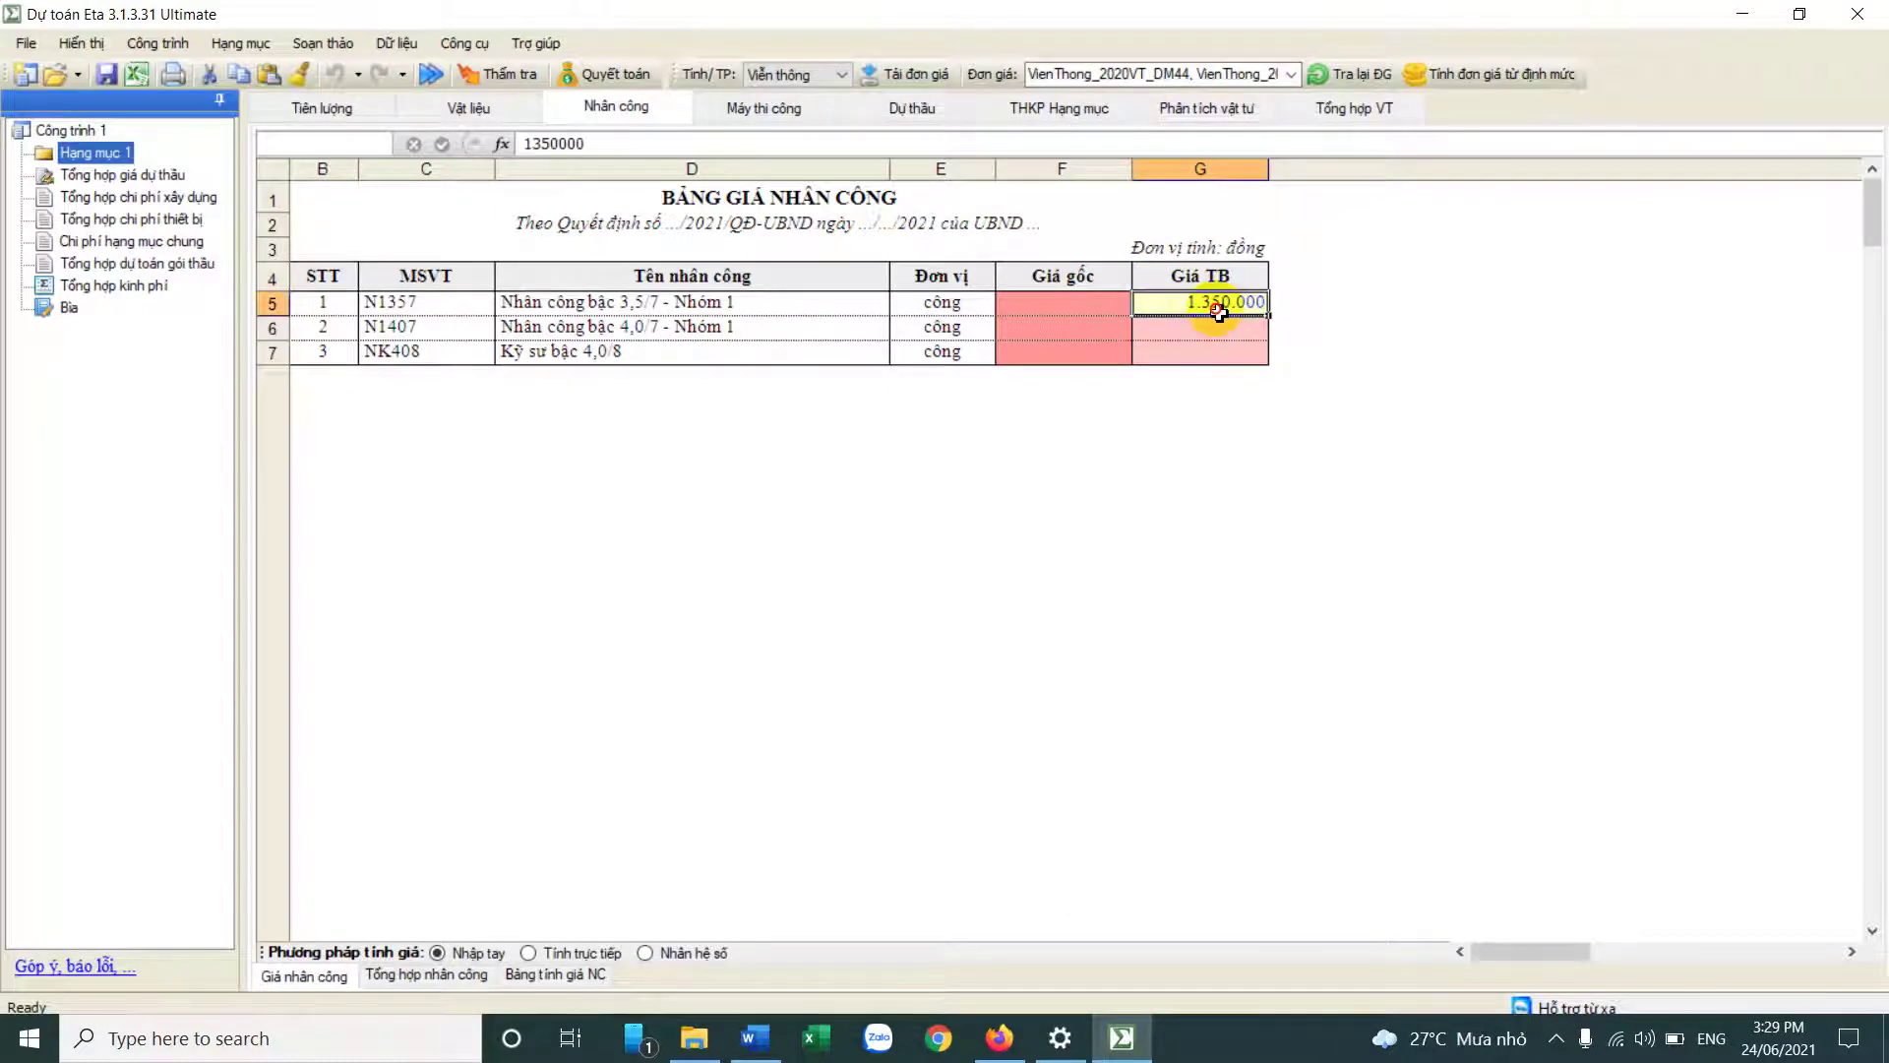
{"action": "double_click", "coordinate": [1221, 305]}
{"action": "type", "text": "15"}
{"action": "type", "text": "0.000"}
{"action": "left_click", "coordinate": [1236, 340]}
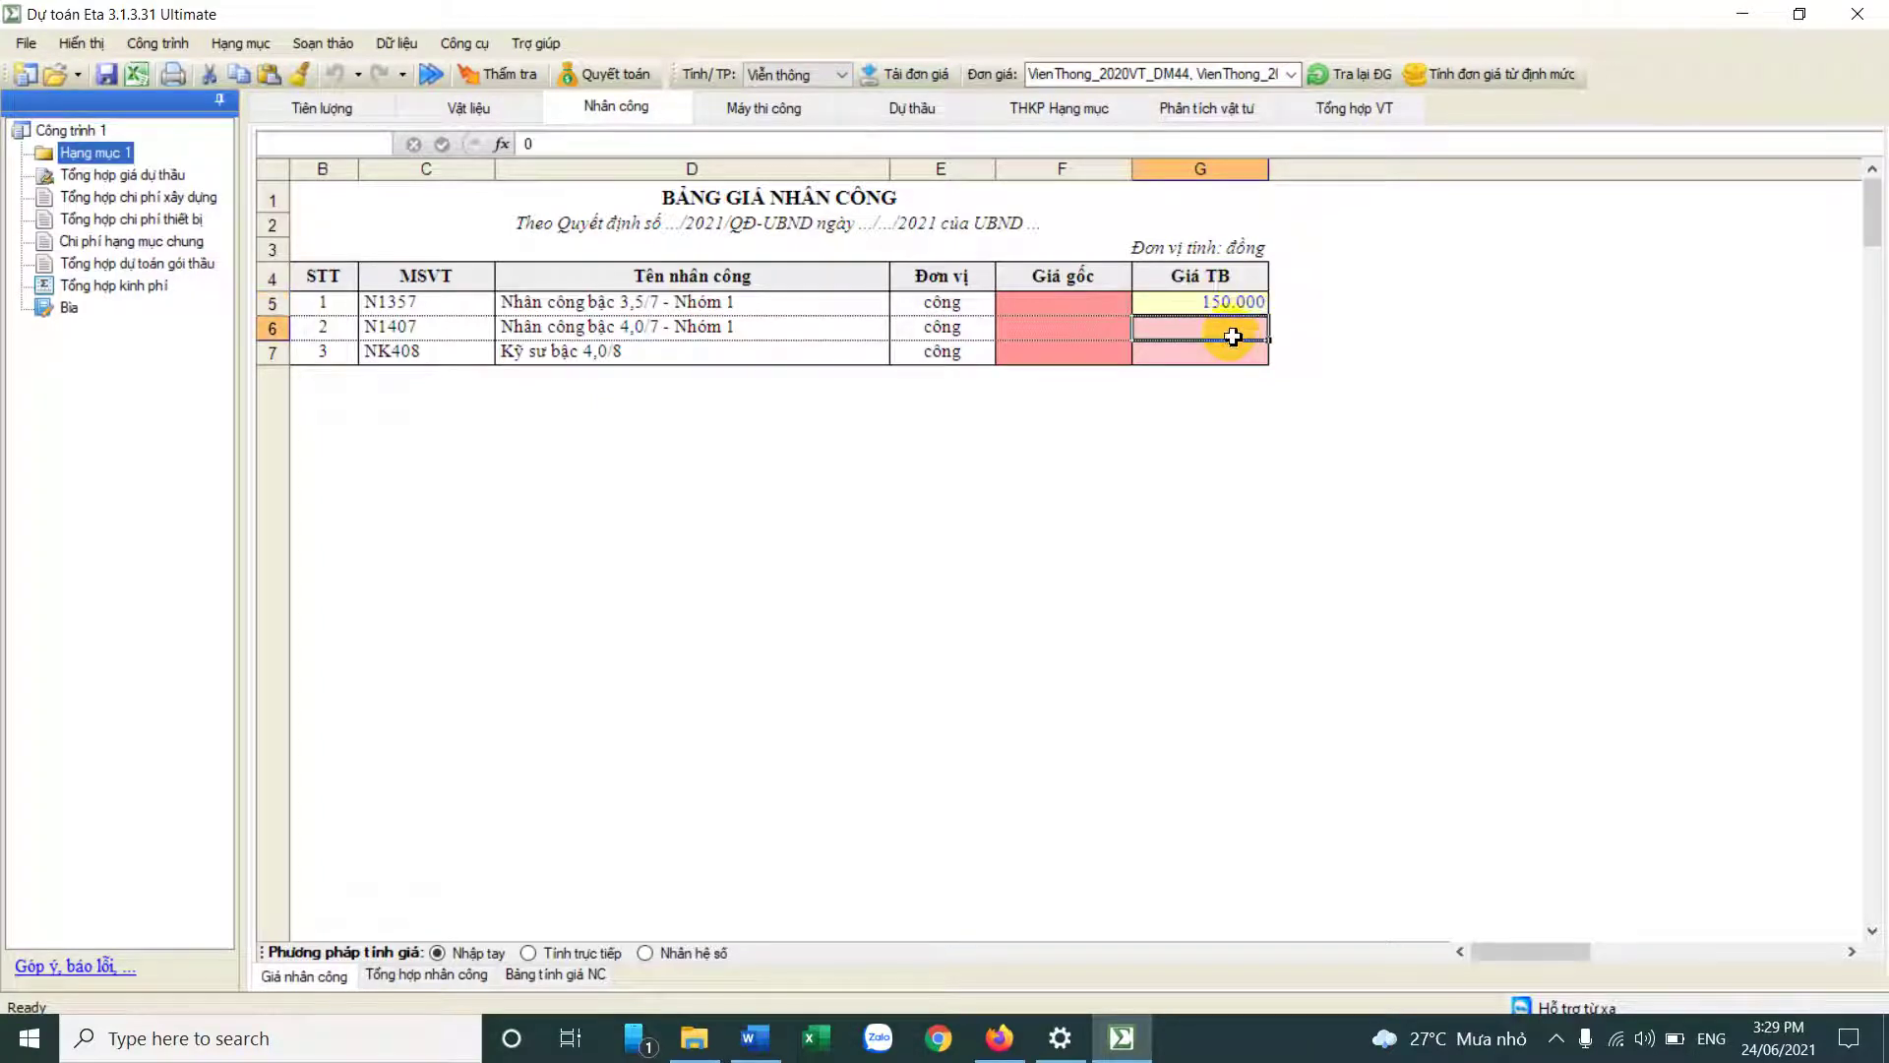
Step: Set the Giá TB price to 170000 for Nhân công bậc 4,0/7 - Nhóm 1 and 200000 for Kỹ sư bậc 4,0/8
{"action": "double_click", "coordinate": [1233, 338]}
{"action": "type", "text": "170000"}
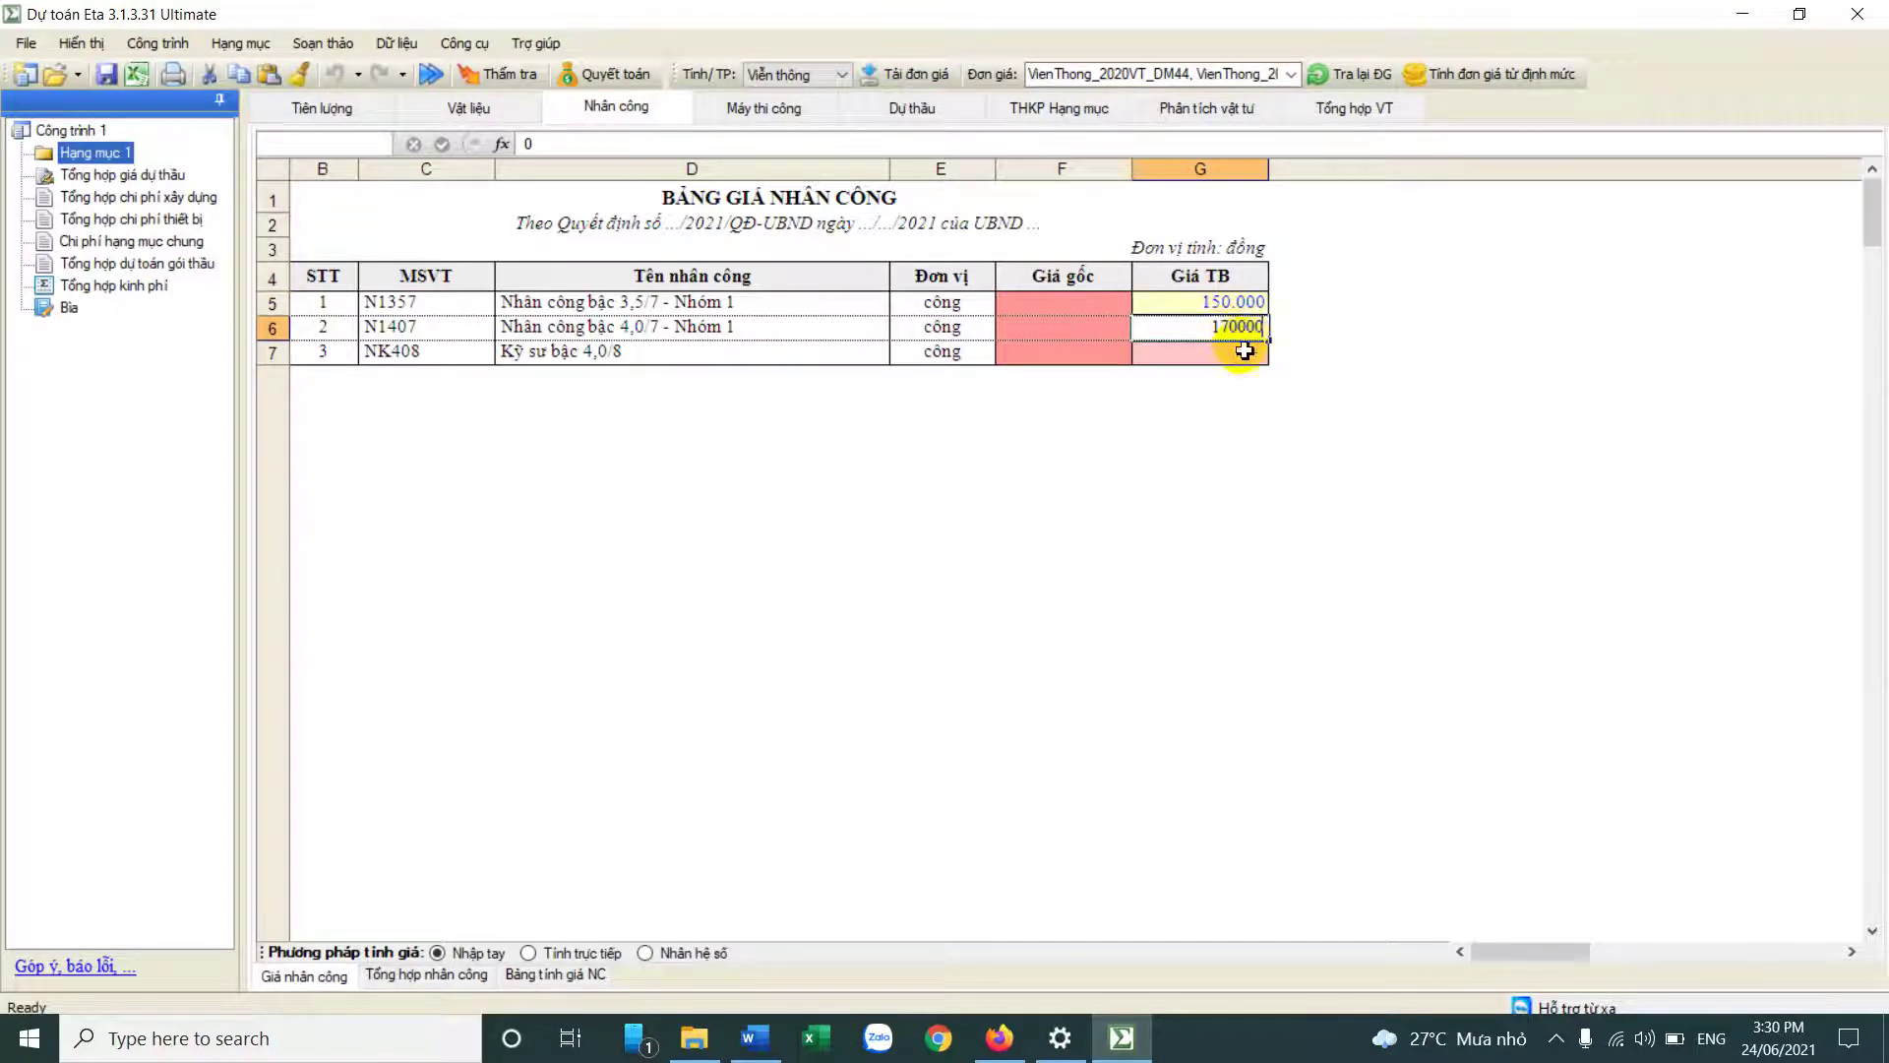
{"action": "left_click", "coordinate": [1239, 360]}
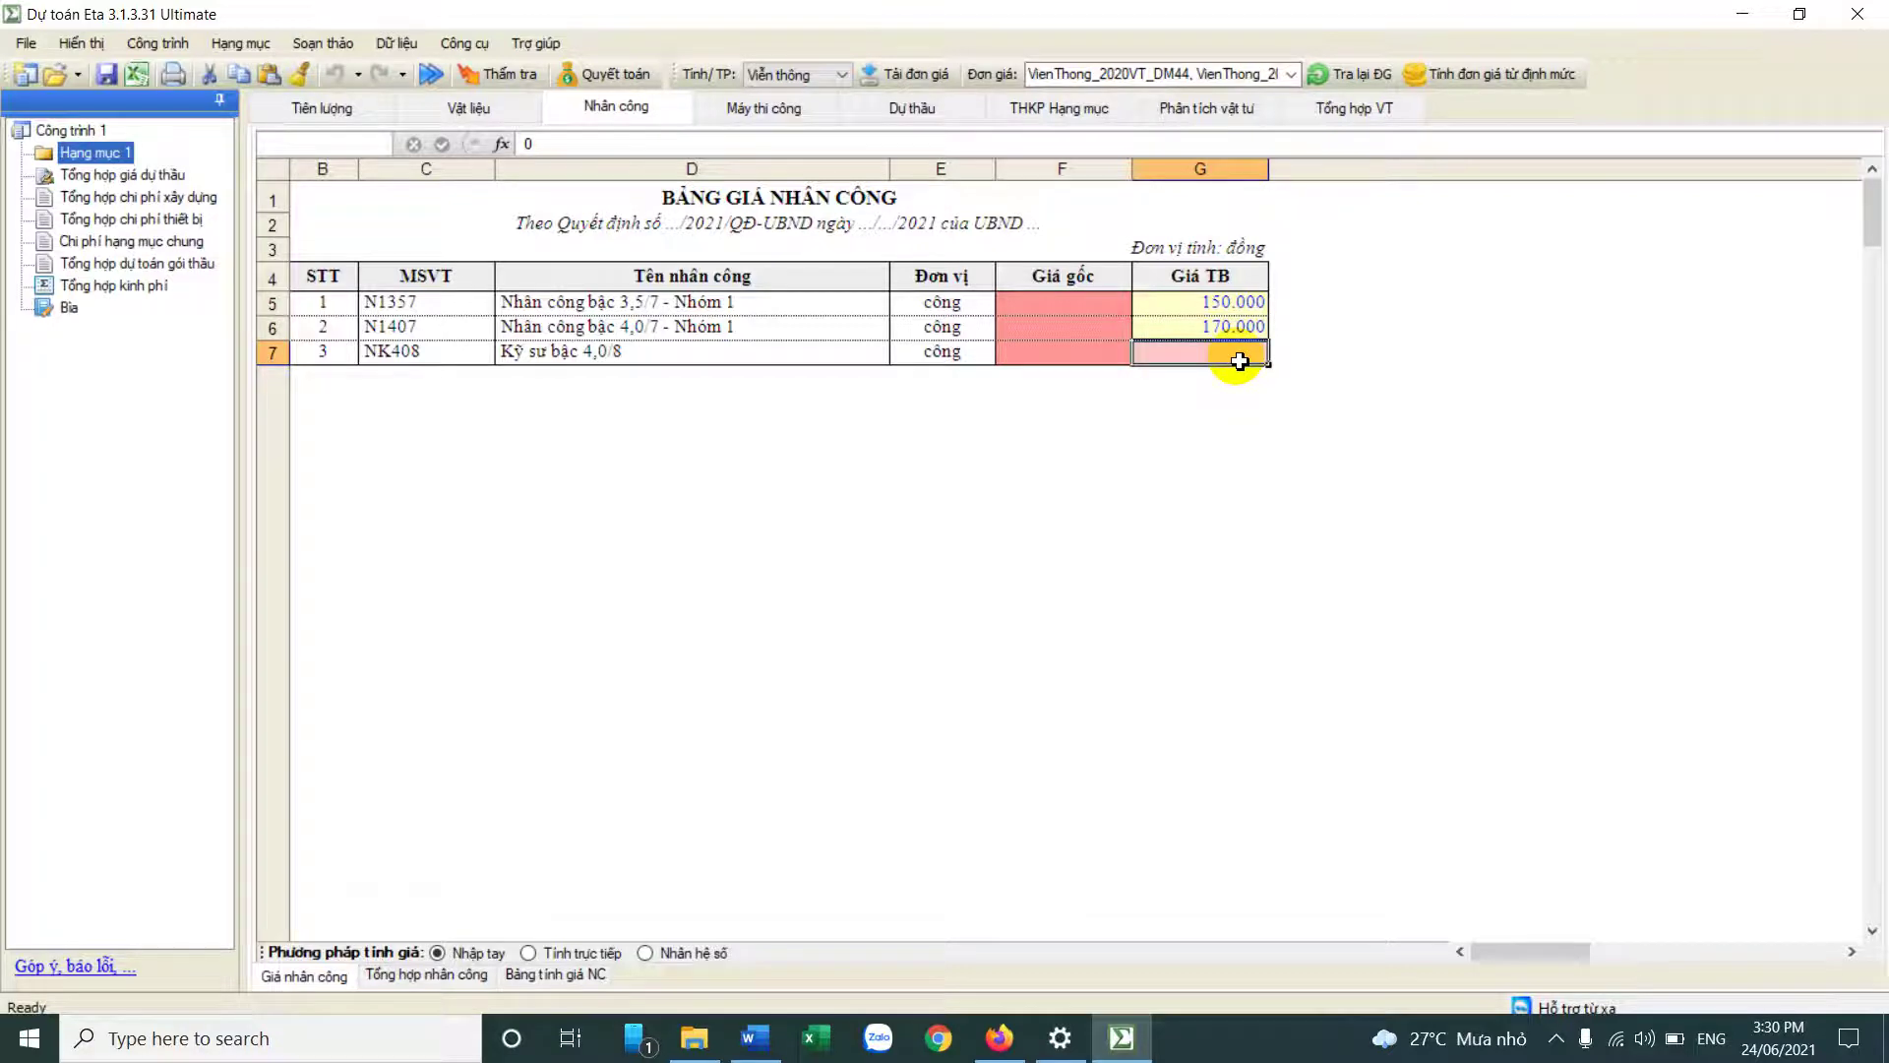
{"action": "double_click", "coordinate": [1239, 360]}
{"action": "type", "text": "200000"}
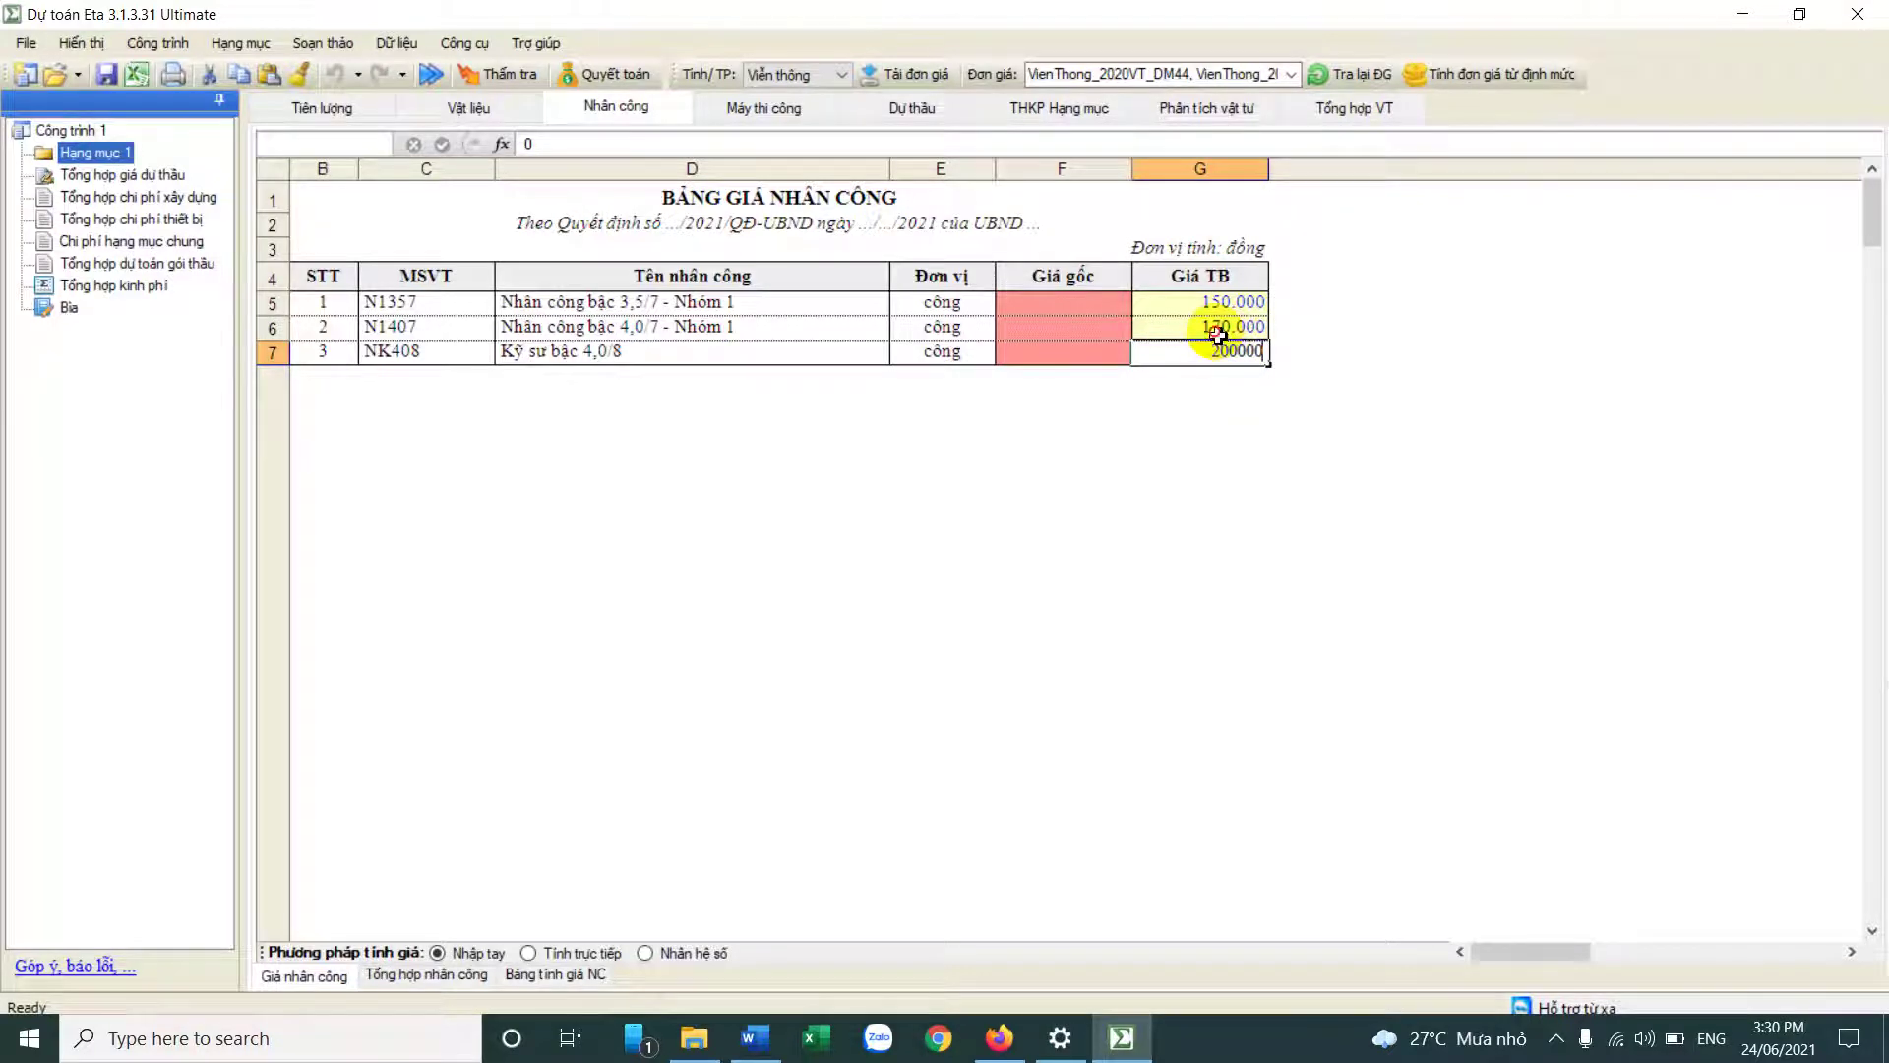
{"action": "left_click", "coordinate": [1219, 329]}
Step: Copy the three labour Giá TB prices into the Giá gốc column and check the labour summary and price difference table
{"action": "left_click", "coordinate": [1229, 304]}
{"action": "left_click_drag", "start_coordinate": [1229, 304], "coordinate": [1233, 352]}
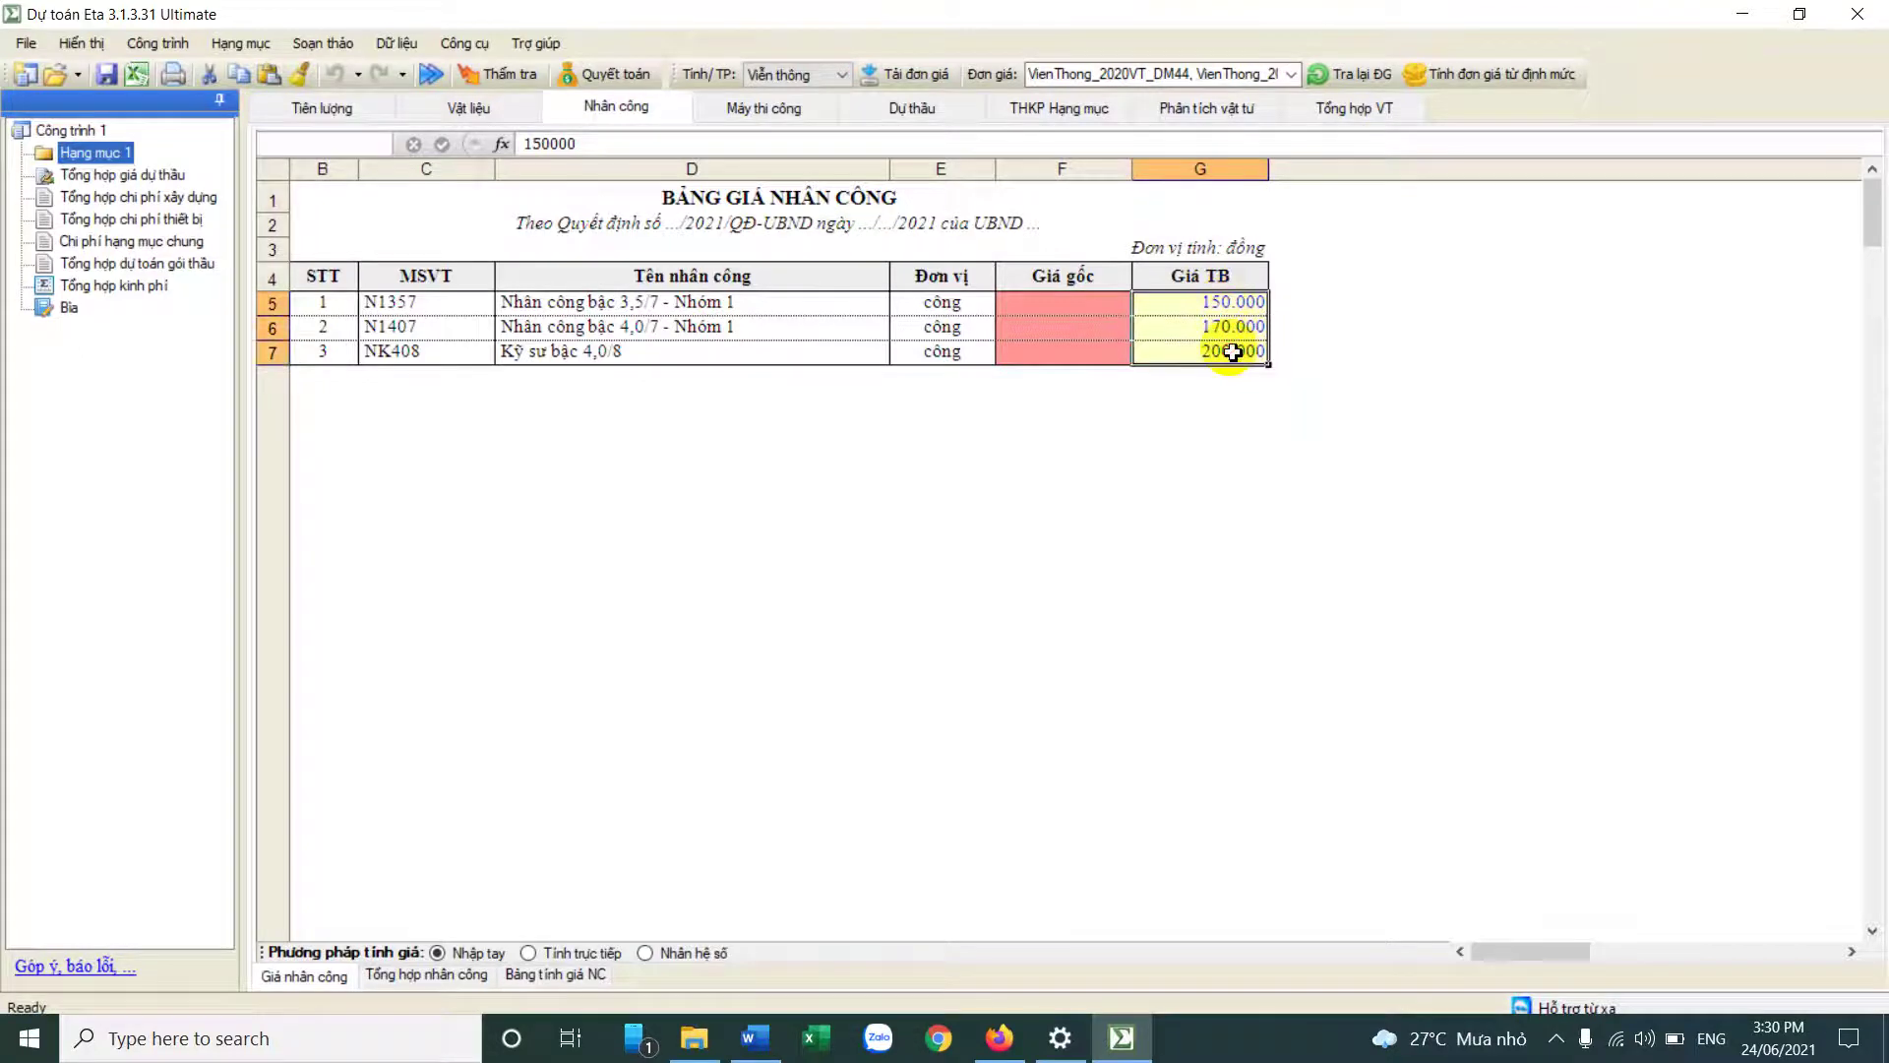
{"action": "left_click", "coordinate": [1081, 306]}
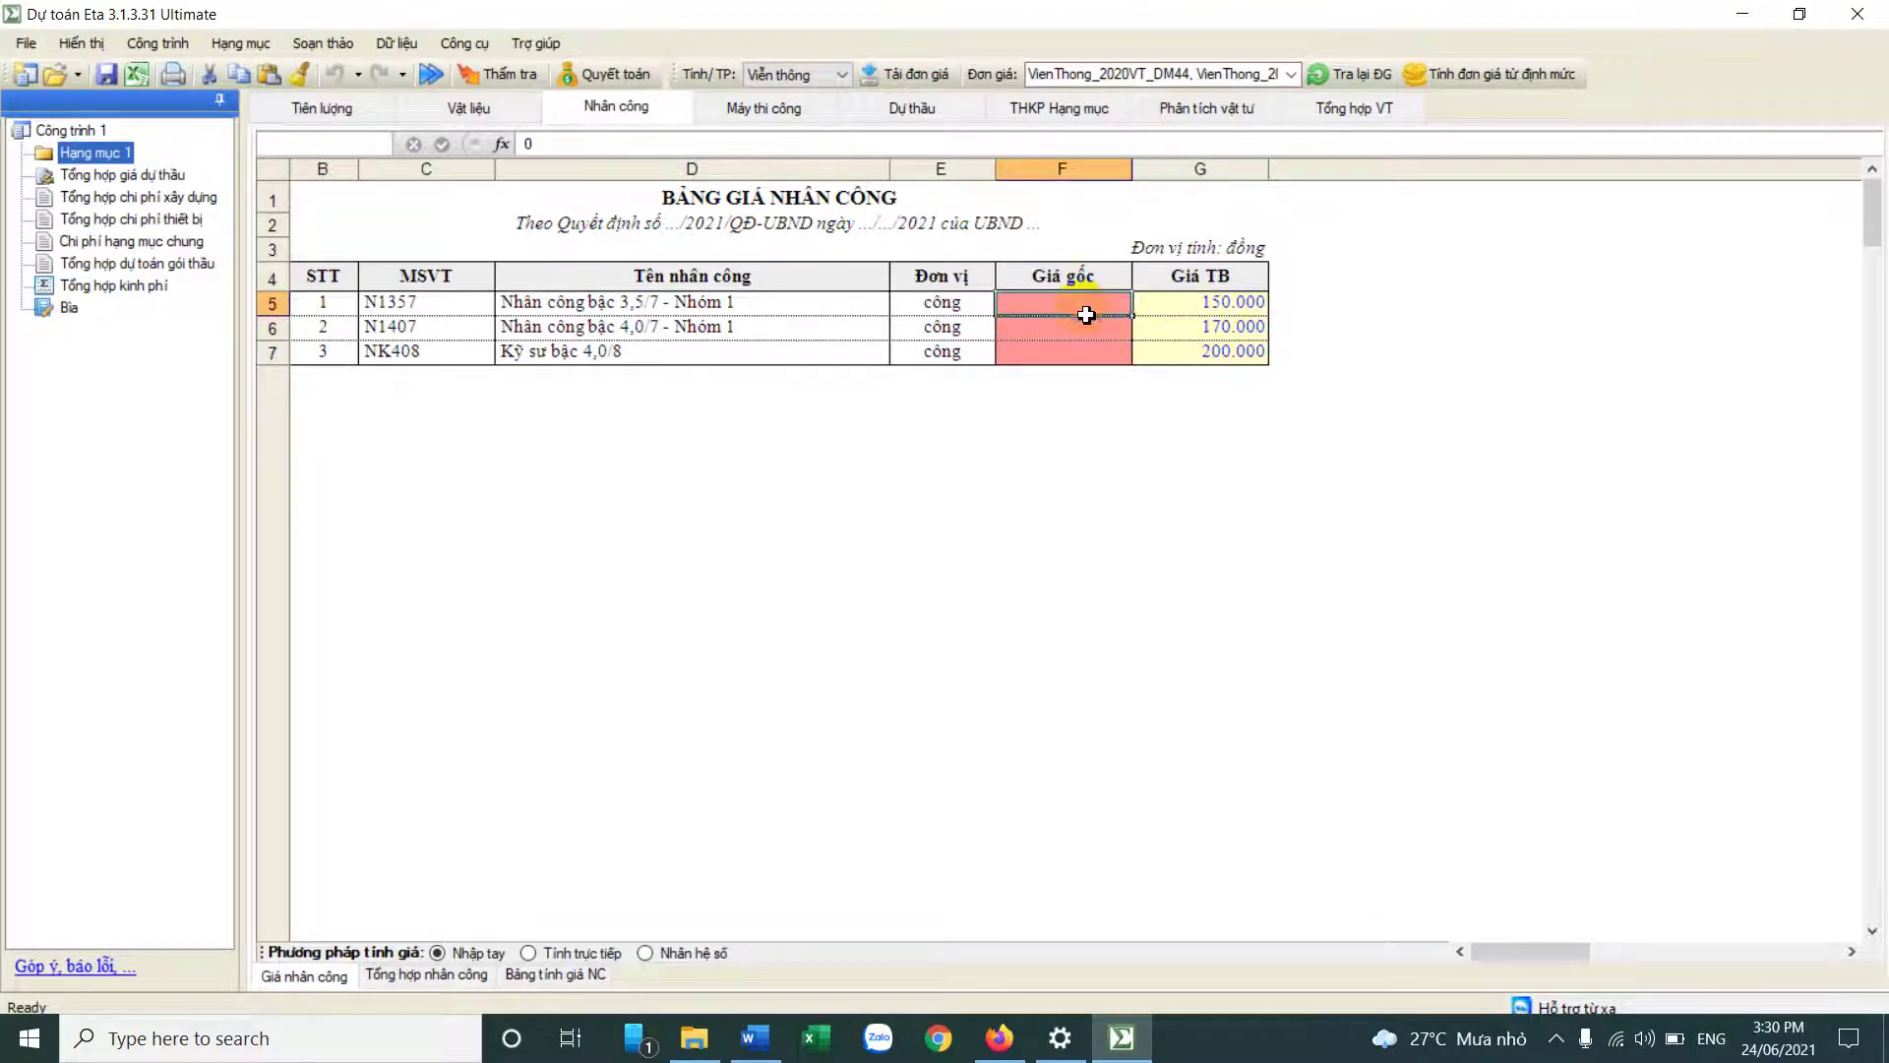
{"action": "key", "text": "ctrl+v"}
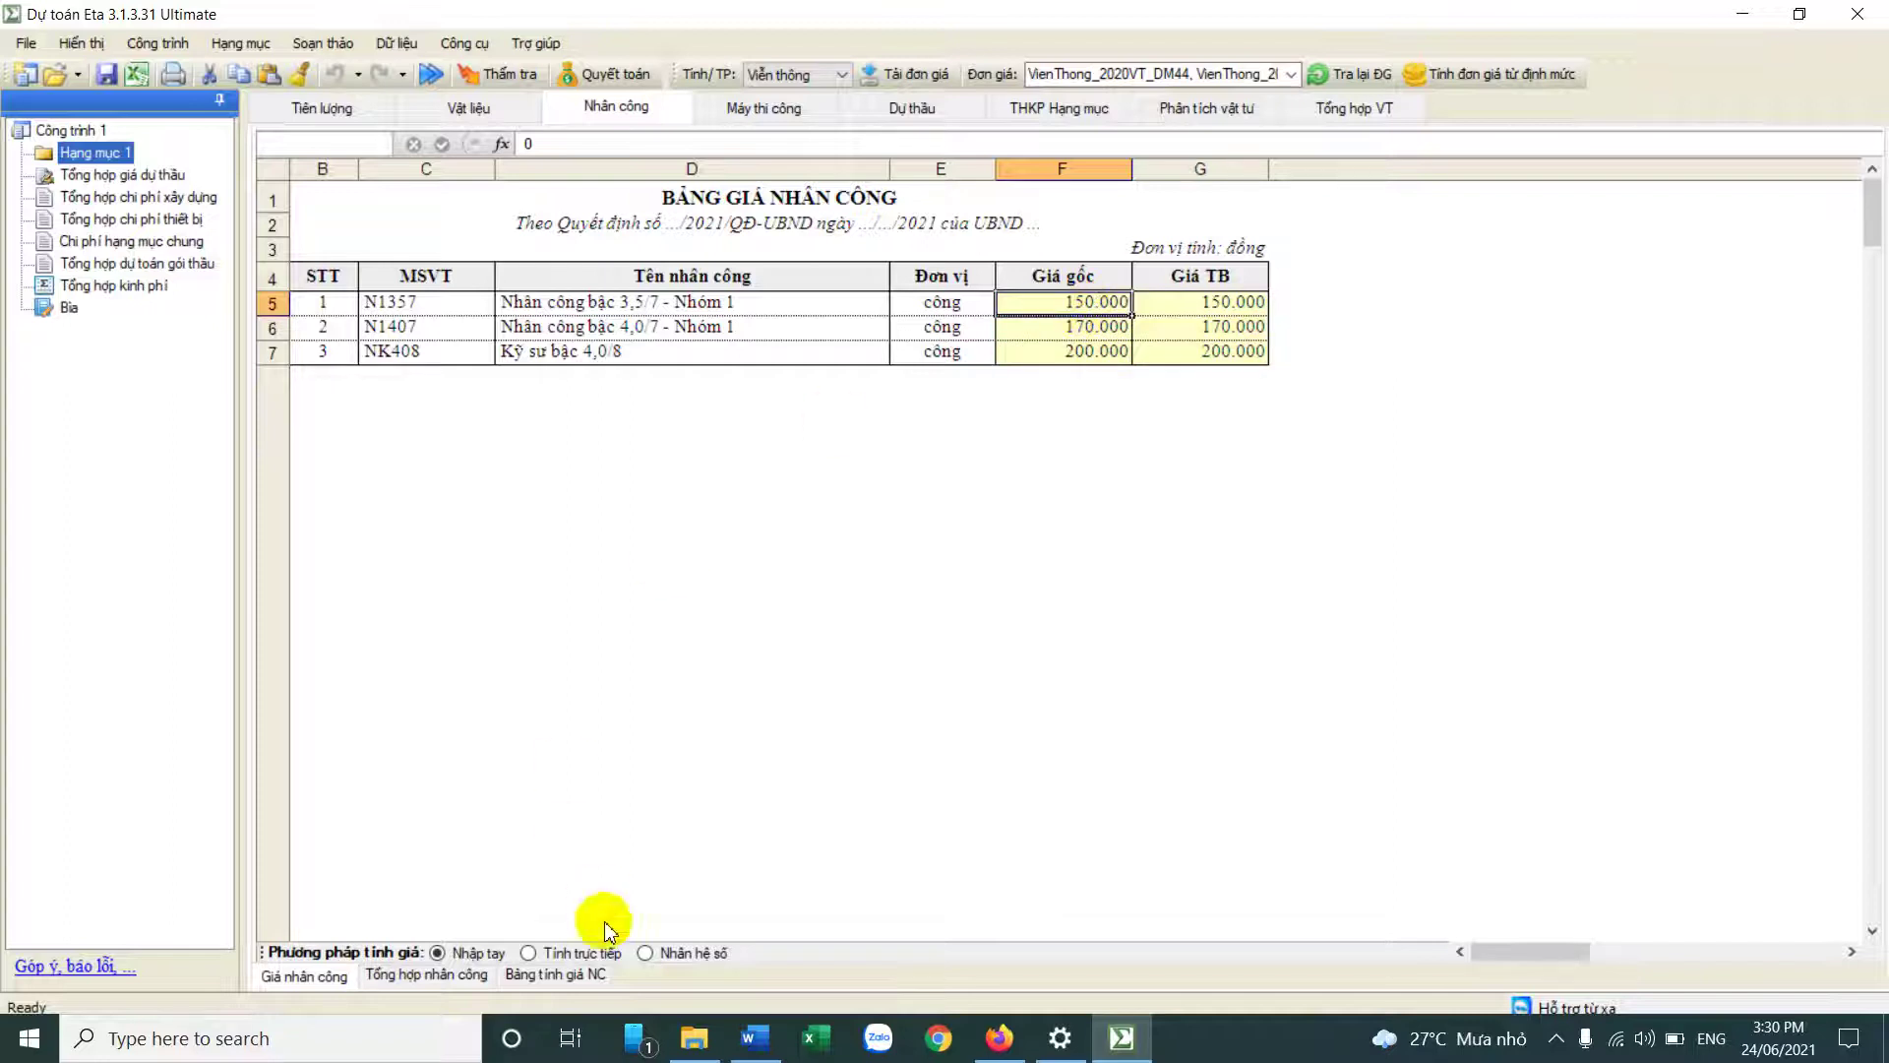
{"action": "left_click", "coordinate": [425, 977]}
{"action": "left_click_drag", "start_coordinate": [561, 324], "coordinate": [1486, 367]}
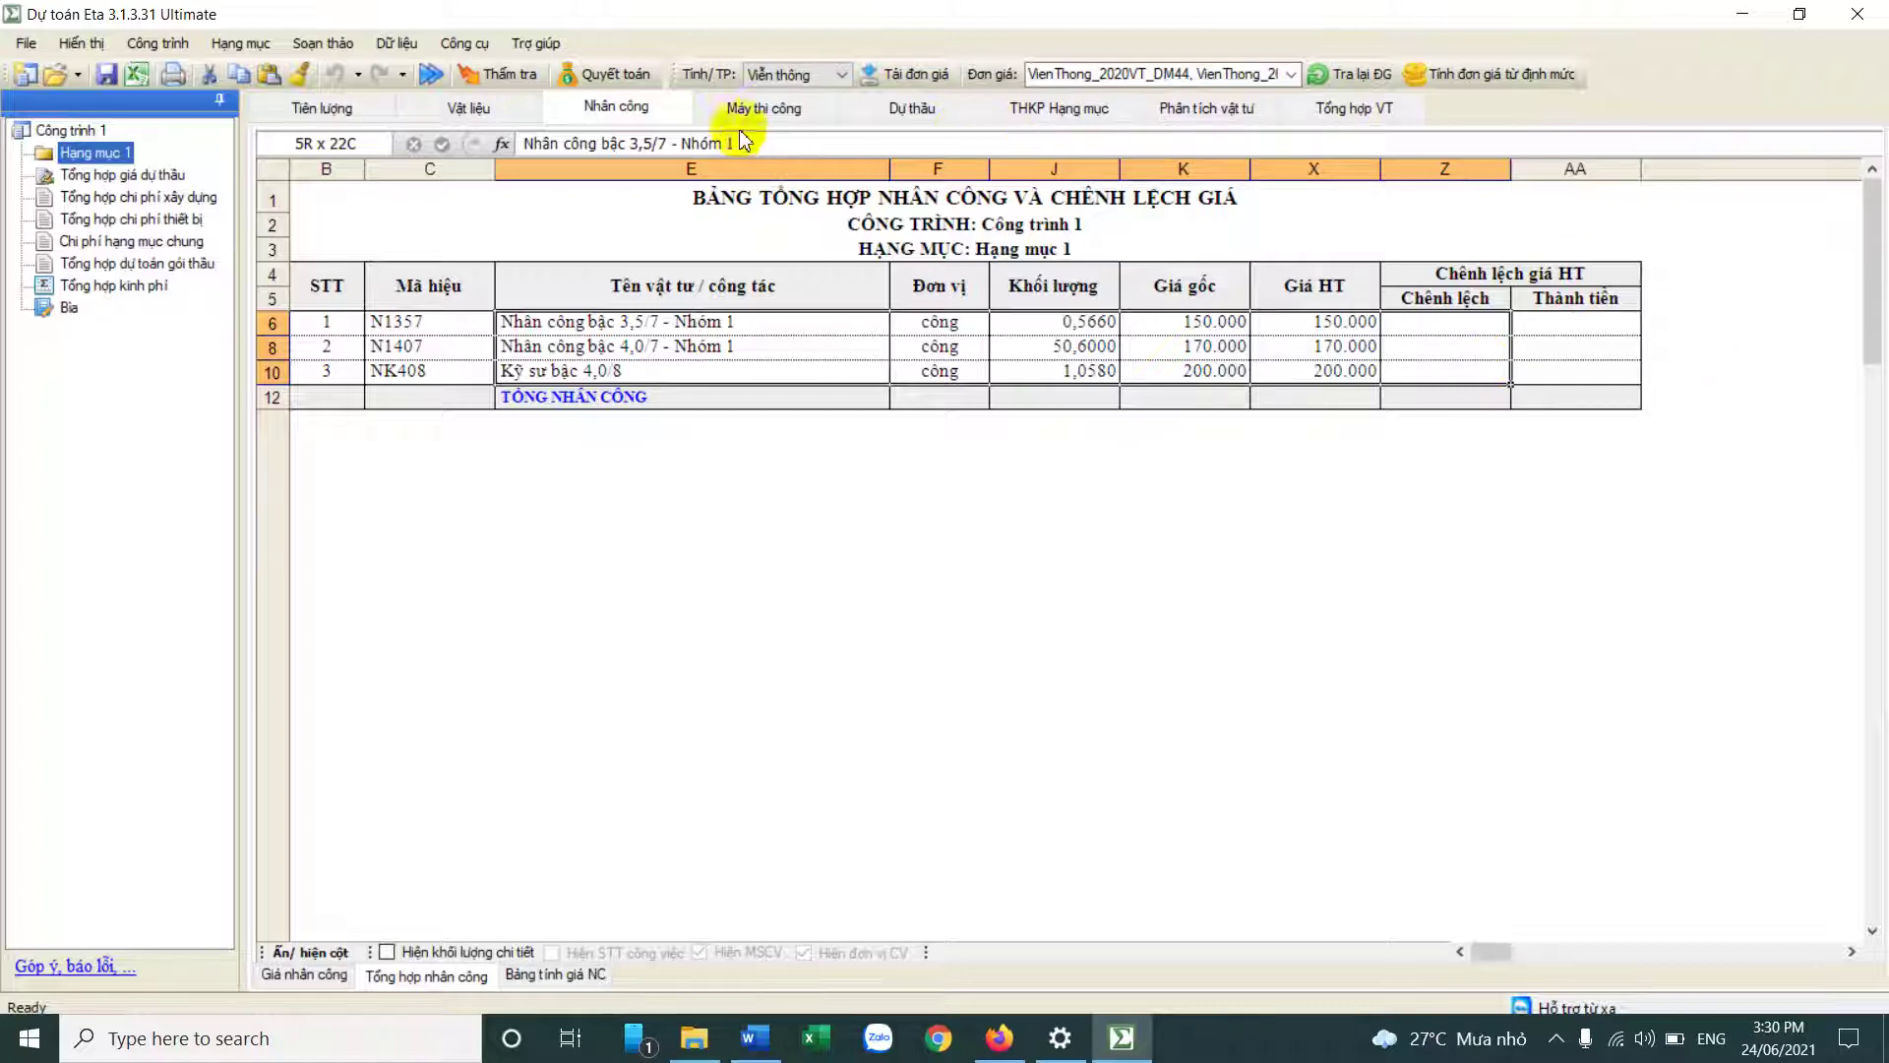
Step: Open the machine shift price table and examine the listed machines with their Giá gốc and Giá TB columns
{"action": "left_click", "coordinate": [765, 108]}
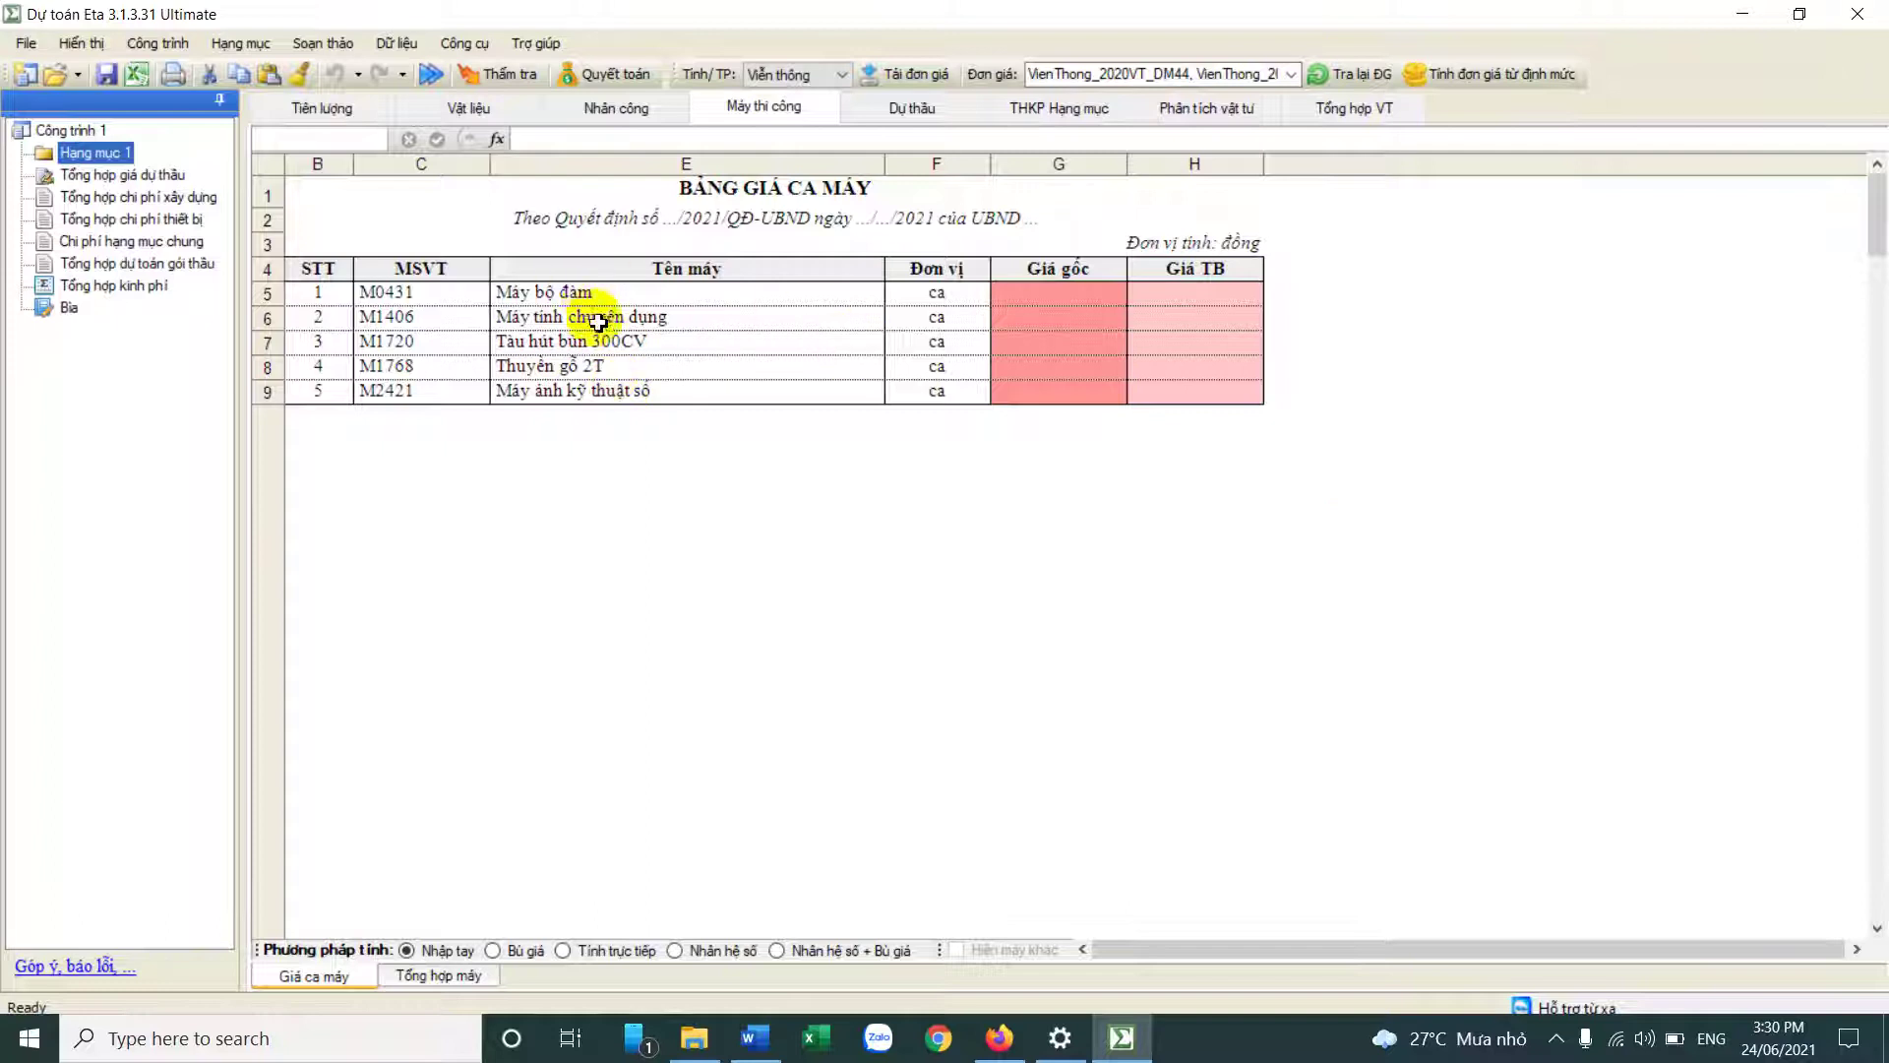
{"action": "left_click_drag", "start_coordinate": [428, 304], "coordinate": [1194, 384]}
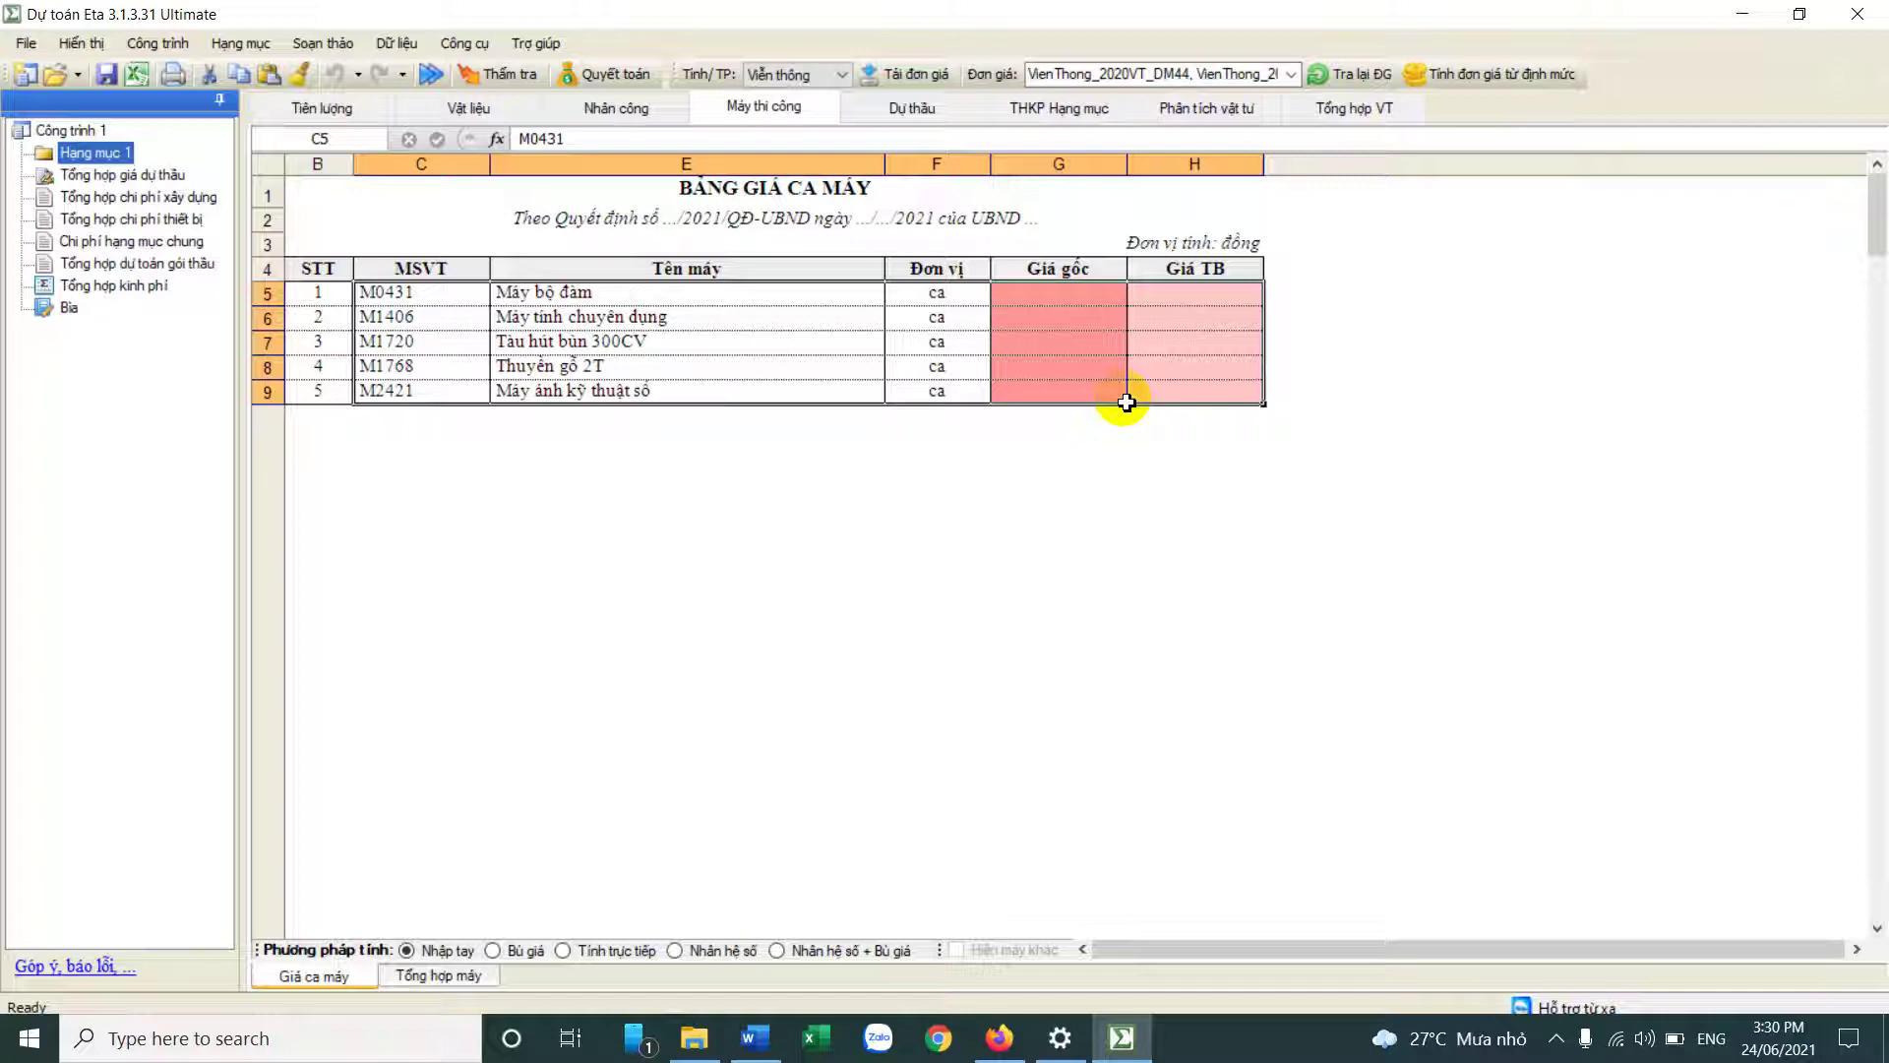
{"action": "left_click_drag", "start_coordinate": [564, 347], "coordinate": [1203, 350]}
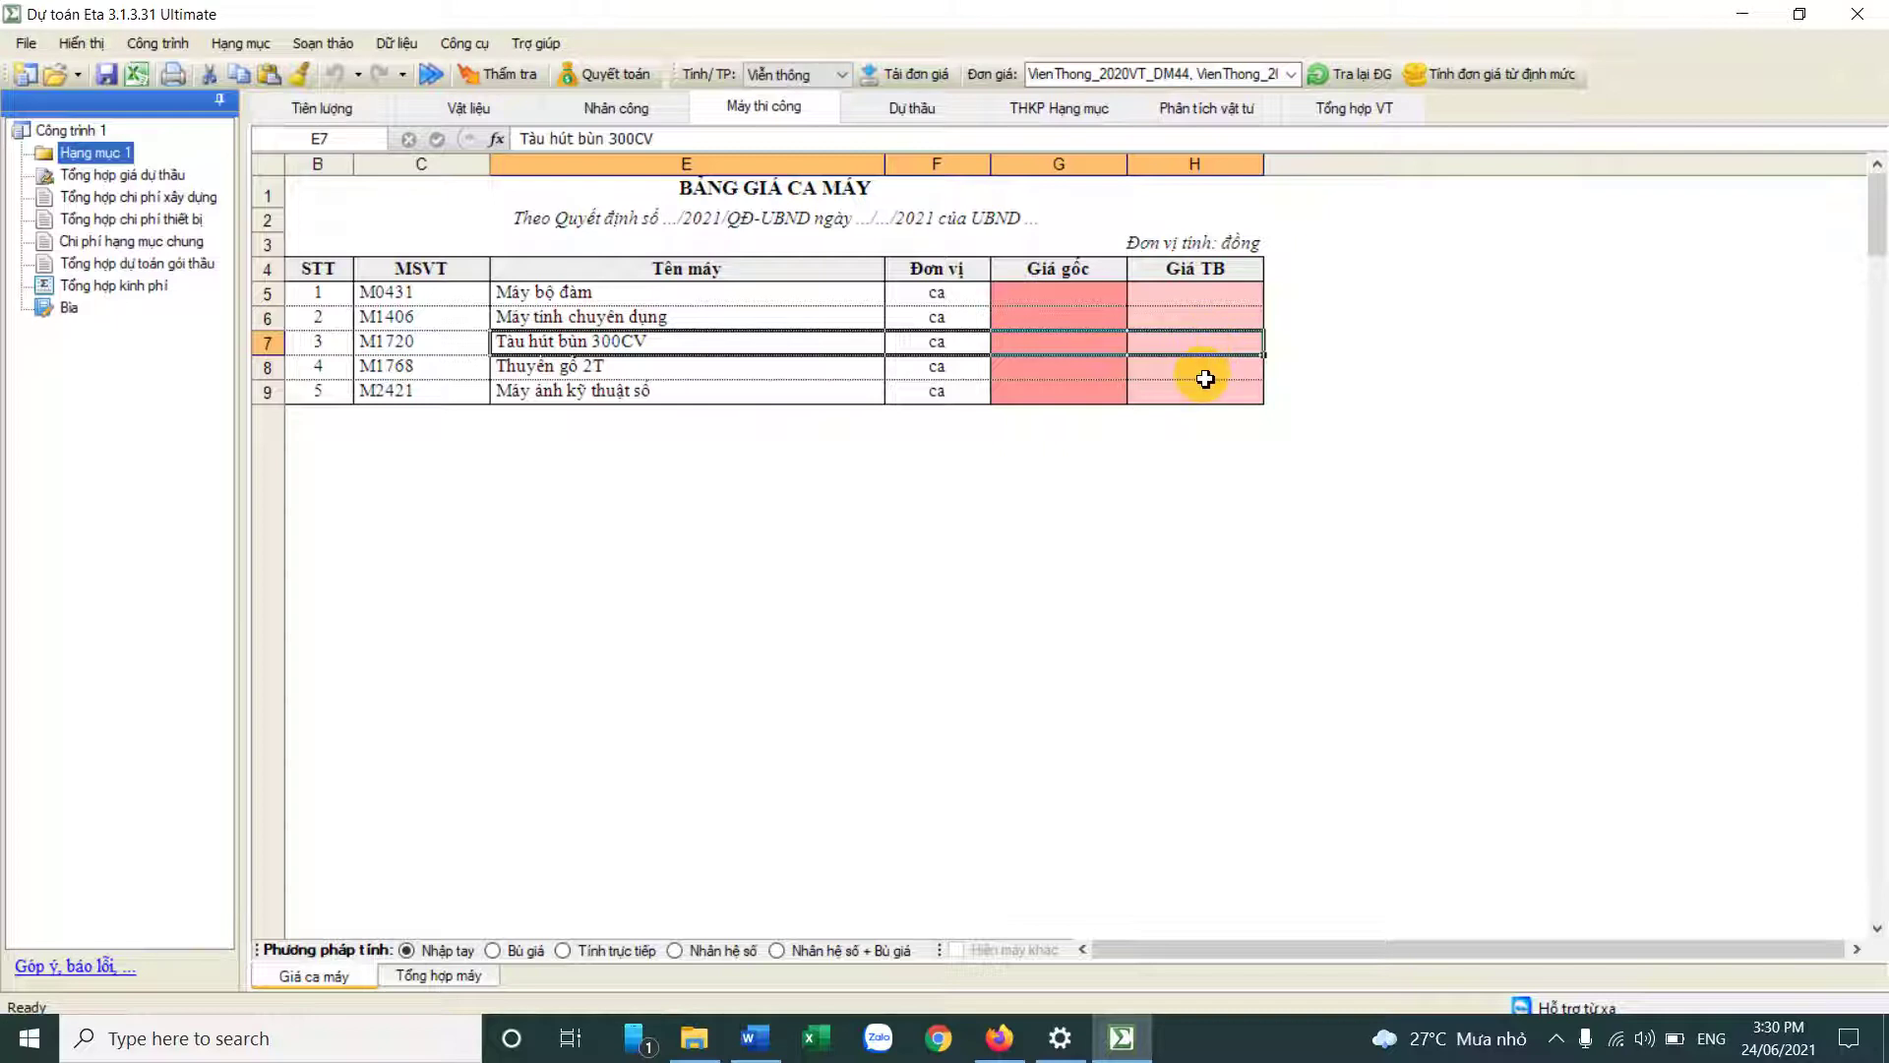
{"action": "left_click", "coordinate": [1199, 347]}
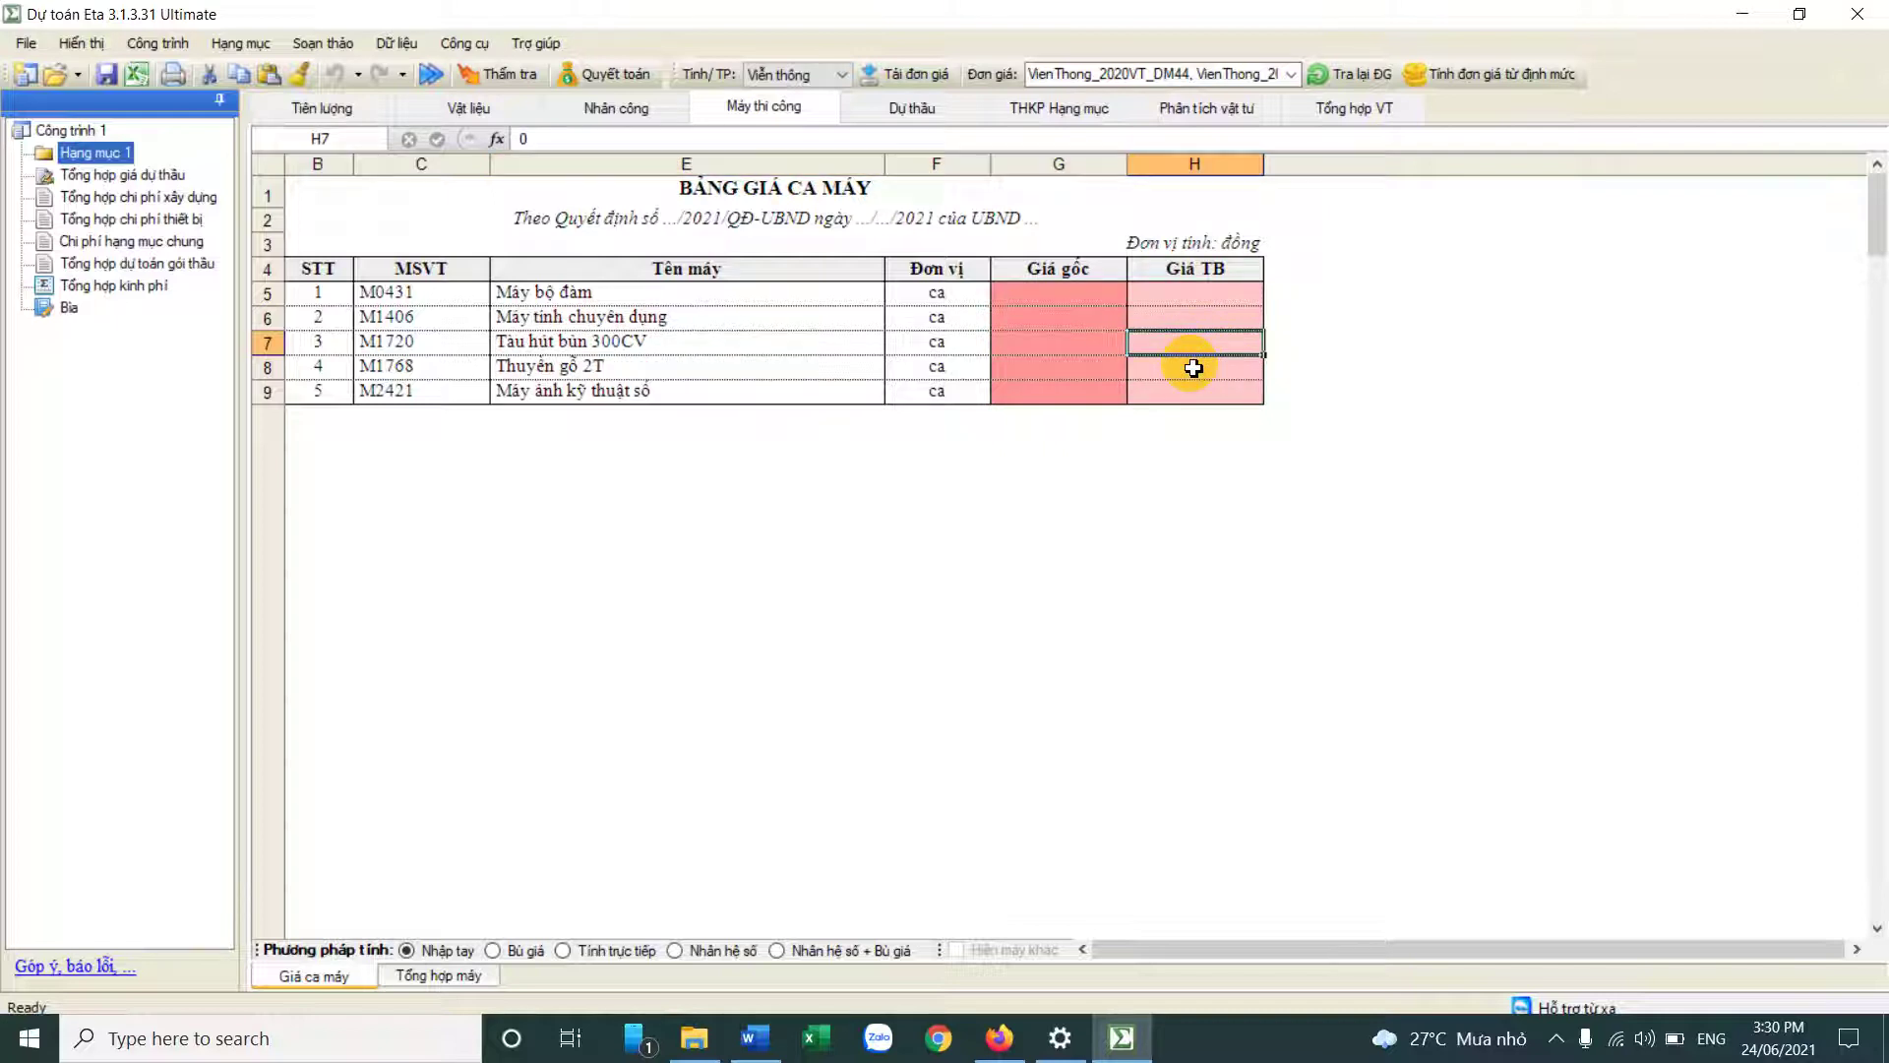
{"action": "left_click_drag", "start_coordinate": [1194, 302], "coordinate": [1205, 390]}
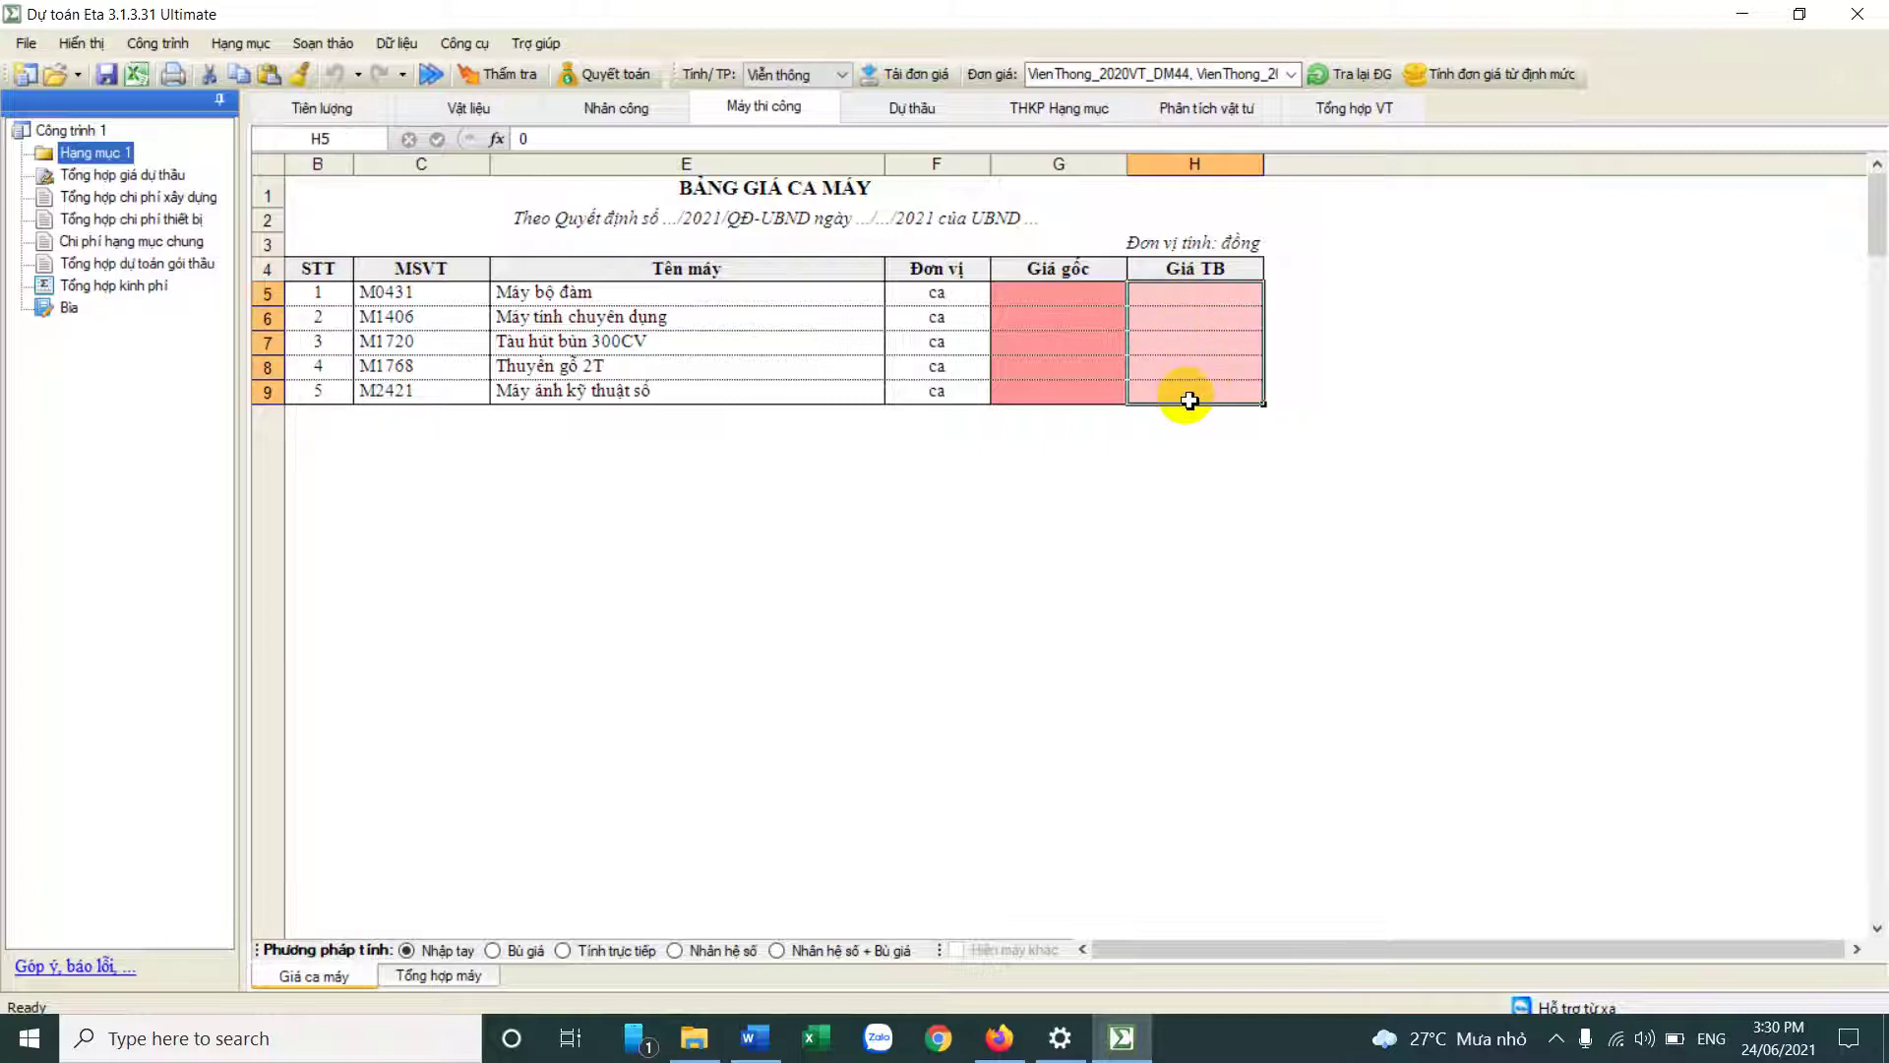
{"action": "left_click", "coordinate": [1212, 331]}
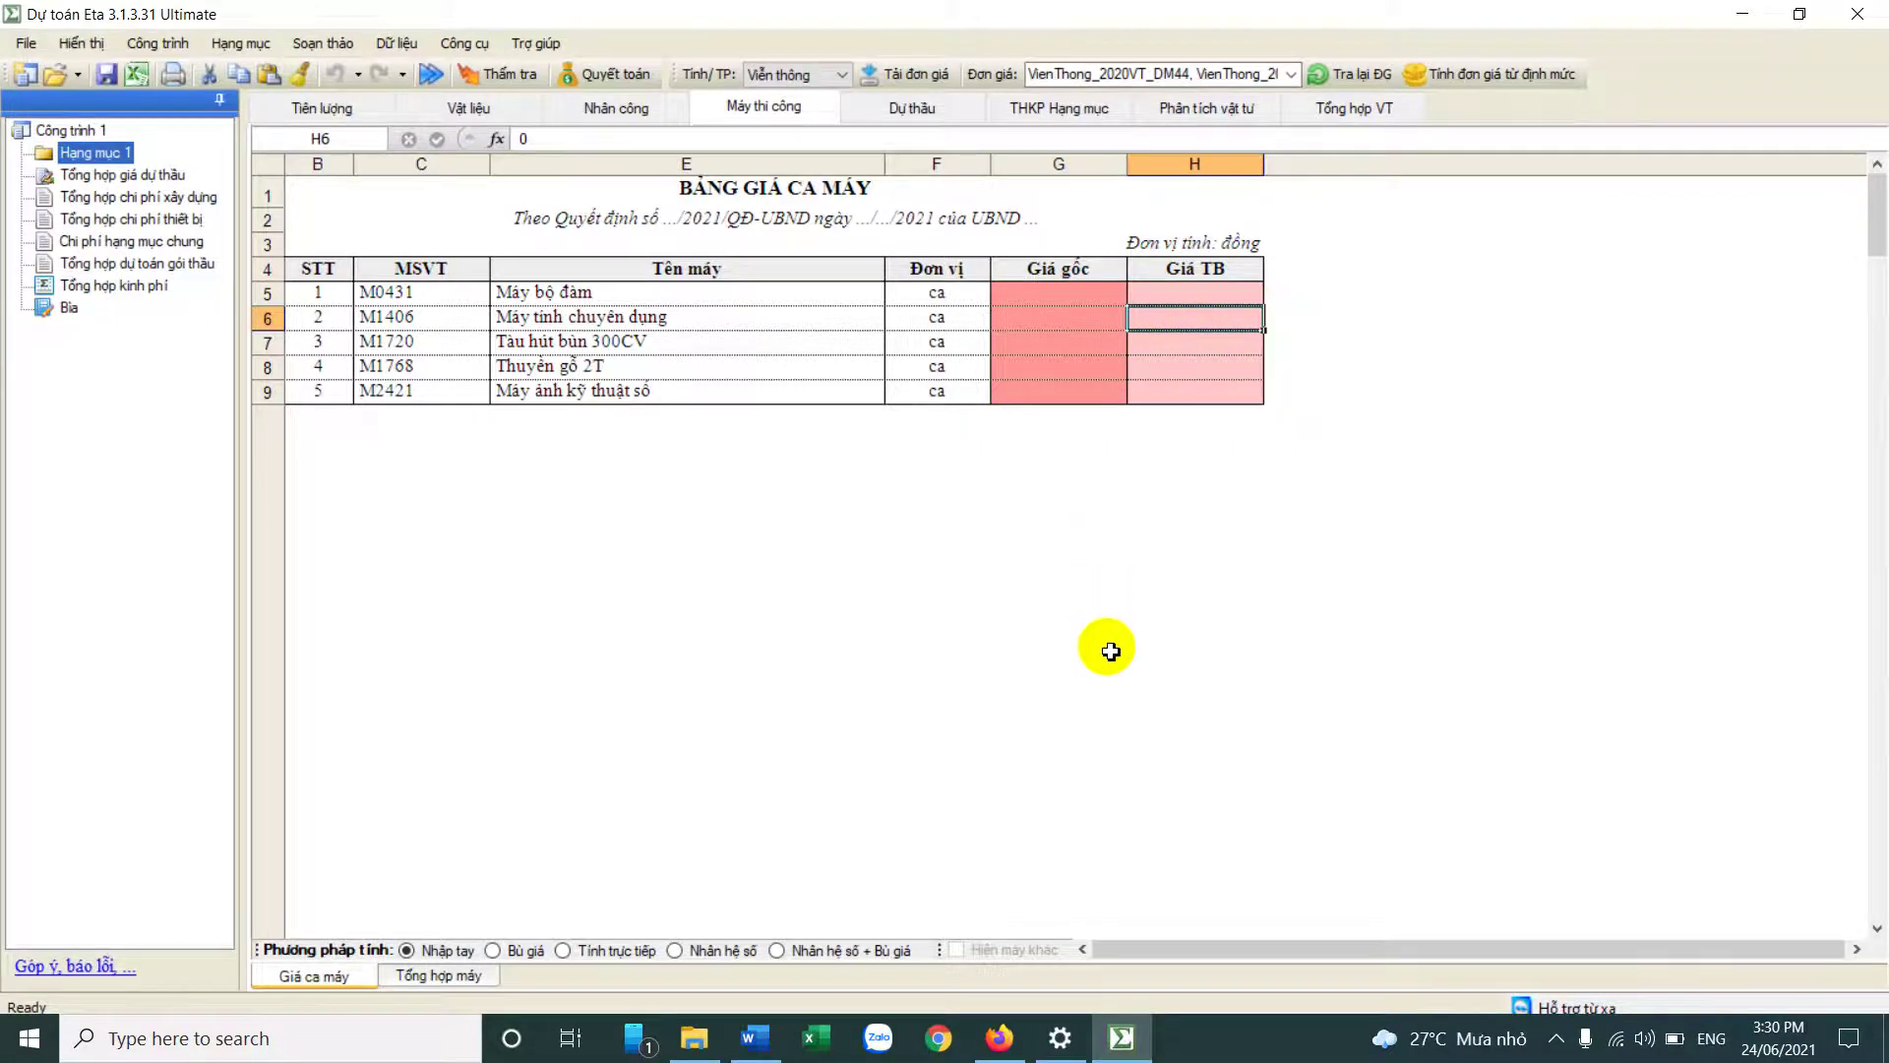
Step: Switch to Firefox and read the machine cost guidance in the dutoaneta.vn article, highlighting the passage on document 257/BTTTT-KHTC
{"action": "left_click", "coordinate": [1000, 1038]}
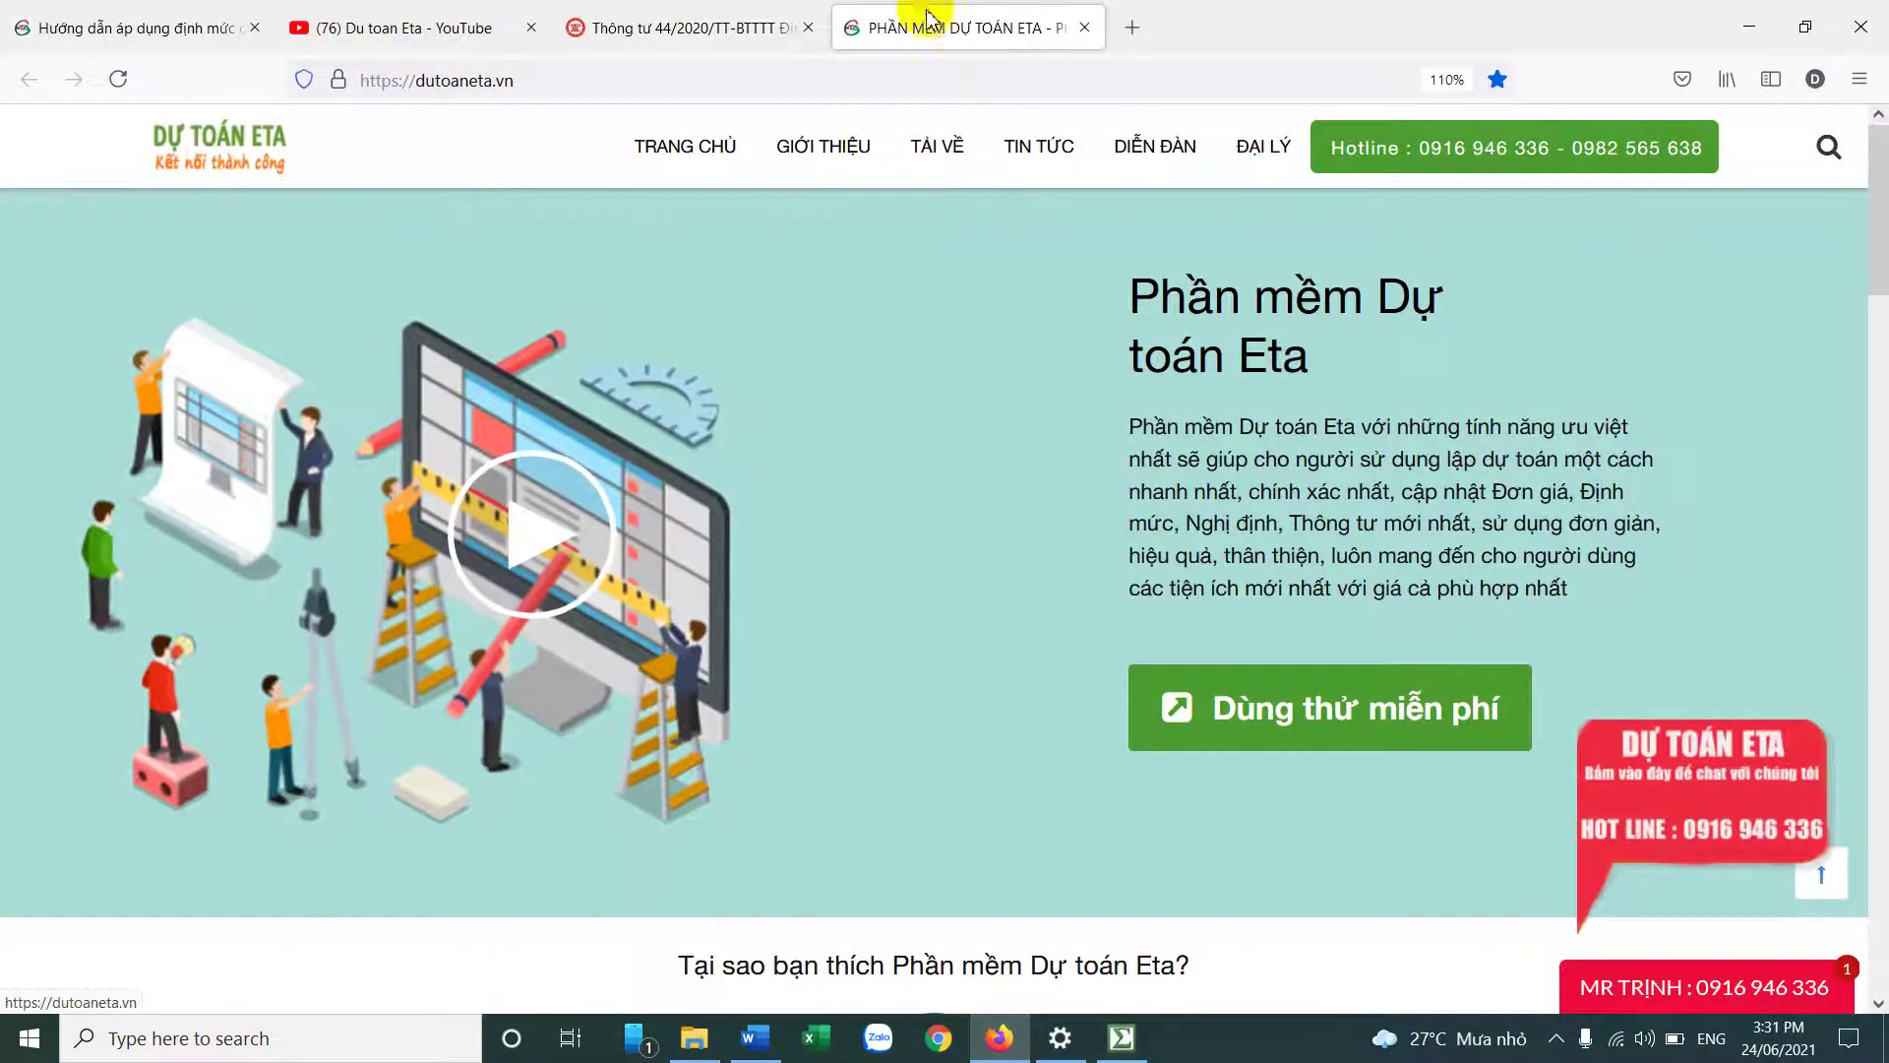
{"action": "left_click", "coordinate": [640, 30]}
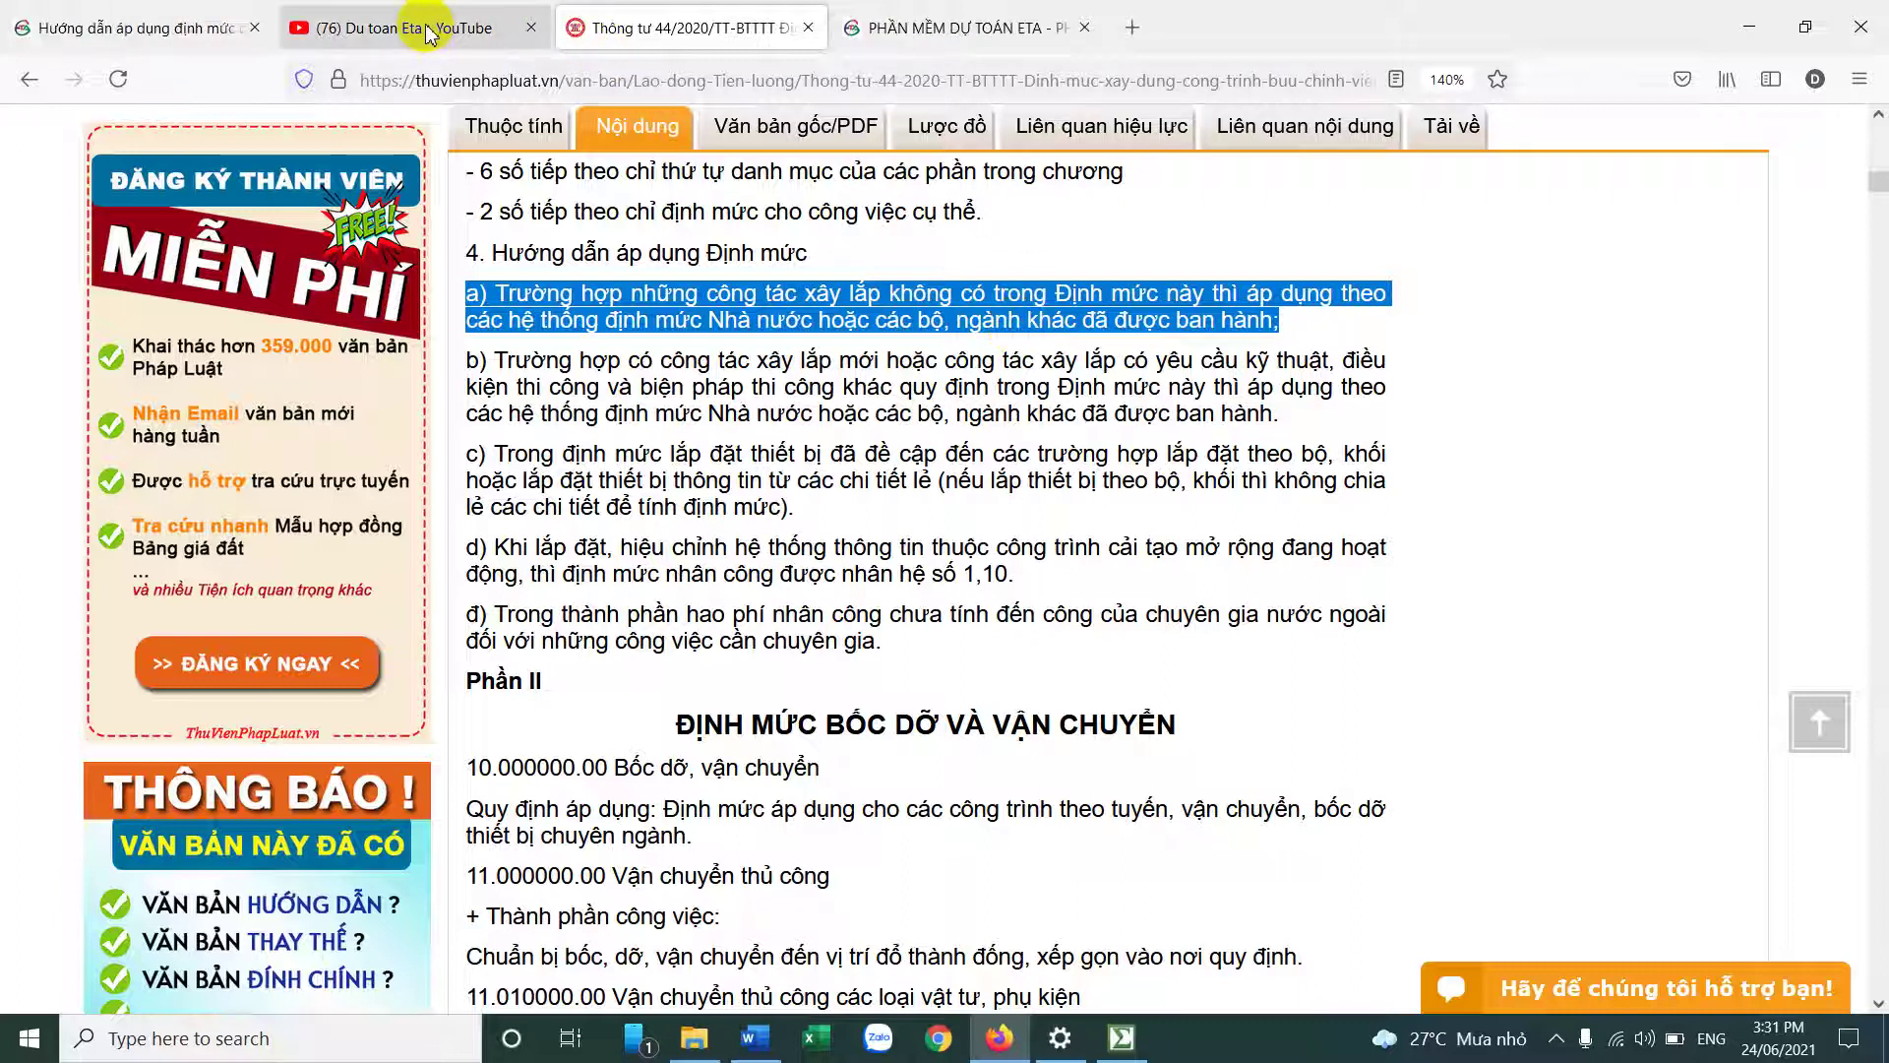
{"action": "left_click", "coordinate": [211, 28]}
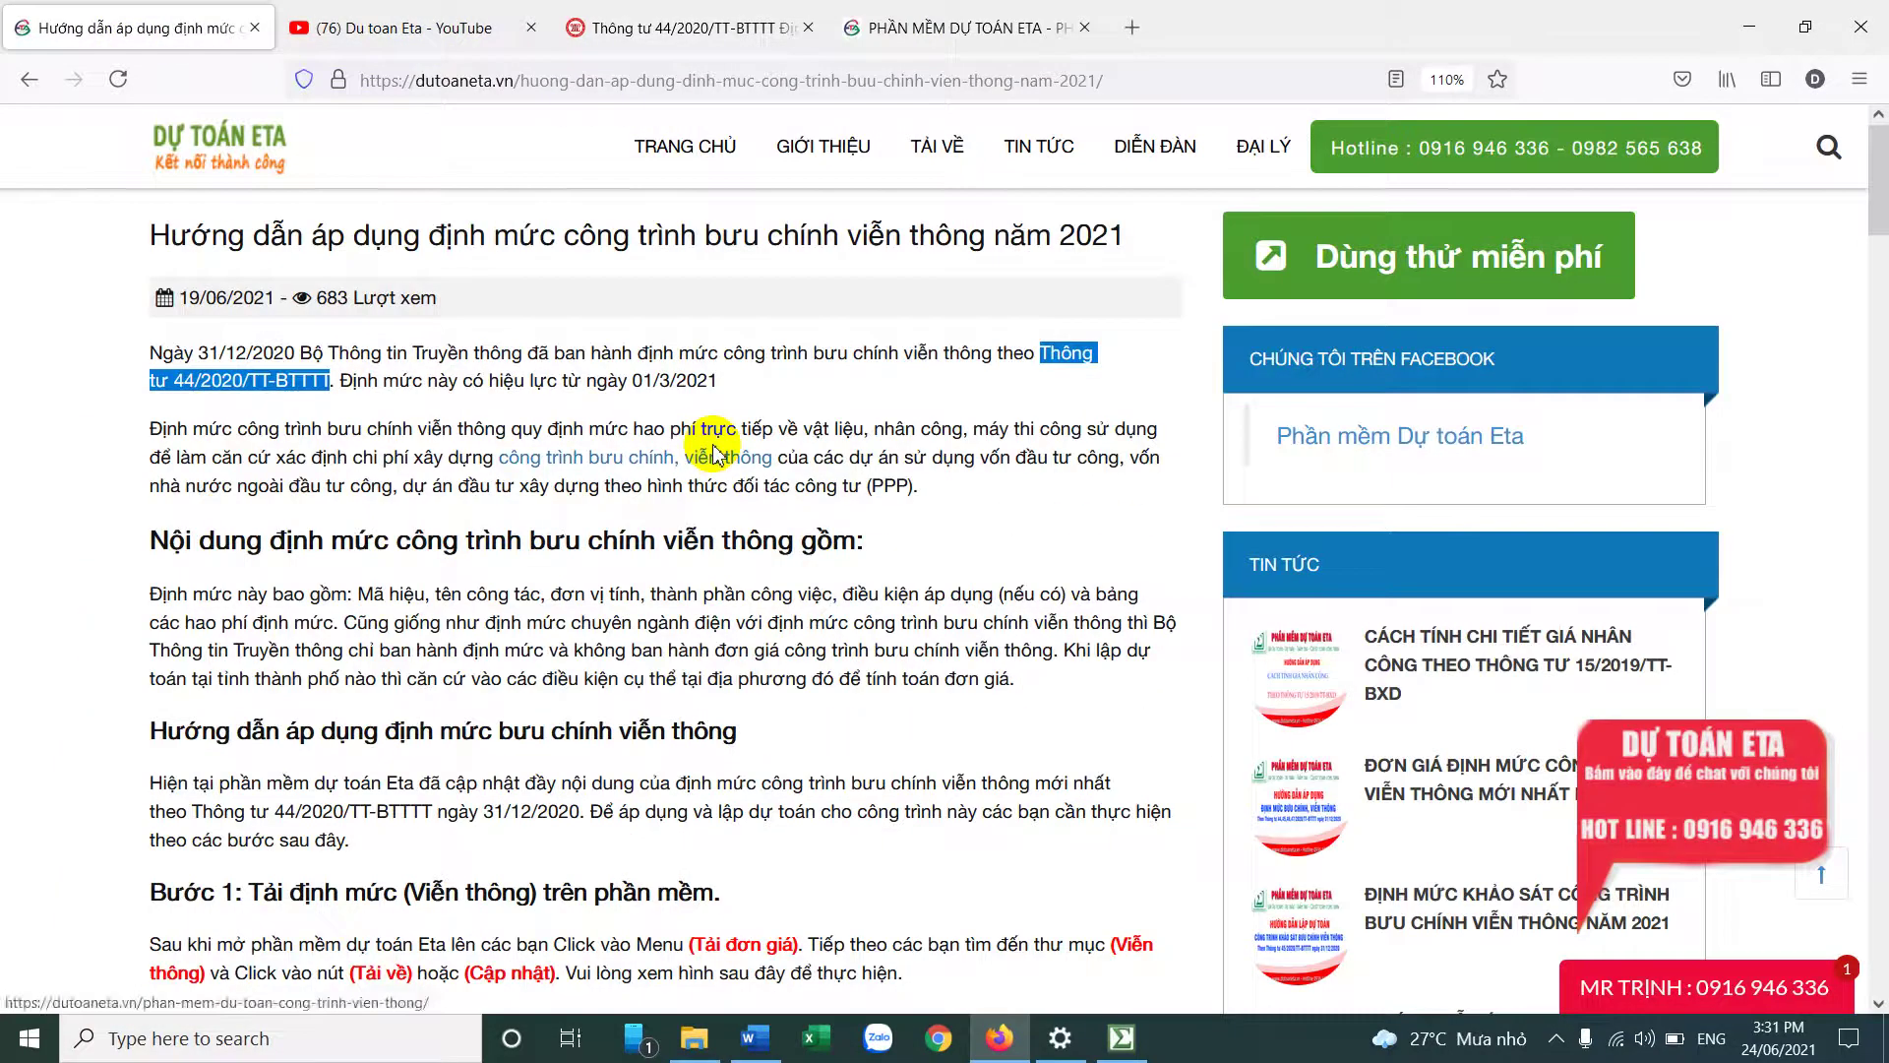
{"action": "scroll", "coordinate": [813, 620], "scroll_direction": "down", "scroll_amount": 20}
{"action": "scroll", "coordinate": [813, 620], "scroll_direction": "down", "scroll_amount": 15}
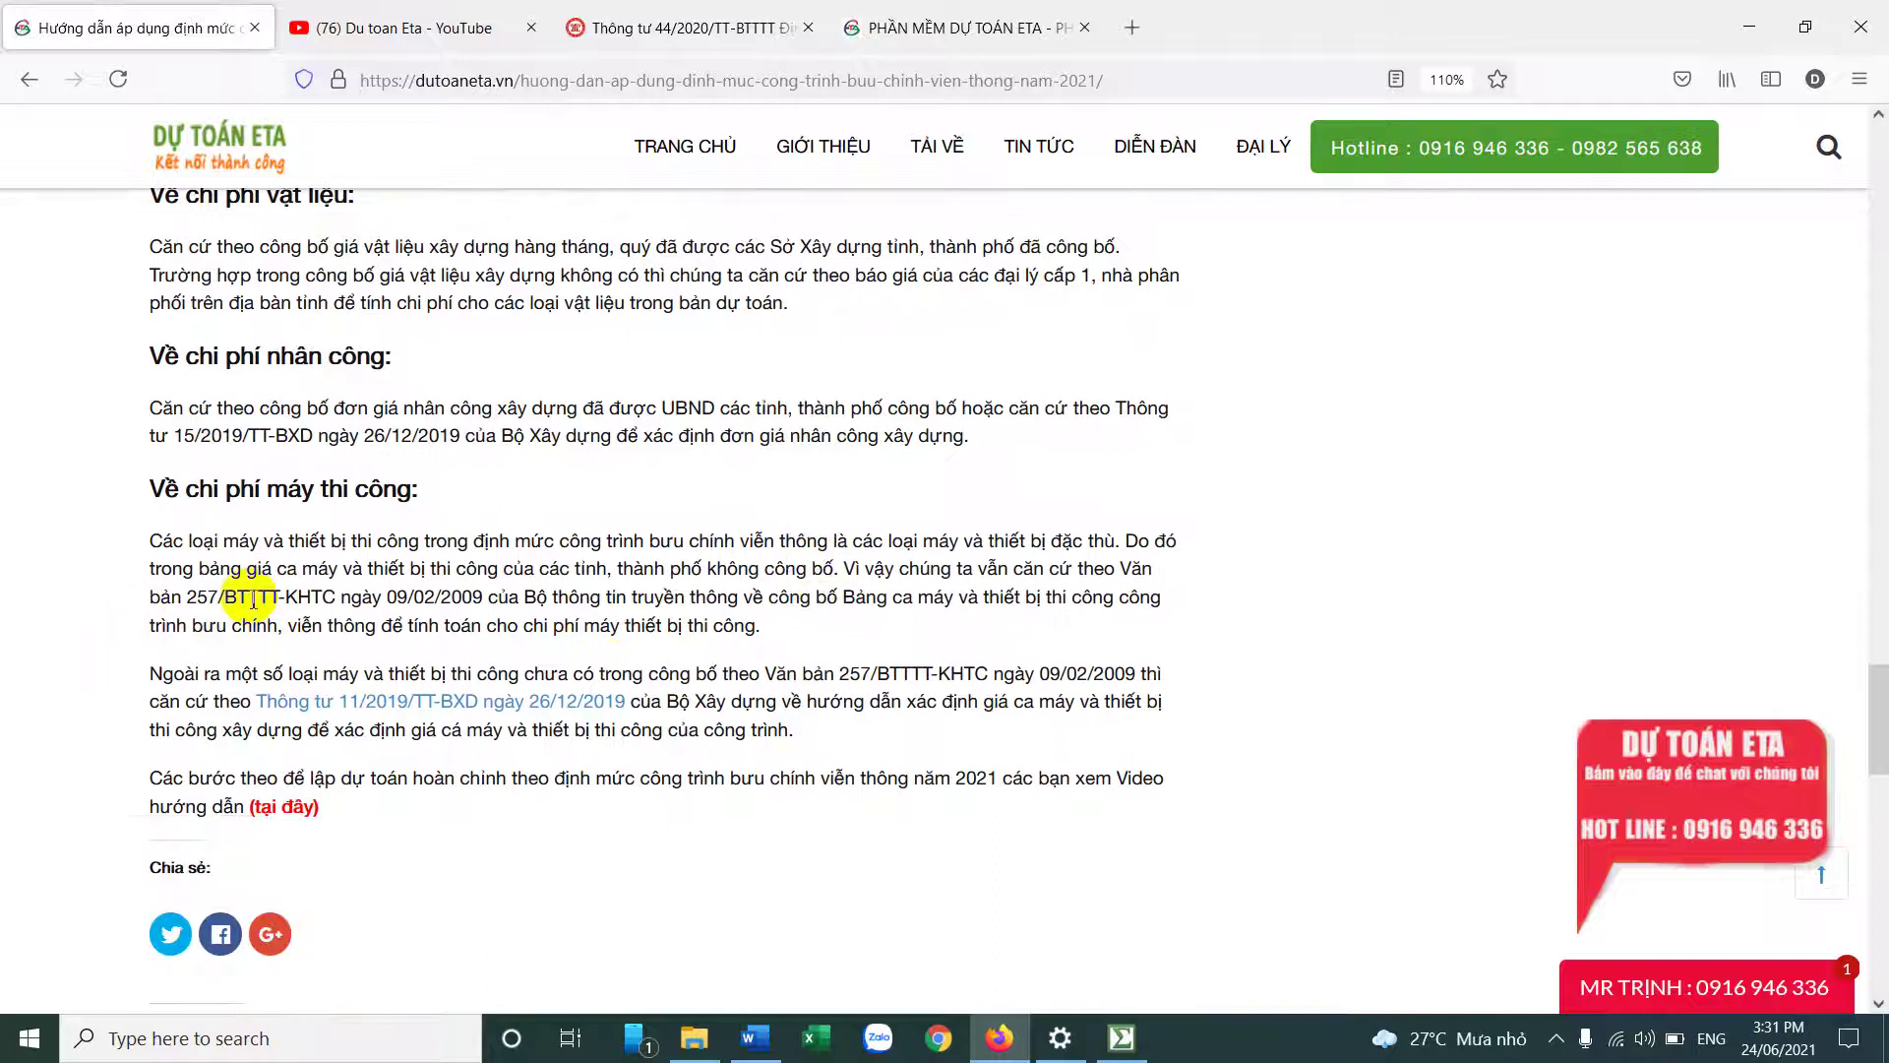
{"action": "left_click_drag", "start_coordinate": [181, 597], "coordinate": [845, 595]}
{"action": "left_click_drag", "start_coordinate": [852, 620], "coordinate": [859, 645]}
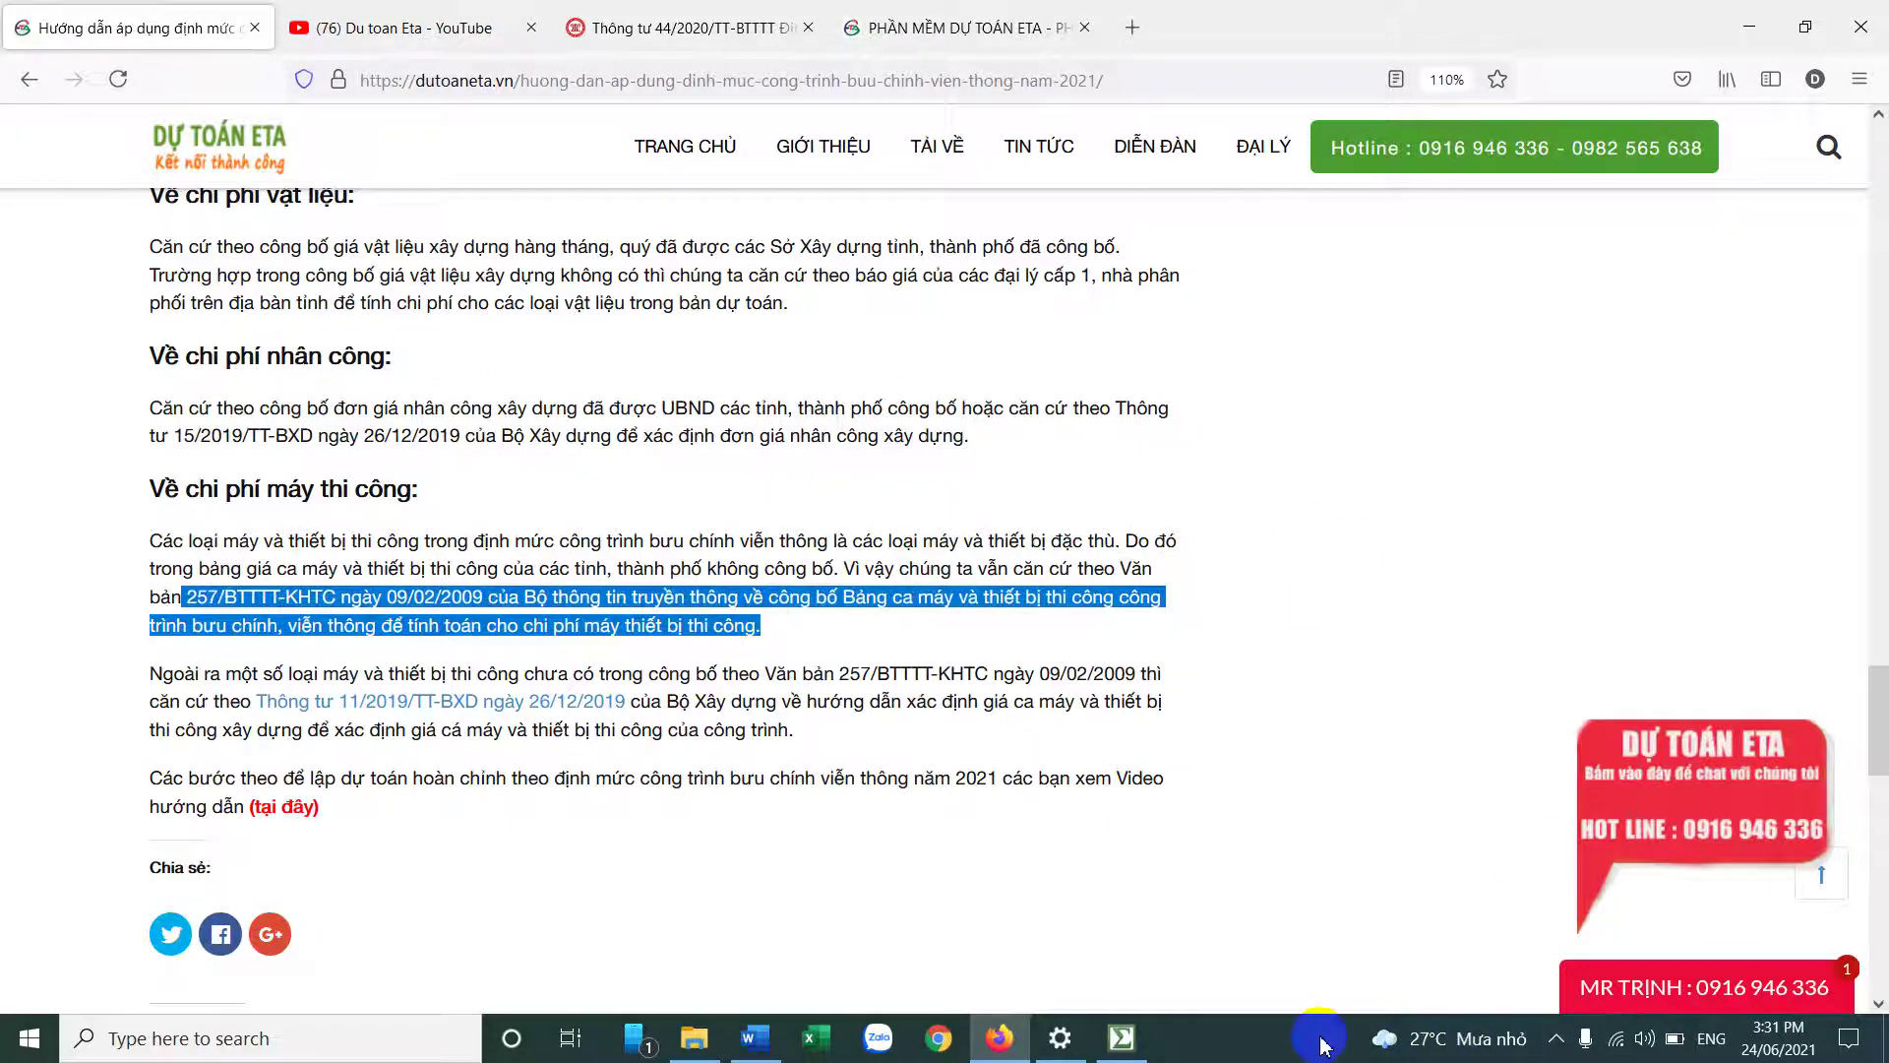
{"action": "left_click", "coordinate": [1122, 1038]}
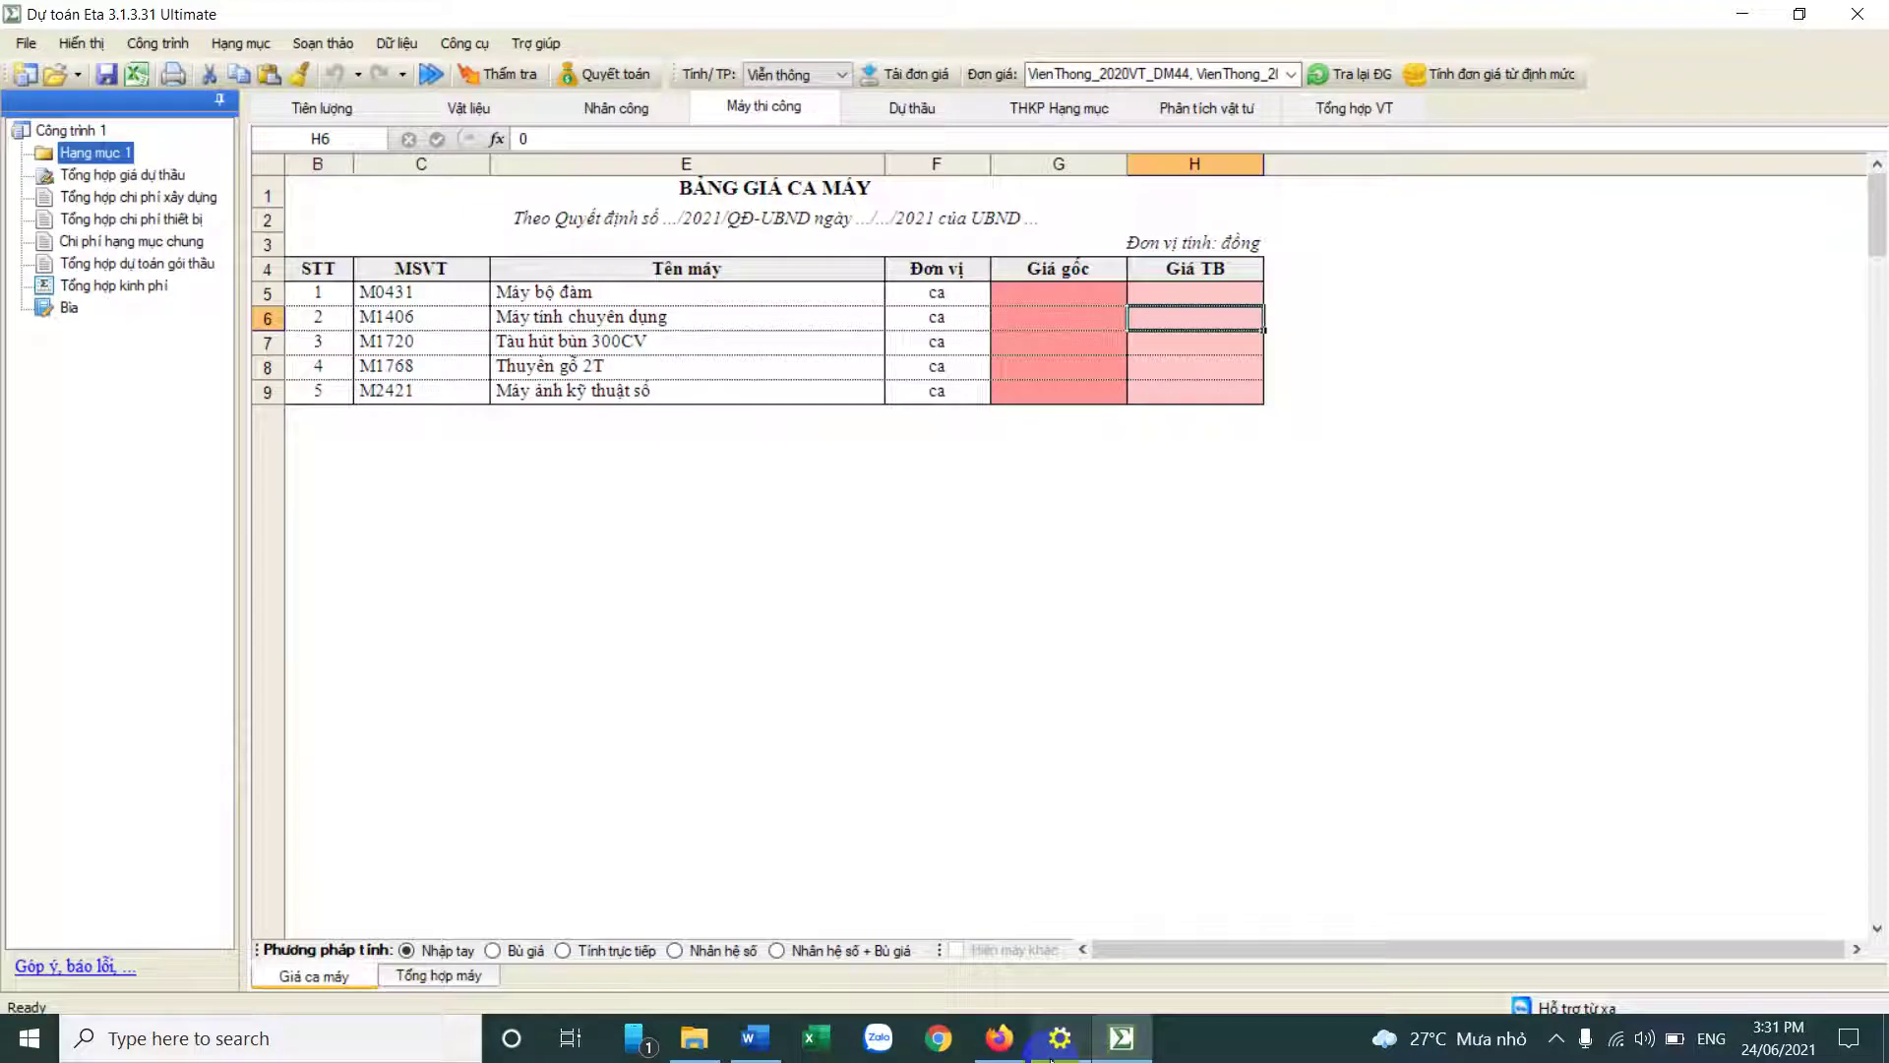
{"action": "left_click", "coordinate": [1013, 1041]}
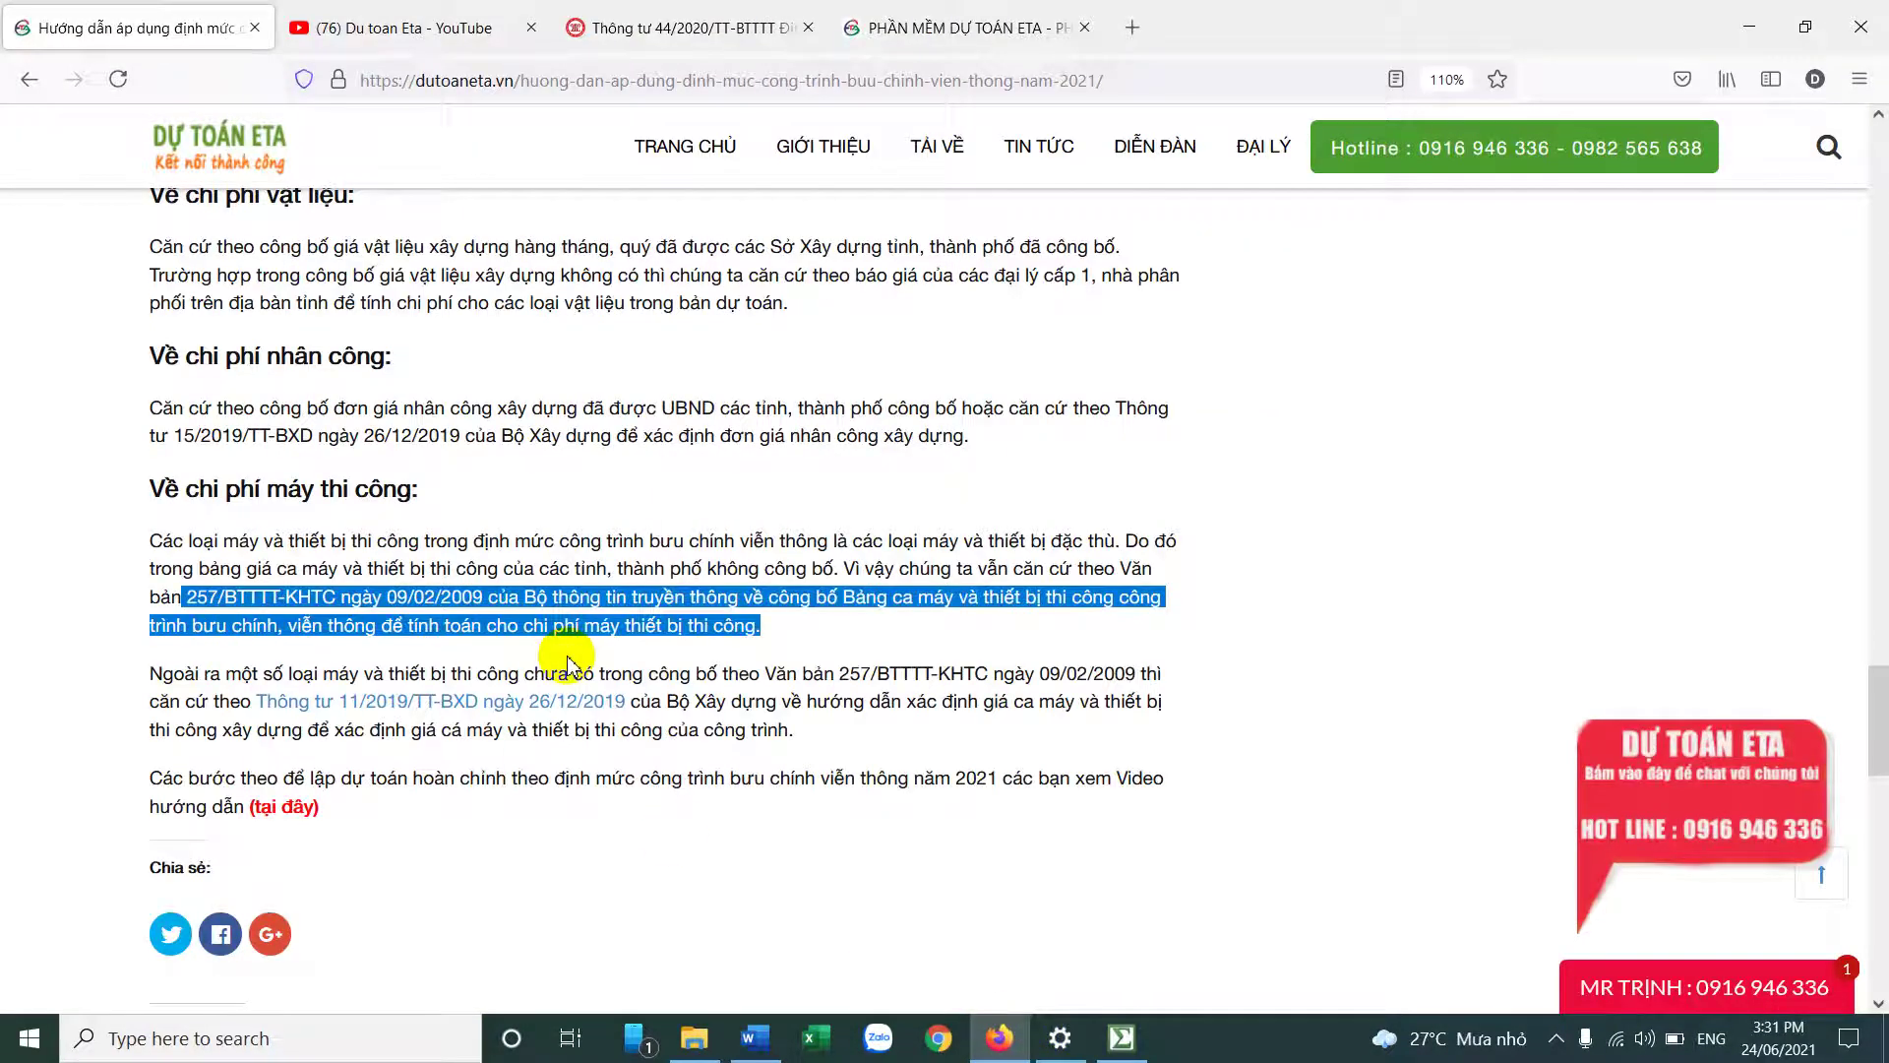
Step: Back in Dự toán Eta, set the Giá TB price to 120.000 for Máy bộ đàm and 150000 for Máy tính chuyên dụng
{"action": "left_click", "coordinate": [1122, 1039]}
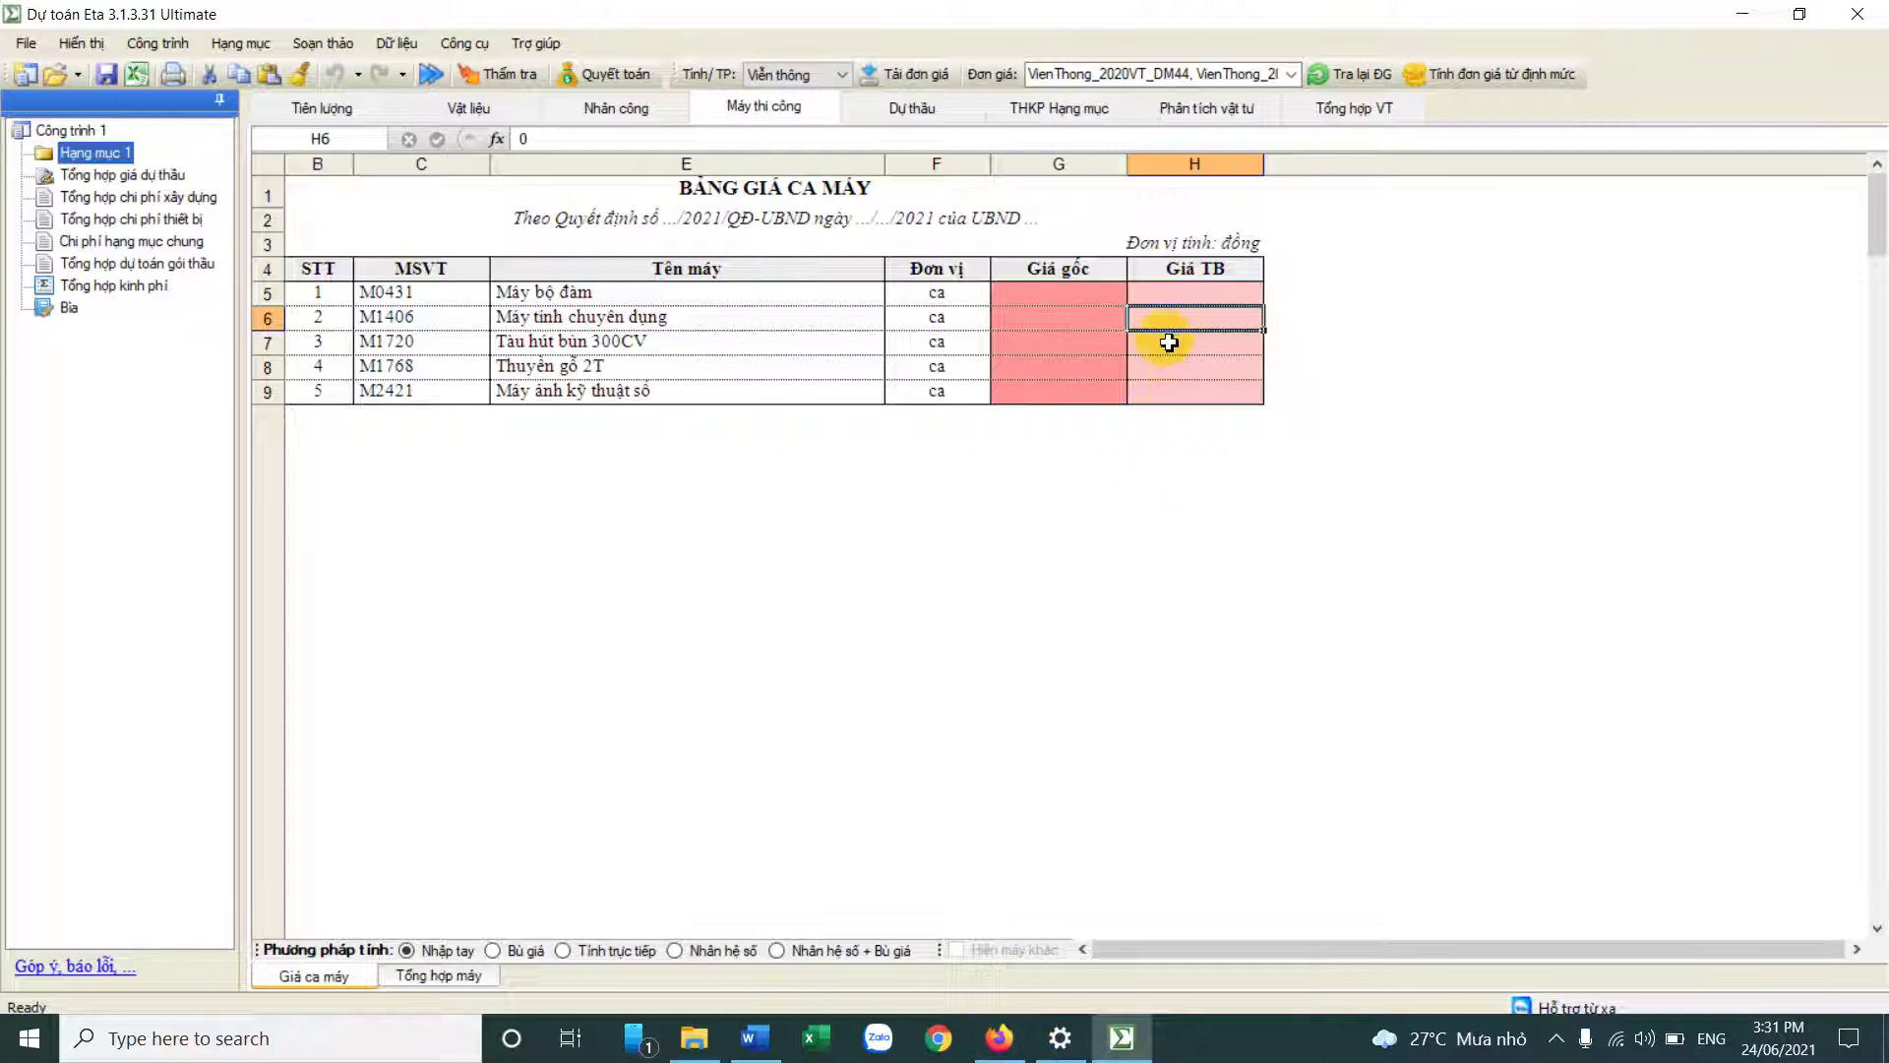
{"action": "left_click", "coordinate": [1185, 294]}
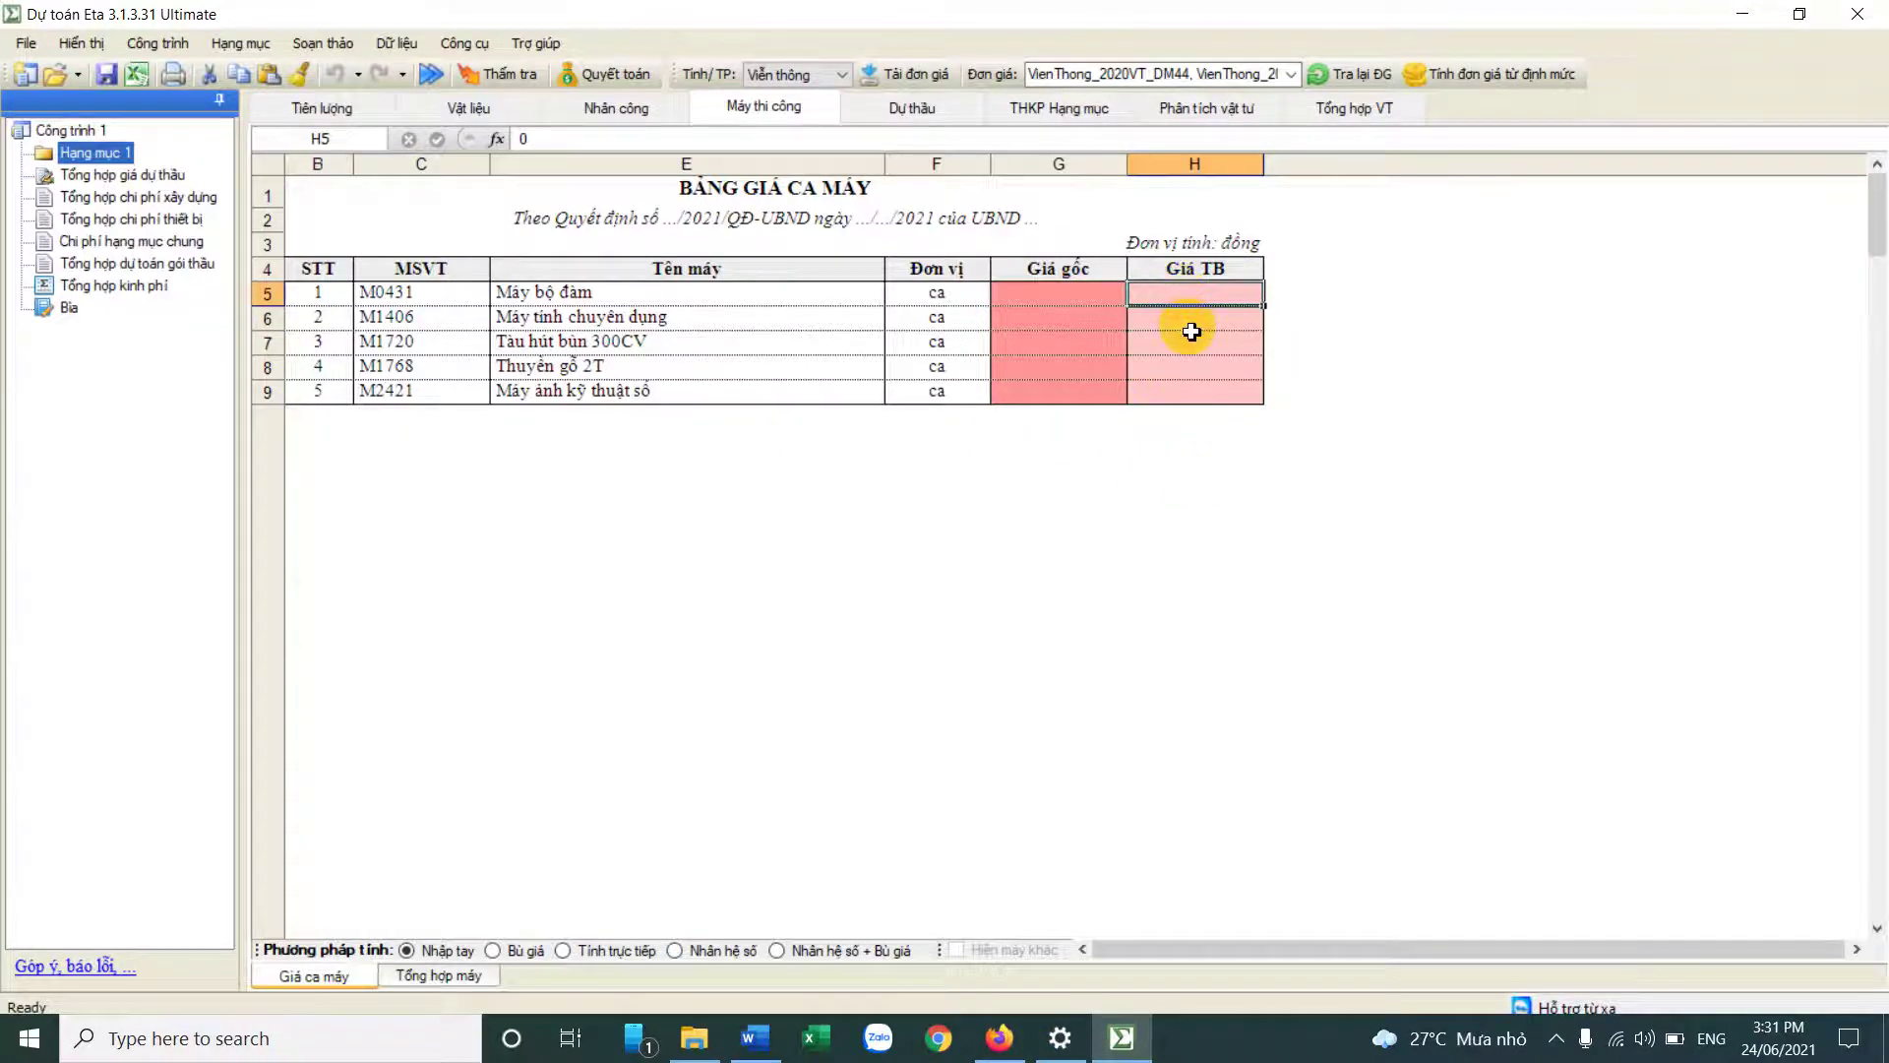
{"action": "type", "text": "12"}
{"action": "type", "text": "0"}
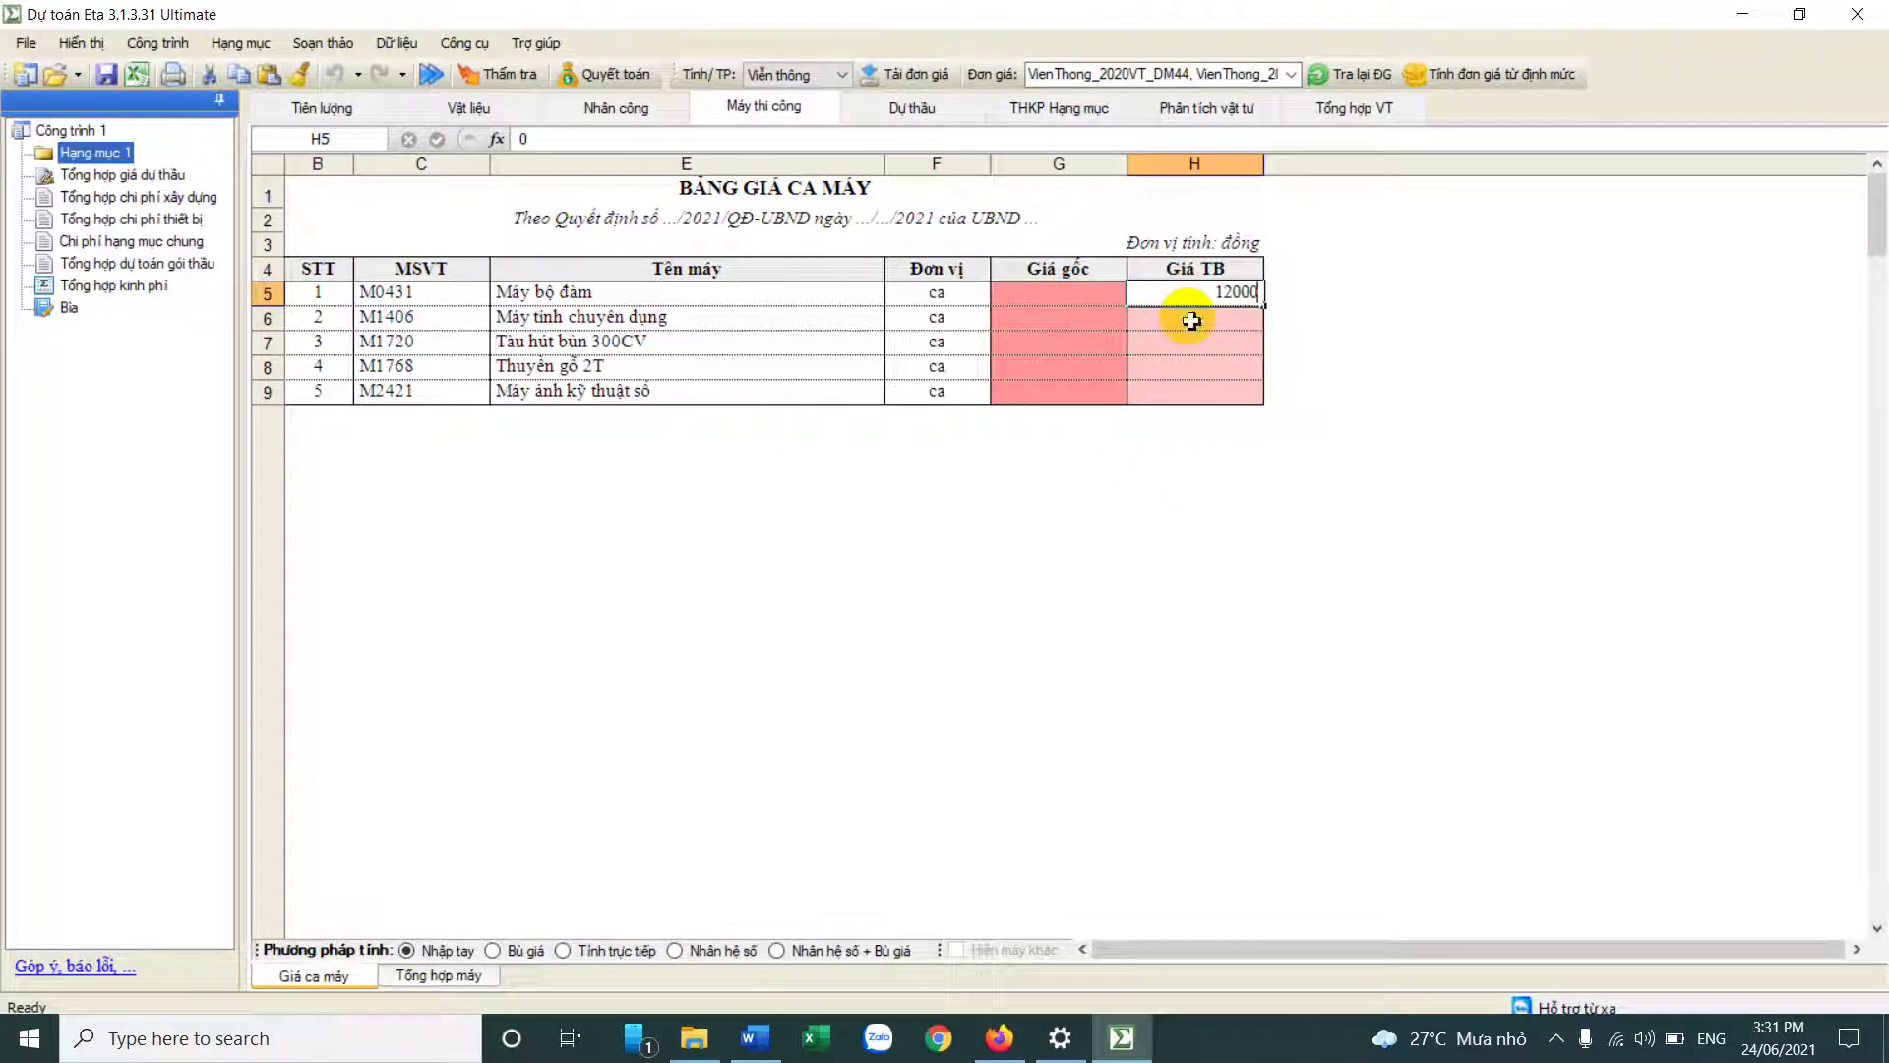
{"action": "type", "text": ".000"}
{"action": "key", "text": "Return"}
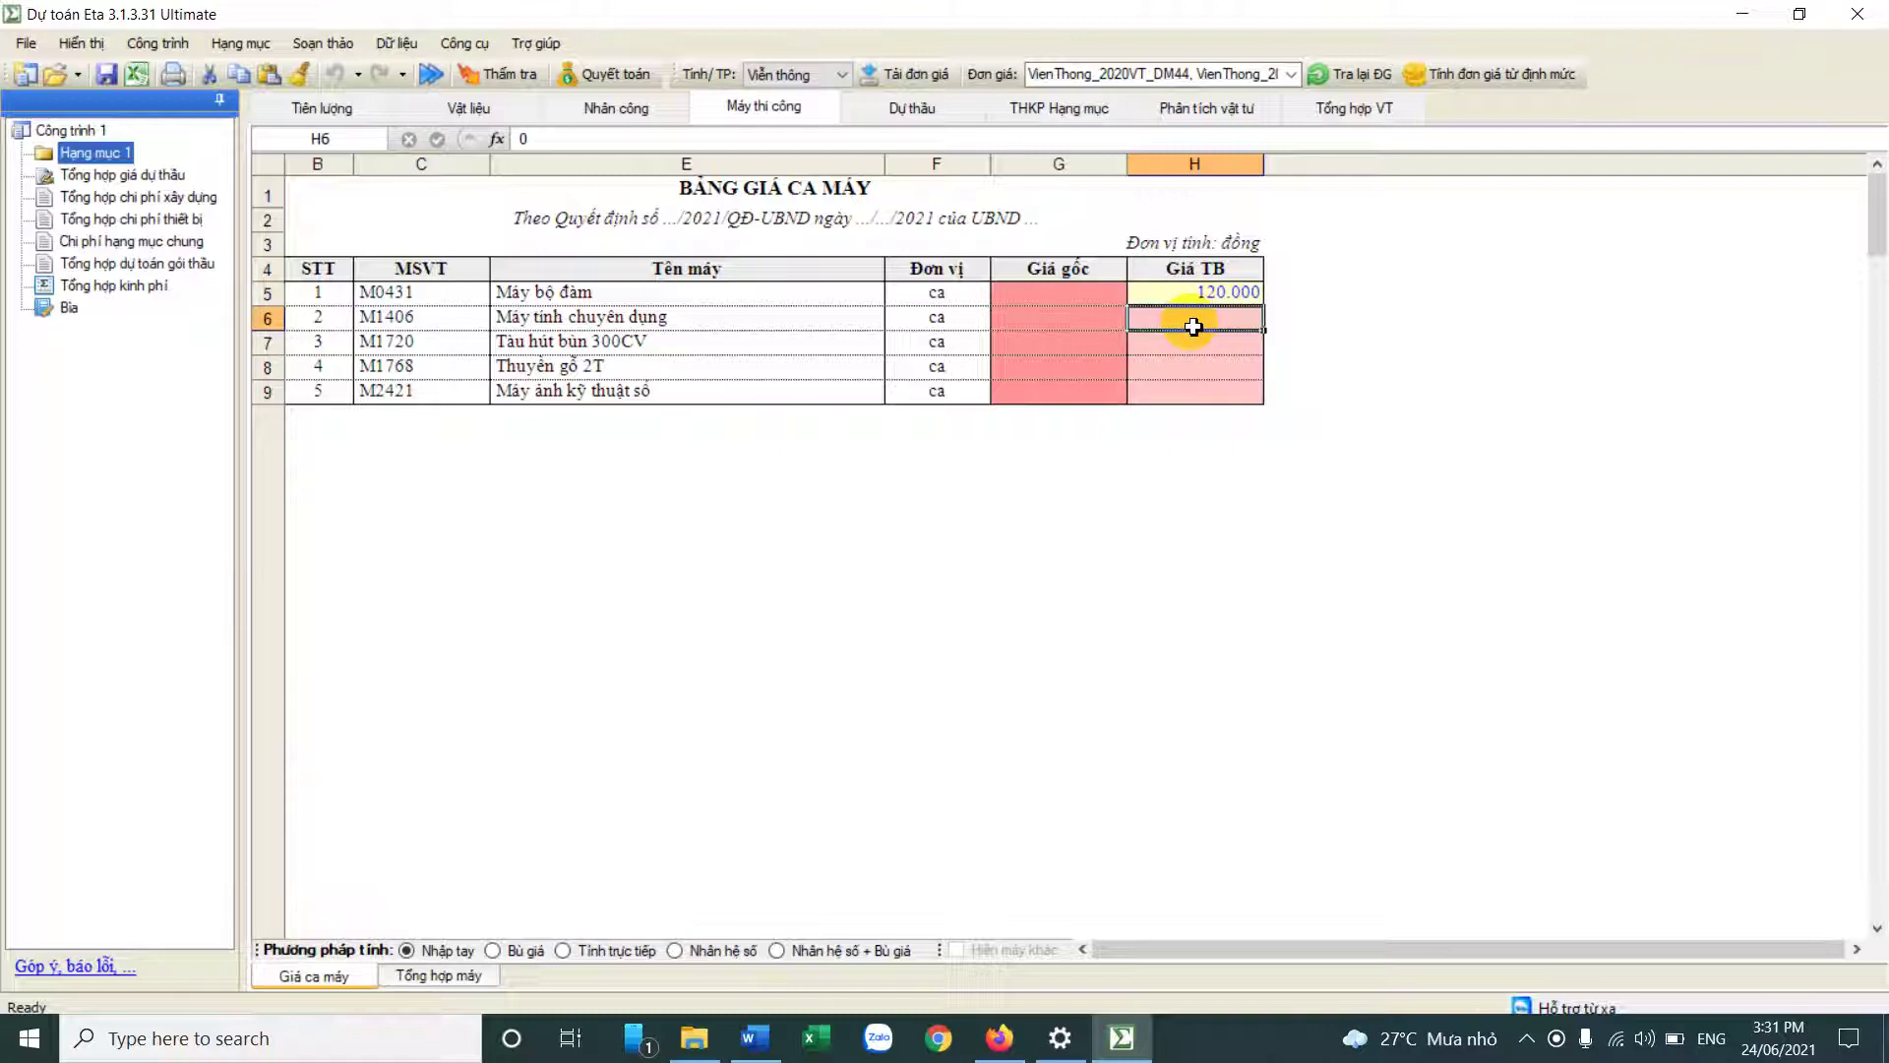
{"action": "type", "text": "150000"}
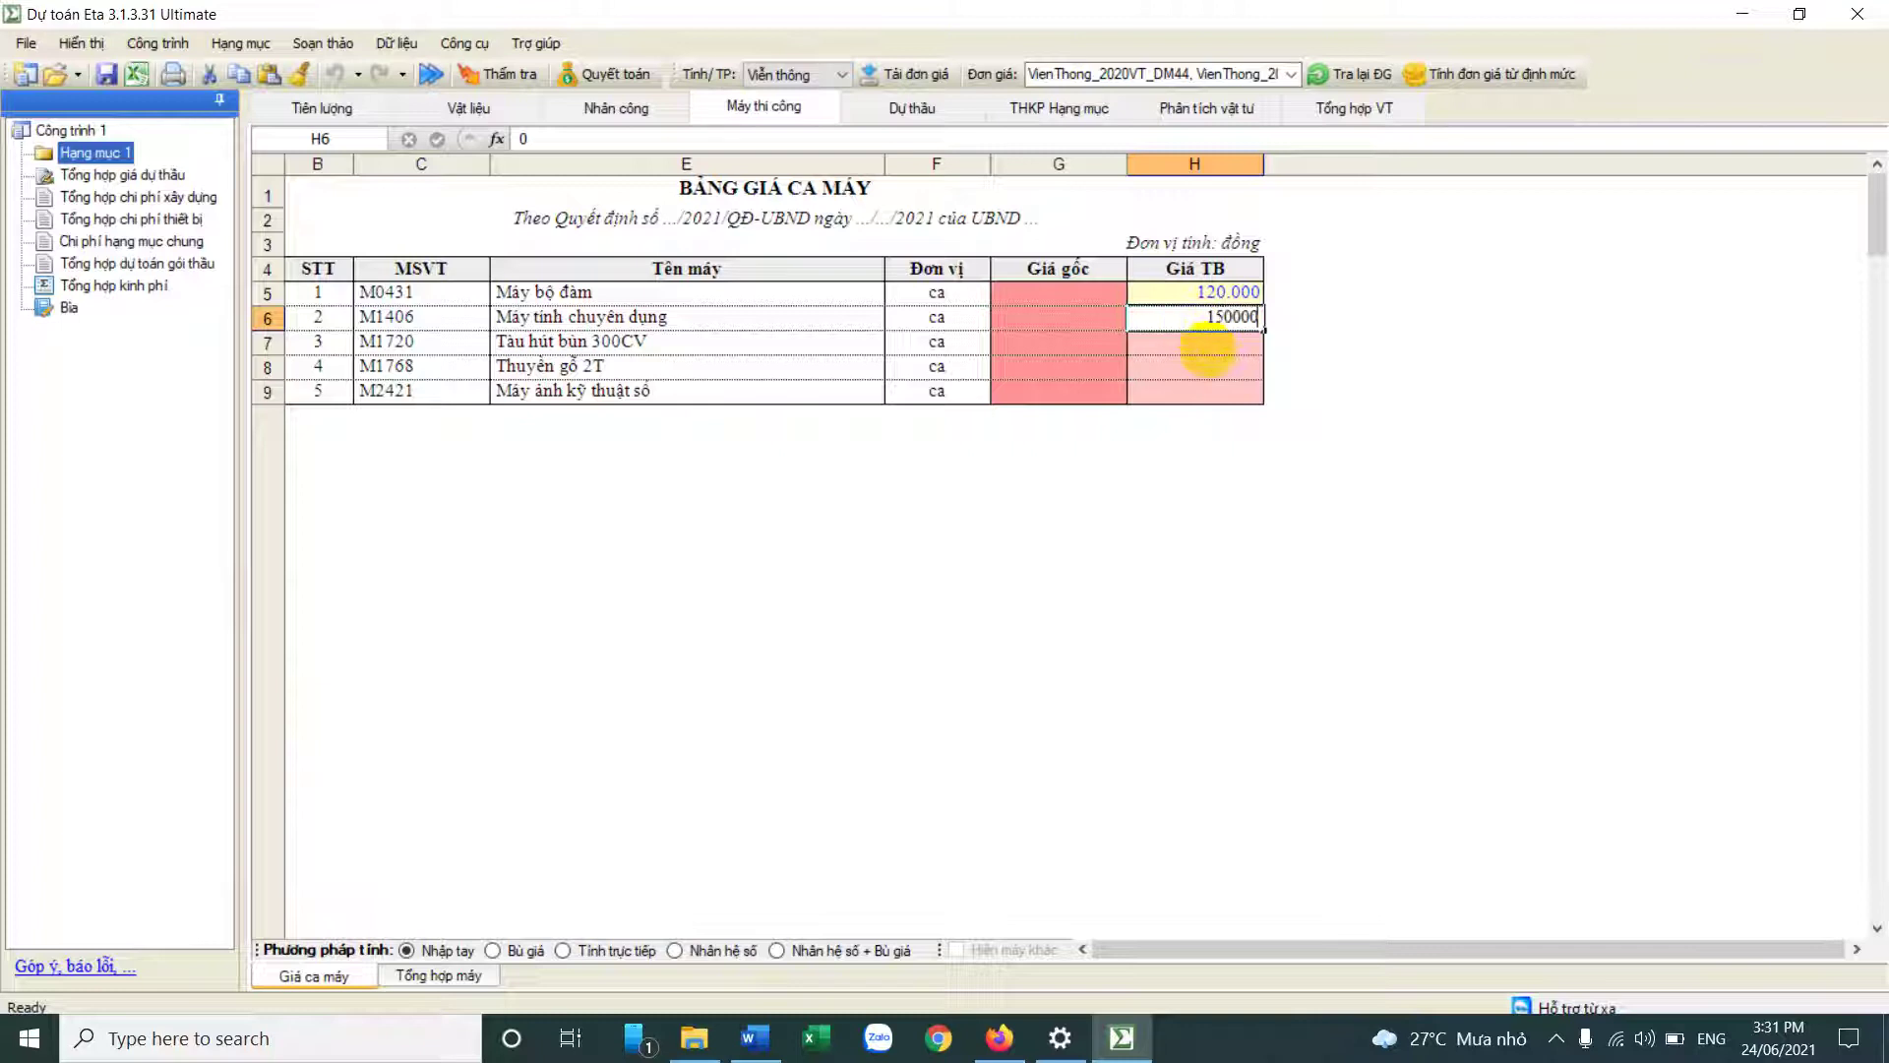
{"action": "key", "text": "Return"}
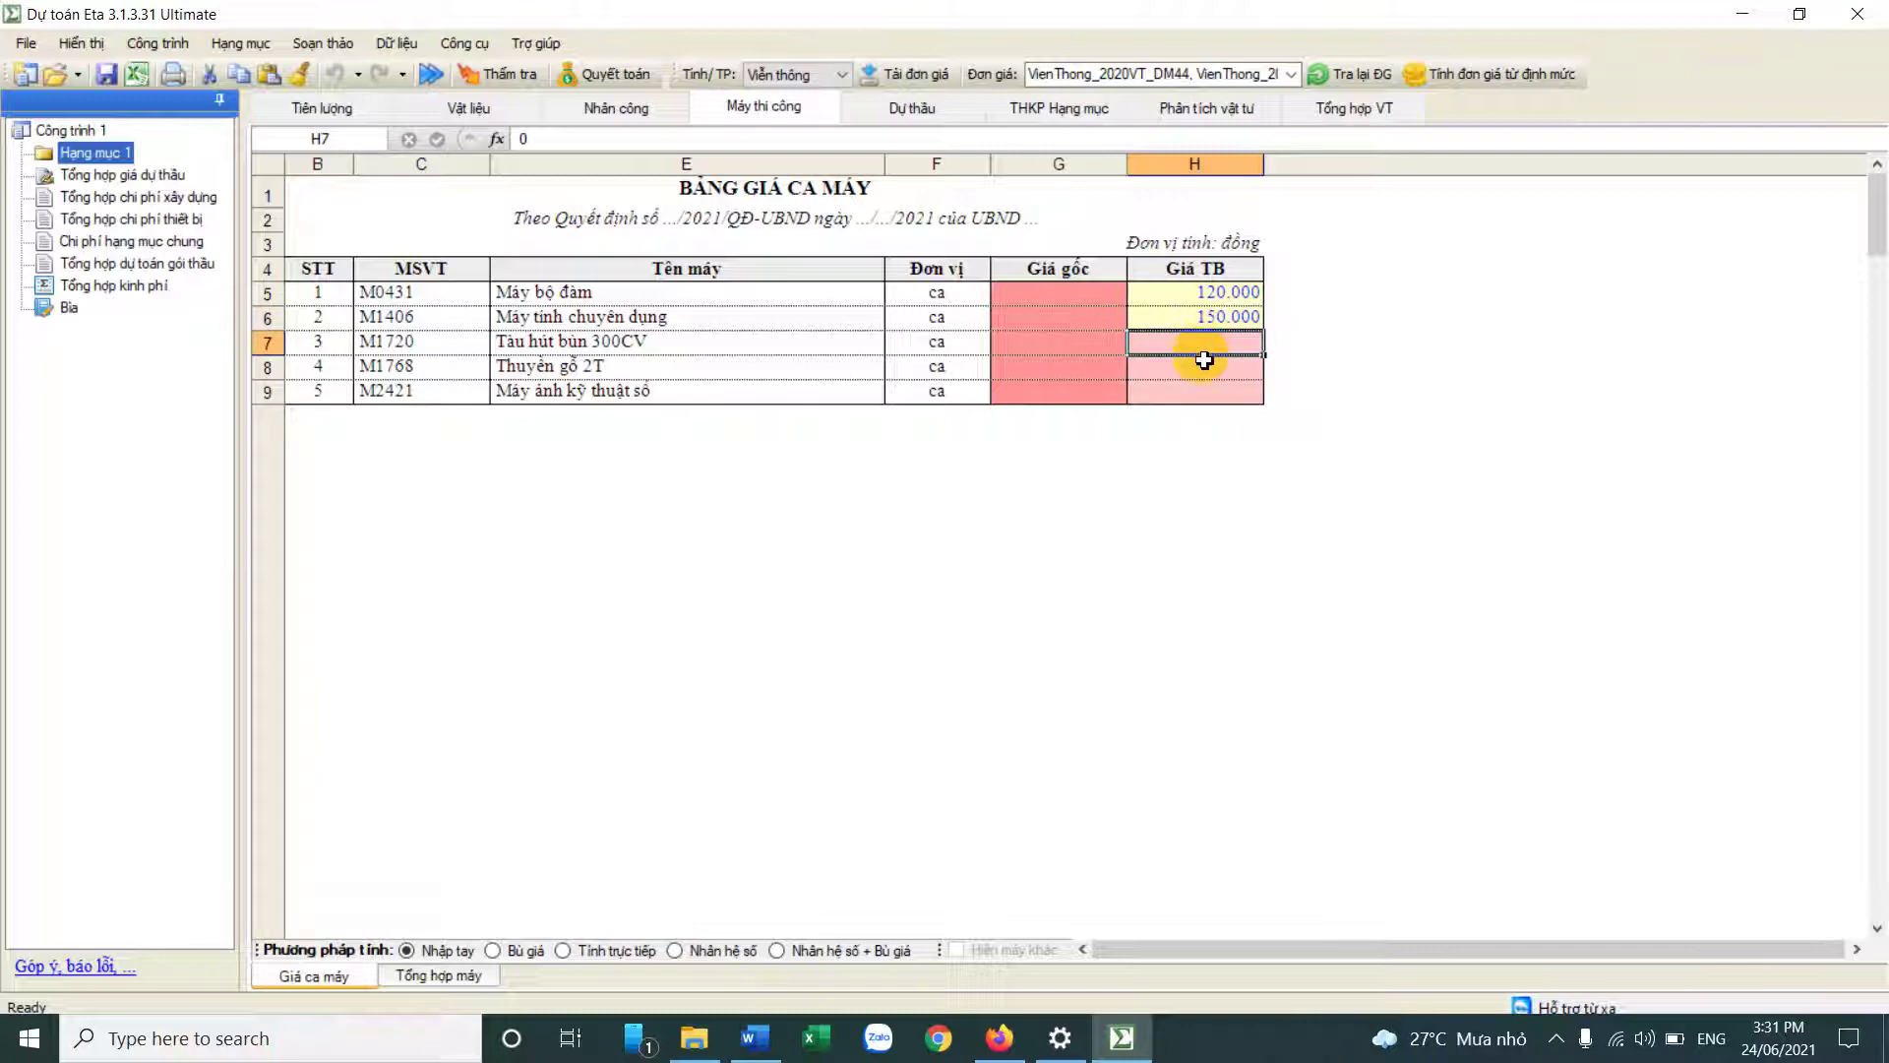
Step: Set the Giá TB price of Tàu hút bùn 300CV to 3.000.000
{"action": "type", "text": "30000"}
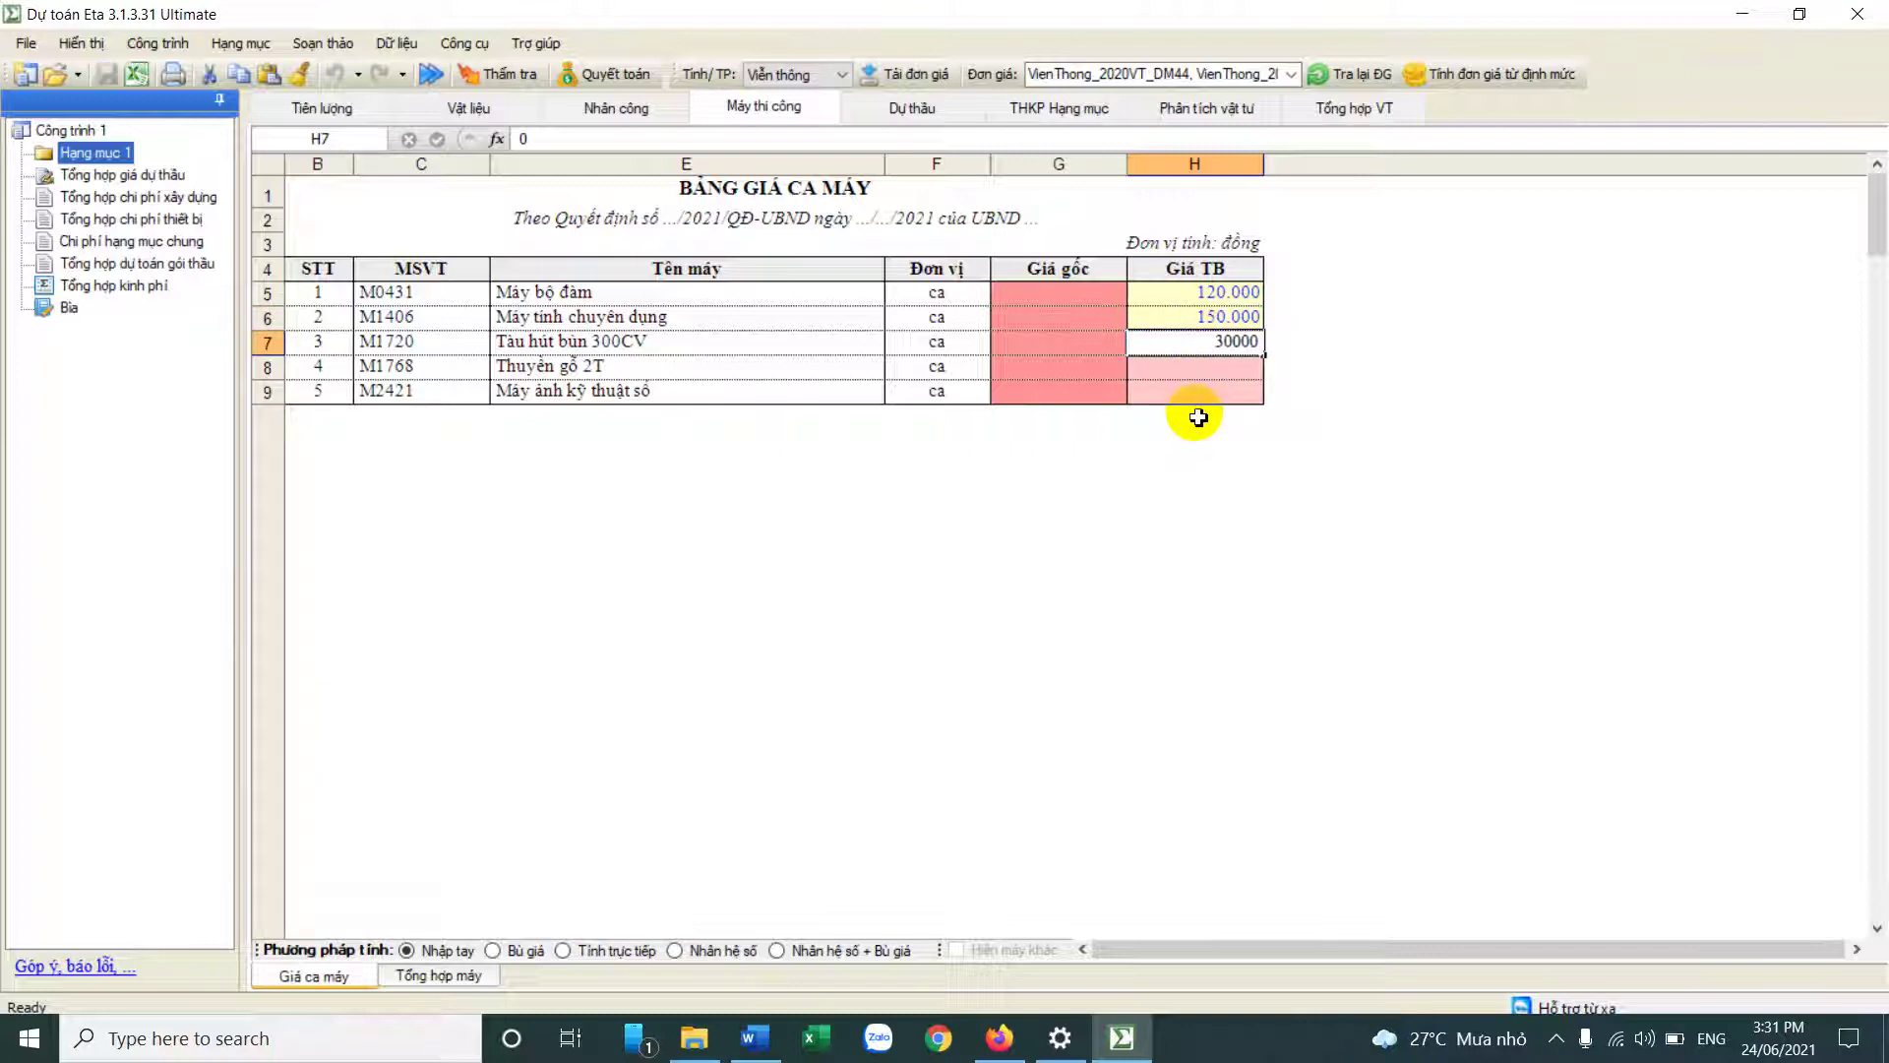
{"action": "type", "text": "0000"}
{"action": "left_click", "coordinate": [1197, 343]}
{"action": "left_click", "coordinate": [1210, 378]}
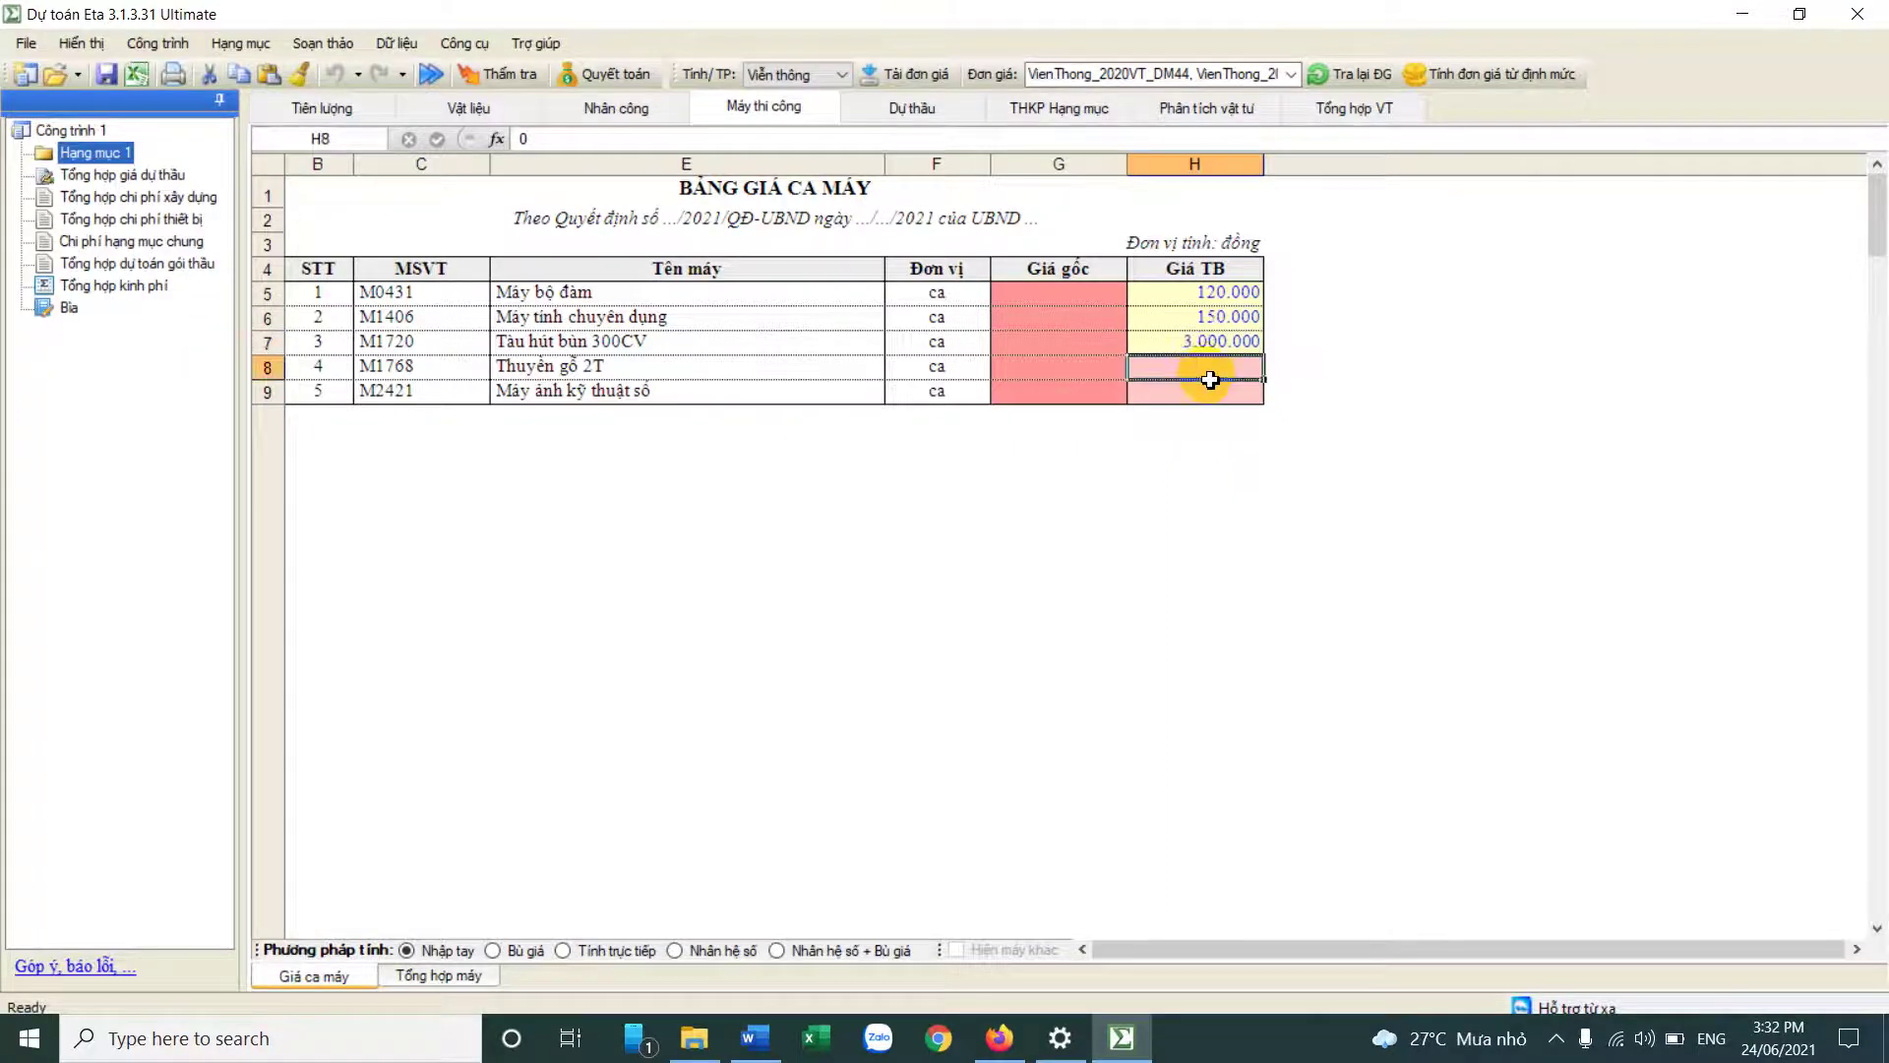
Step: Set the Giá TB price to 1.700.000 for Thuyền gỗ 2T and 129000 for Máy ảnh kỹ thuật số
{"action": "left_click", "coordinate": [1208, 382]}
{"action": "type", "text": "1.700.000"}
{"action": "left_click", "coordinate": [1218, 401]}
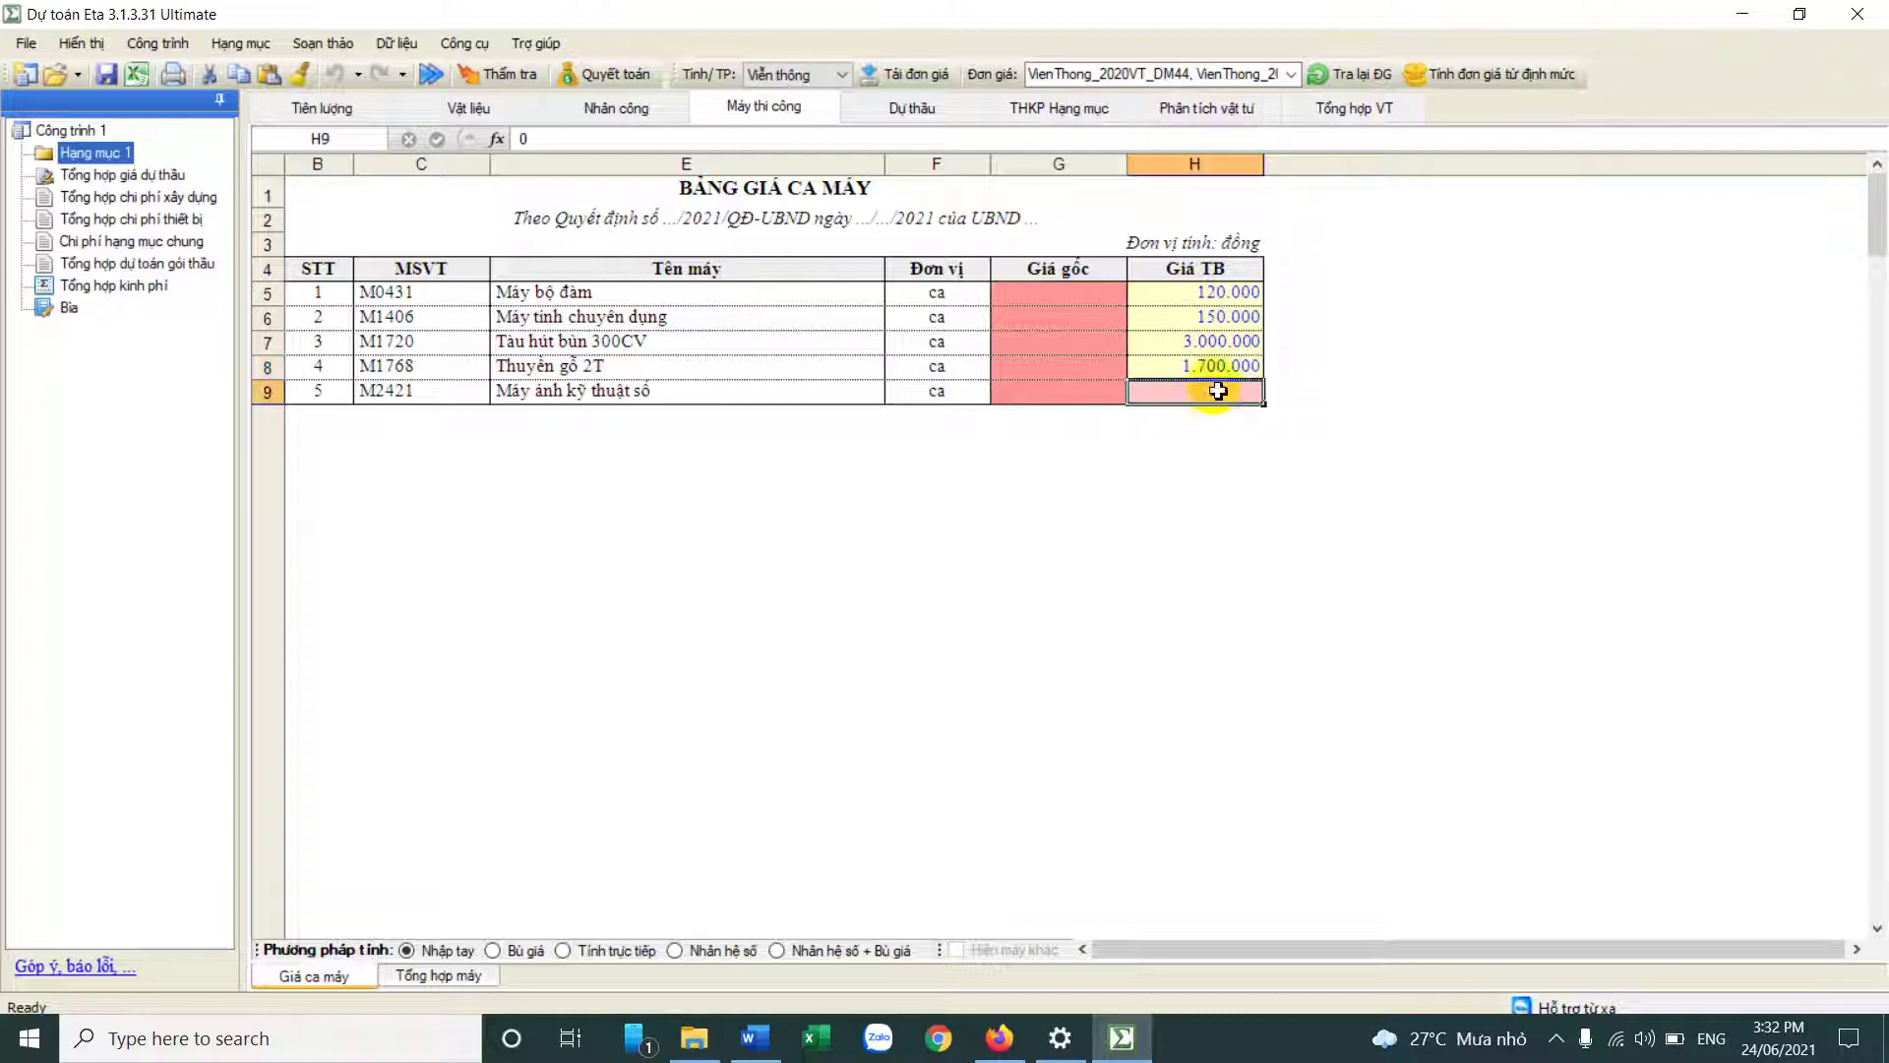
{"action": "type", "text": "129000"}
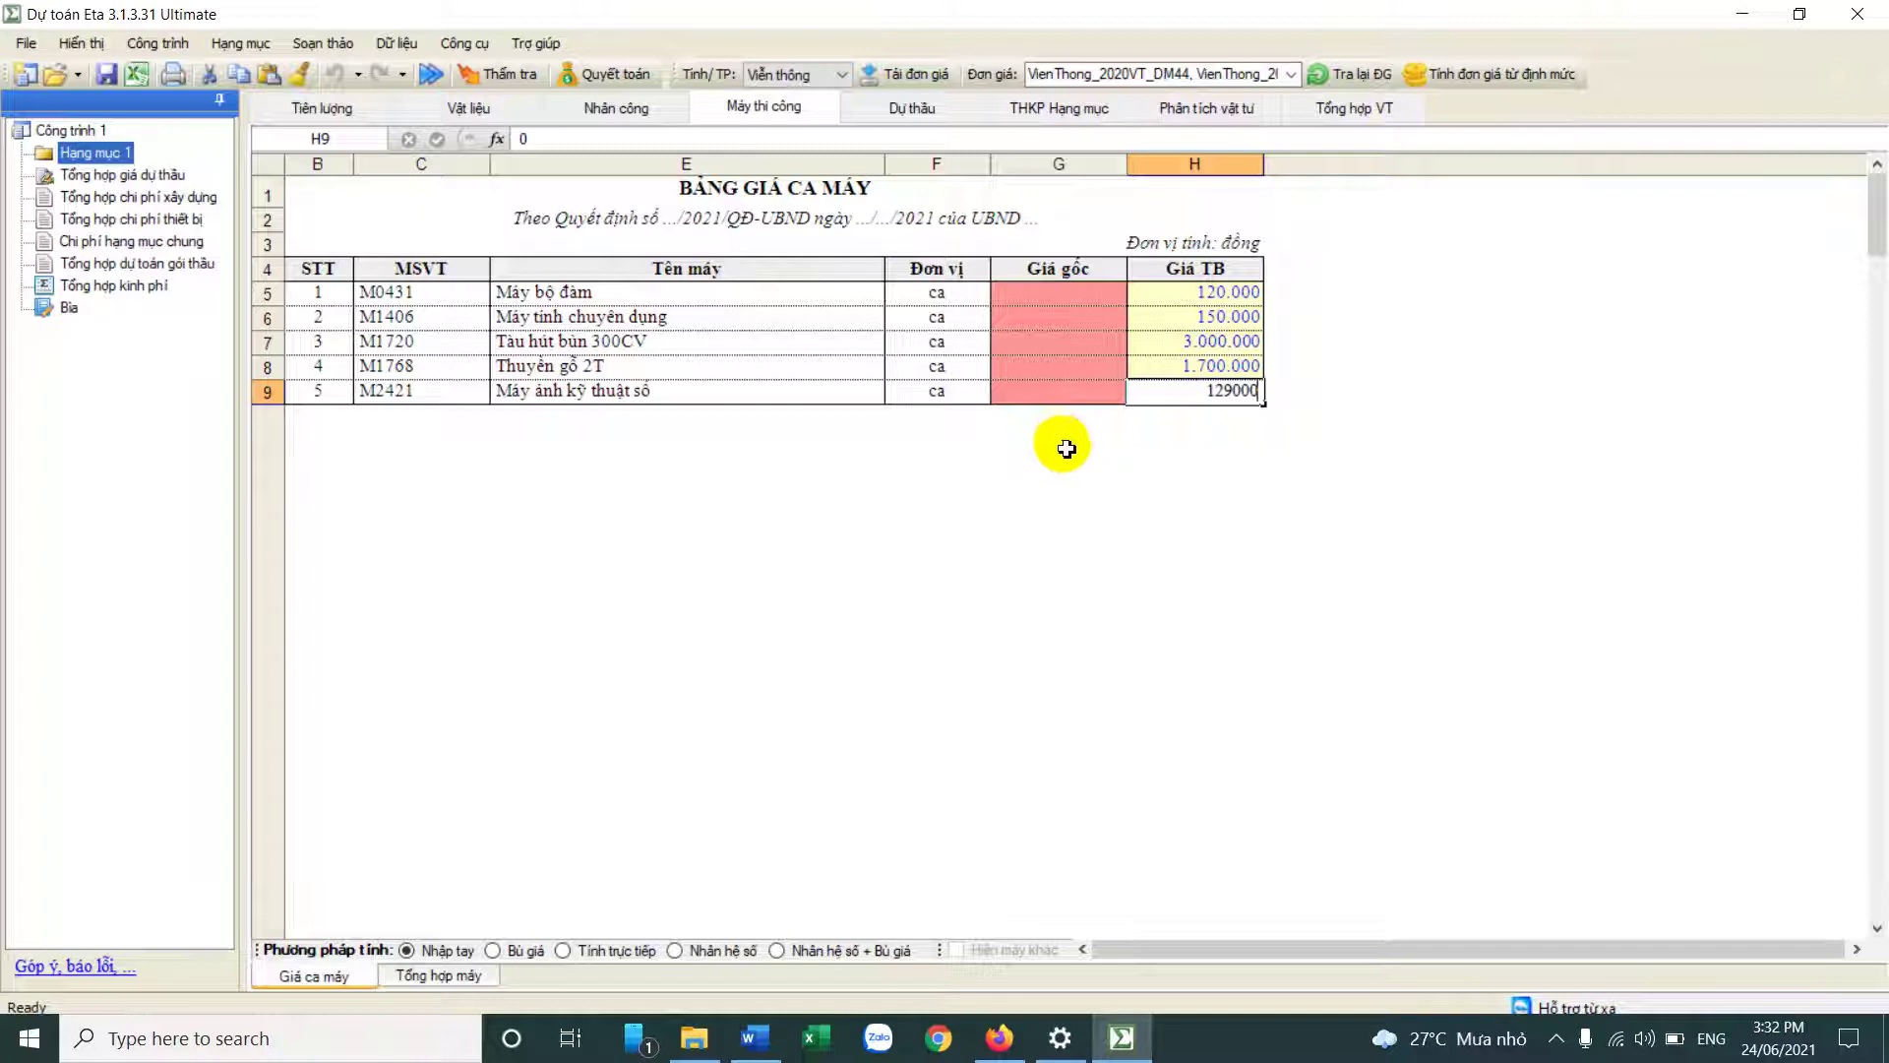
{"action": "left_click", "coordinate": [1112, 372]}
Step: Copy the five machine Giá TB prices into the Giá gốc column
{"action": "left_click_drag", "start_coordinate": [1235, 295], "coordinate": [1238, 394]}
{"action": "key", "text": "ctrl+c"}
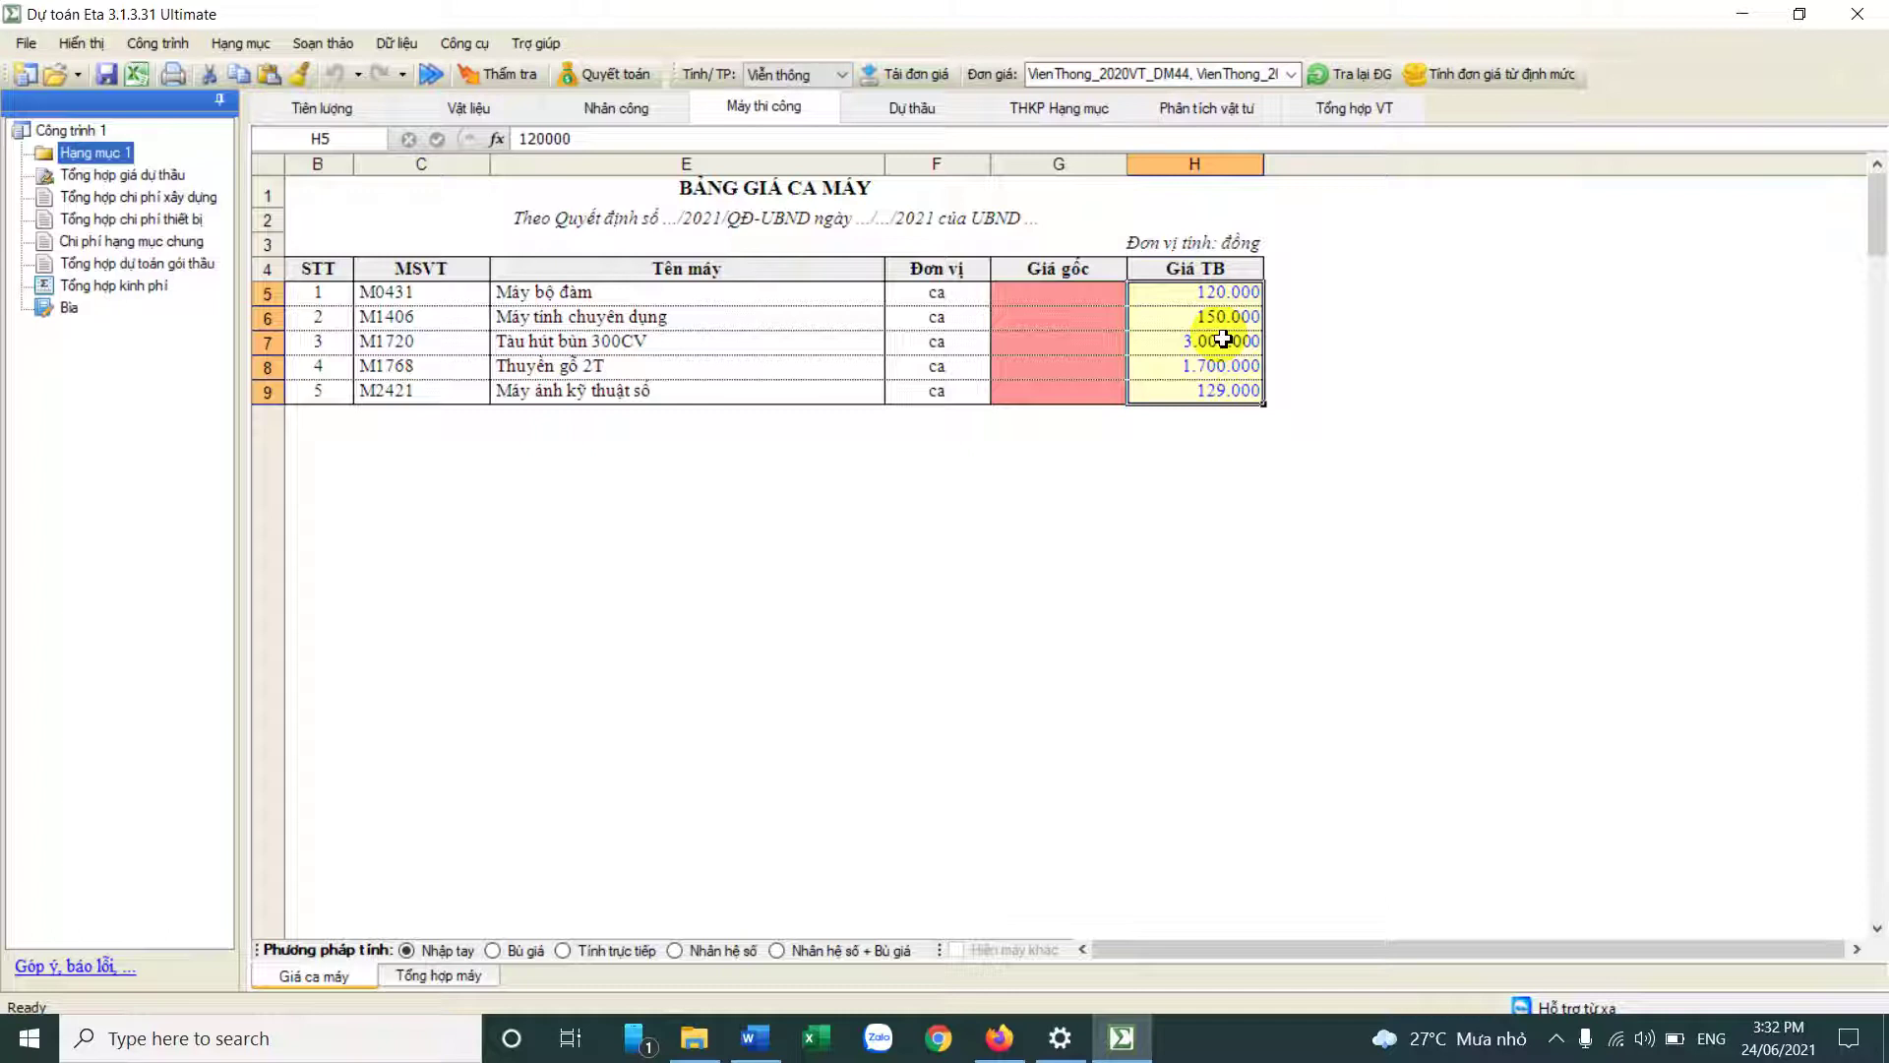
{"action": "left_click", "coordinate": [1025, 300]}
{"action": "right_click", "coordinate": [1026, 297]}
{"action": "left_click", "coordinate": [1091, 379]}
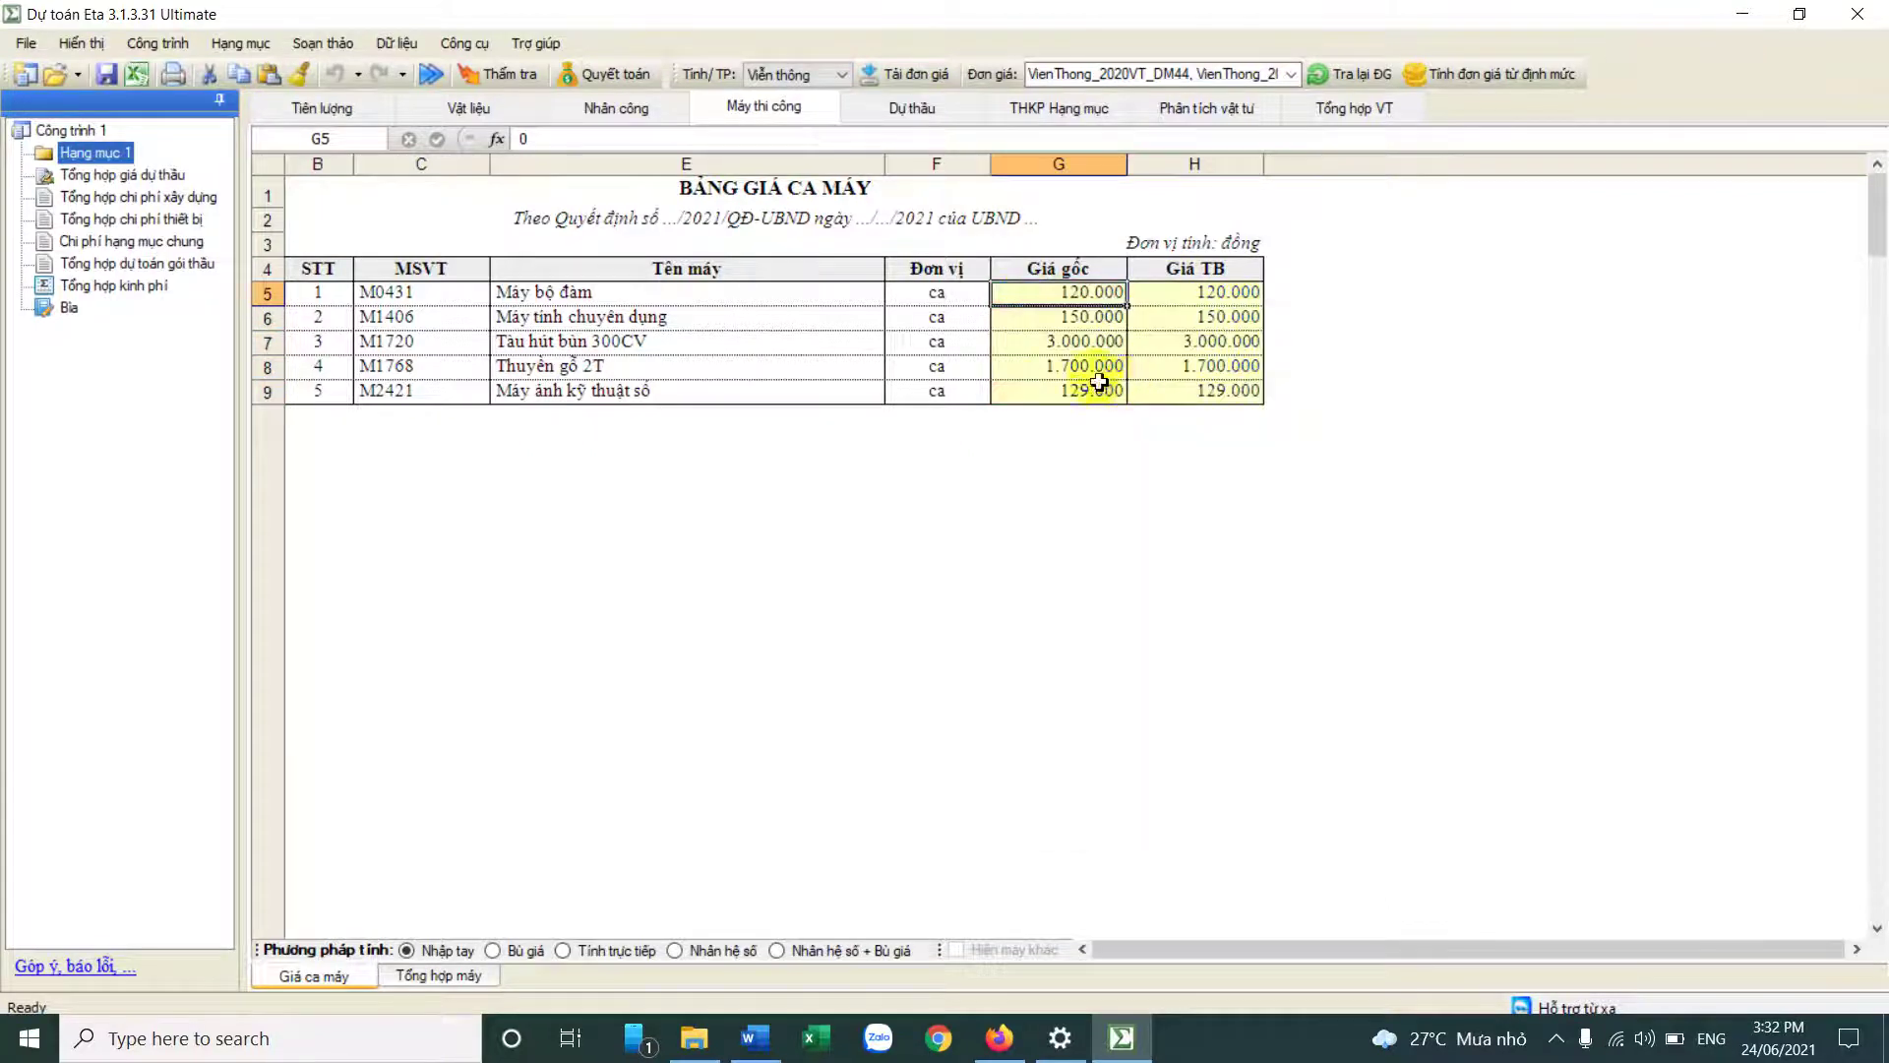
Step: Check the quantities and prices of the five machines in the machine summary and price difference table
{"action": "left_click", "coordinate": [437, 975]}
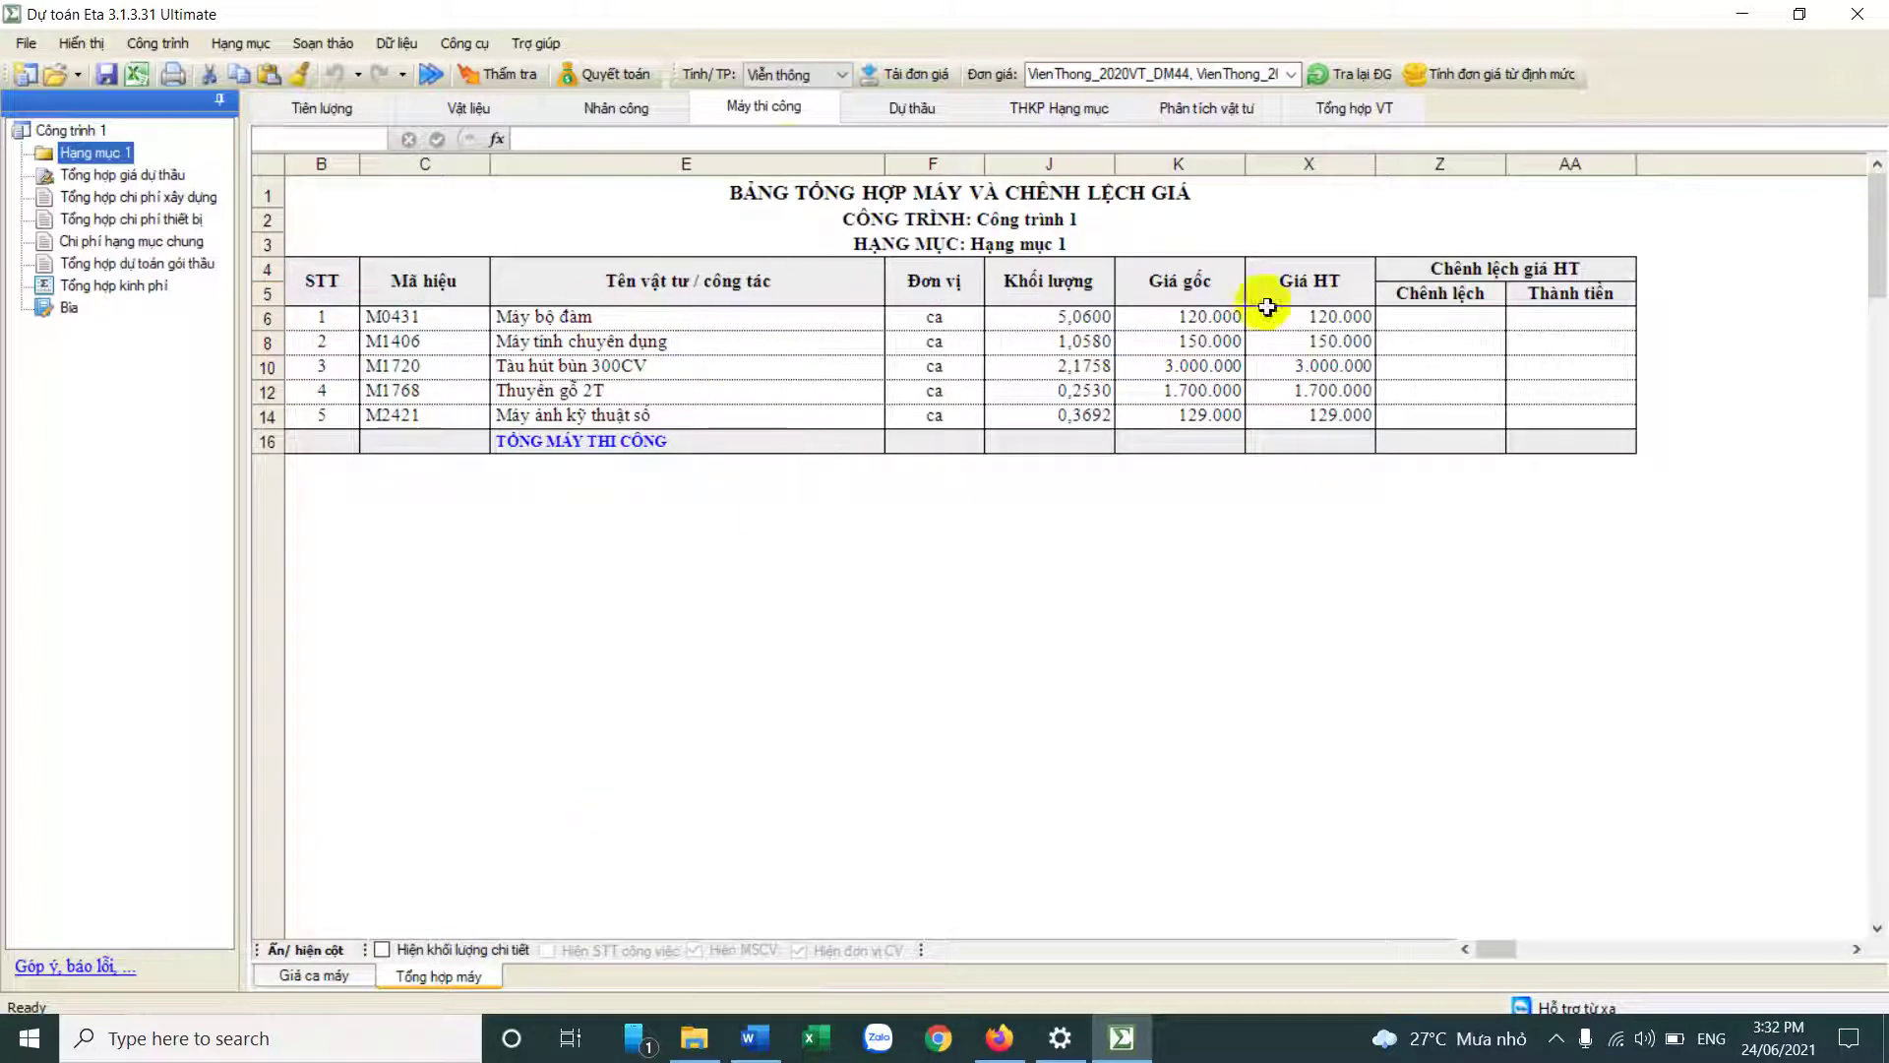
{"action": "left_click", "coordinate": [495, 322]}
{"action": "left_click_drag", "start_coordinate": [495, 322], "coordinate": [1469, 413]}
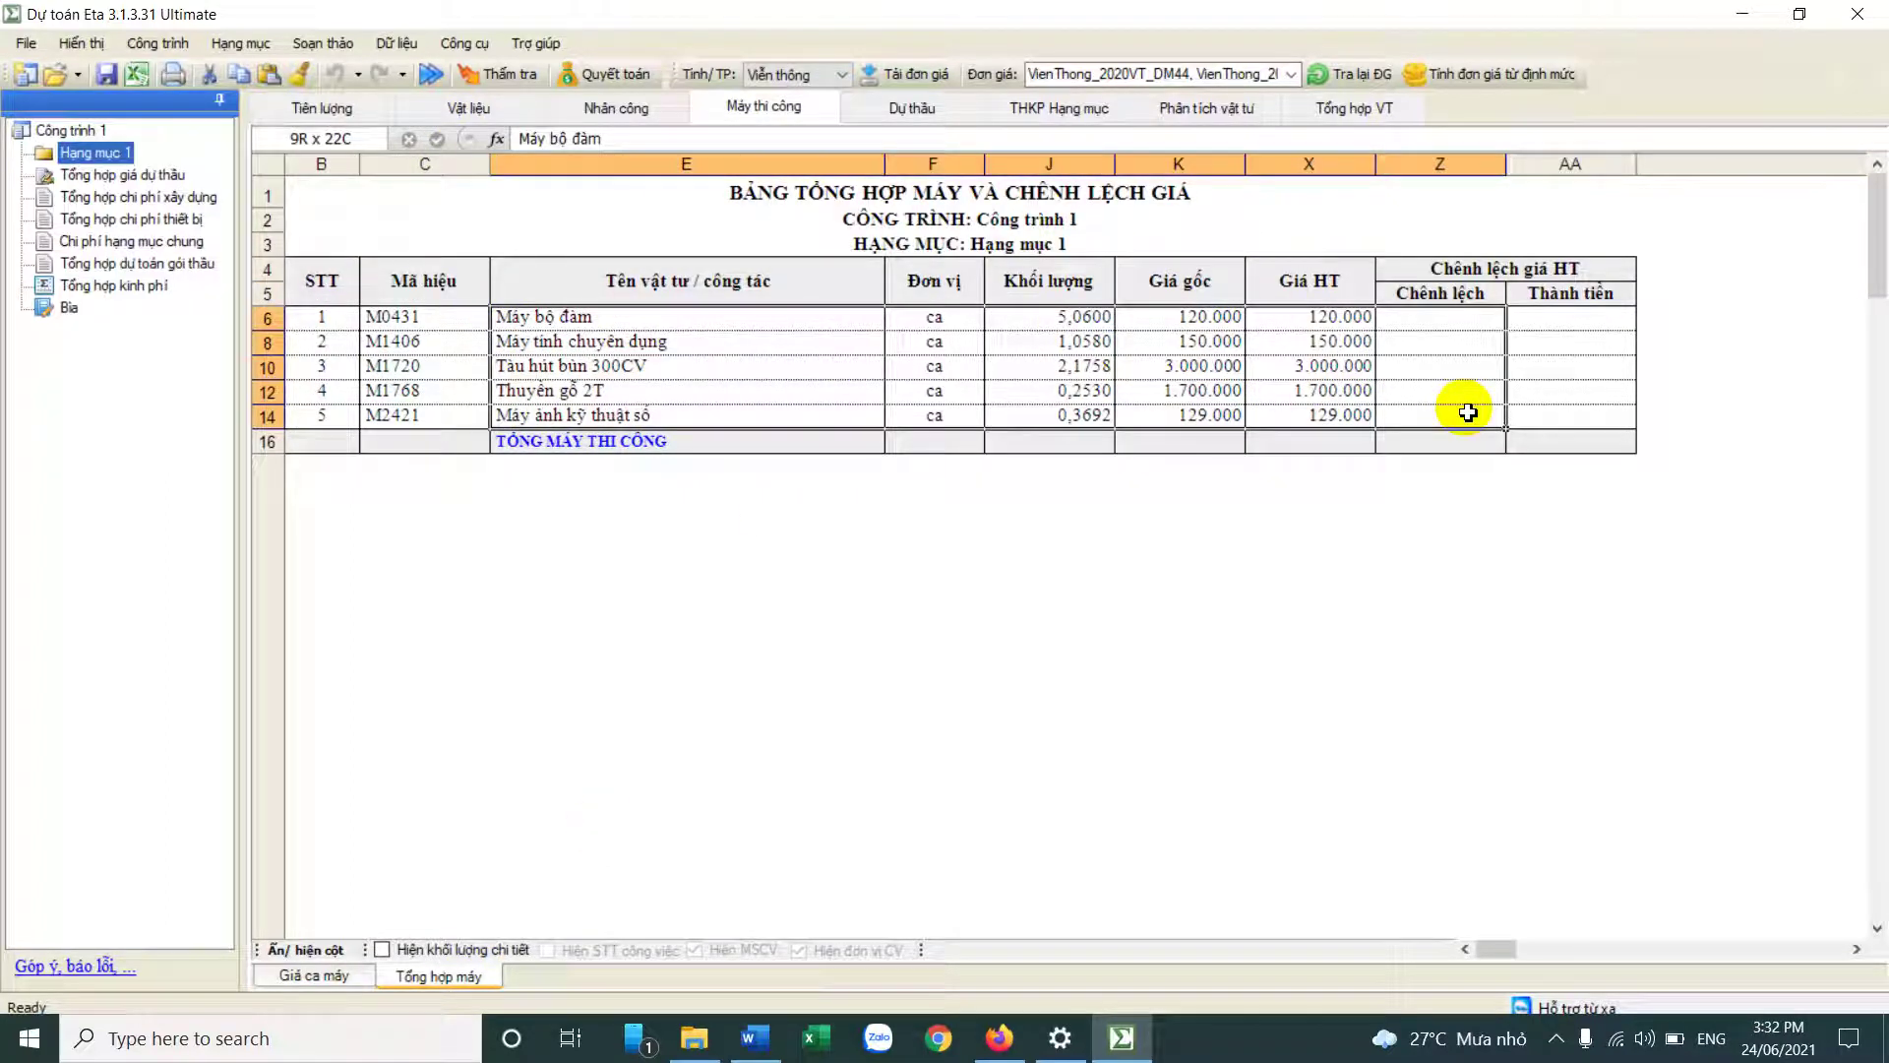
Step: Review the material, labour and machine price tables for the entered Giá gốc and Giá TB values
{"action": "left_click", "coordinate": [470, 108]}
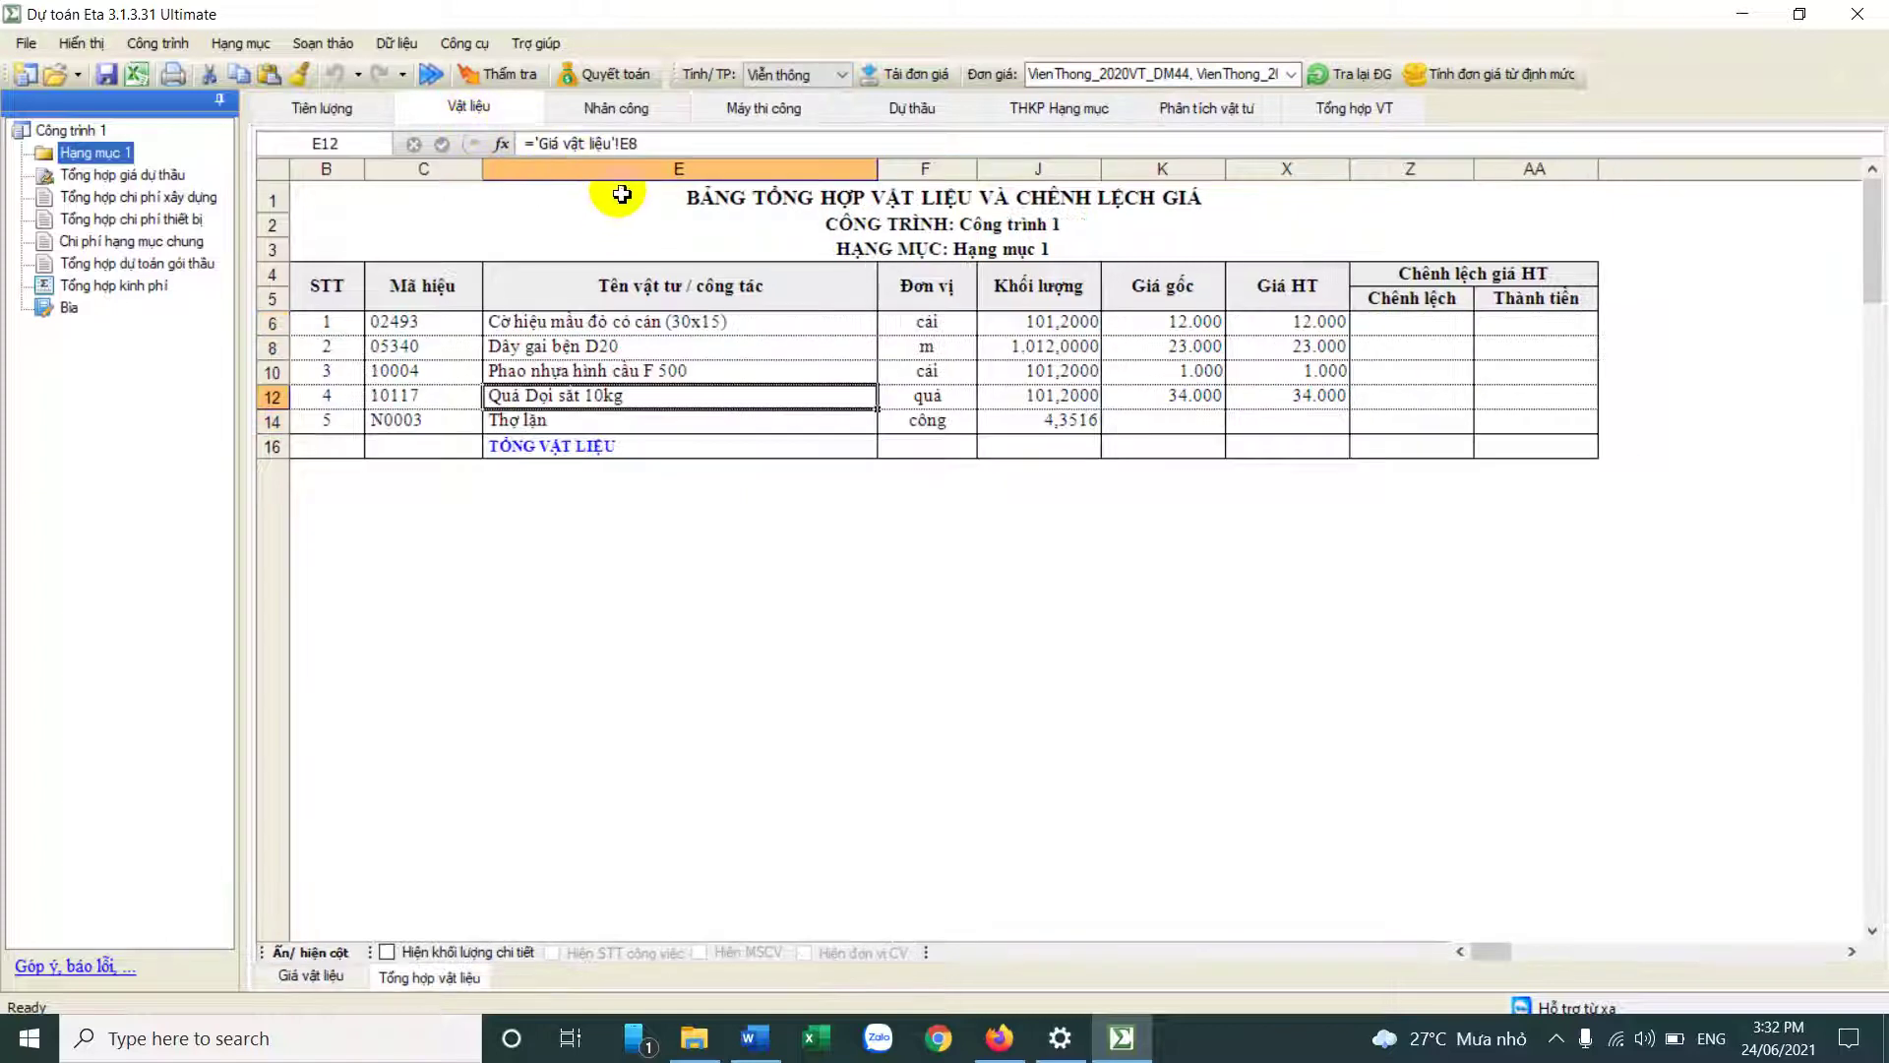
{"action": "left_click", "coordinate": [324, 974]}
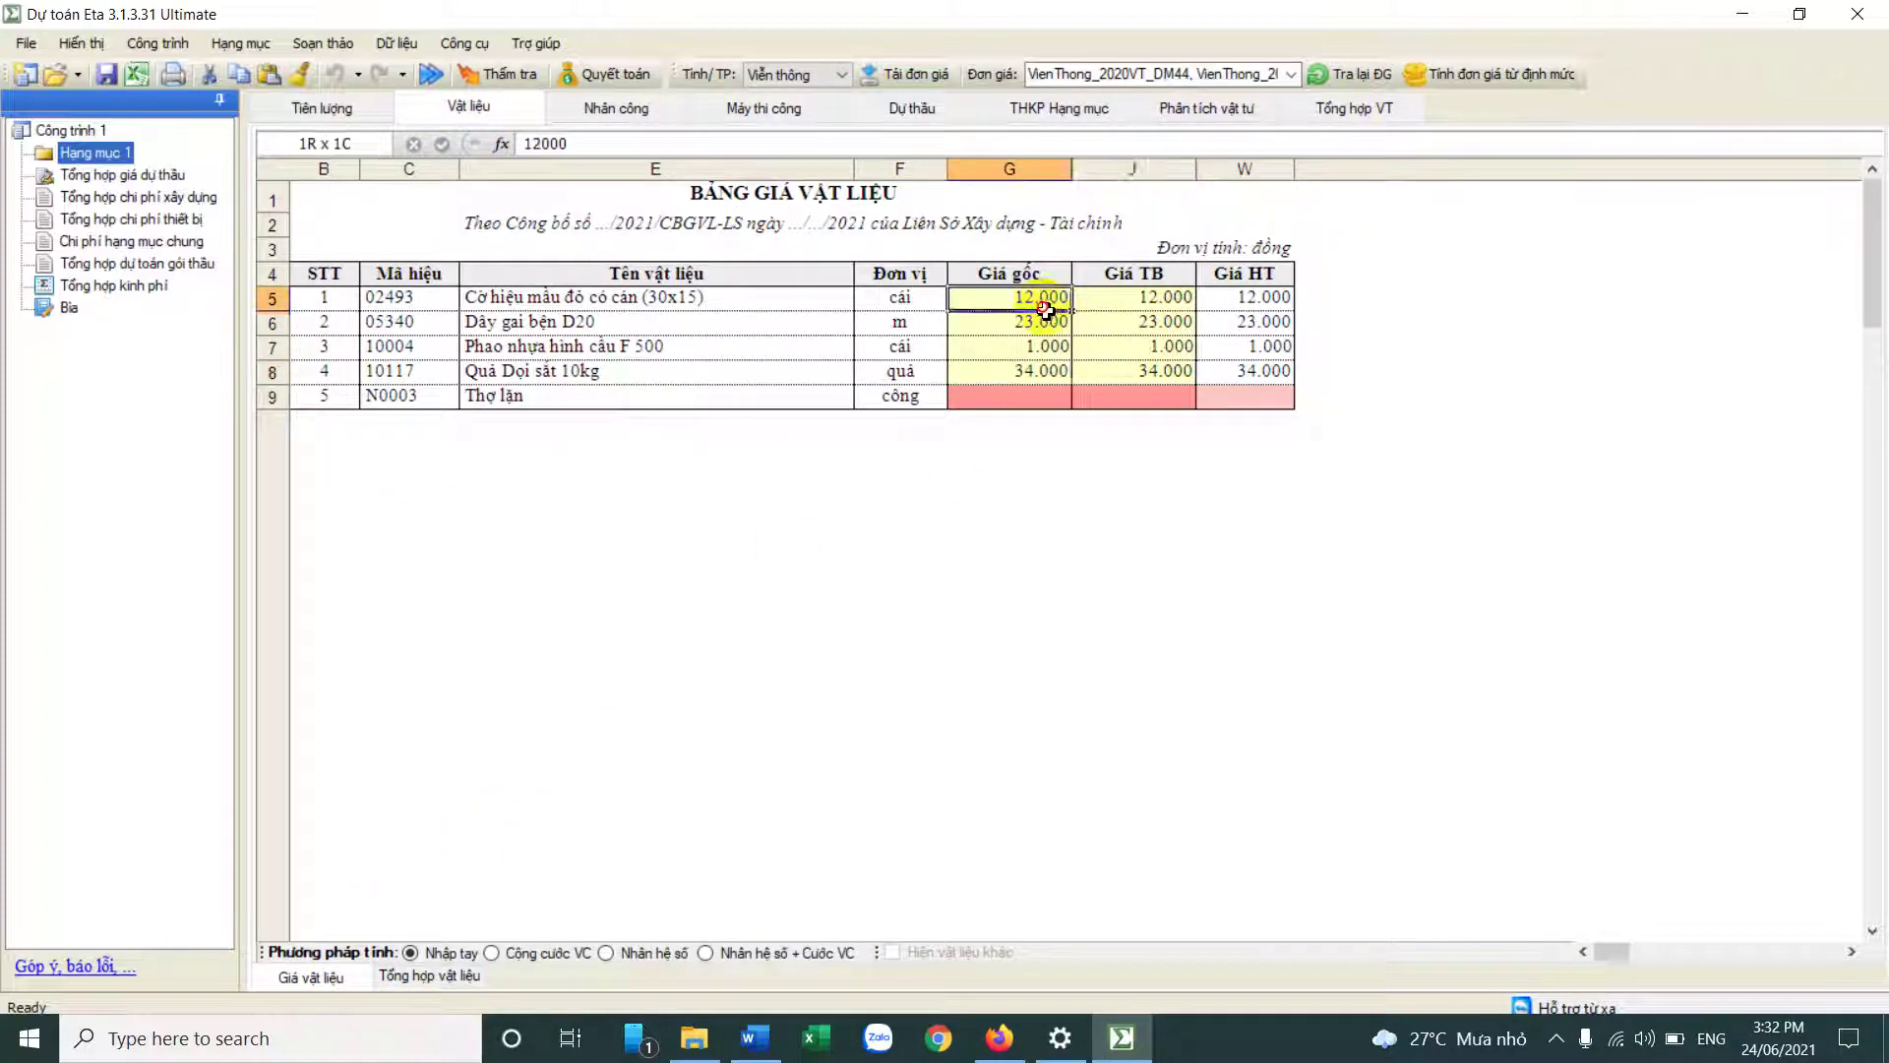
{"action": "left_click", "coordinate": [616, 107]}
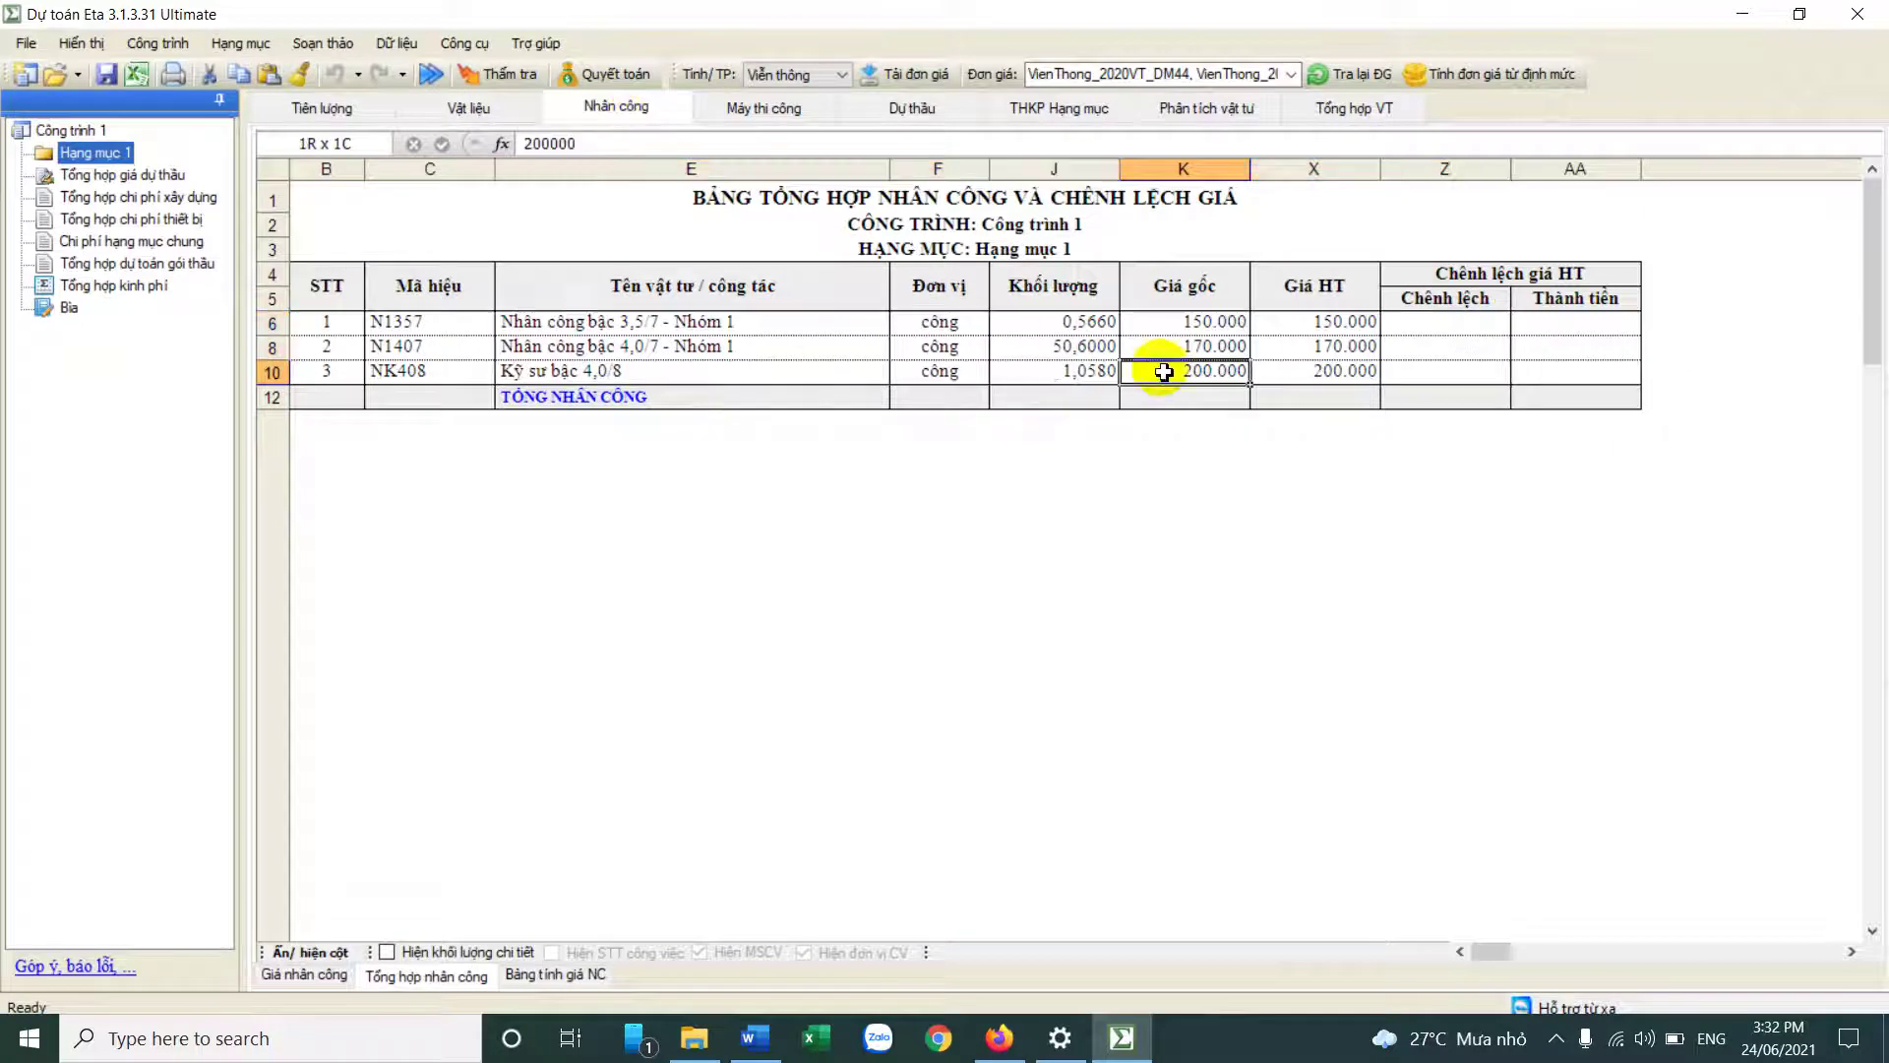
{"action": "left_click", "coordinate": [307, 977]}
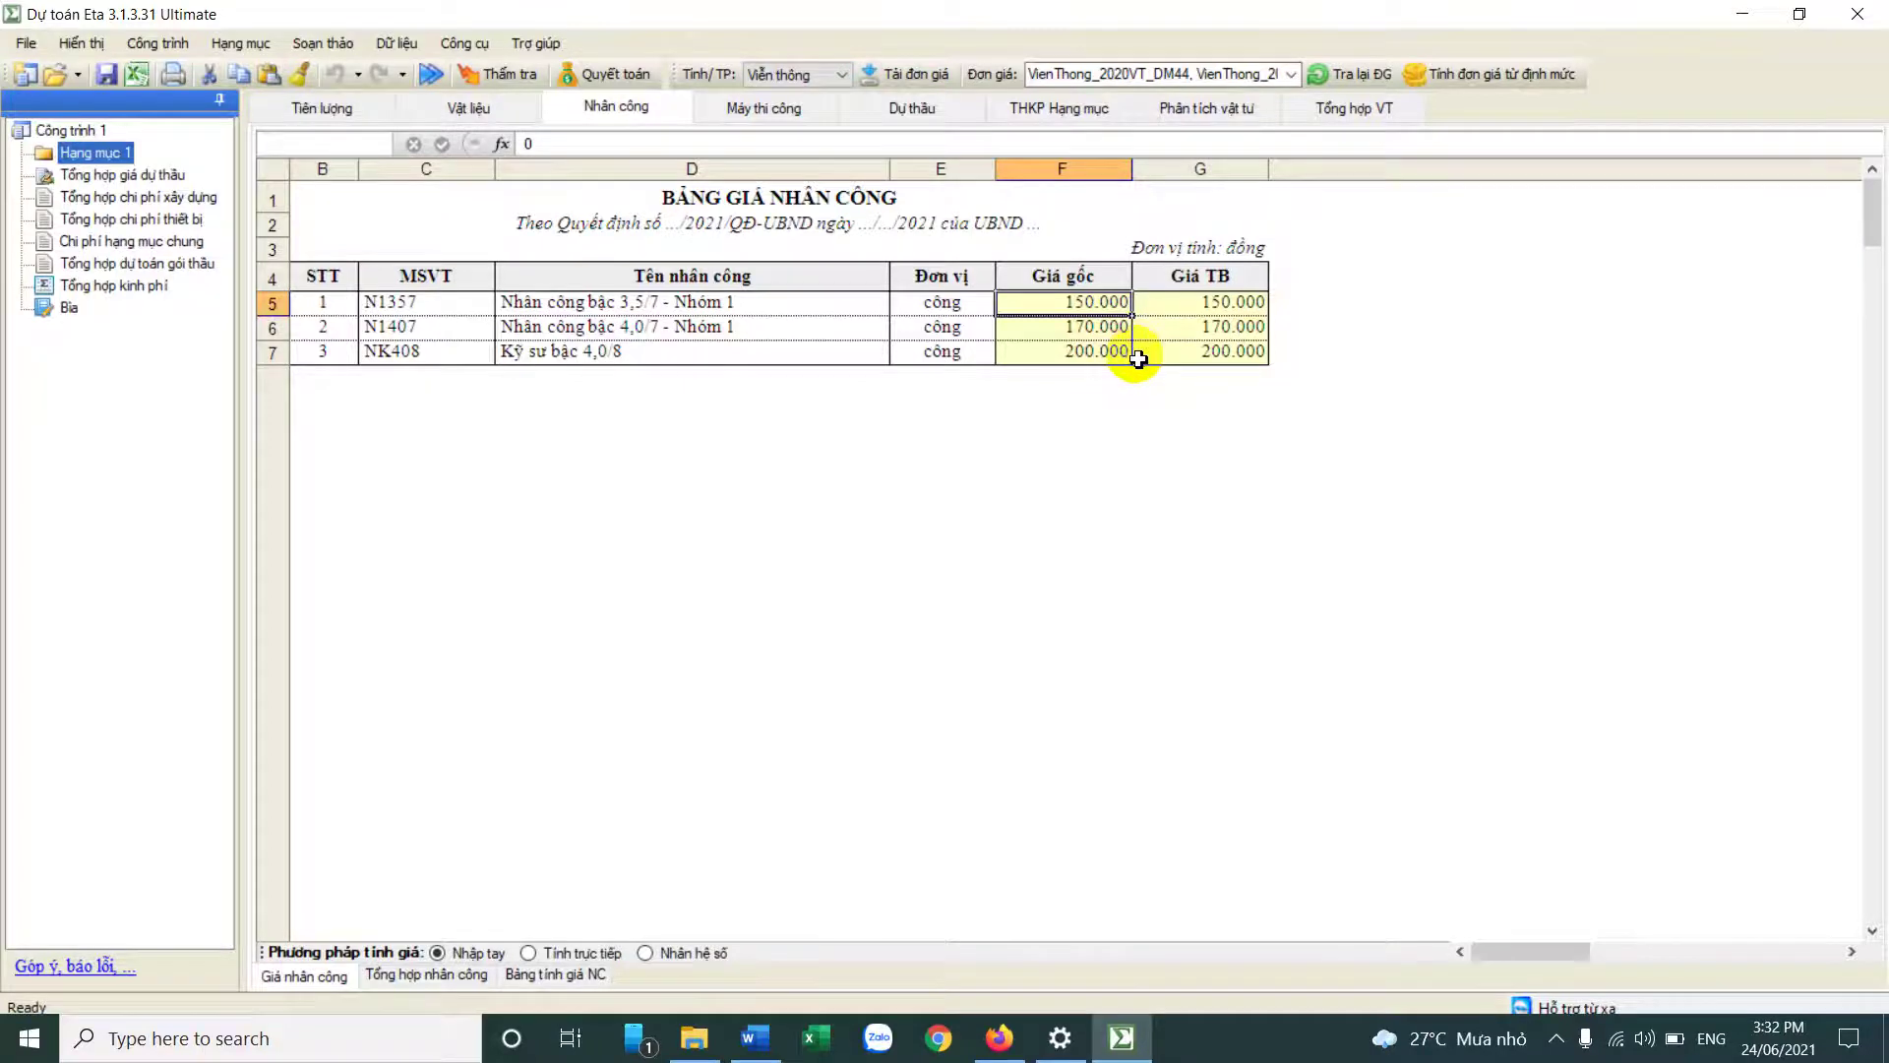
{"action": "left_click", "coordinate": [764, 109]}
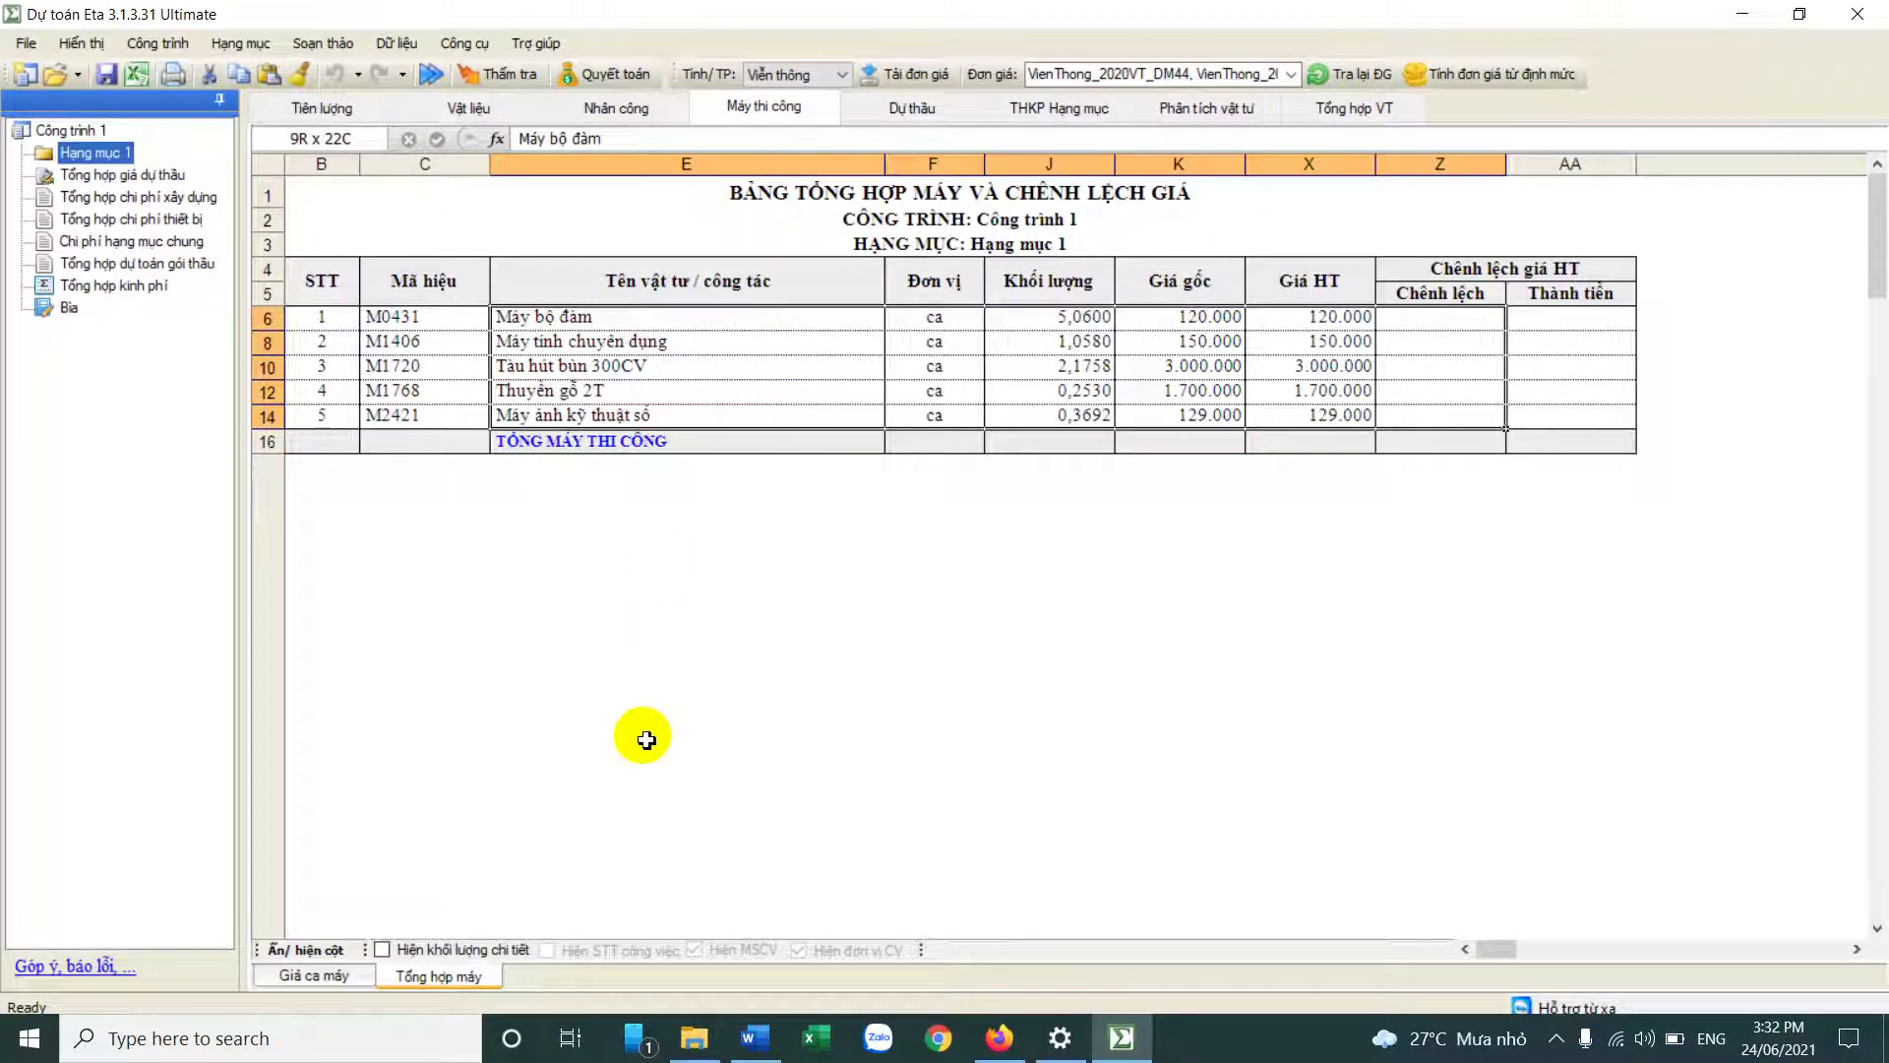
{"action": "left_click", "coordinate": [315, 974]}
Step: Recalculate unit prices for all work items in the bill of quantities from Giá hiện trường, with automatic recalculation when site prices change
{"action": "left_click", "coordinate": [321, 108]}
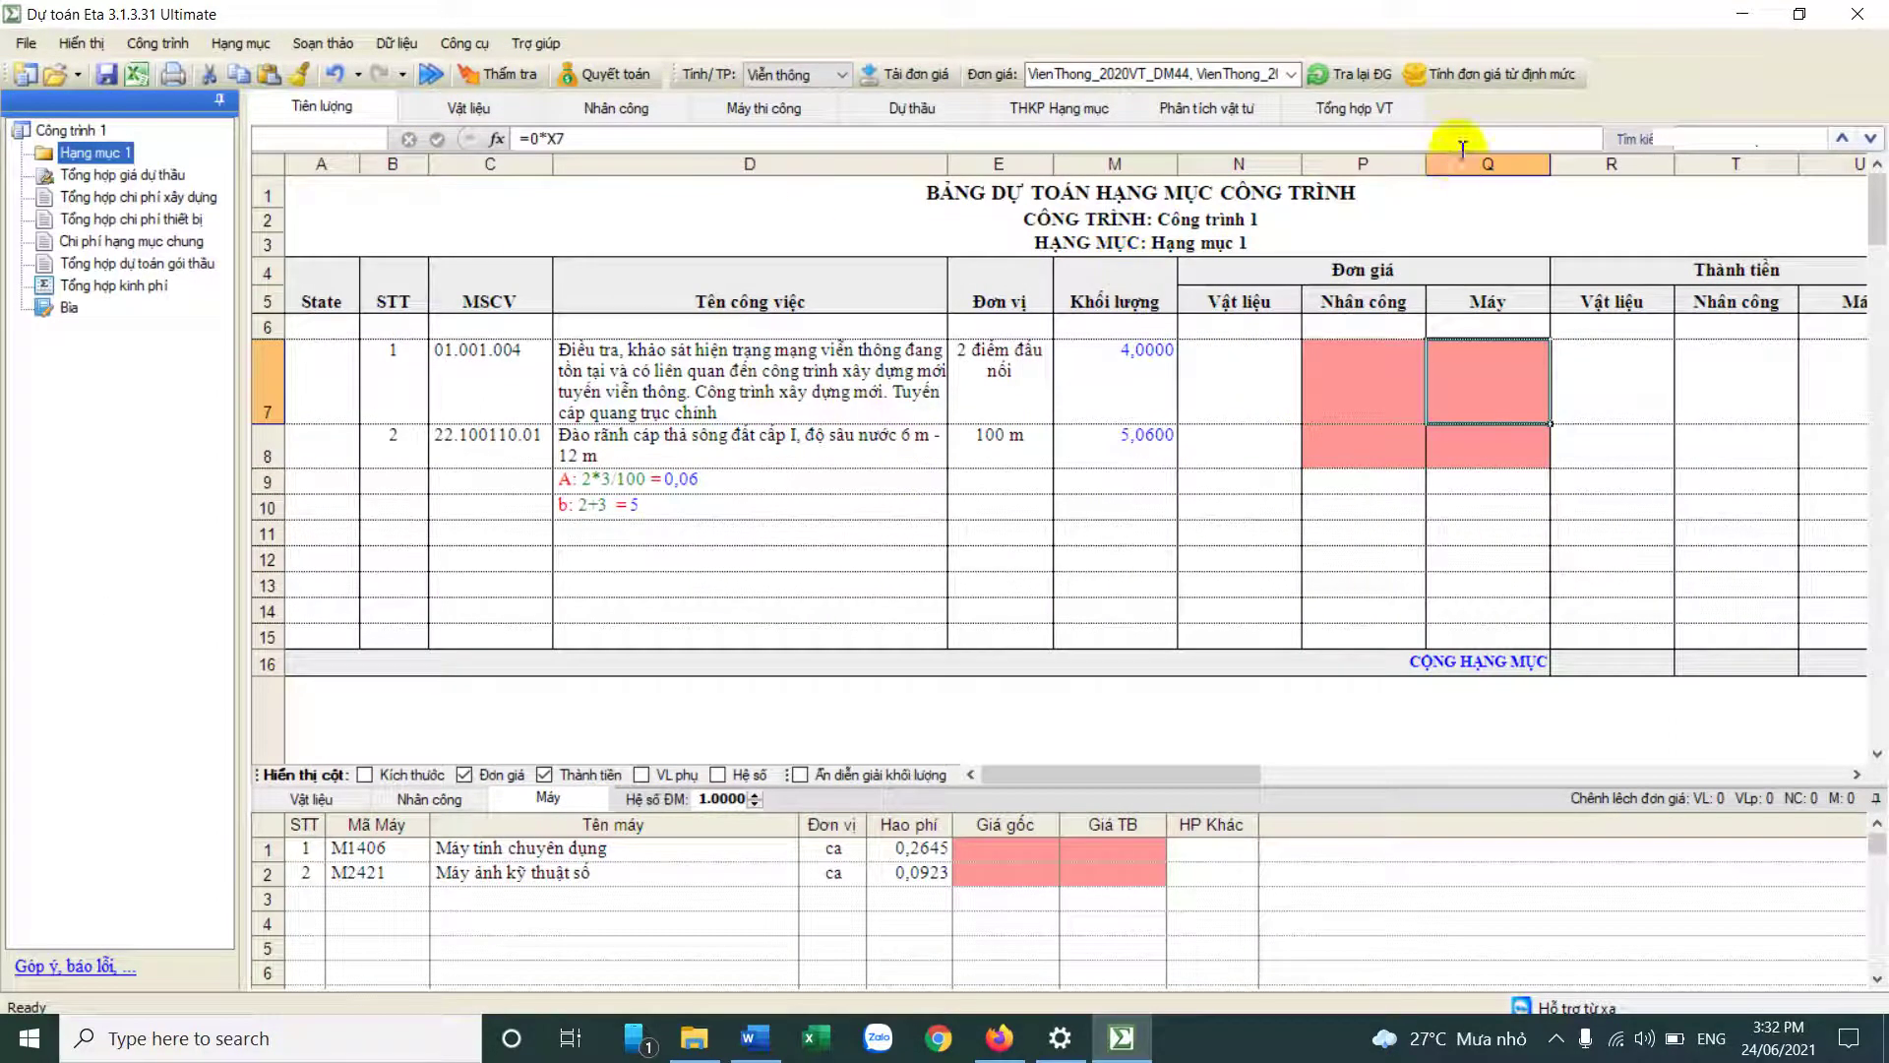
{"action": "left_click", "coordinate": [1492, 73]}
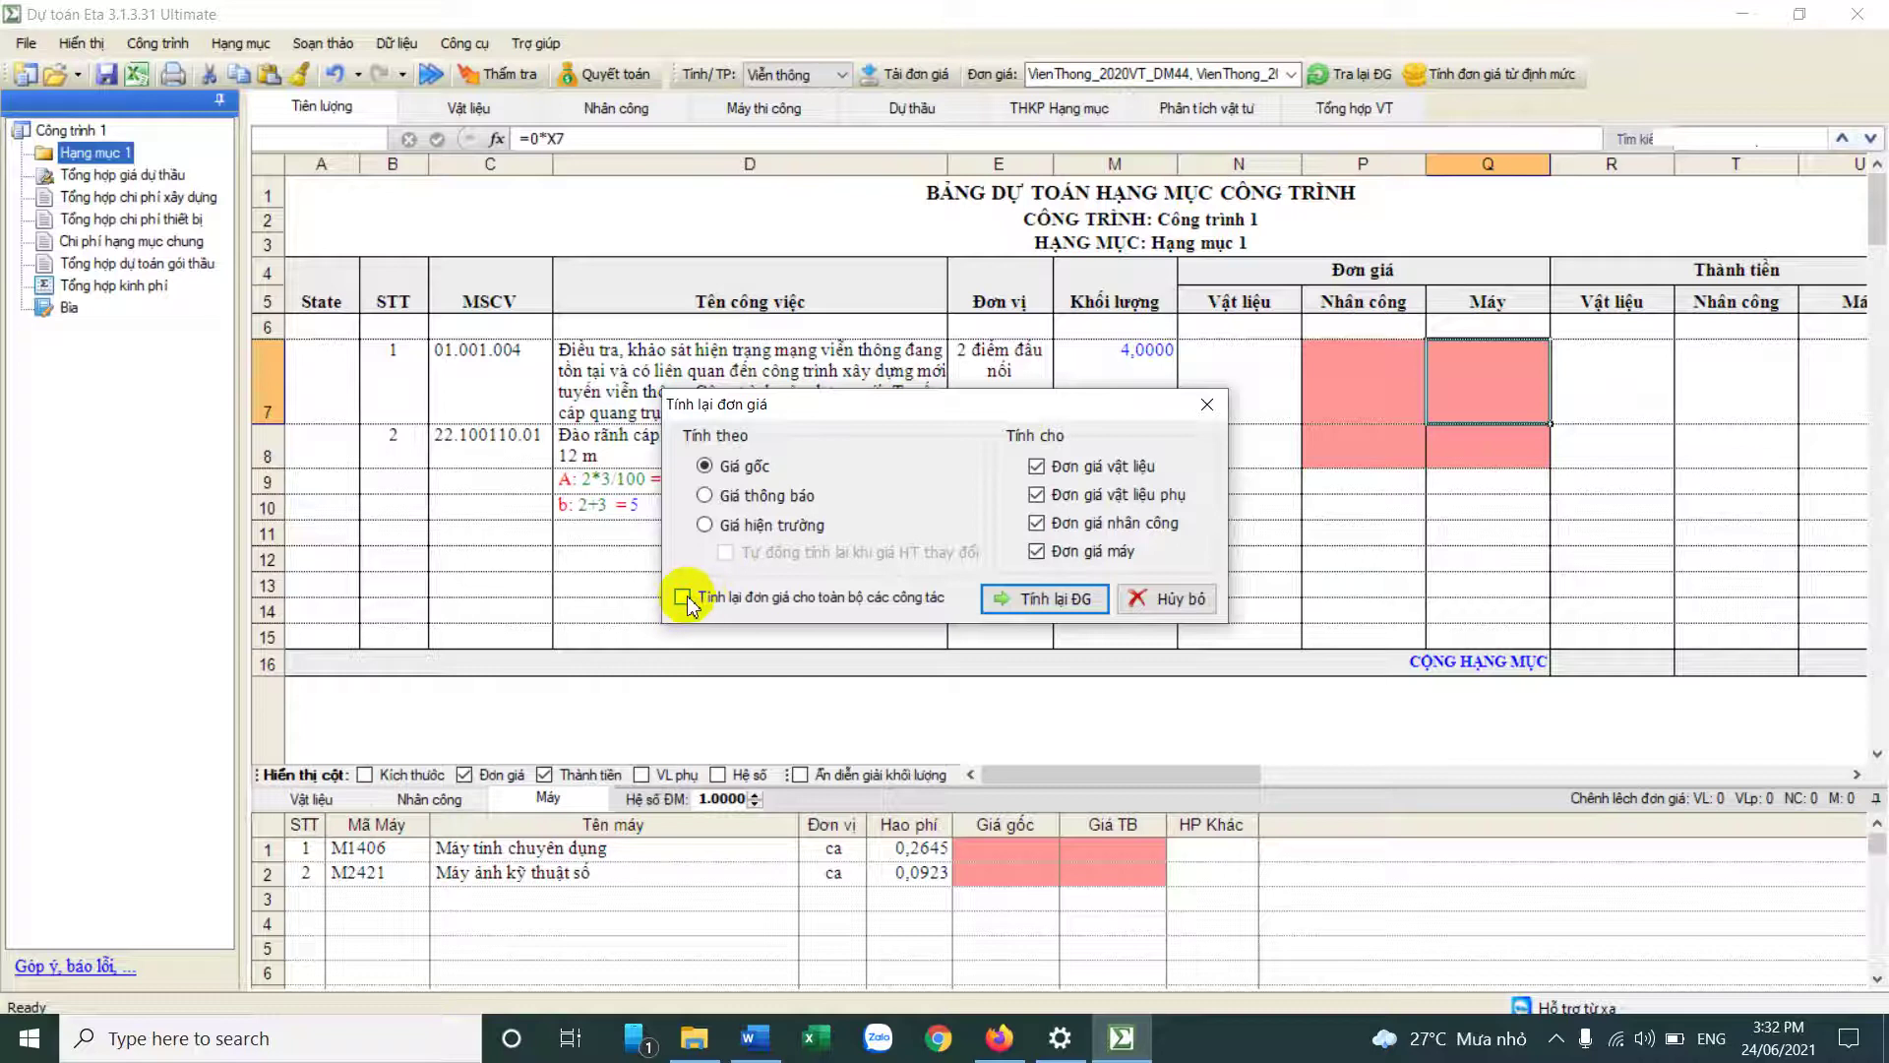
{"action": "left_click", "coordinate": [733, 527]}
{"action": "left_click", "coordinate": [683, 598]}
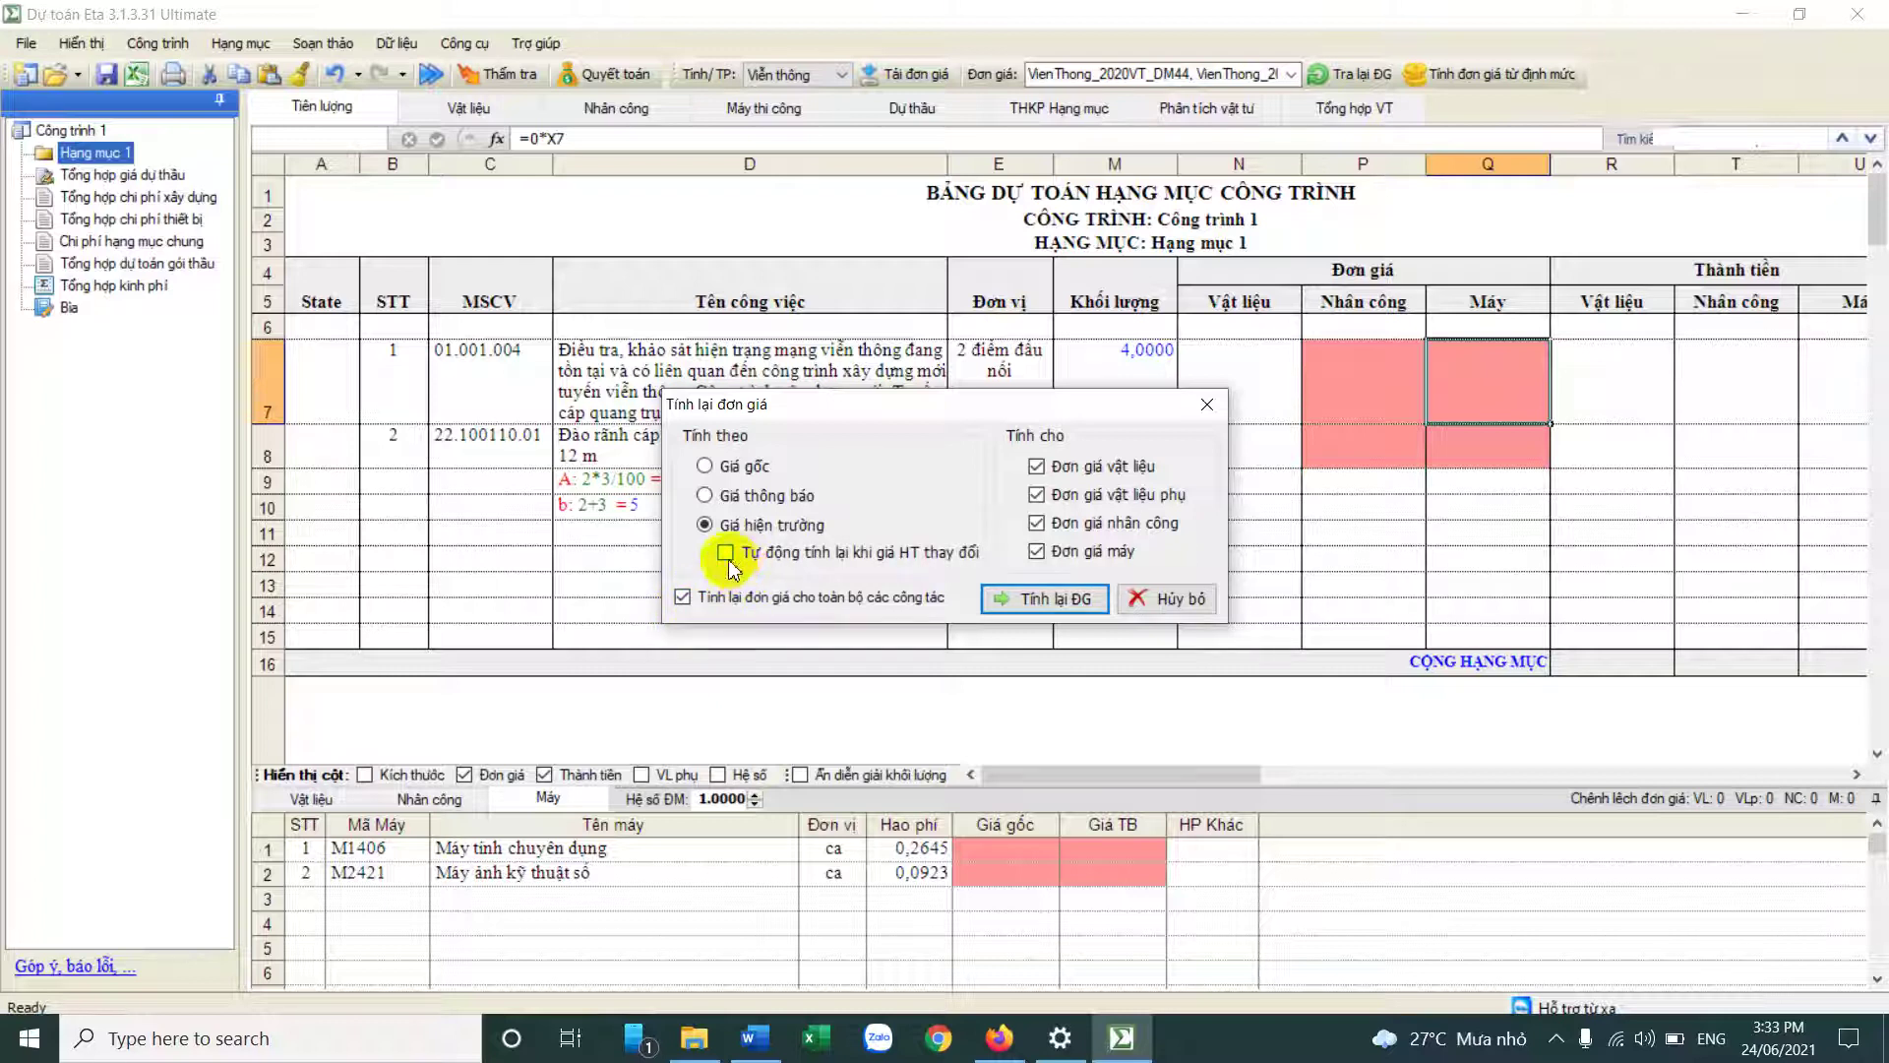
{"action": "left_click", "coordinate": [737, 557]}
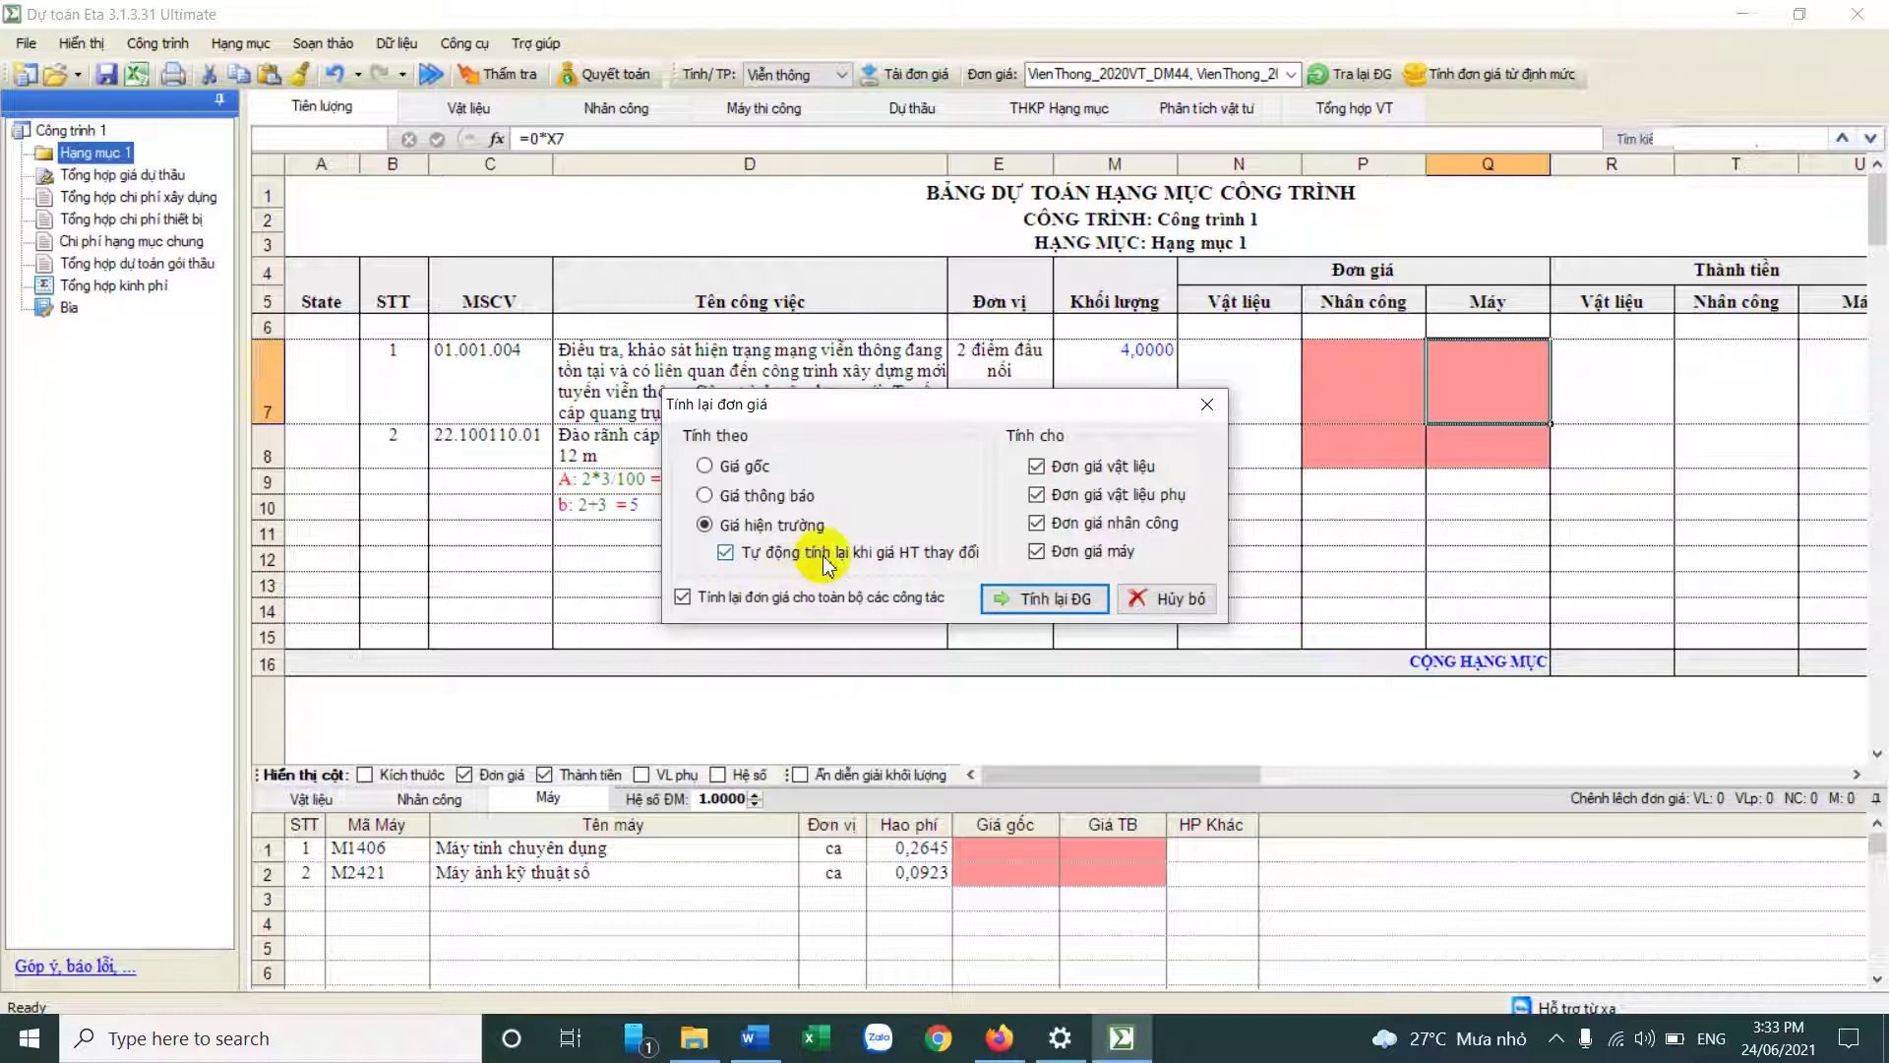
{"action": "left_click", "coordinate": [1028, 598]}
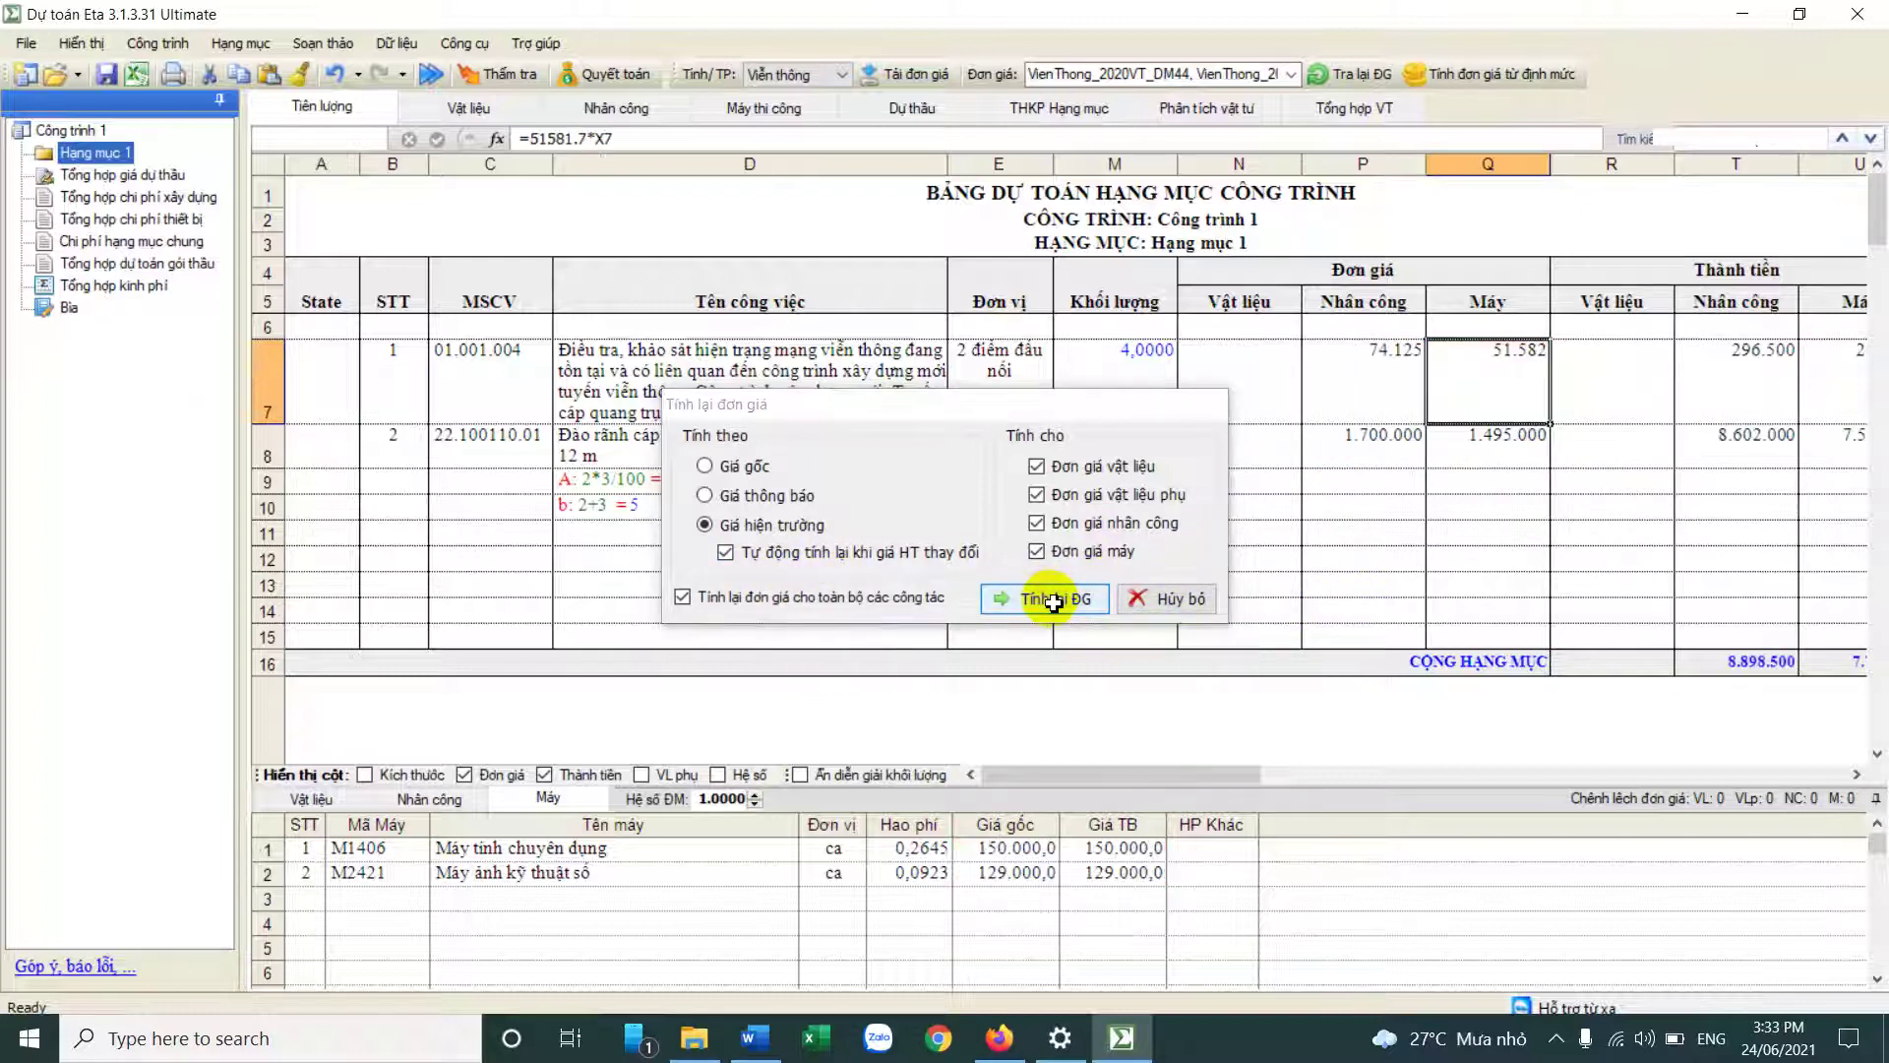
Step: Examine the material, labour and machine unit prices of the work items in the bill of quantities
{"action": "left_click", "coordinate": [1225, 366]}
{"action": "left_click", "coordinate": [1444, 392]}
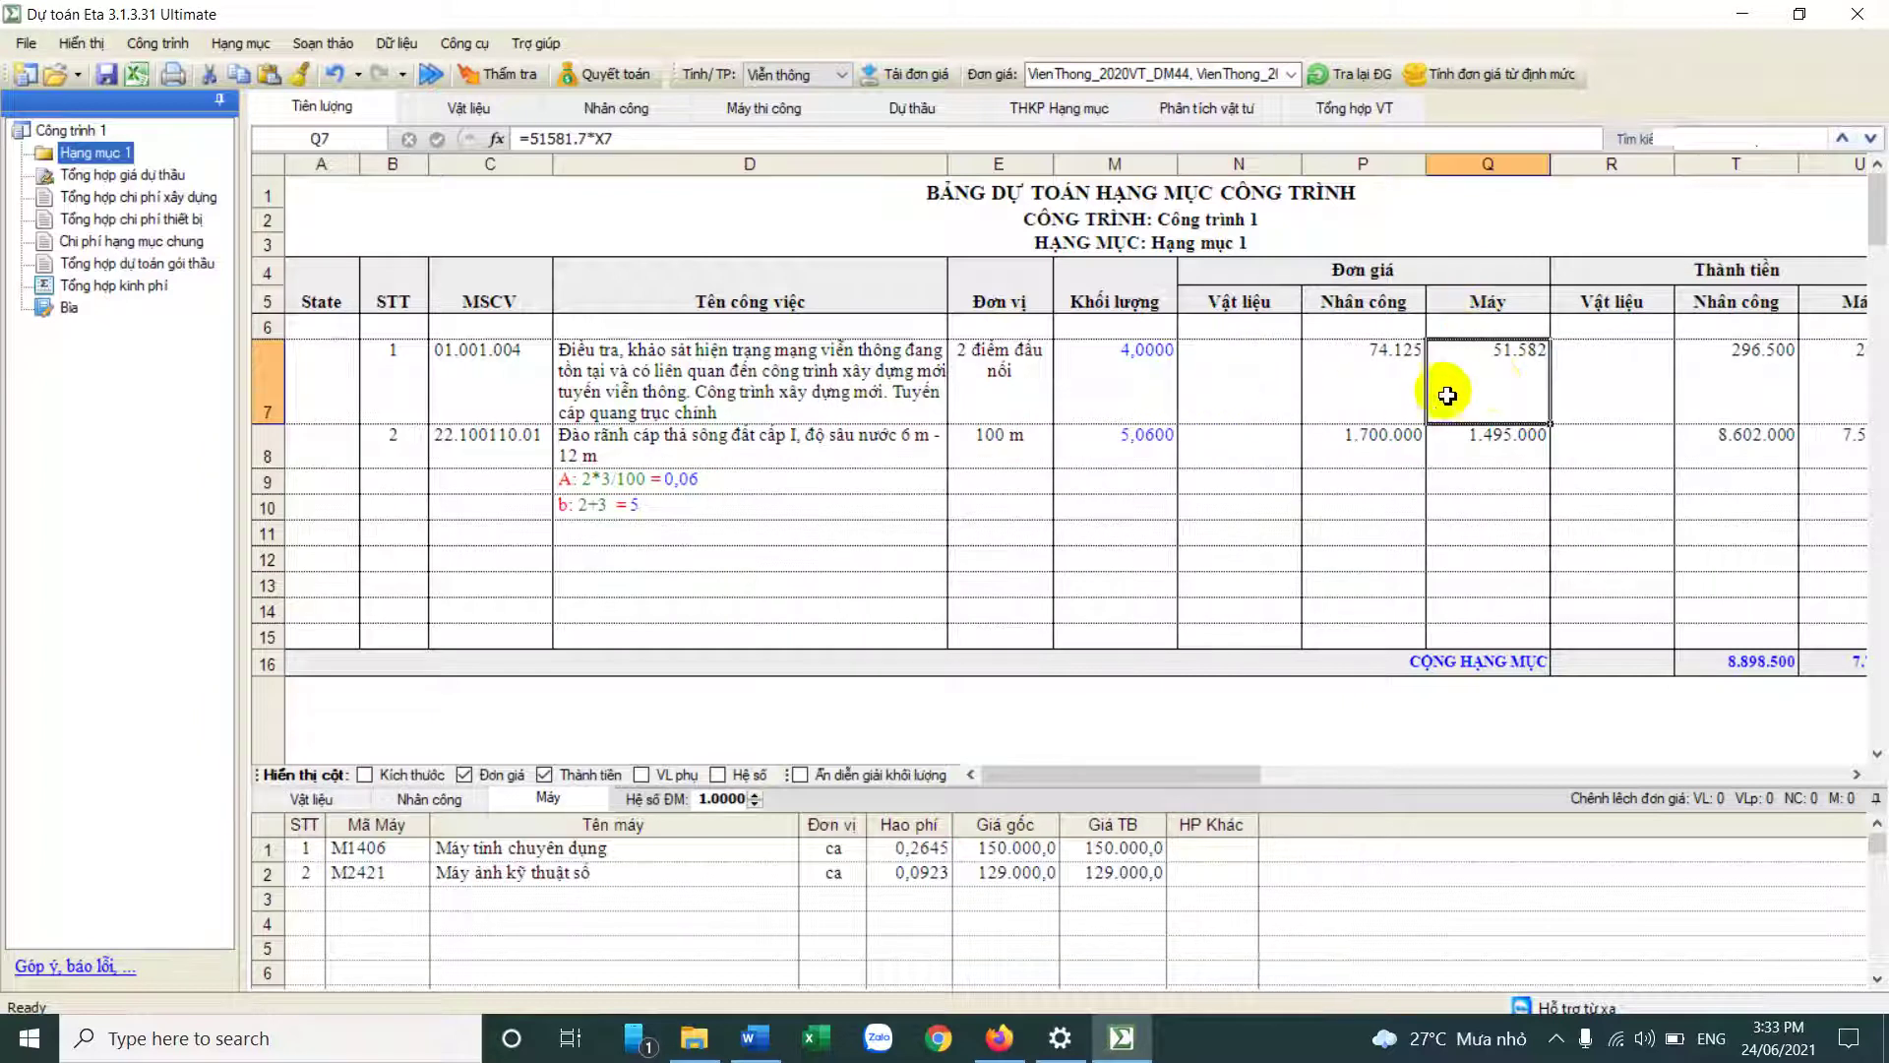
{"action": "left_click", "coordinate": [1456, 455]}
{"action": "left_click", "coordinate": [1363, 389]}
{"action": "left_click", "coordinate": [1236, 398]}
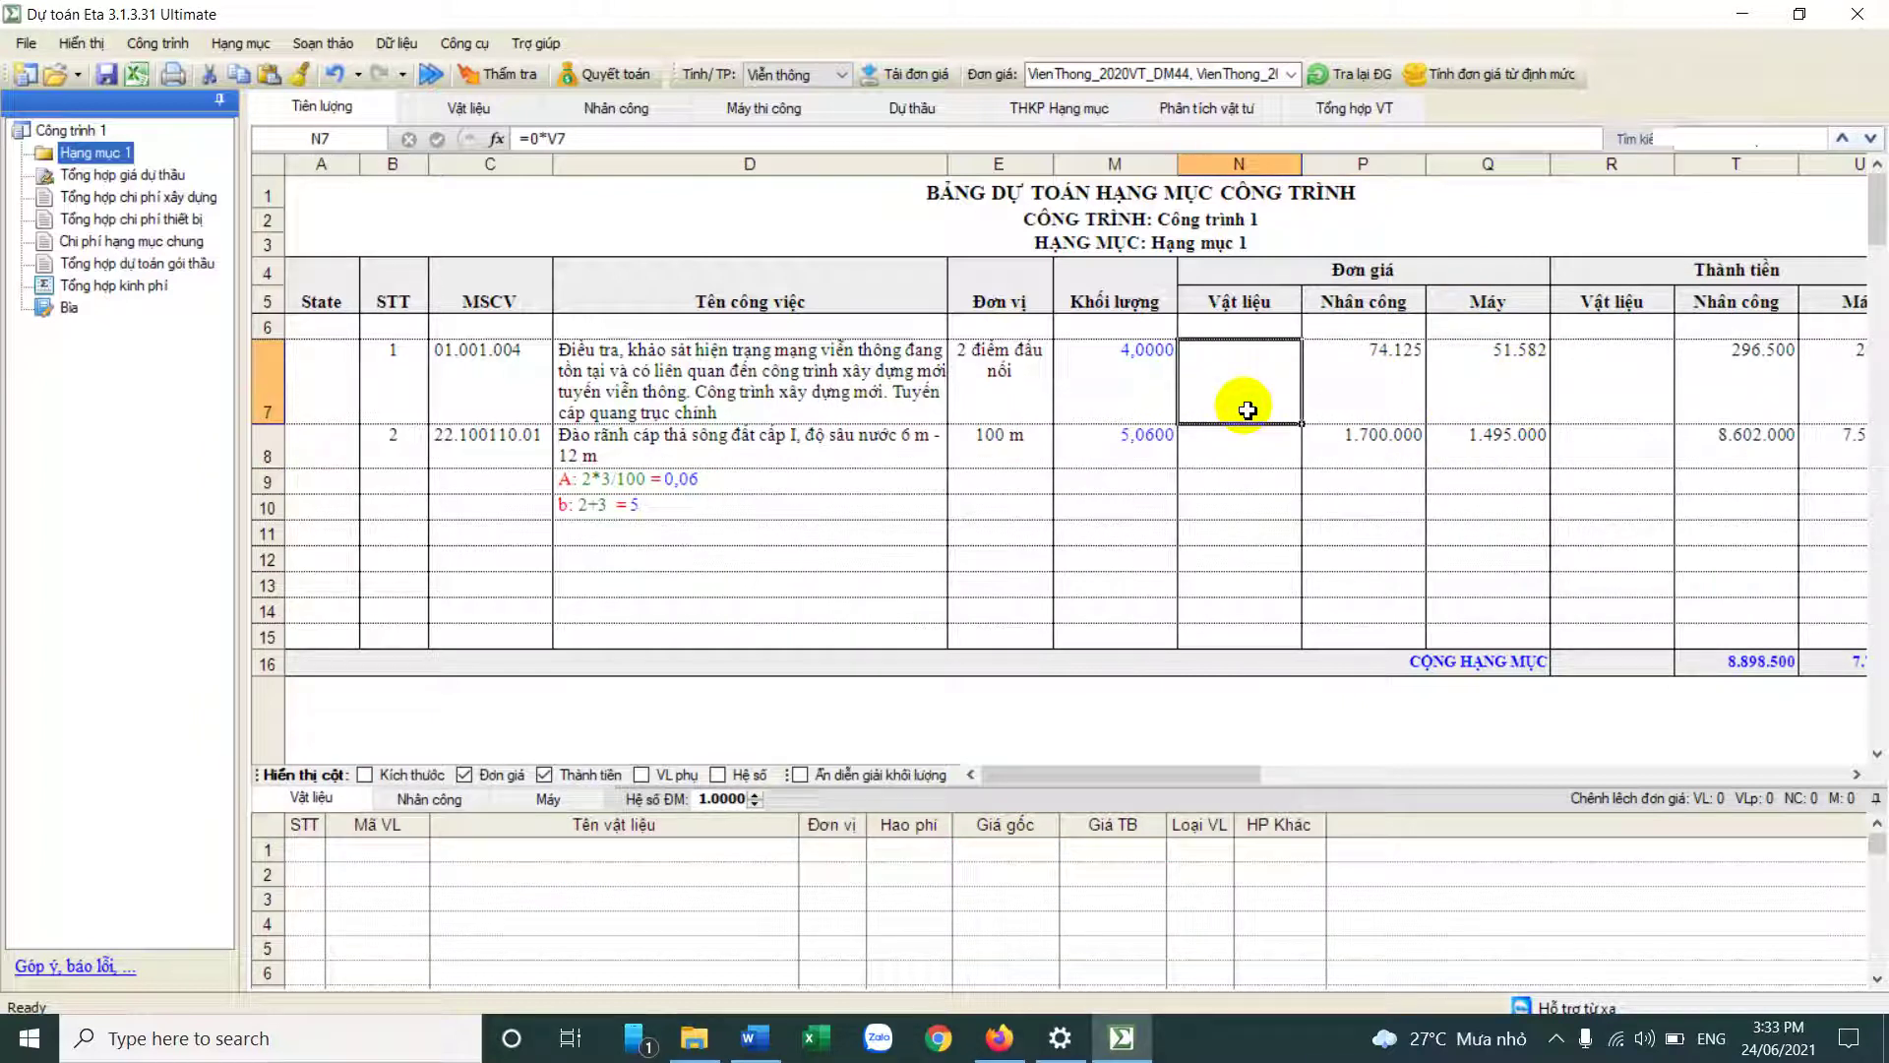
{"action": "key", "text": "Right"}
{"action": "key", "text": "Right"}
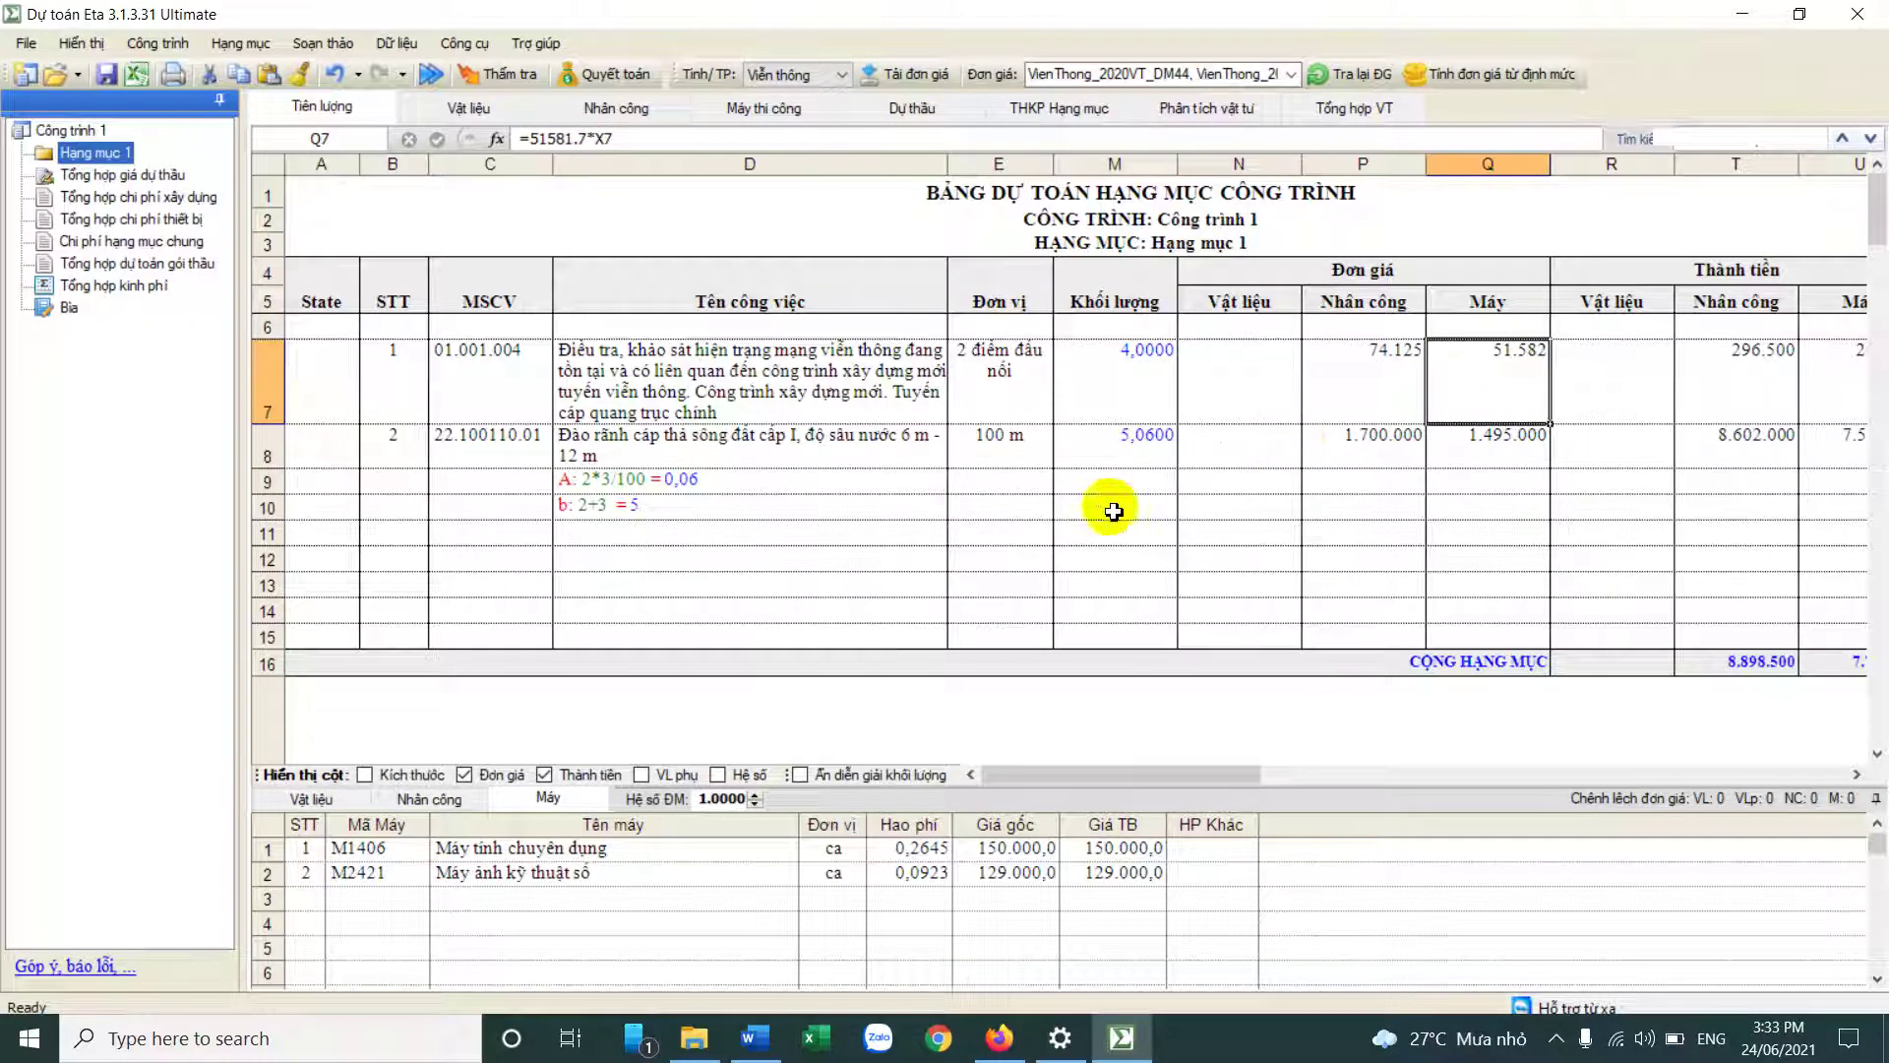
{"action": "left_click", "coordinate": [1250, 390]}
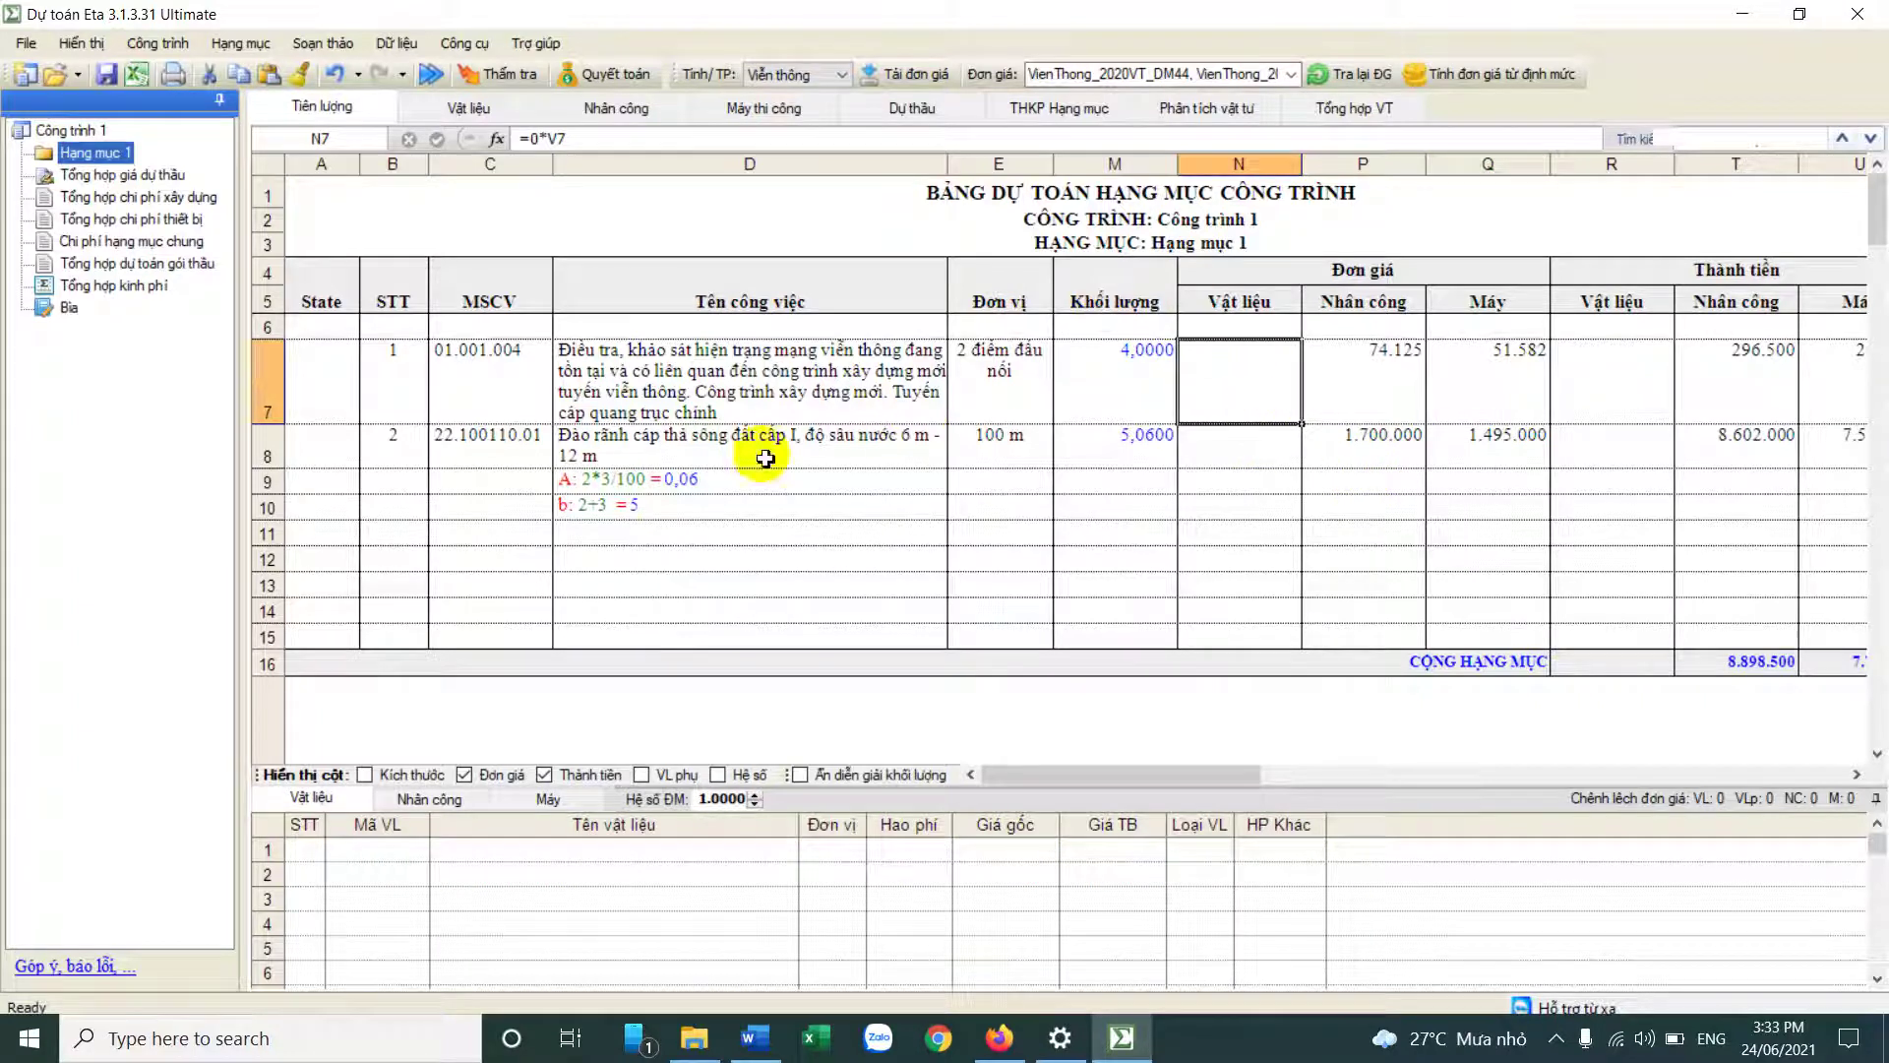
{"action": "left_click", "coordinate": [380, 776]}
{"action": "left_click", "coordinate": [380, 777]}
{"action": "left_click", "coordinate": [659, 778]}
{"action": "left_click", "coordinate": [665, 784]}
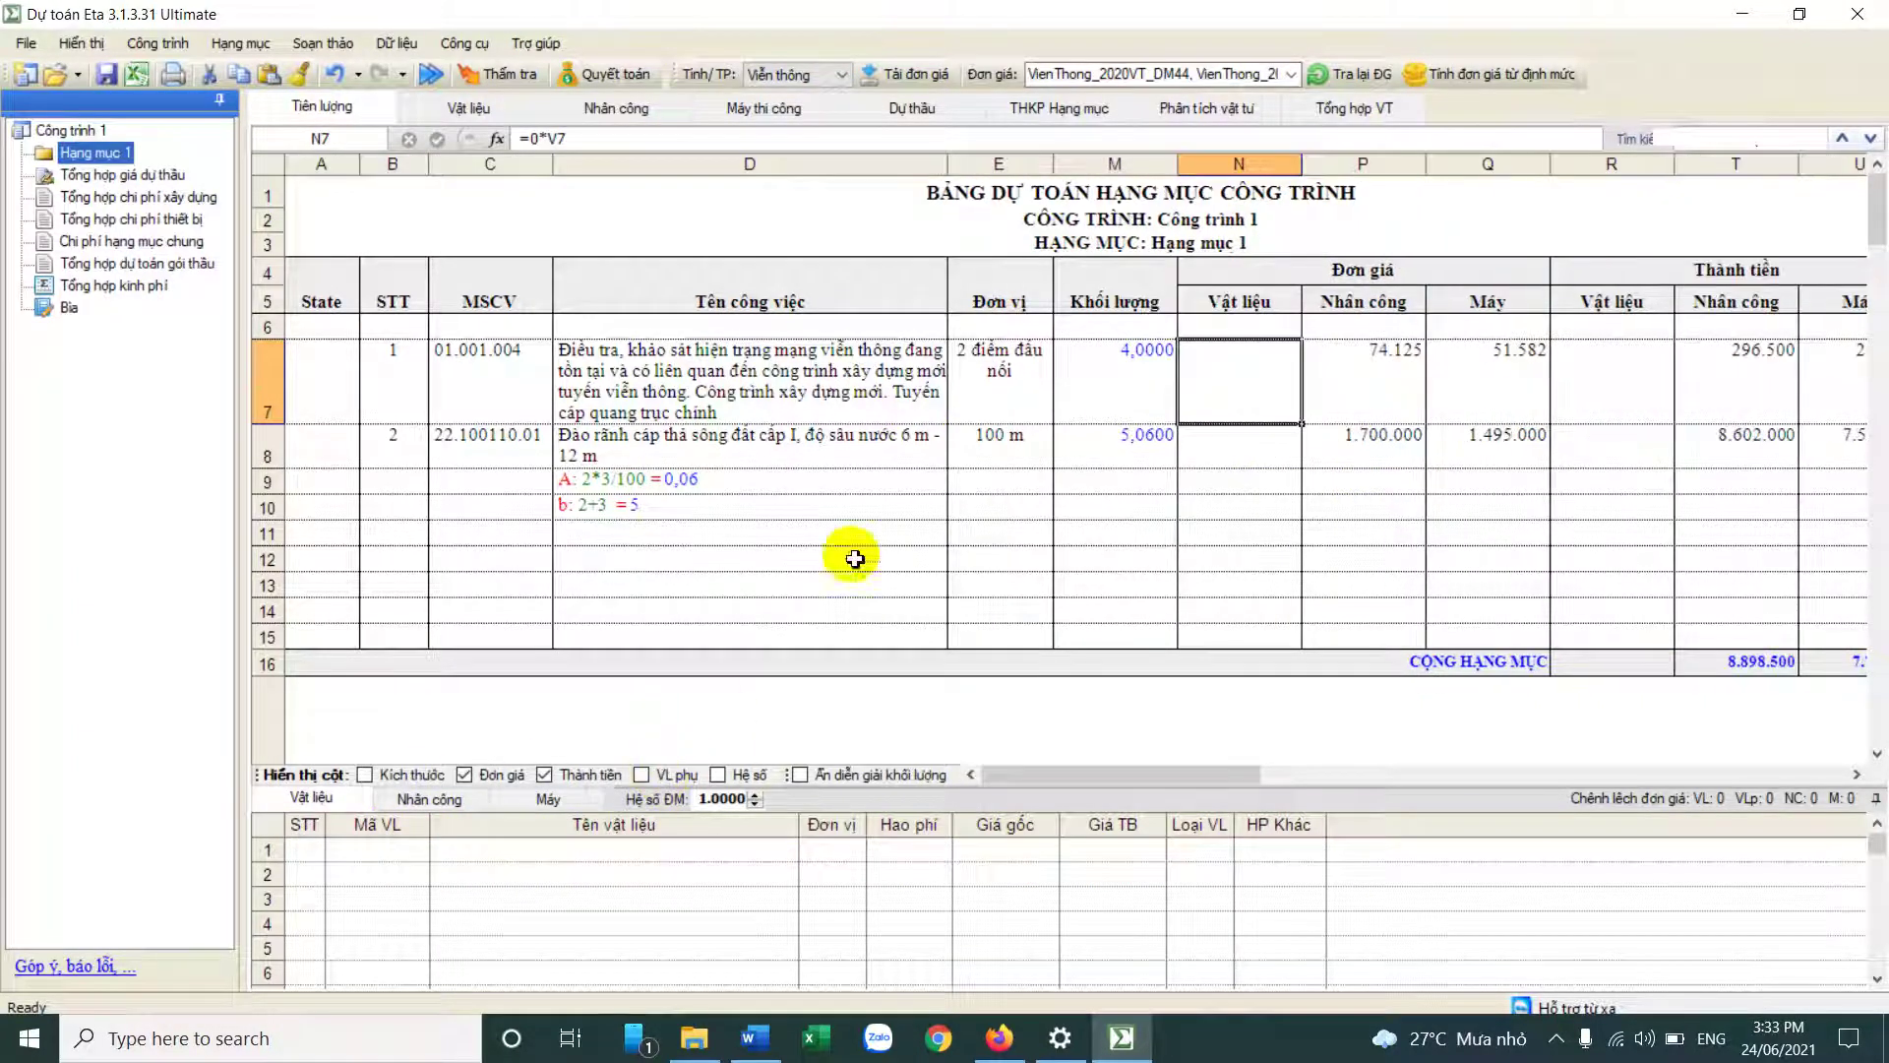
Step: Check the material, labour and machine resources behind the unit prices of work items 01.001.004 and 22.100110.01
{"action": "left_click", "coordinate": [704, 399]}
{"action": "left_click", "coordinate": [666, 436]}
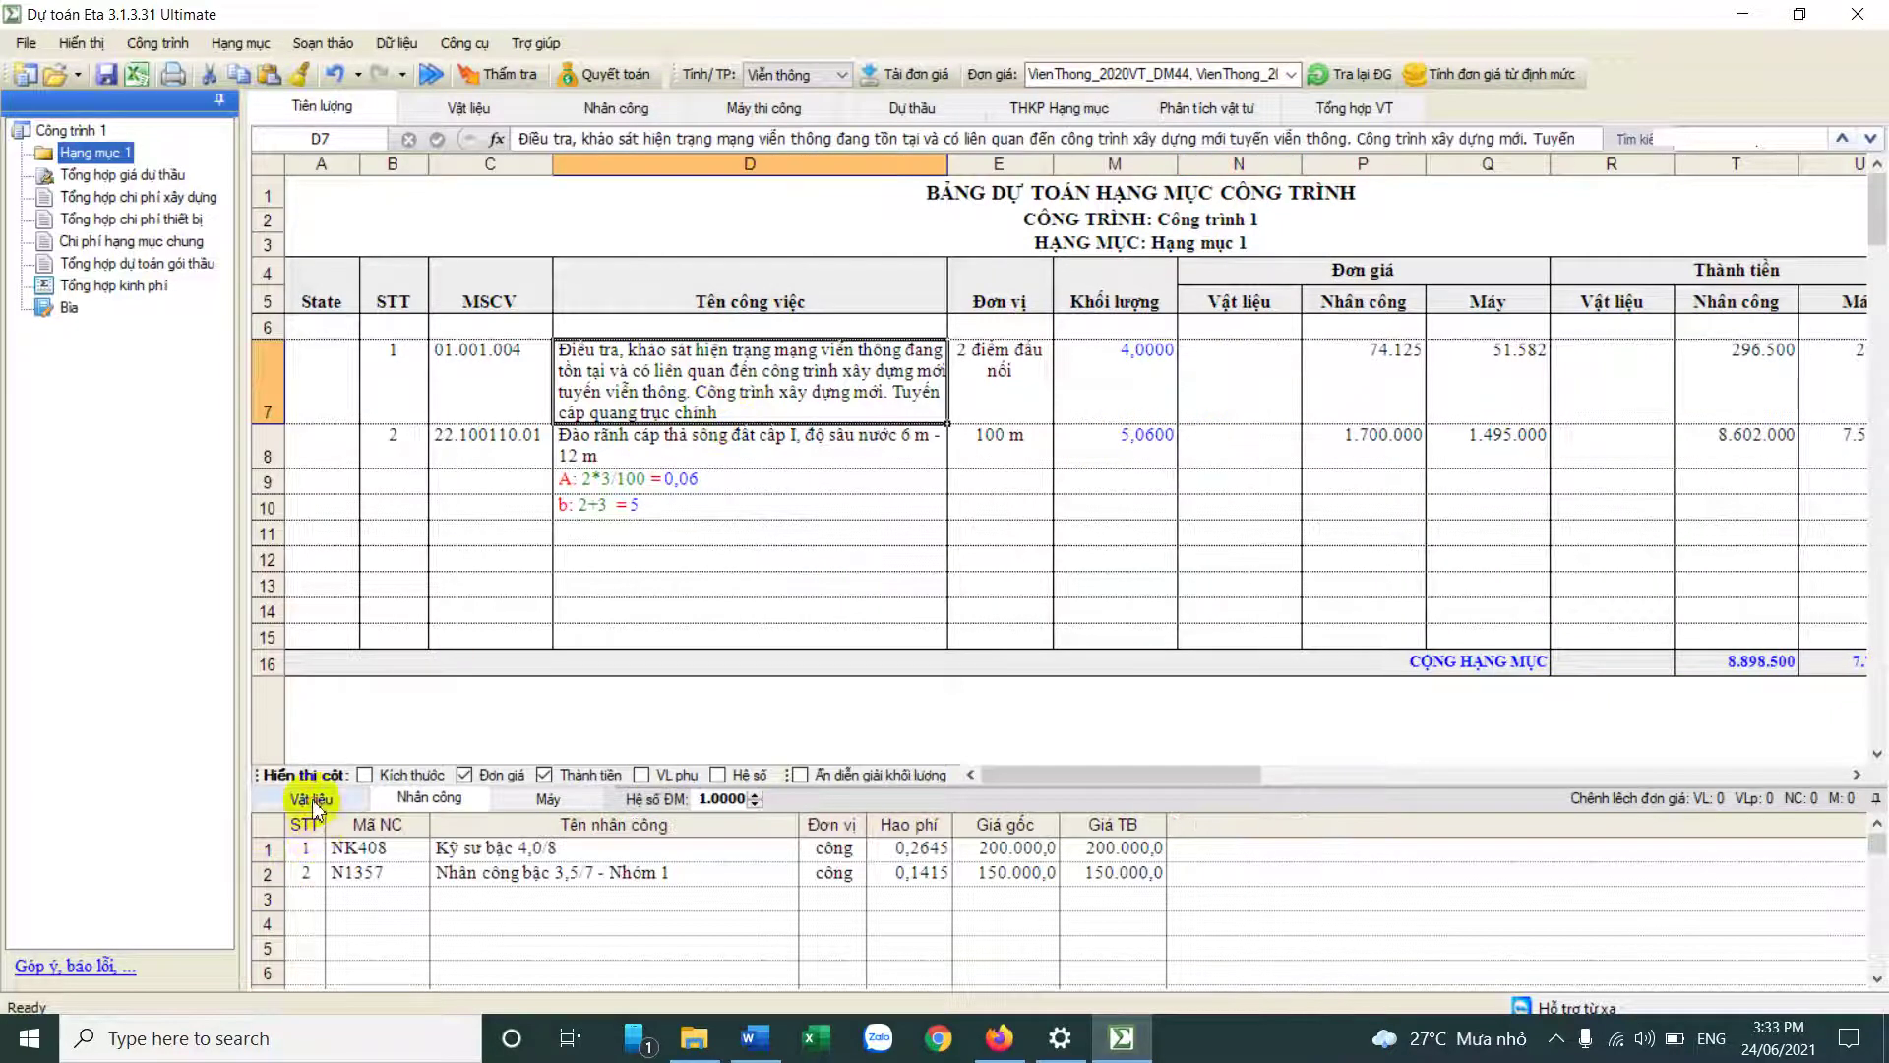
{"action": "left_click", "coordinate": [1384, 467]}
{"action": "left_click", "coordinate": [1265, 453]}
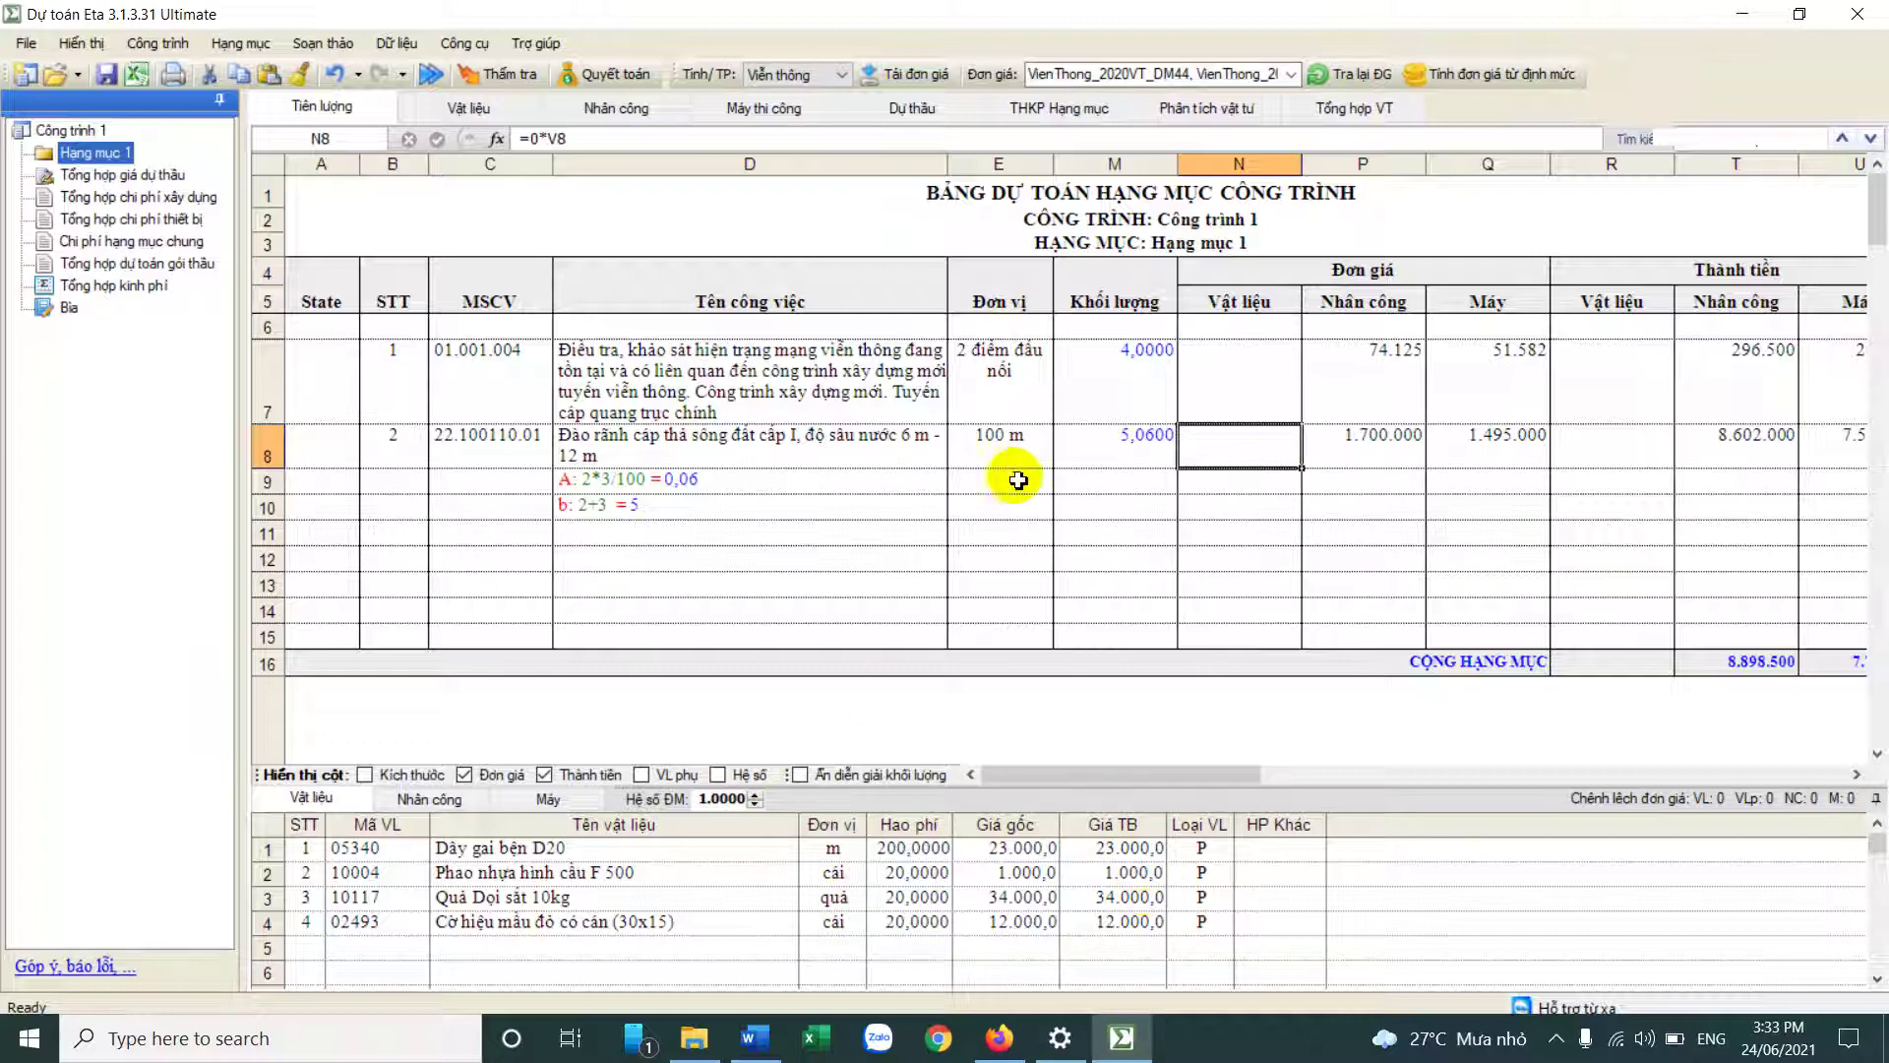
Step: Display the VL phụ column and compare the auxiliary material price of item 22.100110.01 with its material list
{"action": "left_click", "coordinate": [678, 777]}
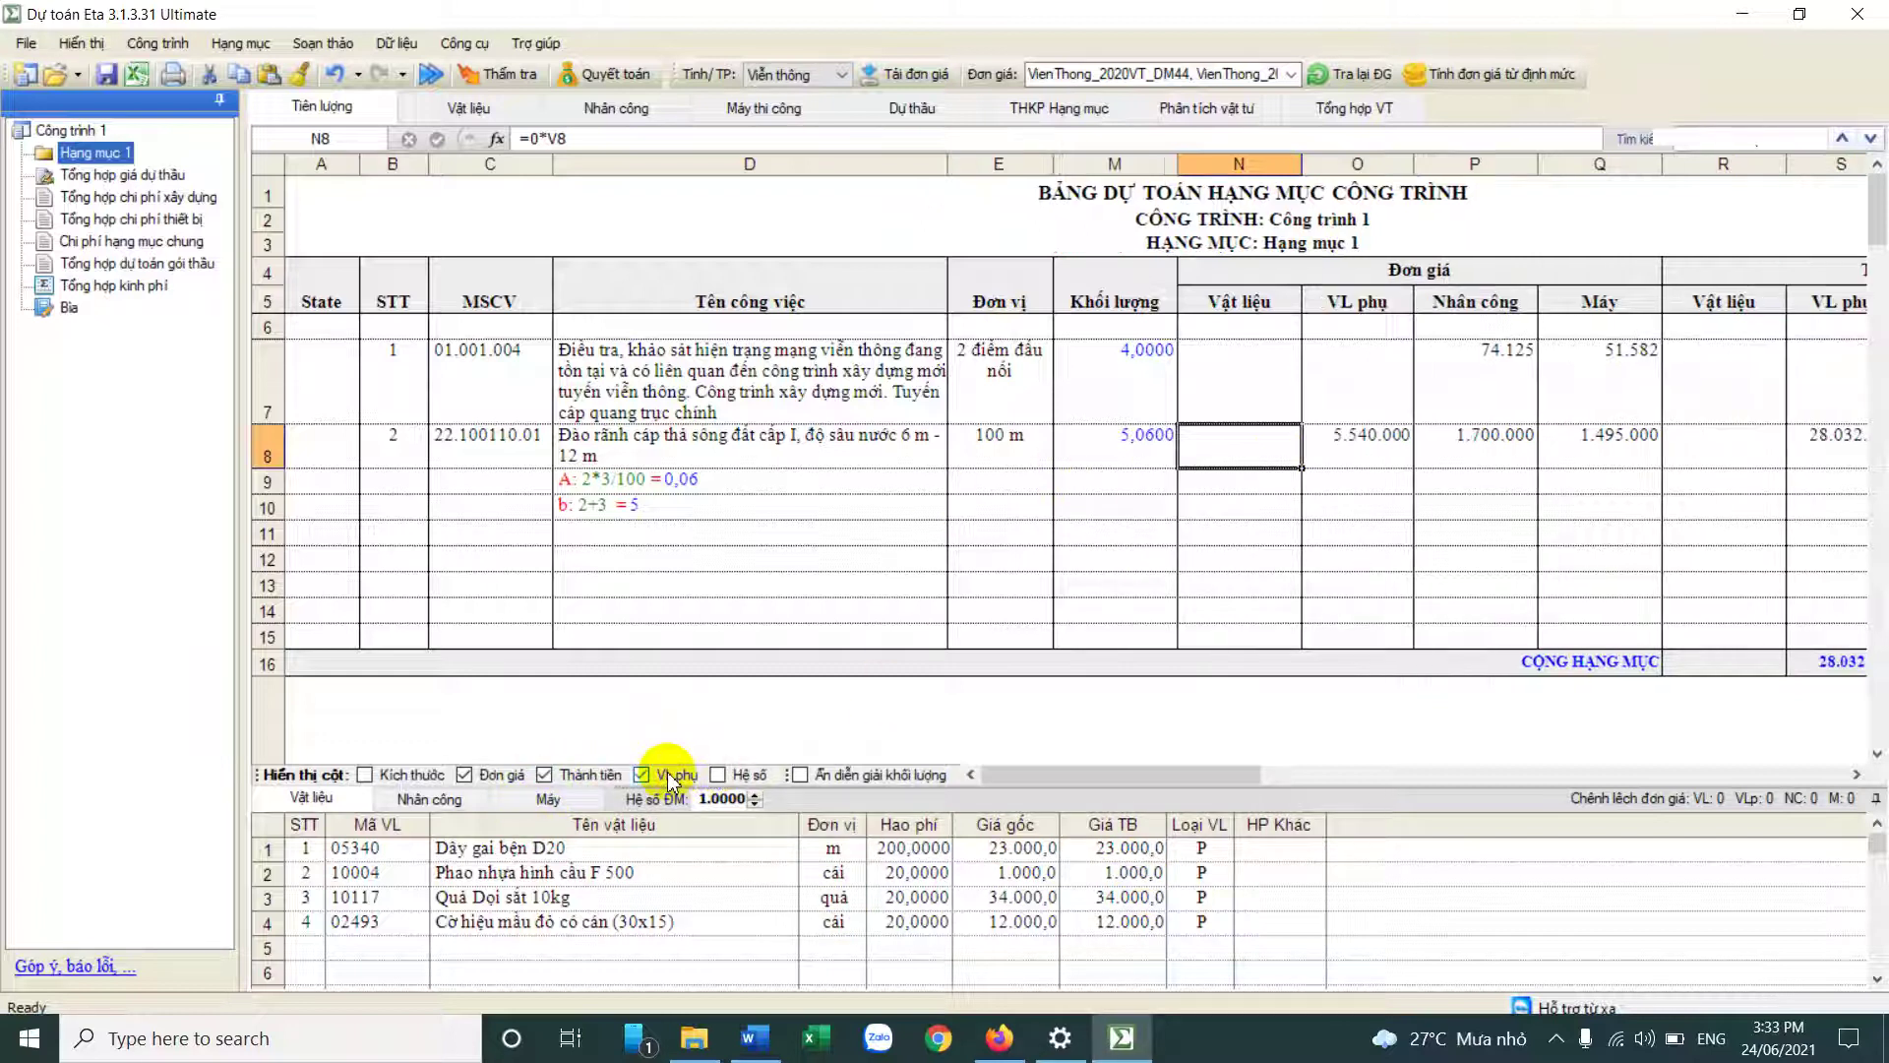
{"action": "left_click", "coordinate": [1364, 448]}
{"action": "left_click_drag", "start_coordinate": [371, 856], "coordinate": [1117, 925]}
{"action": "left_click", "coordinate": [1378, 451]}
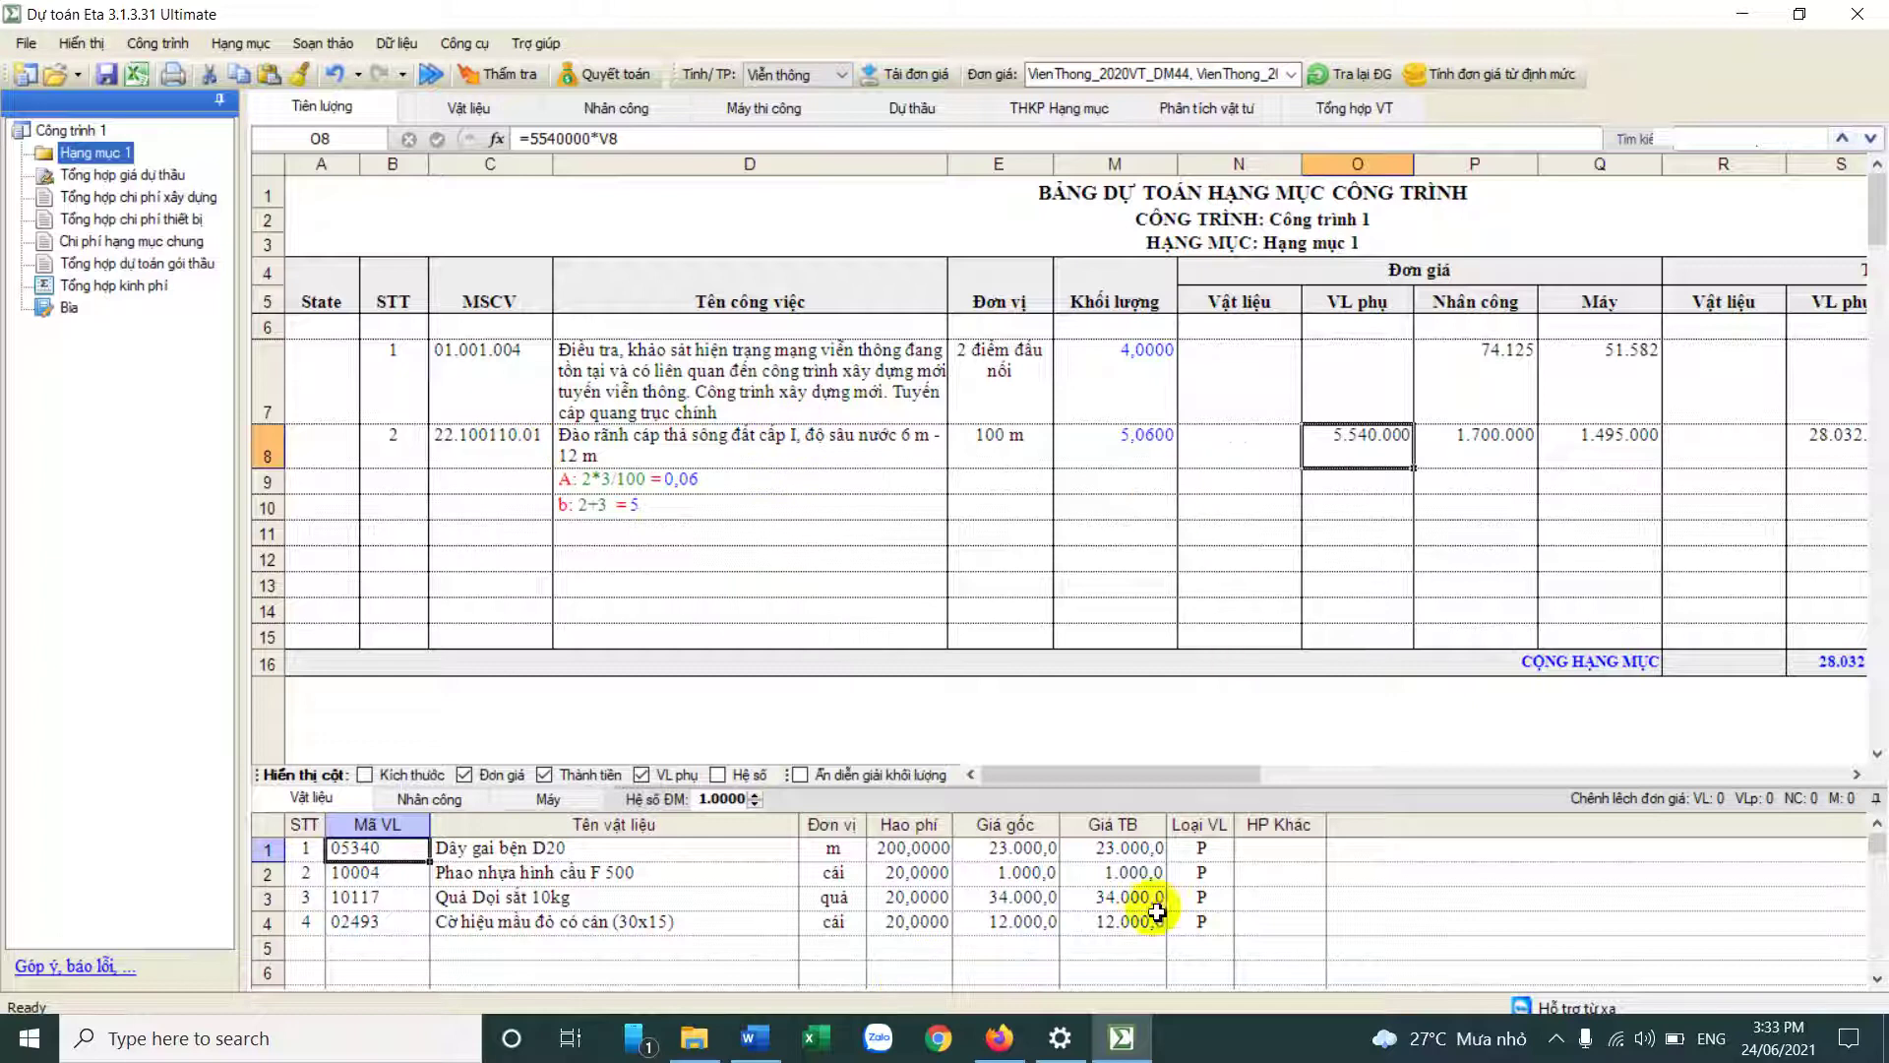
{"action": "left_click", "coordinate": [1285, 459]}
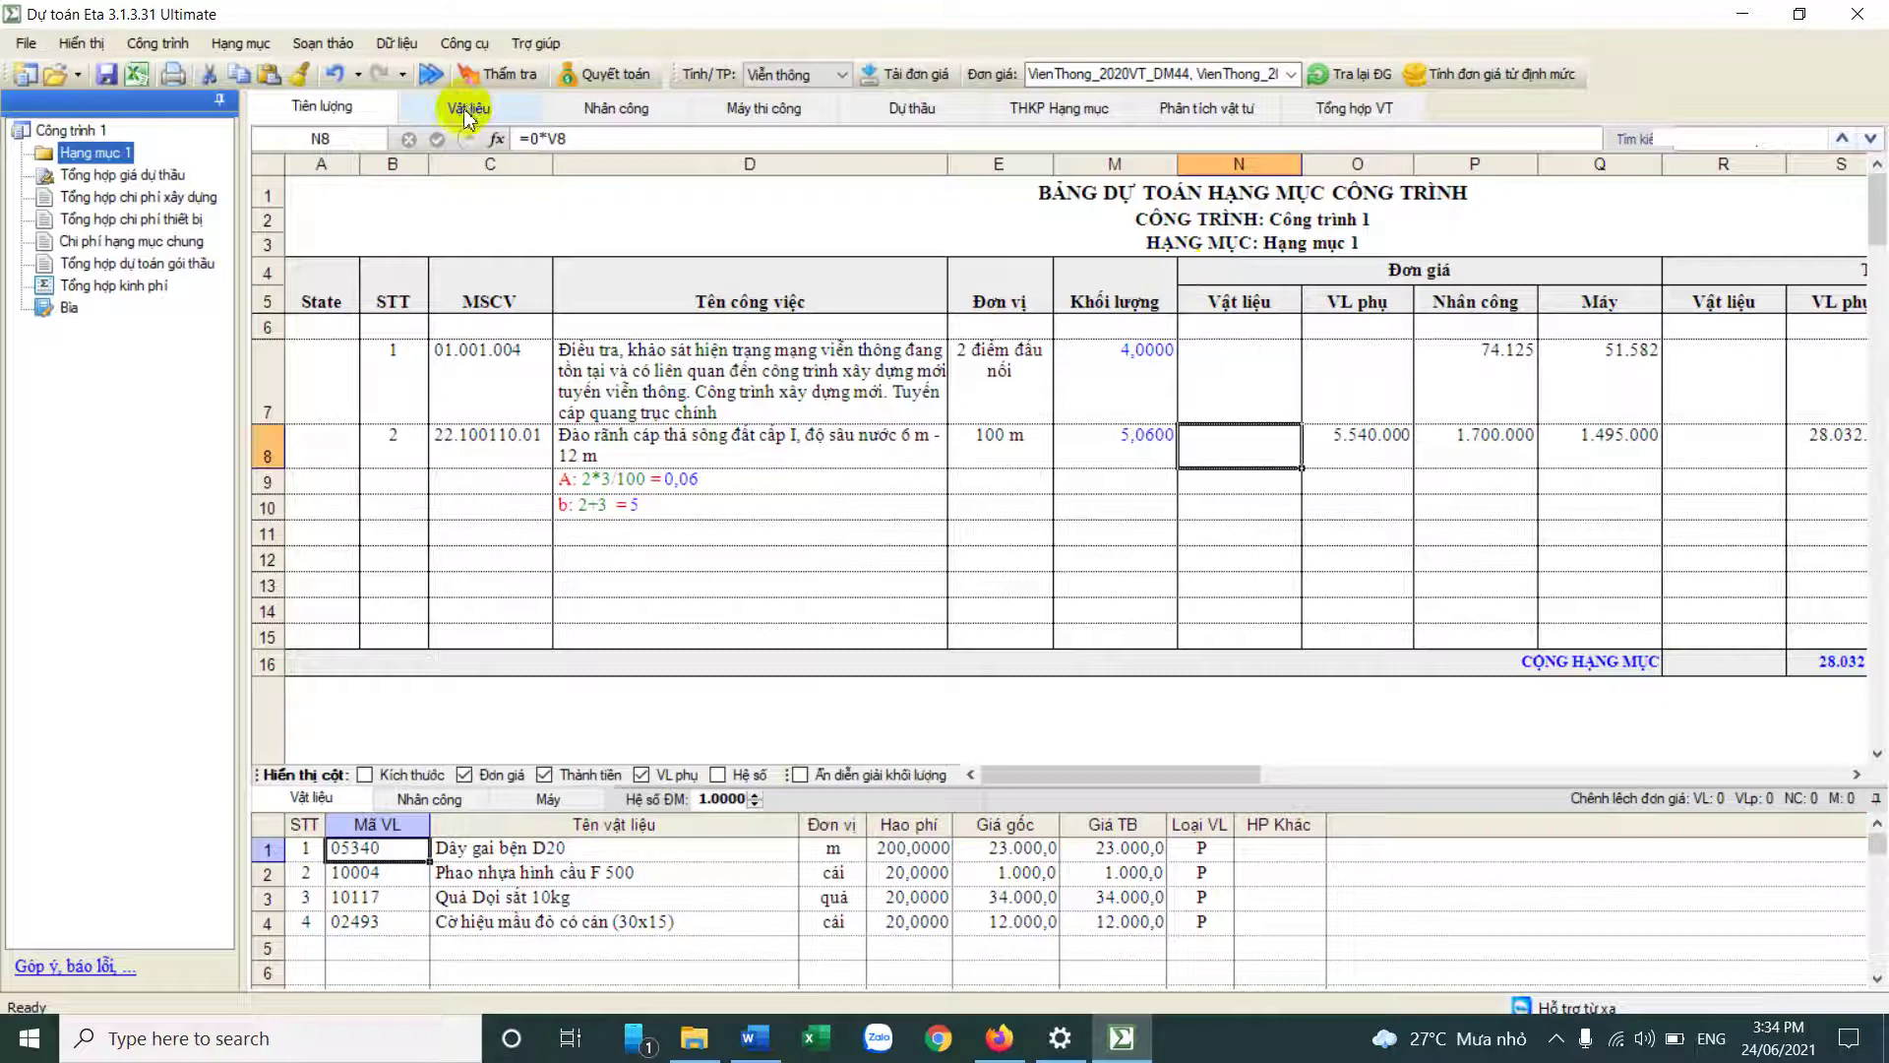
Step: Review the auxiliary material, labour and machine unit prices of the two telecommunications work items
{"action": "left_click", "coordinate": [497, 364]}
{"action": "left_click", "coordinate": [965, 502]}
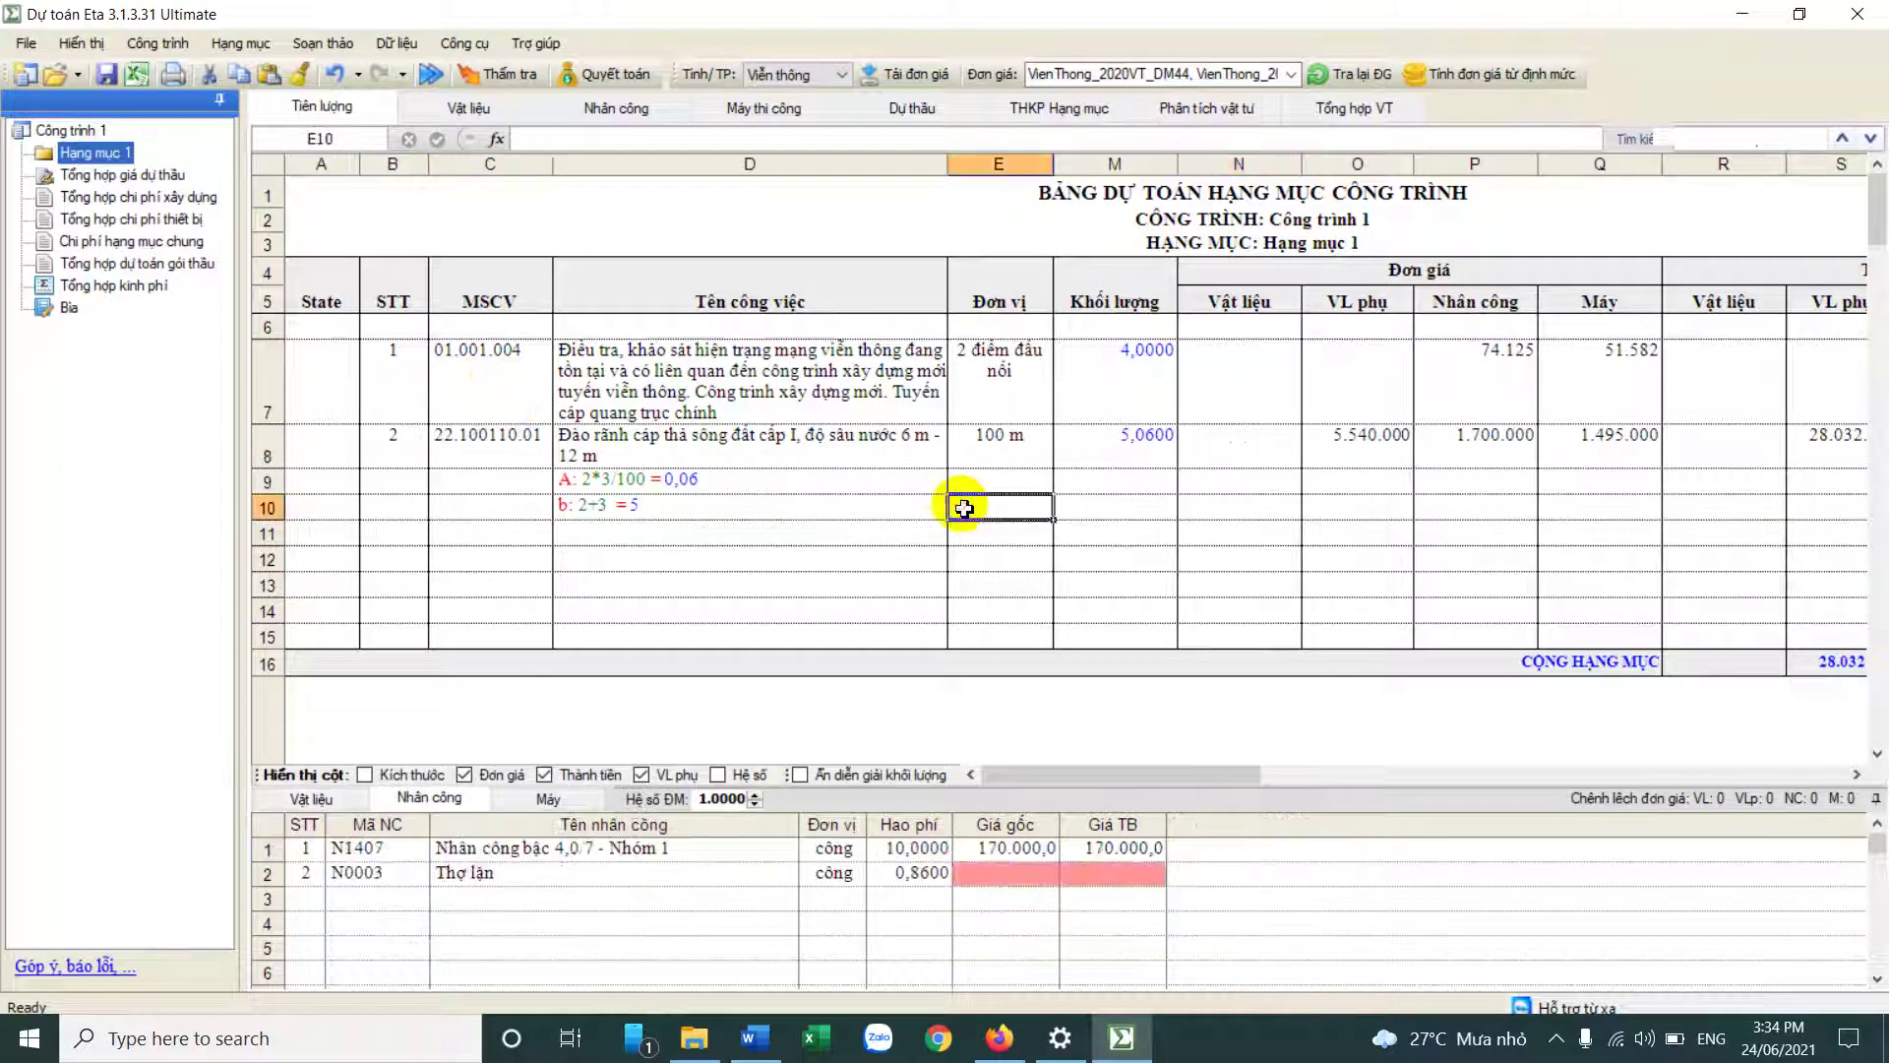
{"action": "left_click_drag", "start_coordinate": [1333, 379], "coordinate": [1571, 425]}
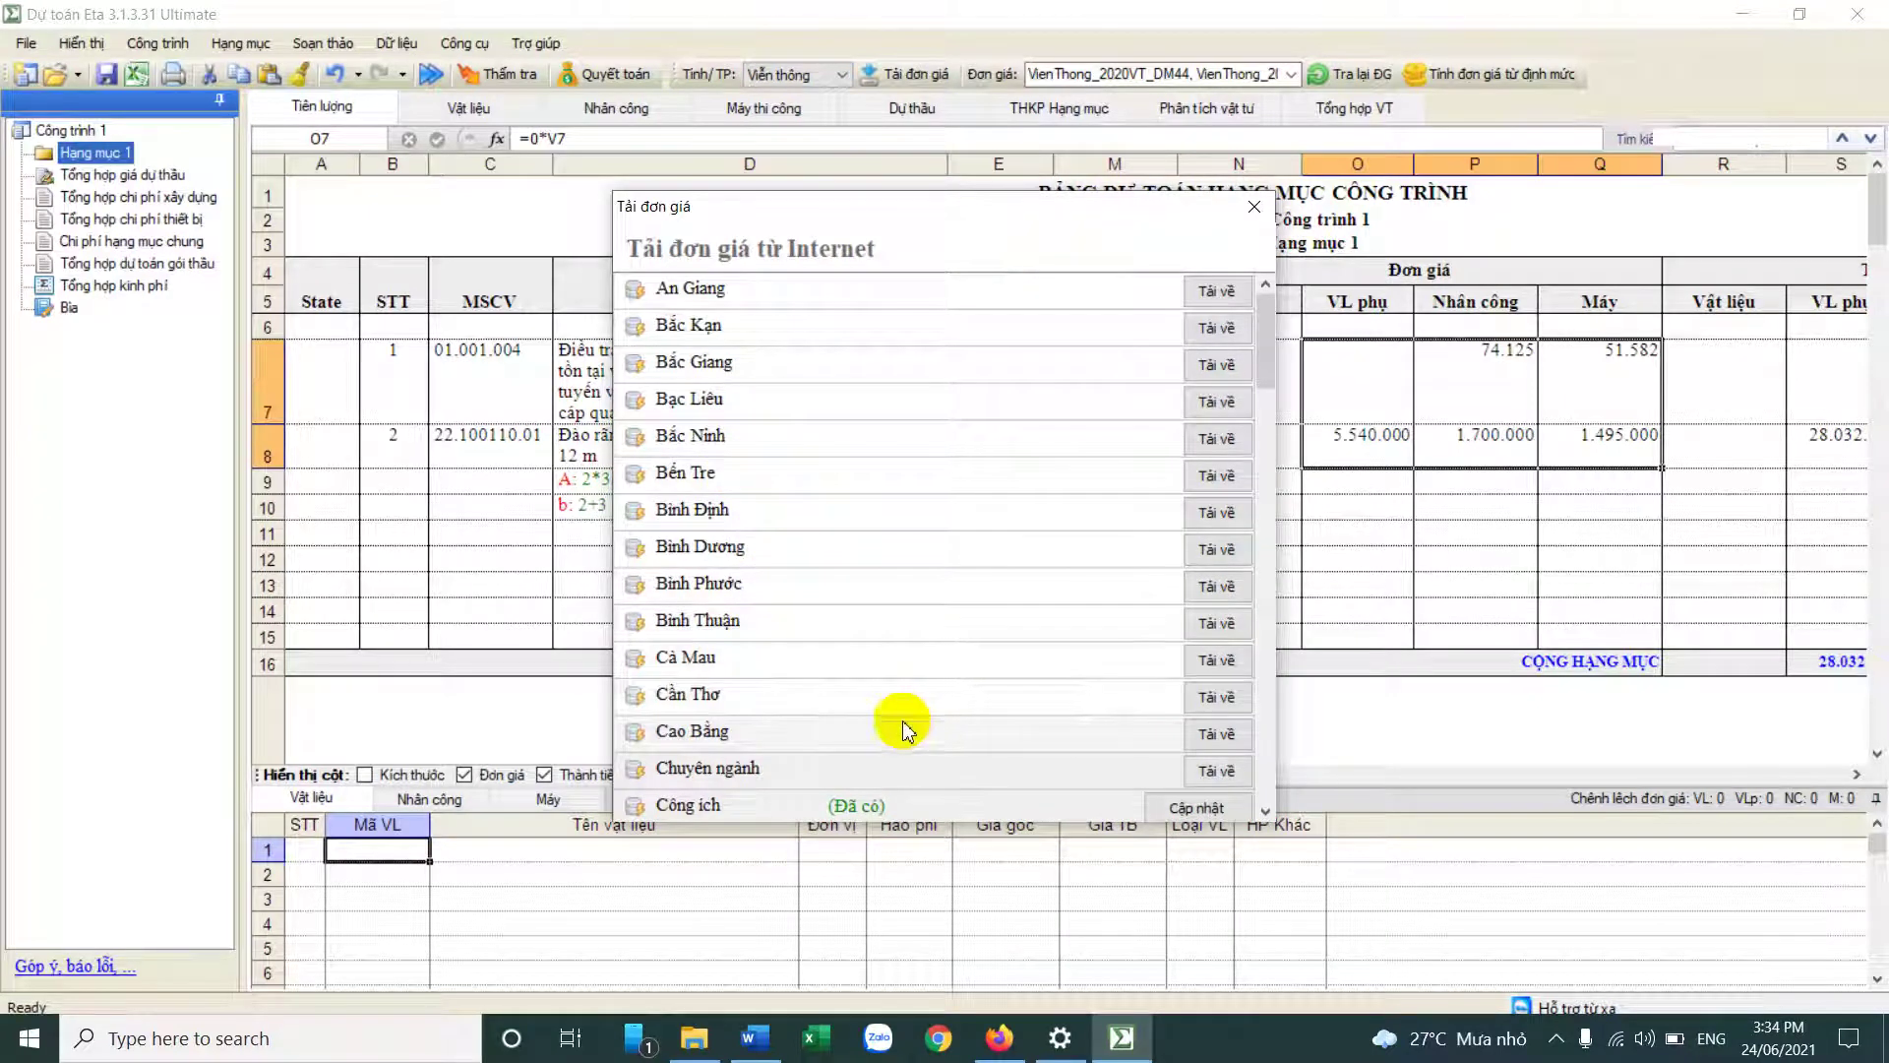
Step: Download the Cao Bằng unit price data from the Internet and close the download list
{"action": "left_click", "coordinate": [1184, 739]}
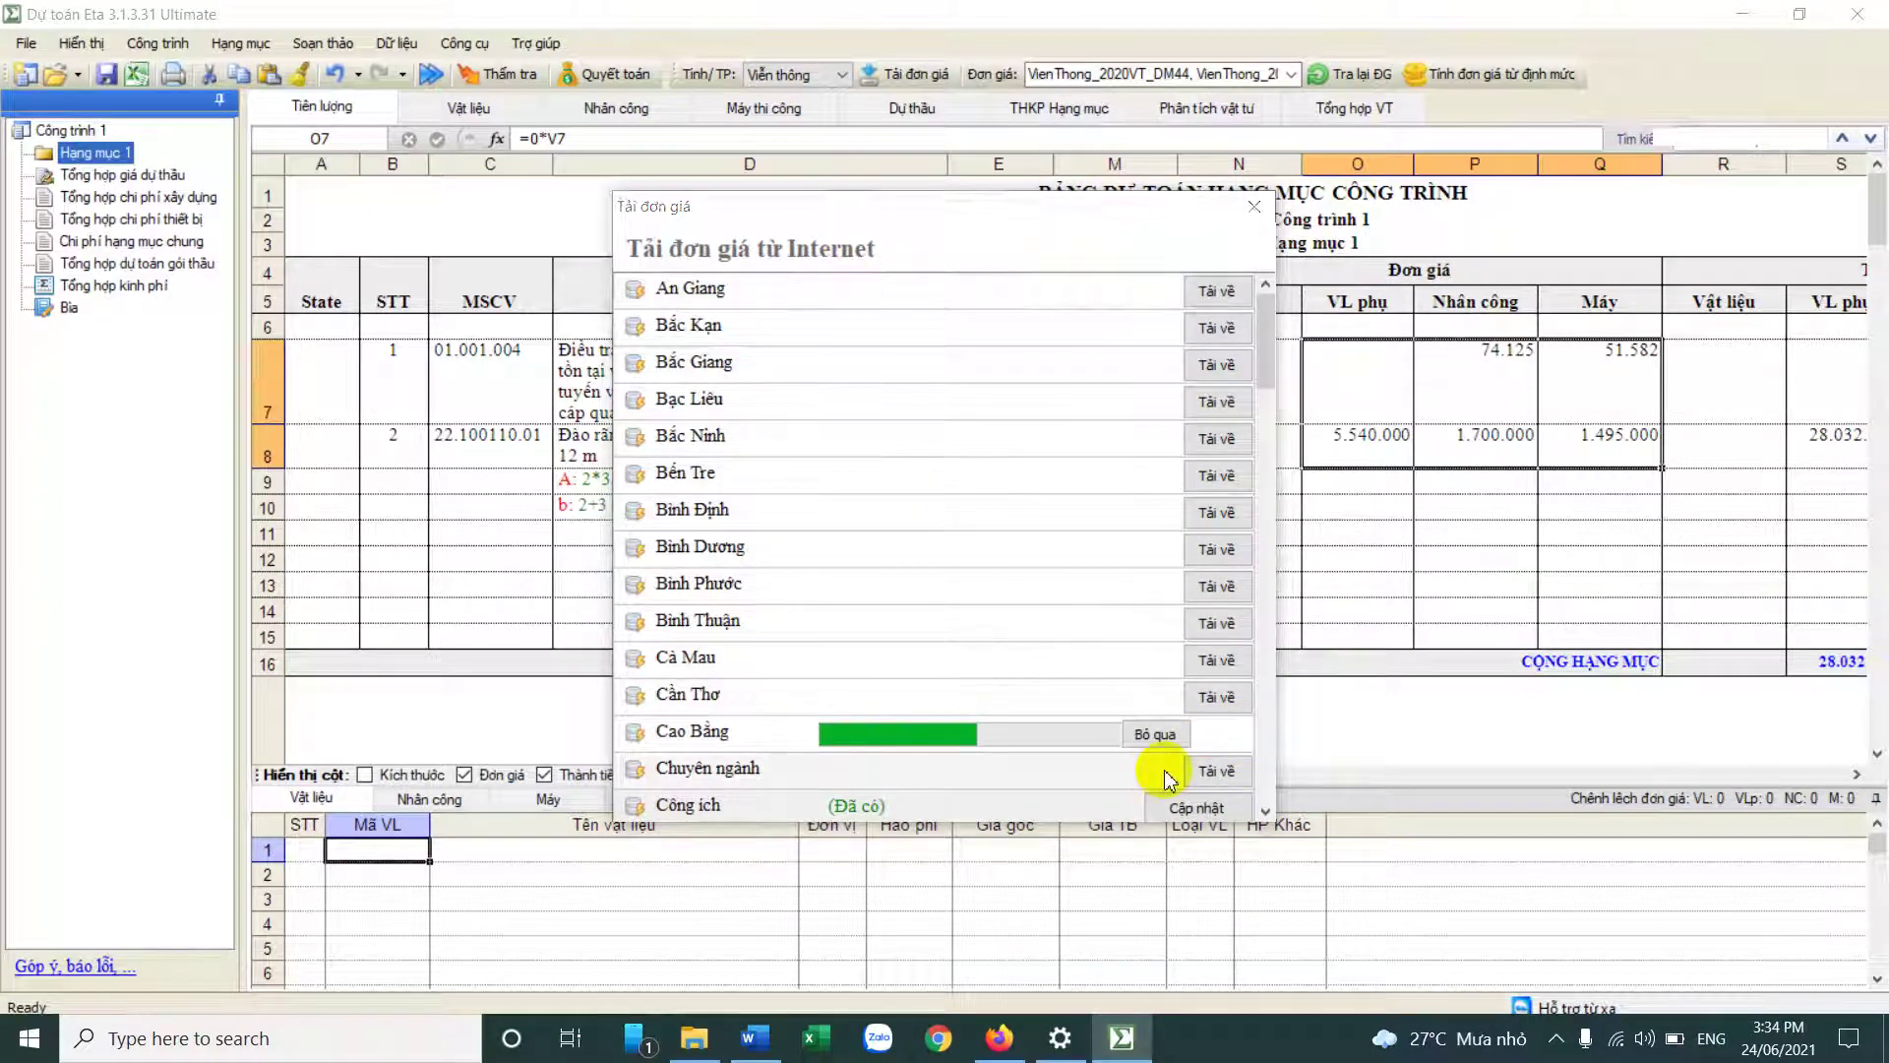
{"action": "left_click", "coordinate": [1254, 206]}
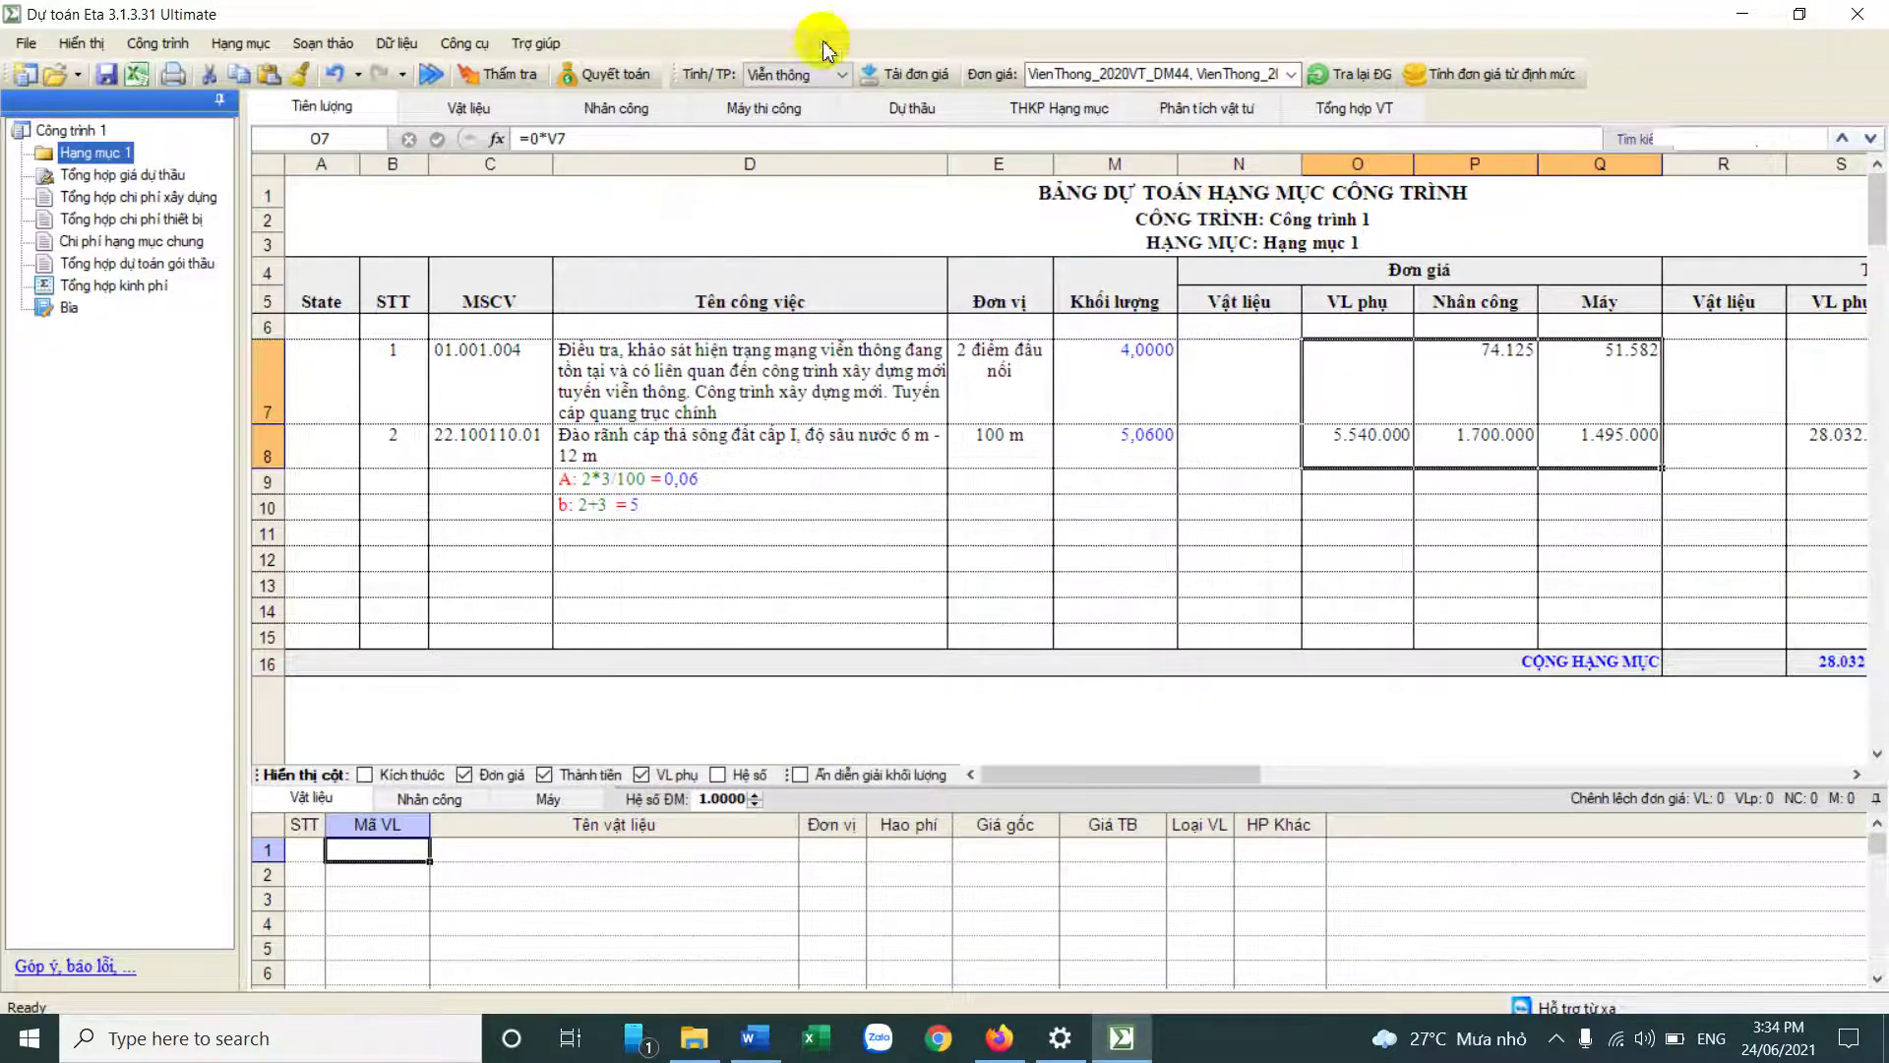
Step: Switch the price source to Công ích and use the norm set DinhMuc_2014TN_DM591
{"action": "left_click", "coordinate": [819, 77]}
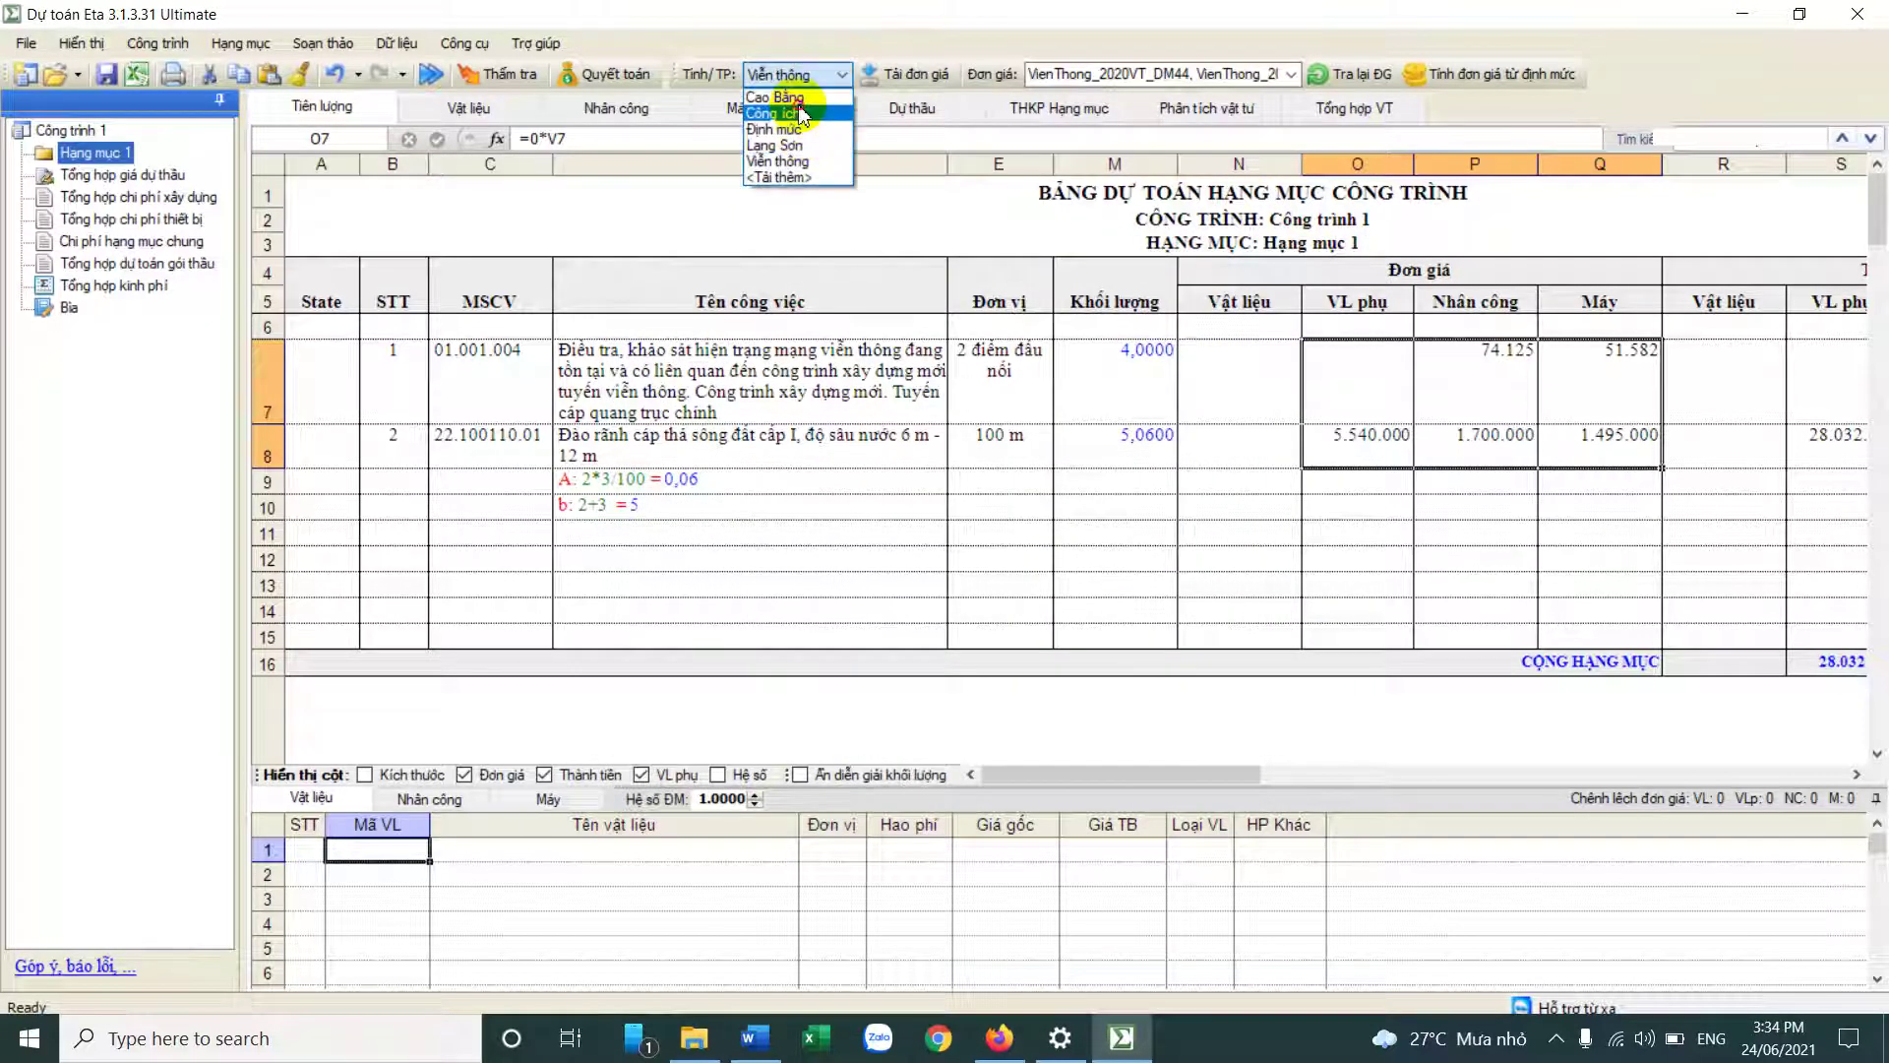
{"action": "left_click", "coordinate": [810, 98]}
{"action": "left_click", "coordinate": [743, 659]}
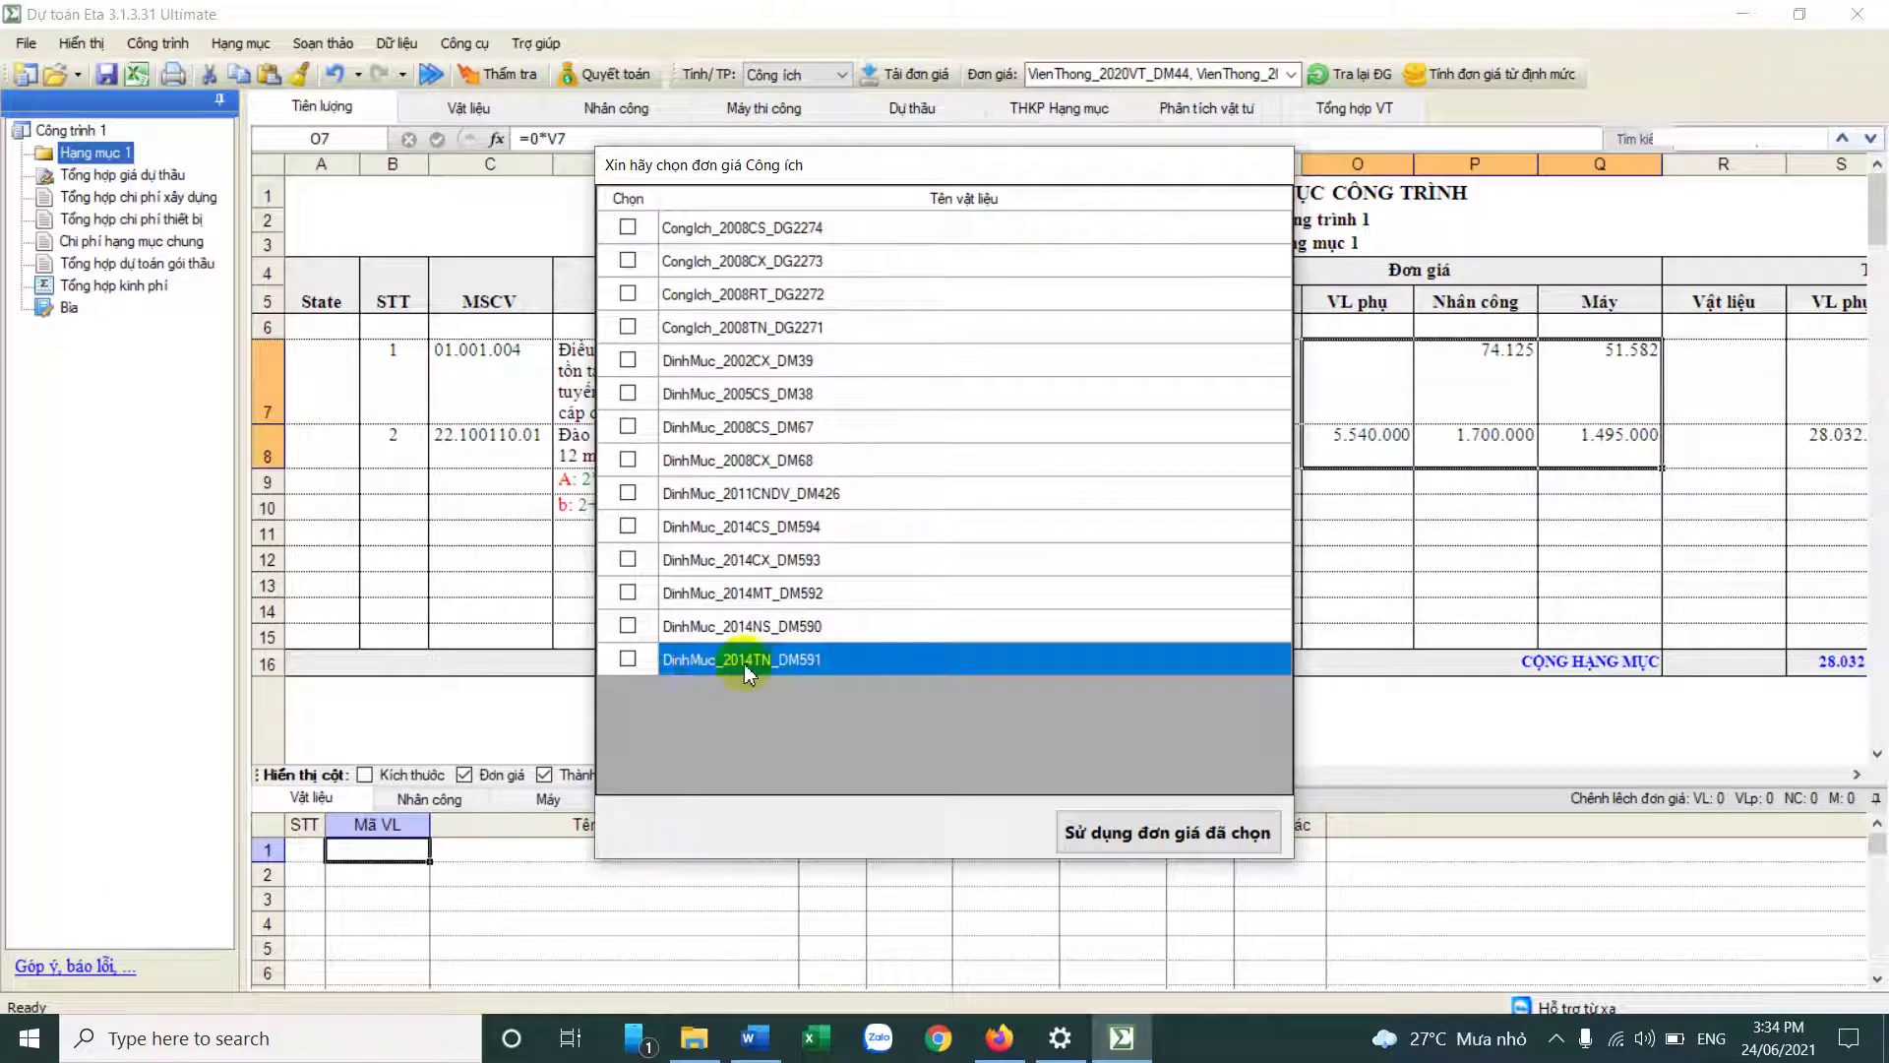
{"action": "left_click", "coordinate": [628, 661]}
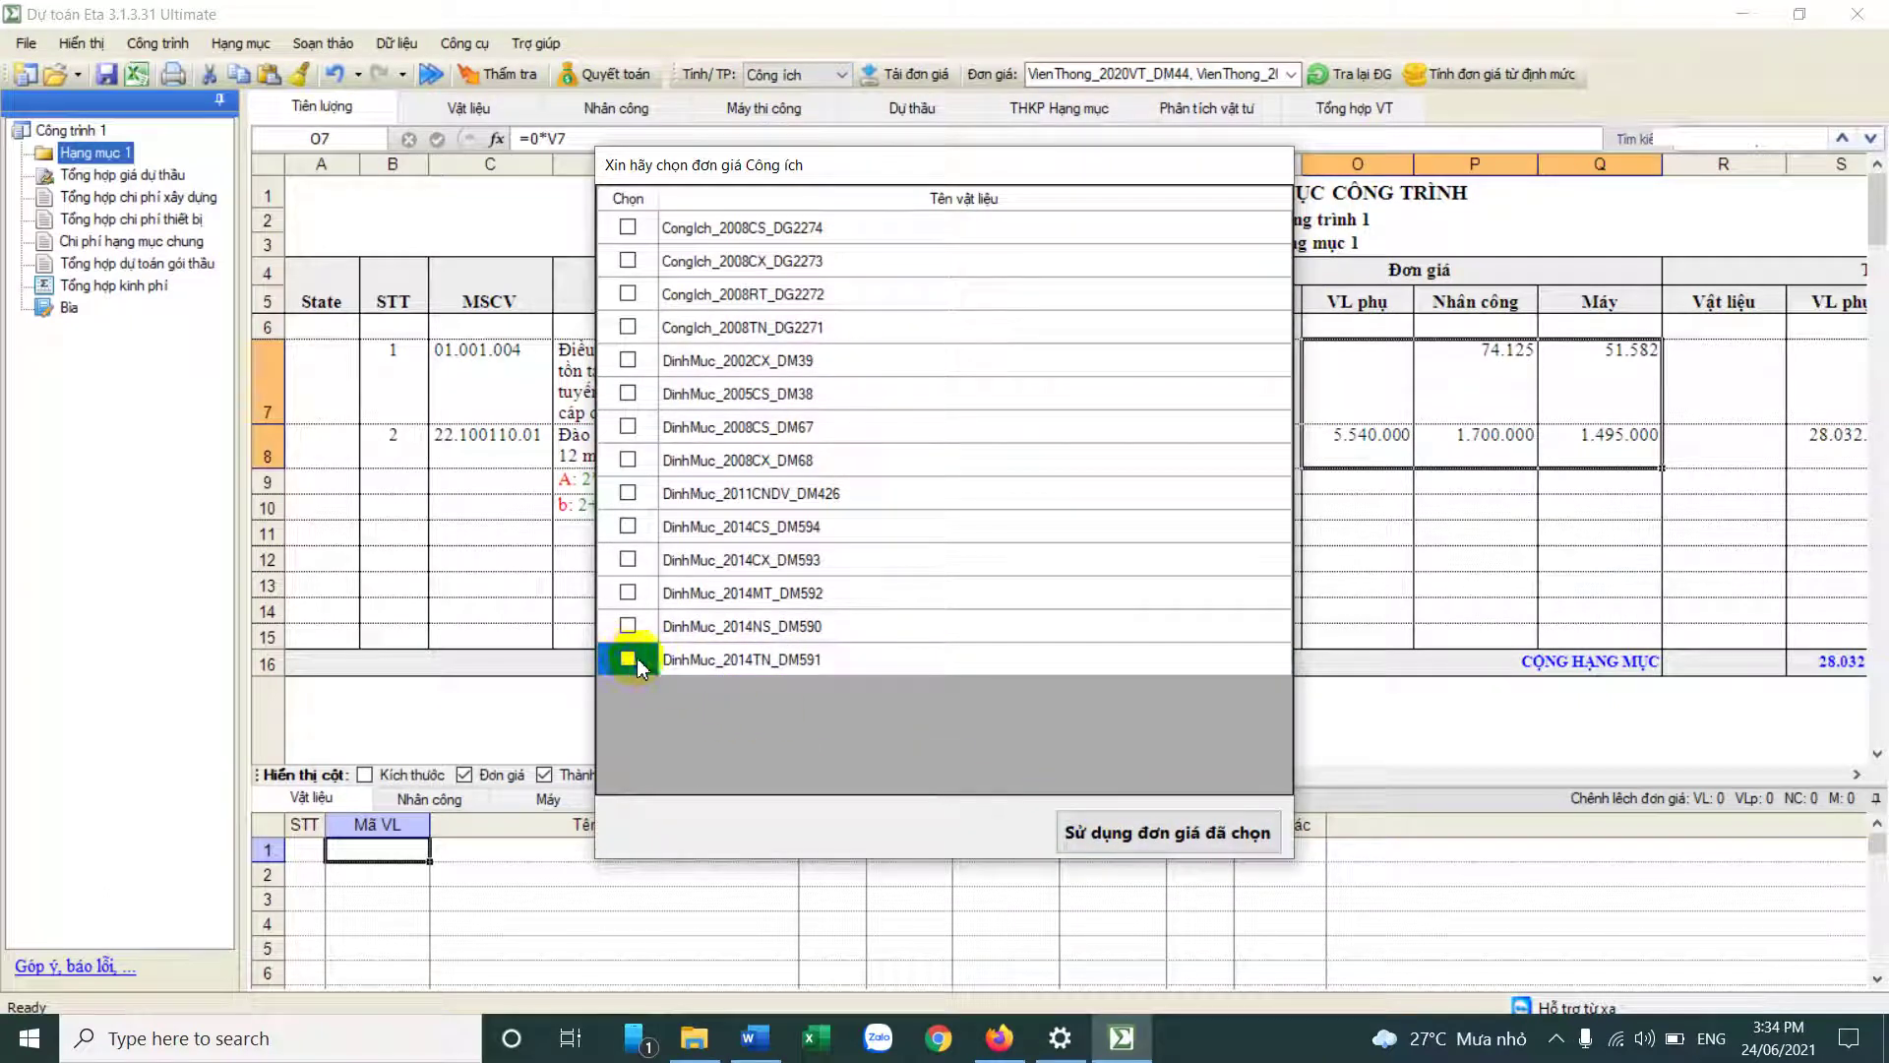
Step: Set the province to Cao Bằng and use the unit price set CaoBang_2021XD_DG914
{"action": "left_click", "coordinate": [817, 74]}
{"action": "left_click", "coordinate": [789, 118]}
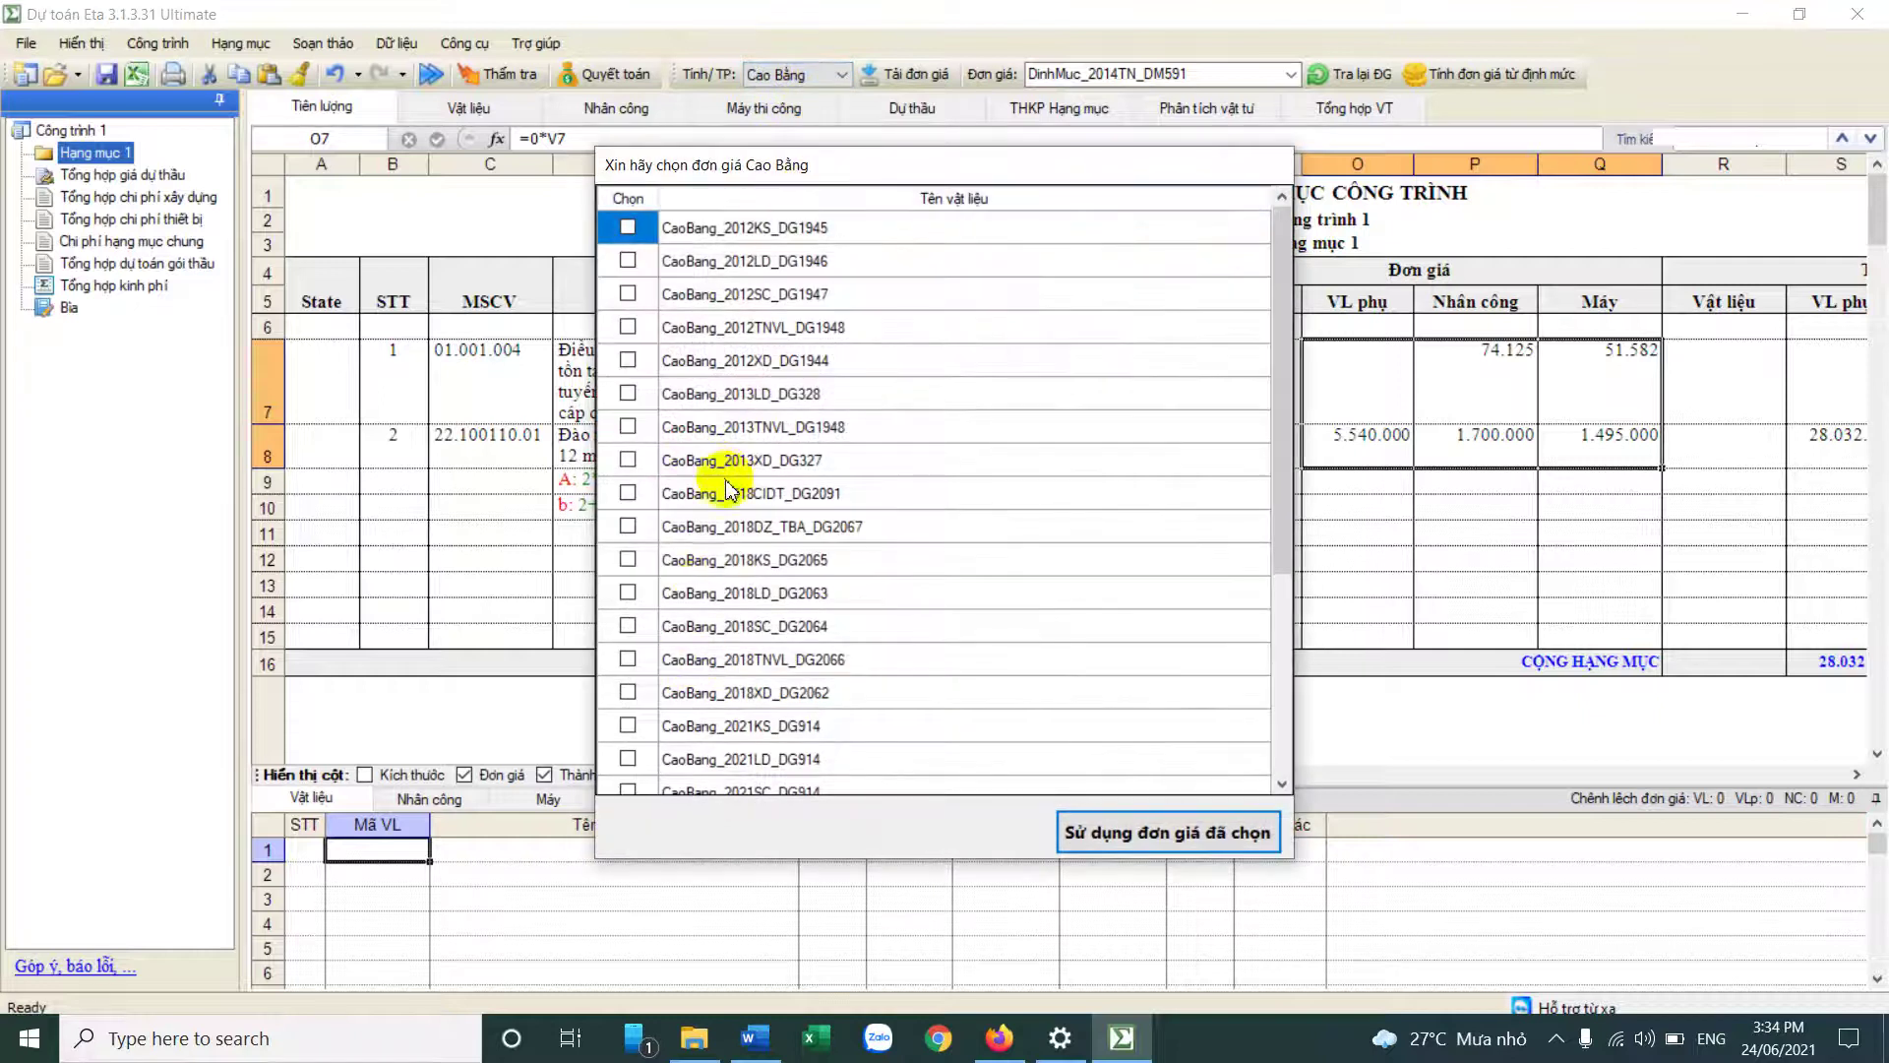
{"action": "scroll", "coordinate": [787, 521], "scroll_direction": "down", "scroll_amount": 4}
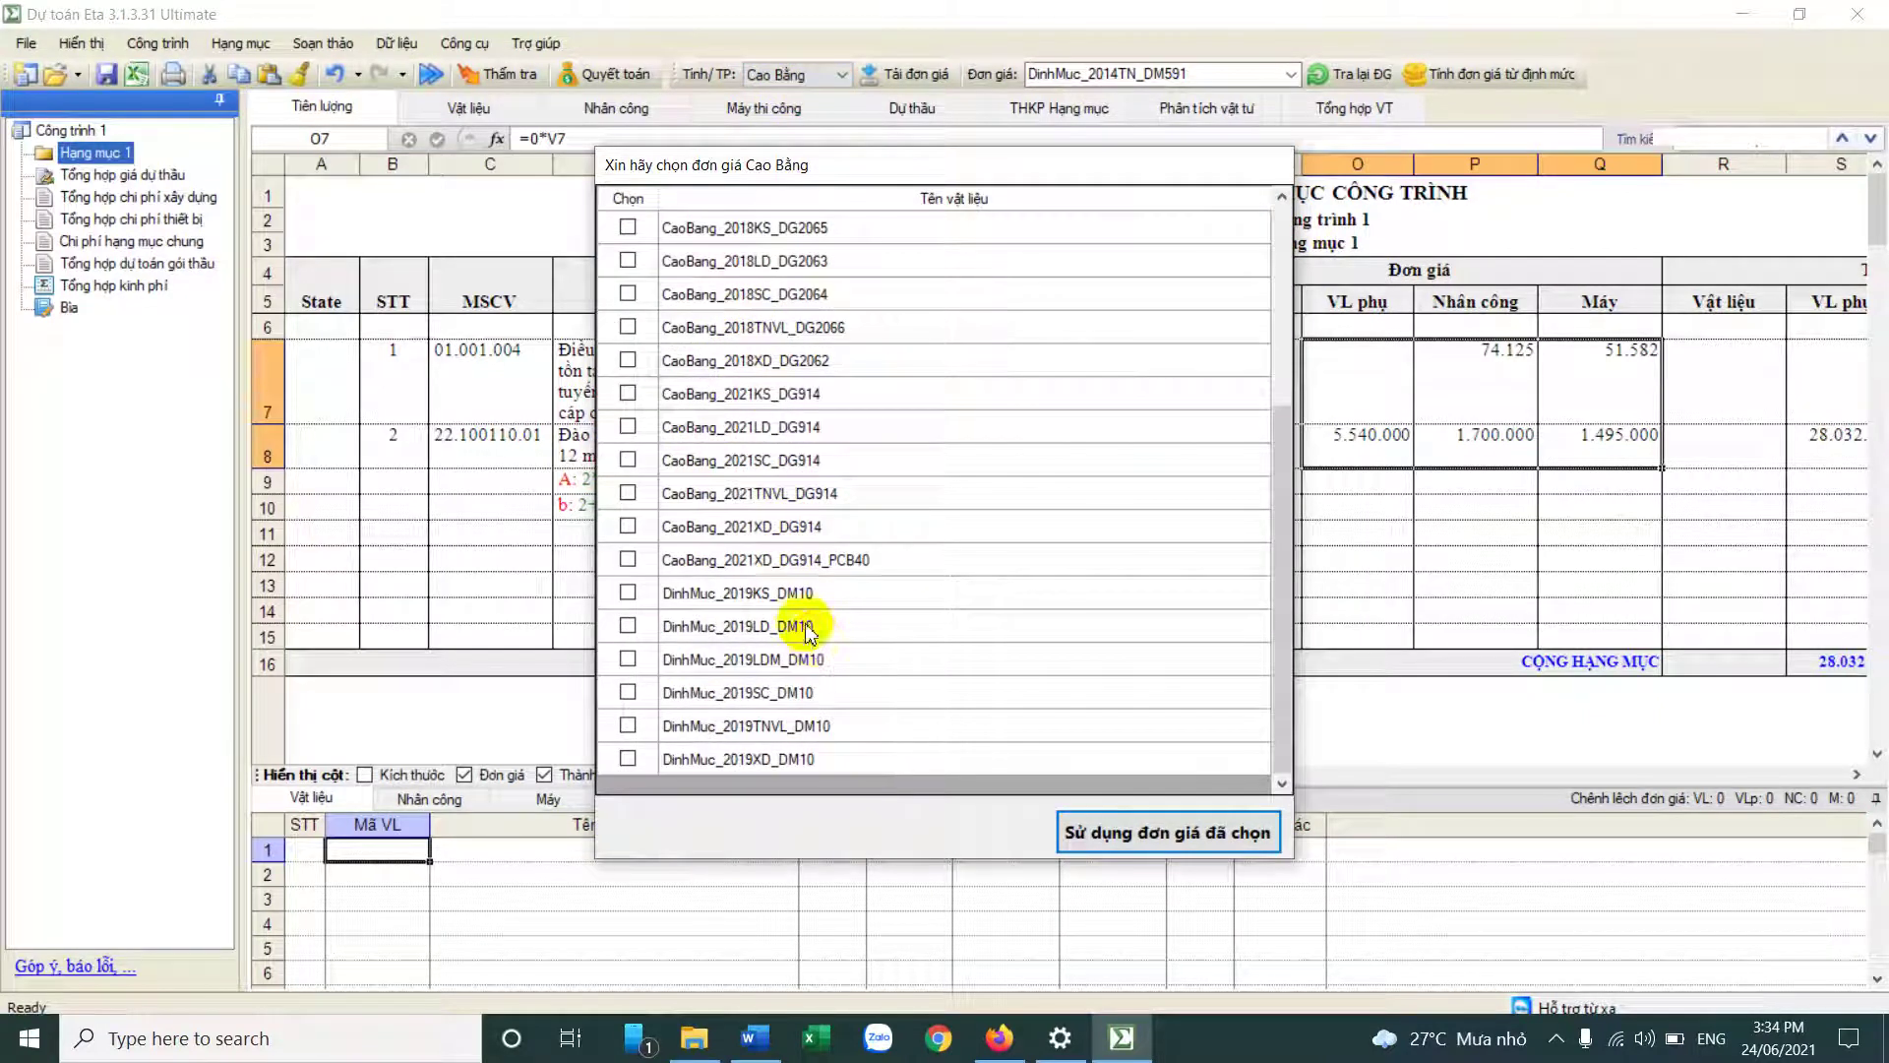
{"action": "left_click", "coordinate": [628, 526]}
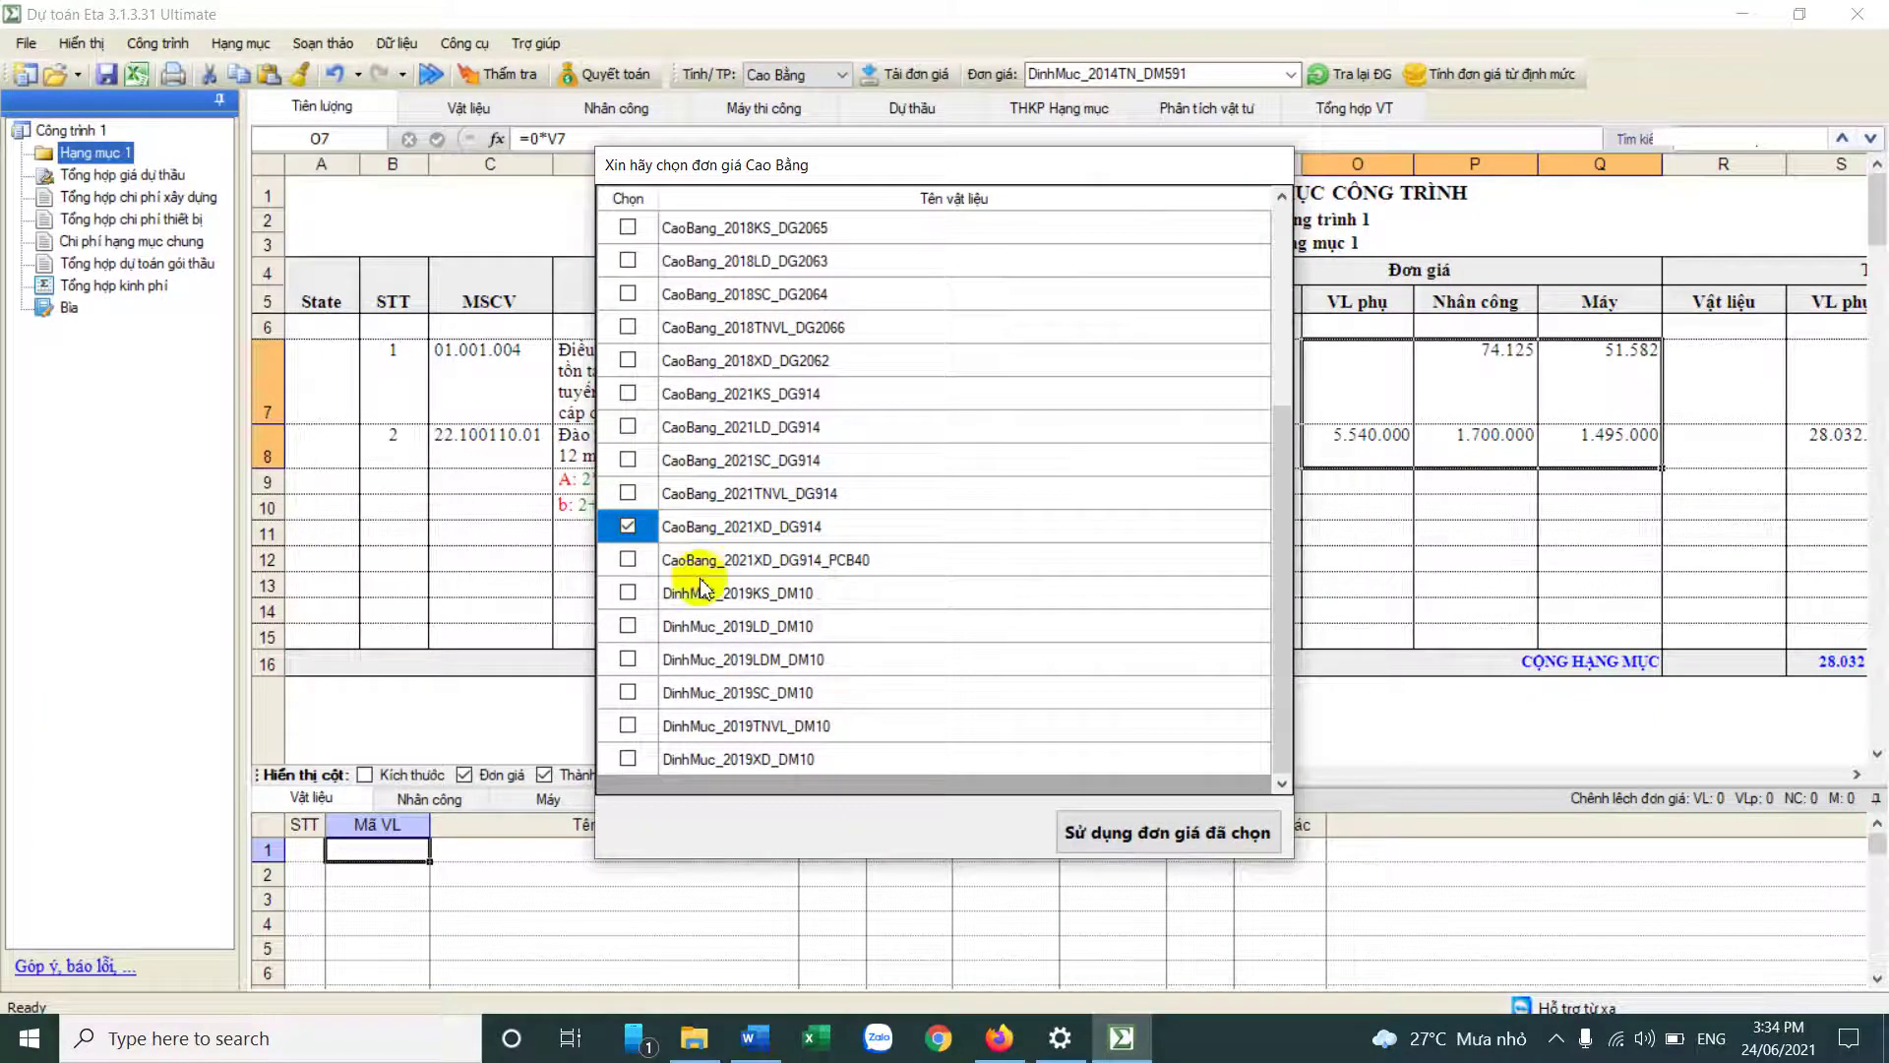
{"action": "left_click", "coordinate": [1142, 833]}
Step: Add concrete work item AG.11112 in row 11 of the bill of quantities and hide the VL phụ column
{"action": "left_click", "coordinate": [522, 539]}
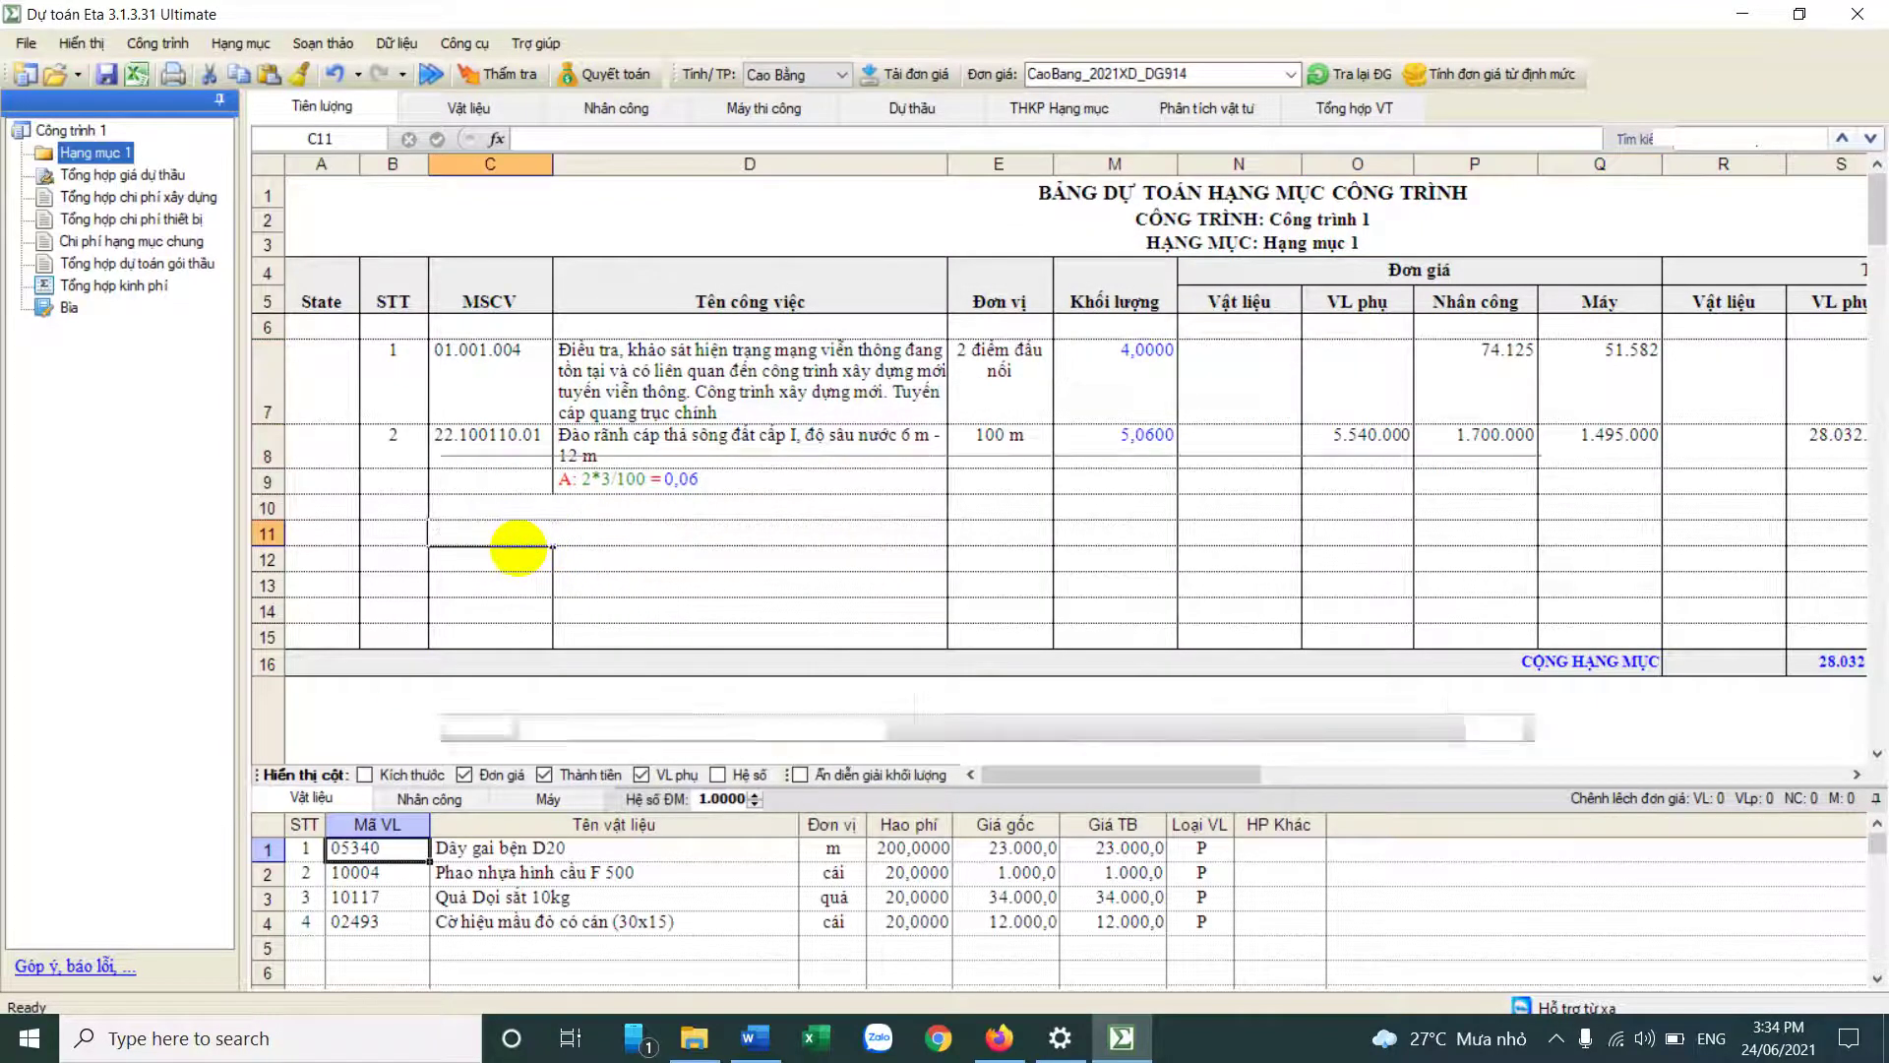
{"action": "type", "text": "ag"}
{"action": "left_click", "coordinate": [669, 497]}
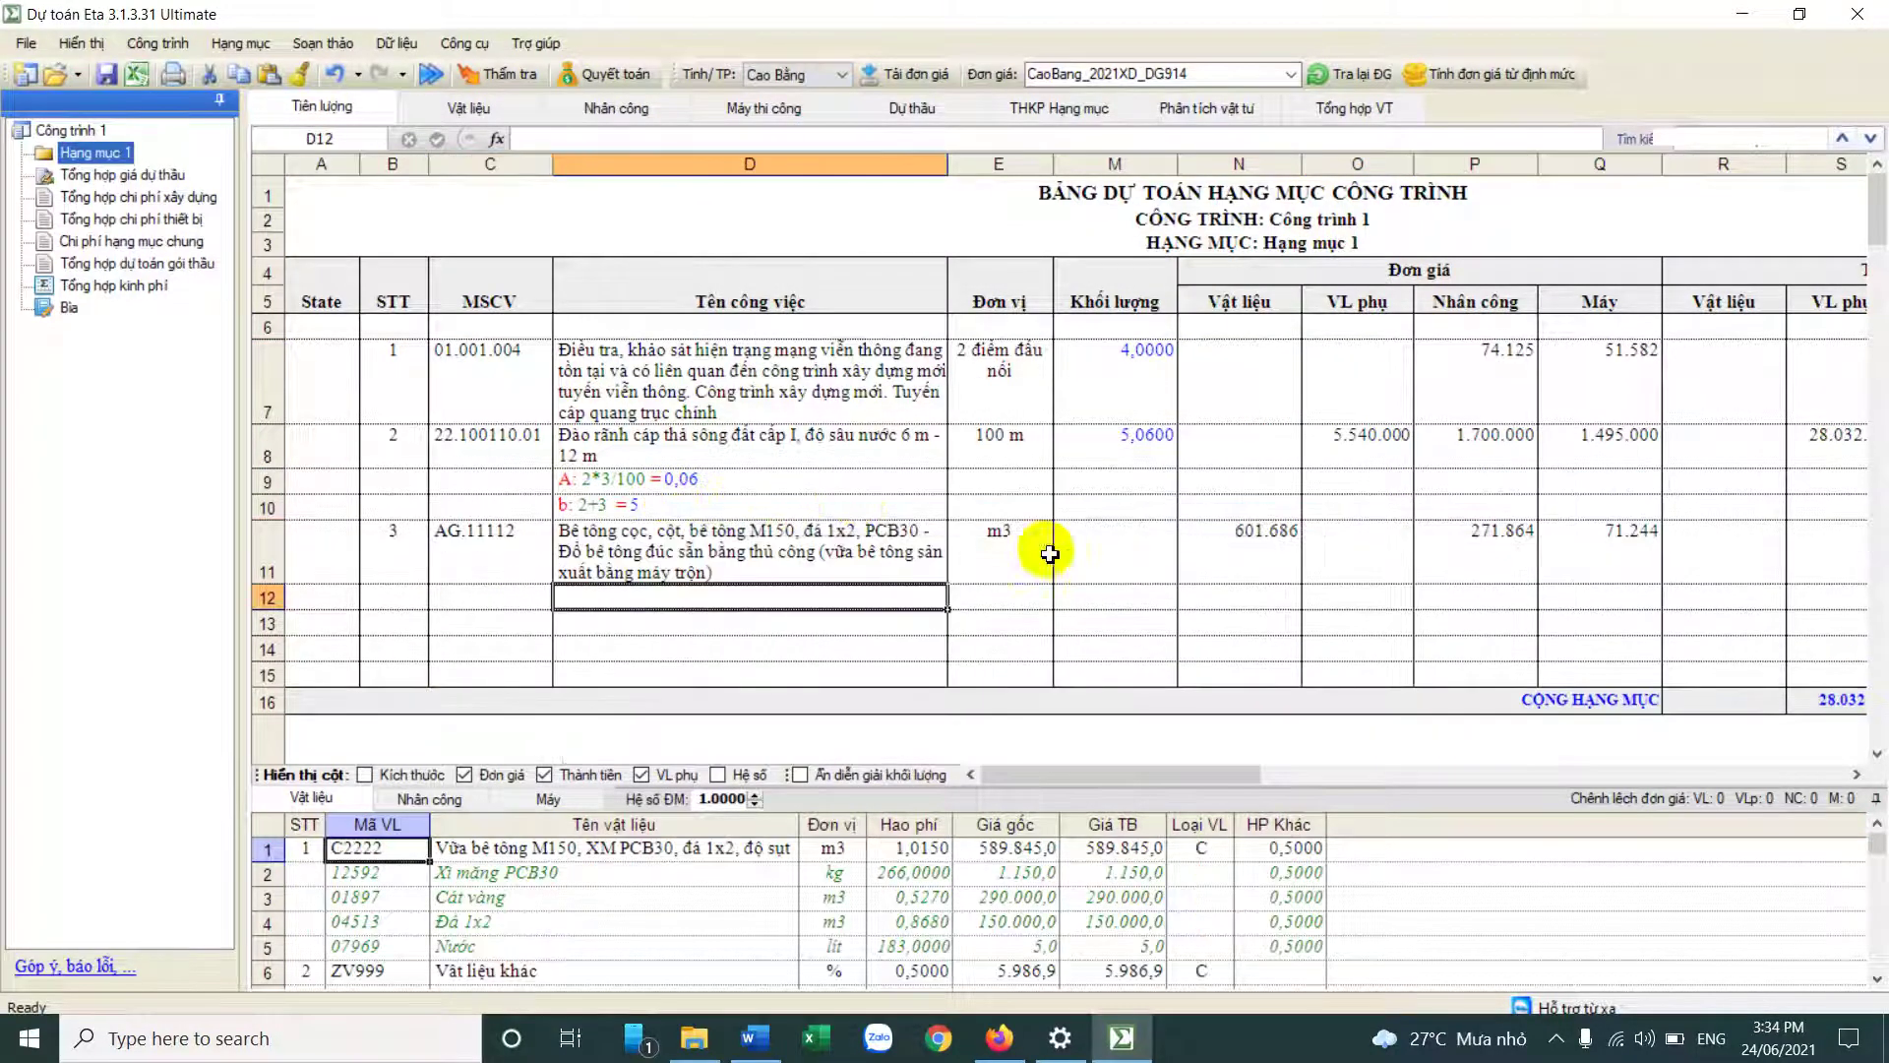
{"action": "left_click", "coordinate": [650, 777]}
Step: Compare the unit prices of item AG.11112 with those of the two telecommunications work items
{"action": "left_click_drag", "start_coordinate": [473, 537], "coordinate": [1526, 560]}
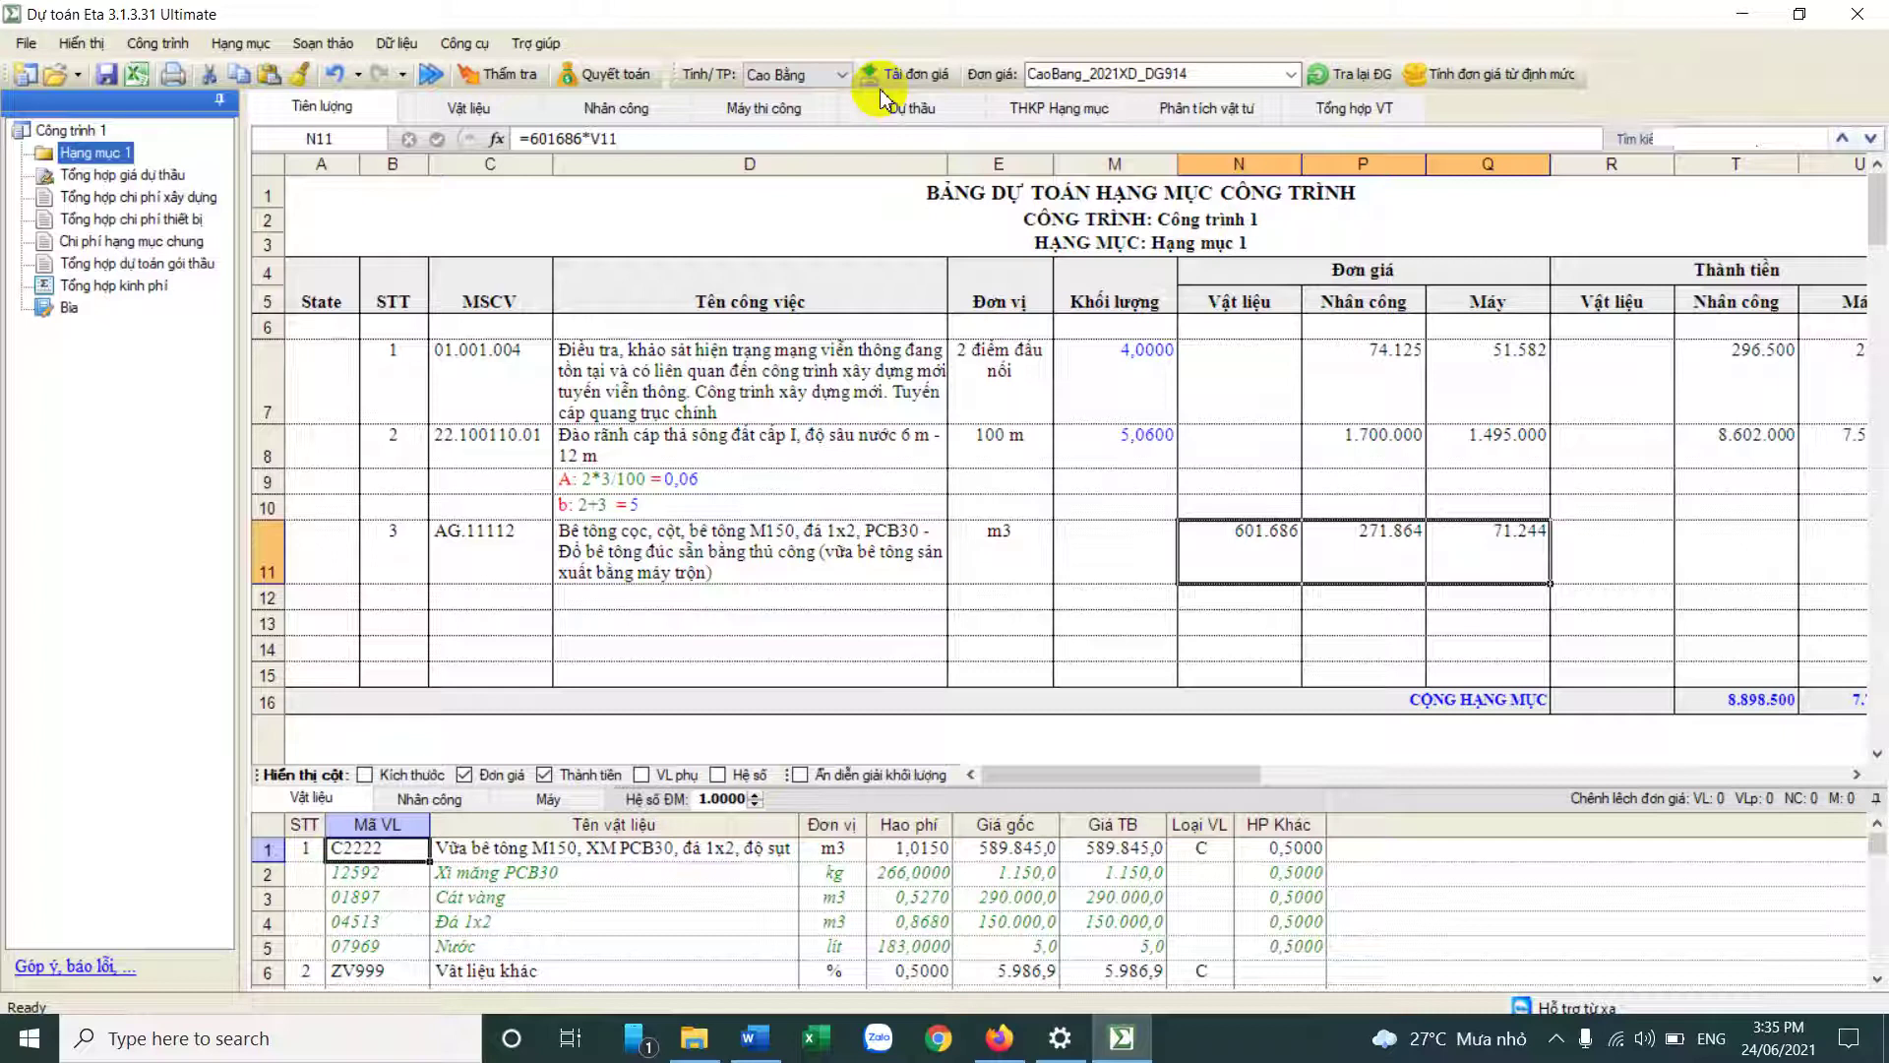
{"action": "left_click", "coordinate": [506, 541]}
{"action": "left_click", "coordinate": [897, 551]}
{"action": "left_click_drag", "start_coordinate": [1230, 551], "coordinate": [1509, 578]}
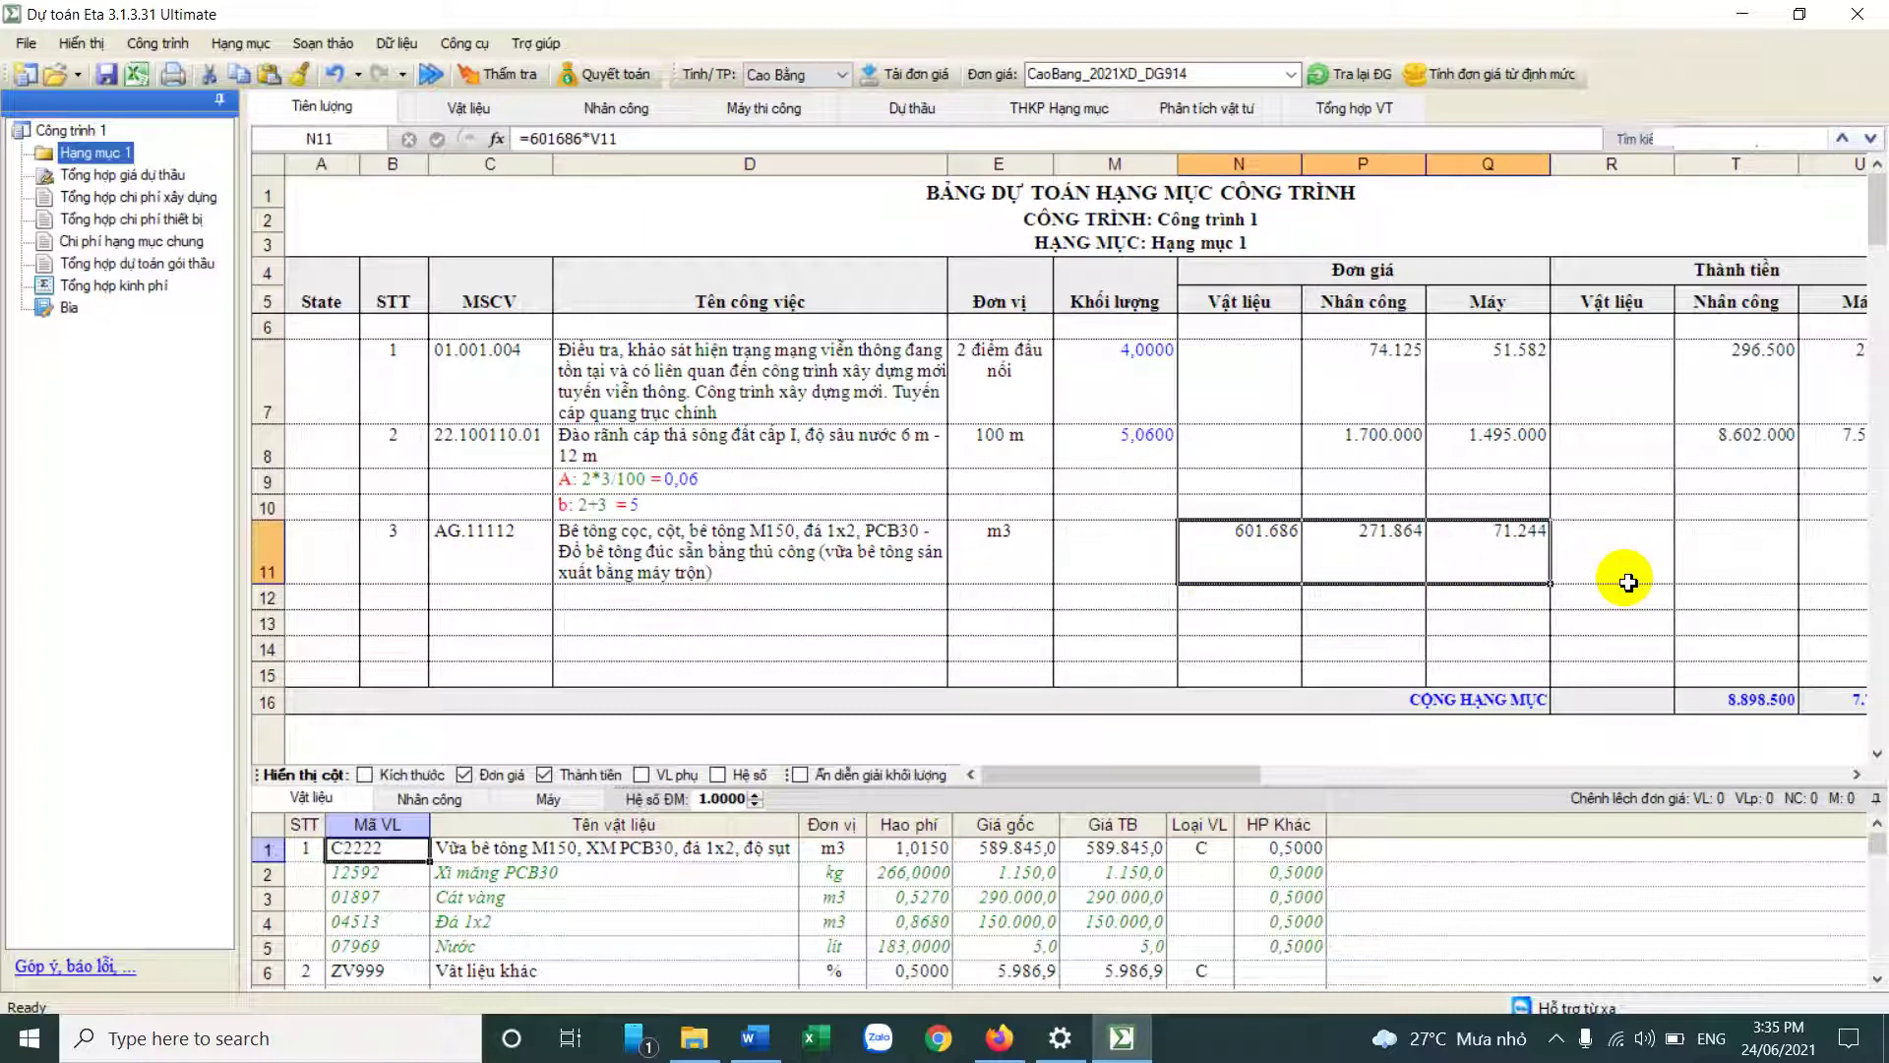
{"action": "left_click_drag", "start_coordinate": [514, 366], "coordinate": [1496, 454]}
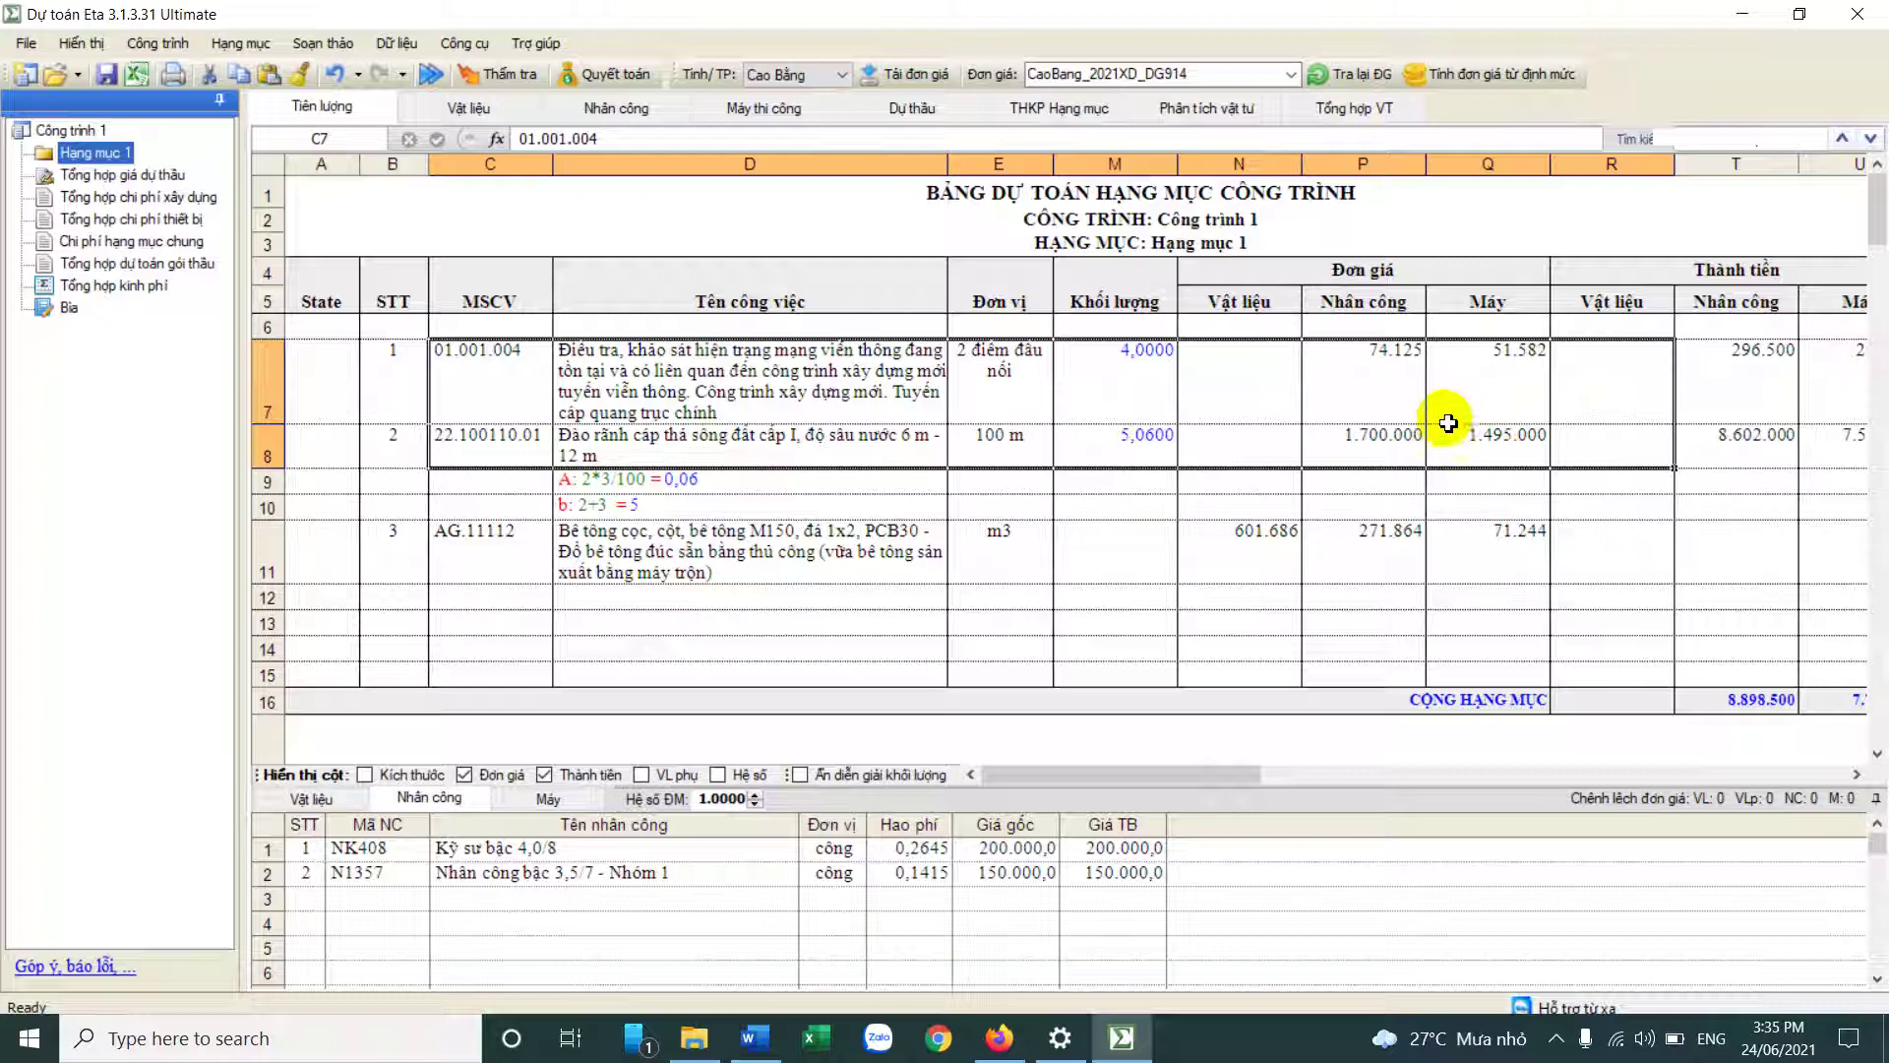
Step: Set the quantity of work item AG.11112 to 2 m3
{"action": "left_click", "coordinate": [1159, 577]}
{"action": "type", "text": "2"}
{"action": "left_click", "coordinate": [1264, 551]}
Step: Review the material, labour and machine price tables for the resources of all three work items
{"action": "left_click", "coordinate": [616, 106]}
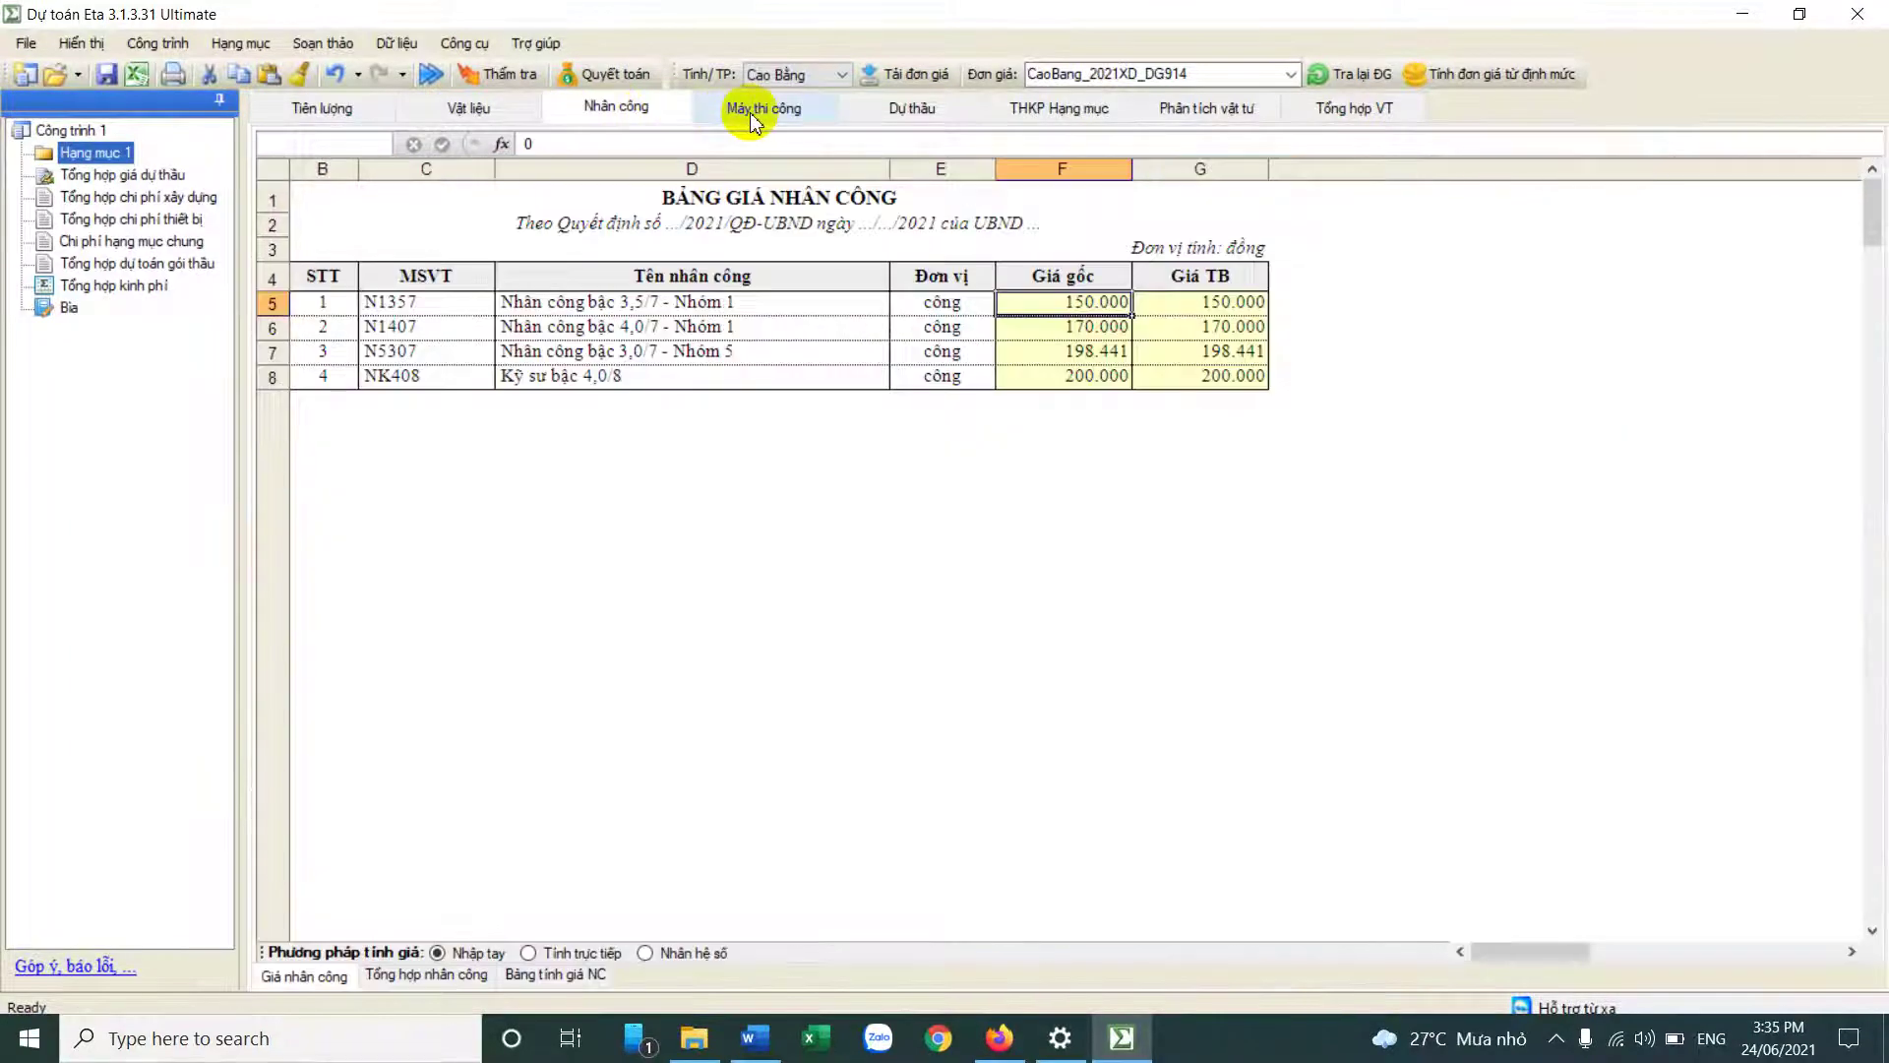
{"action": "left_click", "coordinate": [750, 113]}
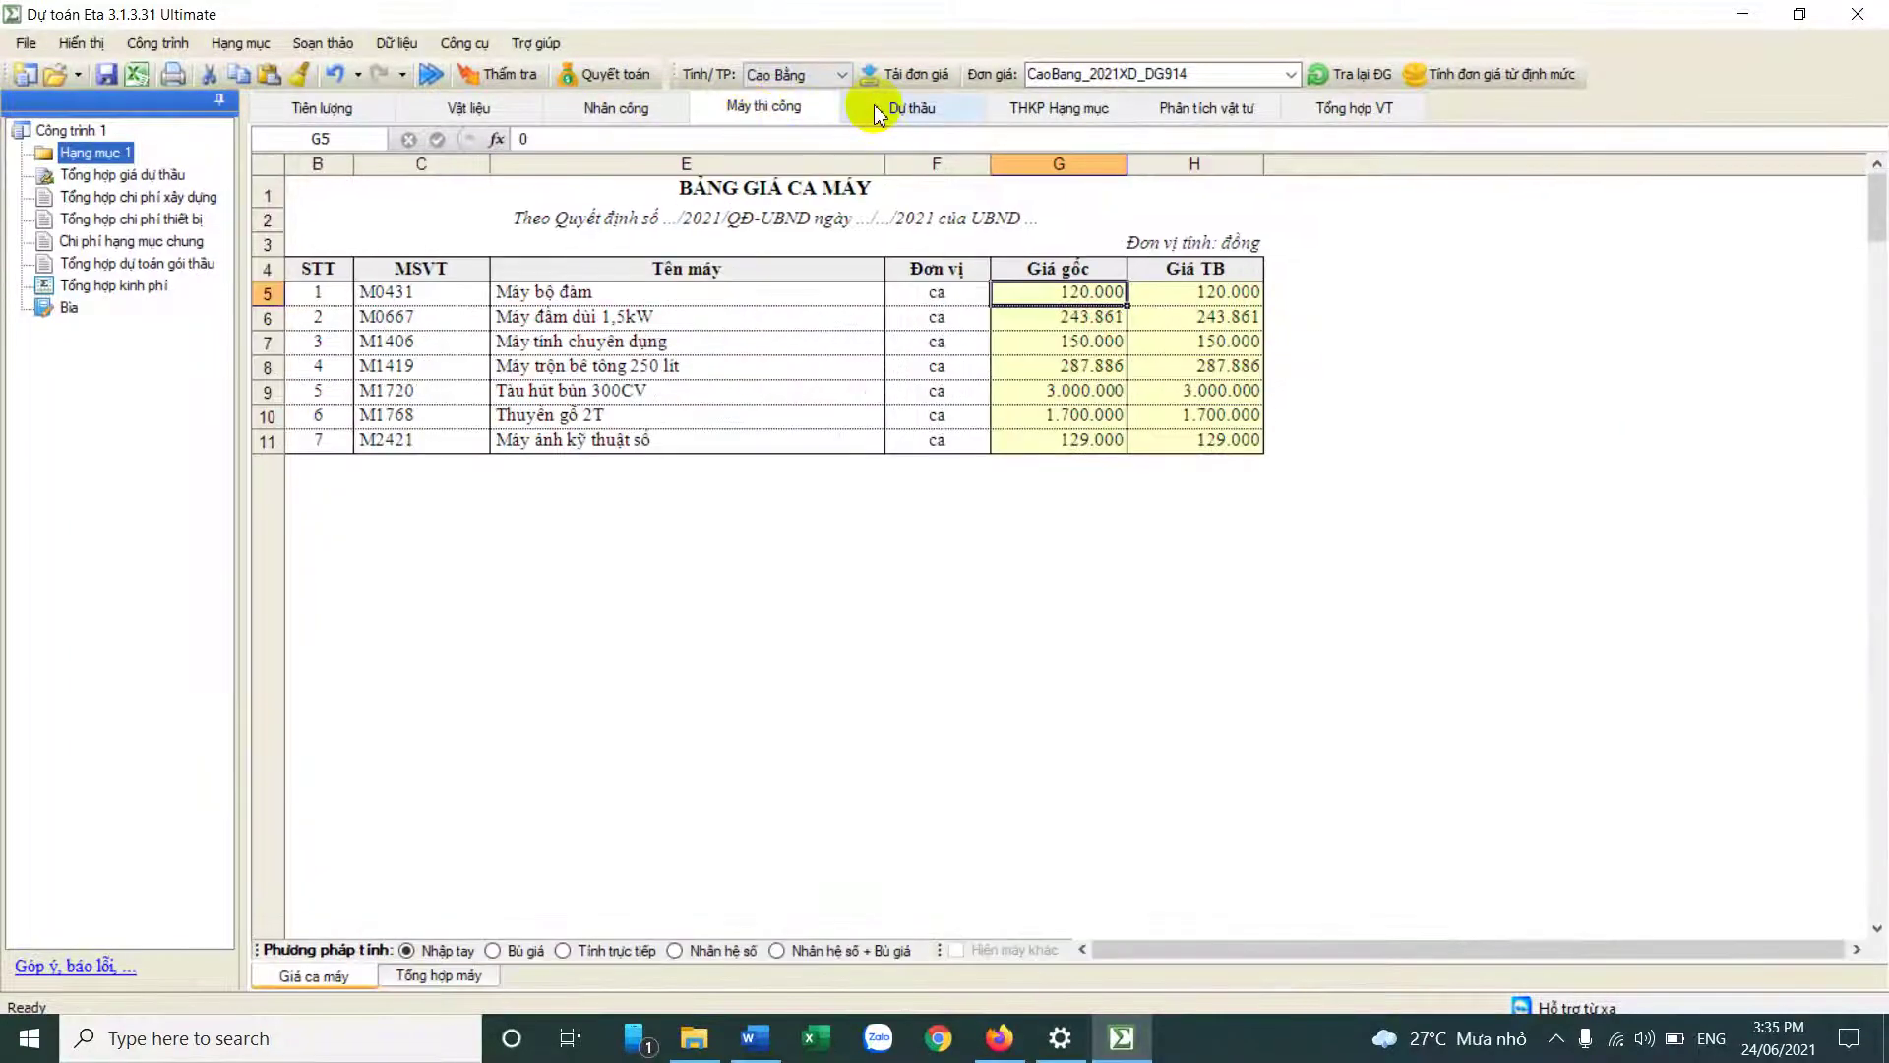
{"action": "left_click", "coordinate": [452, 116]}
{"action": "left_click", "coordinate": [628, 116]}
{"action": "left_click", "coordinate": [754, 110]}
Step: Examine the detailed bid unit price analysis and the bid price summary of the three work items
{"action": "left_click", "coordinate": [908, 108]}
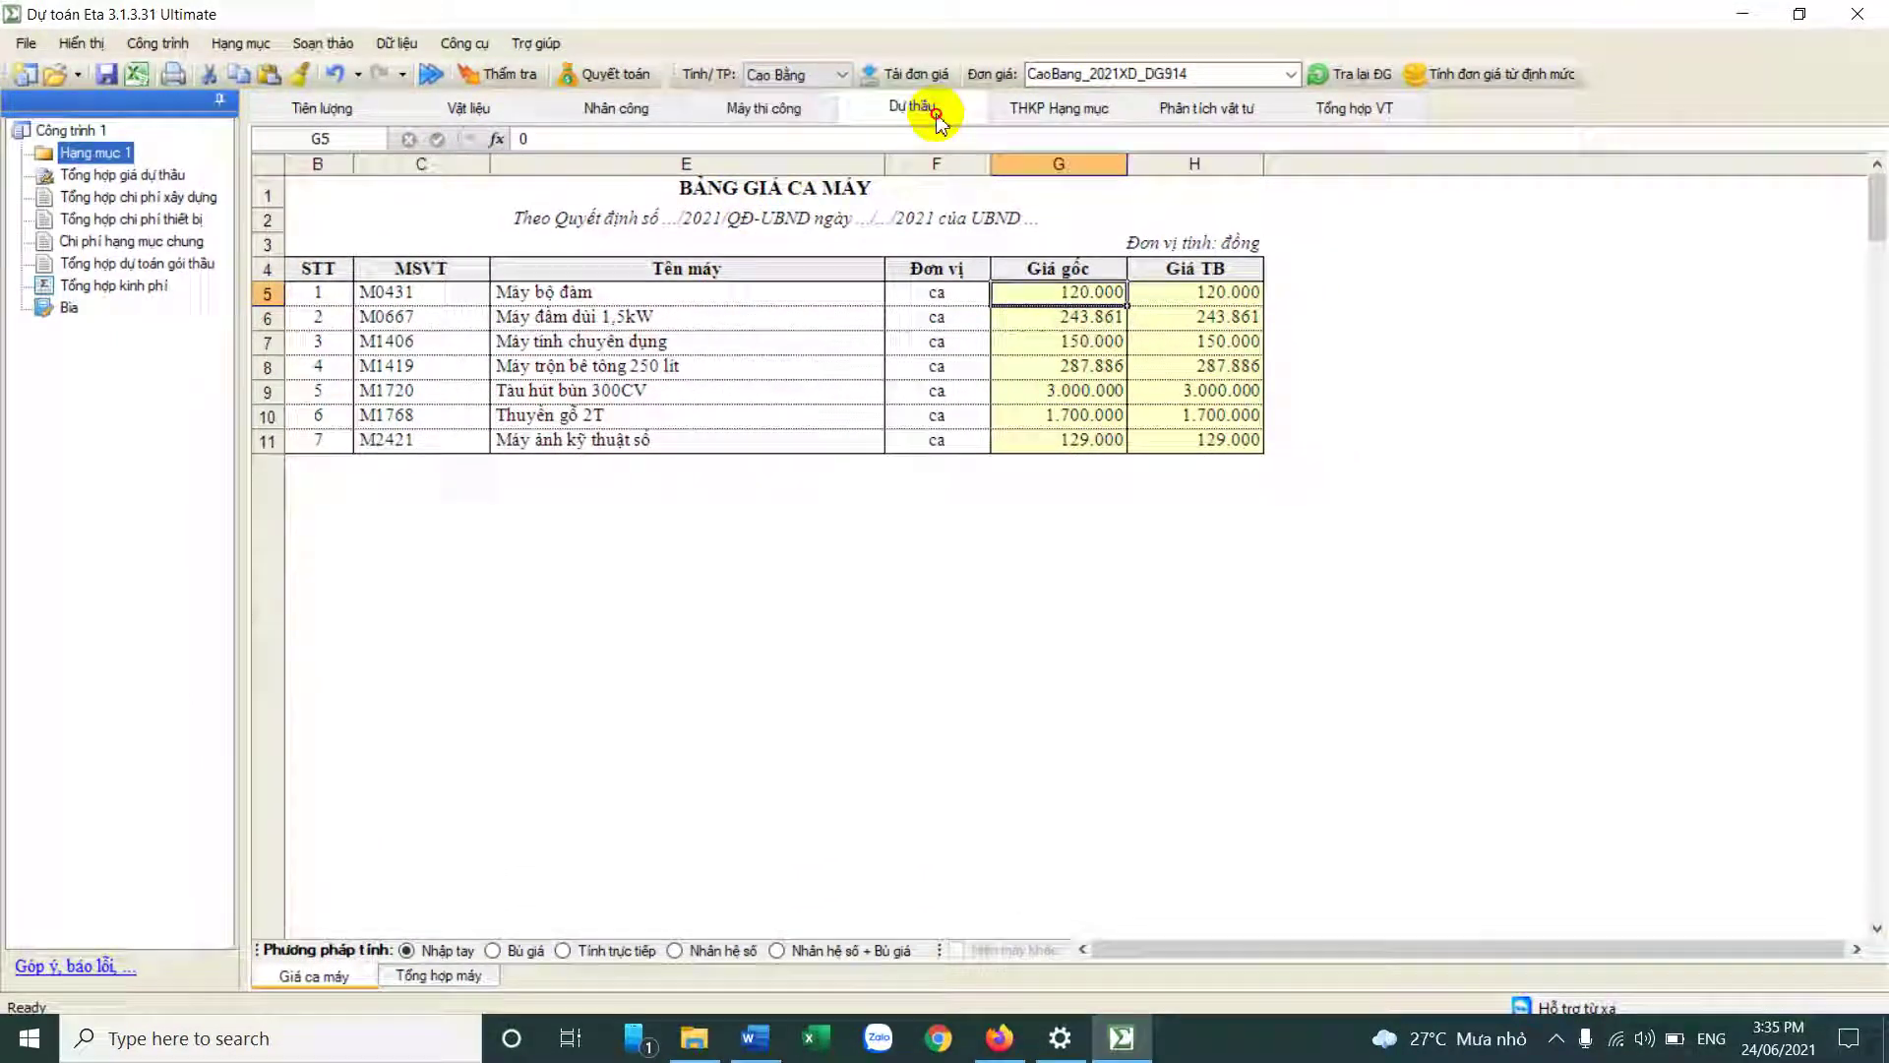
{"action": "left_click", "coordinate": [717, 401]}
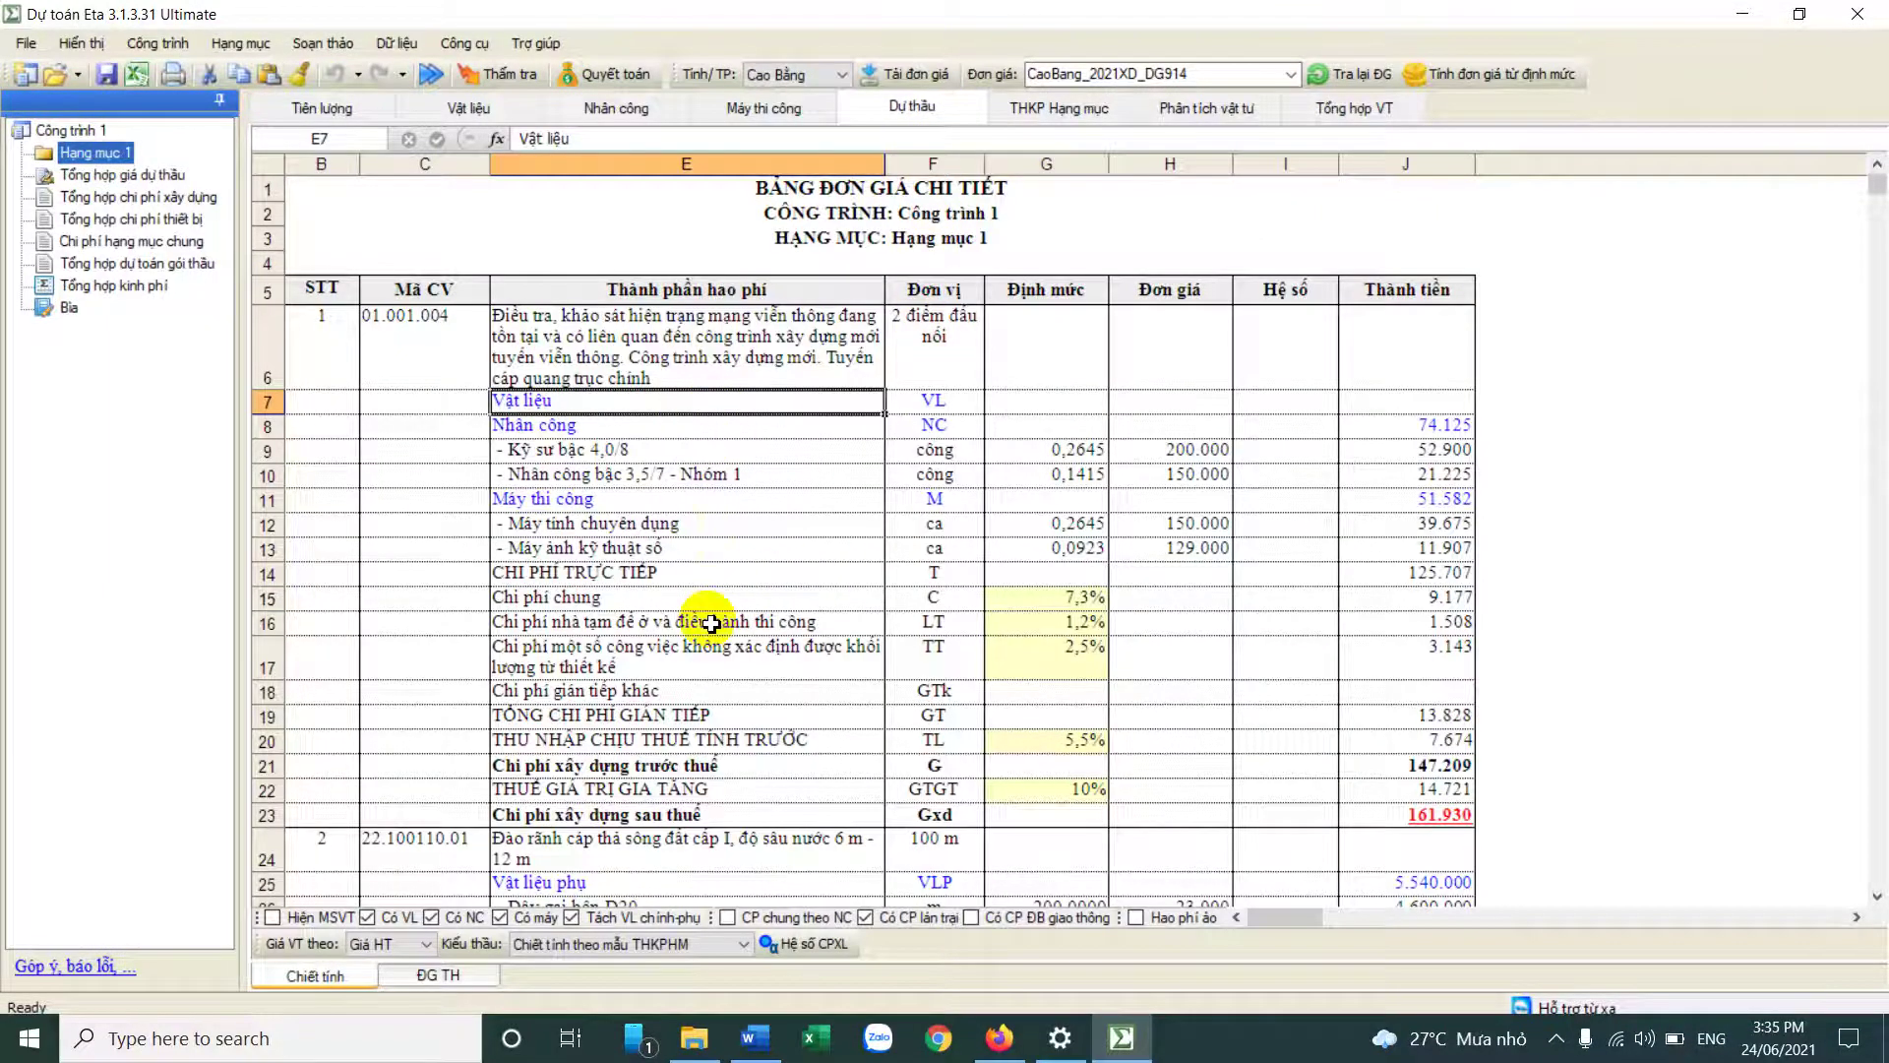
{"action": "scroll", "coordinate": [712, 623], "scroll_direction": "down", "scroll_amount": 7}
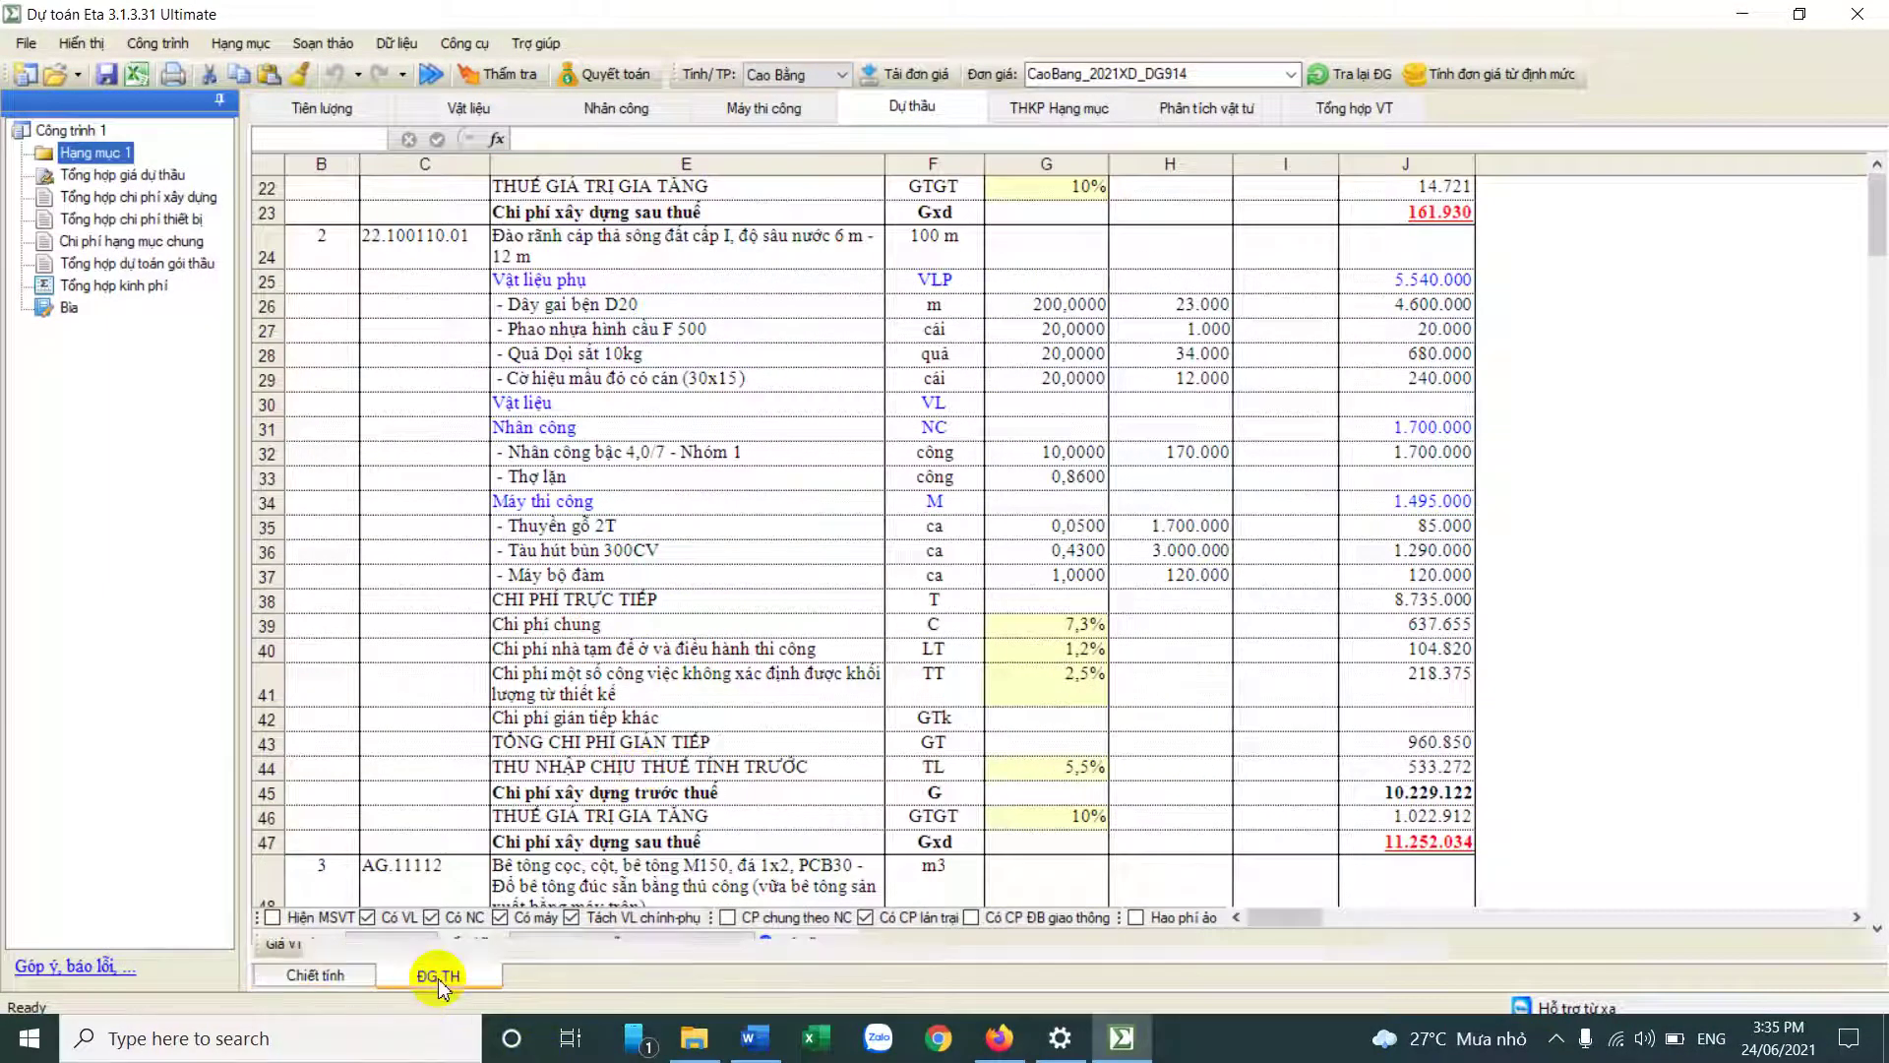
{"action": "left_click", "coordinate": [438, 976]}
{"action": "left_click_drag", "start_coordinate": [522, 353], "coordinate": [1201, 336]}
{"action": "left_click", "coordinate": [1417, 330]}
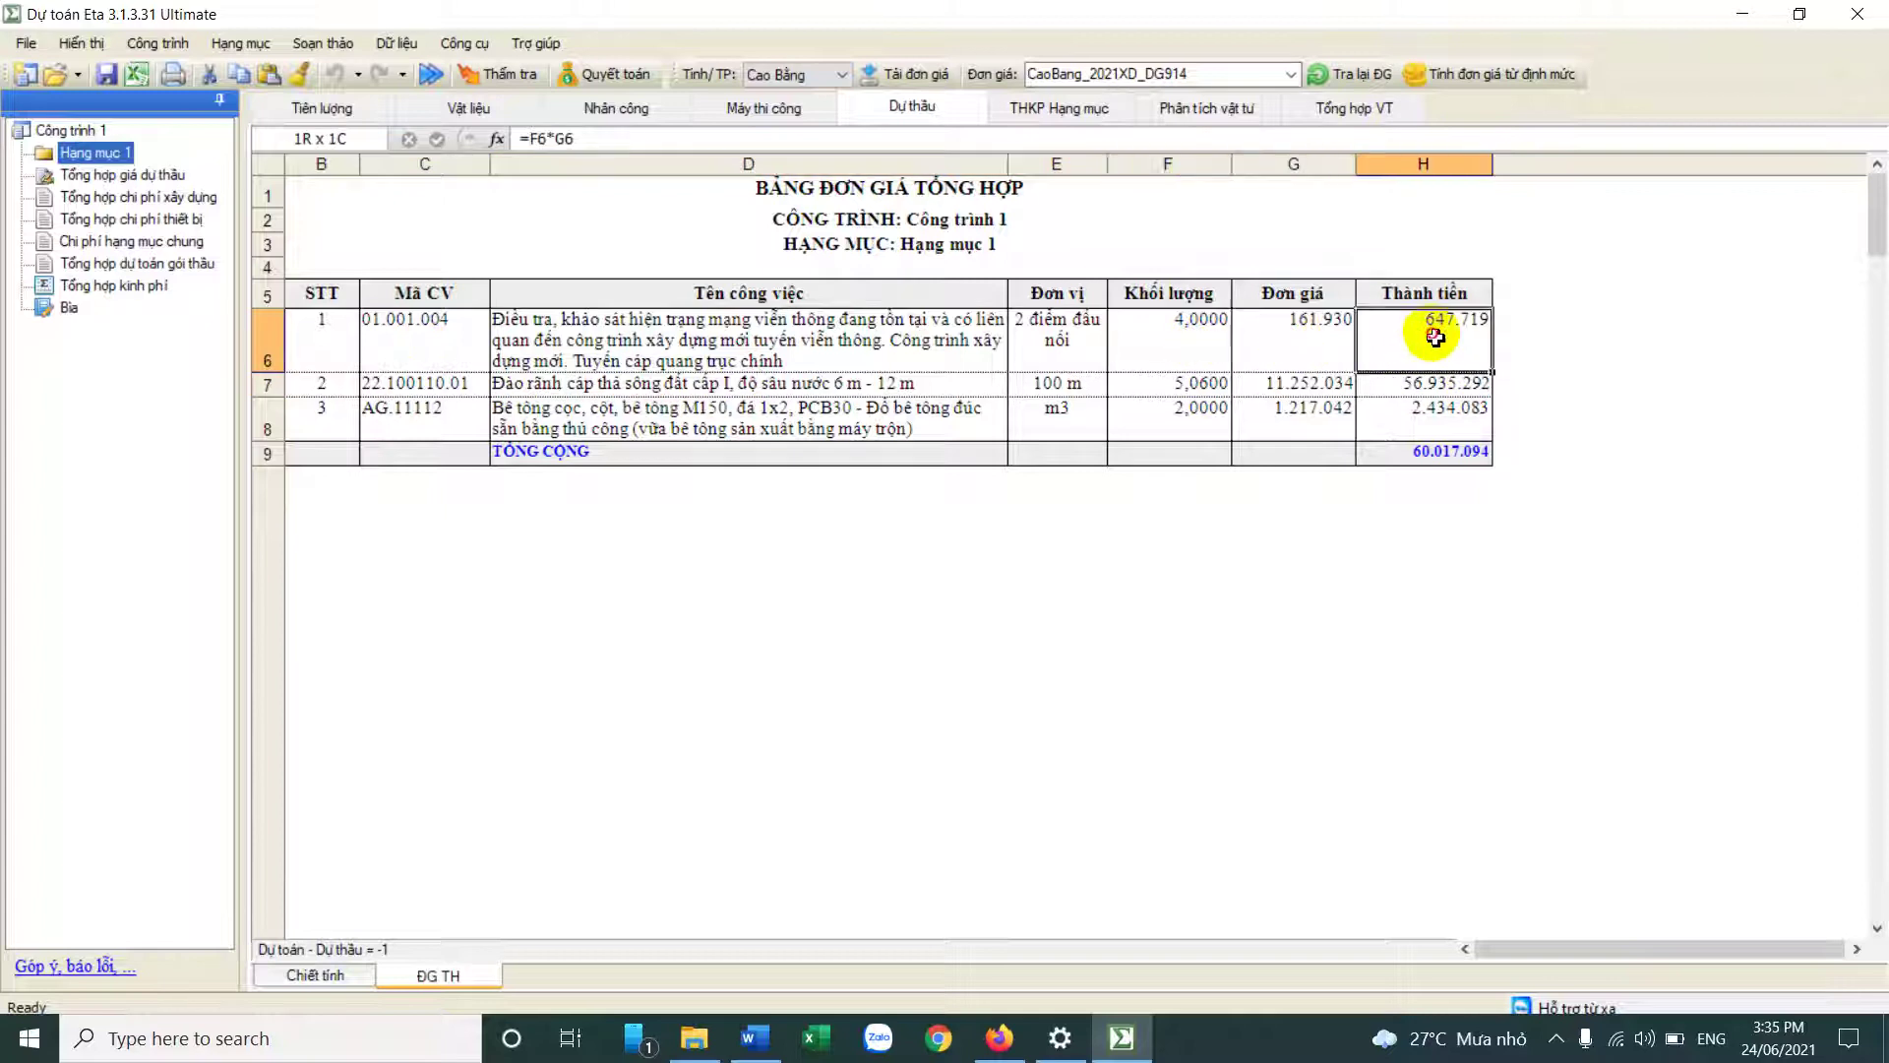
Step: Review the cost coefficients and construction types of Thông tư số 09/2019/TT-BXD for the work section's cost summary
{"action": "left_click", "coordinate": [1090, 105]}
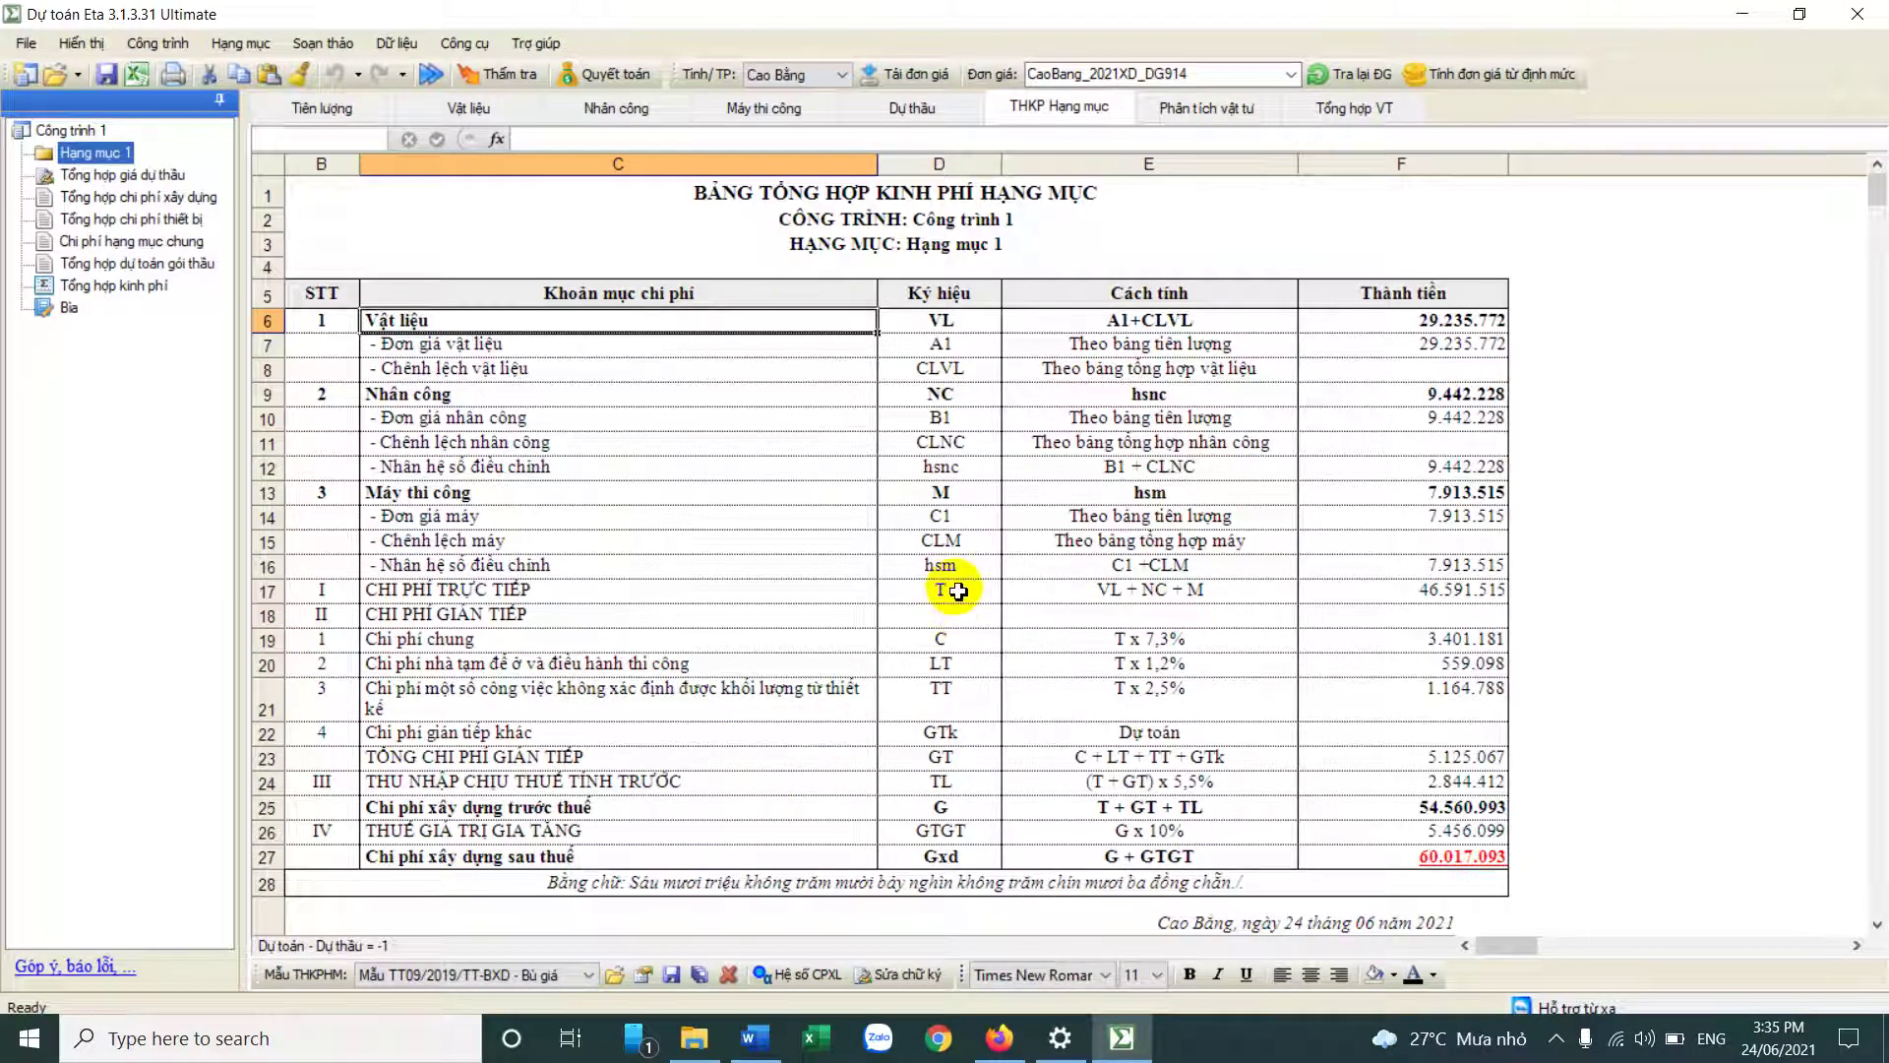
{"action": "left_click", "coordinate": [795, 974]}
{"action": "left_click", "coordinate": [789, 249]}
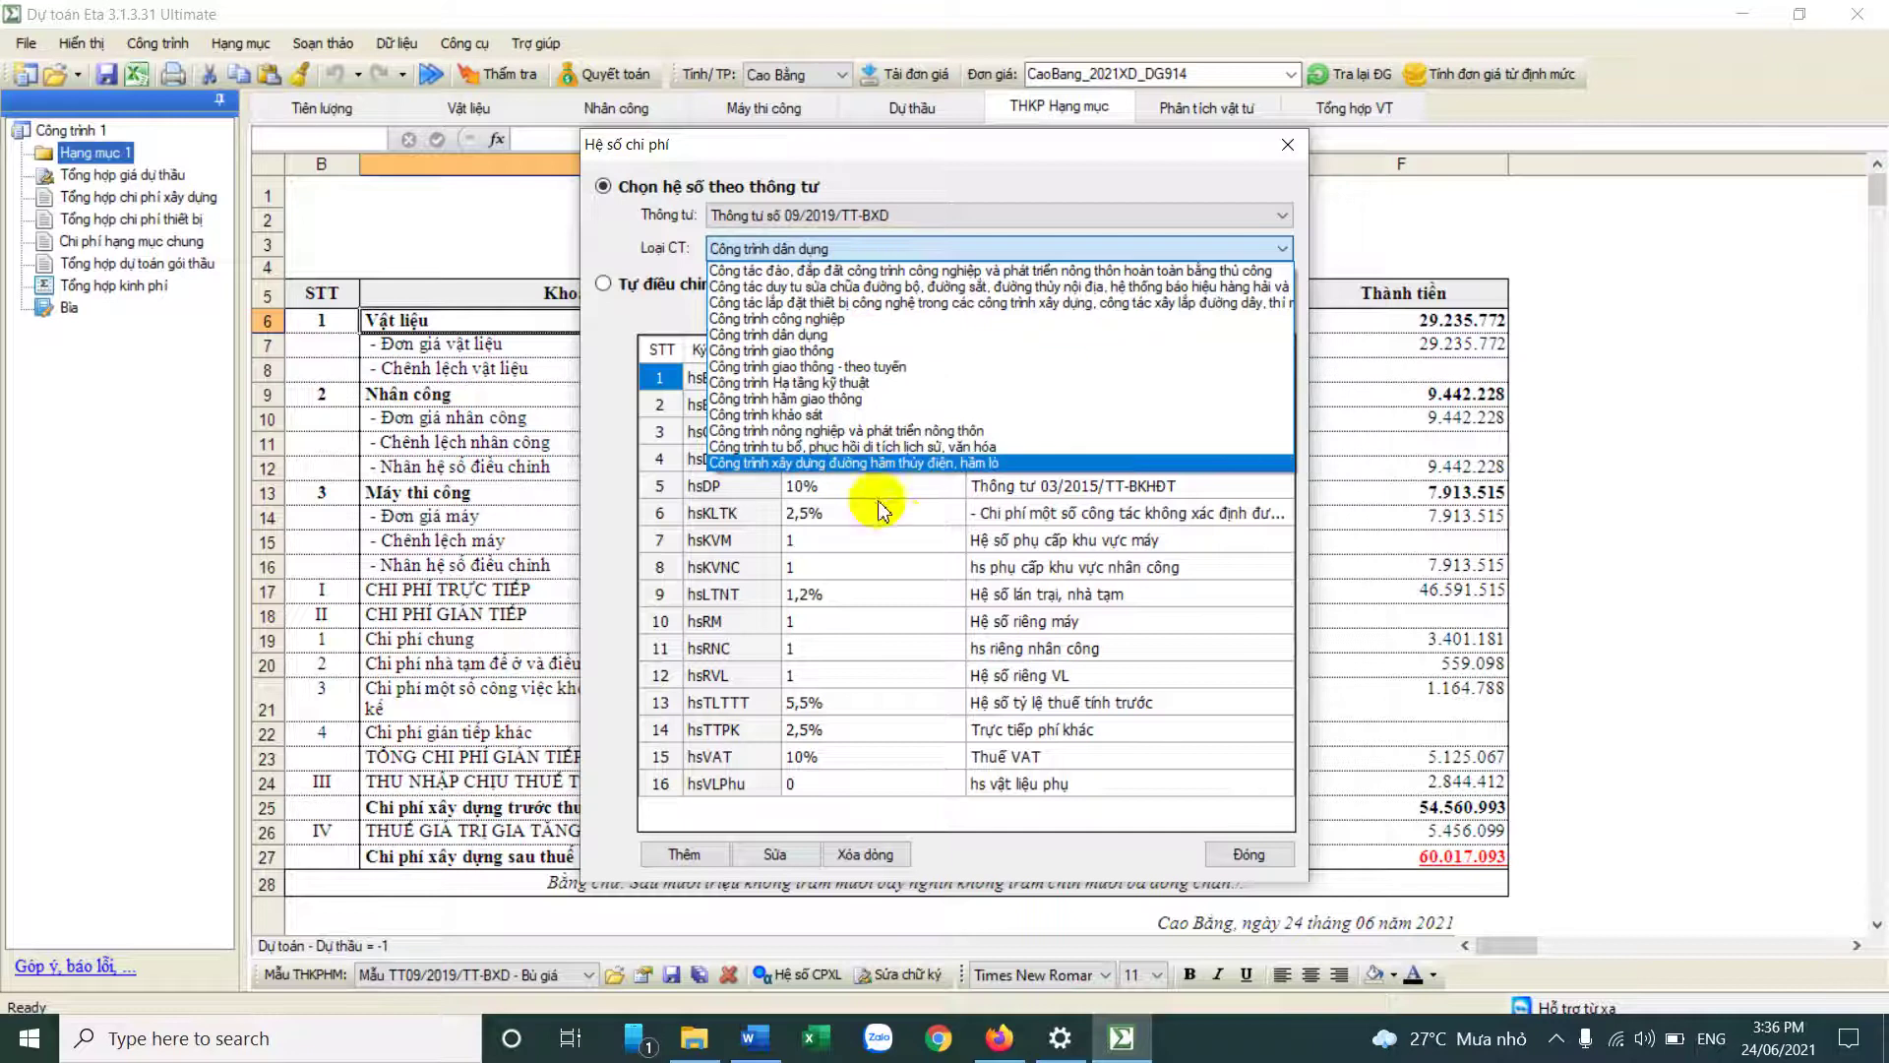
{"action": "left_click", "coordinate": [861, 541]}
{"action": "left_click_drag", "start_coordinate": [857, 459], "coordinate": [1014, 594]}
{"action": "left_click", "coordinate": [1292, 146]}
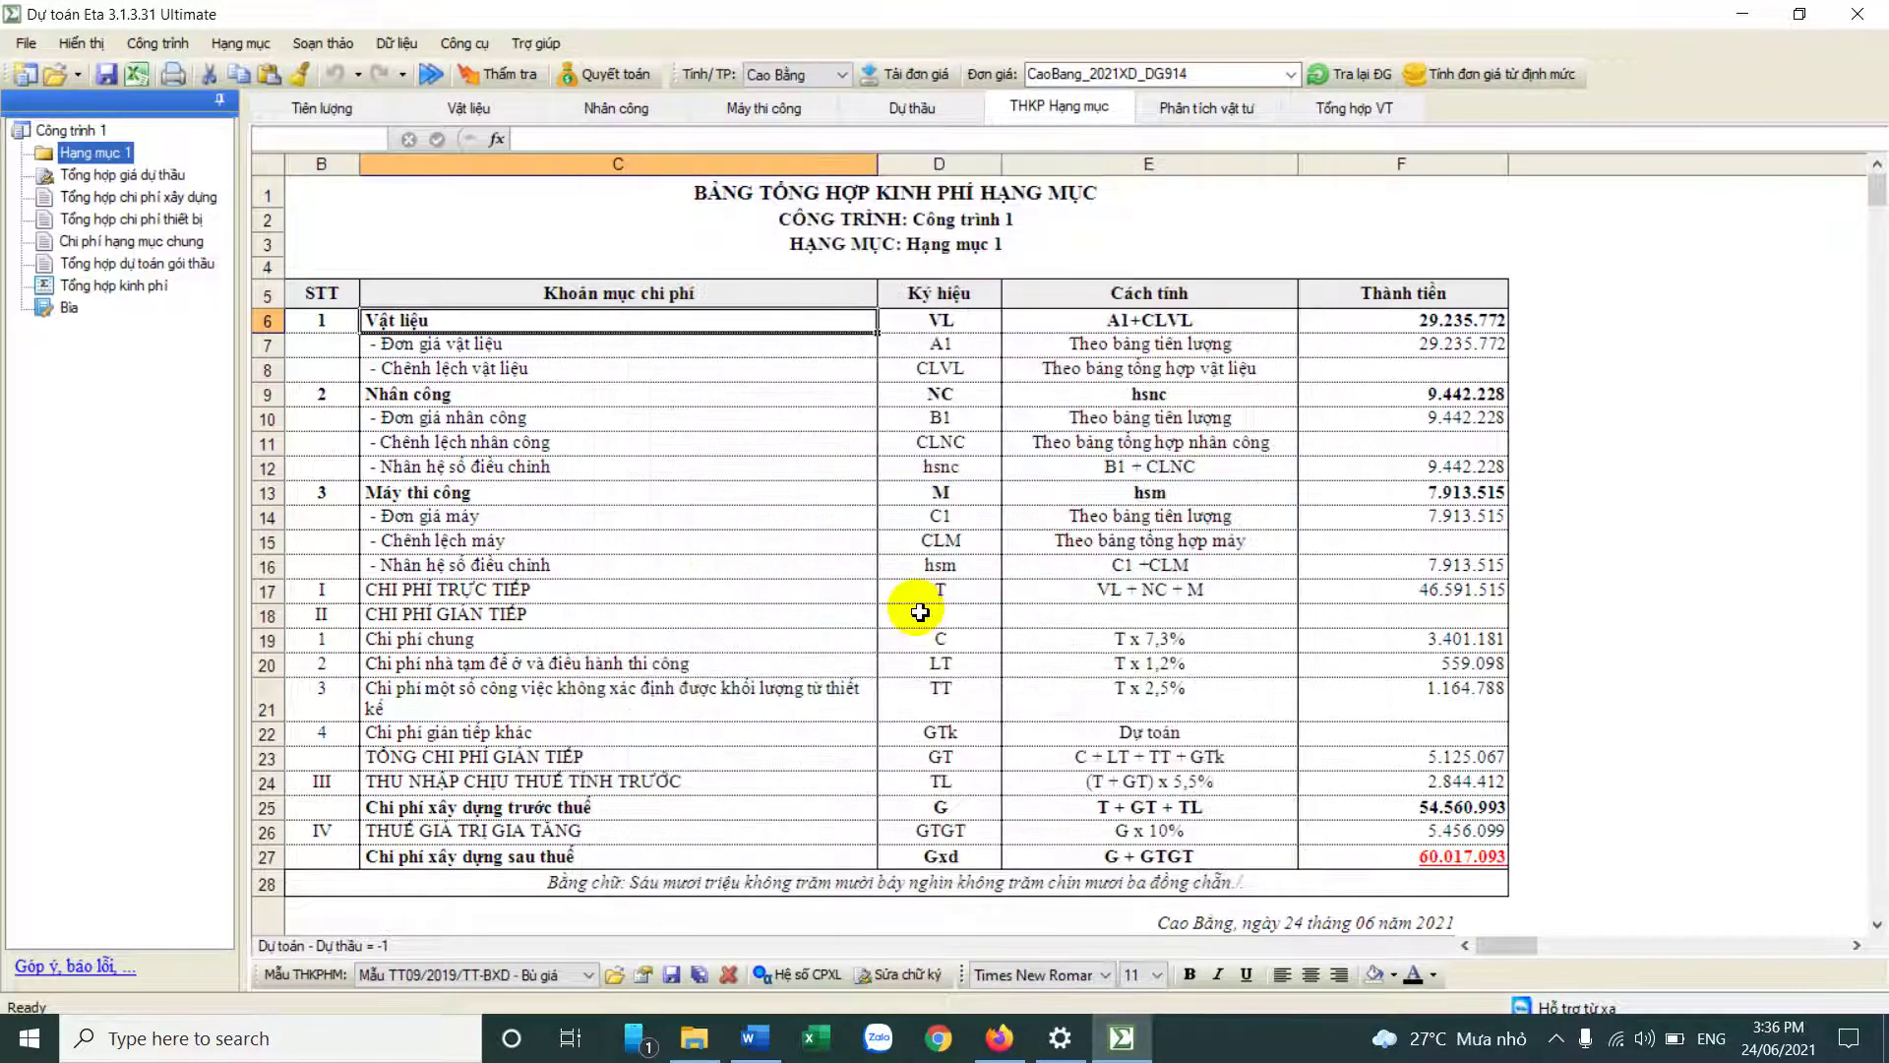
Step: Examine the indirect cost lines and the after-tax construction cost in the work section's cost summary
{"action": "left_click", "coordinate": [539, 612]}
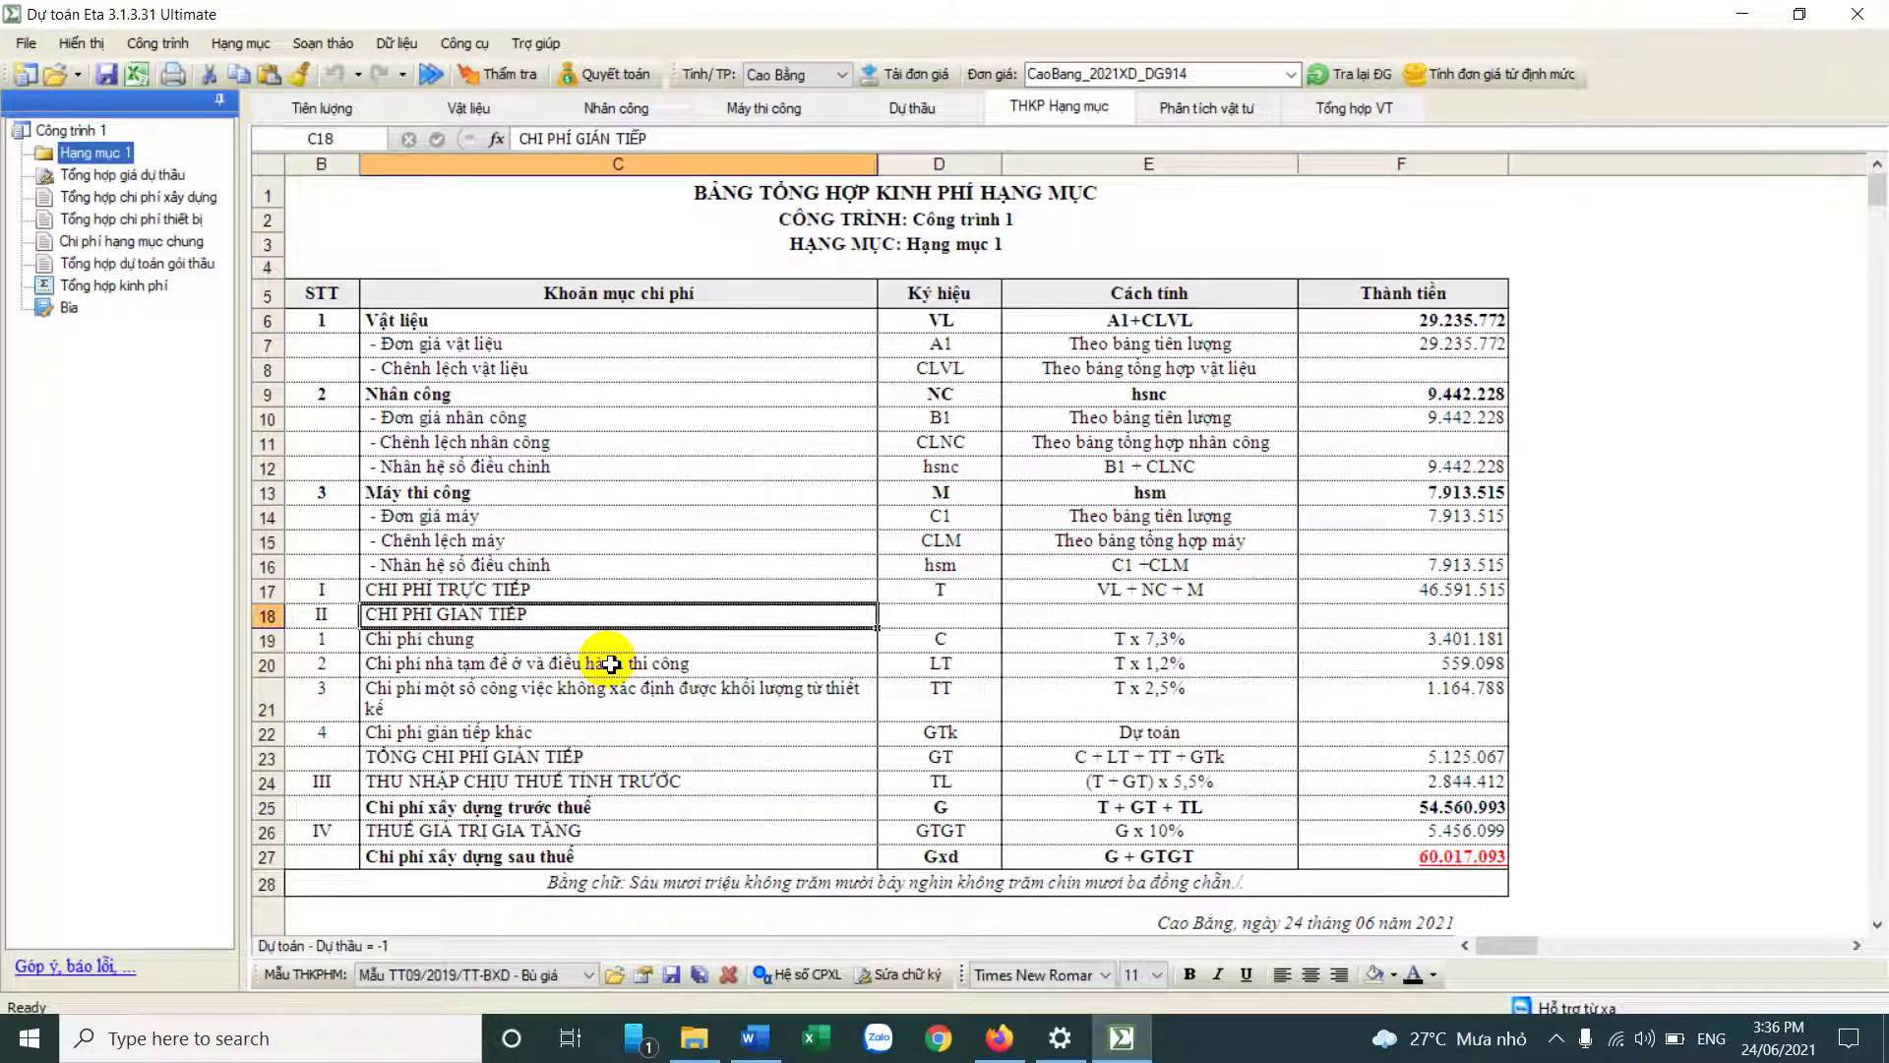
{"action": "left_click_drag", "start_coordinate": [453, 605], "coordinate": [1461, 699]}
{"action": "left_click", "coordinate": [1024, 640]}
{"action": "left_click", "coordinate": [1432, 846]}
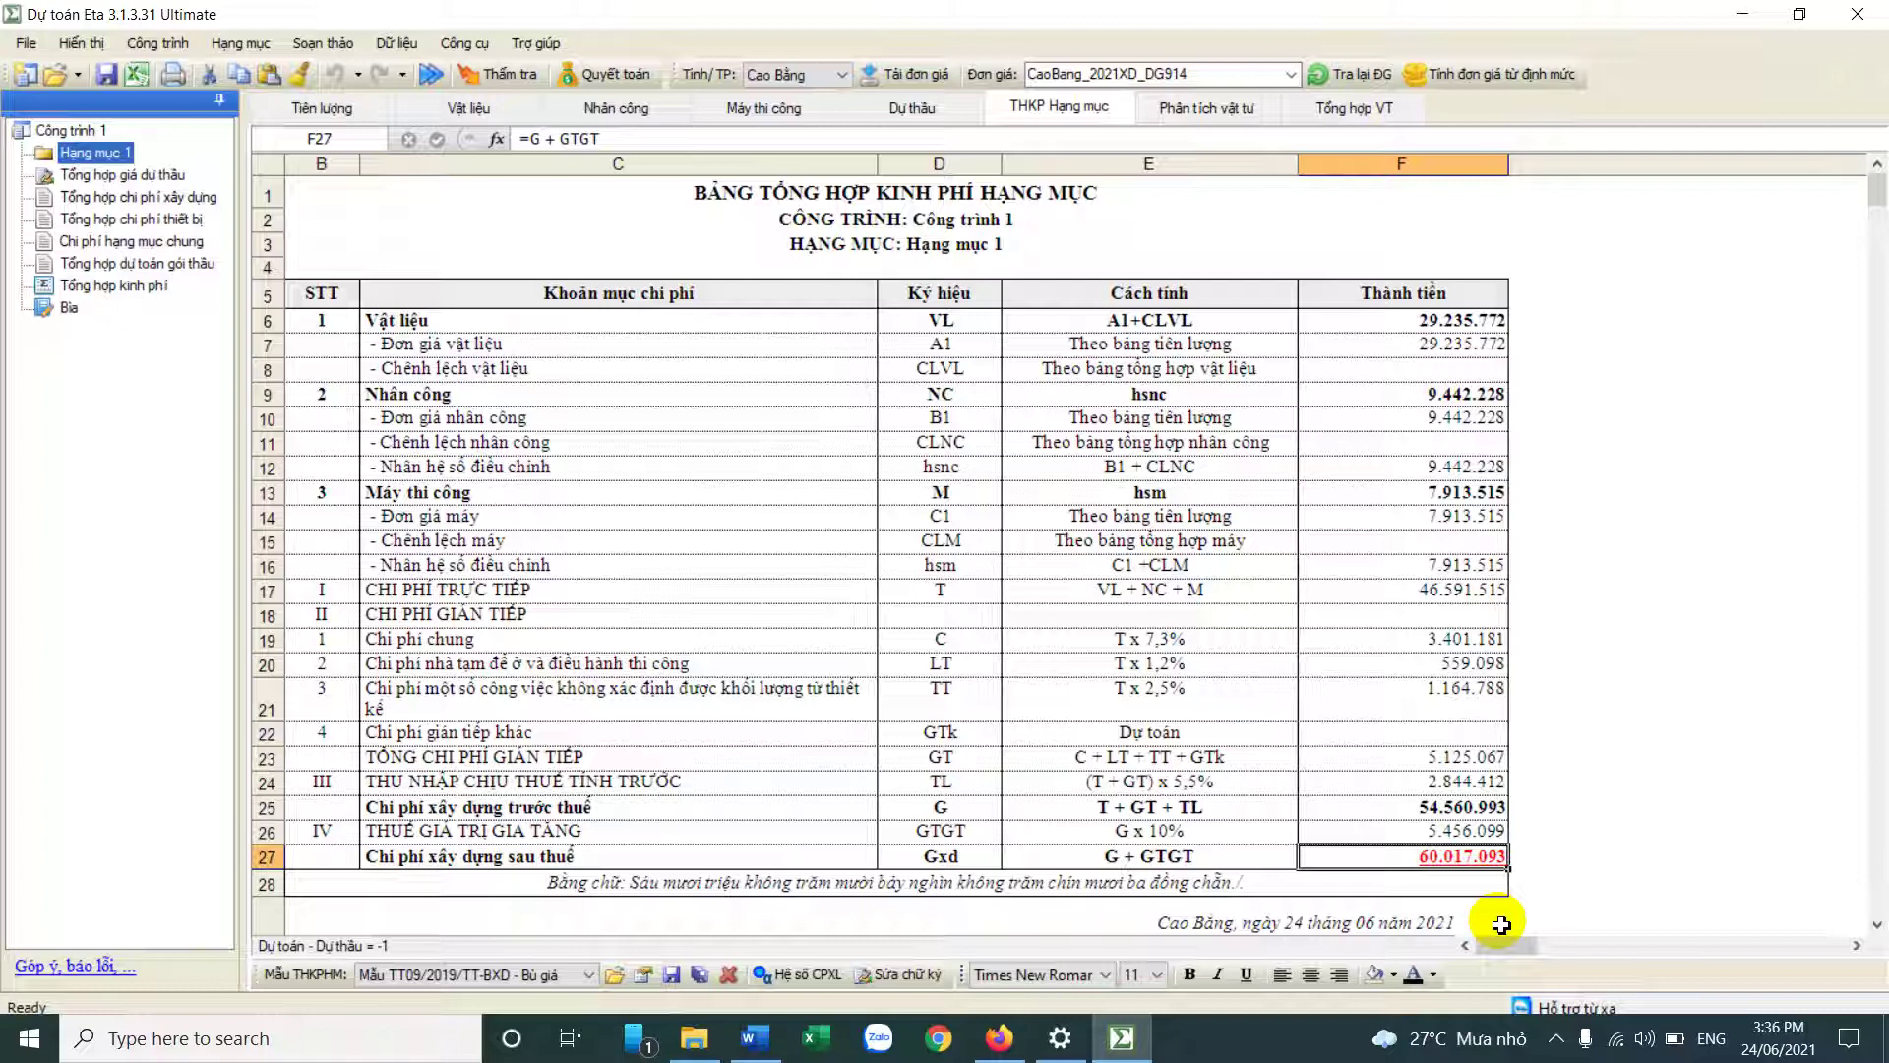
Step: Compare the prices of the three work items in the bill of quantities with the direct cost in the cost summary
{"action": "left_click", "coordinate": [374, 117]}
{"action": "left_click", "coordinate": [493, 552]}
{"action": "left_click_drag", "start_coordinate": [1499, 563], "coordinate": [1777, 562]}
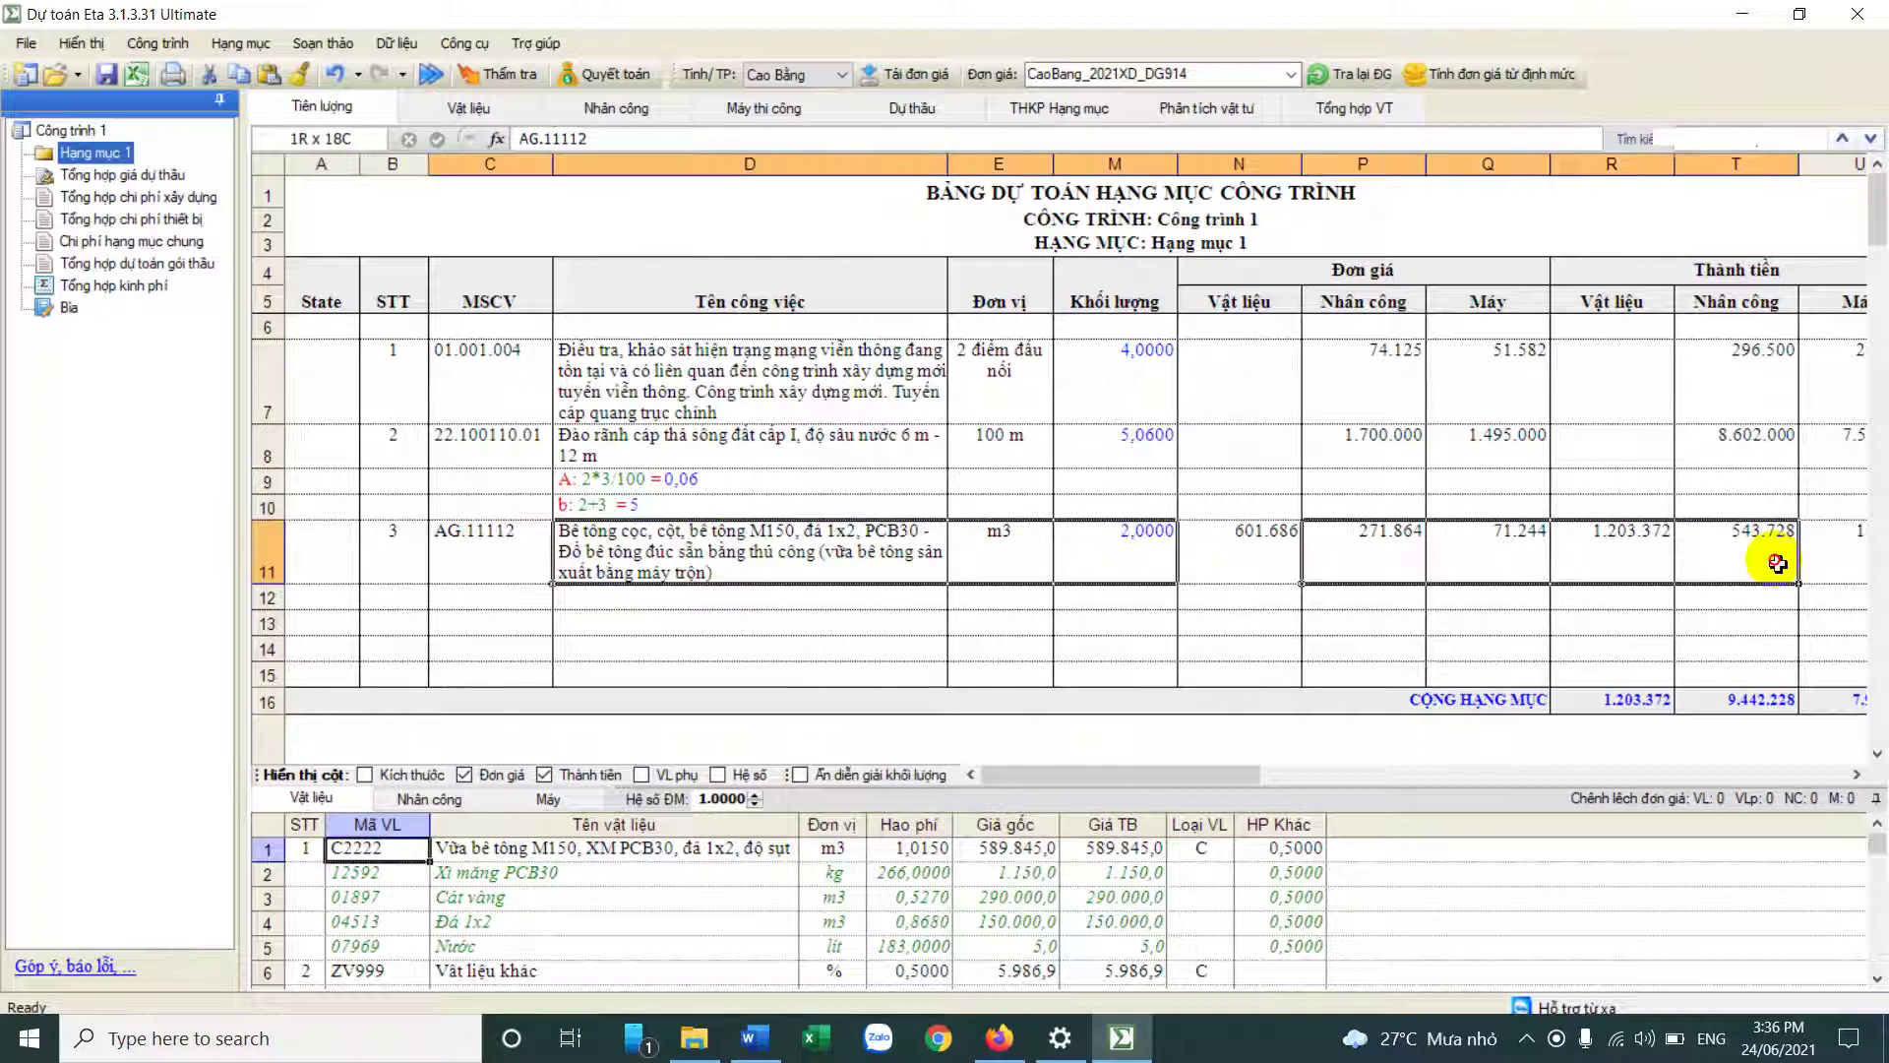
{"action": "left_click_drag", "start_coordinate": [463, 350], "coordinate": [1453, 453]}
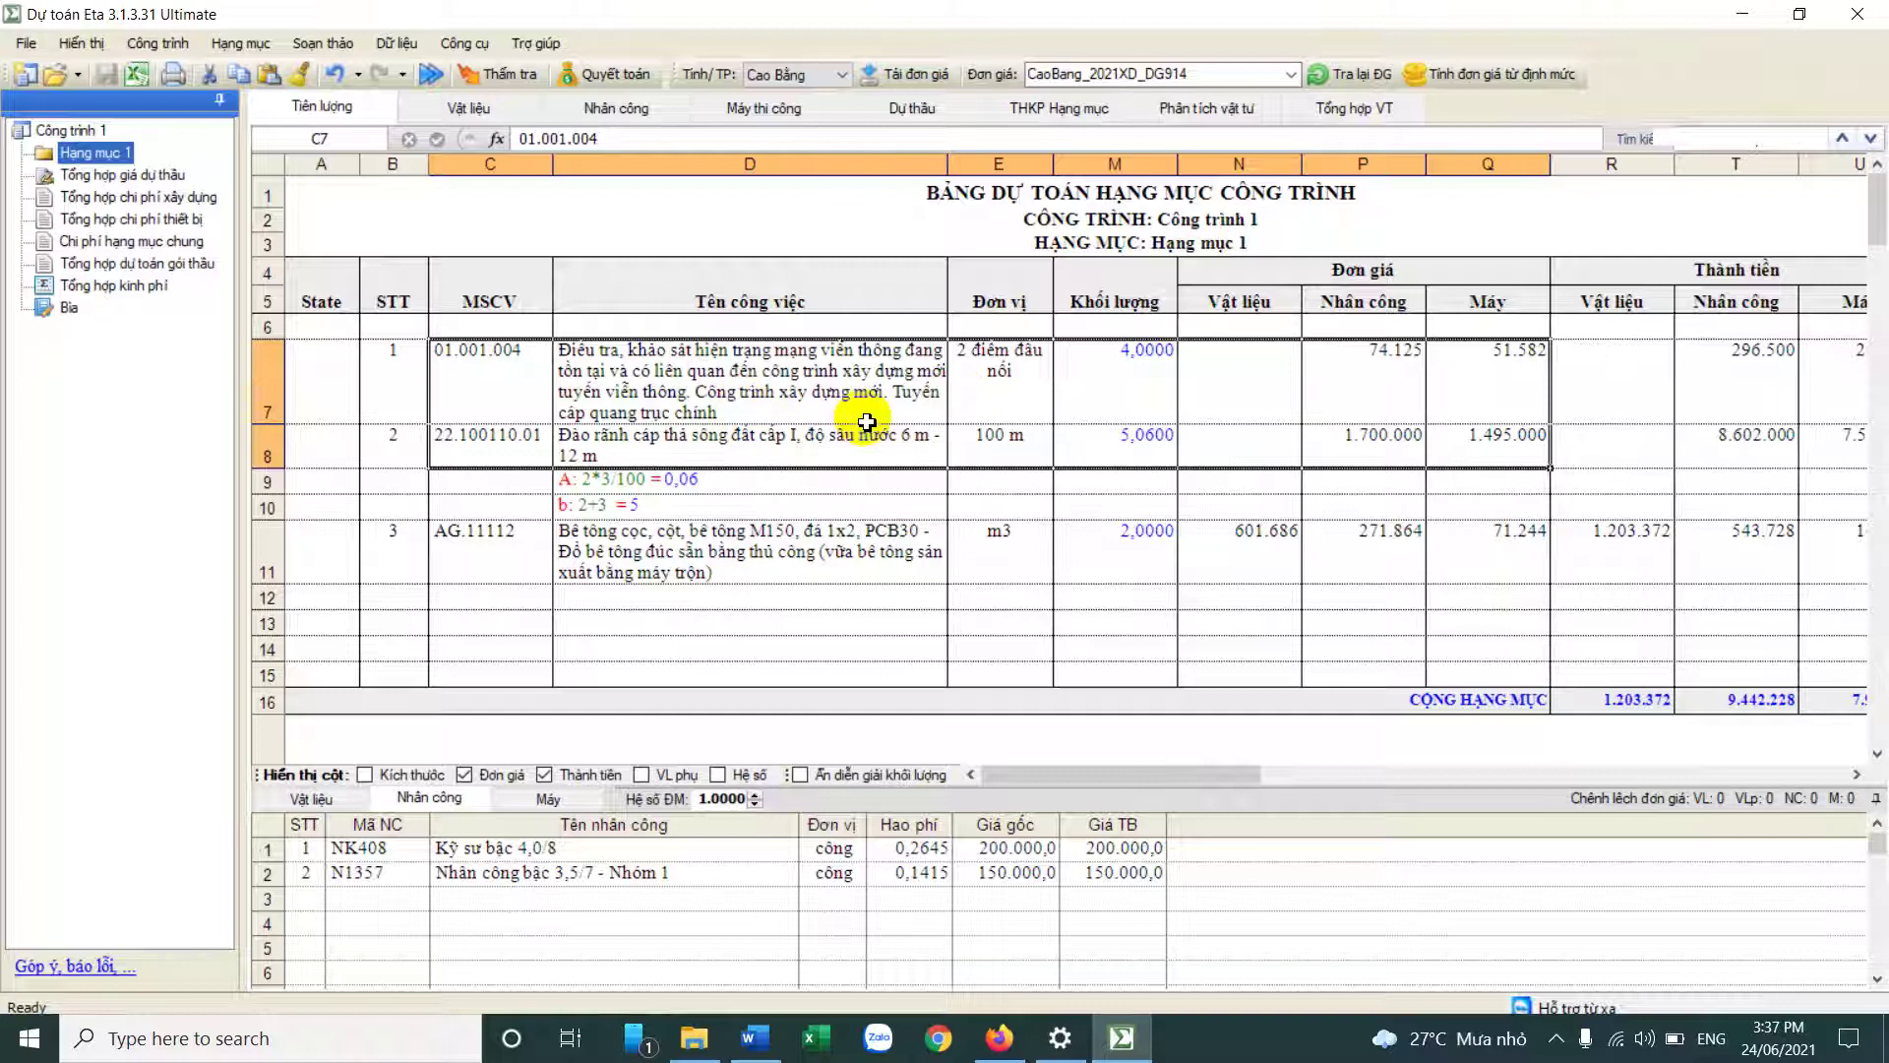
{"action": "left_click", "coordinate": [1059, 107]}
{"action": "left_click", "coordinate": [630, 588]}
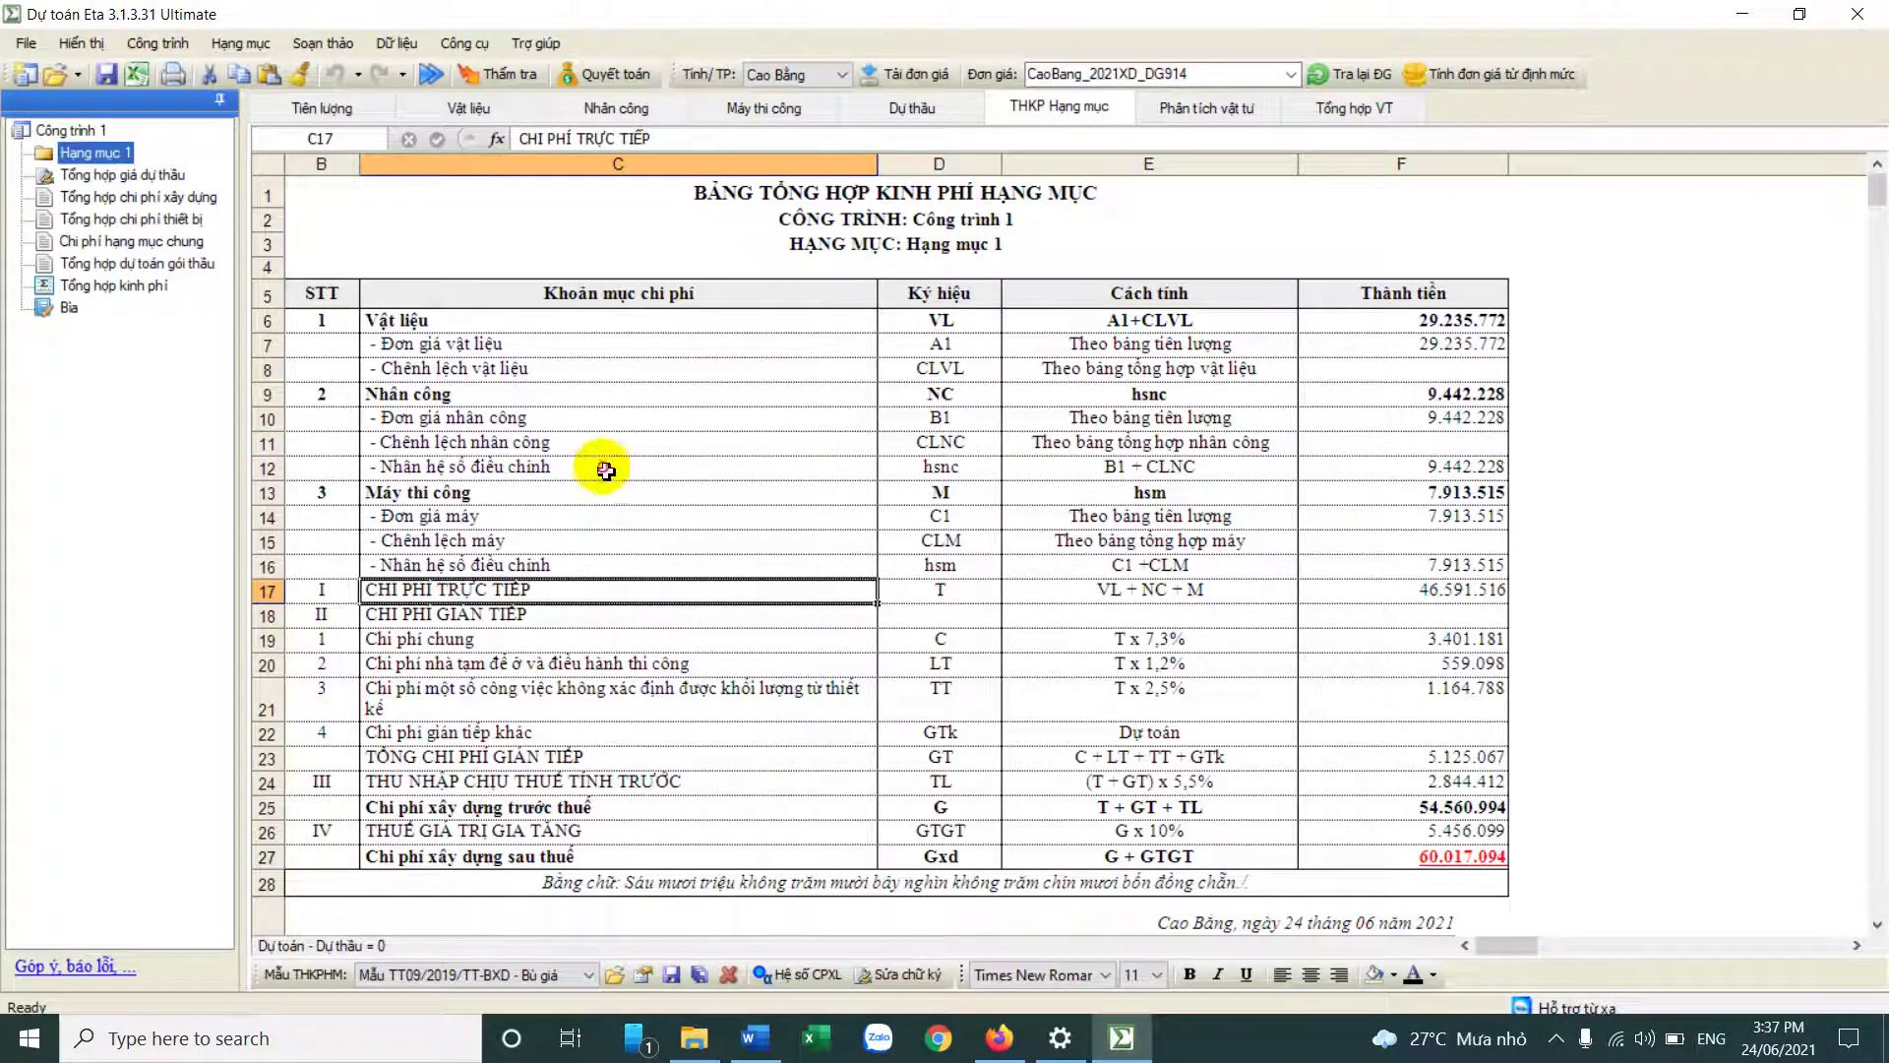
Step: Examine the work section's material analysis and its summary of materials, labour and machines, returning to the bill of quantities
{"action": "left_click", "coordinate": [606, 471]}
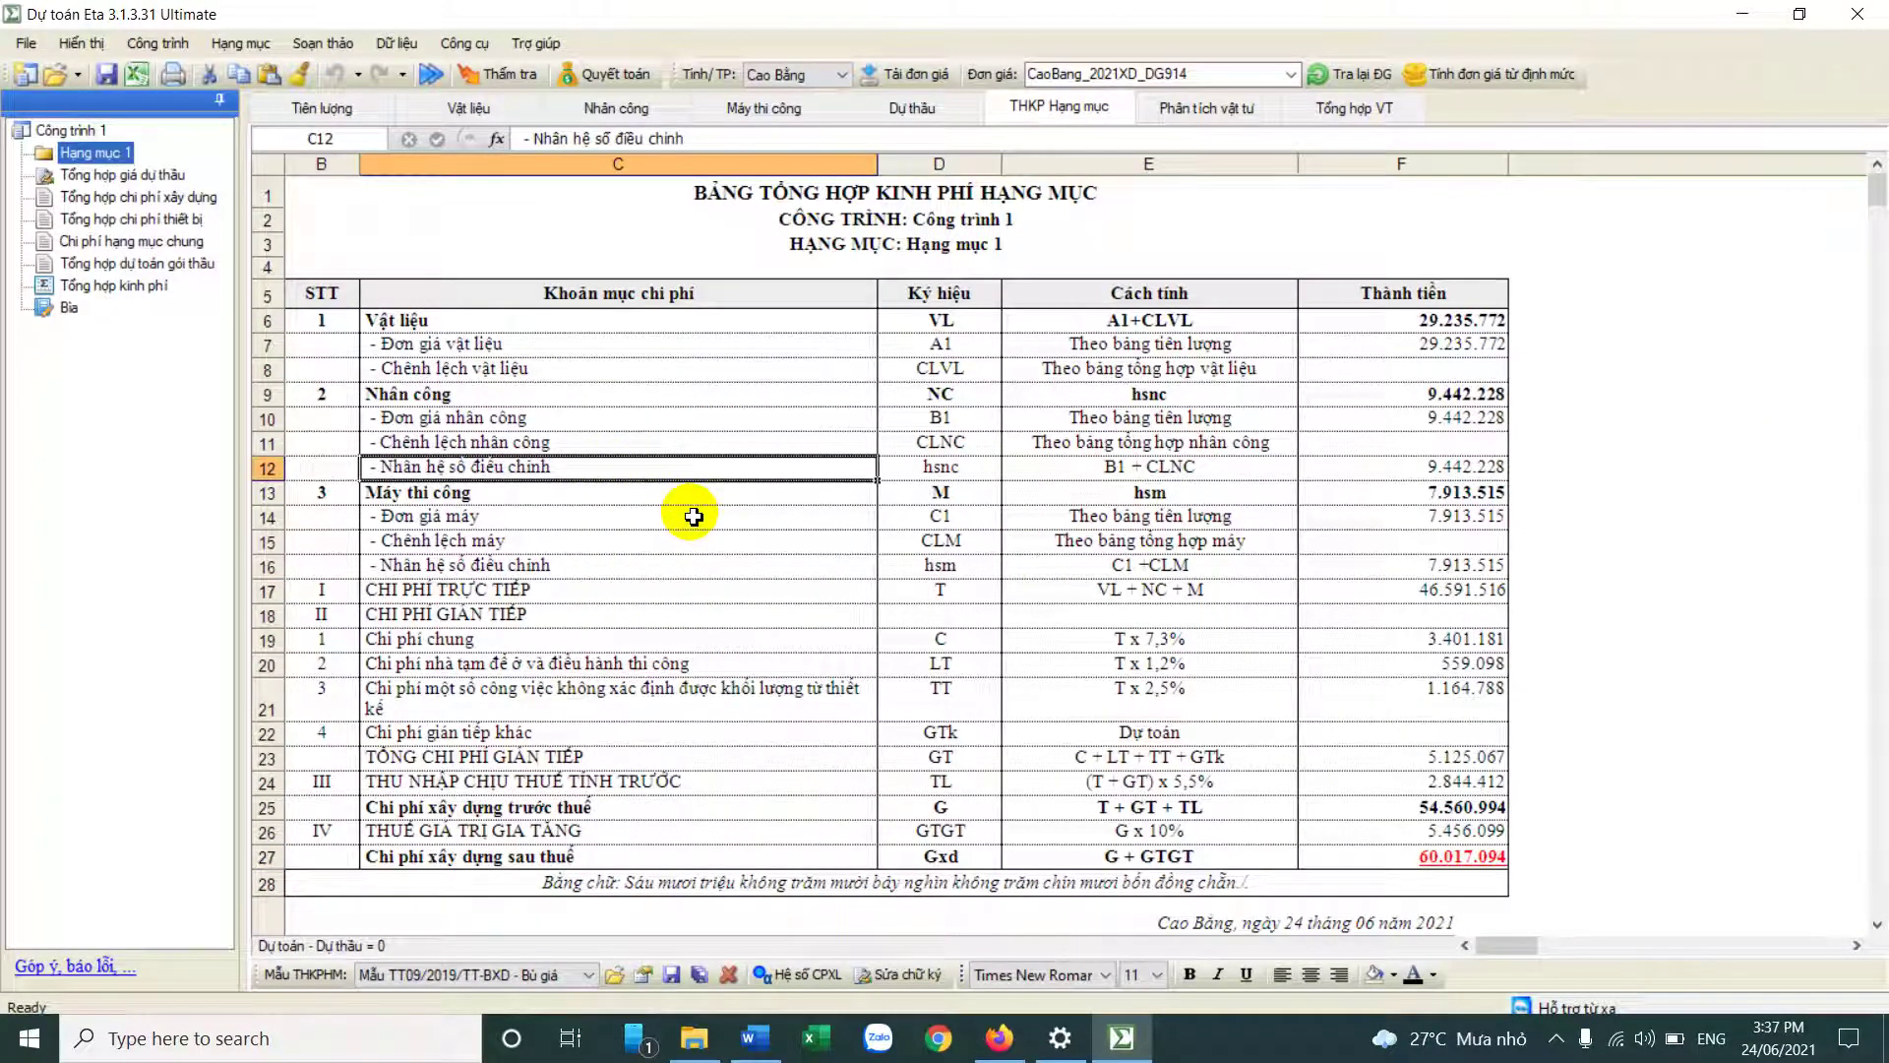
{"action": "left_click", "coordinate": [1206, 108]}
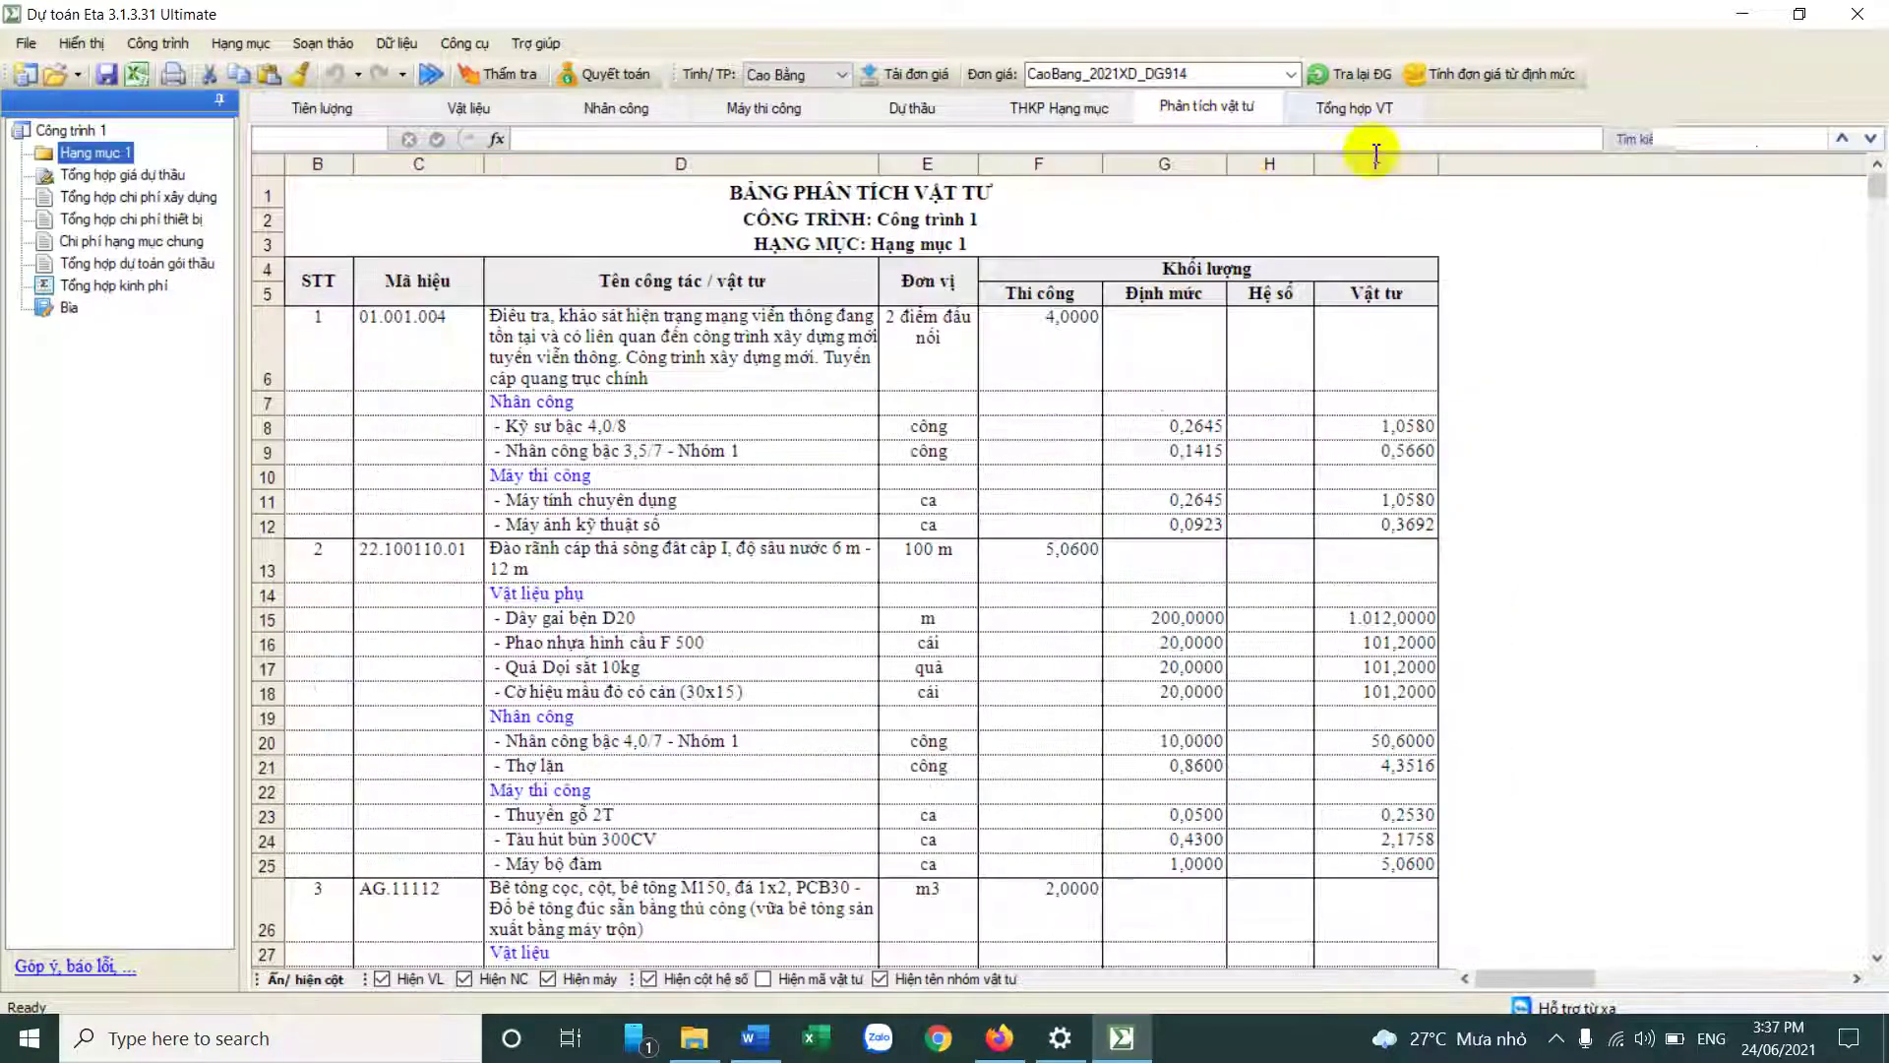
{"action": "left_click", "coordinate": [1355, 108]}
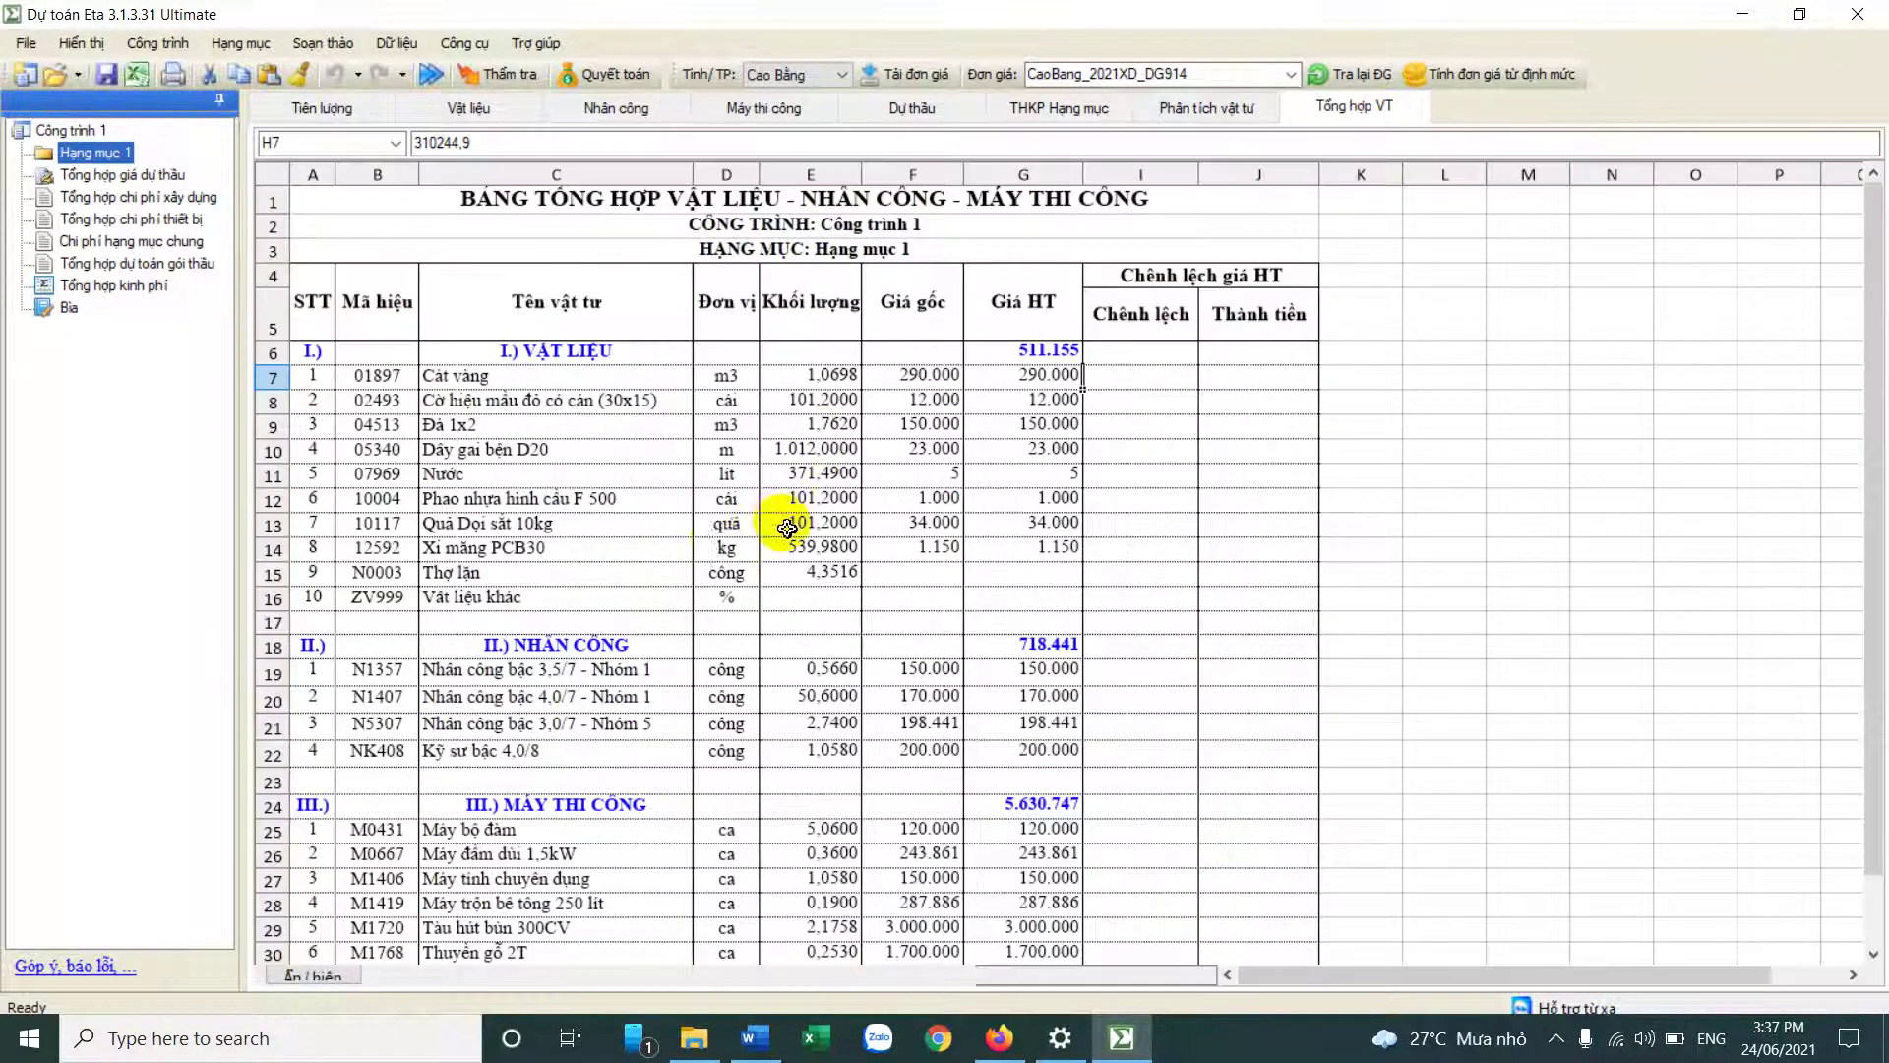
{"action": "left_click", "coordinate": [607, 110]}
{"action": "left_click", "coordinate": [291, 110]}
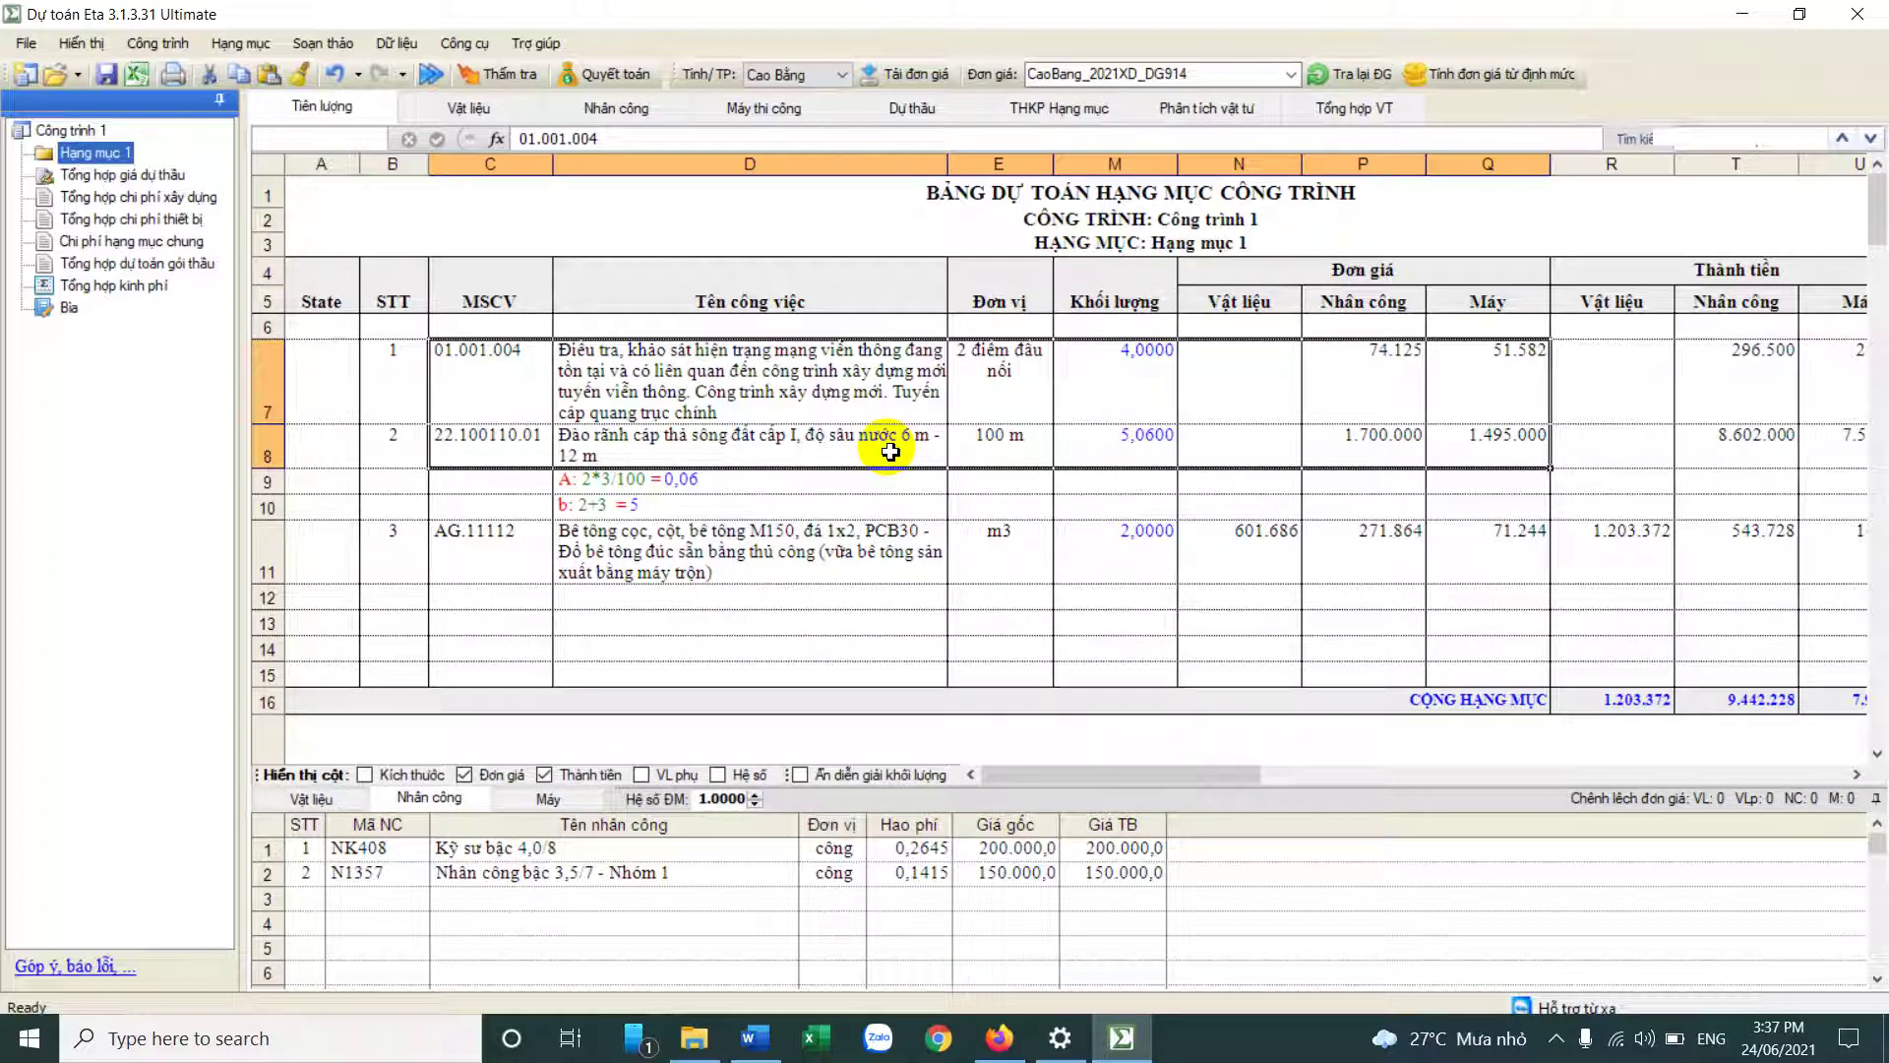
{"action": "left_click", "coordinate": [841, 75]}
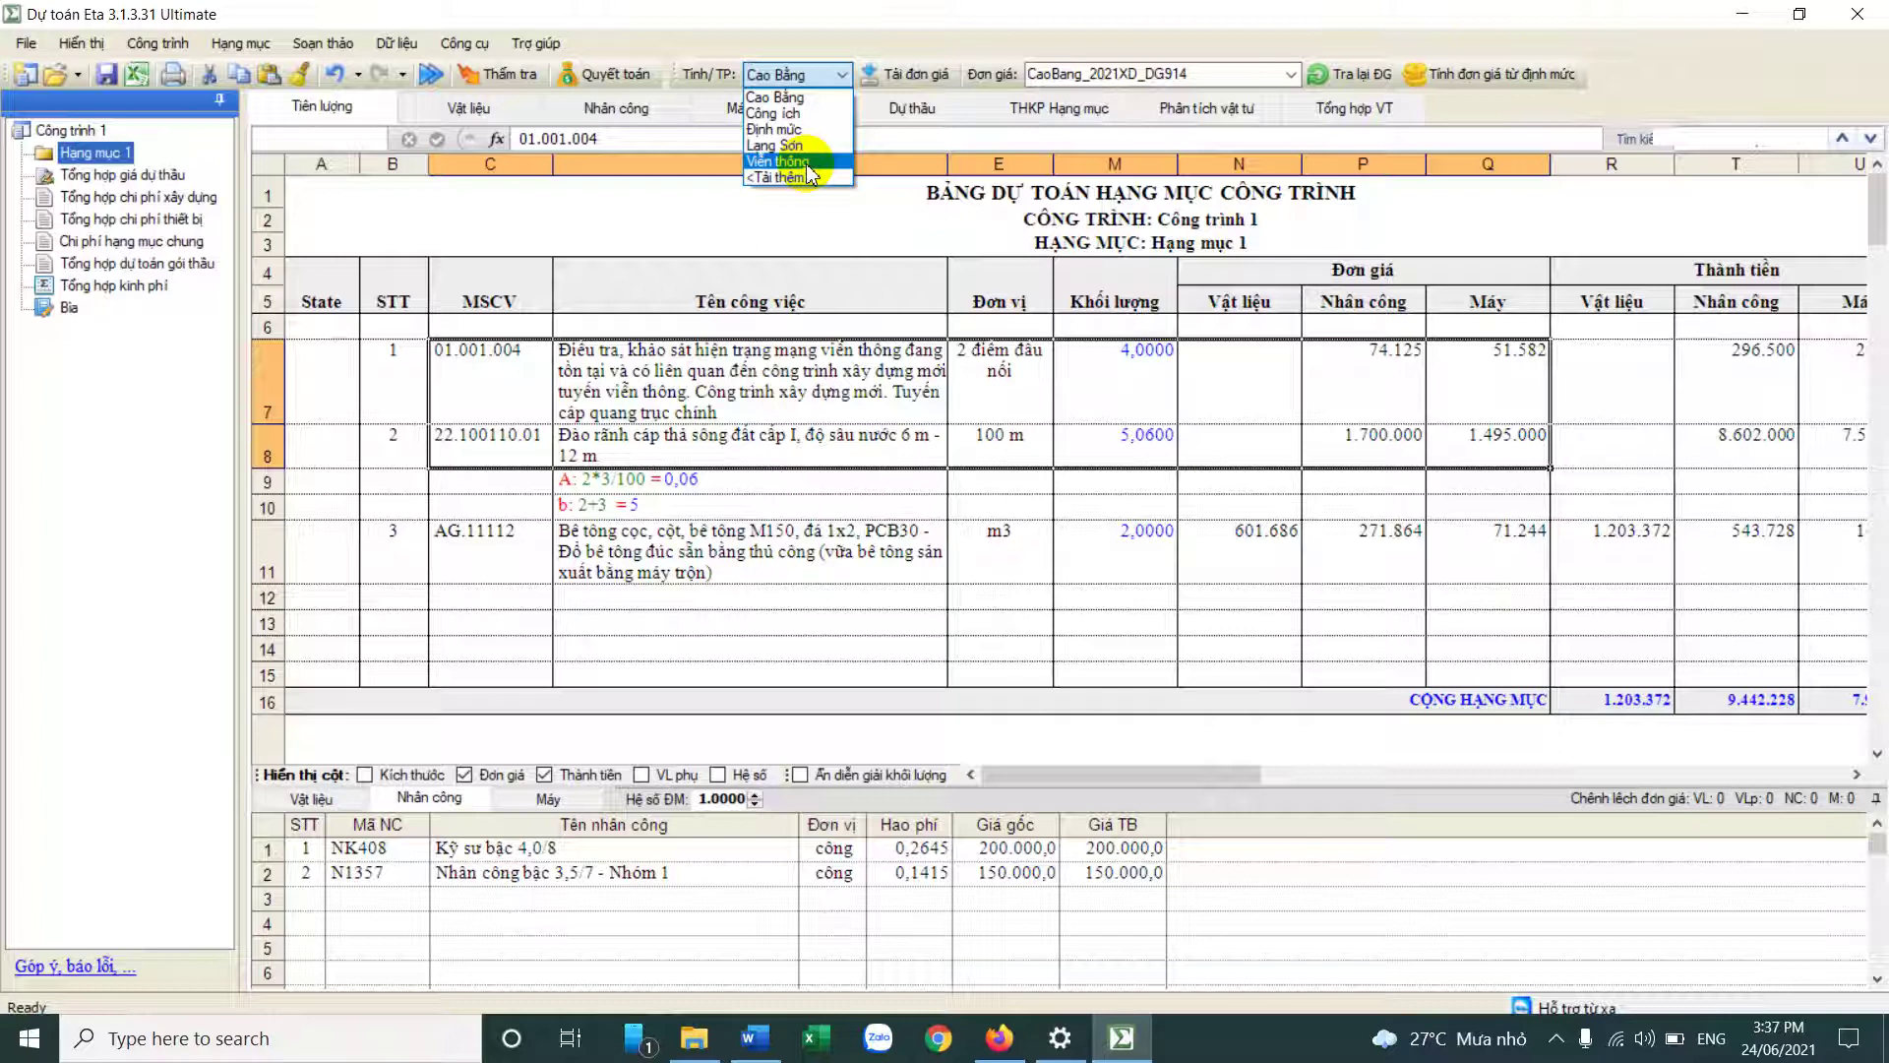
{"action": "left_click", "coordinate": [723, 379]}
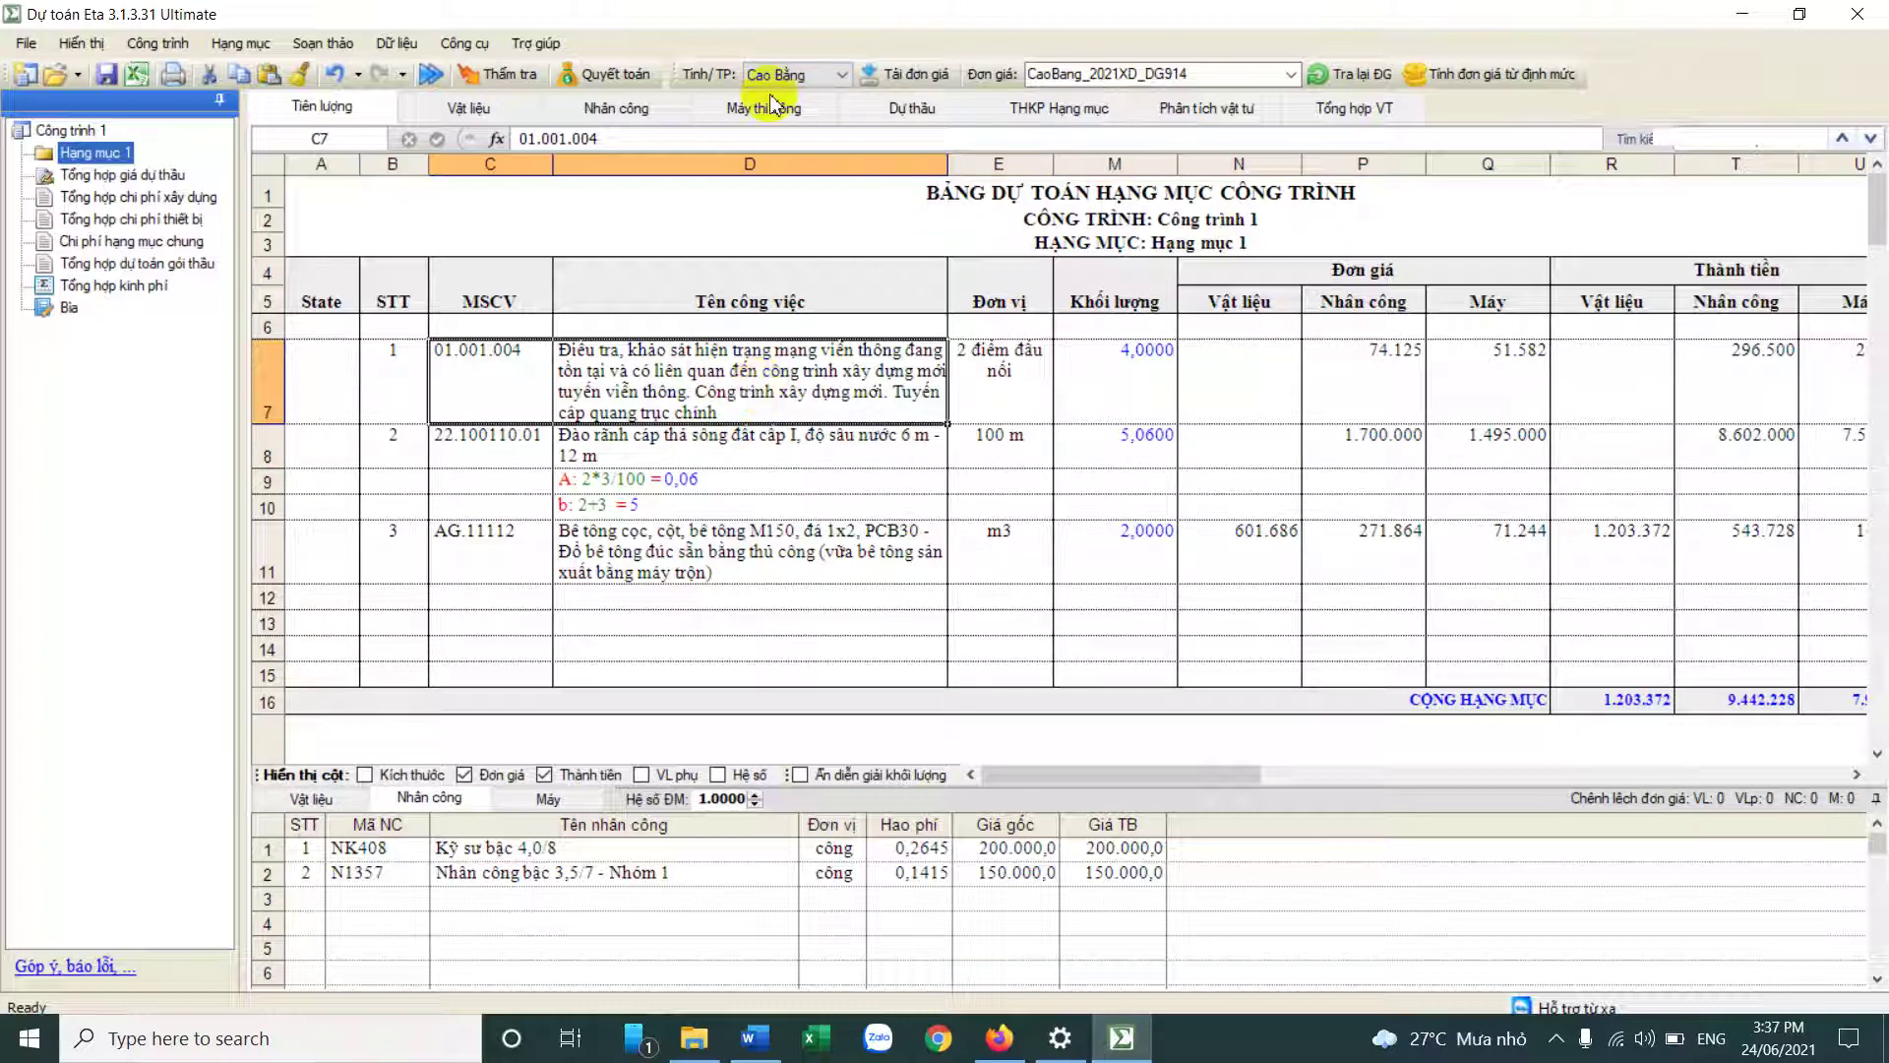
{"action": "left_click", "coordinate": [824, 77]}
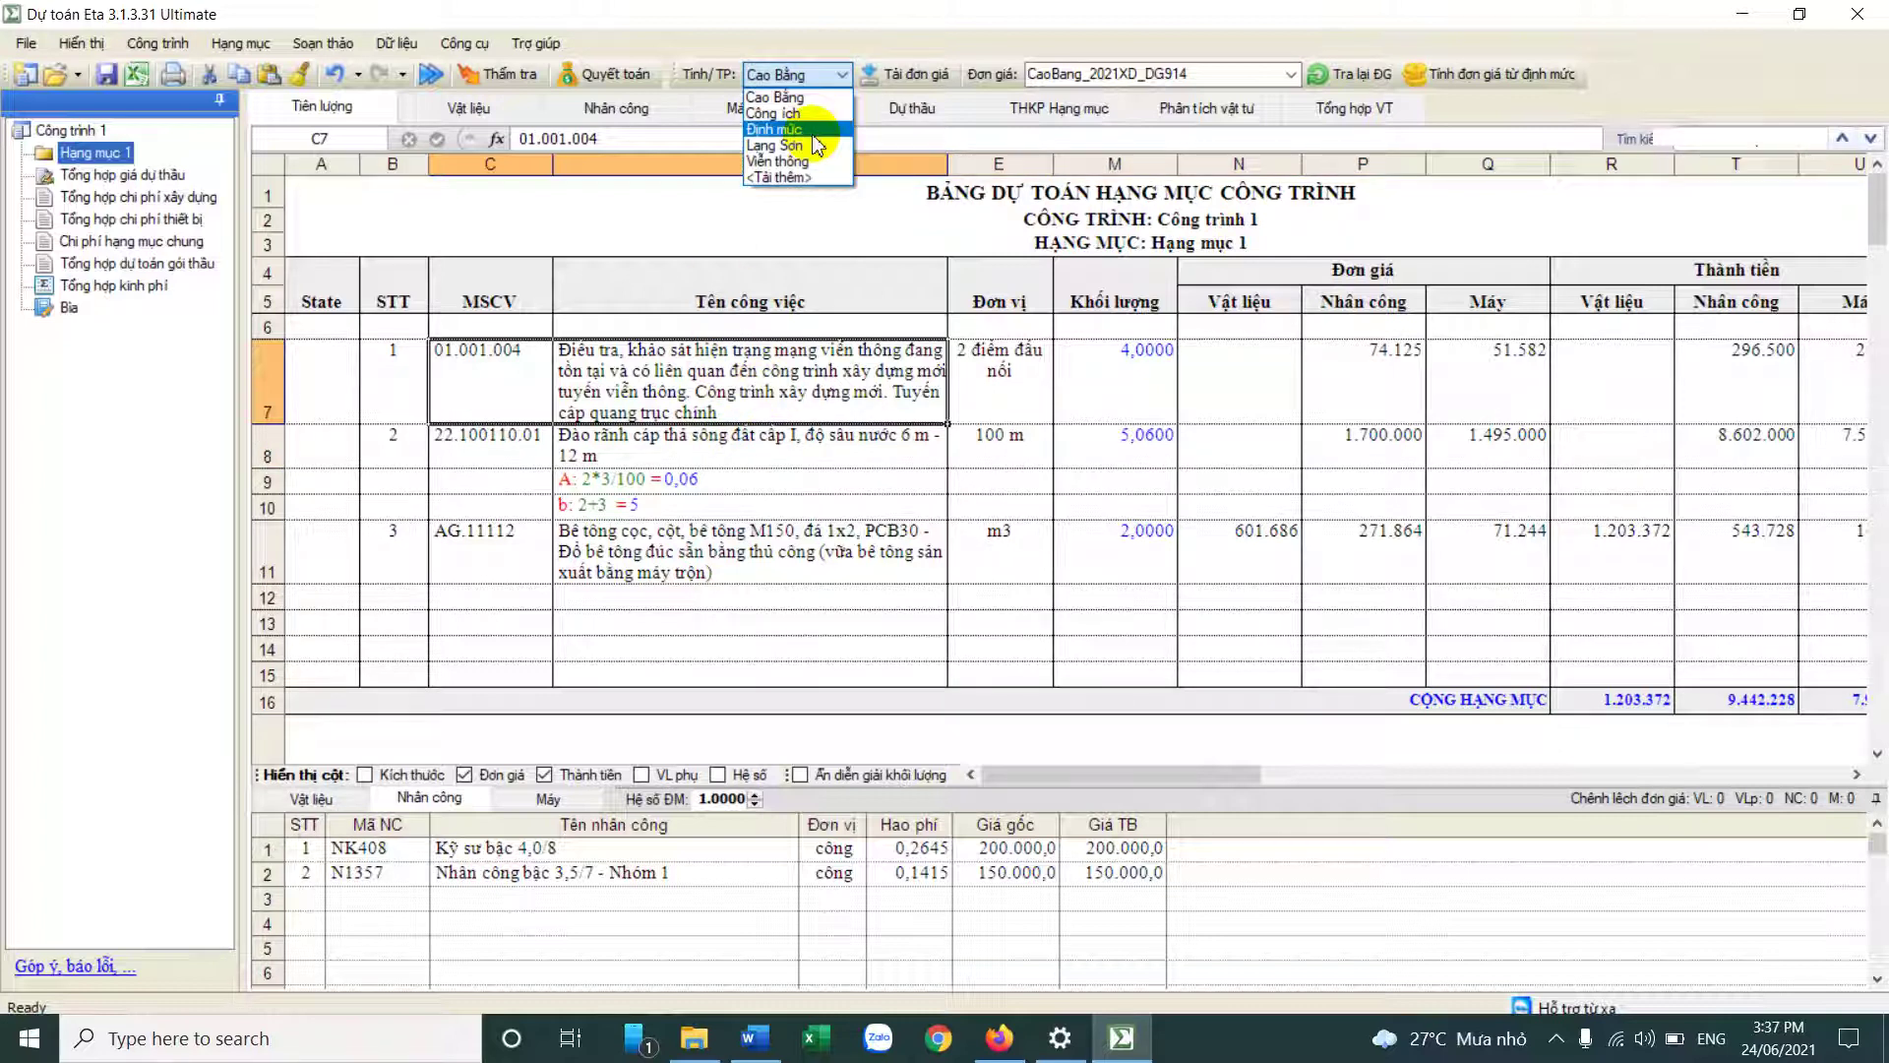
{"action": "left_click", "coordinate": [738, 398]}
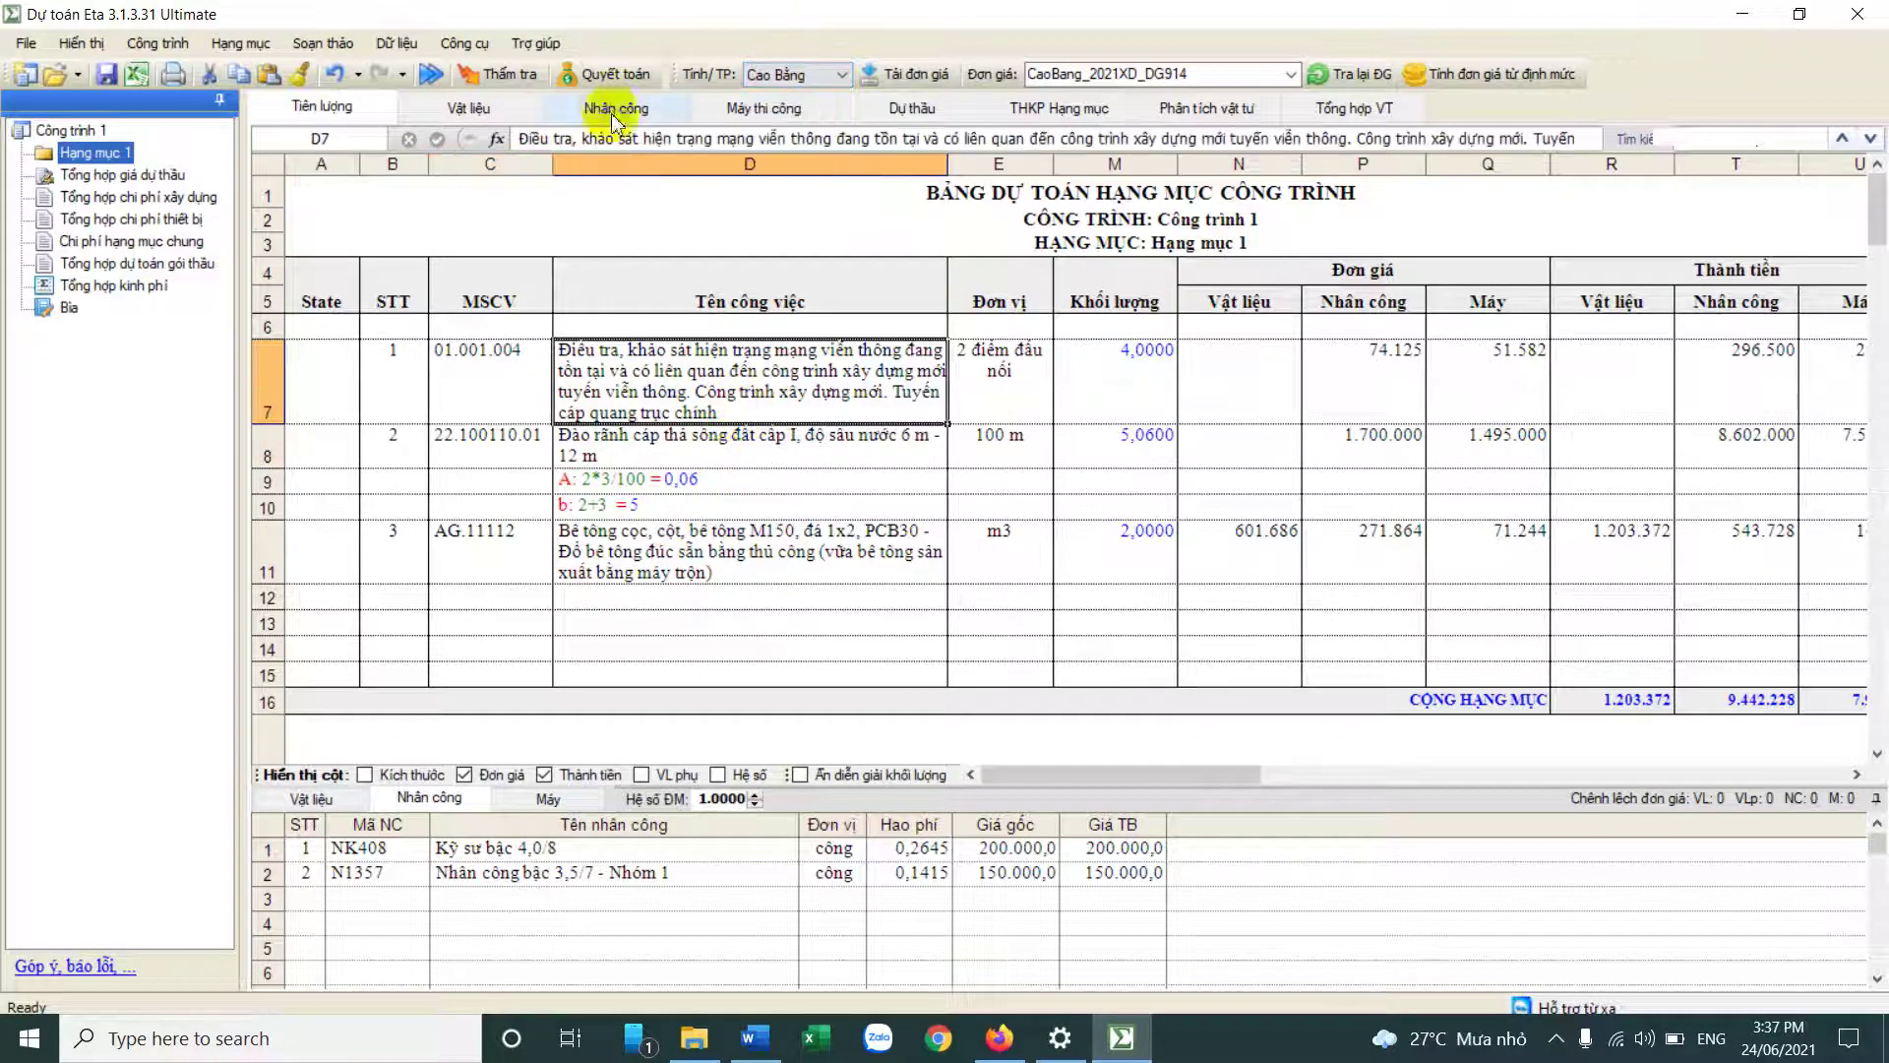
Step: Try to load announced prices from the database into the machine shift price table
{"action": "left_click", "coordinate": [480, 110]}
{"action": "left_click", "coordinate": [617, 108]}
{"action": "left_click", "coordinate": [756, 108]}
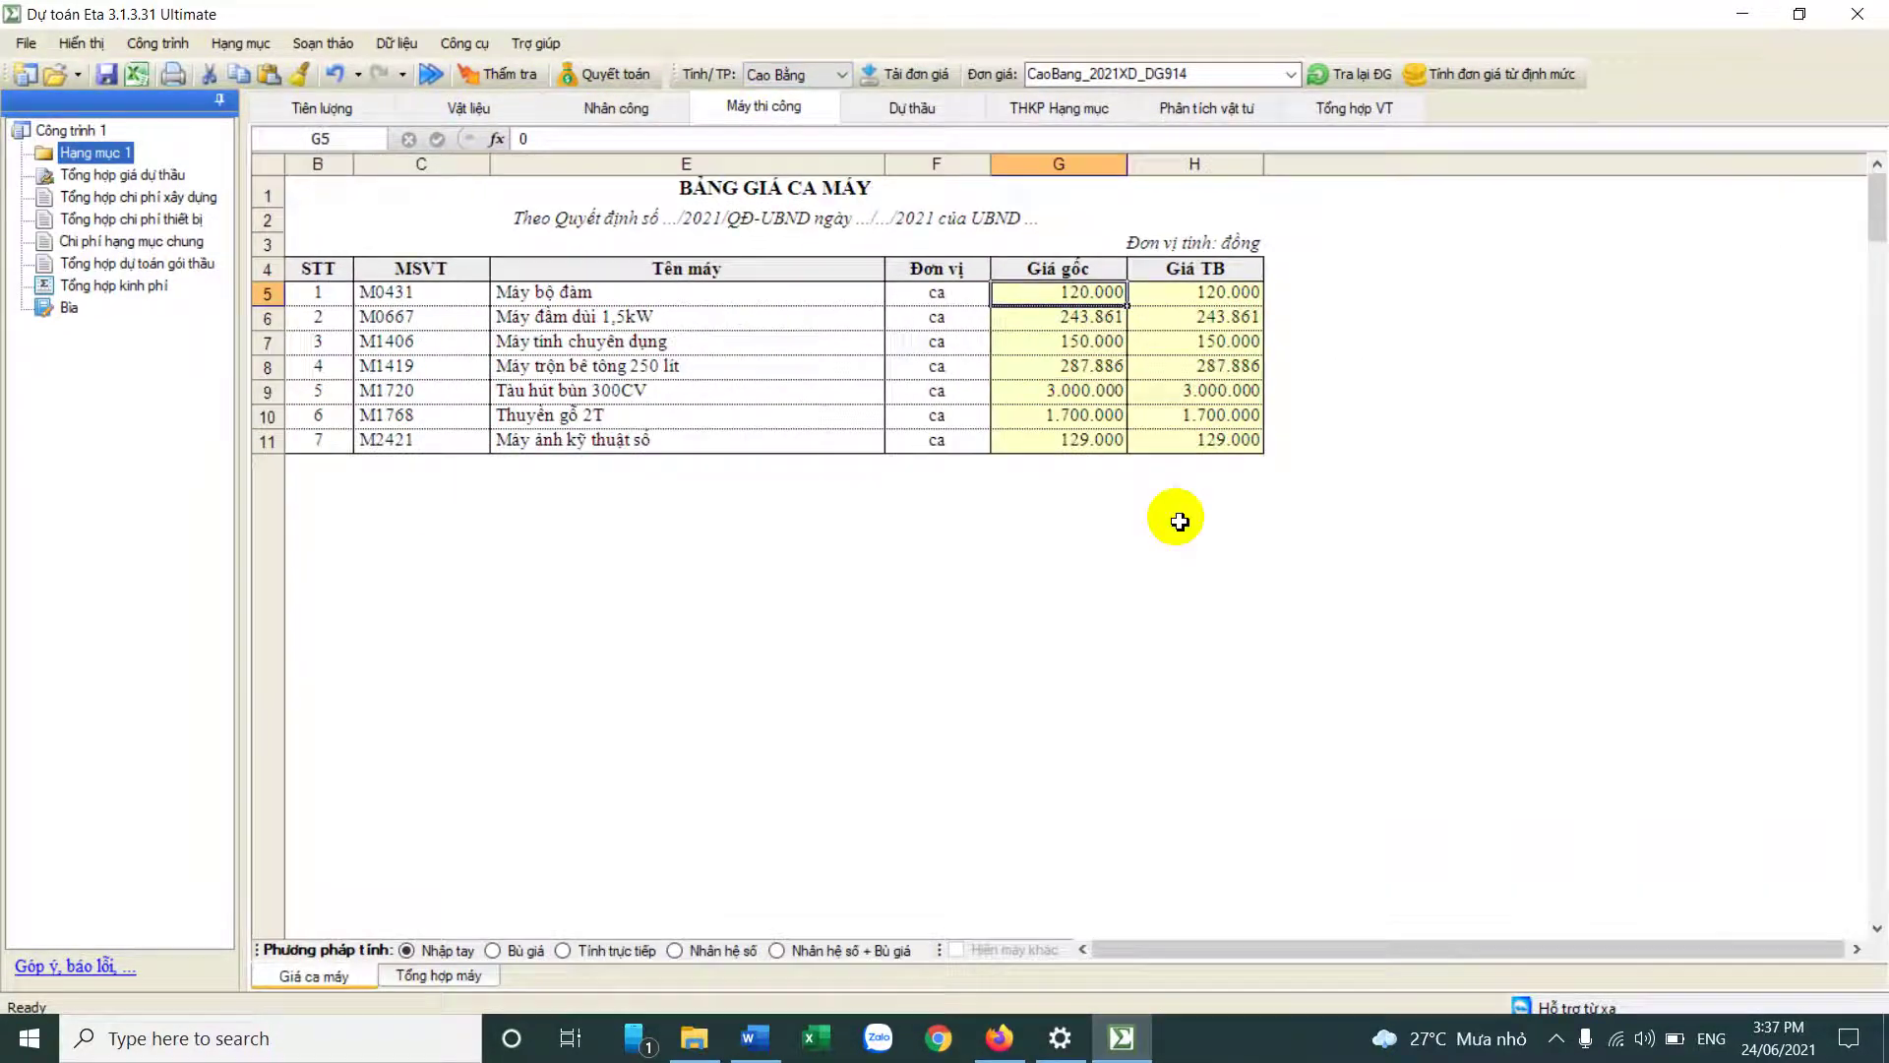
{"action": "right_click", "coordinate": [1195, 343]}
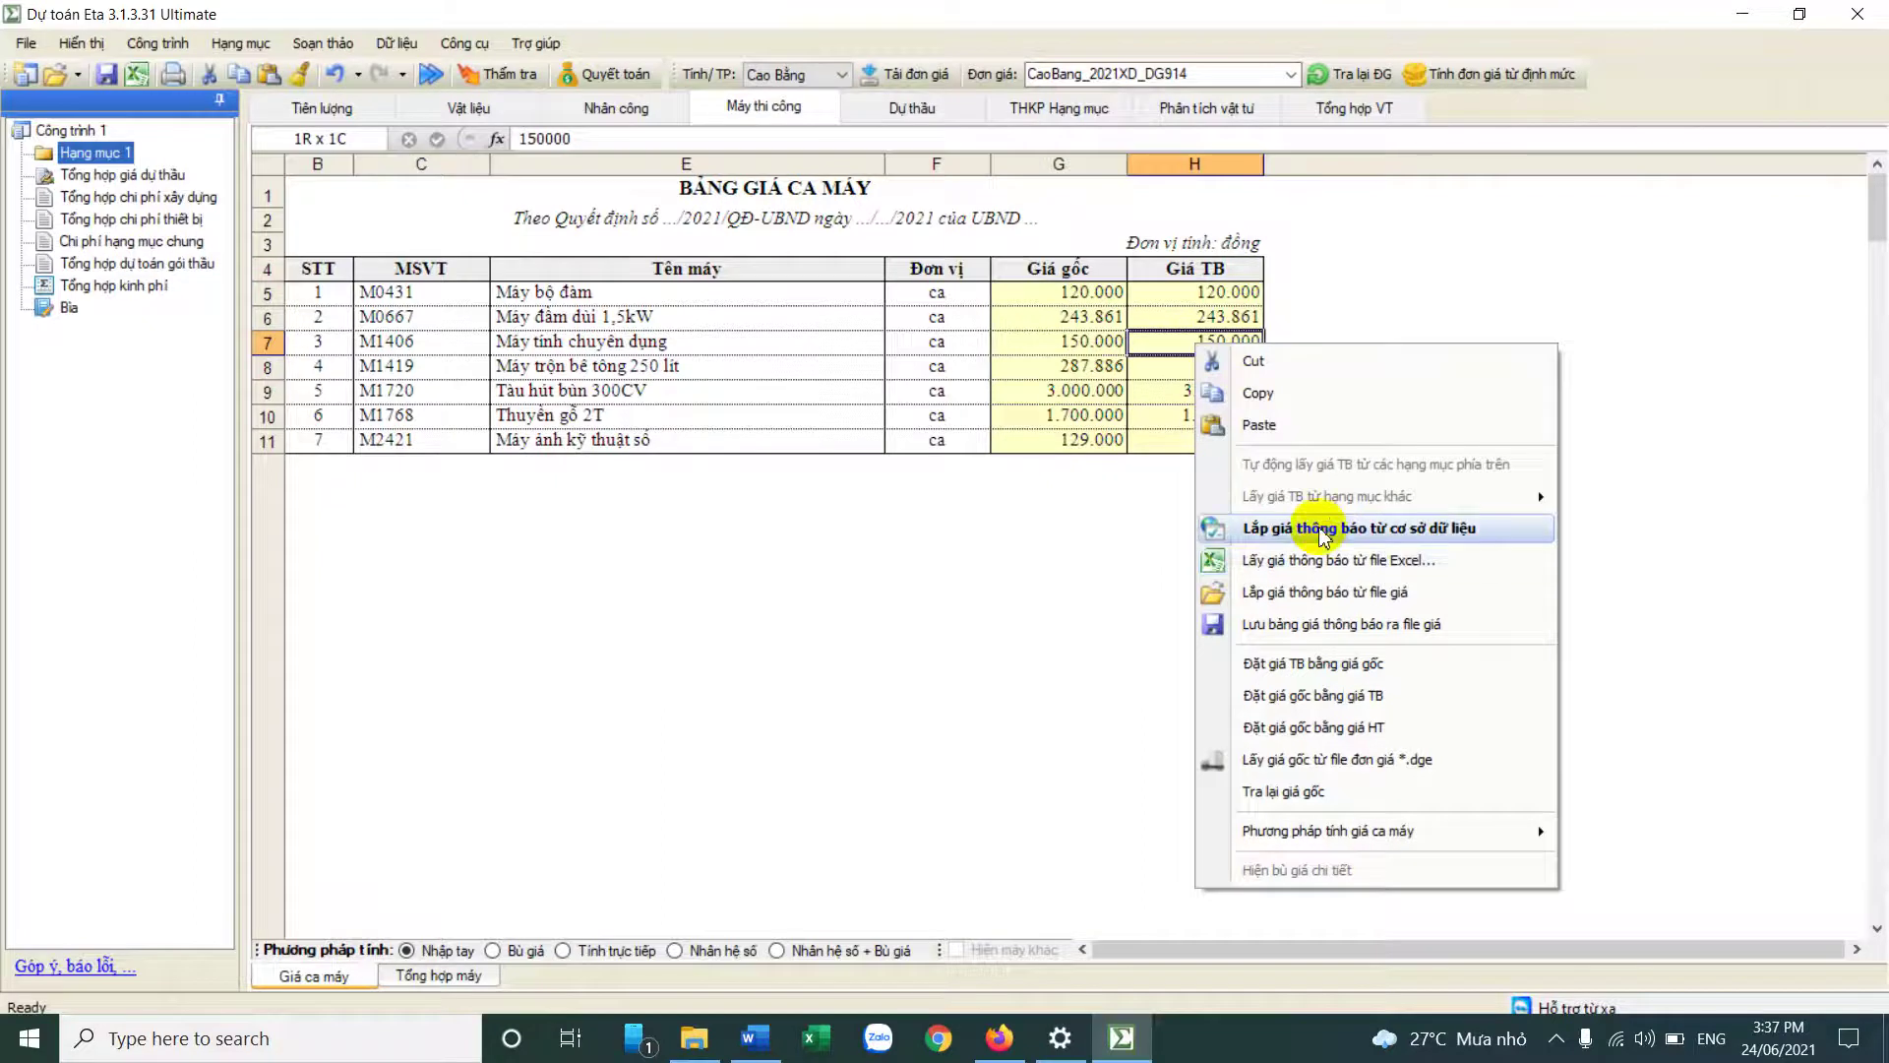
{"action": "left_click", "coordinate": [1321, 536]}
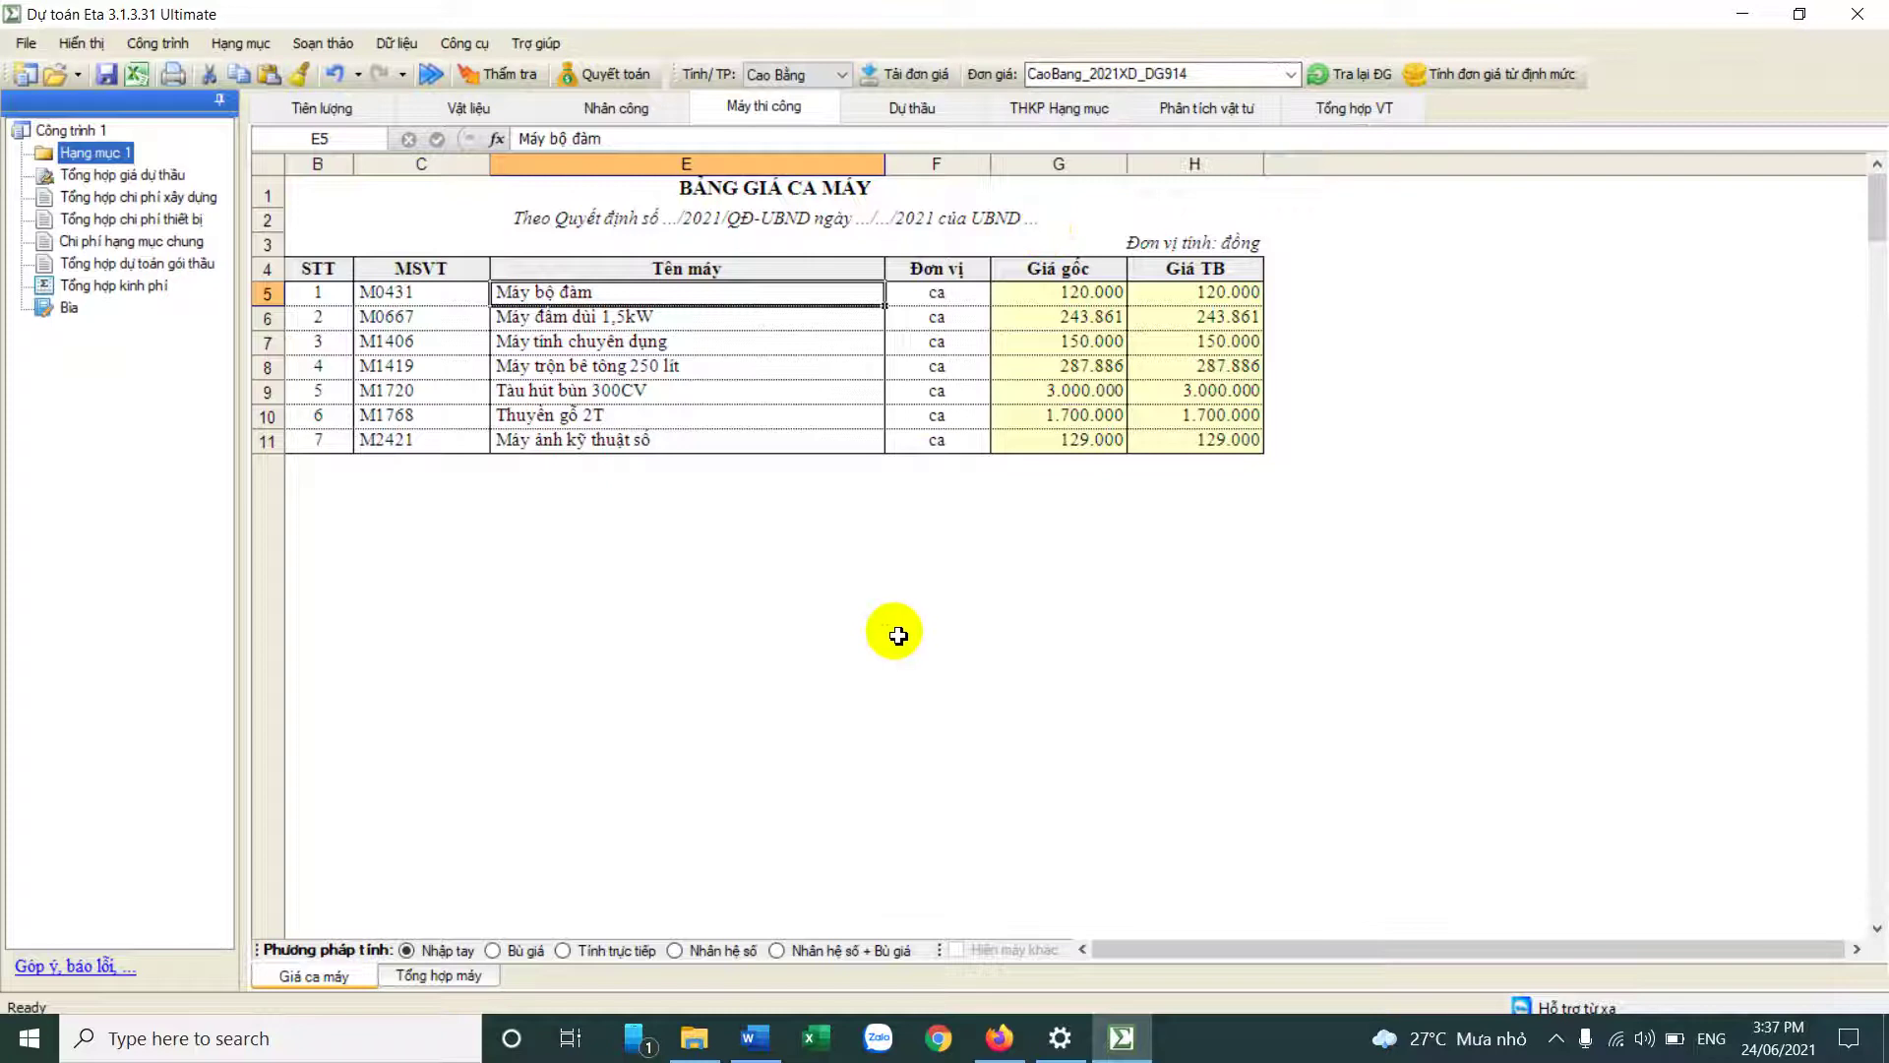
{"action": "left_click", "coordinate": [807, 79]}
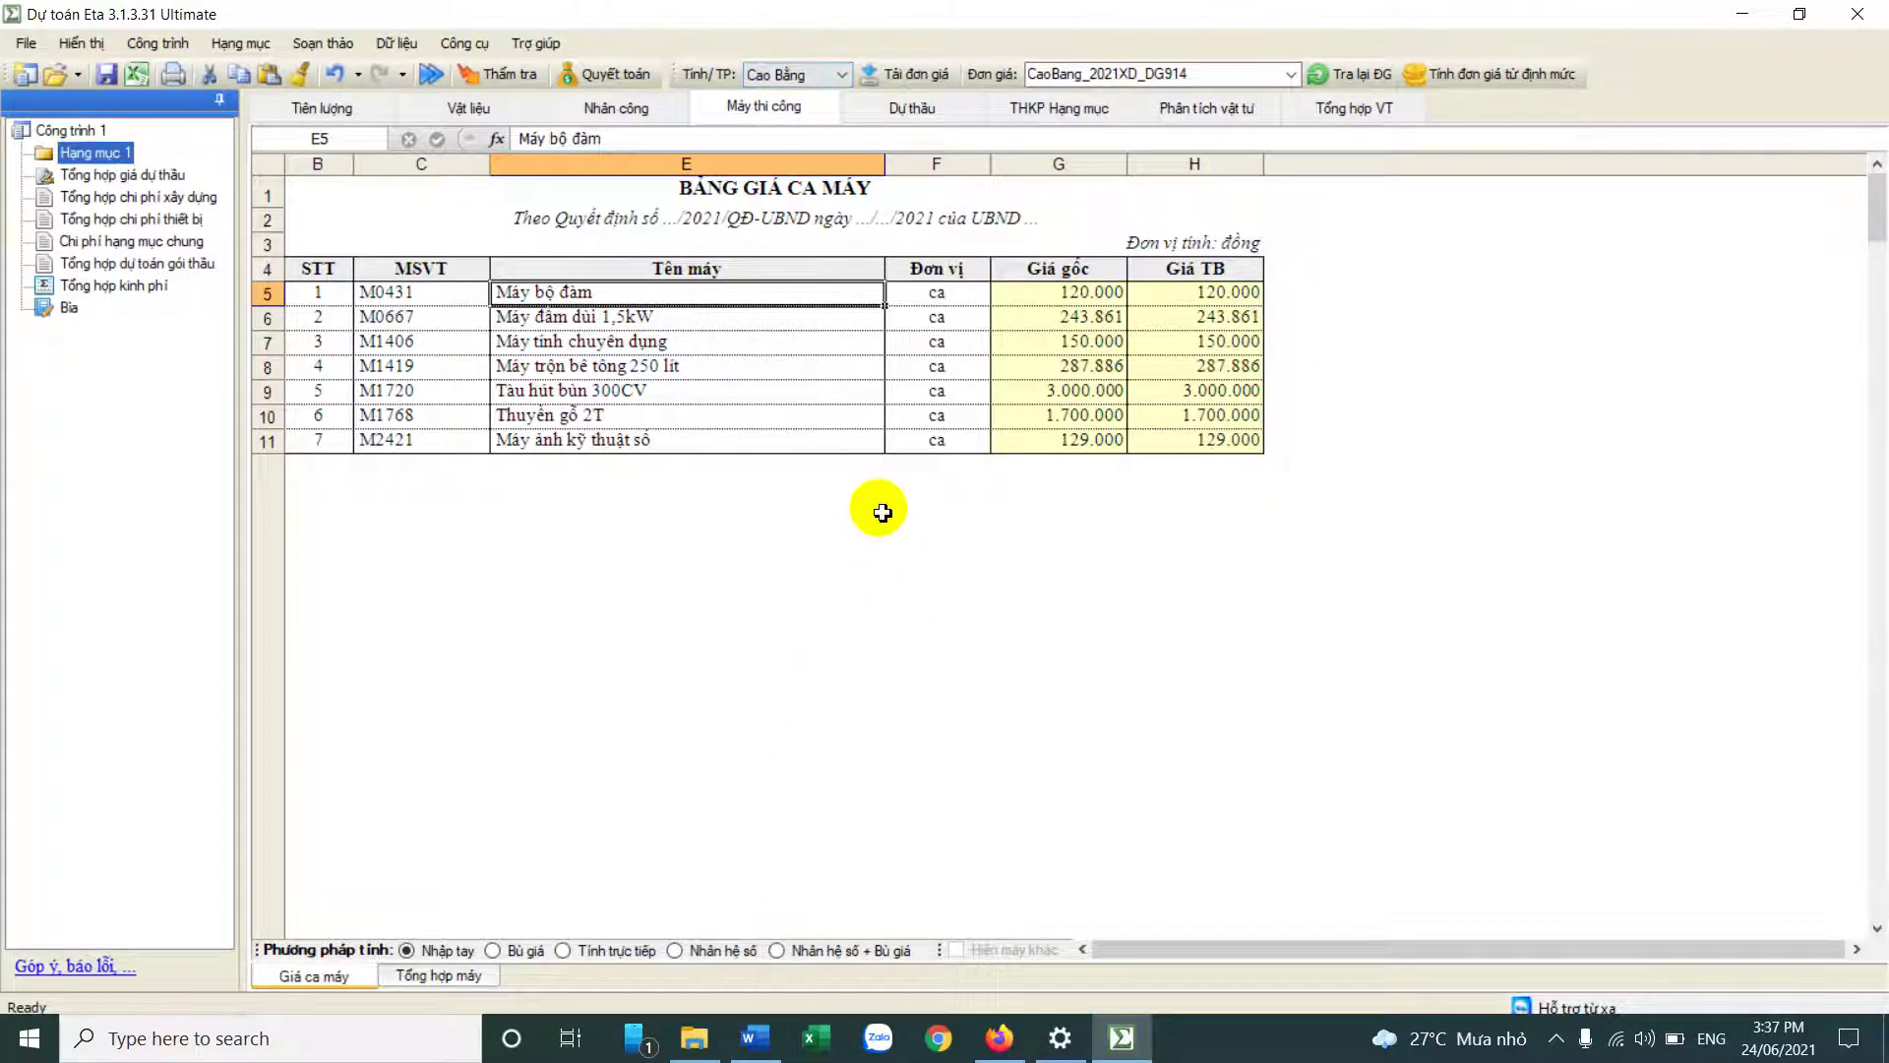
Step: Switch to File Explorer and open the DuToanEta\Data\TinhTP folder on drive C
{"action": "left_click", "coordinate": [694, 1038]}
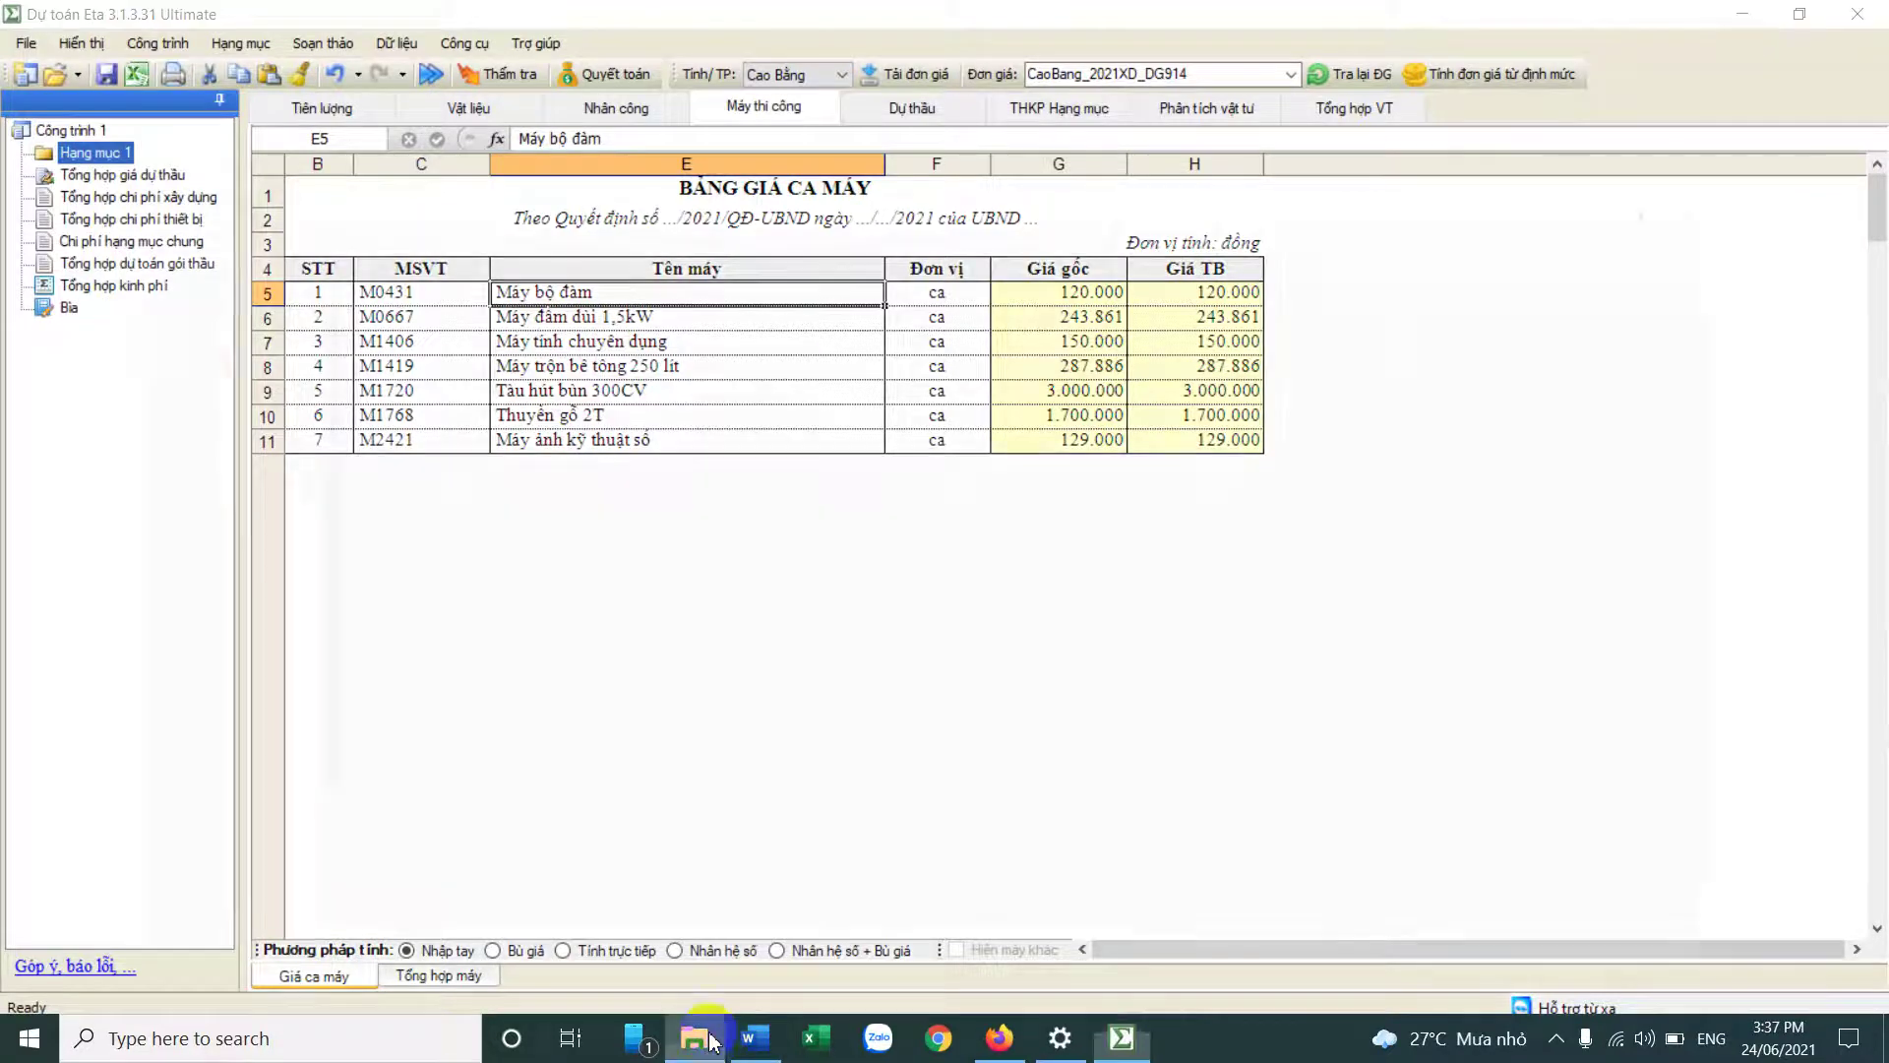
{"action": "left_click", "coordinate": [108, 959]}
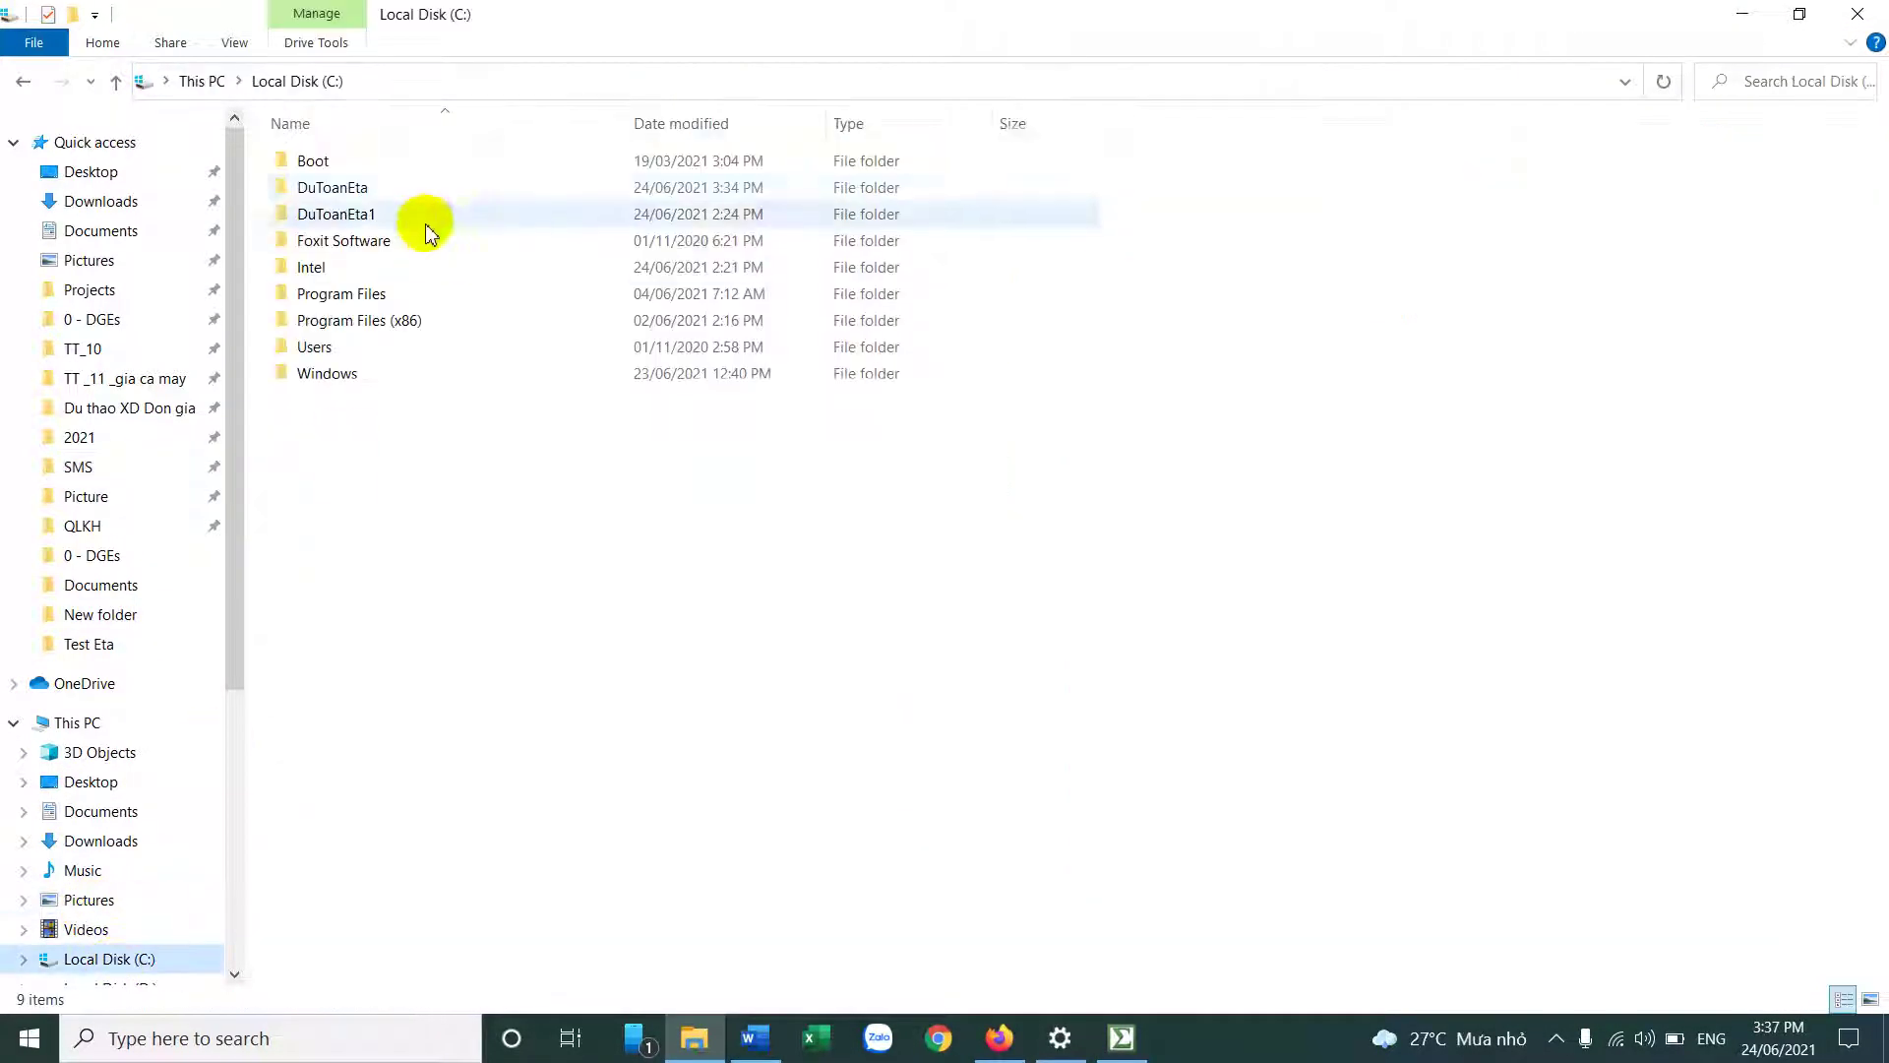
{"action": "double_click", "coordinate": [350, 187]}
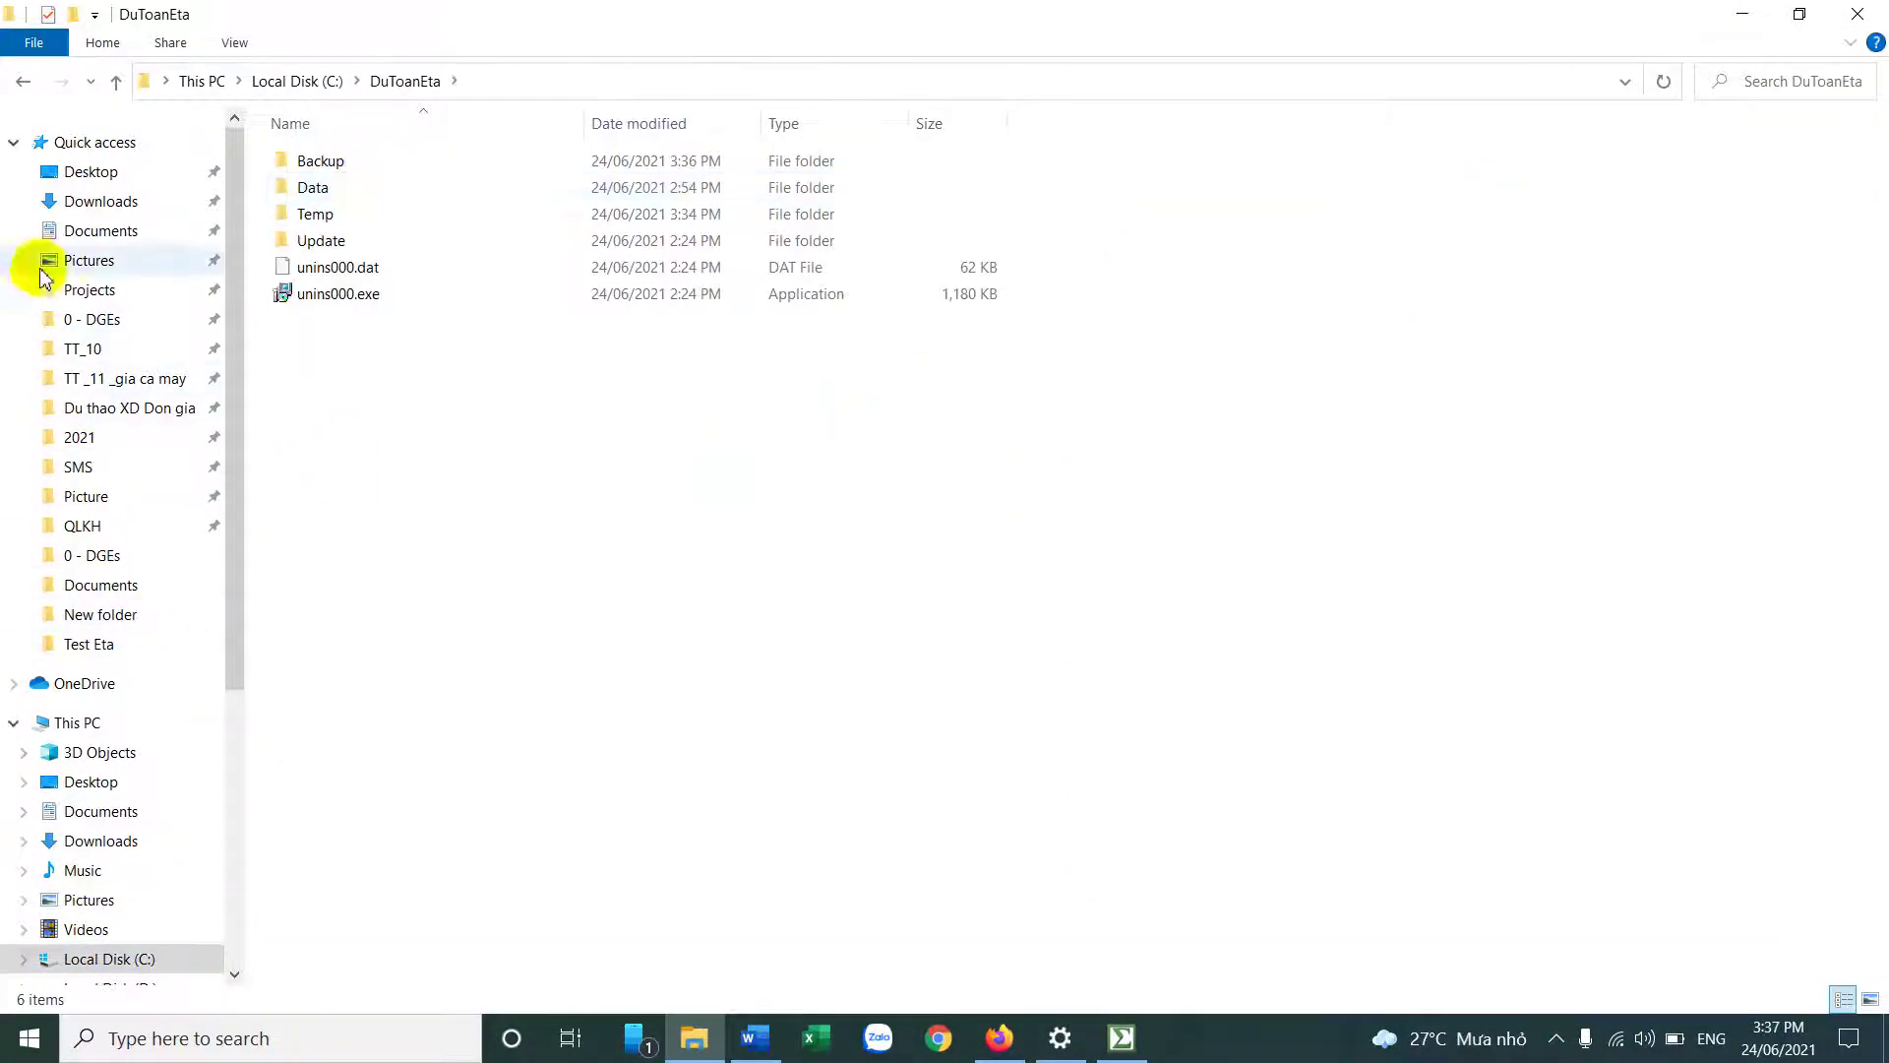
{"action": "left_click", "coordinate": [13, 145]}
{"action": "double_click", "coordinate": [345, 187]}
{"action": "scroll", "coordinate": [404, 719], "scroll_direction": "down", "scroll_amount": 3}
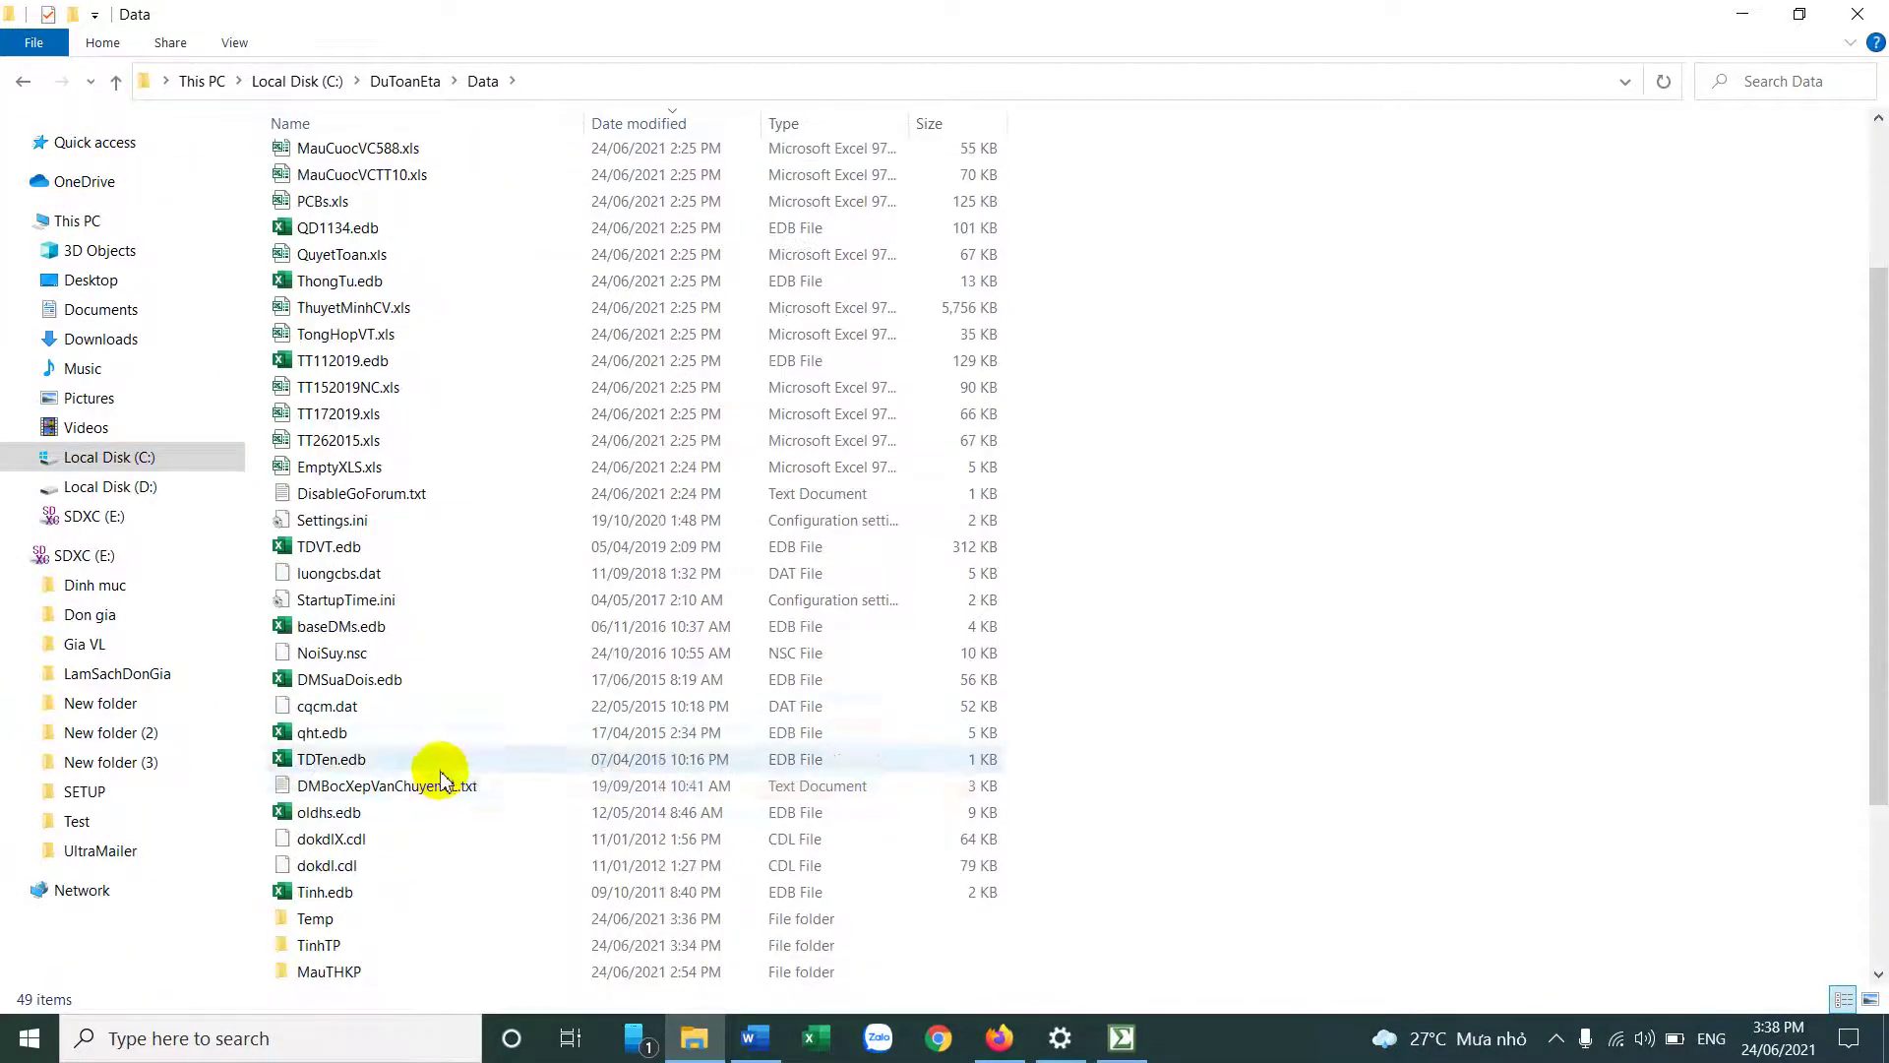
{"action": "double_click", "coordinate": [377, 948]}
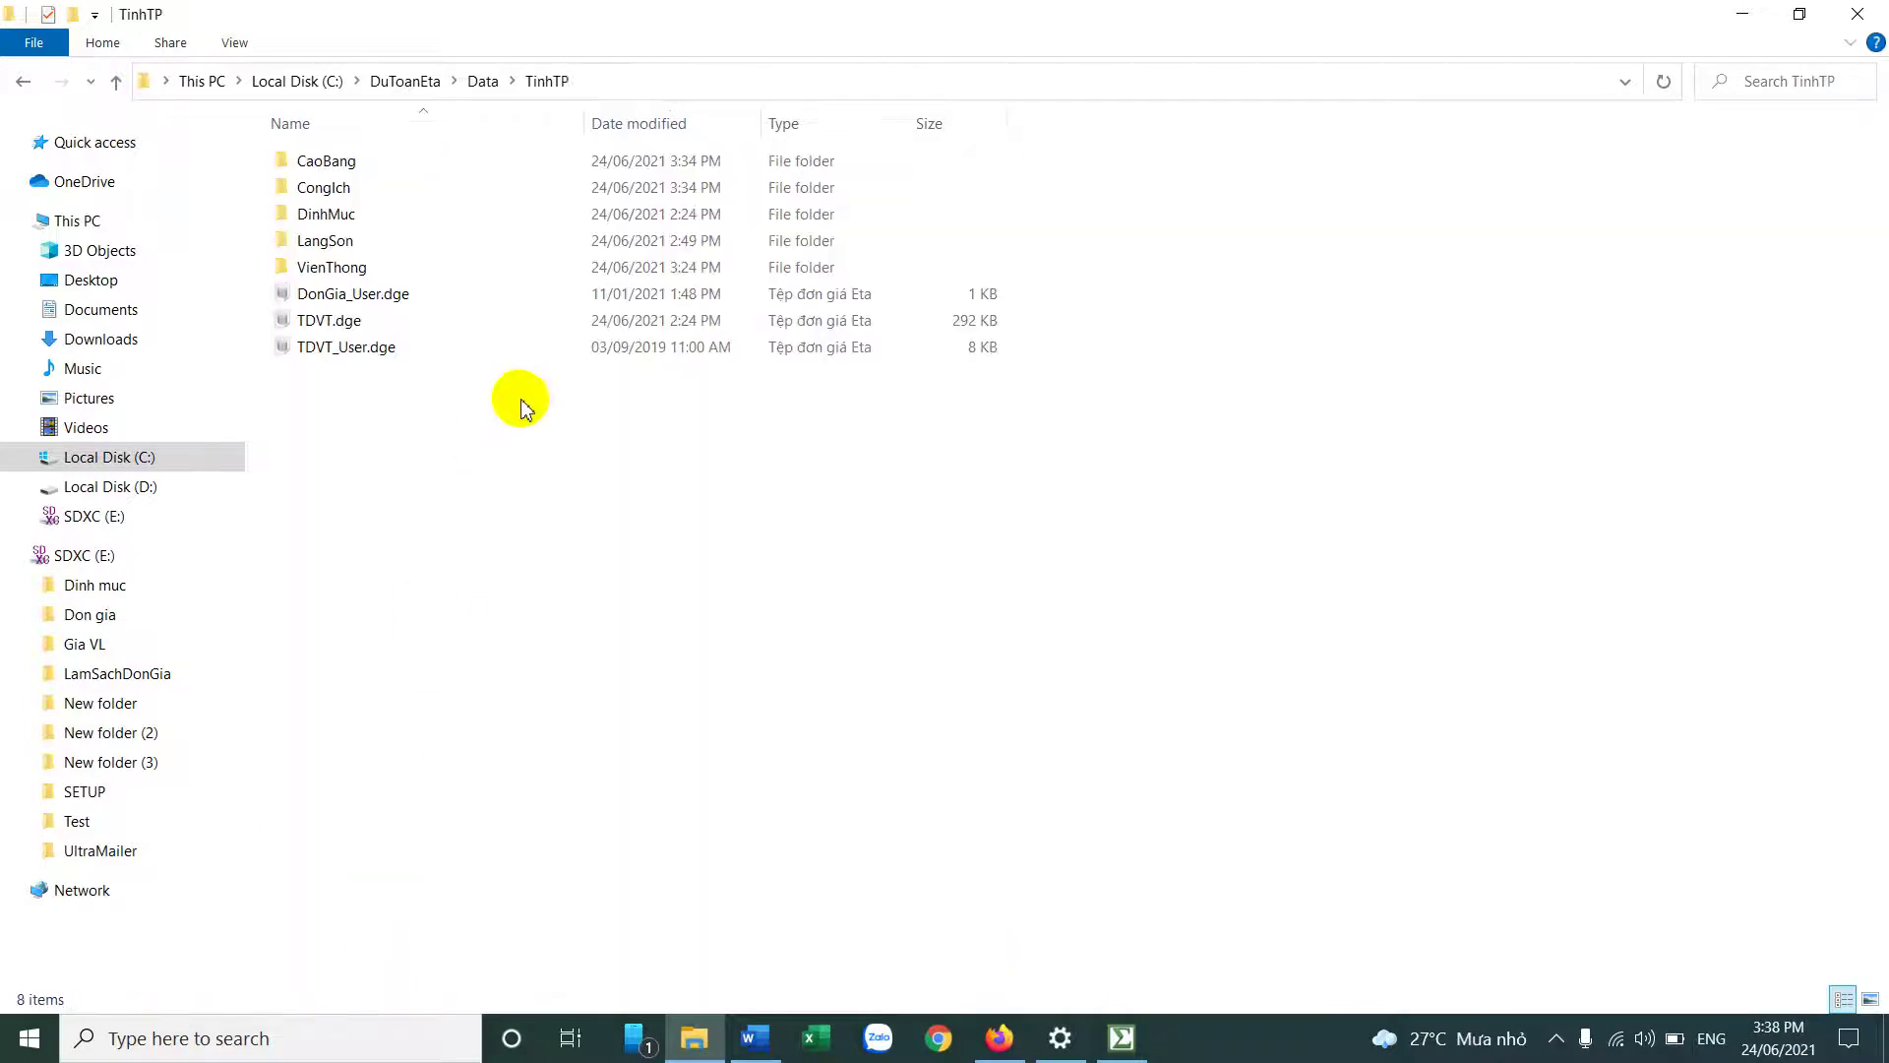
Step: Copy the files VienThong_2020VT_DM44.dge through VienThong_2020VT_DM47.dge from the VienThong\DonGia folder
{"action": "double_click", "coordinate": [393, 269]}
{"action": "double_click", "coordinate": [474, 164]}
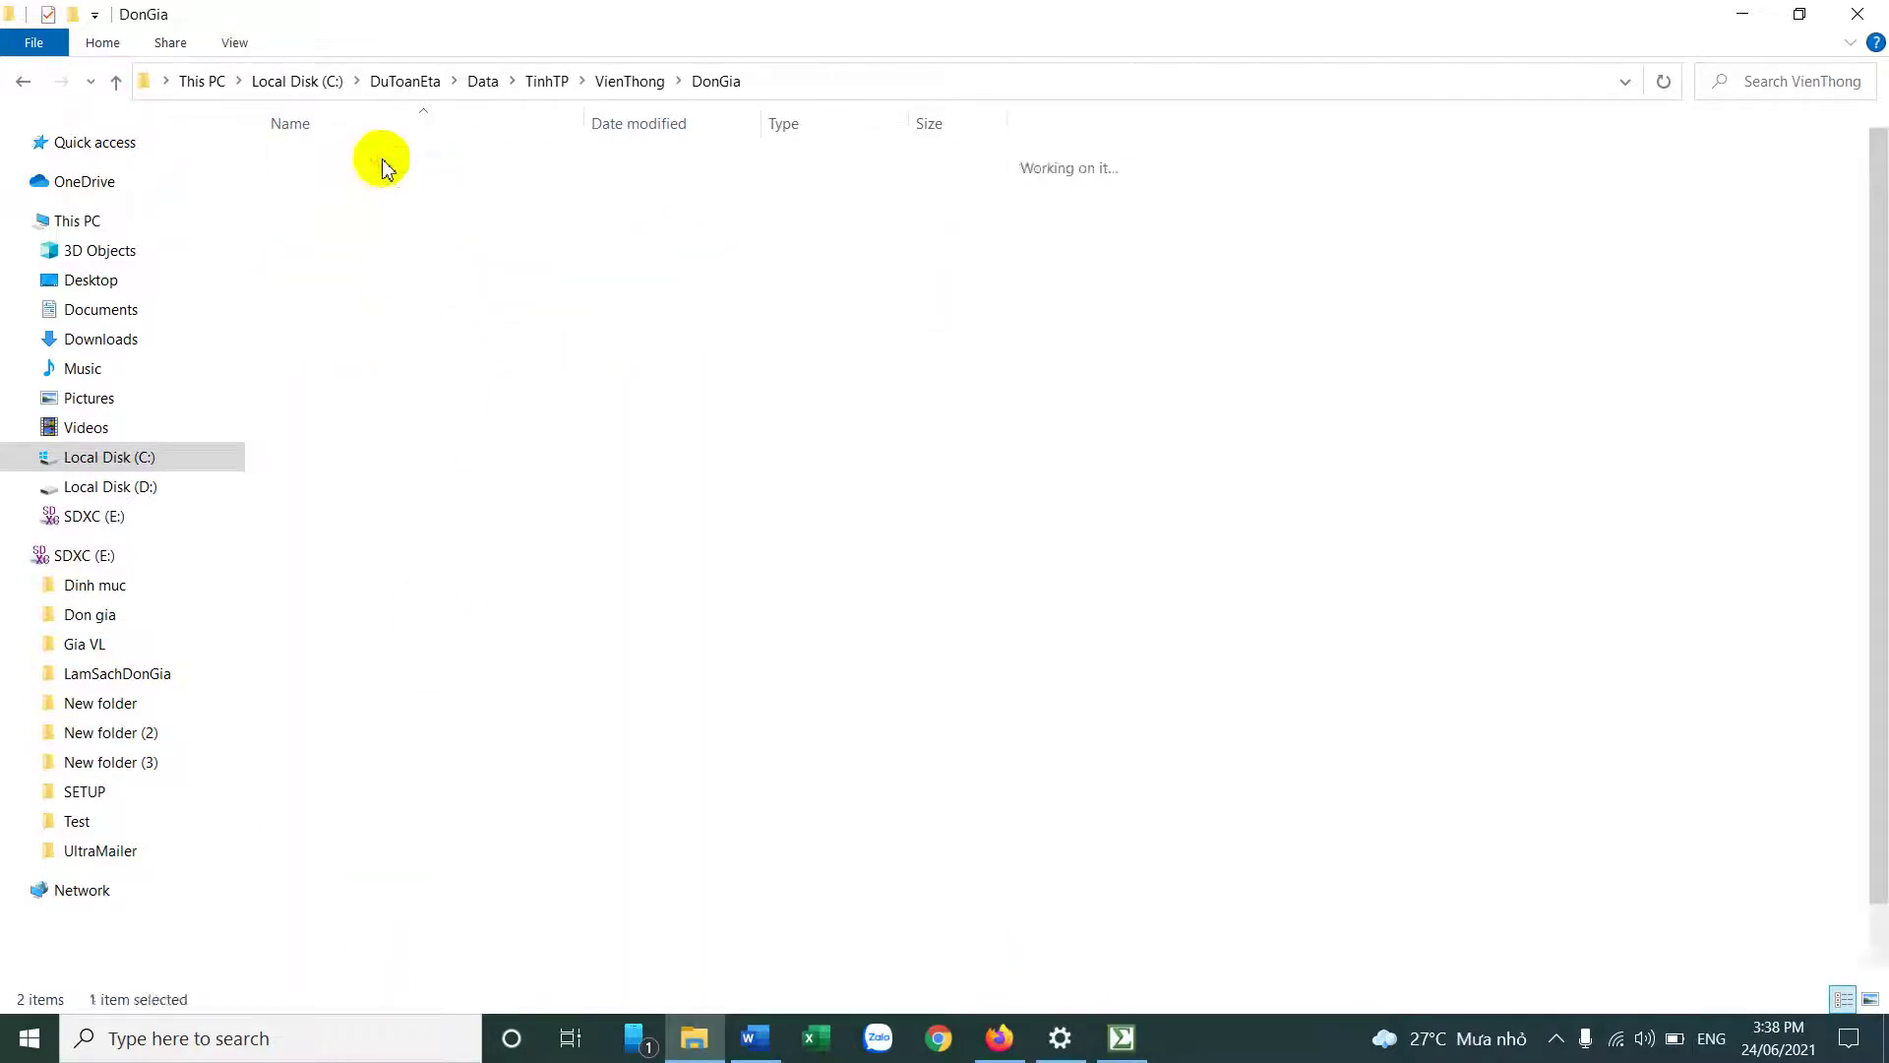
{"action": "scroll", "coordinate": [650, 531], "scroll_direction": "down", "scroll_amount": 1}
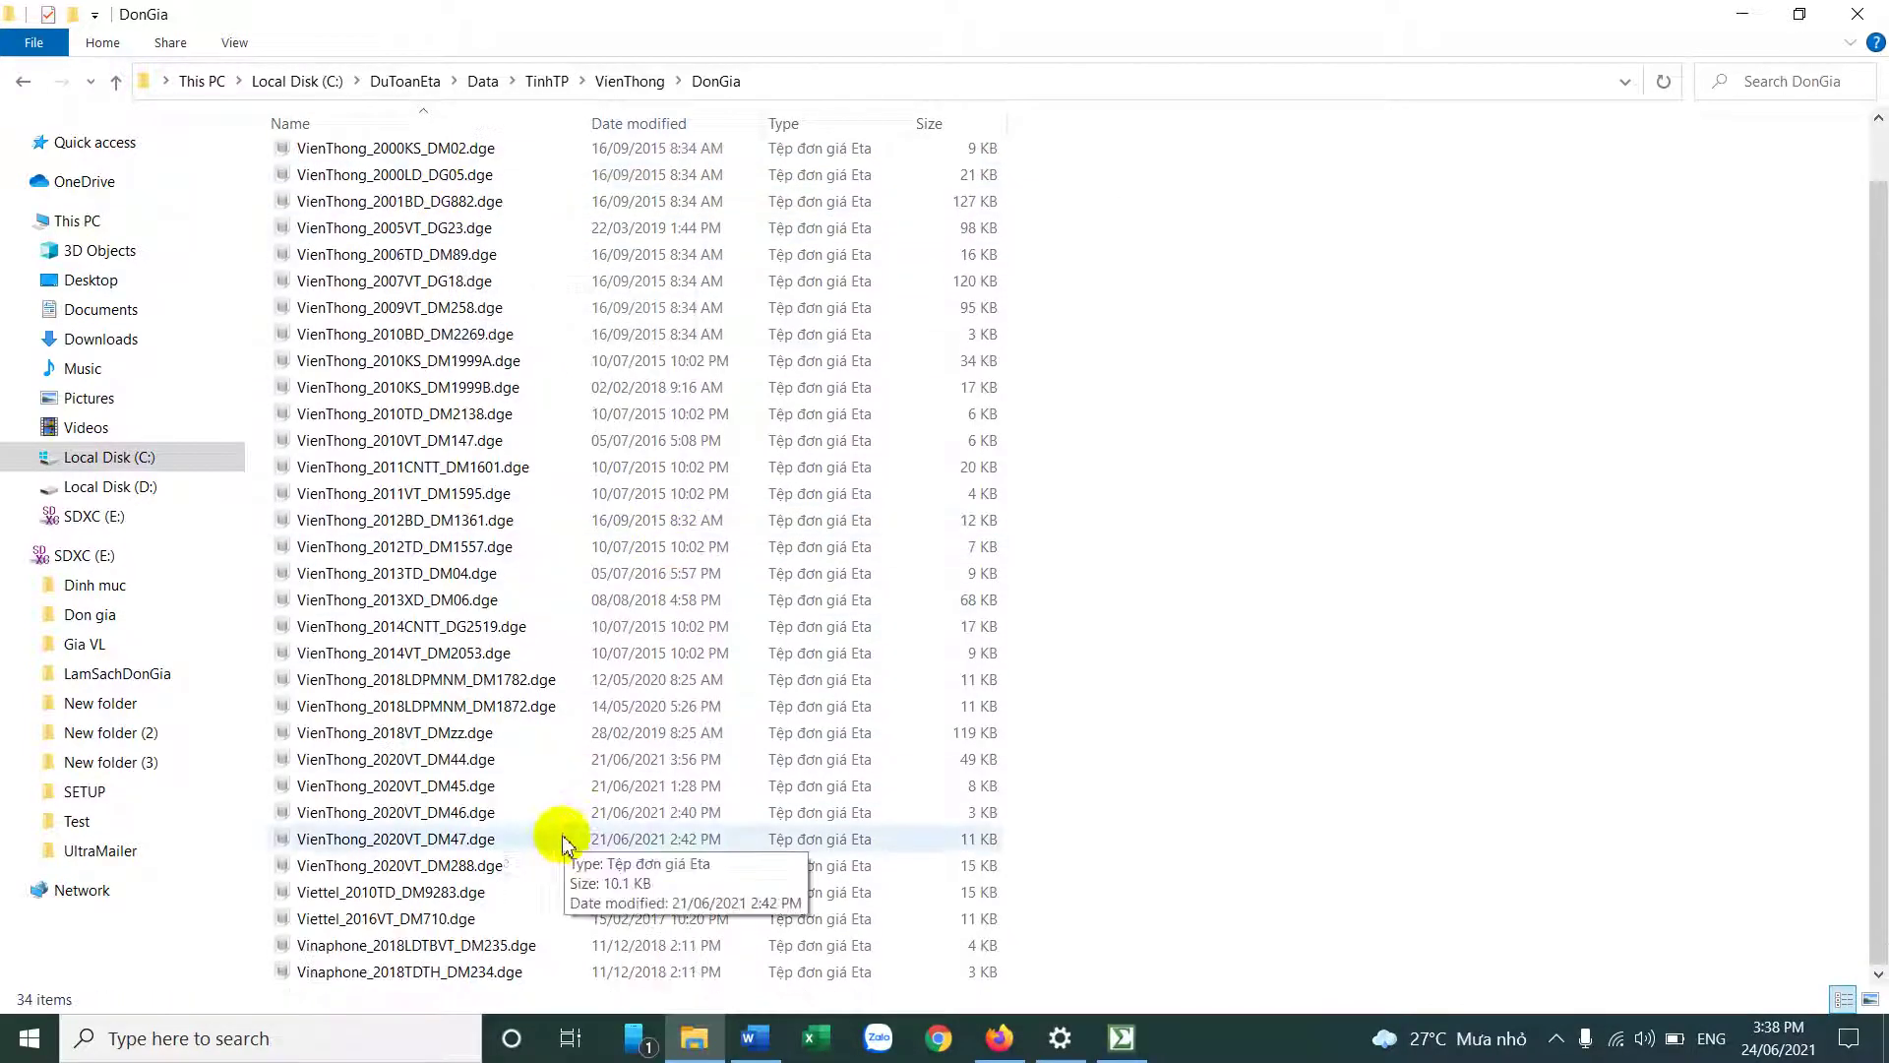
{"action": "left_click", "coordinate": [448, 763]}
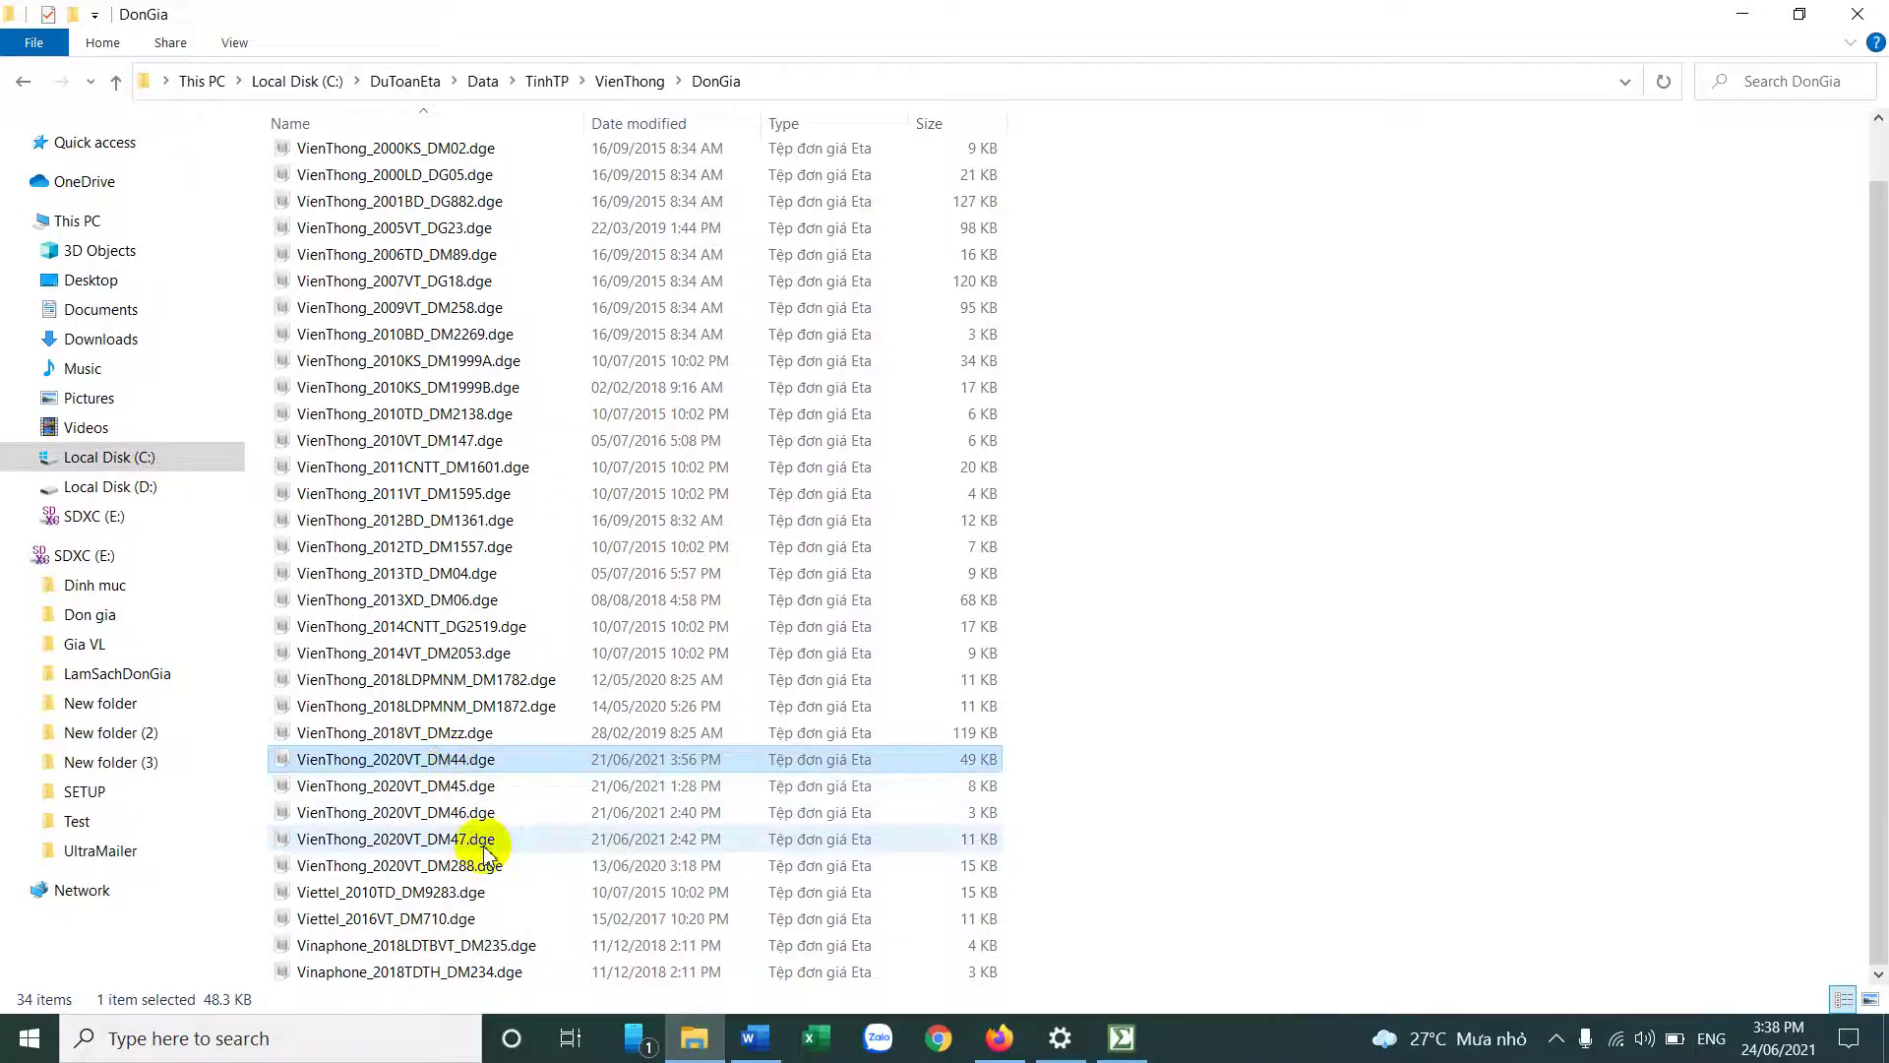
{"action": "left_click", "coordinate": [483, 845], "text": "shift"}
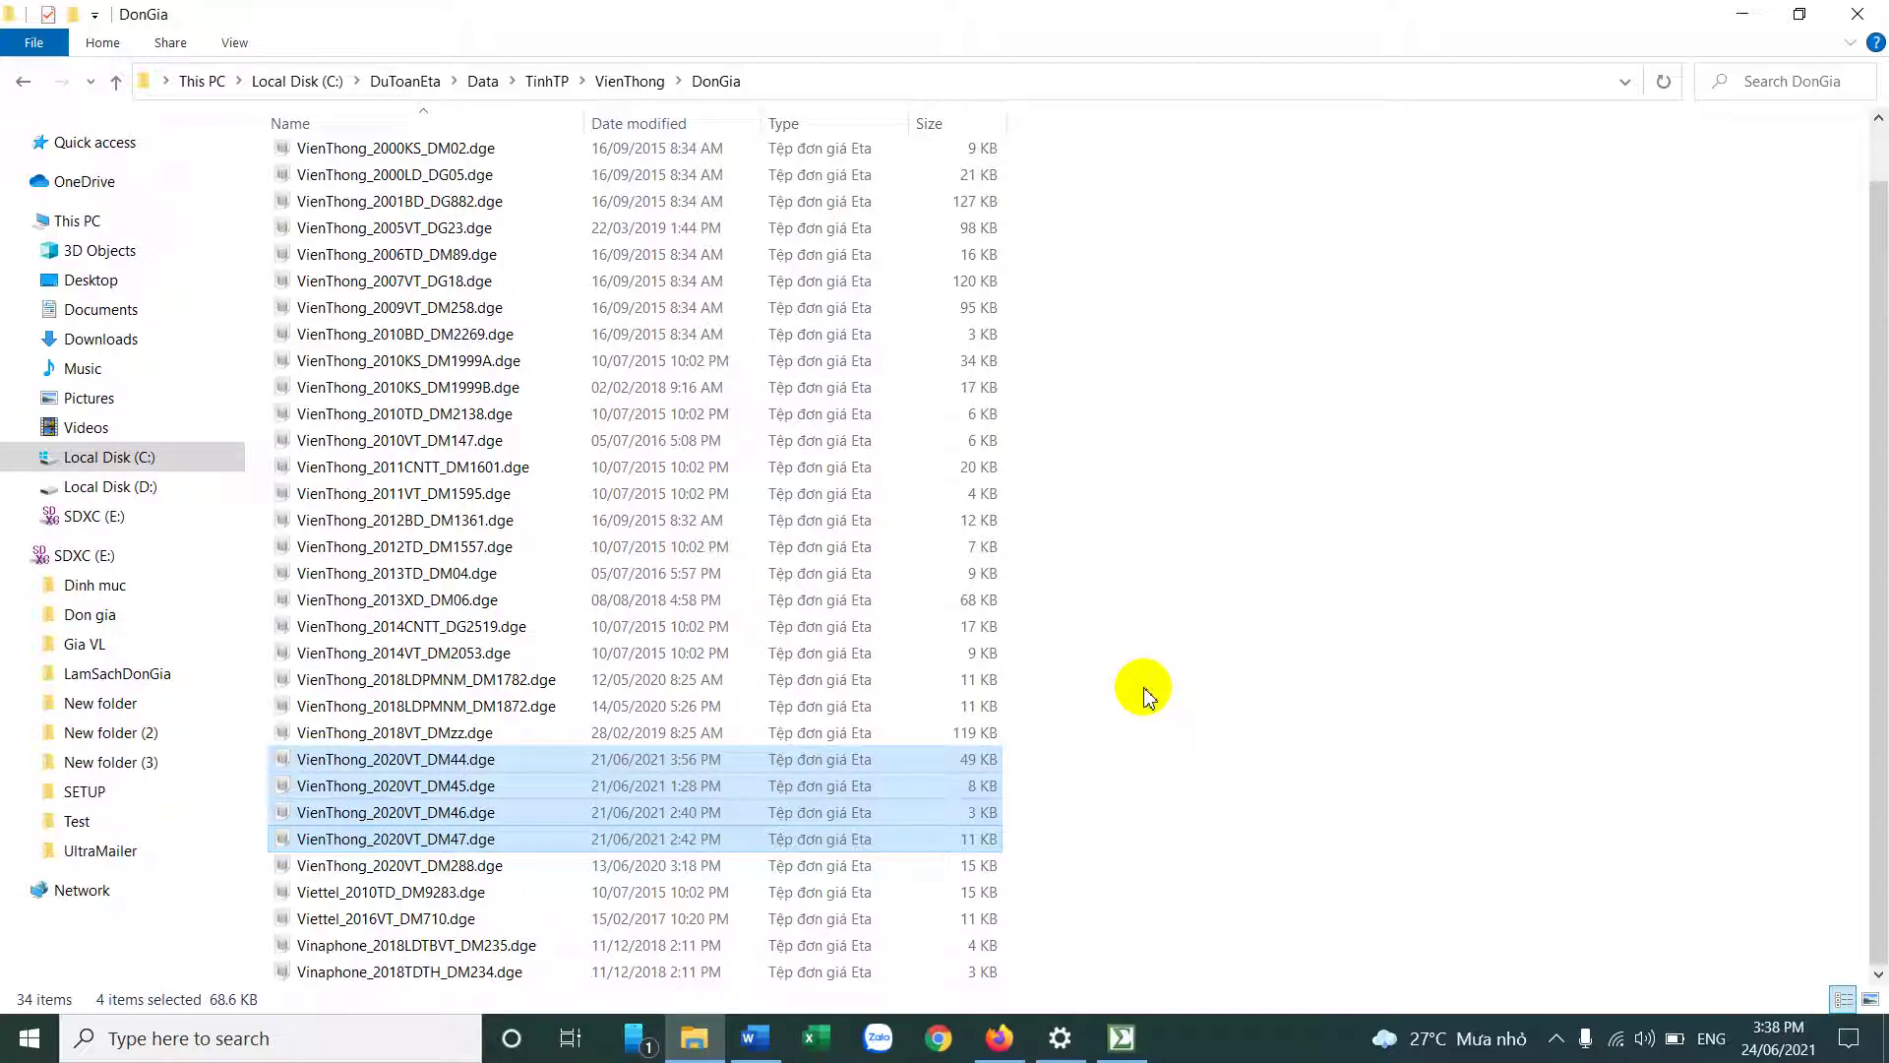
{"action": "right_click", "coordinate": [462, 753]}
{"action": "left_click", "coordinate": [602, 601]}
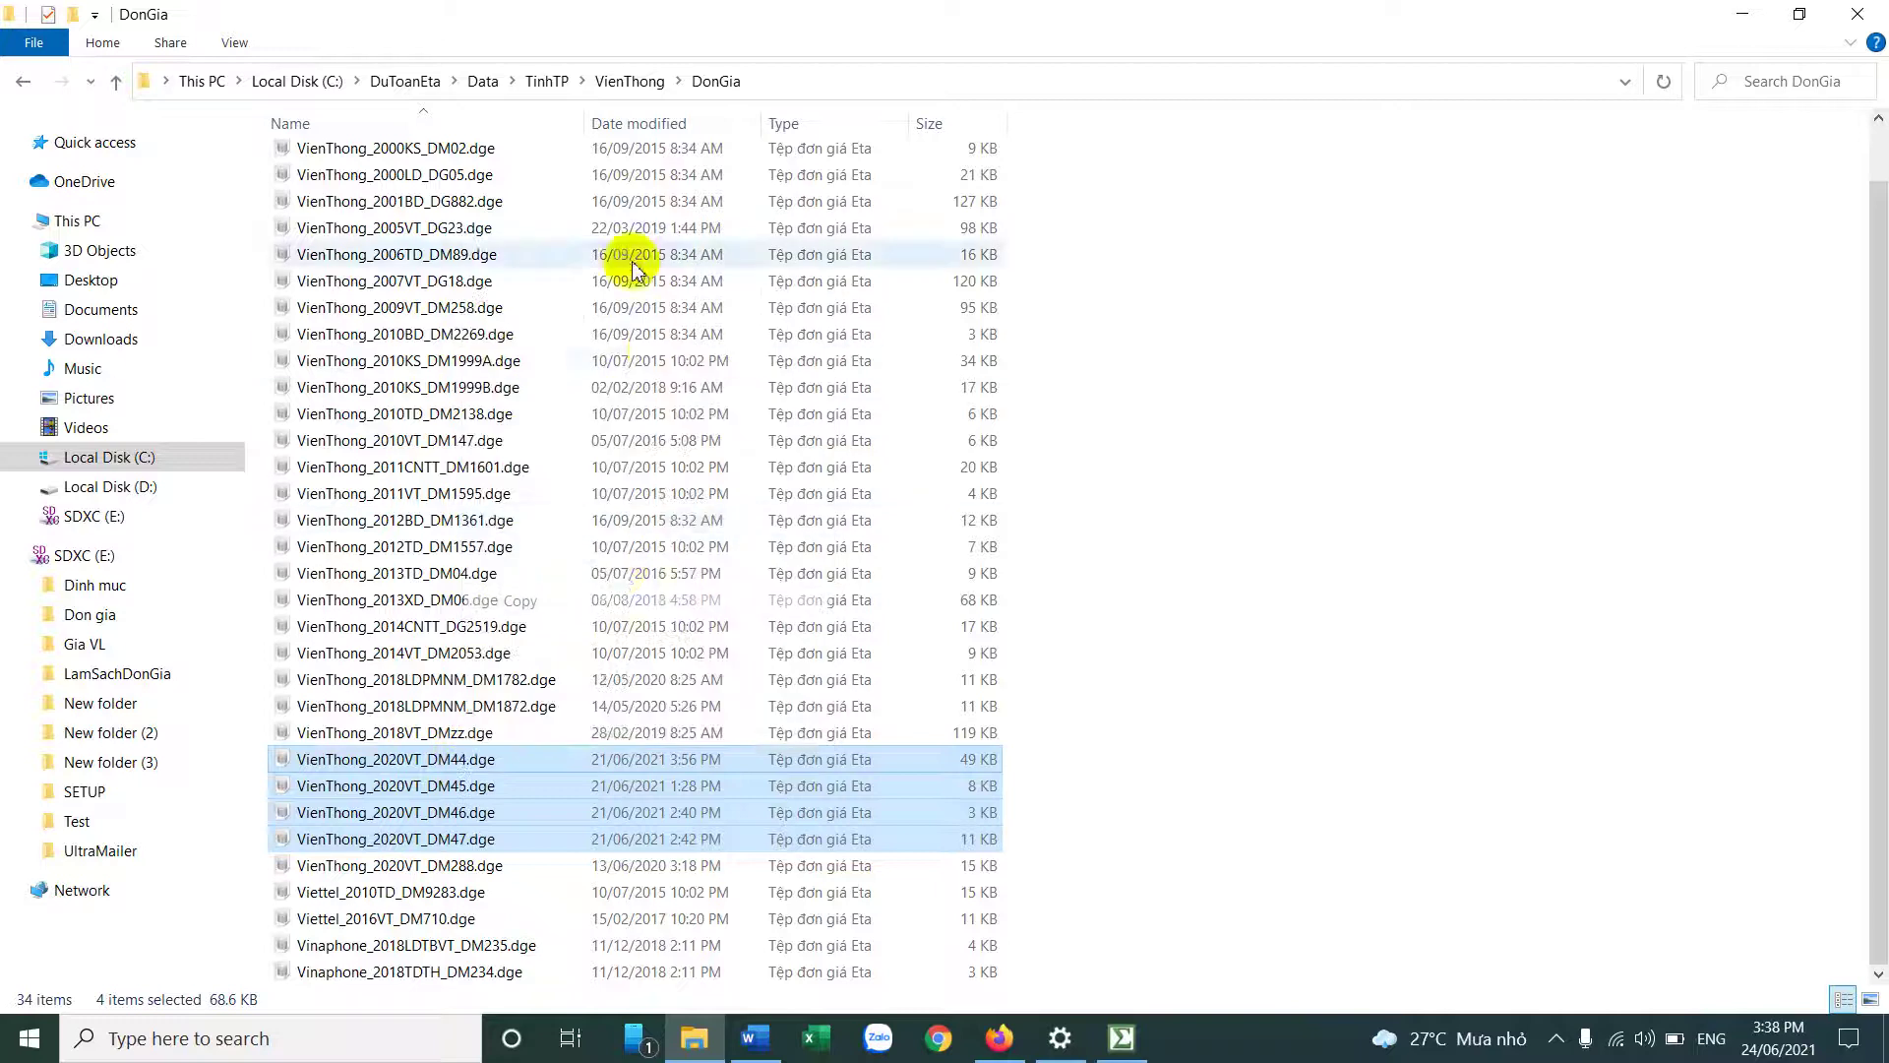
Step: Paste the four copied telecom norm files into the CaoBang\DonGia folder and return to Dự toán Eta
{"action": "left_click", "coordinate": [561, 80]}
{"action": "double_click", "coordinate": [345, 160]}
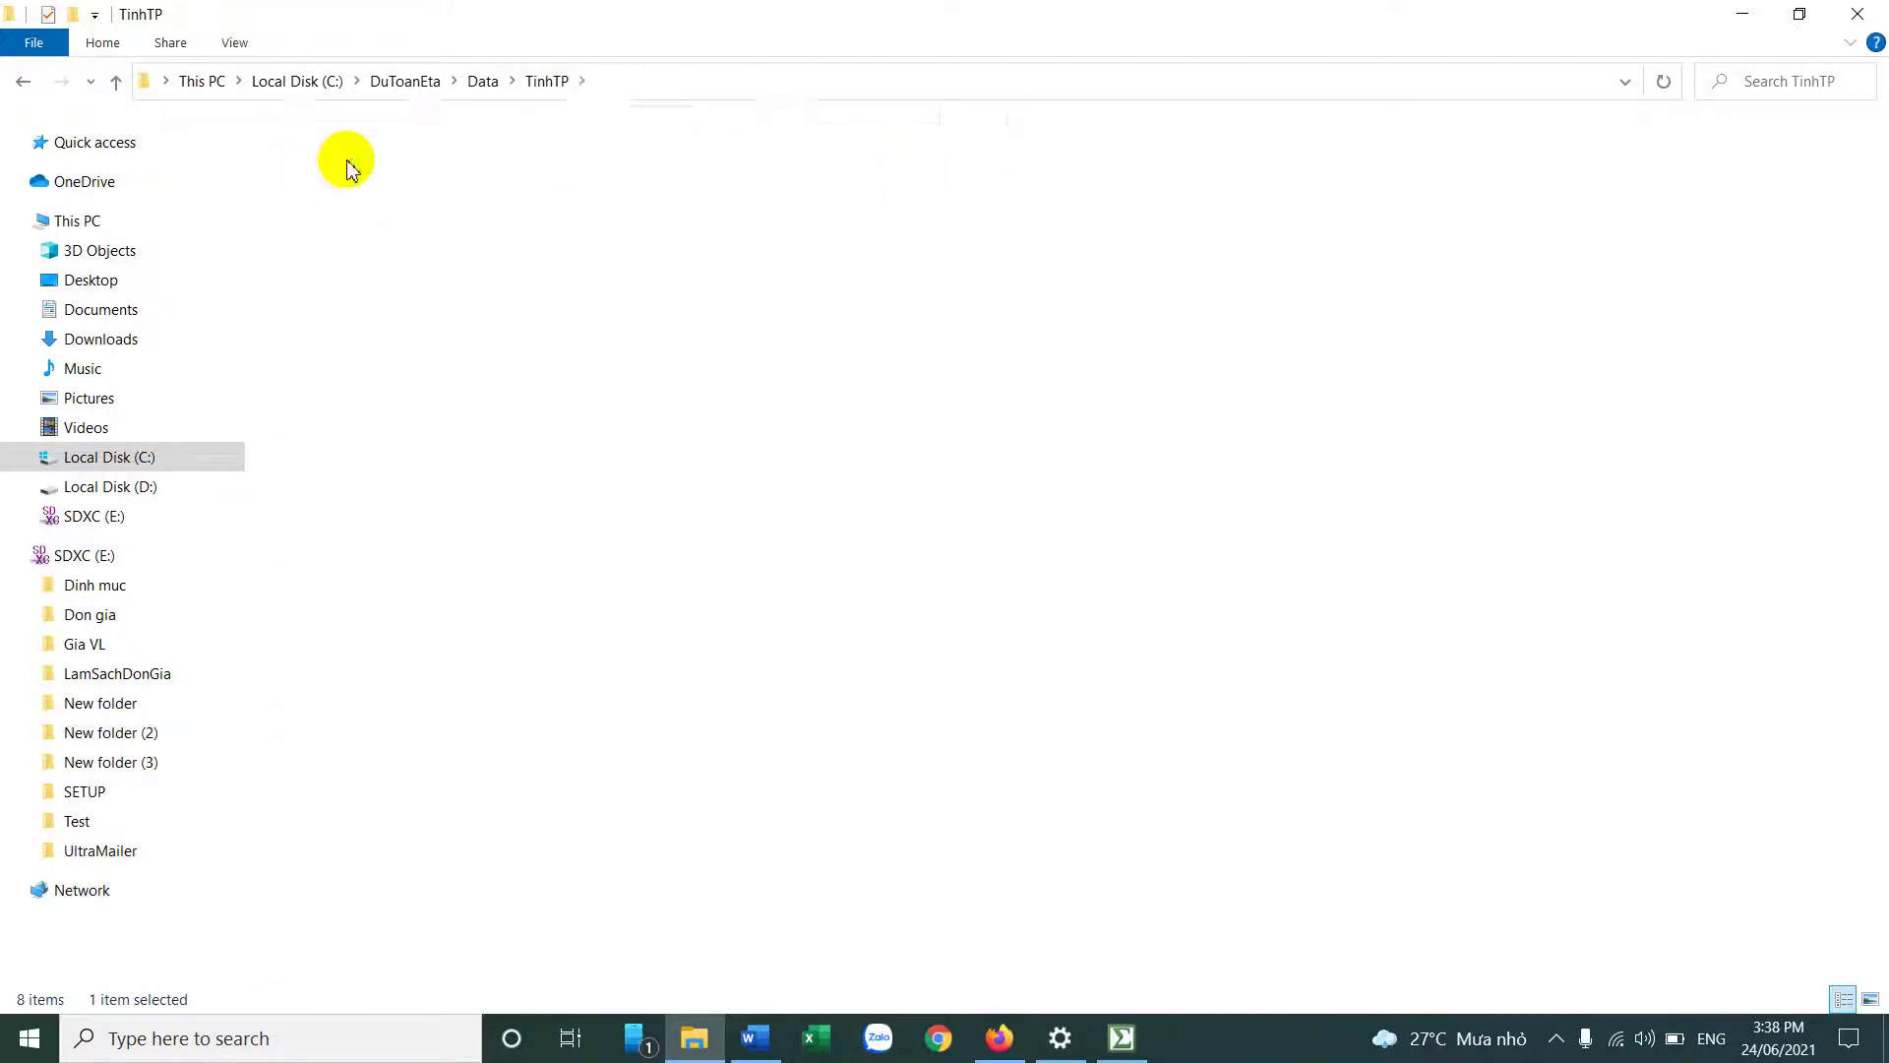
{"action": "double_click", "coordinate": [359, 162]}
{"action": "right_click", "coordinate": [1221, 358]}
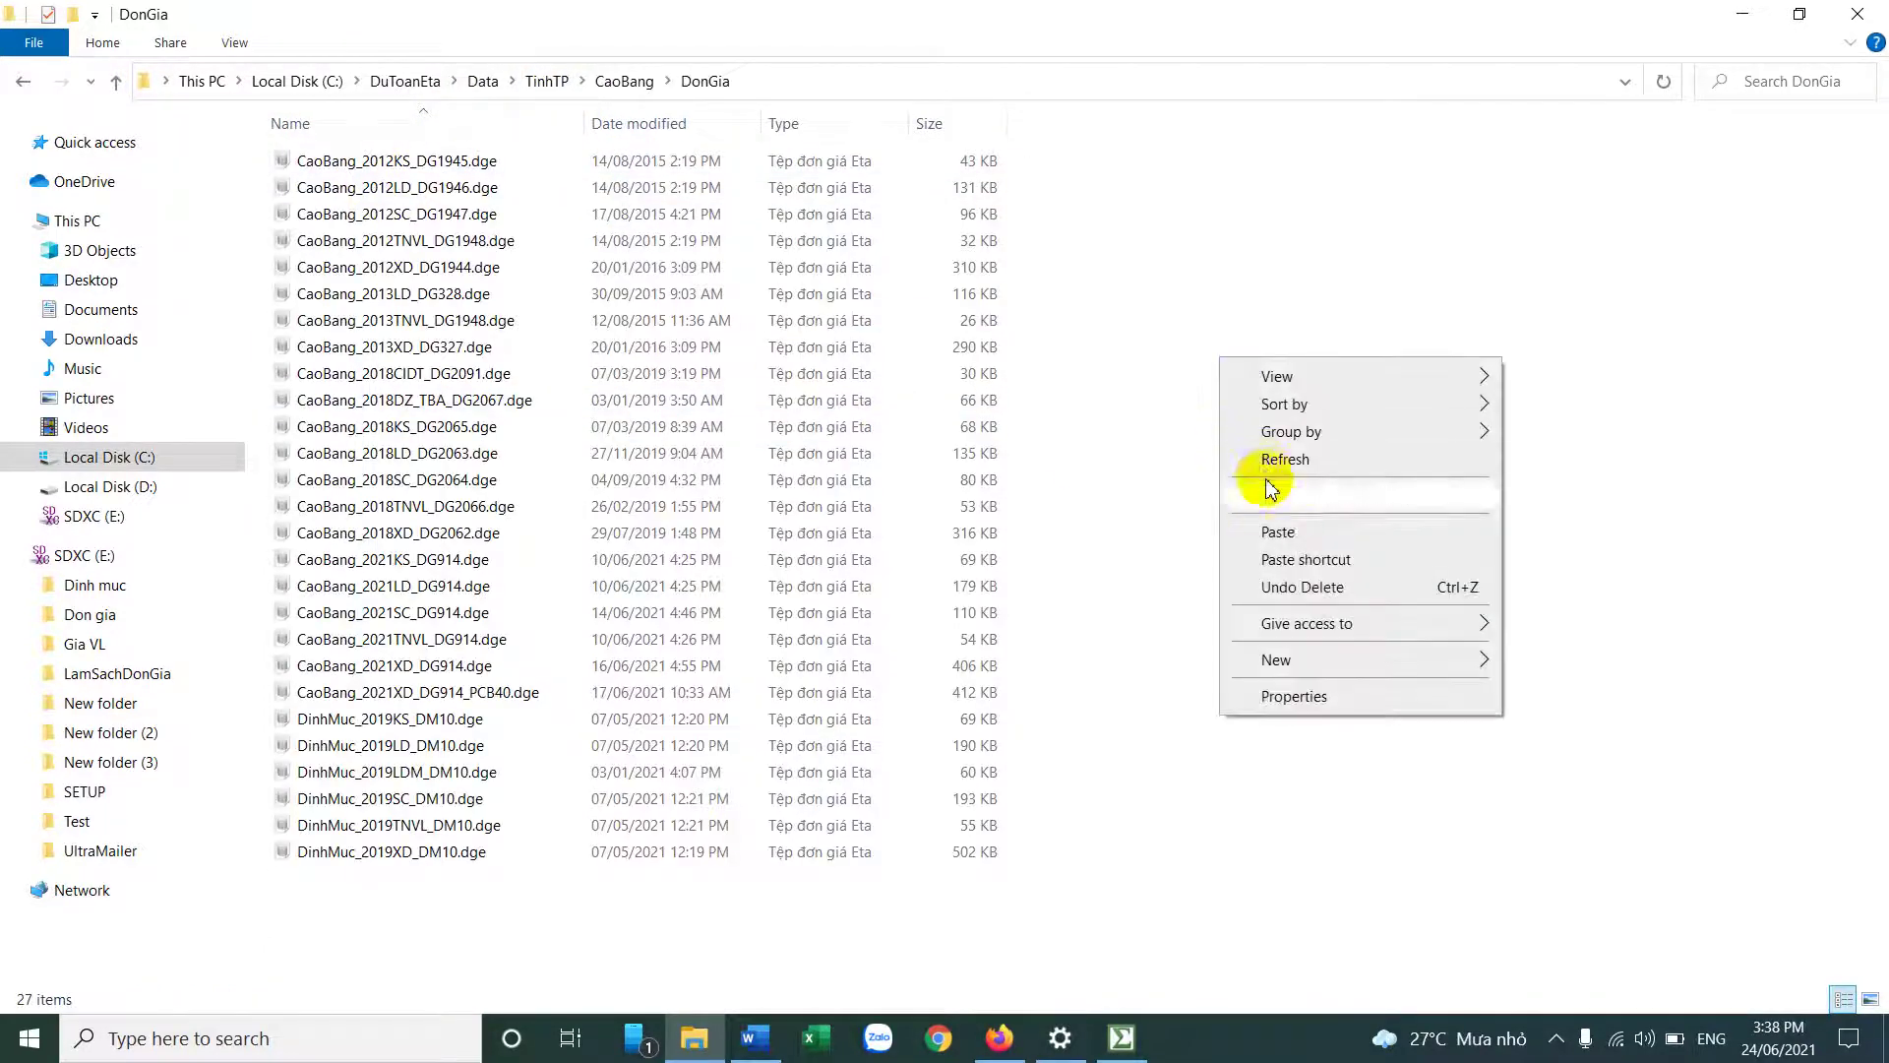
{"action": "left_click", "coordinate": [1279, 532]}
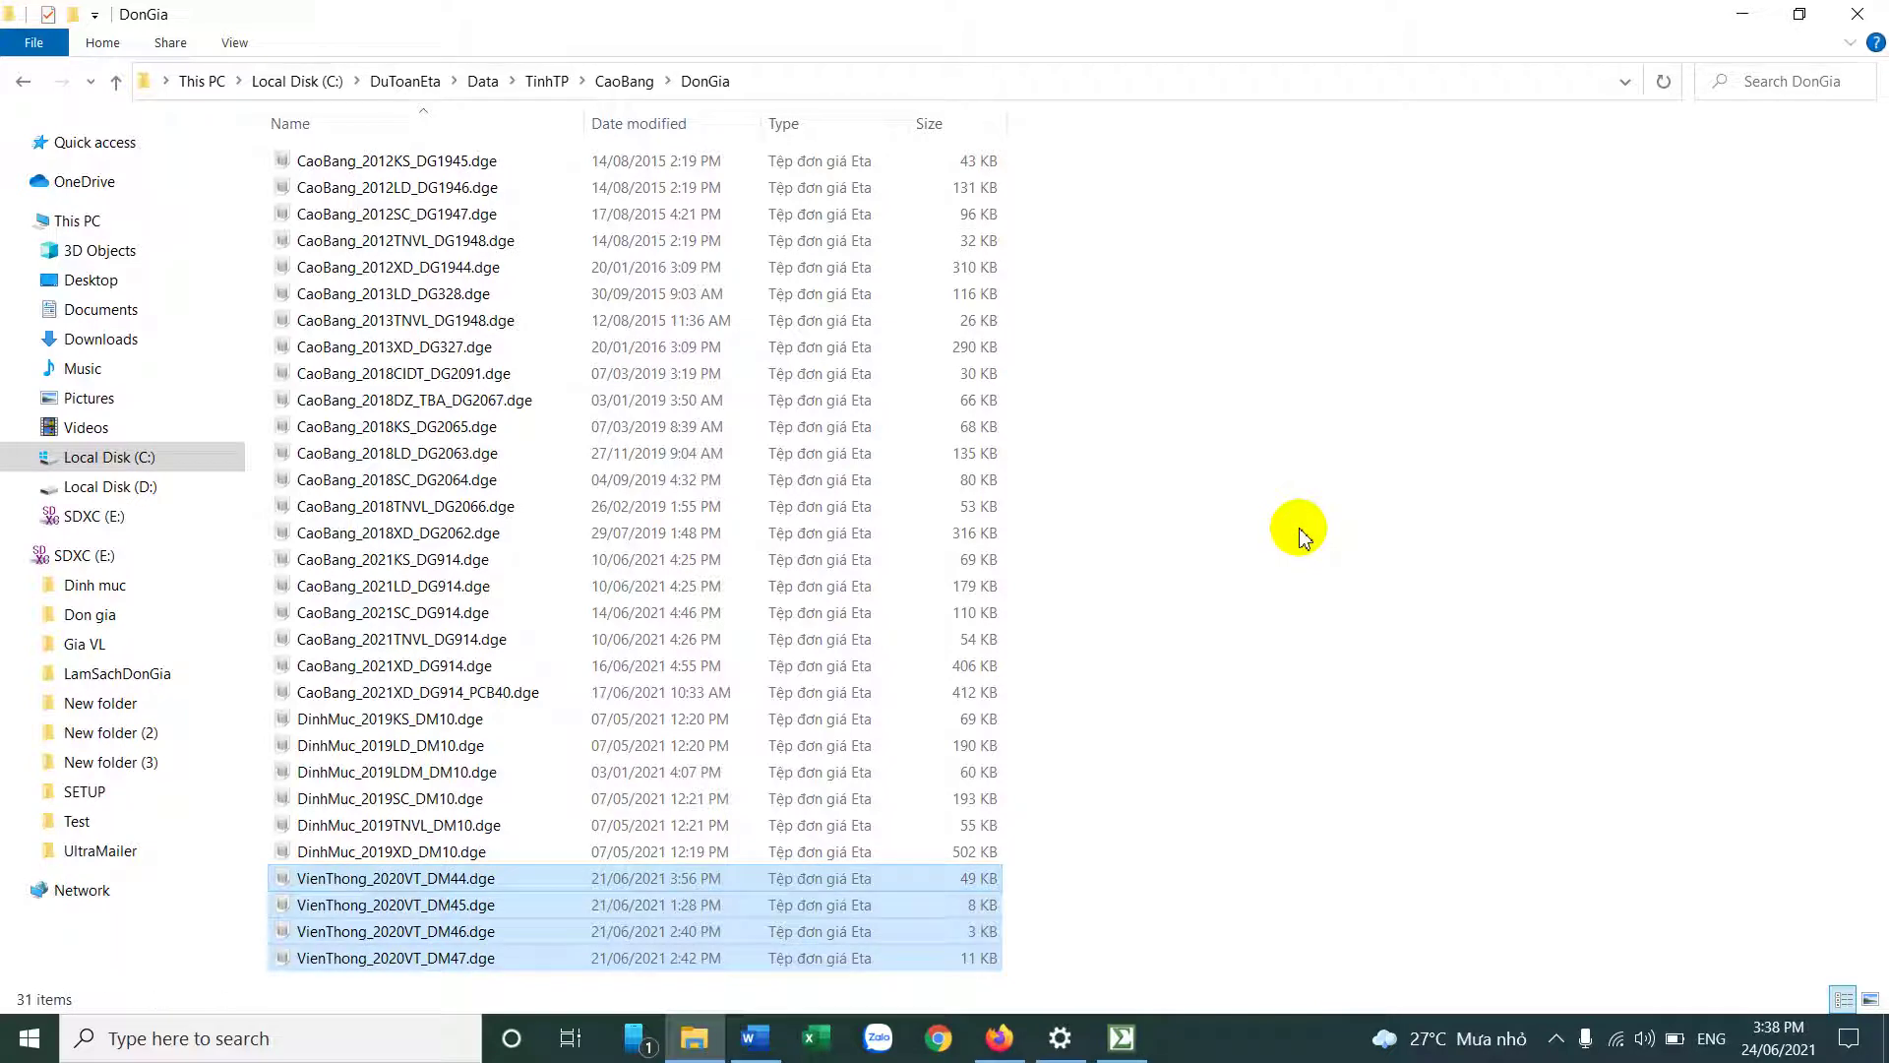
{"action": "left_click", "coordinate": [1744, 11]}
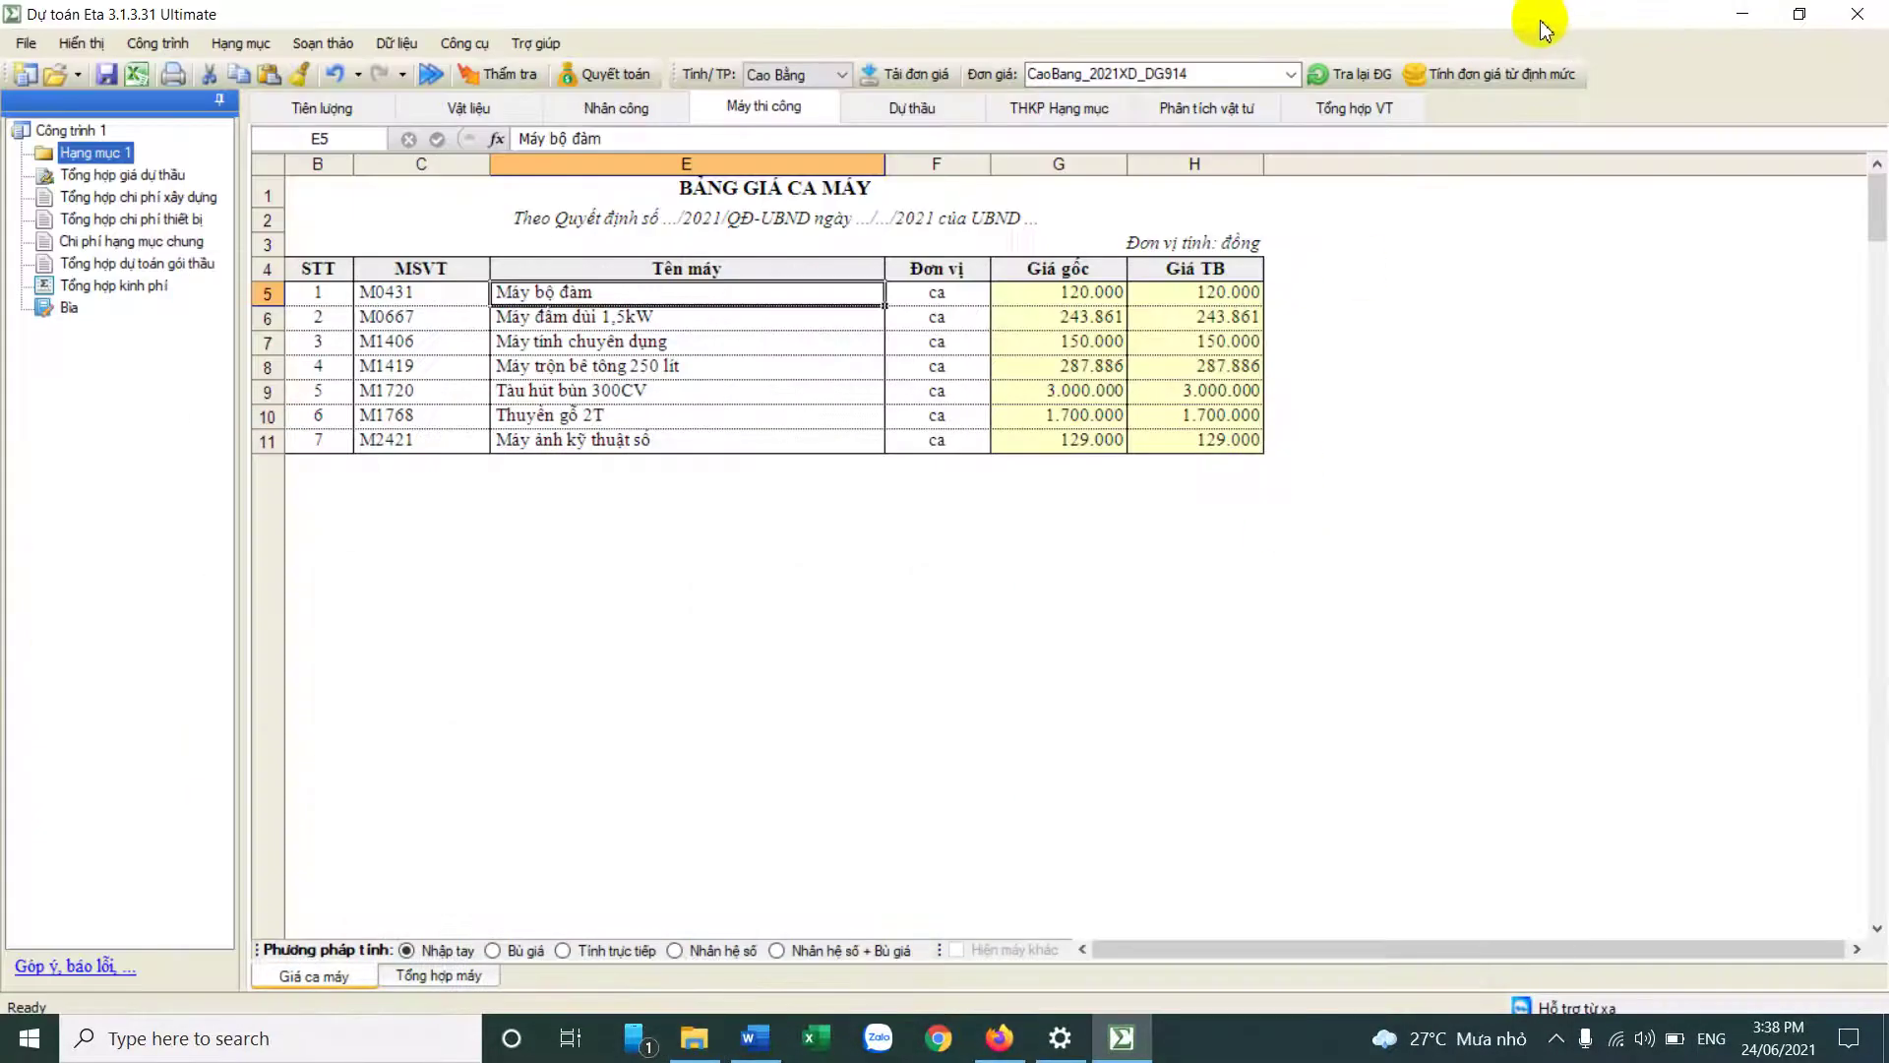
Step: Switch the province to Công ích and use the unit price set DinhMuc_2014TN_DM591
{"action": "left_click", "coordinate": [770, 77]}
{"action": "left_click", "coordinate": [773, 113]}
{"action": "left_click", "coordinate": [628, 659]}
{"action": "left_click", "coordinate": [1131, 831]}
Step: Switch the province to Viễn thông and use the unit price set VienThong_2011VT_DM1595
{"action": "left_click", "coordinate": [821, 73]}
{"action": "left_click", "coordinate": [782, 159]}
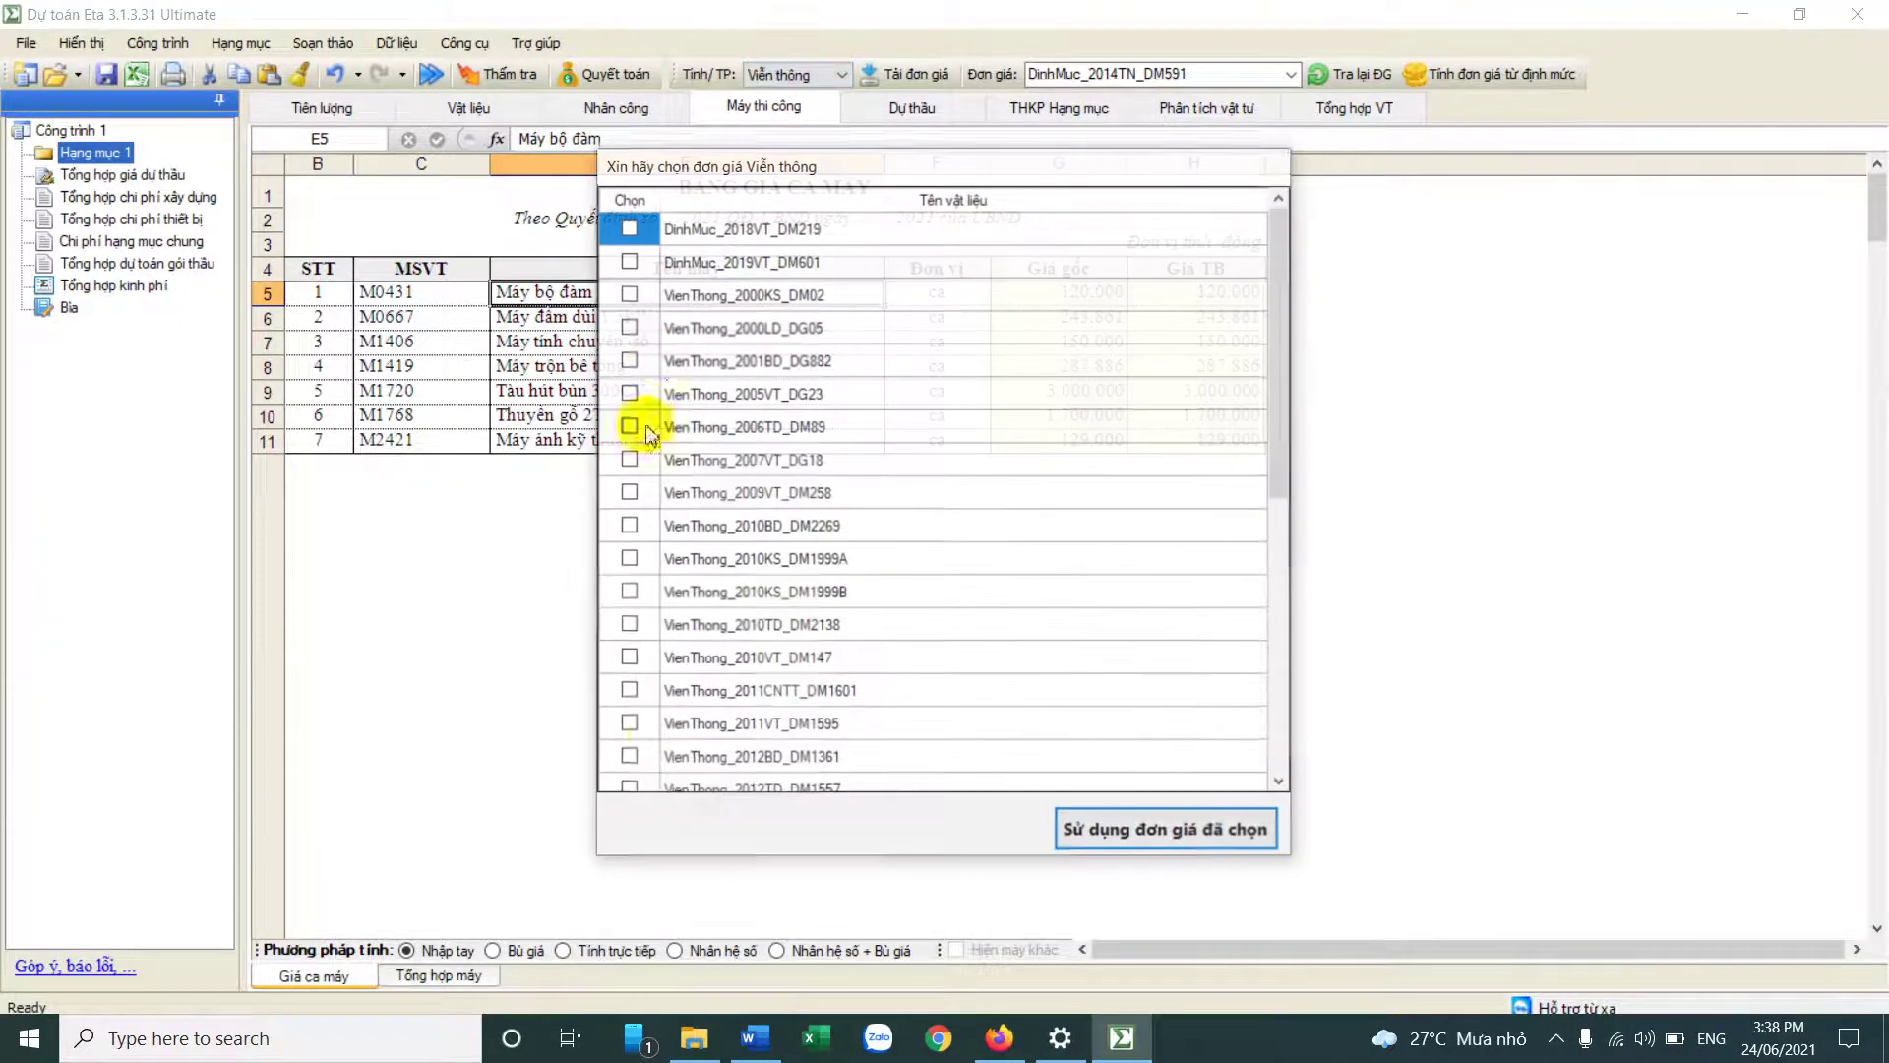
{"action": "left_click", "coordinate": [628, 725]}
{"action": "left_click", "coordinate": [1109, 835]}
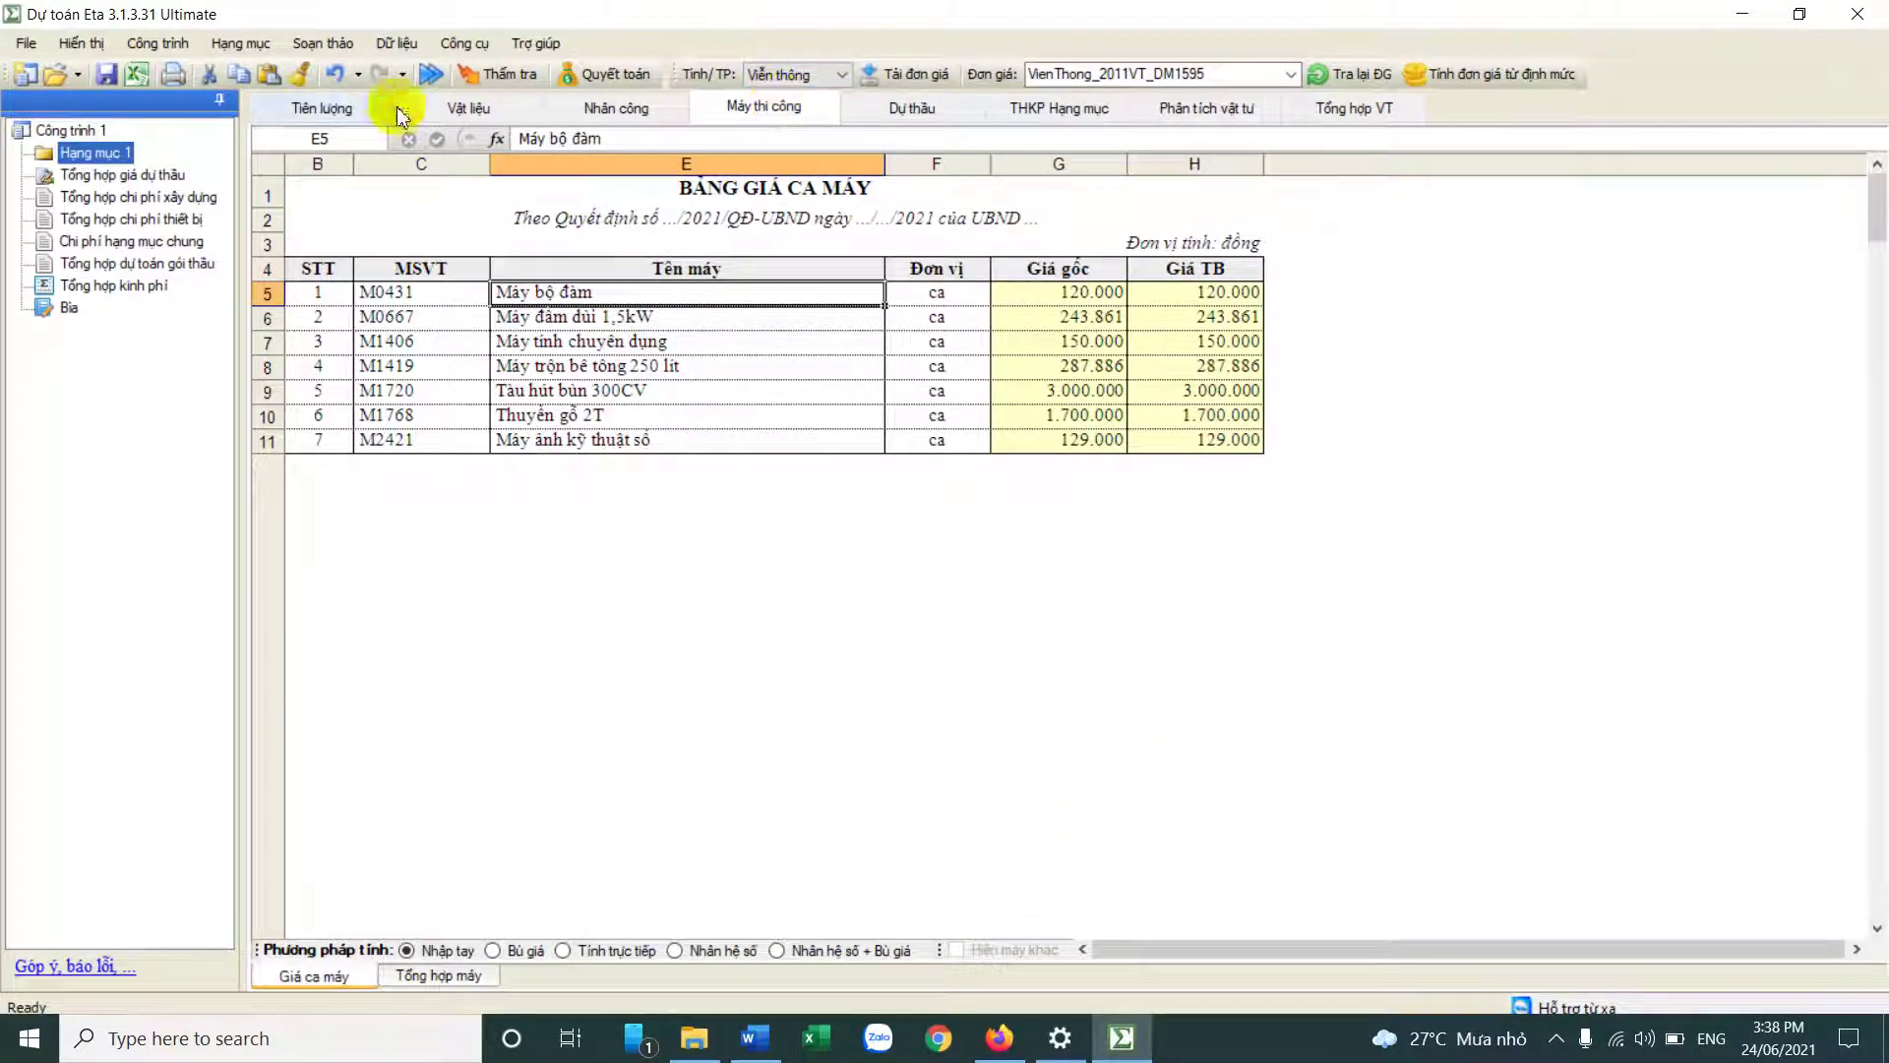
Step: Examine the telecom and concrete work items in the bill of quantities
{"action": "left_click", "coordinate": [320, 107]}
{"action": "left_click_drag", "start_coordinate": [519, 523], "coordinate": [1430, 536]}
{"action": "left_click_drag", "start_coordinate": [492, 360], "coordinate": [1408, 444]}
{"action": "left_click", "coordinate": [725, 389]}
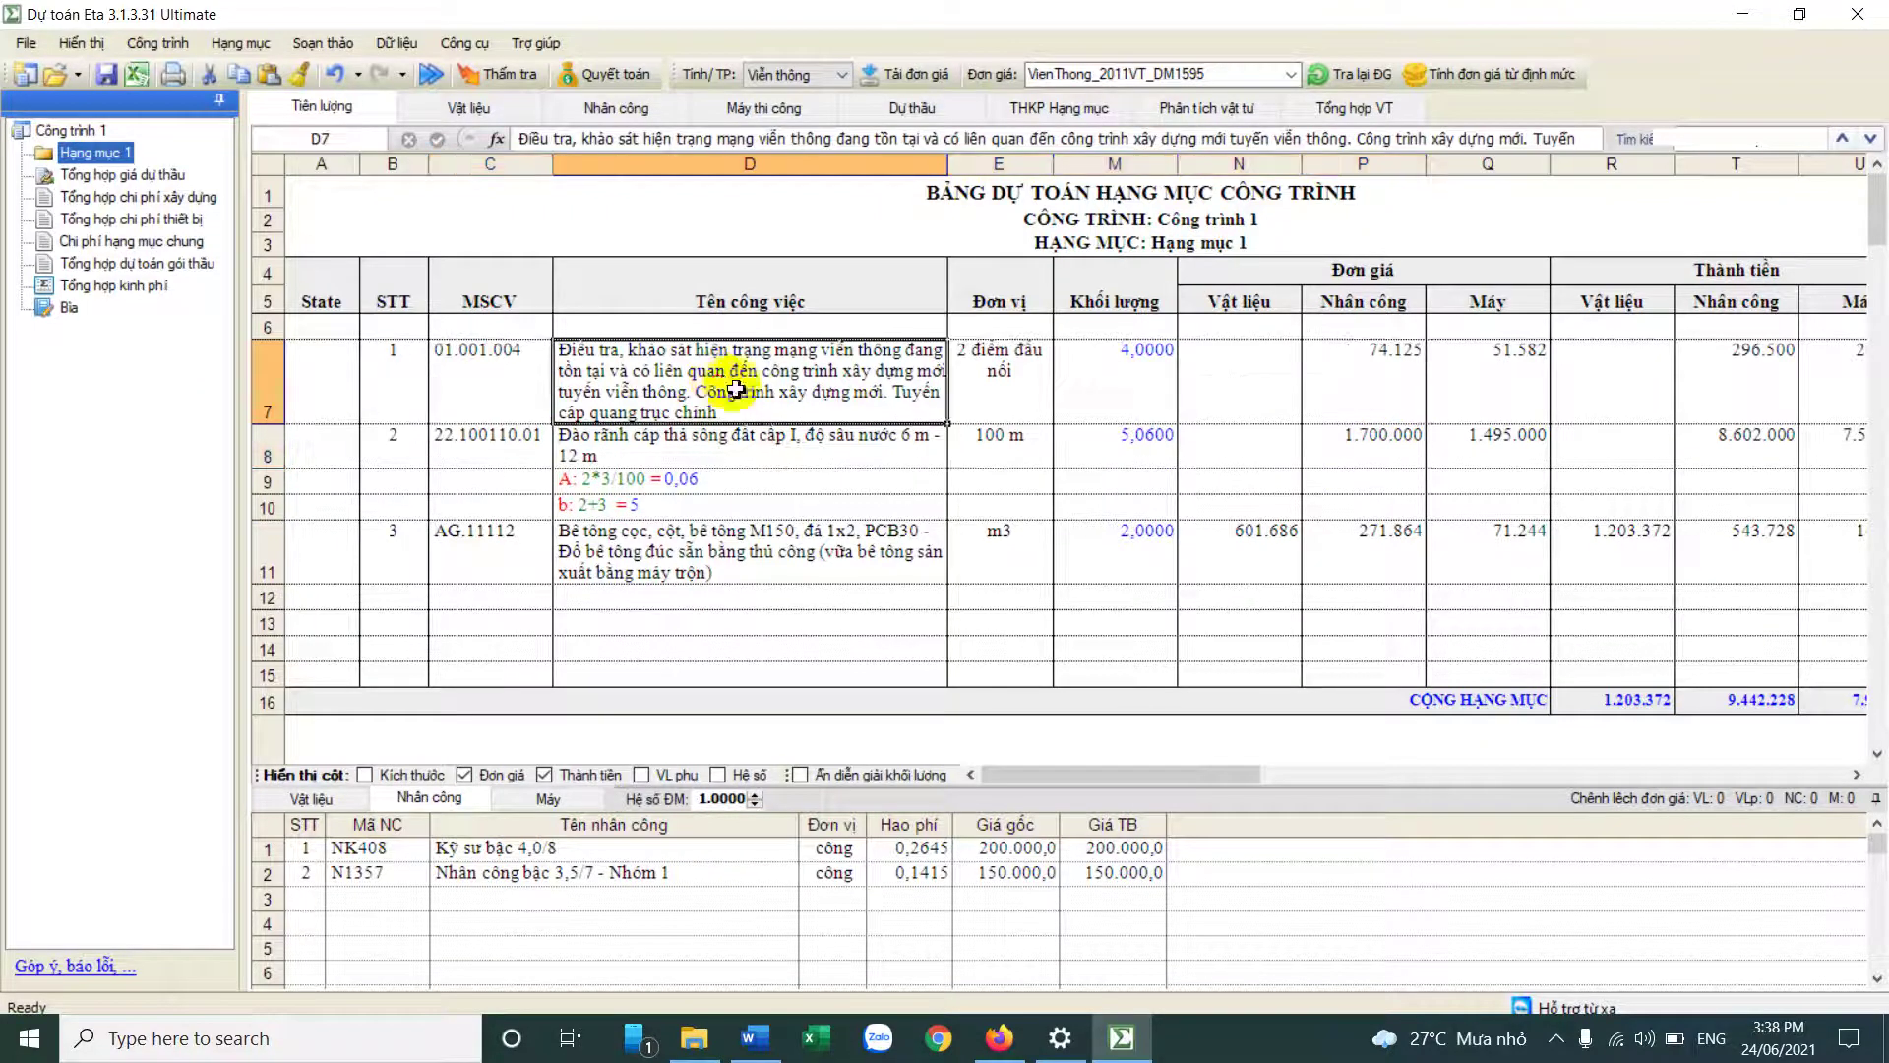
Step: Switch the province to Cao Bằng and tick CaoBang_2021XD_DG914 and the four VienThong_2020VT sets, DM44 through DM47
{"action": "left_click", "coordinate": [839, 77]}
{"action": "left_click", "coordinate": [825, 116]}
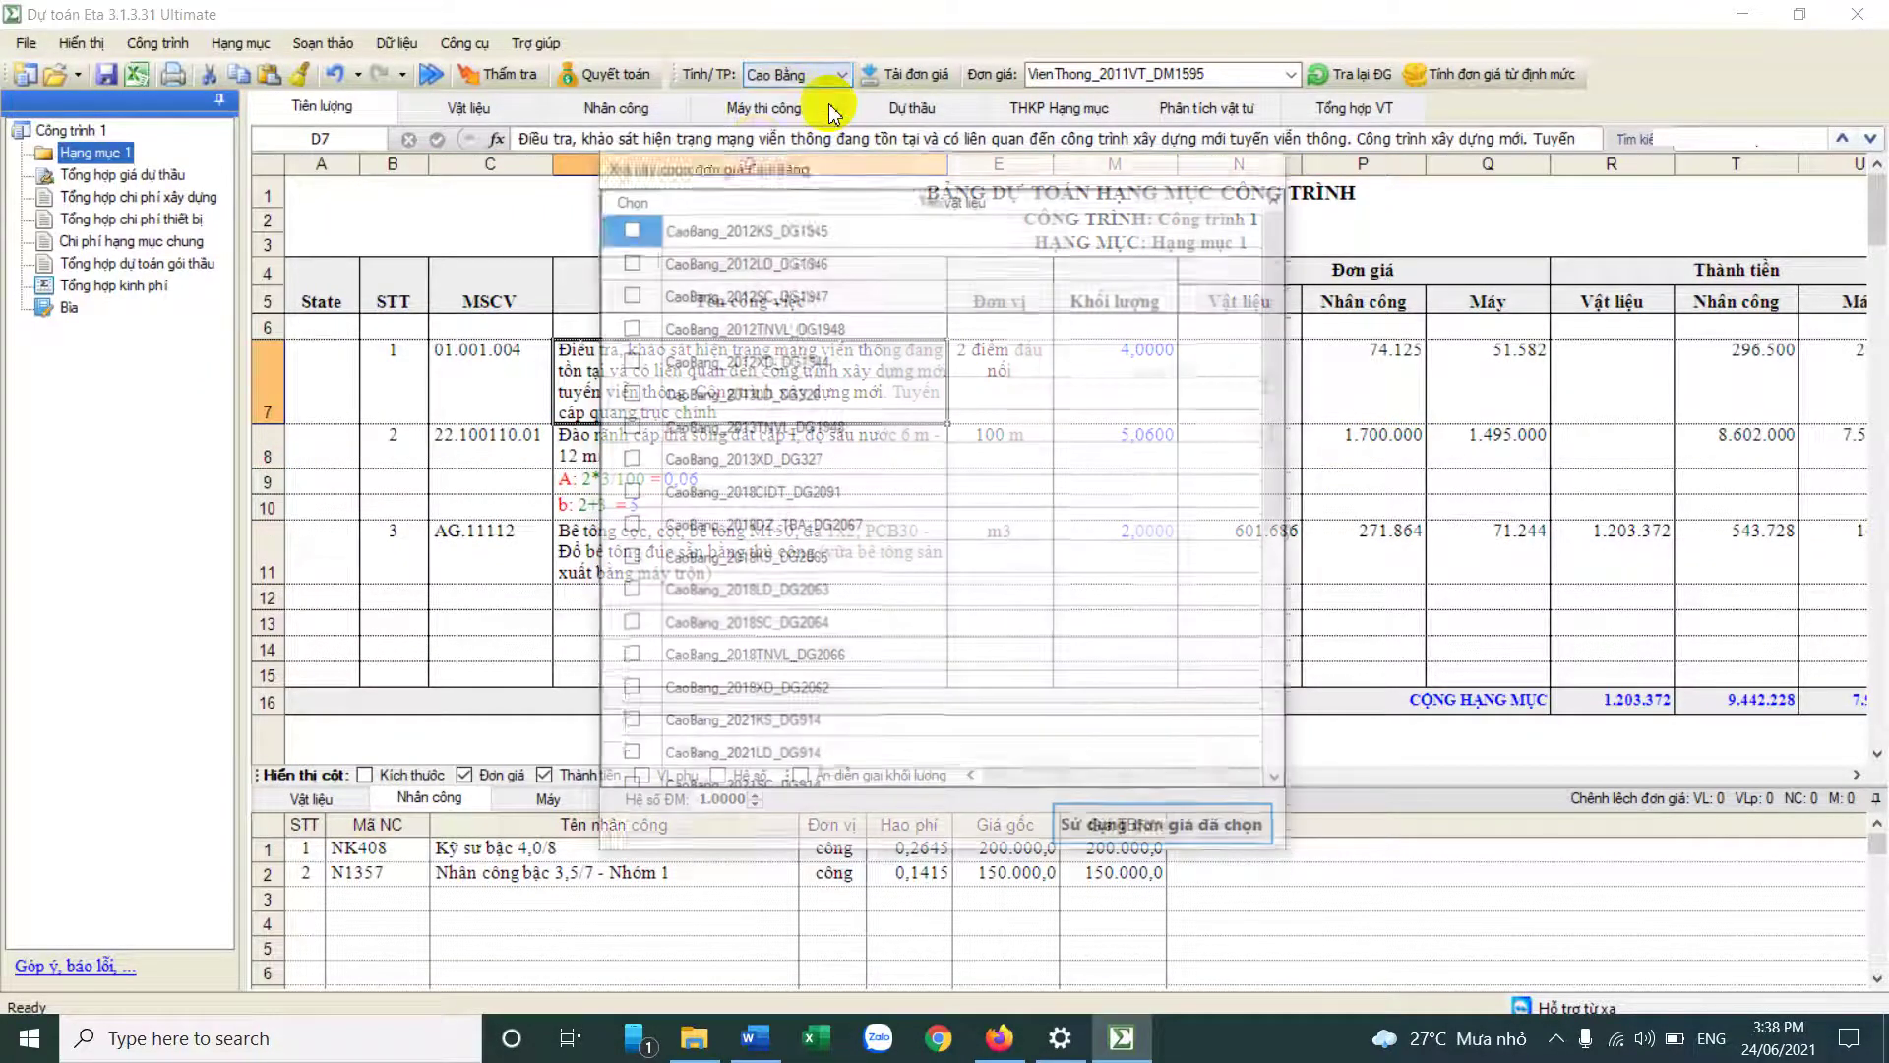
{"action": "scroll", "coordinate": [873, 590], "scroll_direction": "down", "scroll_amount": 3}
{"action": "scroll", "coordinate": [873, 561], "scroll_direction": "up", "scroll_amount": 3}
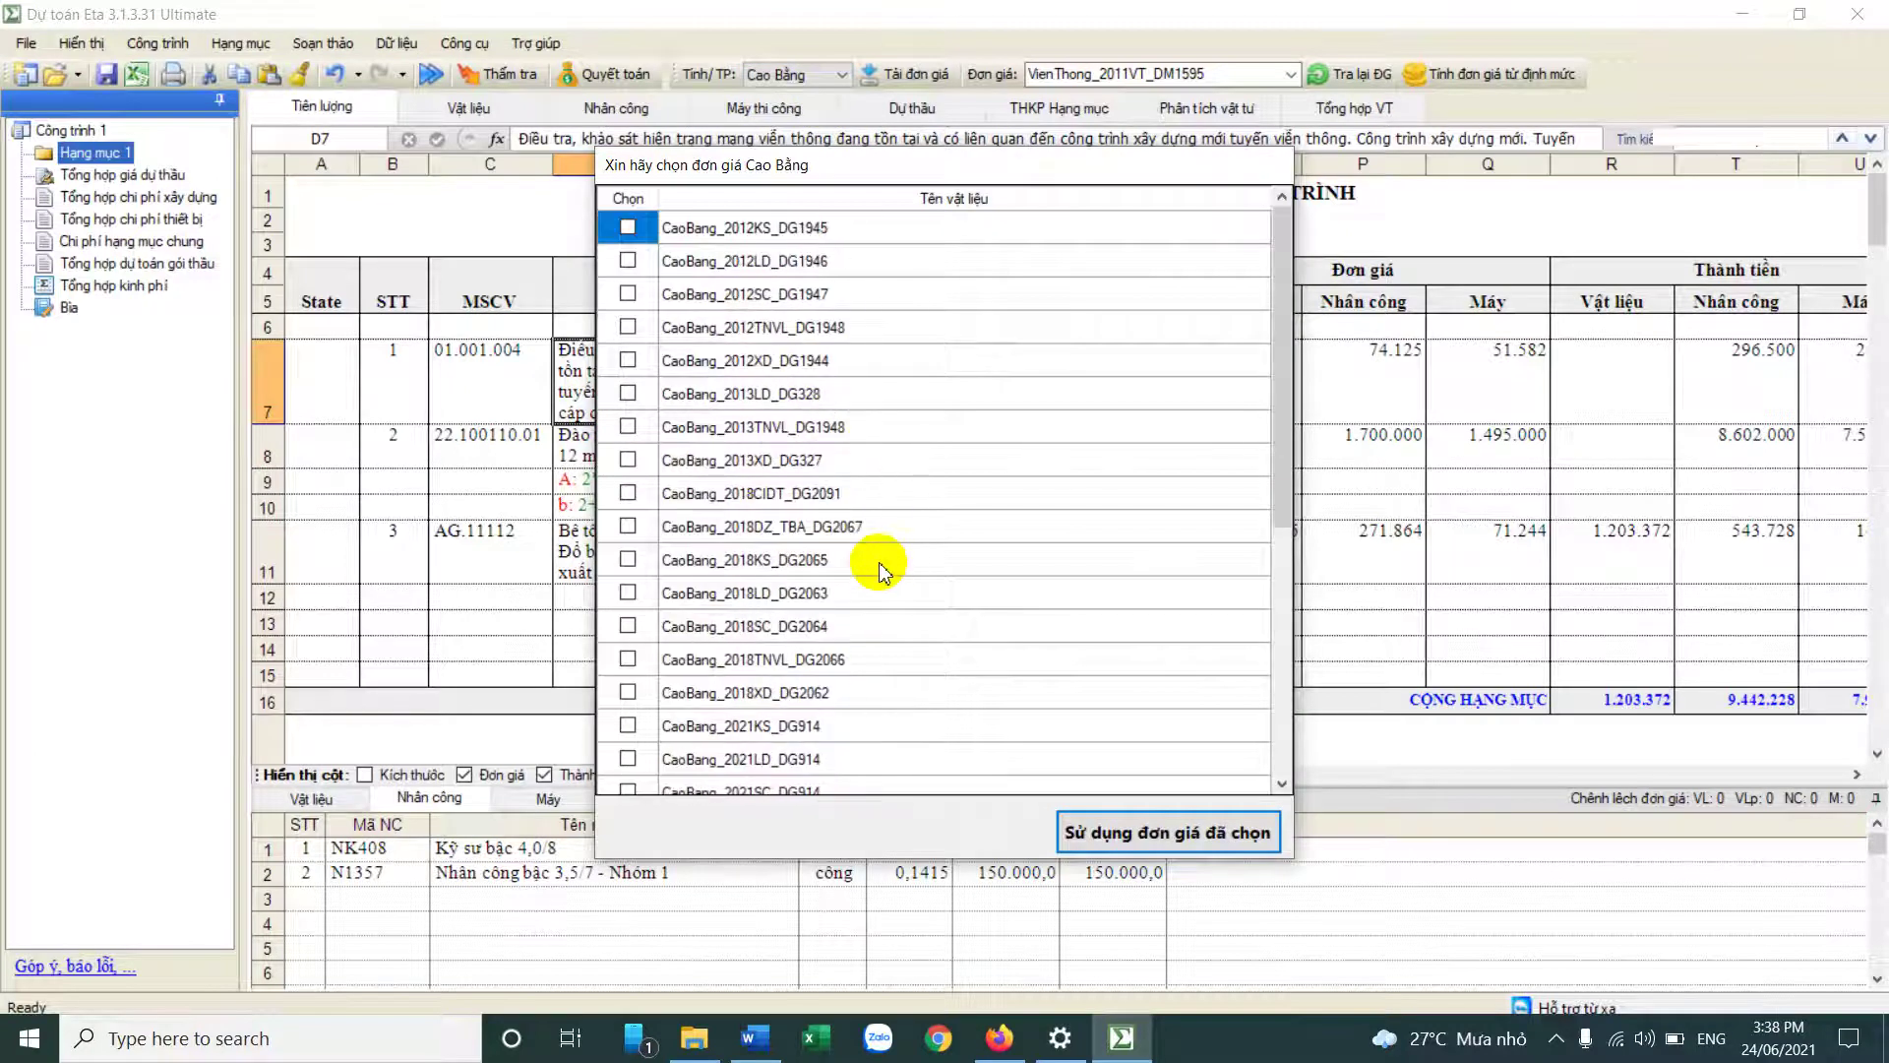
{"action": "scroll", "coordinate": [891, 606], "scroll_direction": "down", "scroll_amount": 5}
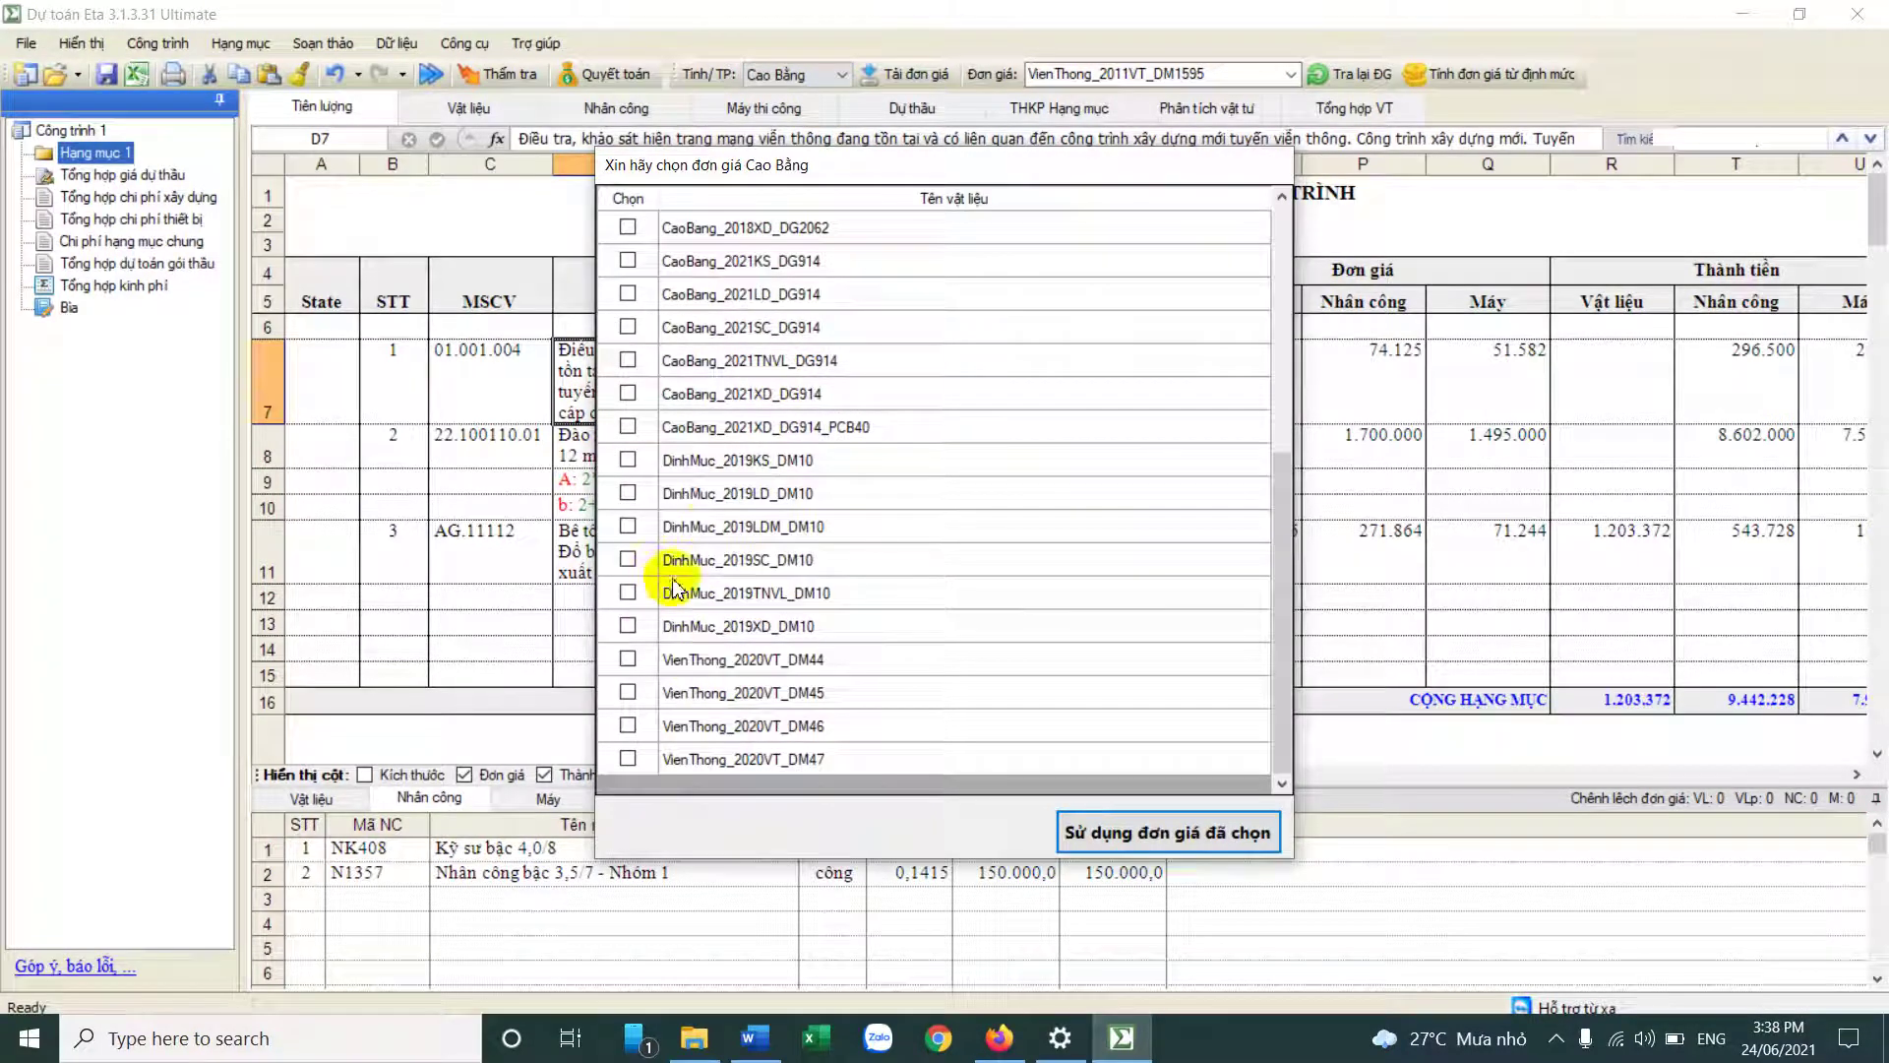
{"action": "left_click", "coordinate": [630, 397]}
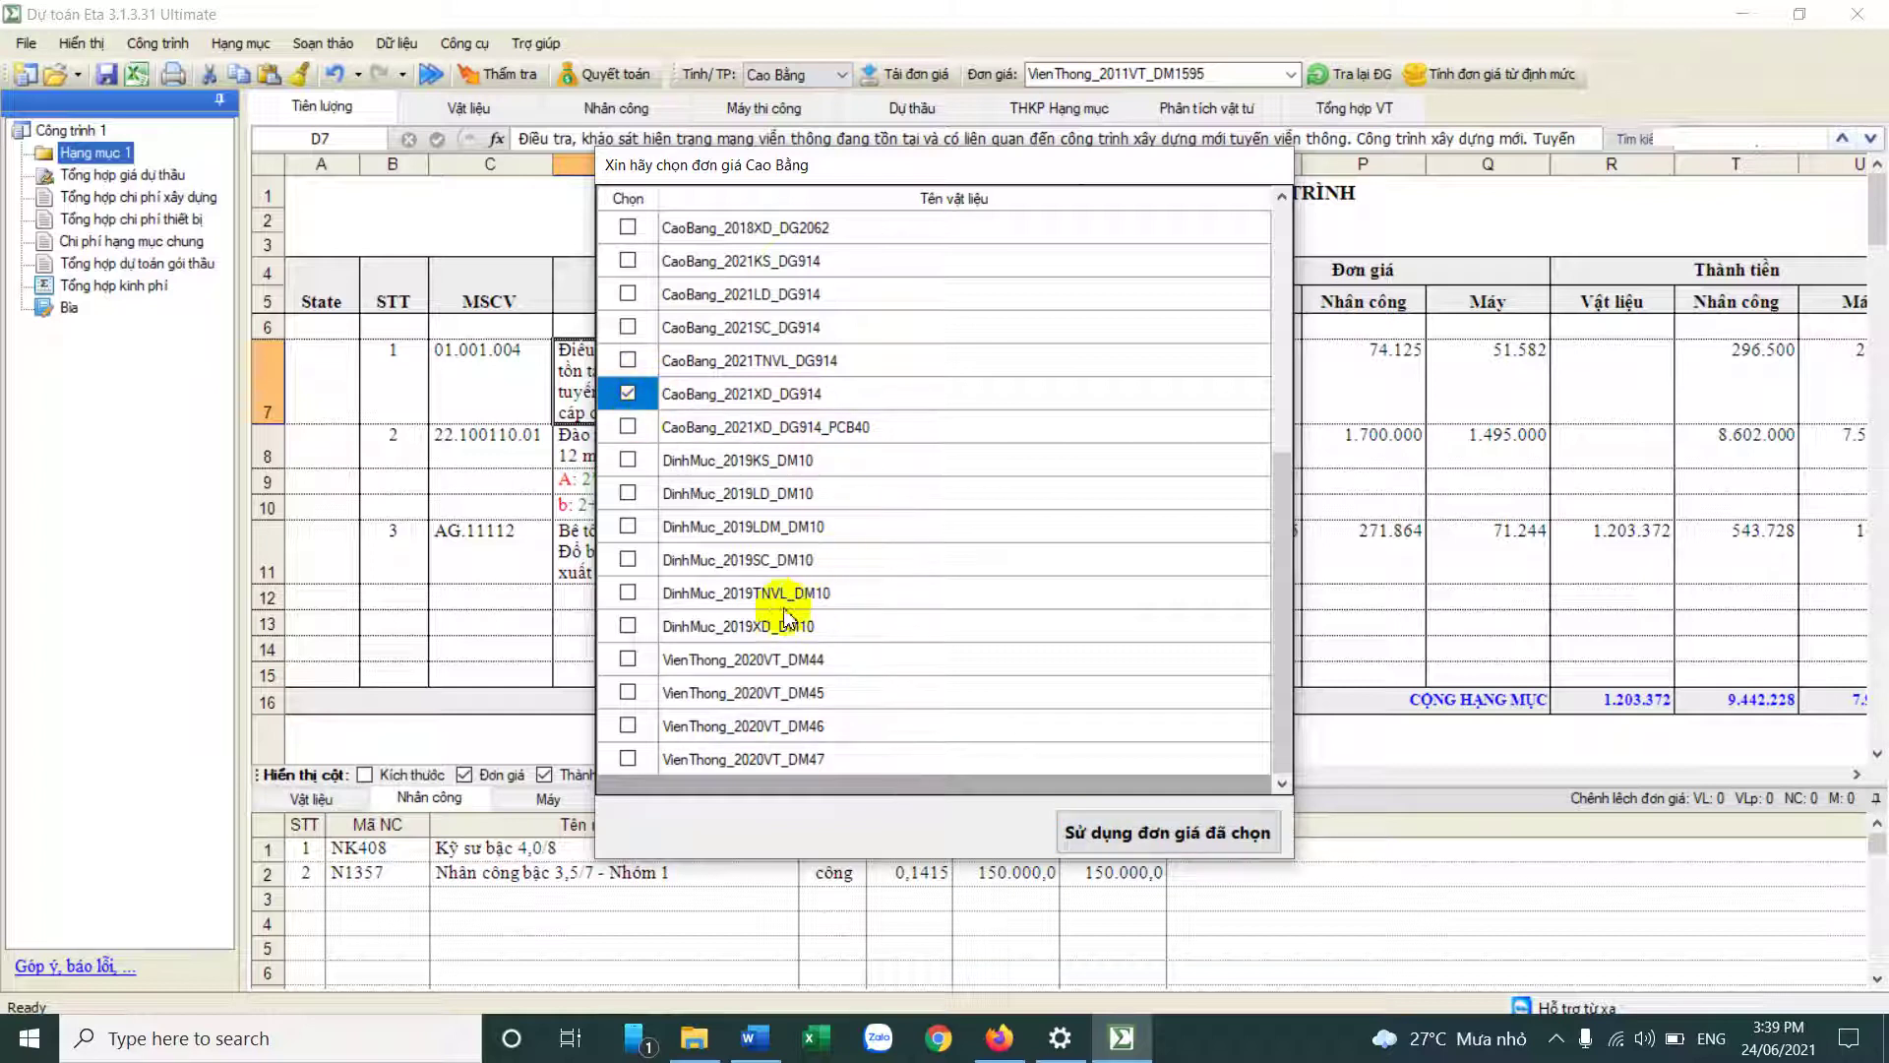
{"action": "left_click", "coordinate": [628, 657]}
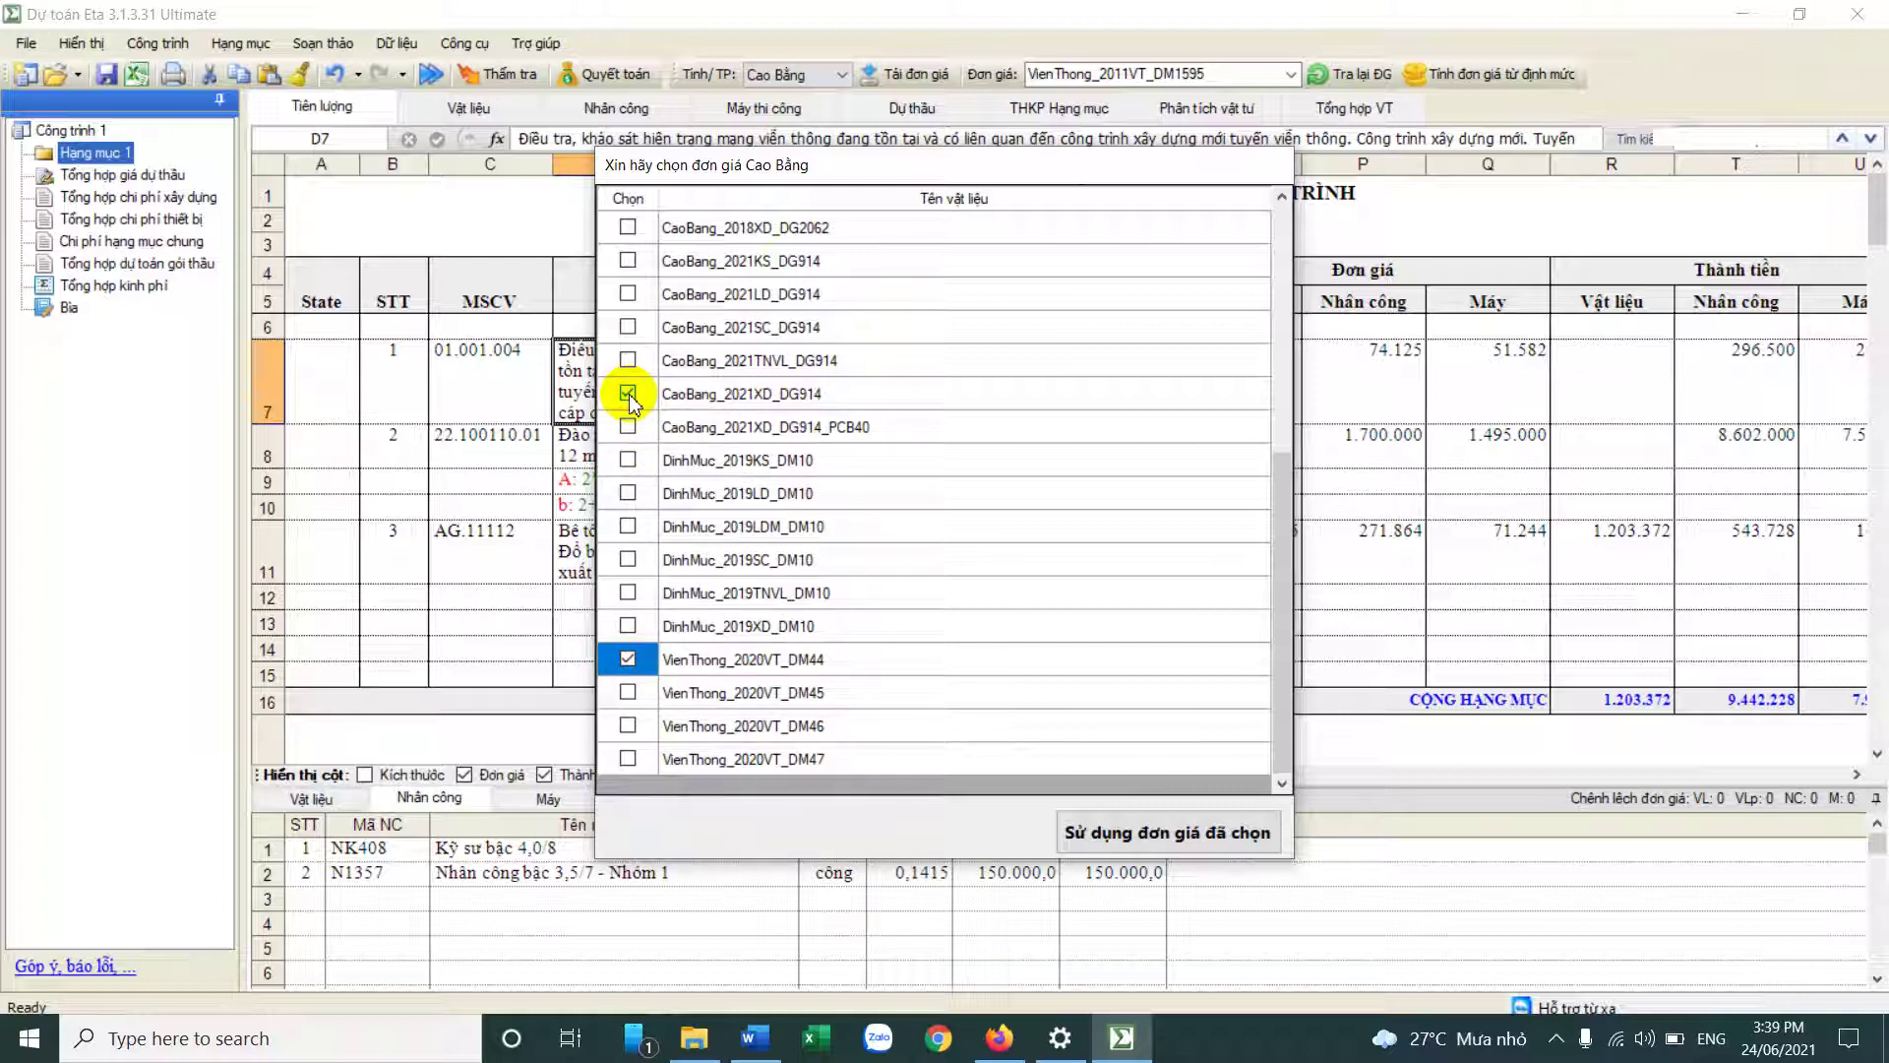
{"action": "left_click", "coordinate": [792, 393]}
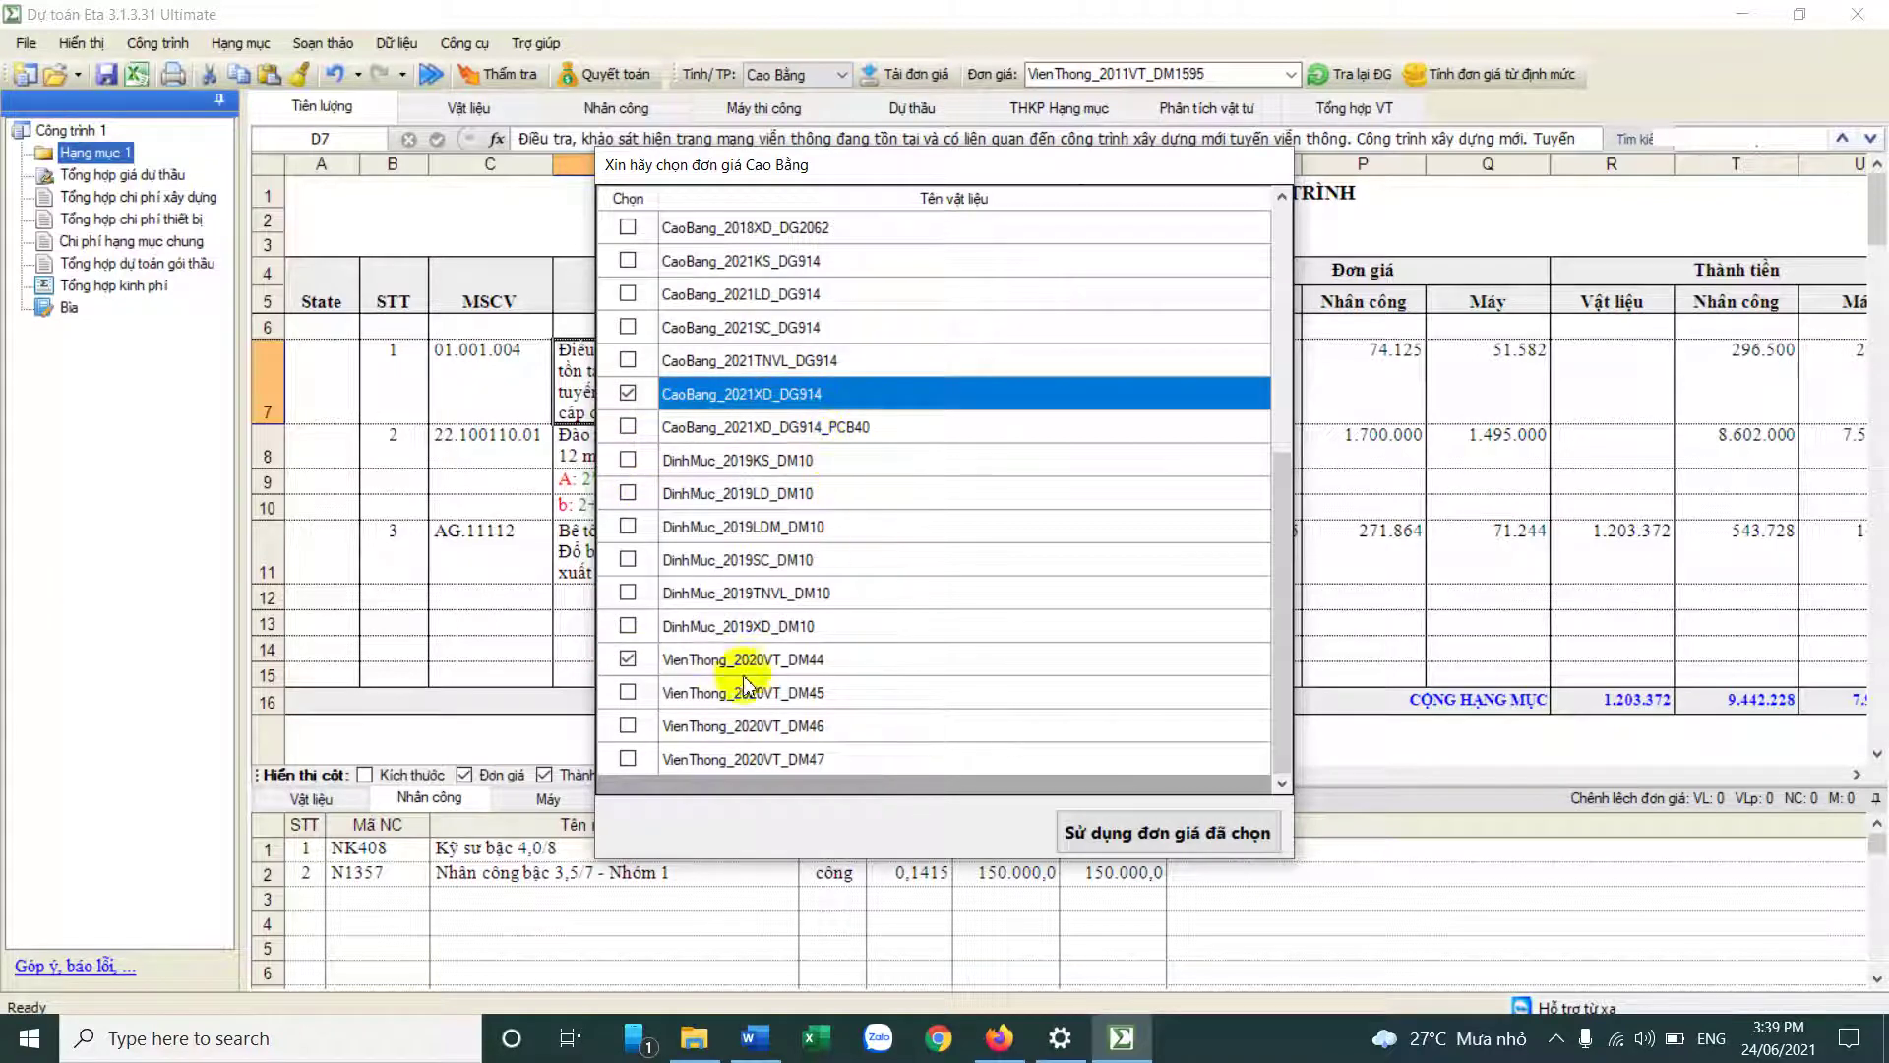
{"action": "left_click", "coordinate": [628, 691]}
{"action": "left_click", "coordinate": [628, 725]}
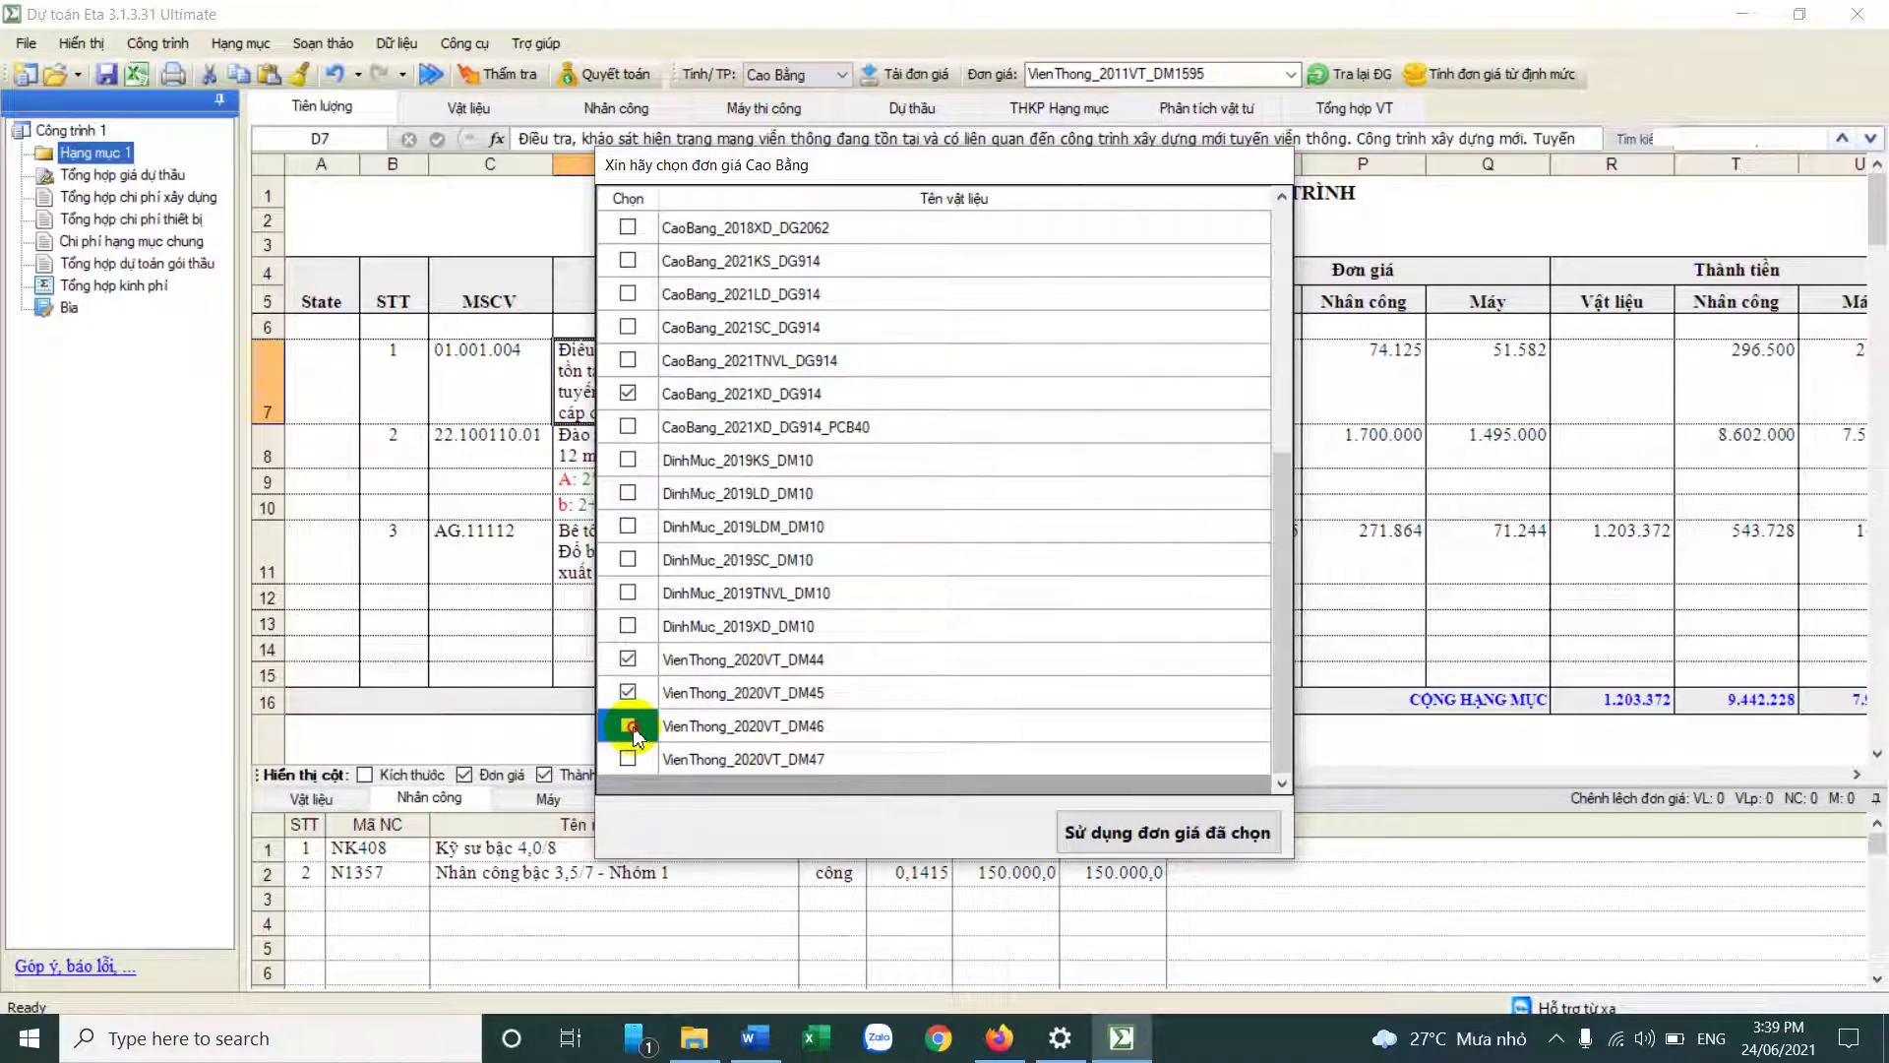
{"action": "left_click", "coordinate": [628, 758]}
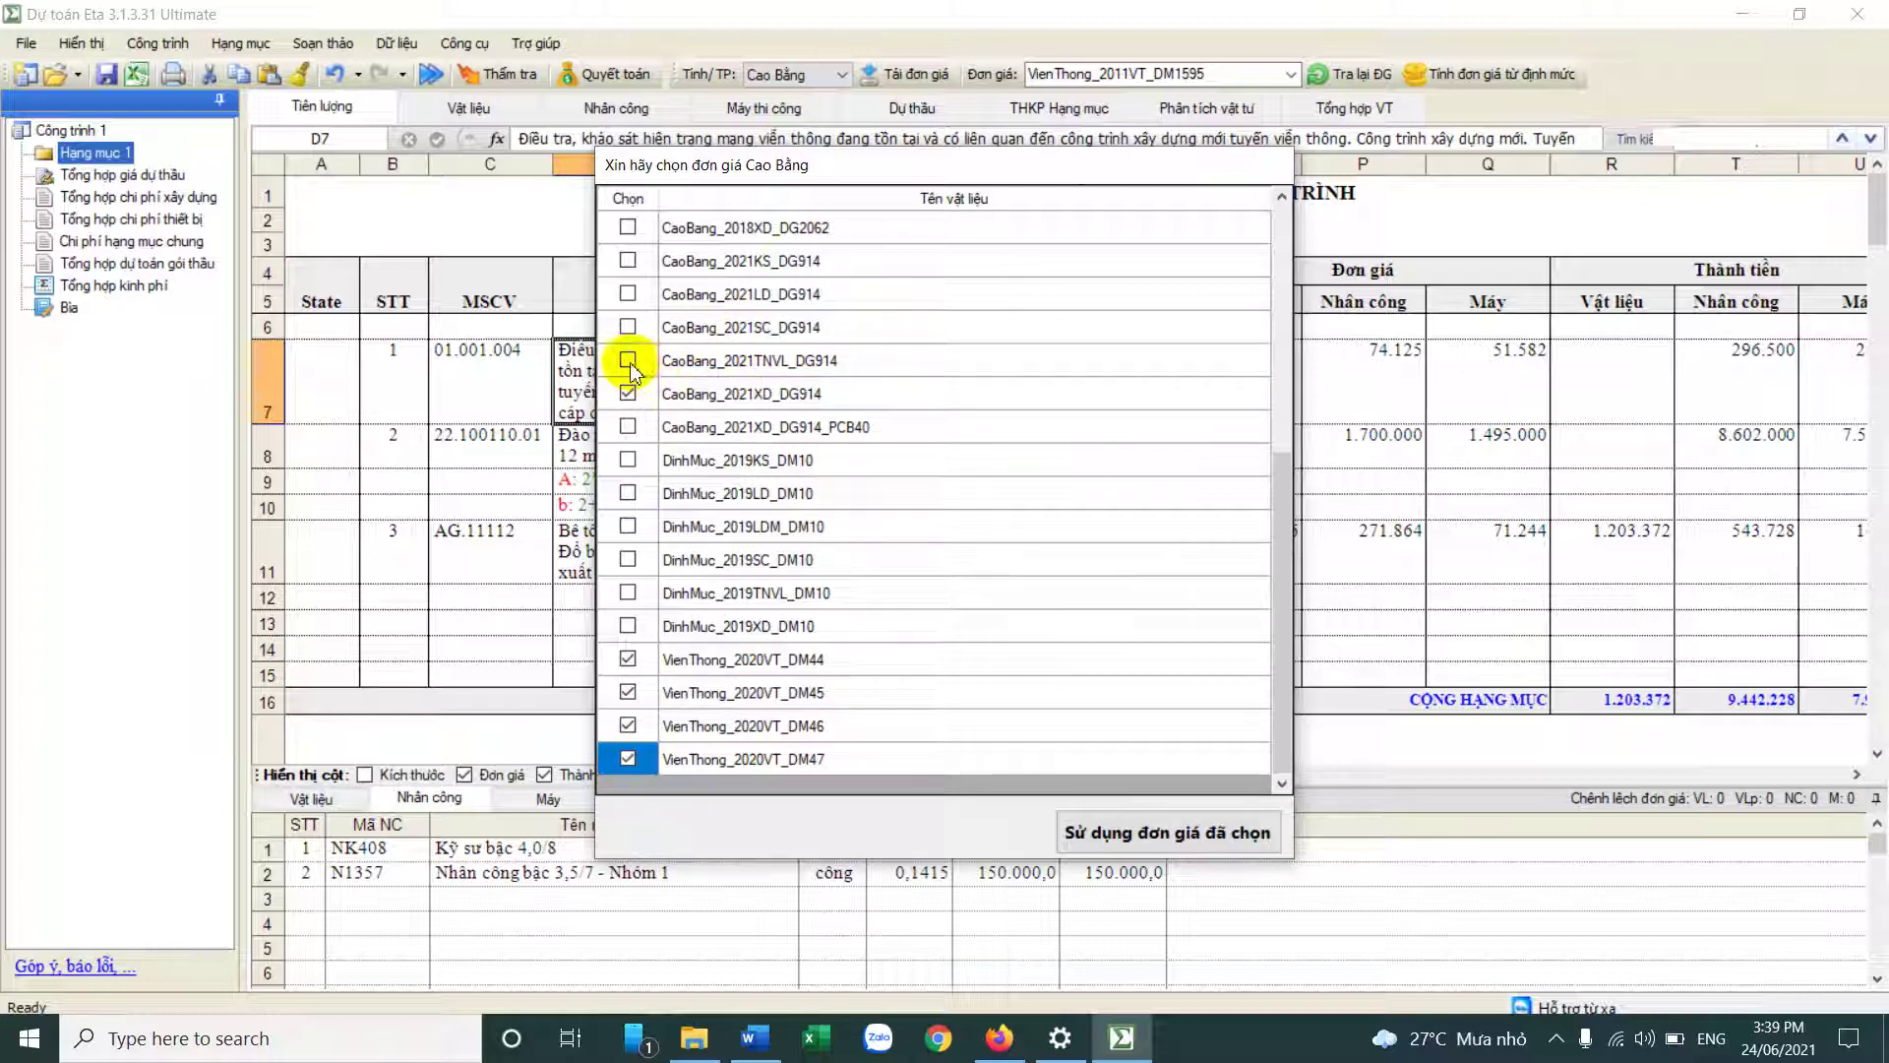
Step: Also tick the CaoBang_2021 TNVL, SC, LD and KS sets of DG914 and use all the chosen unit price sets
{"action": "left_click", "coordinate": [628, 361]}
{"action": "left_click", "coordinate": [626, 329]}
{"action": "left_click", "coordinate": [628, 294]}
{"action": "left_click", "coordinate": [628, 261]}
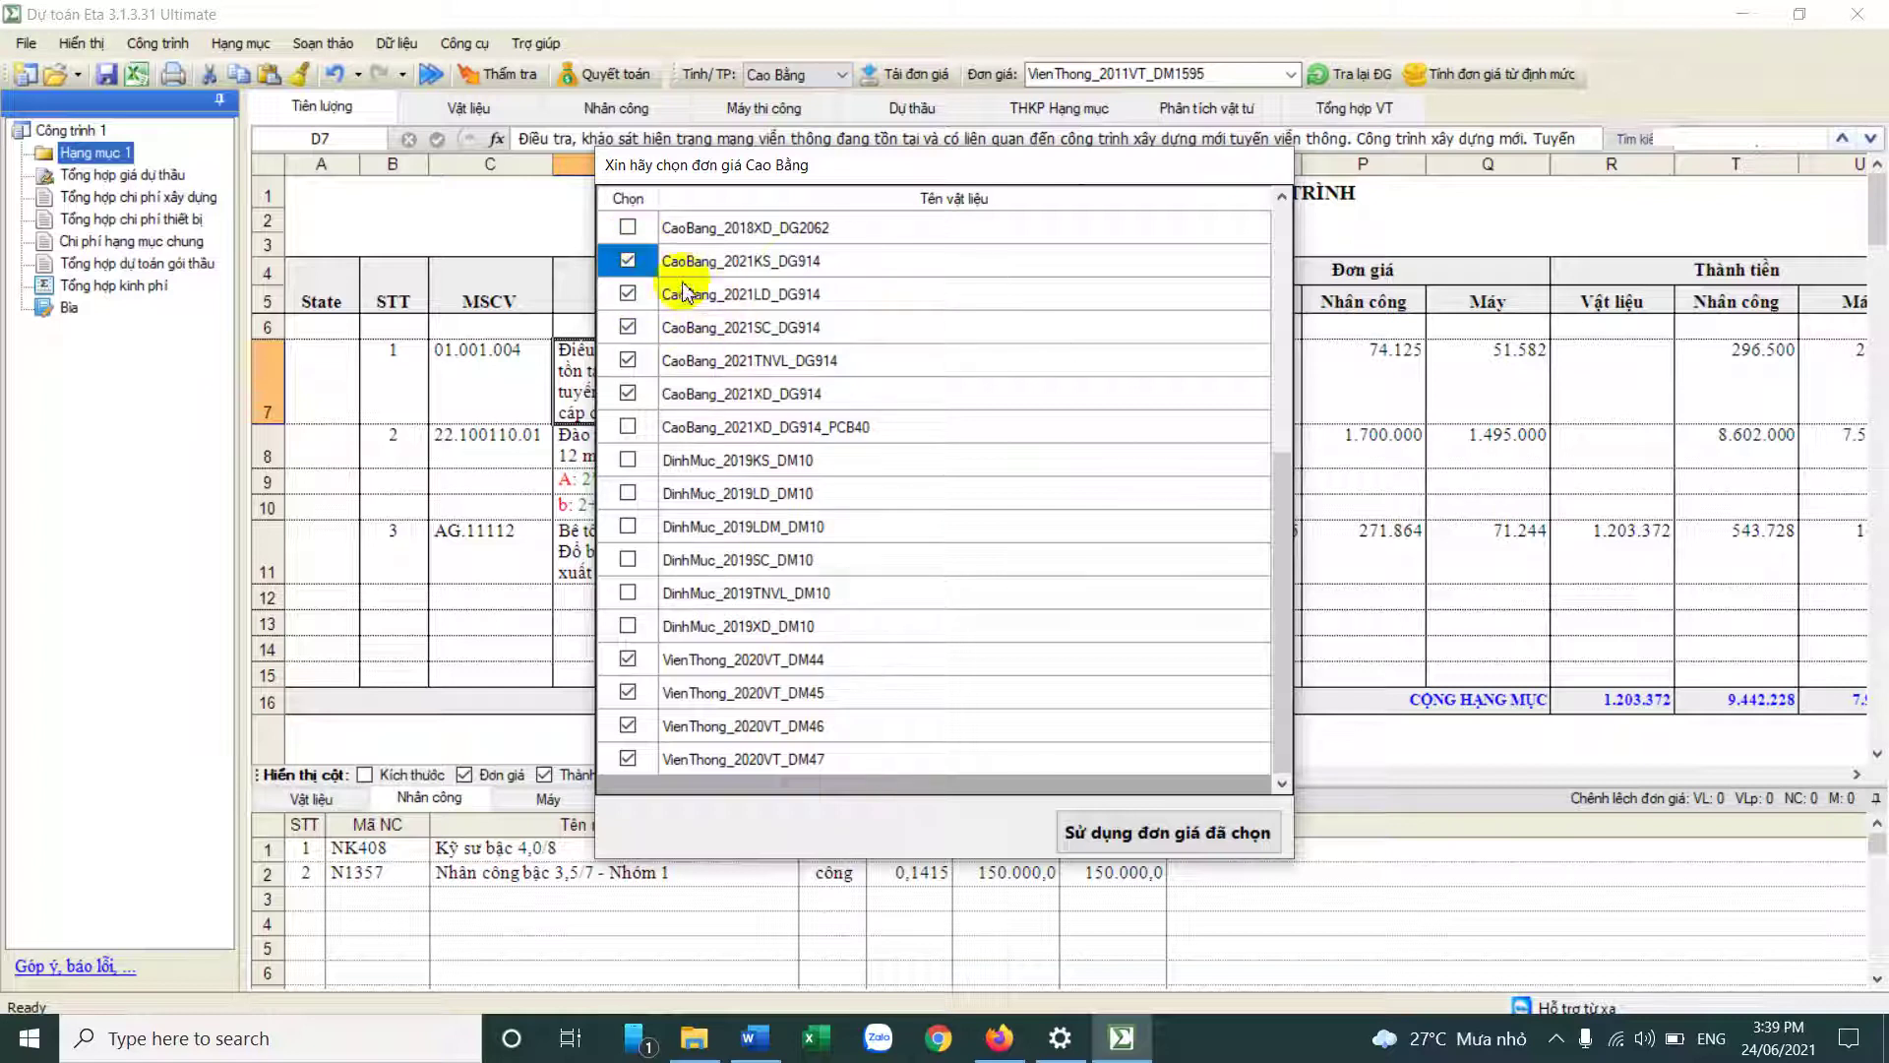
{"action": "left_click", "coordinate": [728, 261]}
{"action": "left_click", "coordinate": [797, 390], "text": "shift"}
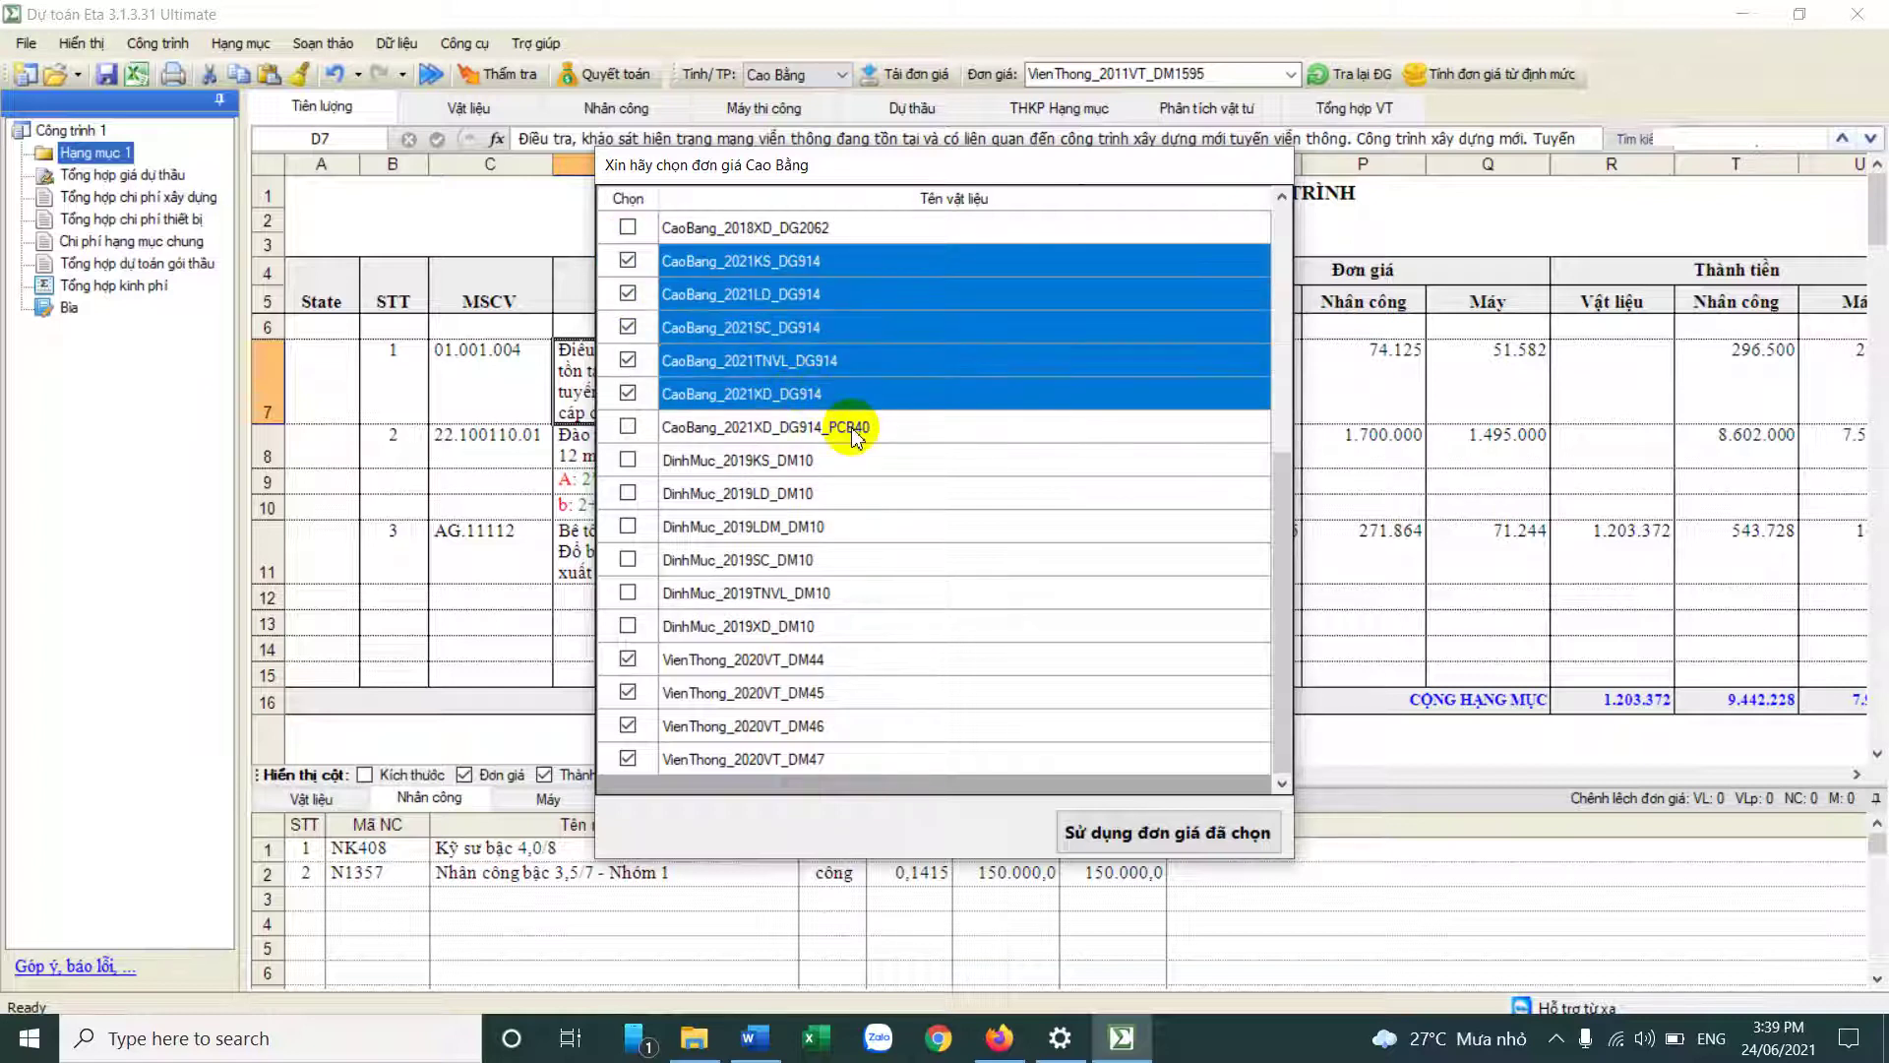
{"action": "left_click", "coordinate": [842, 662]}
{"action": "left_click", "coordinate": [855, 761], "text": "shift"}
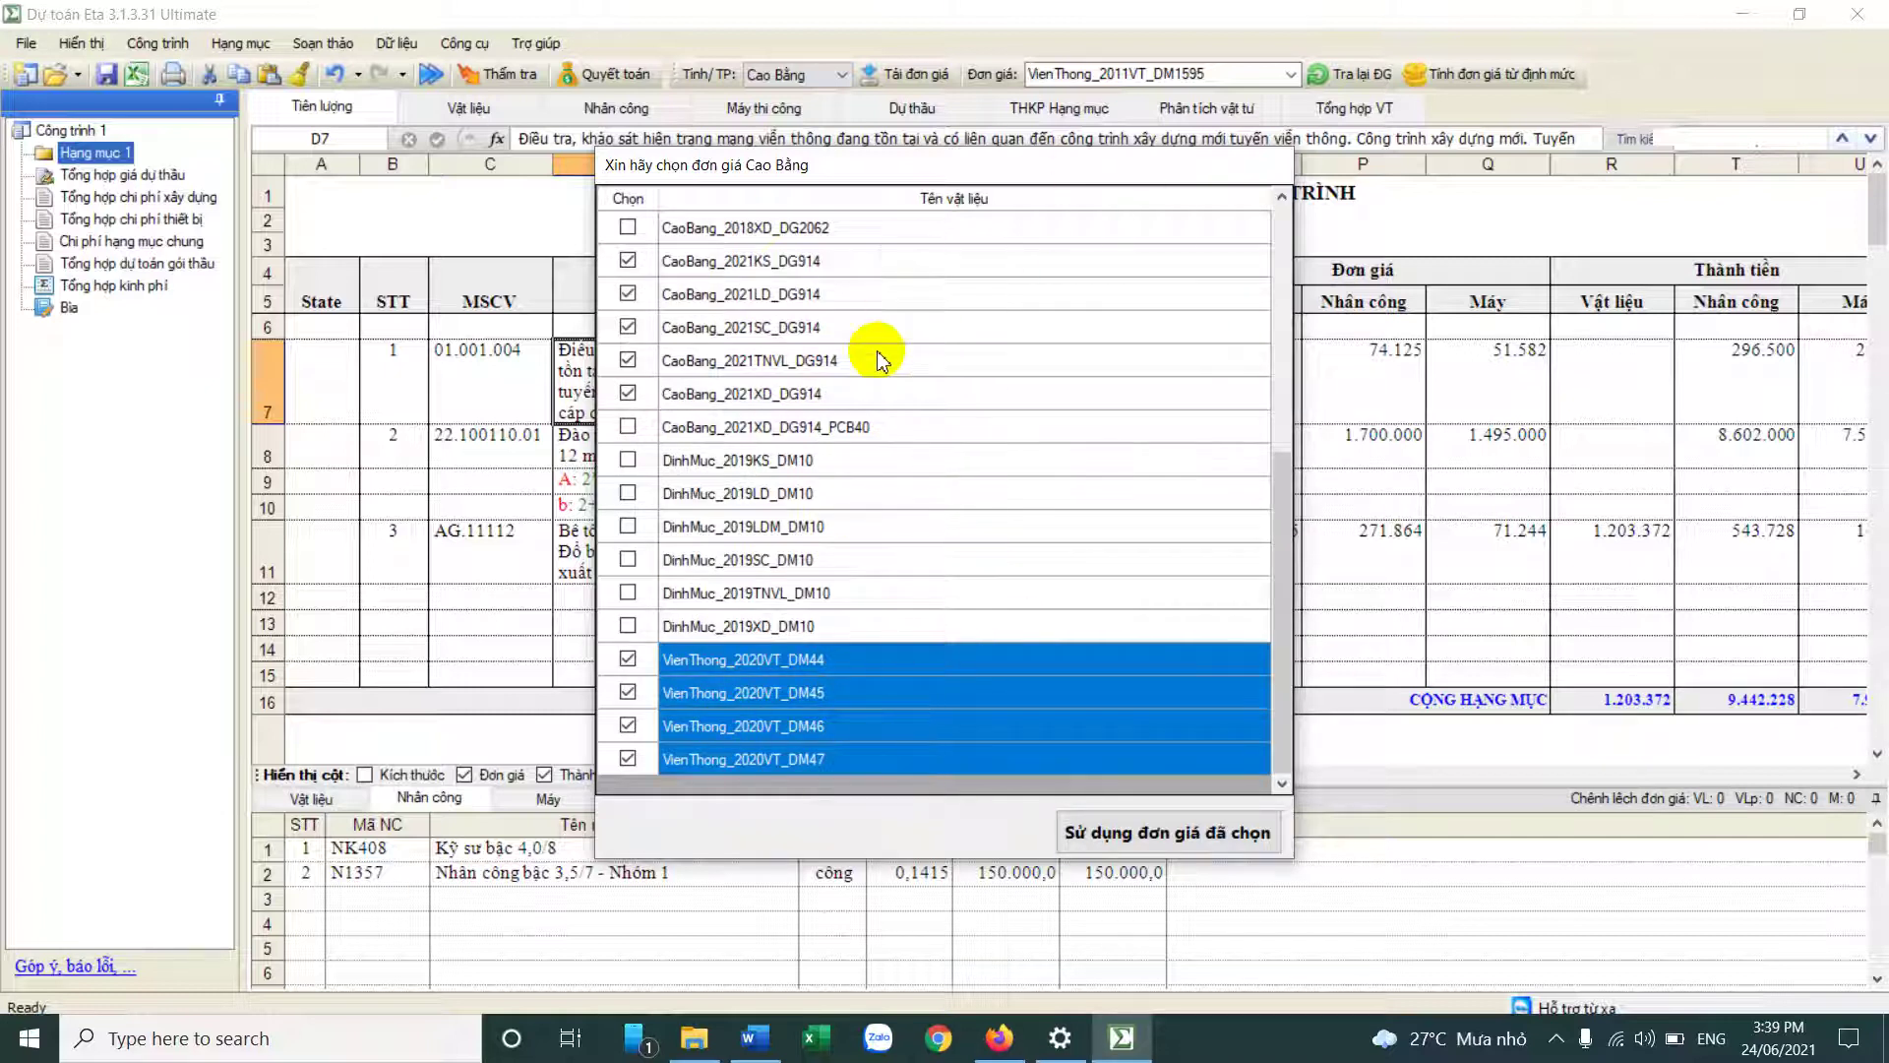
{"action": "left_click", "coordinate": [1220, 835]}
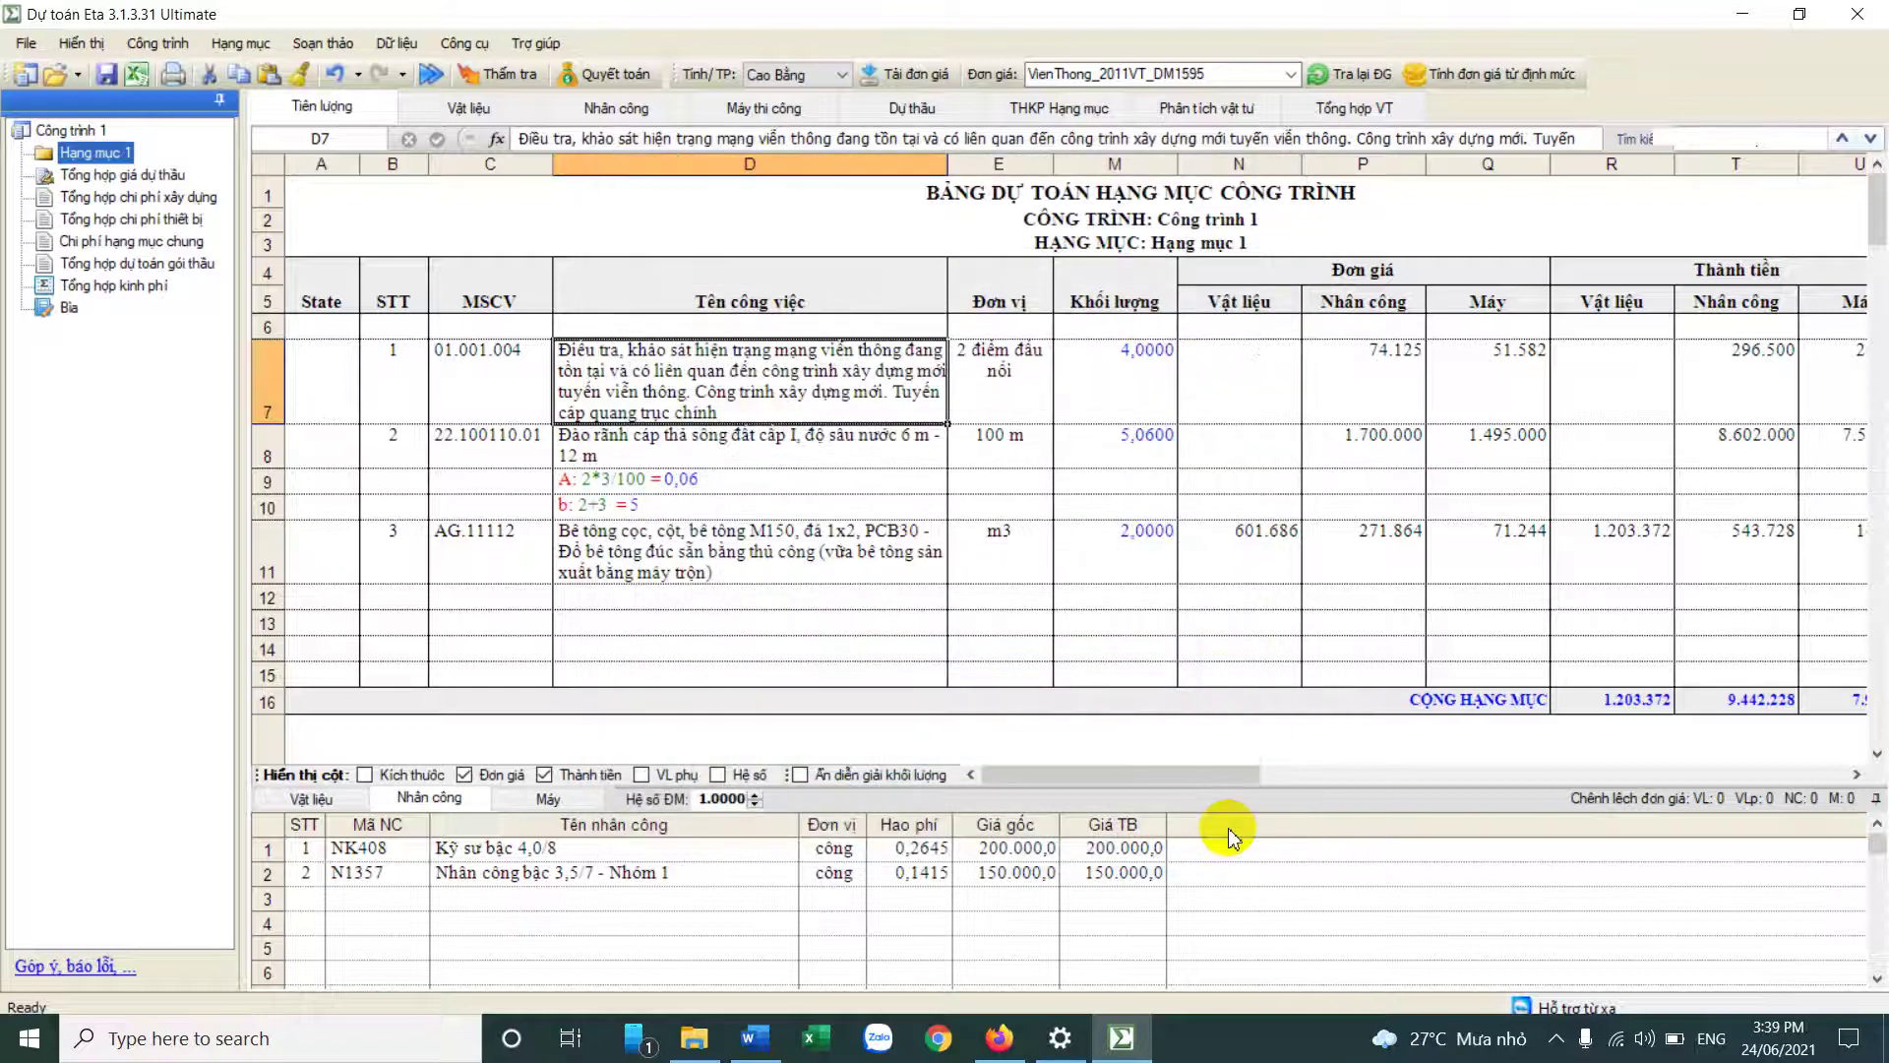
Step: Add telecom work item 01.002.001 and stone foundation item AE.11112 in the empty rows below the concrete item
{"action": "left_click", "coordinate": [525, 600]}
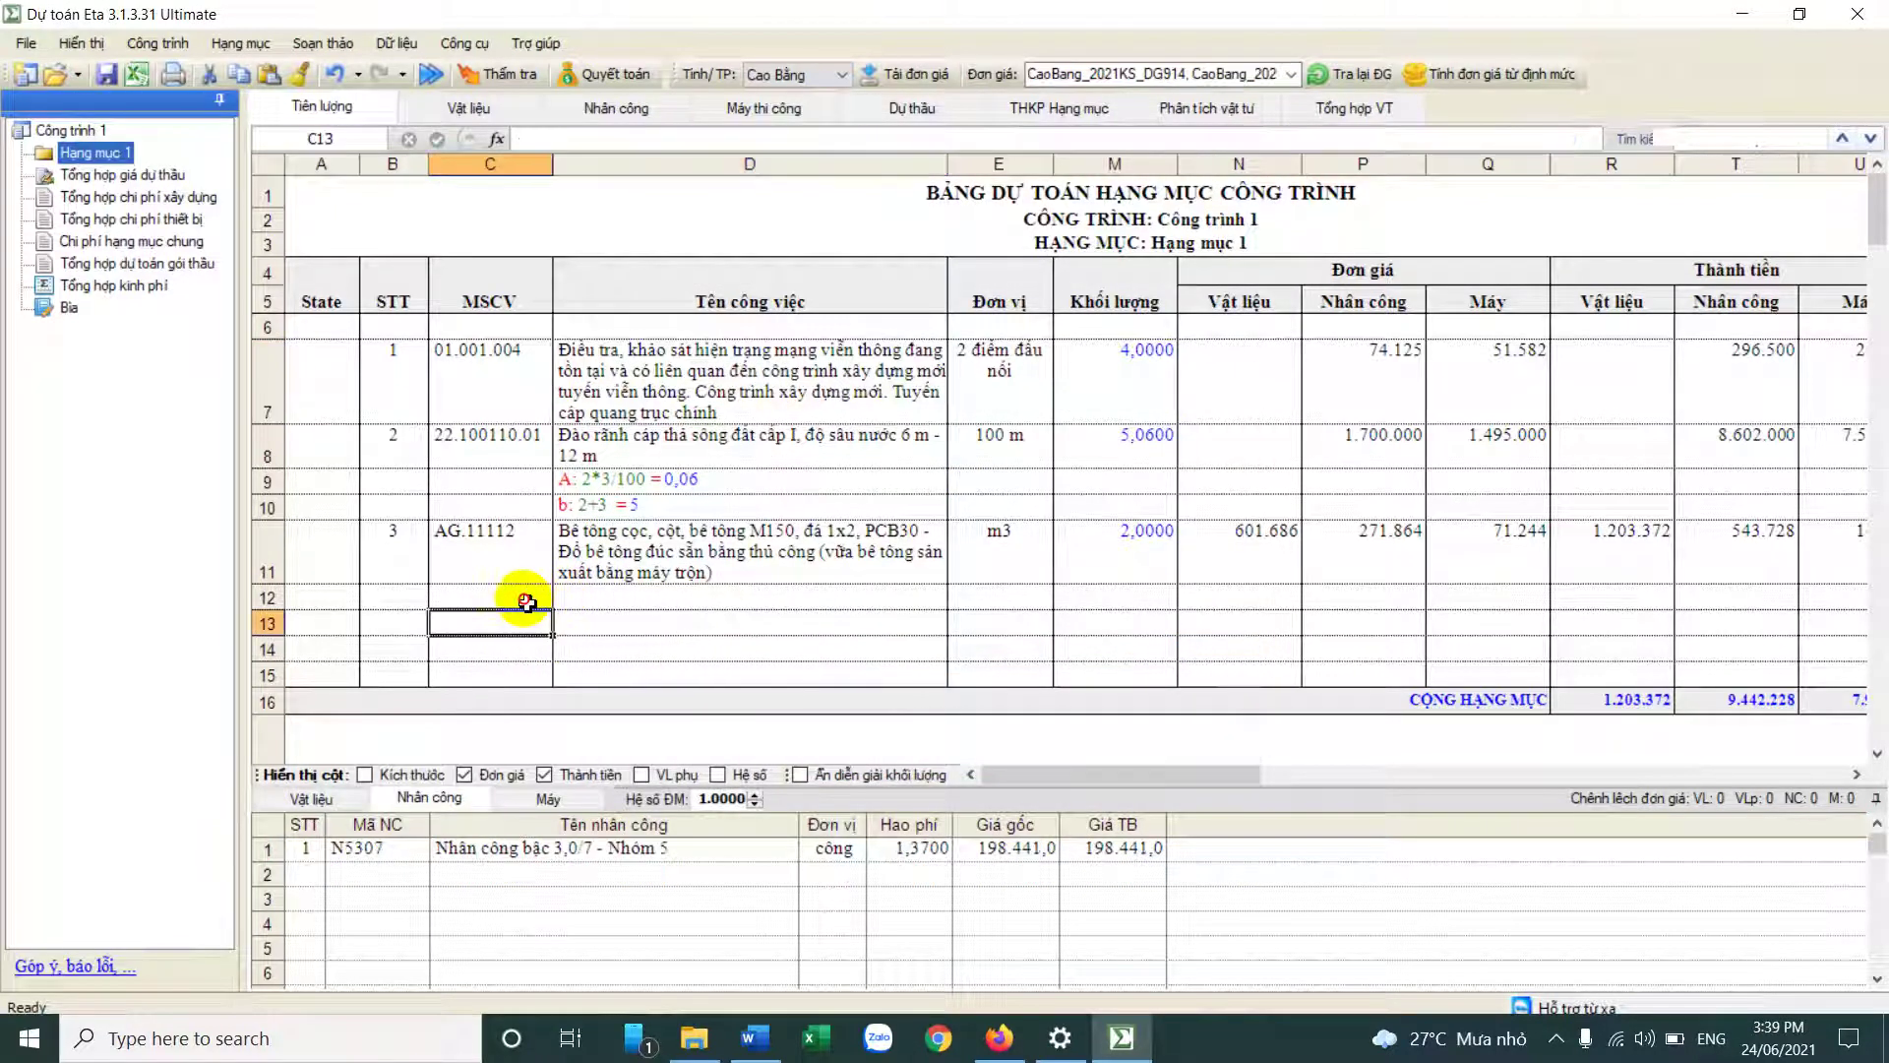
{"action": "type", "text": "01"}
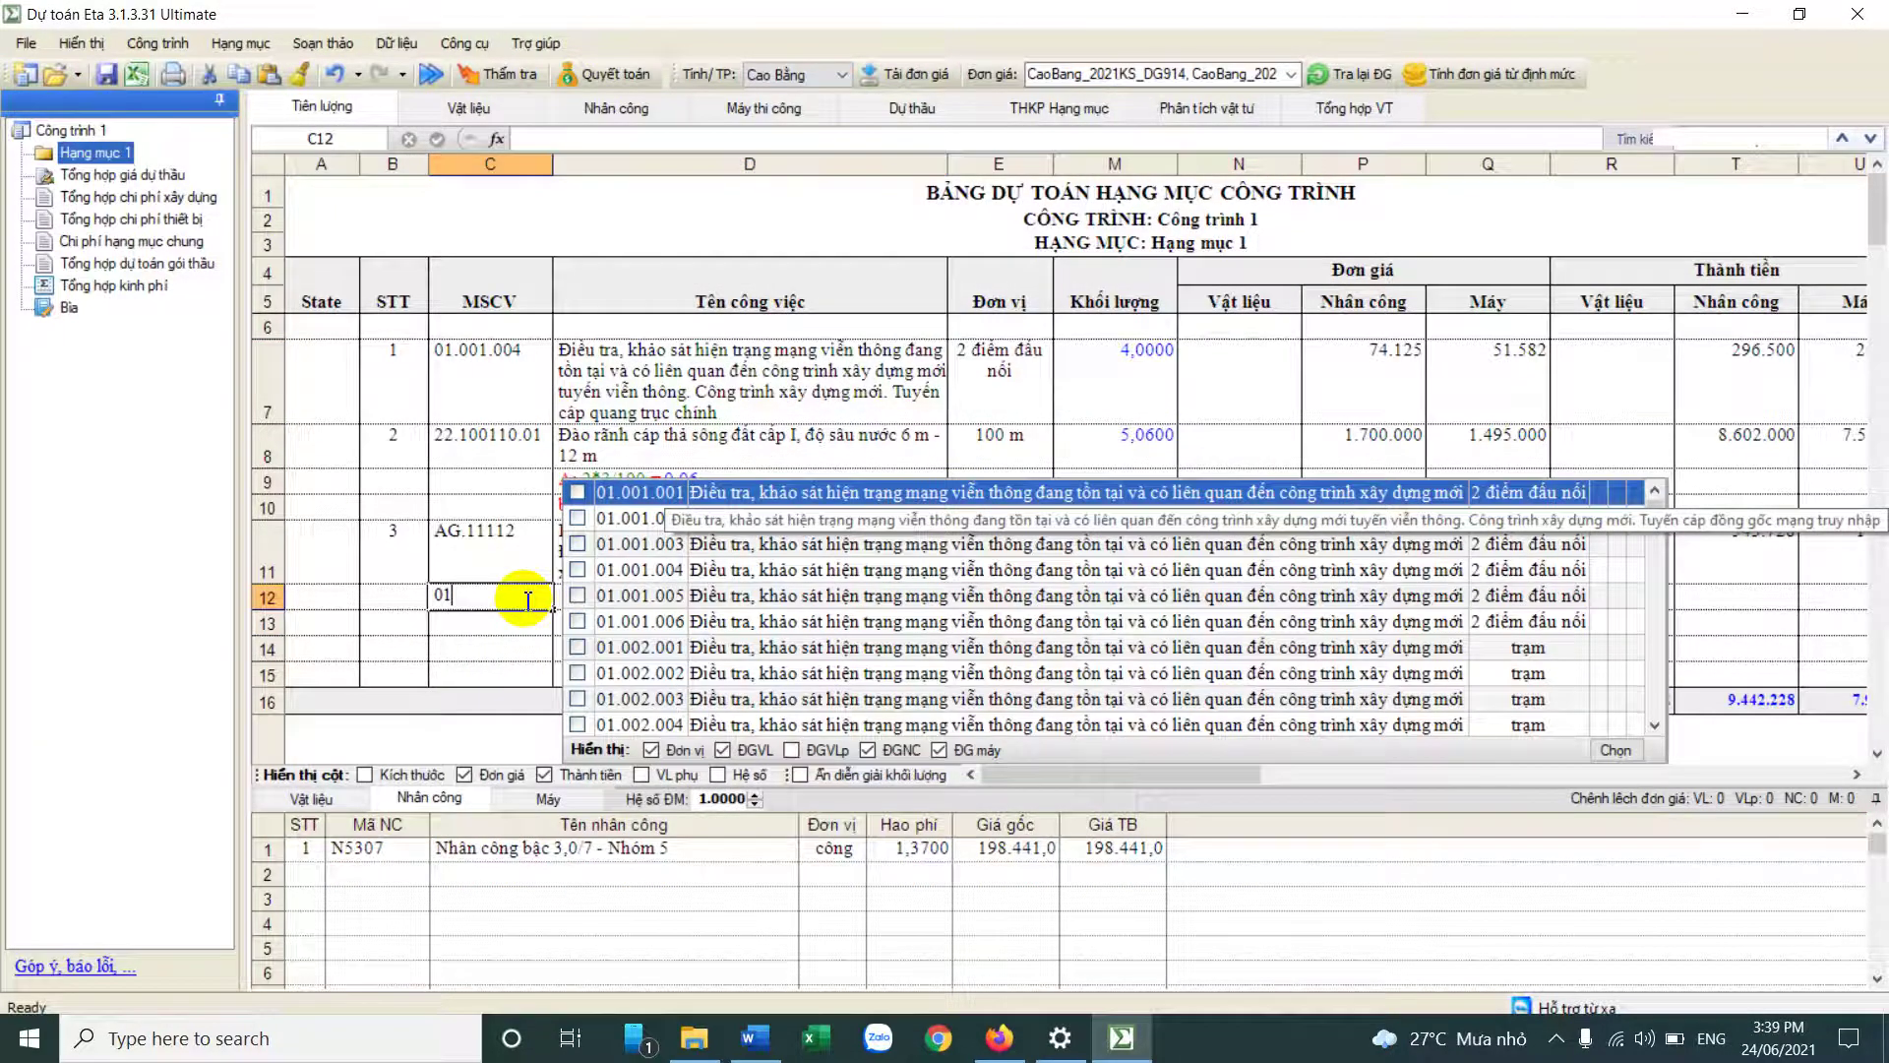
{"action": "left_click", "coordinate": [774, 652]}
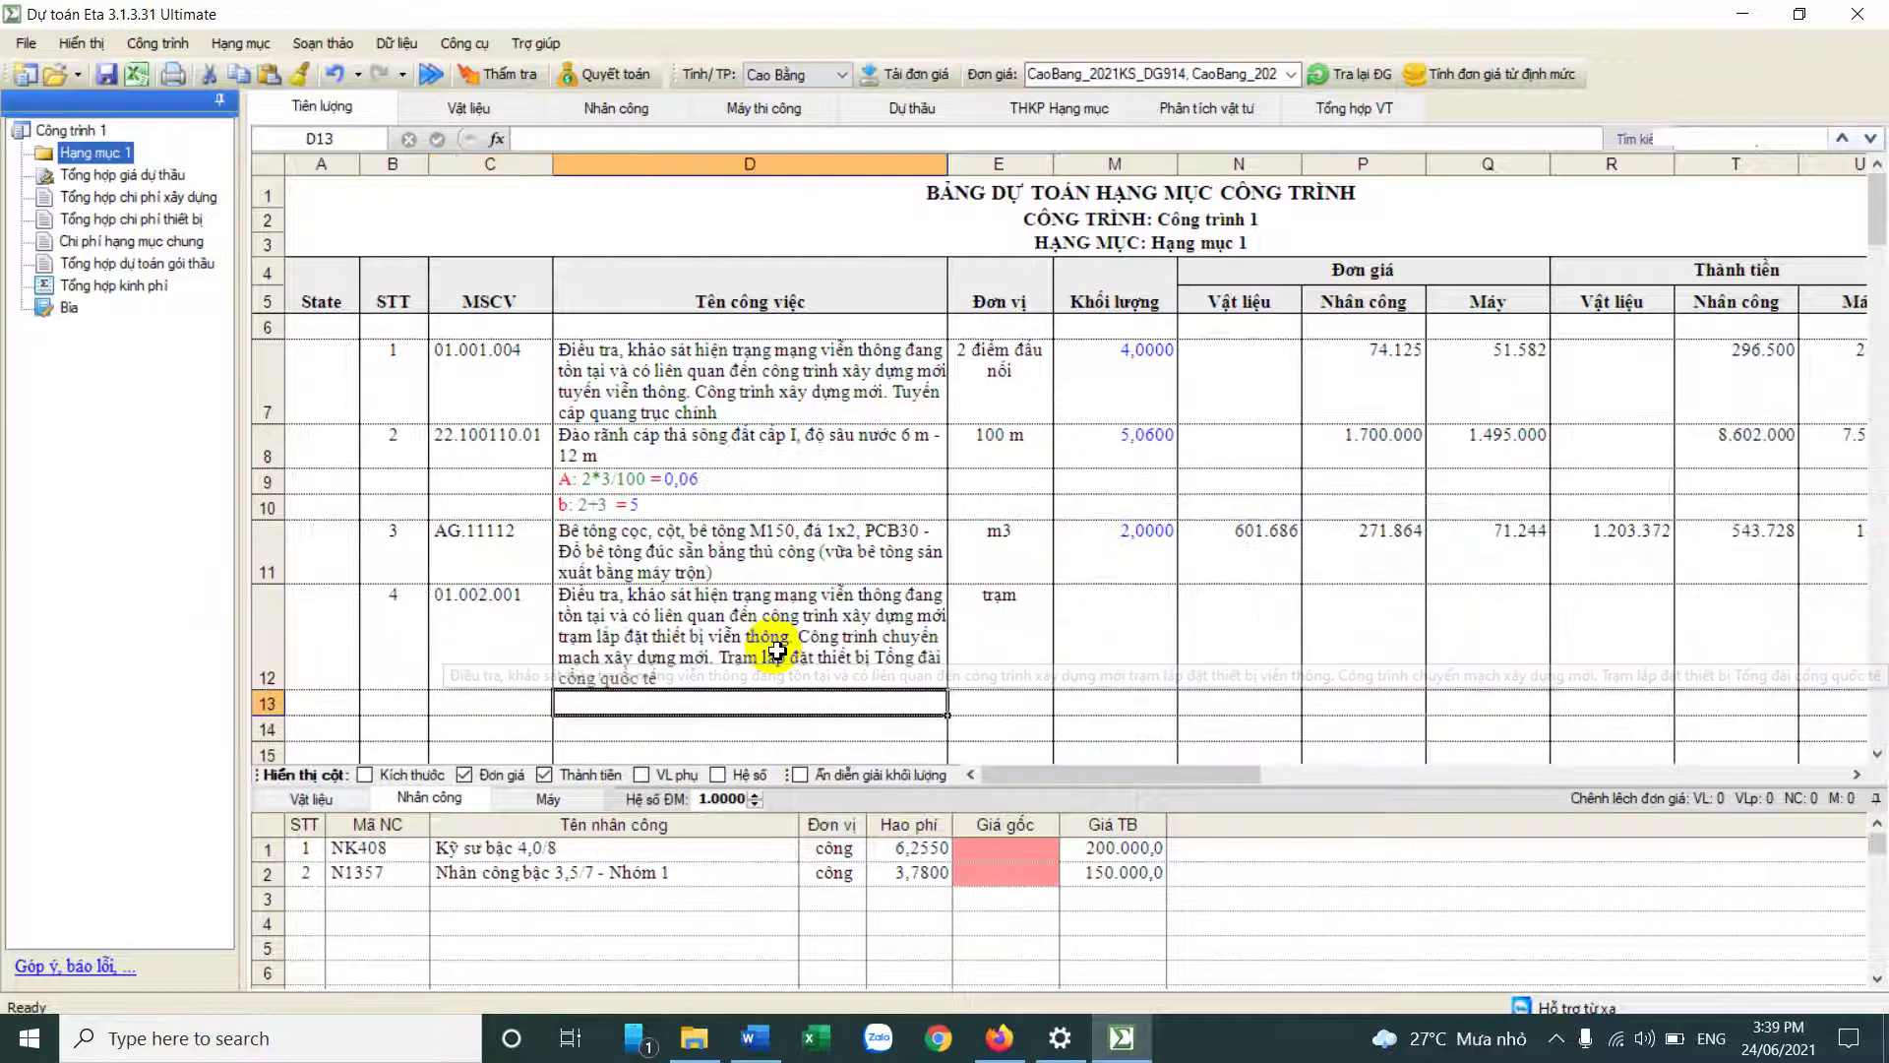
{"action": "left_click", "coordinate": [498, 705]}
{"action": "type", "text": "a"}
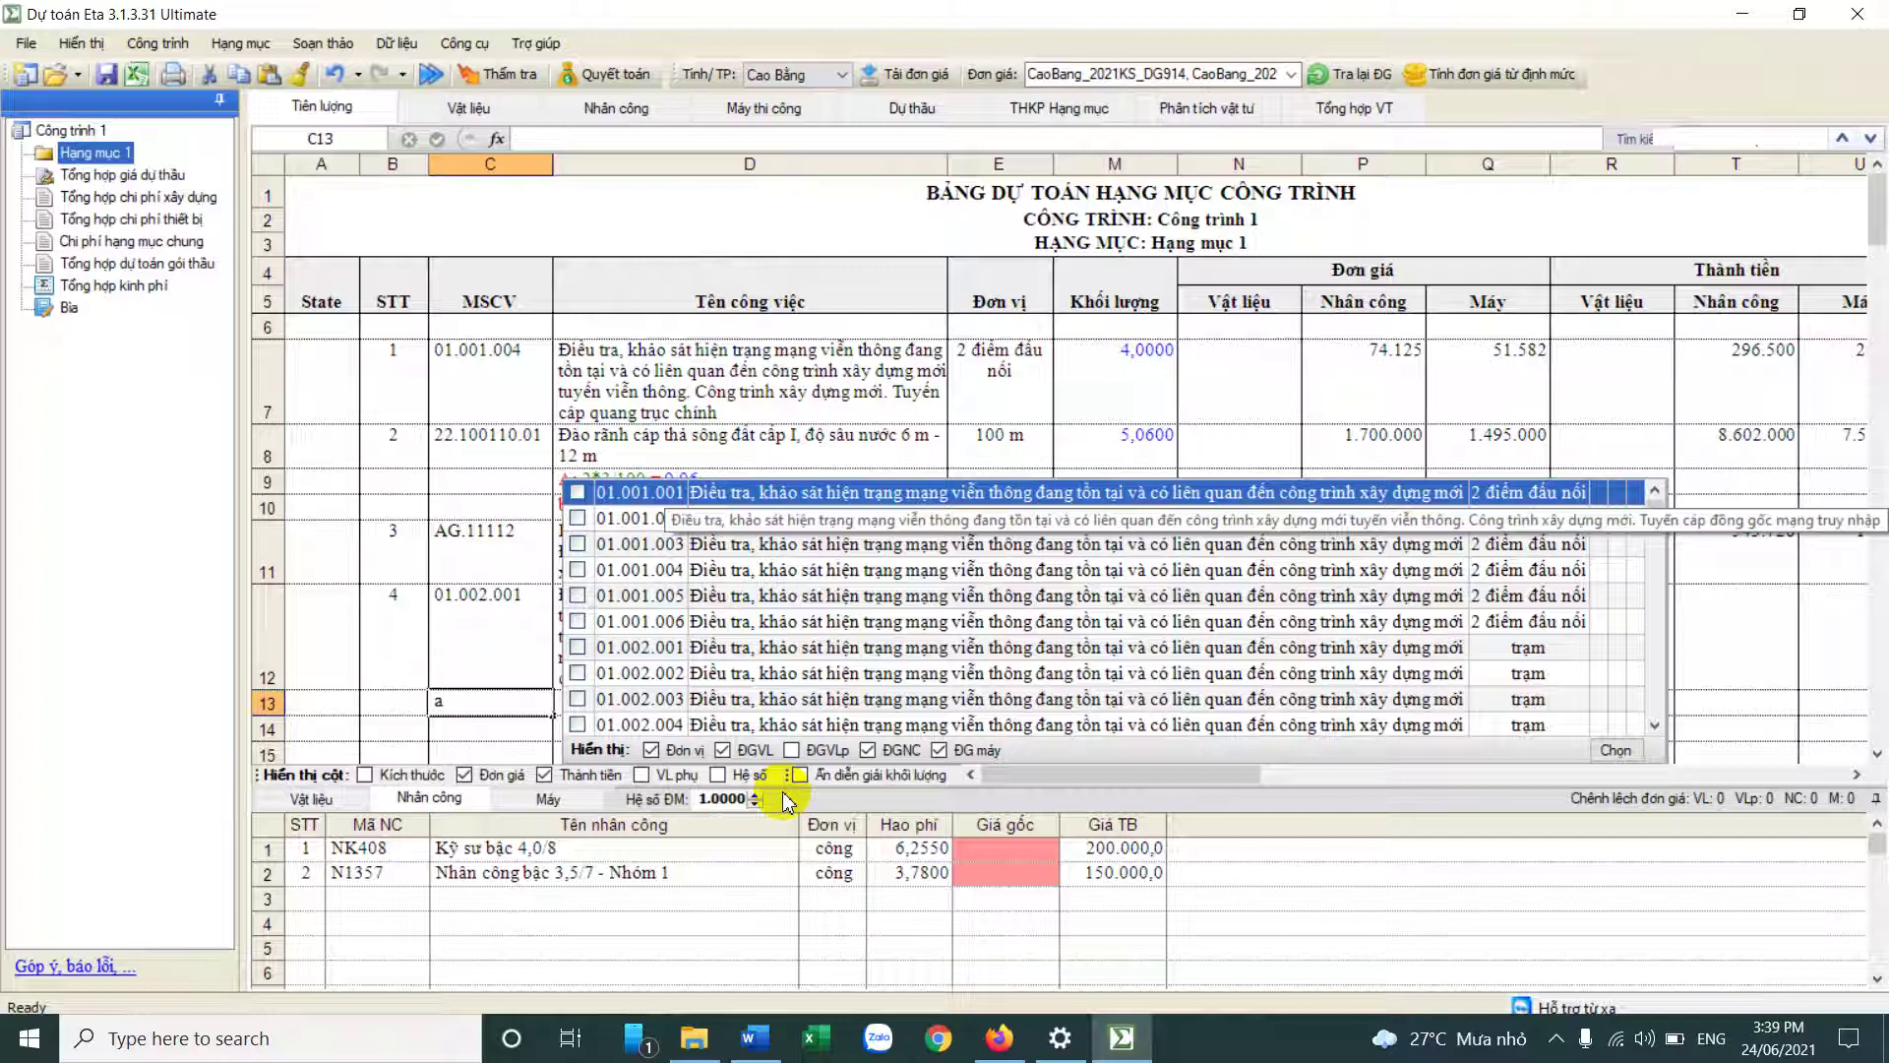
{"action": "type", "text": "e"}
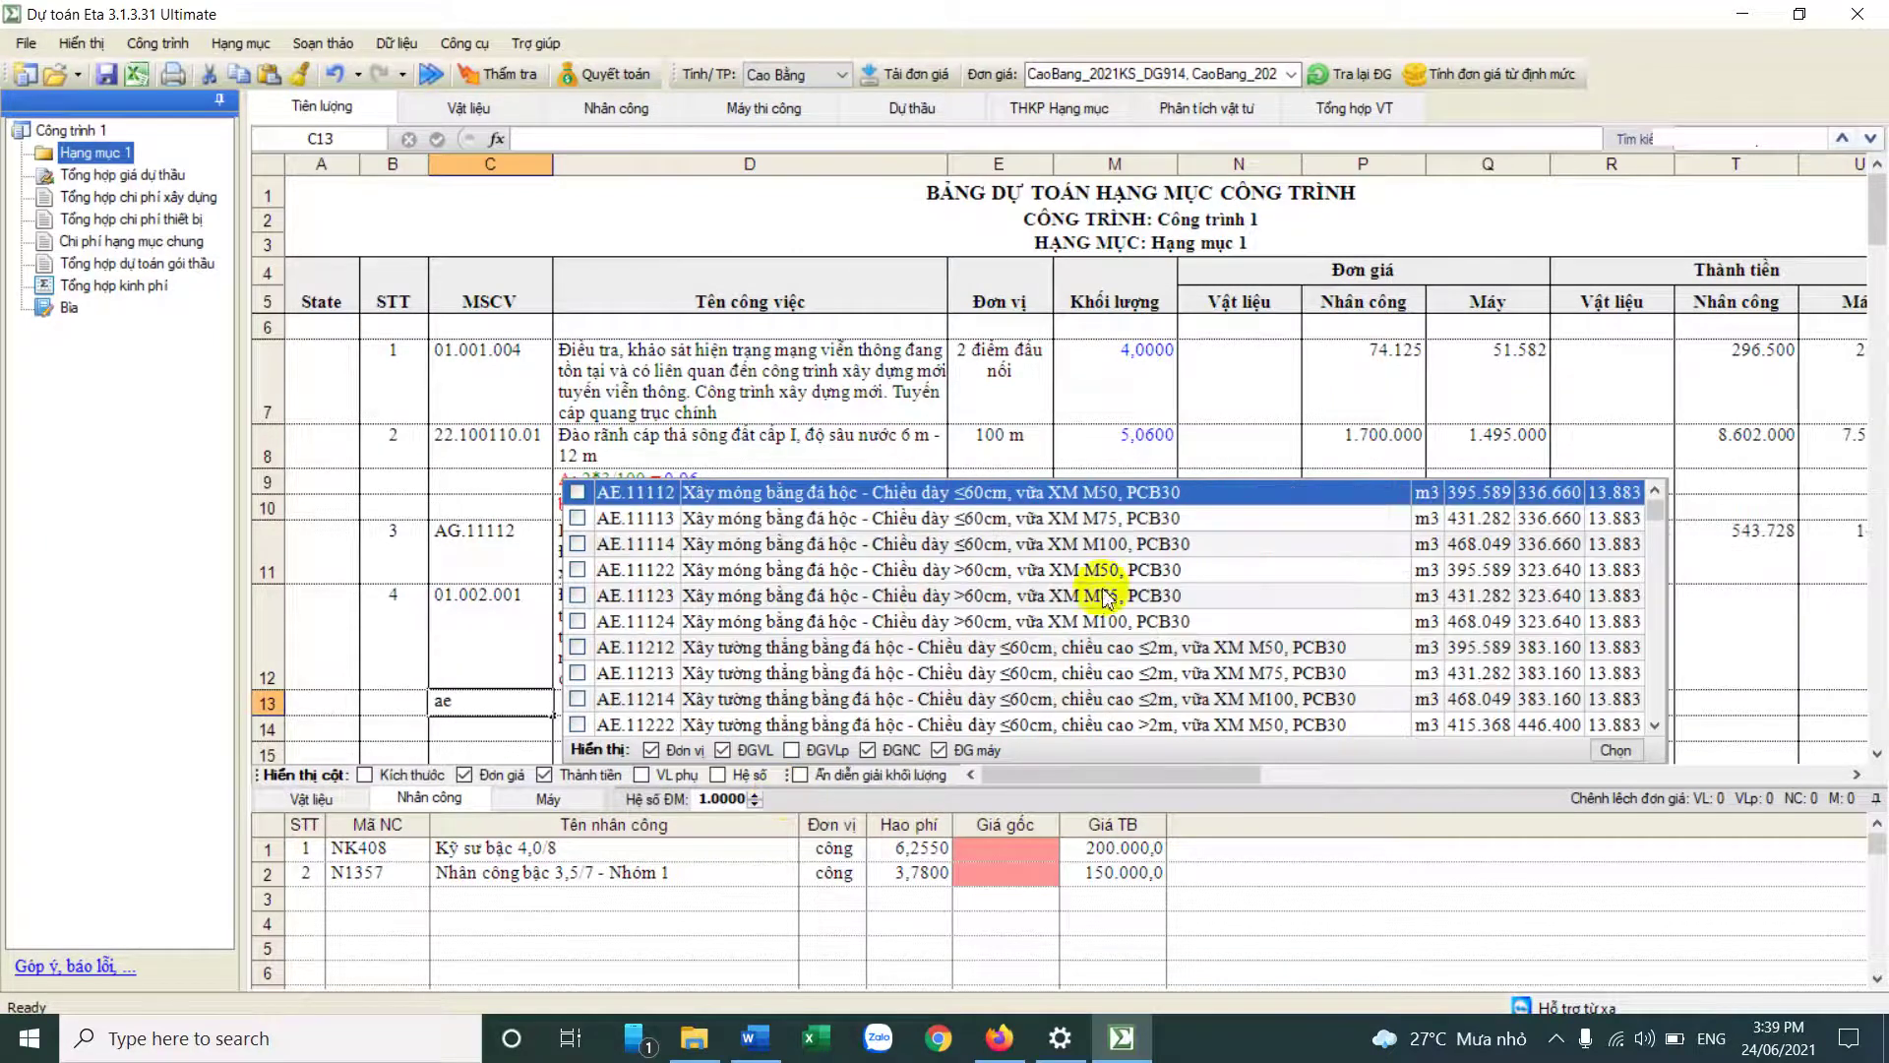
{"action": "left_click", "coordinate": [782, 498]}
Step: Set the quantities of work items 01.002.001 and AE.11112 to 2 each
{"action": "left_click", "coordinate": [1137, 644]}
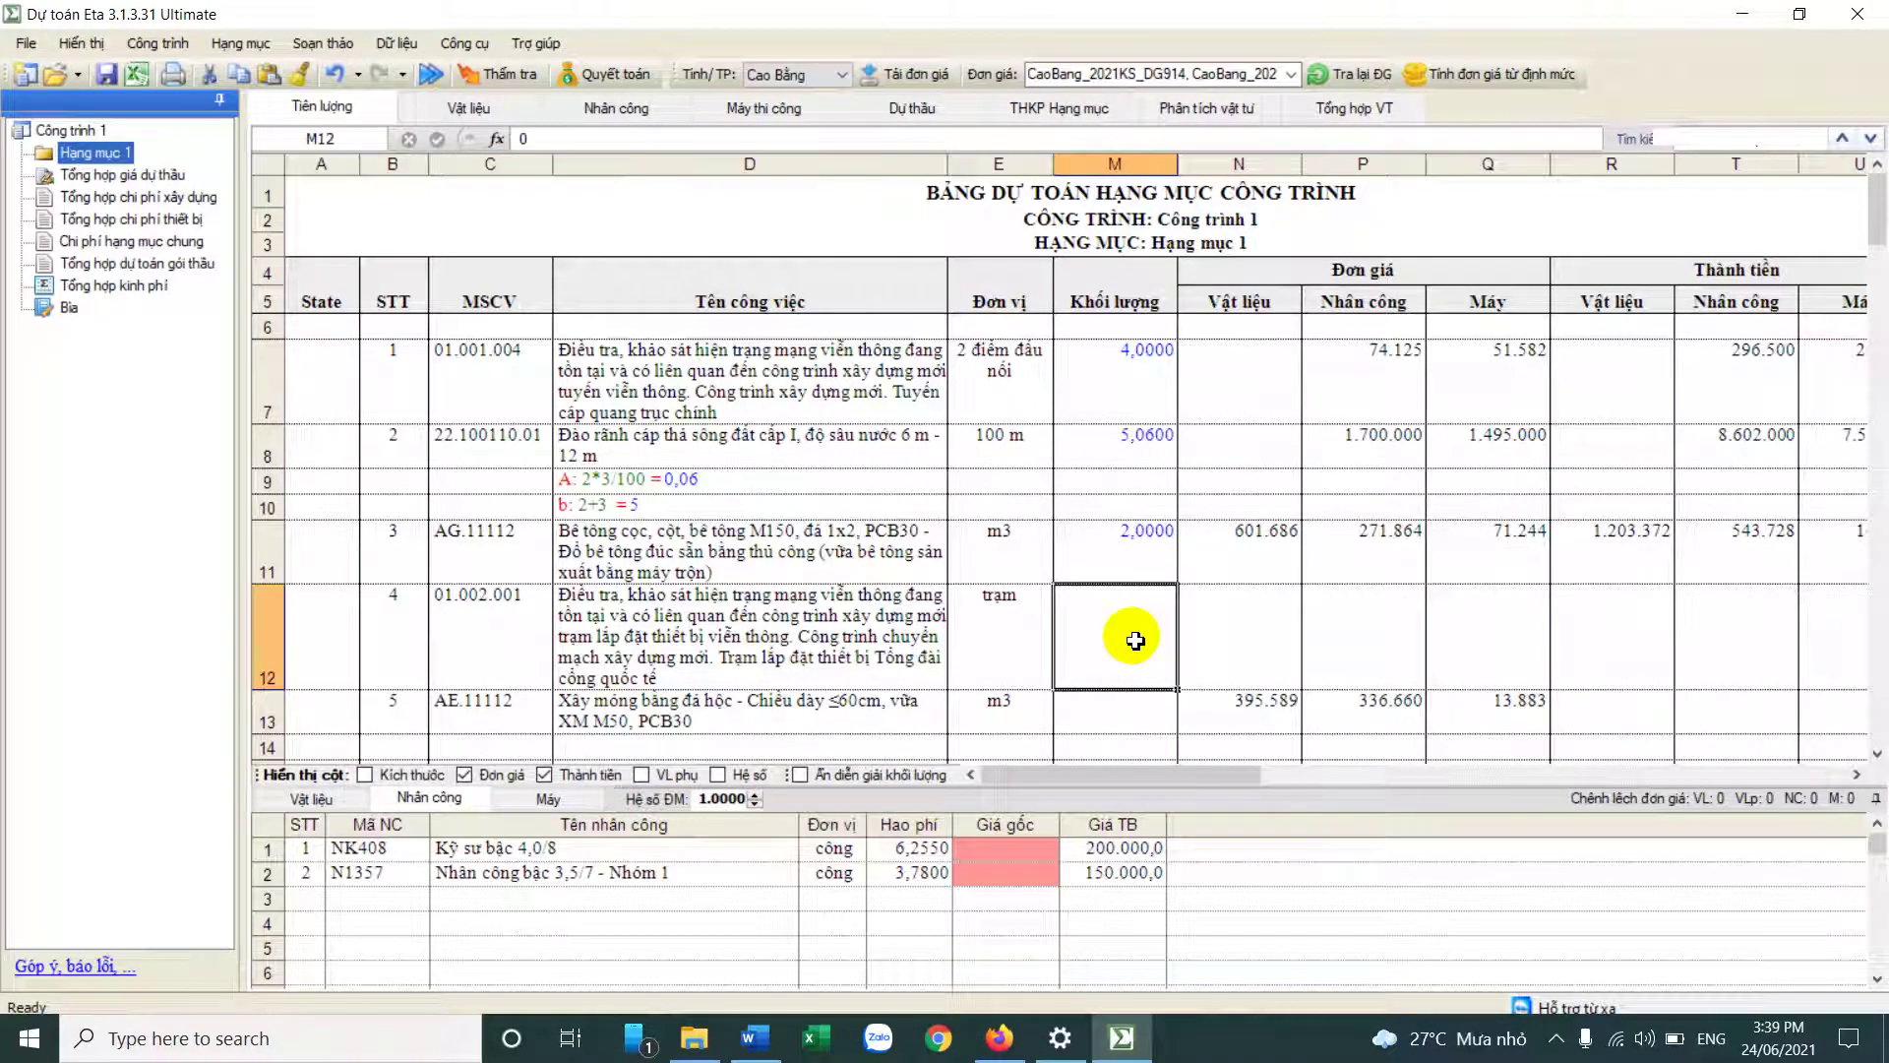
{"action": "type", "text": "2"}
{"action": "left_click", "coordinate": [1130, 705]}
{"action": "type", "text": "2"}
{"action": "left_click", "coordinate": [1226, 713]}
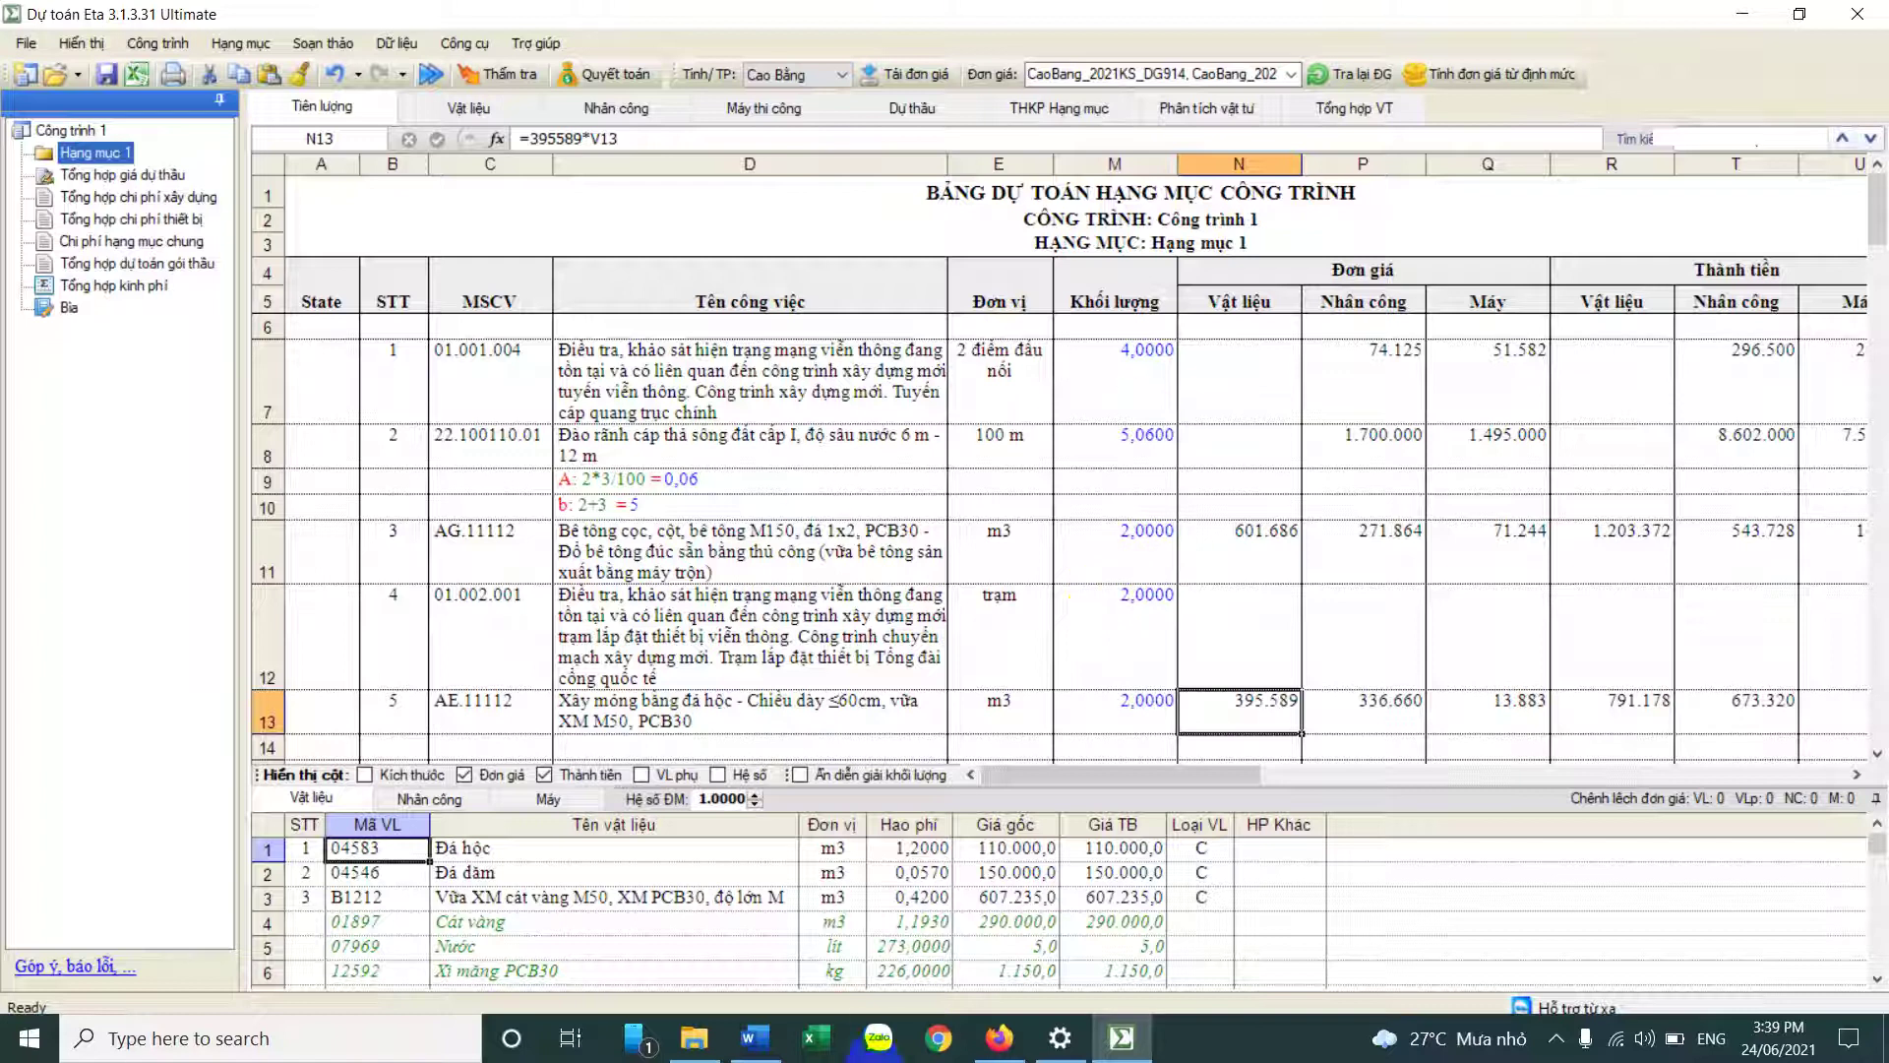
Step: In File Explorer, open the folder C:\DuToanEta\Data\TinhTP\VienThong\DonGia
{"action": "left_click", "coordinate": [694, 1038]}
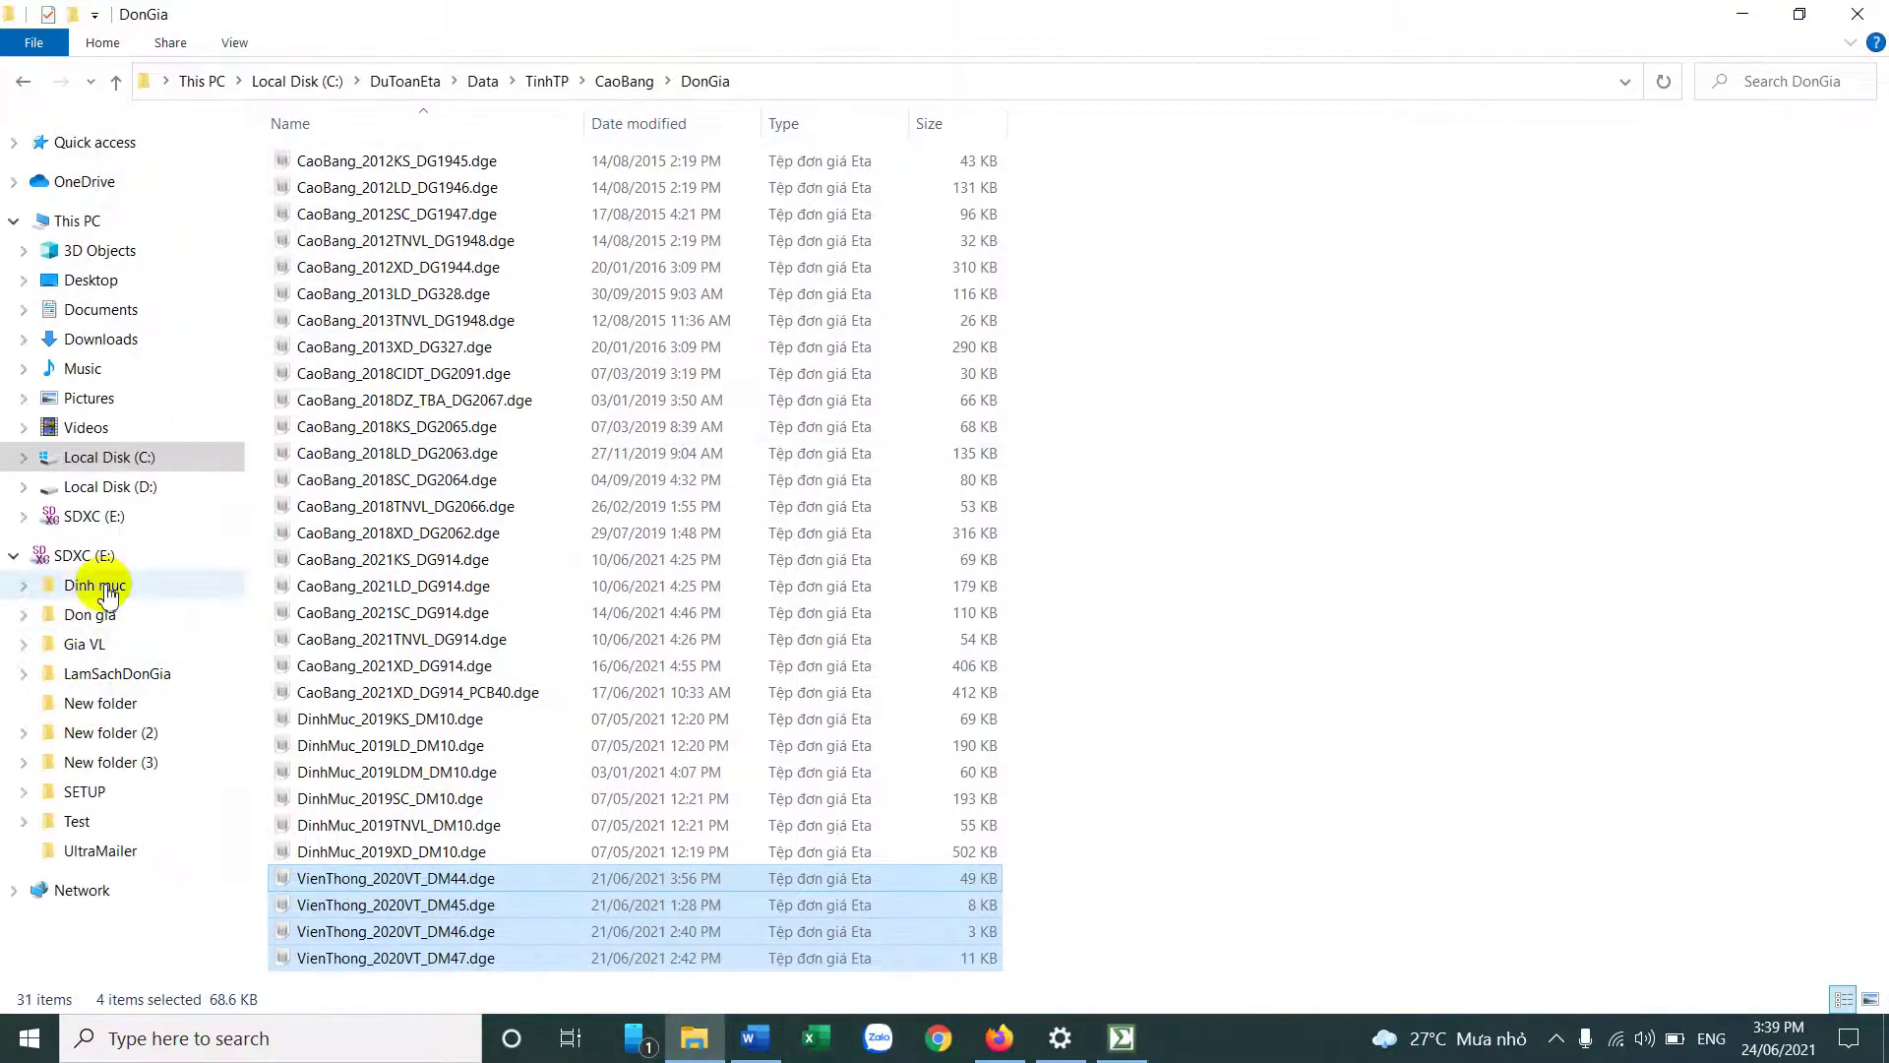
{"action": "left_click", "coordinate": [89, 456]}
{"action": "double_click", "coordinate": [335, 178]}
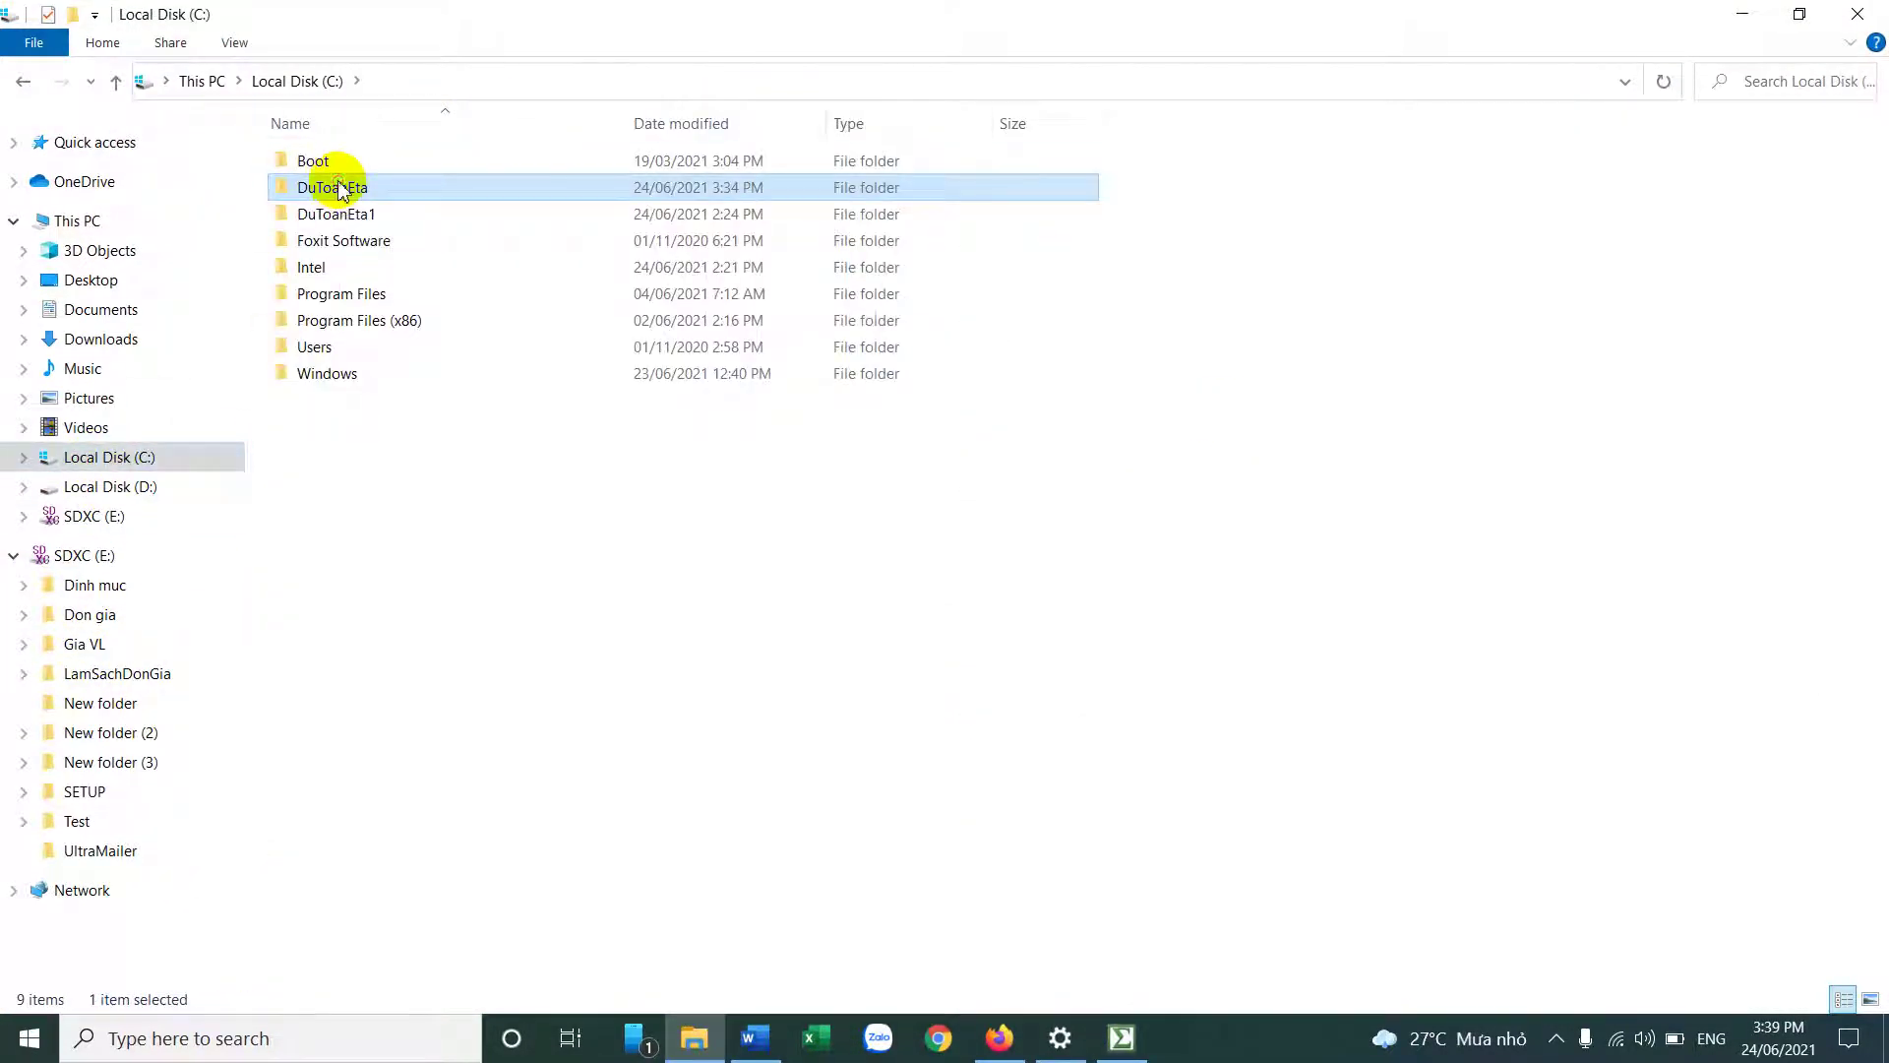
{"action": "double_click", "coordinate": [387, 191]}
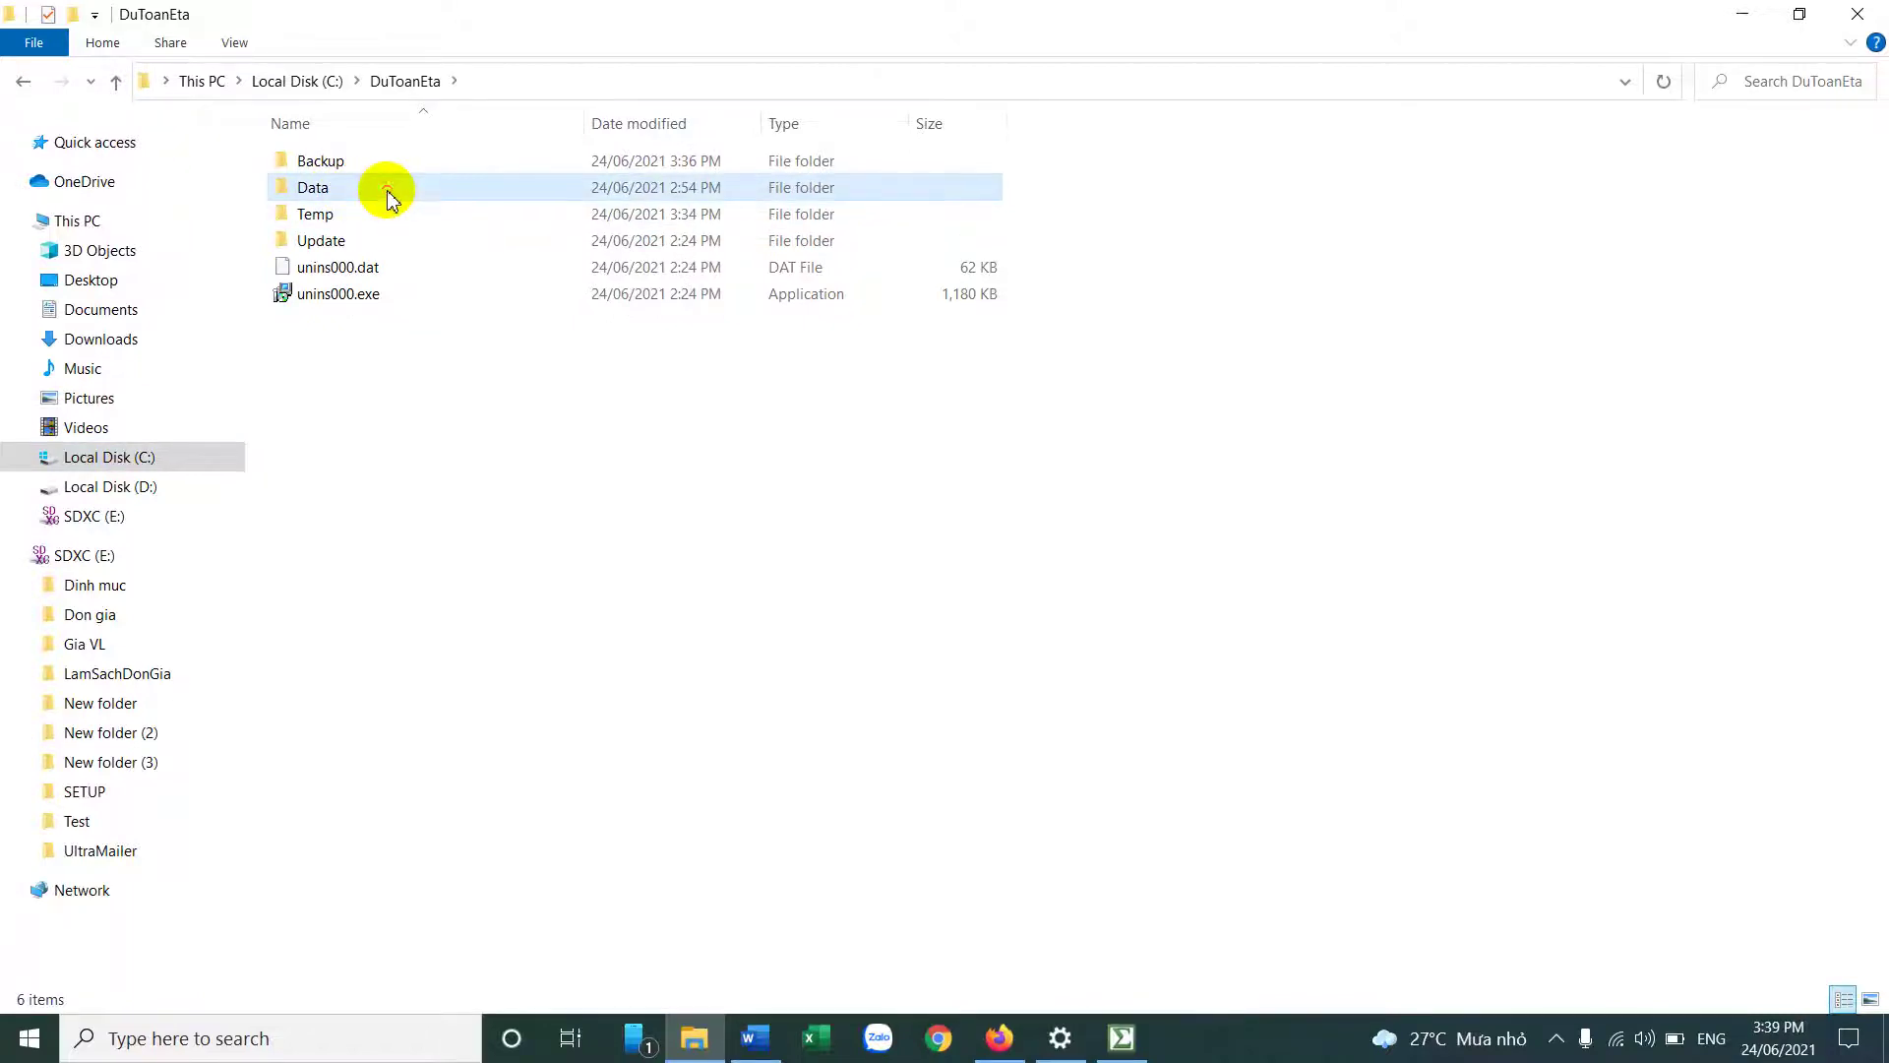
{"action": "scroll", "coordinate": [524, 594], "scroll_direction": "down", "scroll_amount": 6}
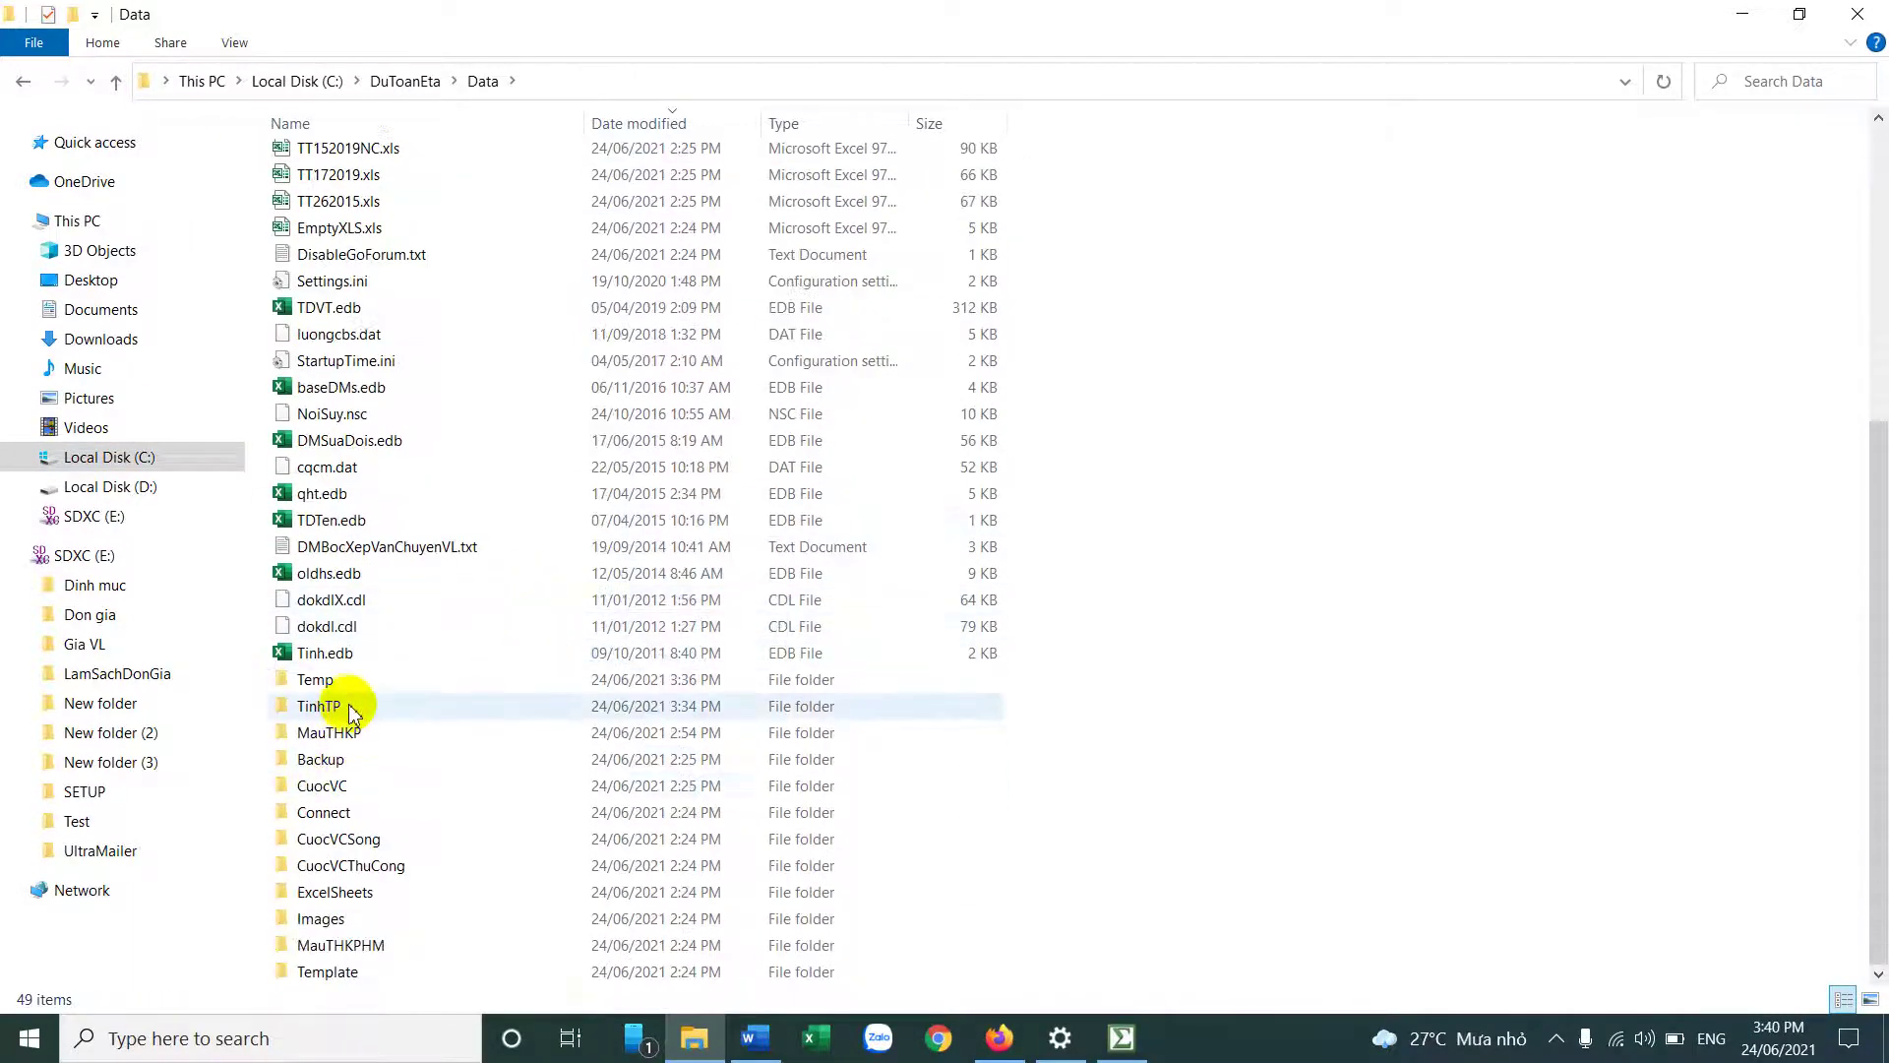
{"action": "double_click", "coordinate": [352, 709]}
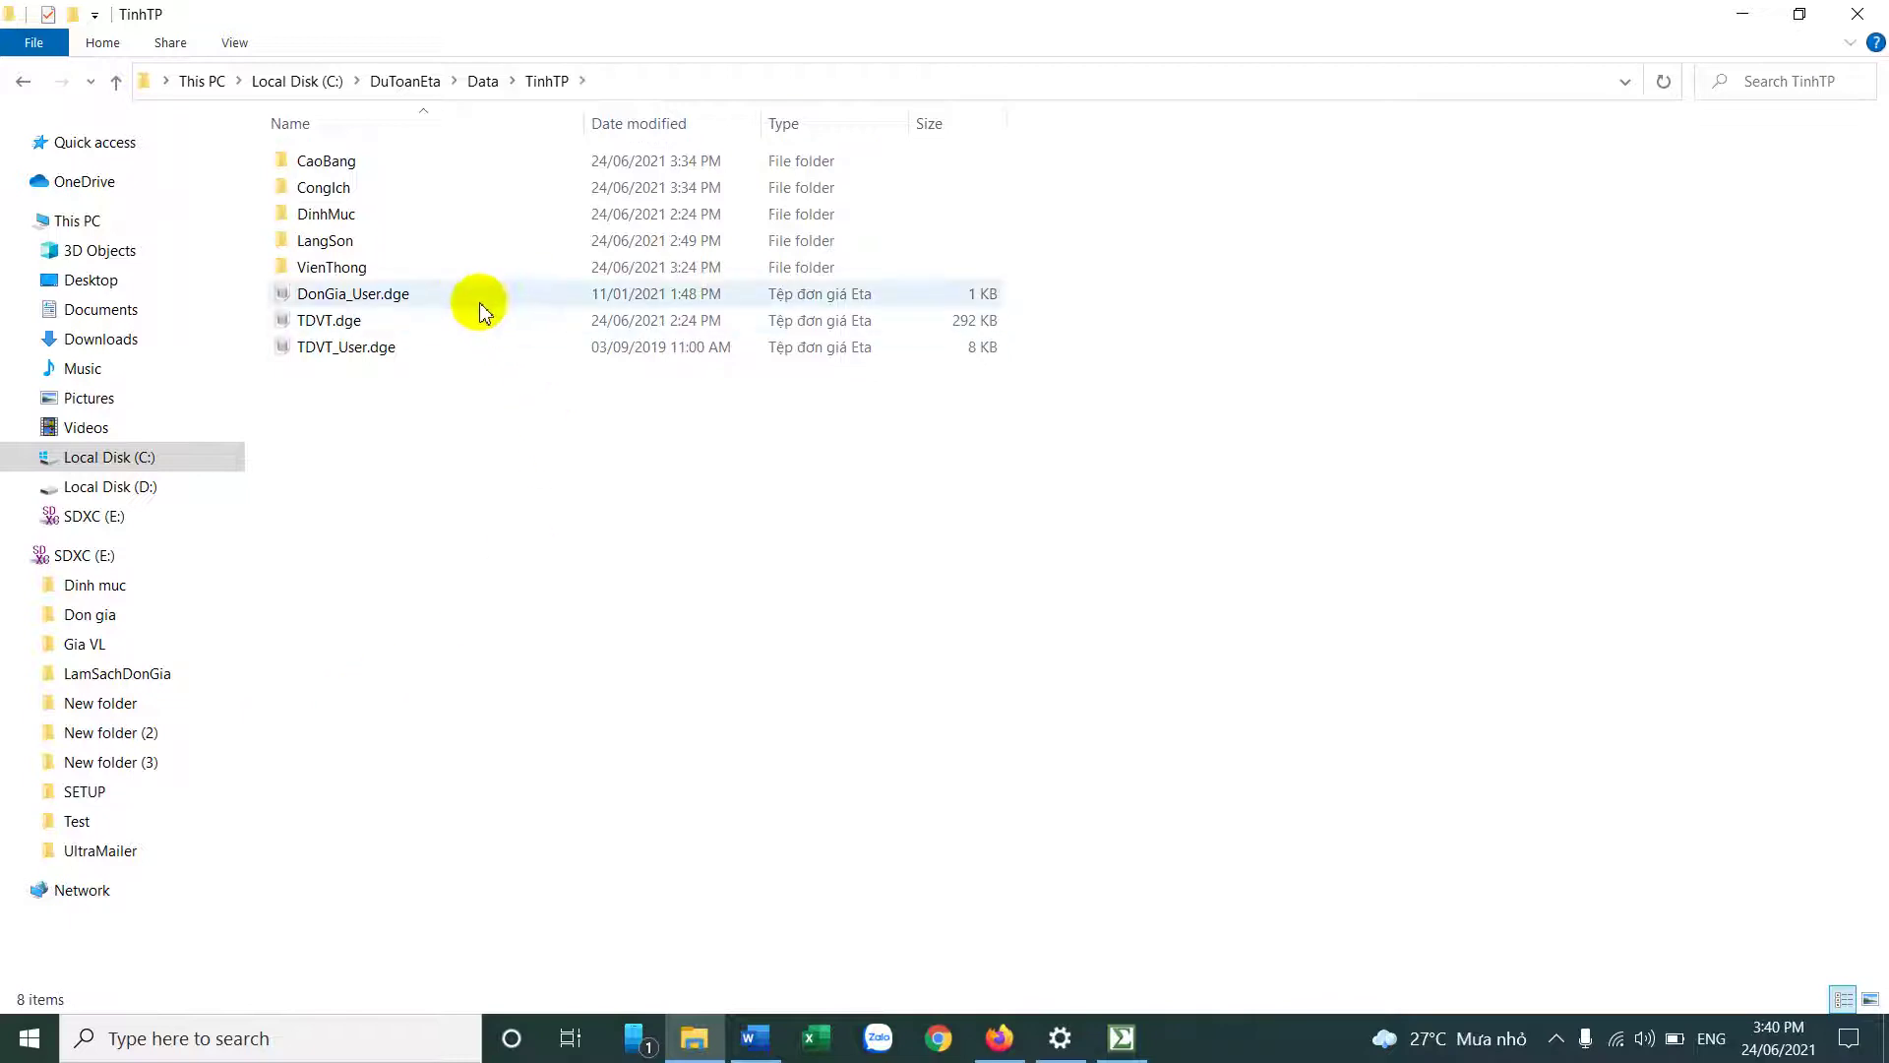
{"action": "double_click", "coordinate": [427, 277]}
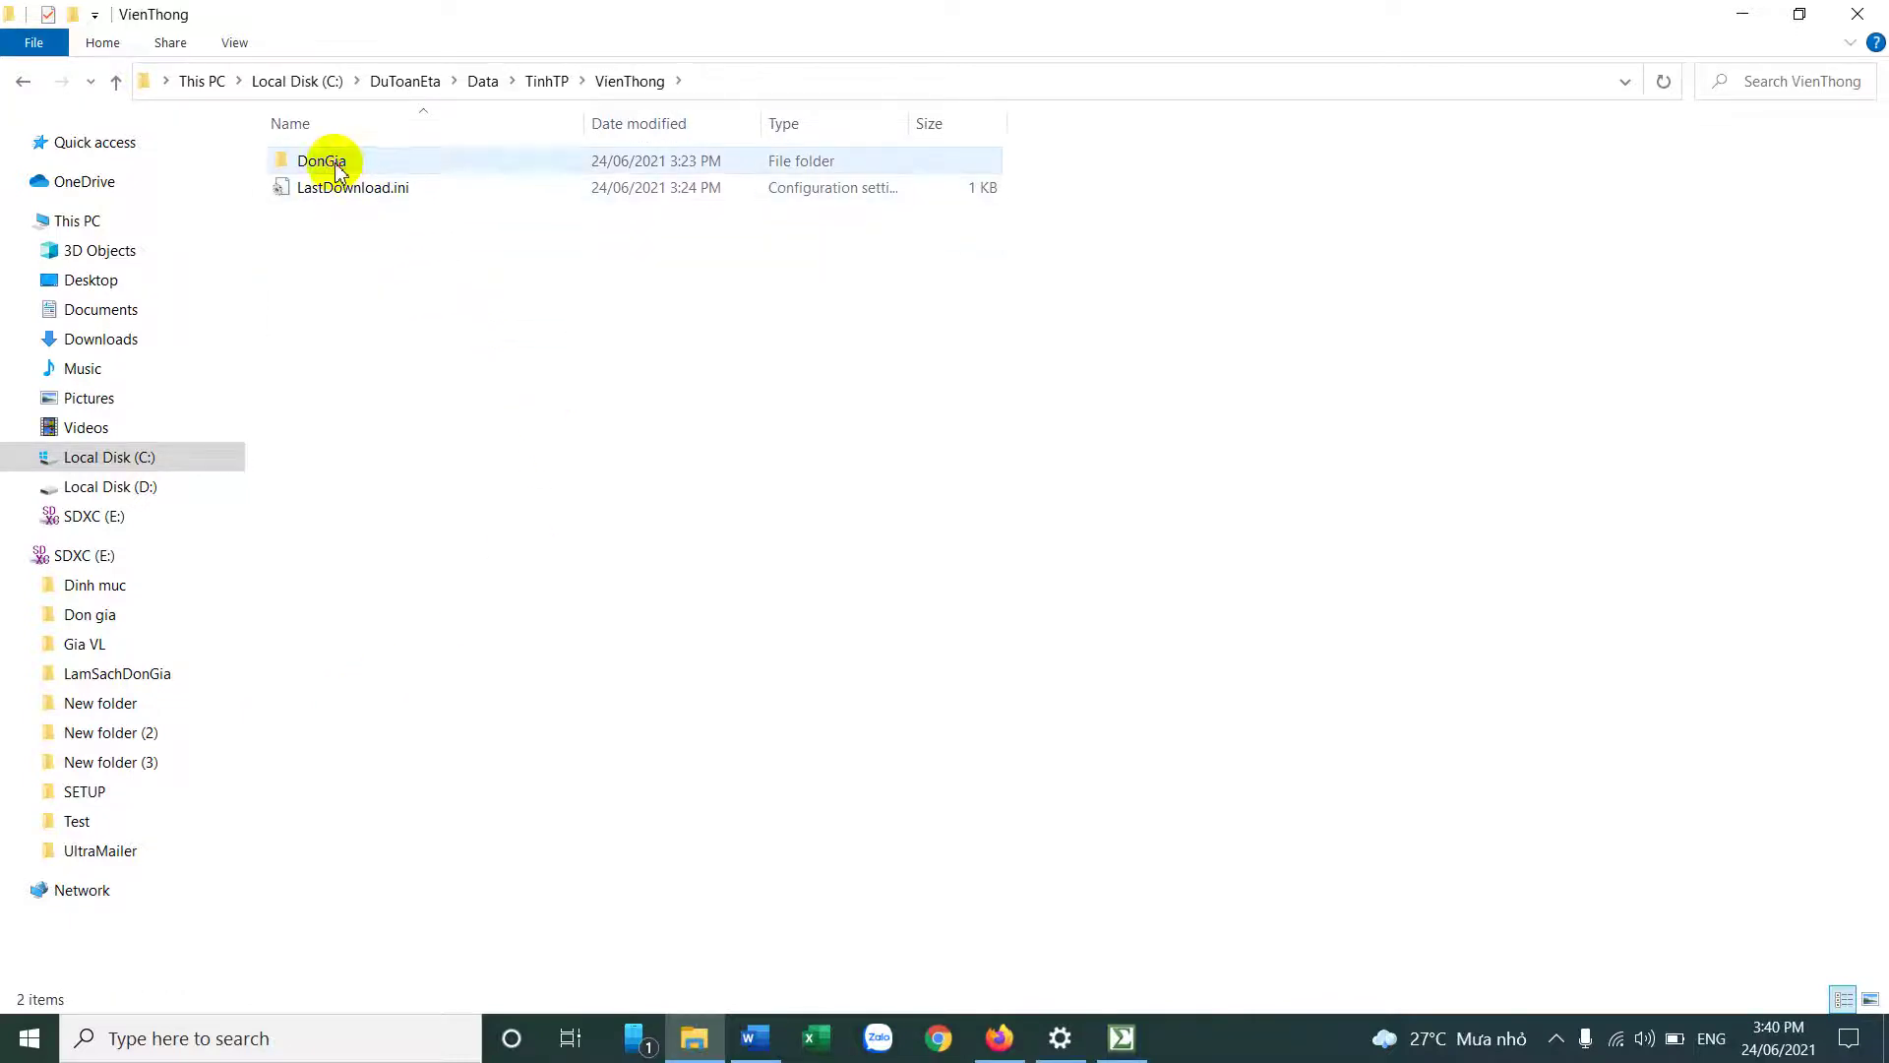
{"action": "double_click", "coordinate": [325, 161]}
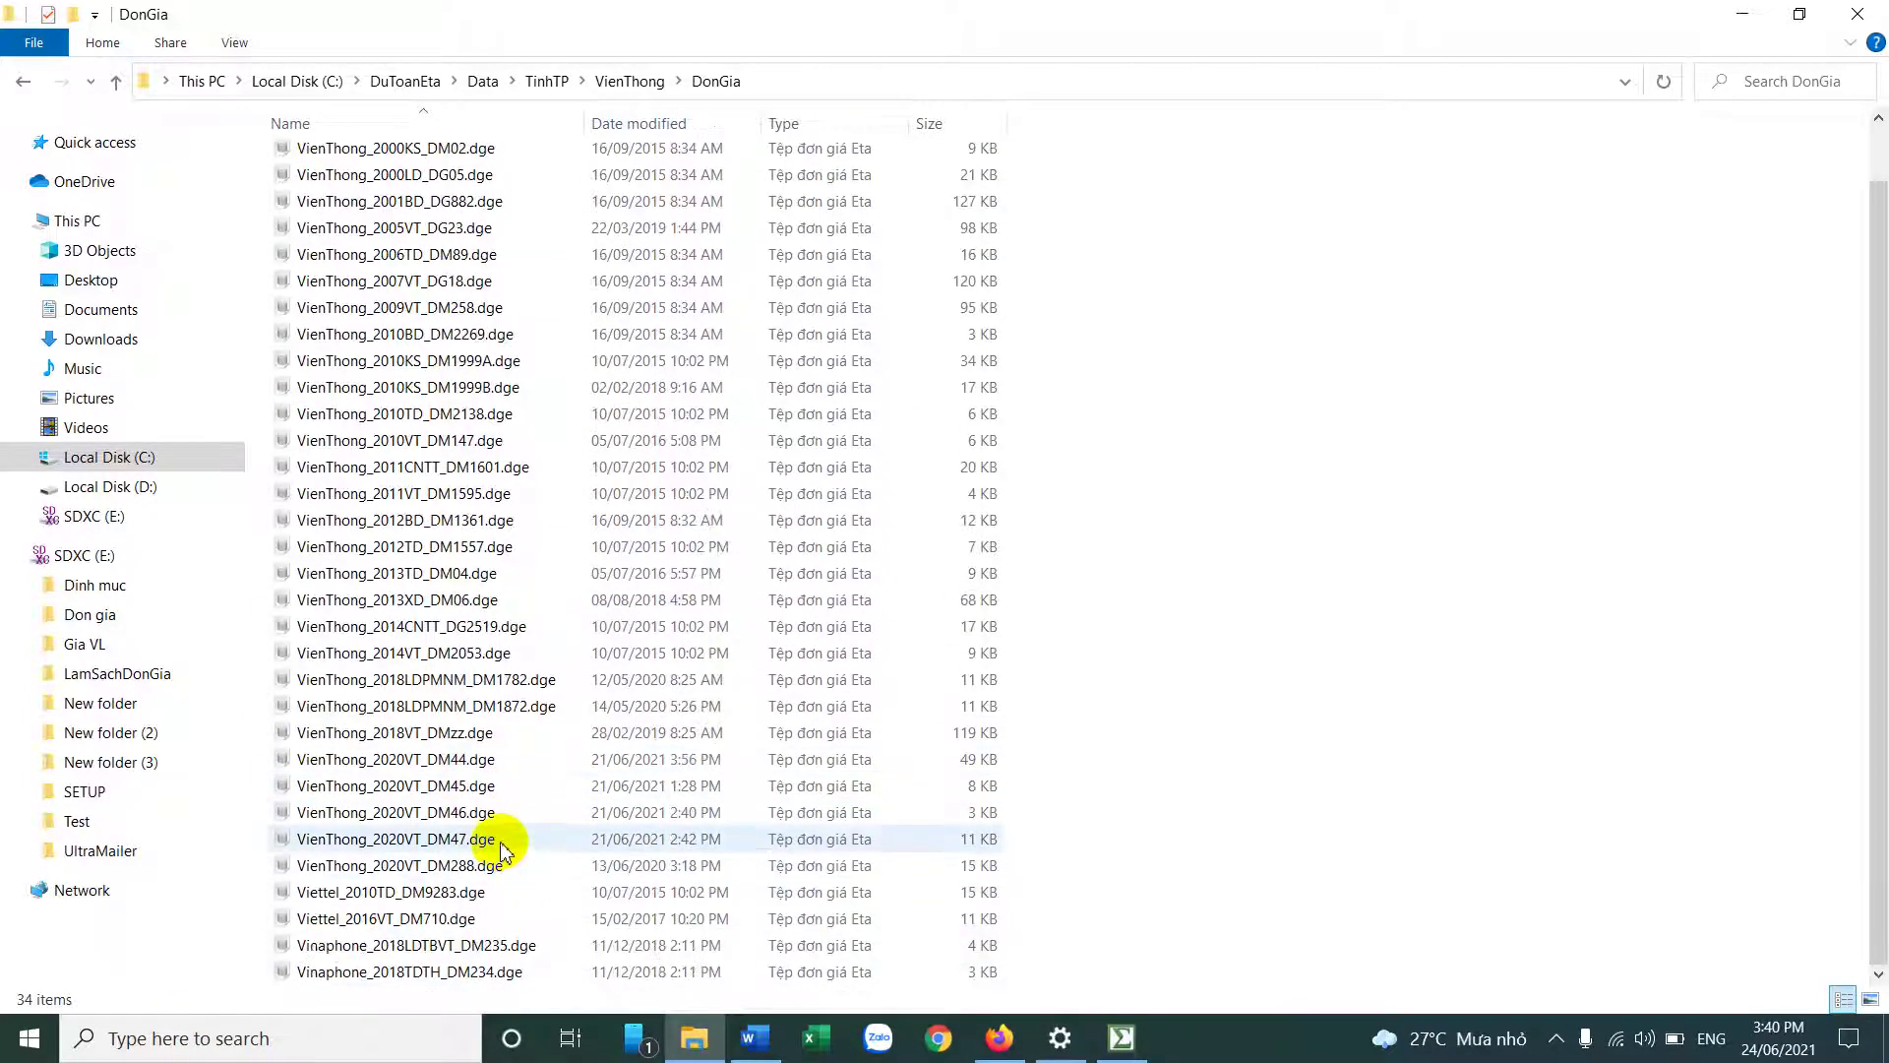
Step: Copy the four files VienThong_2020VT_DM44.dge through VienThong_2020VT_DM47.dge
{"action": "scroll", "coordinate": [498, 847], "scroll_direction": "down", "scroll_amount": 1}
{"action": "left_click", "coordinate": [477, 762]}
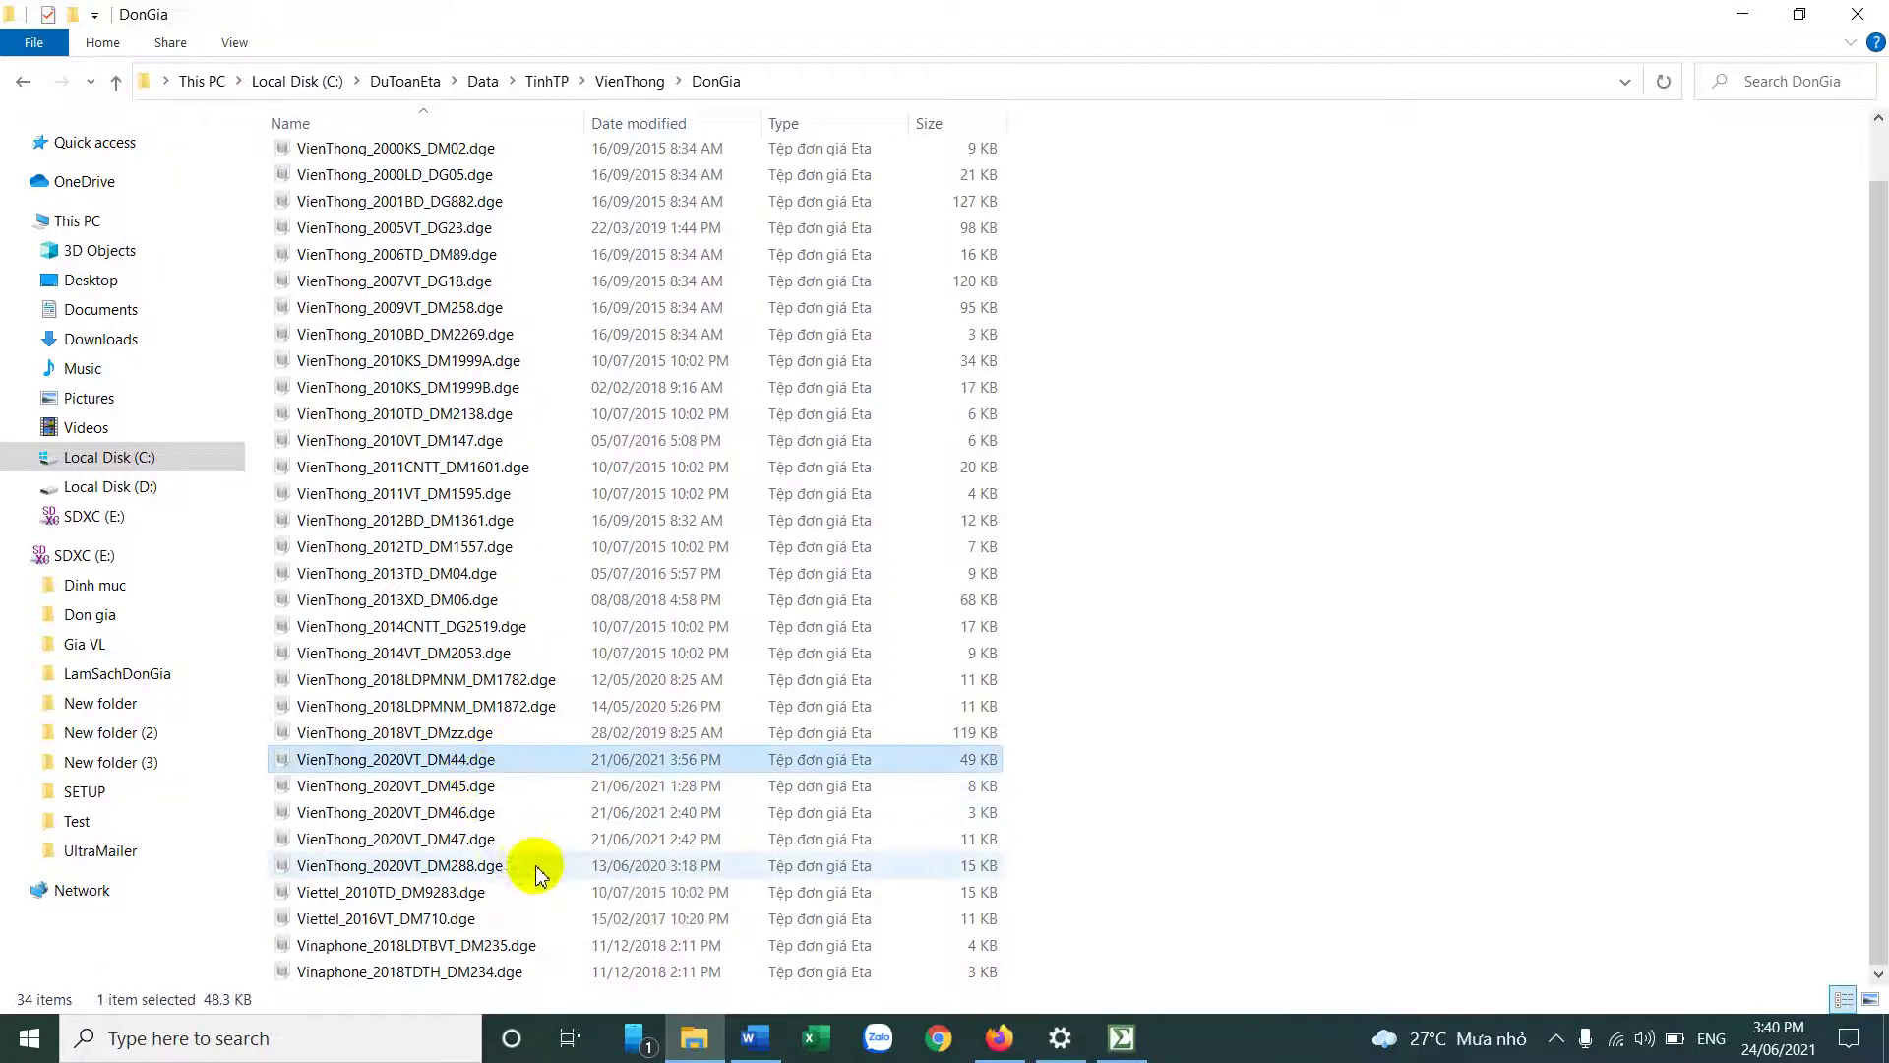
{"action": "left_click", "coordinate": [516, 844], "text": "shift"}
{"action": "right_click", "coordinate": [516, 844]}
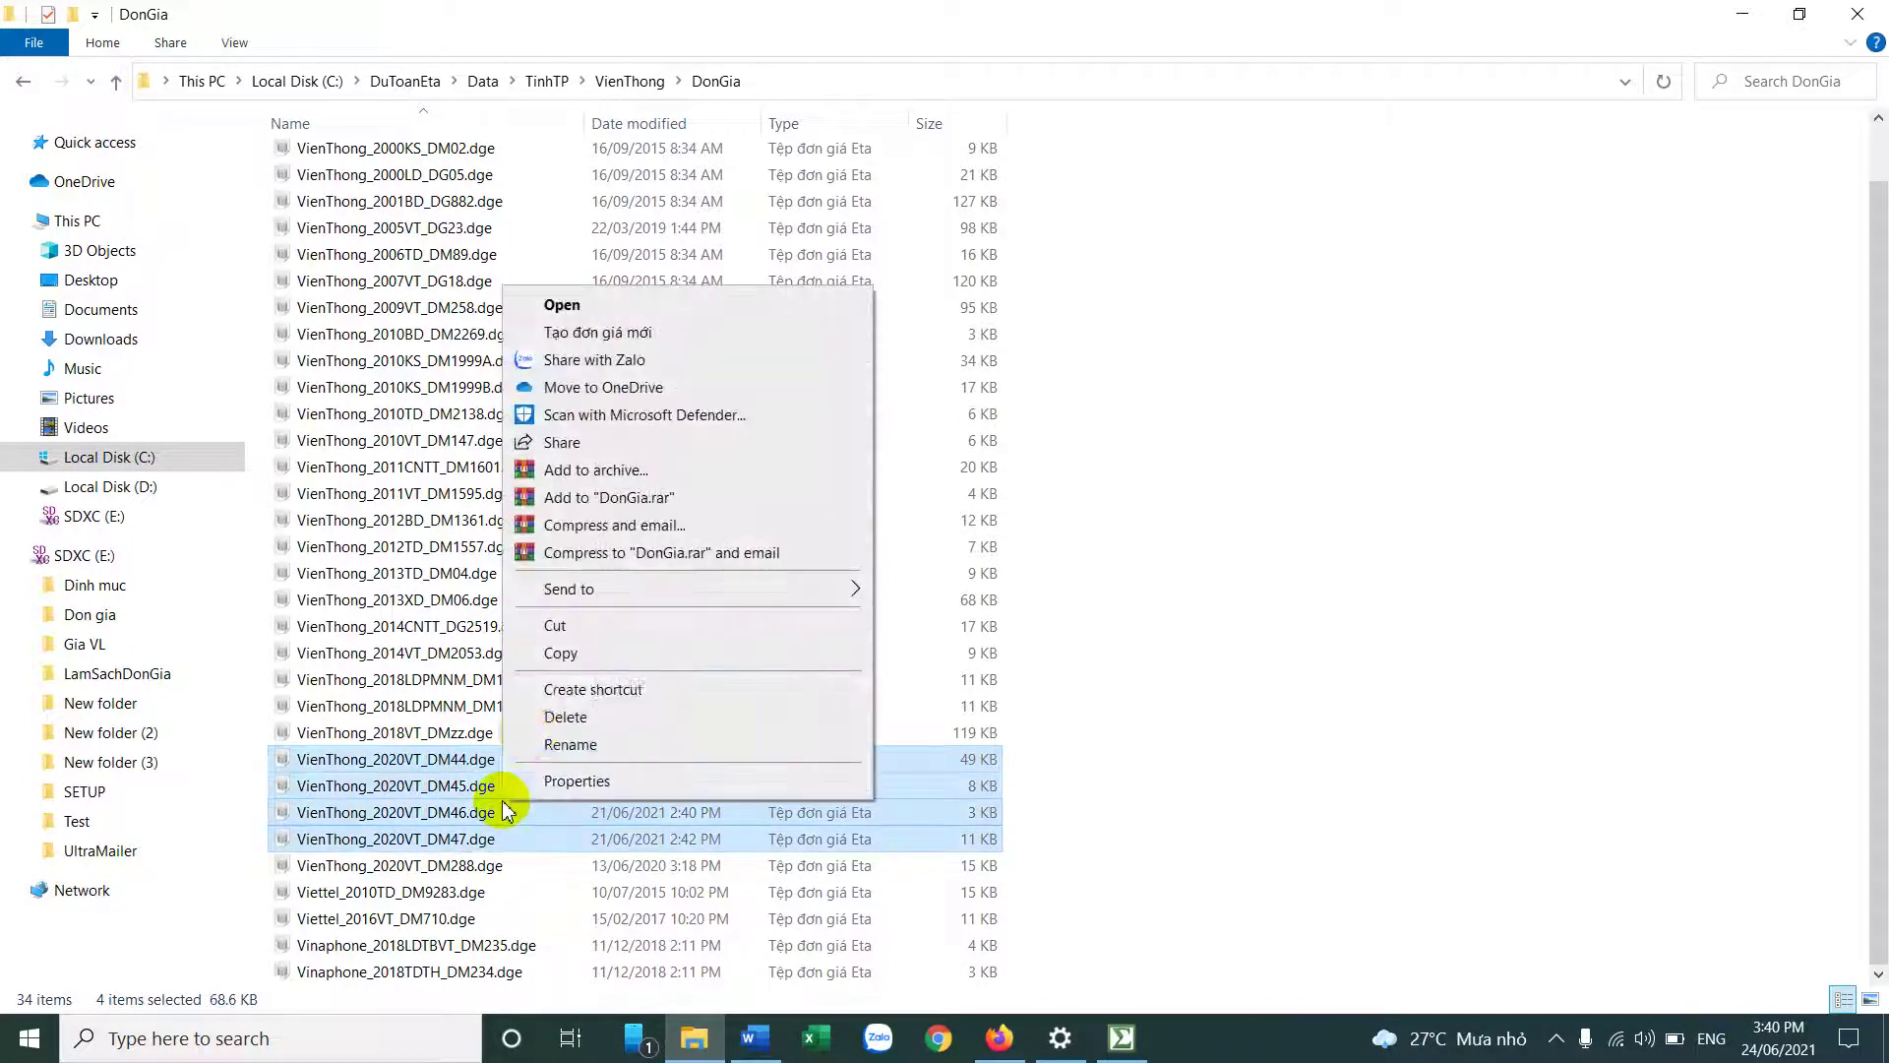
{"action": "left_click", "coordinate": [628, 654]}
Step: Paste the four telecom norm files into the LangSon\DonGia folder under TinhTP and return to Dự toán Eta
{"action": "left_click", "coordinate": [544, 83]}
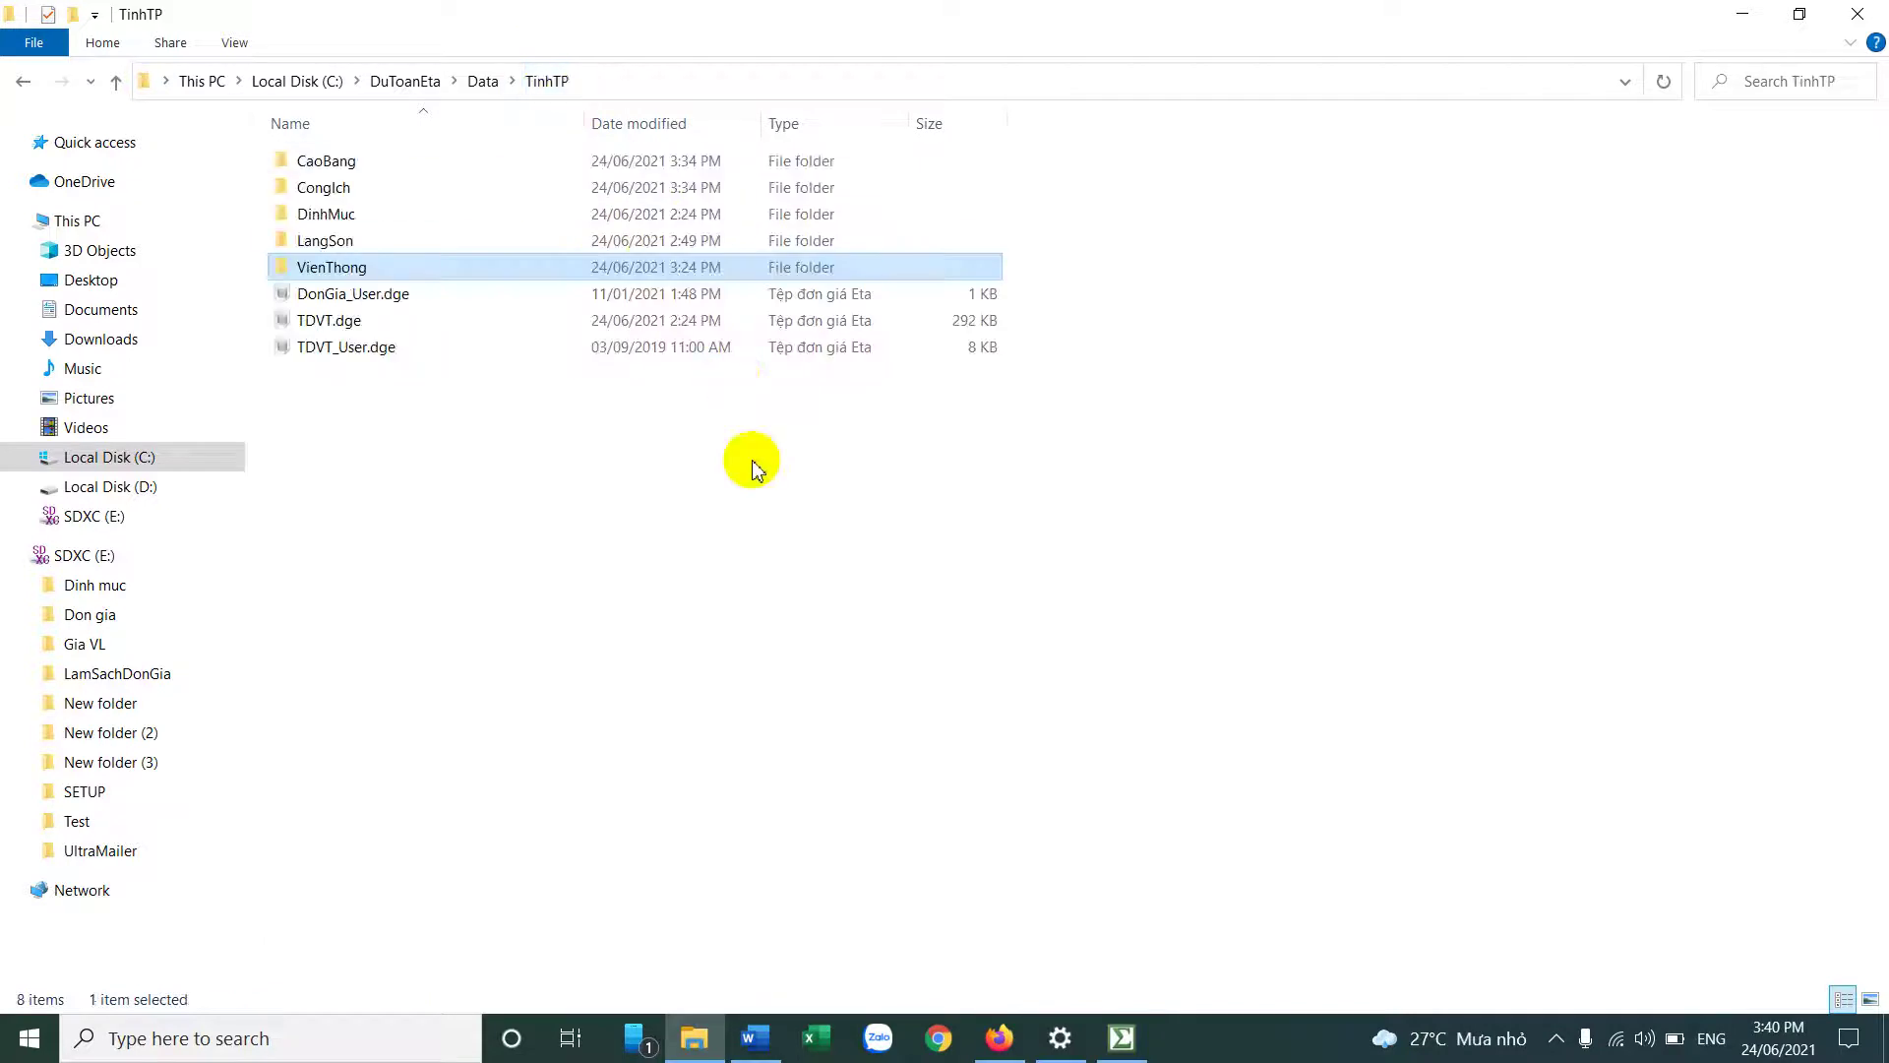
{"action": "double_click", "coordinate": [364, 240]}
{"action": "double_click", "coordinate": [364, 161]}
{"action": "right_click", "coordinate": [1263, 326]}
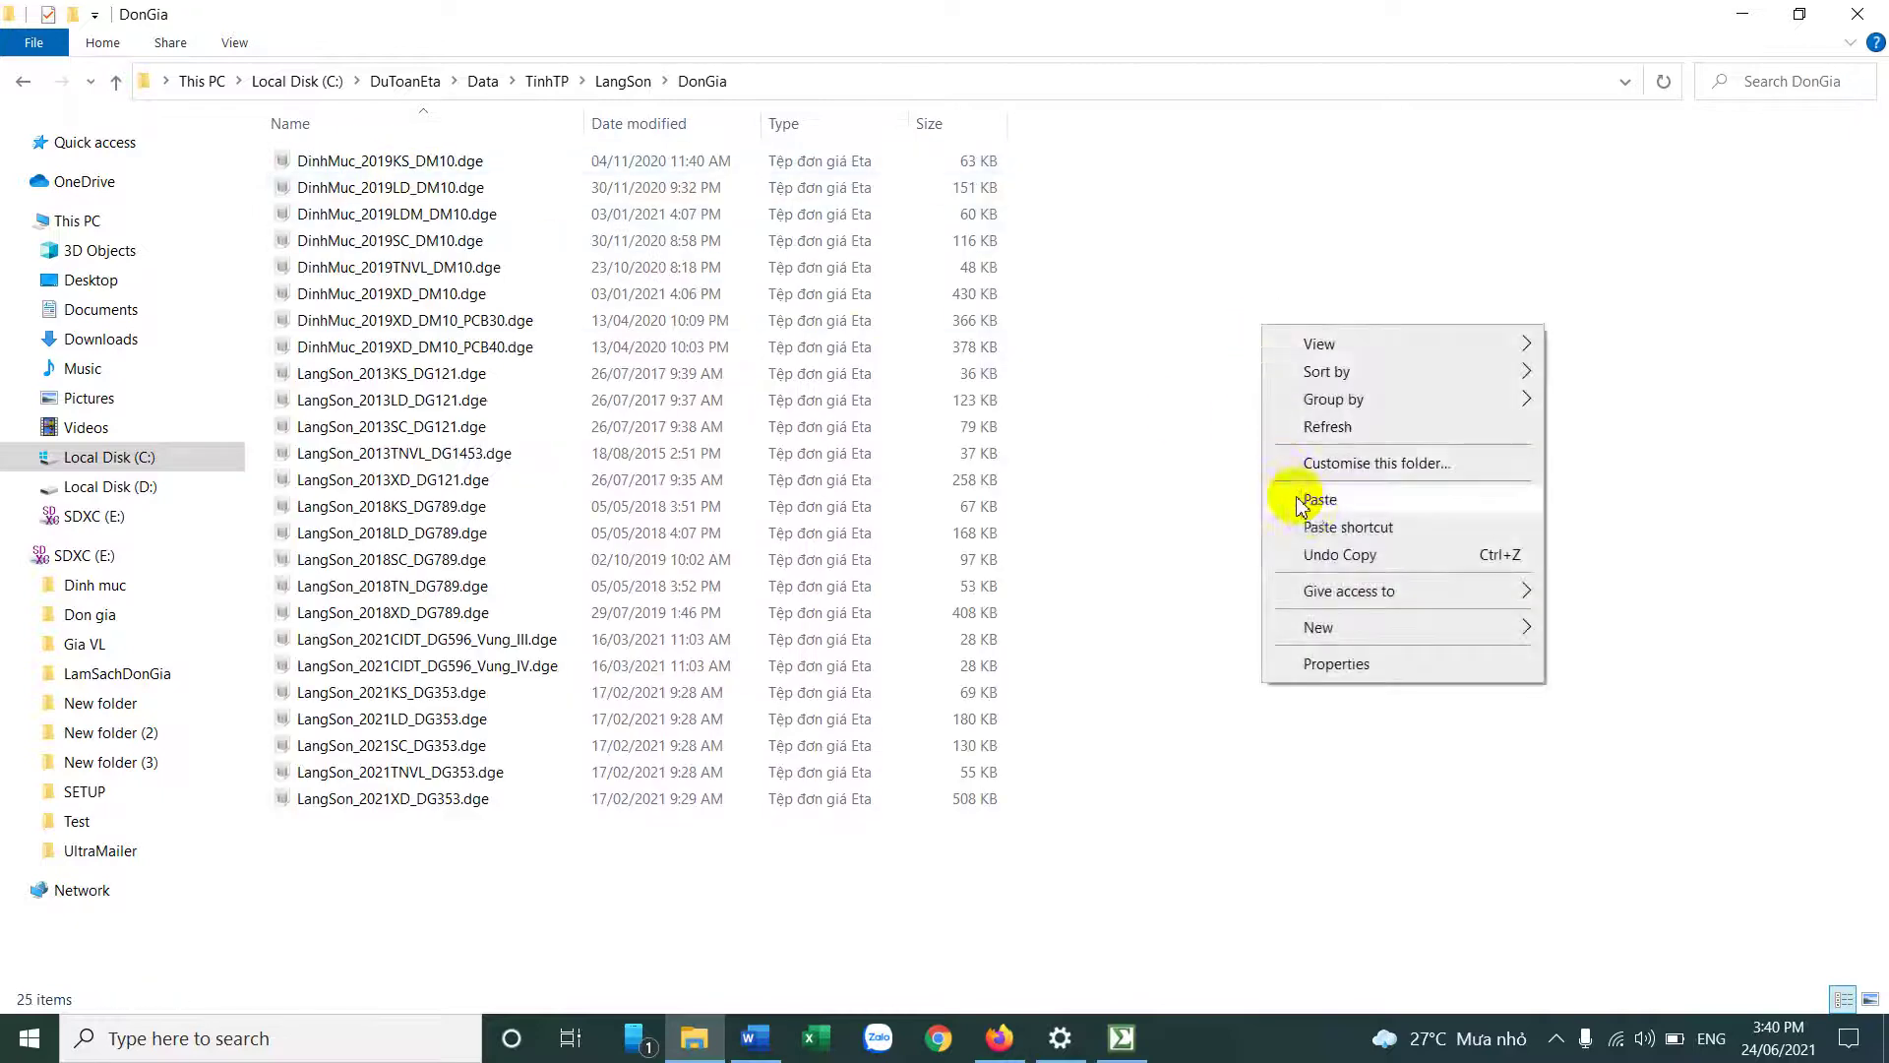
{"action": "left_click", "coordinate": [1315, 500]}
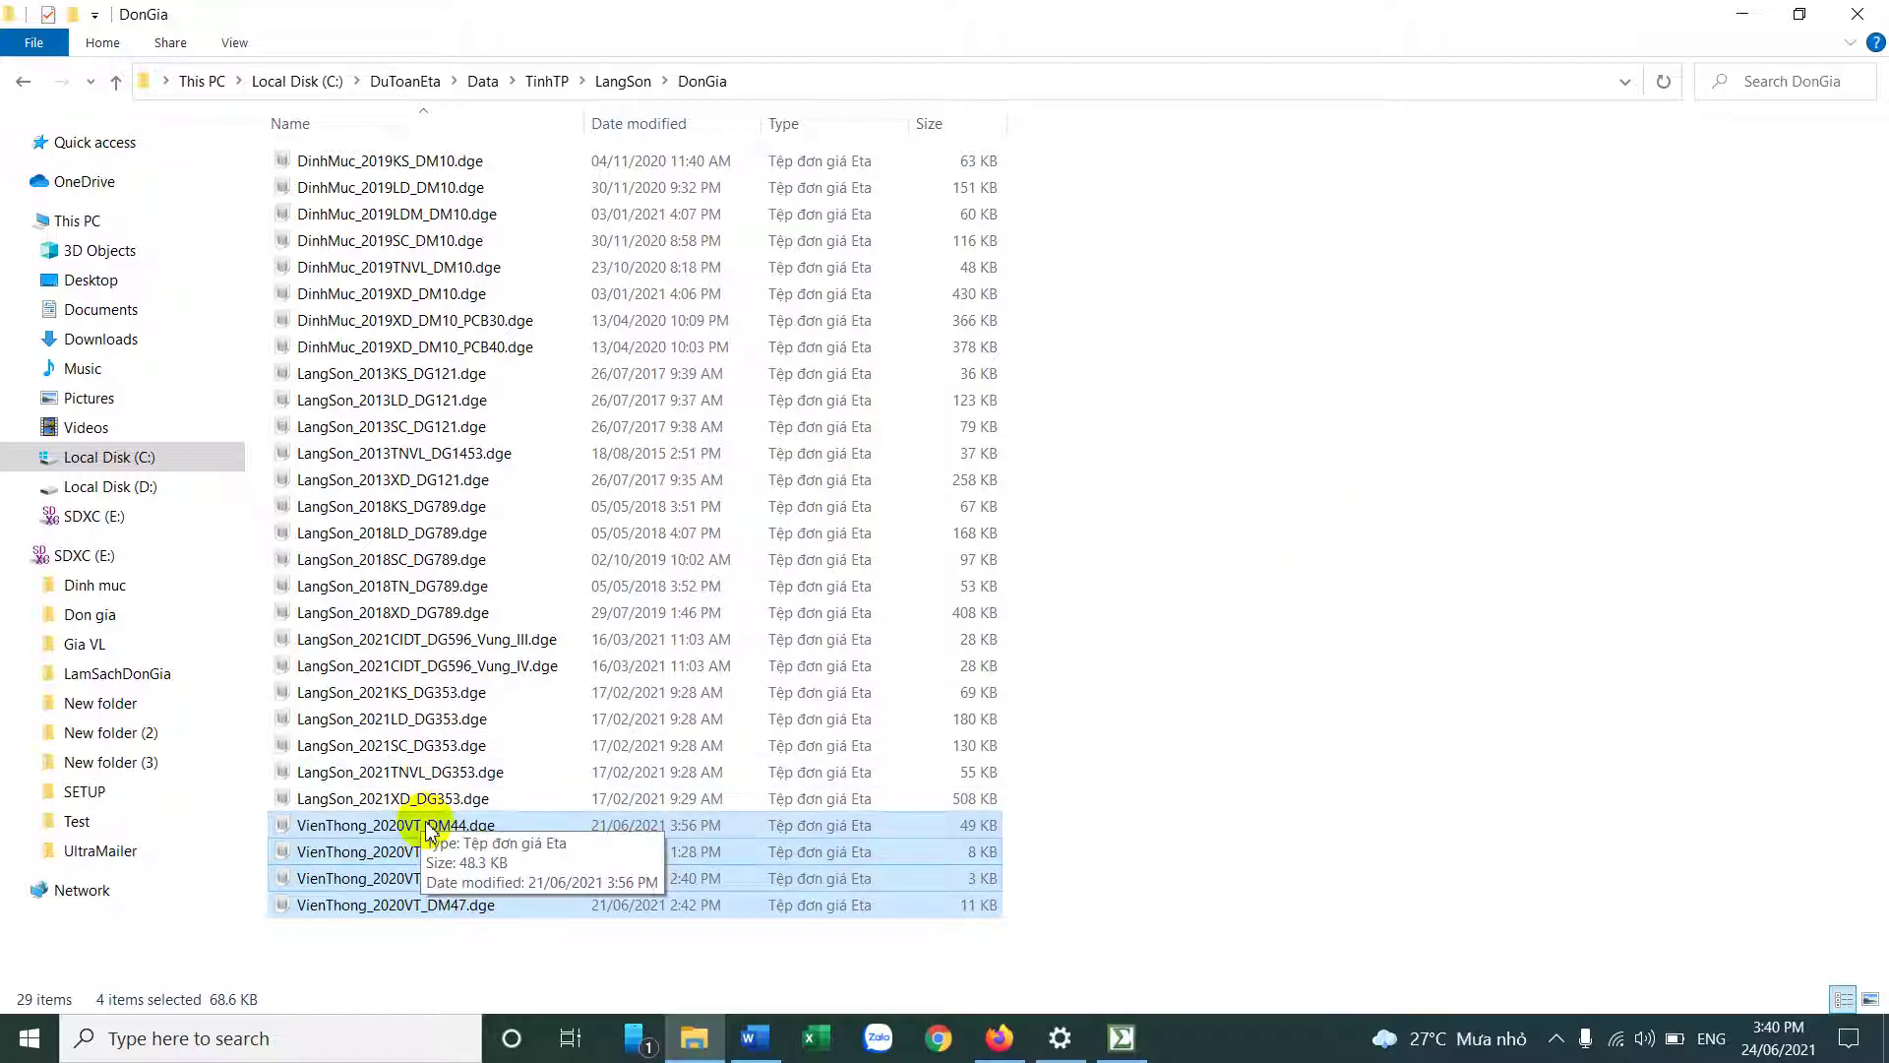
{"action": "left_click", "coordinate": [1122, 1038]}
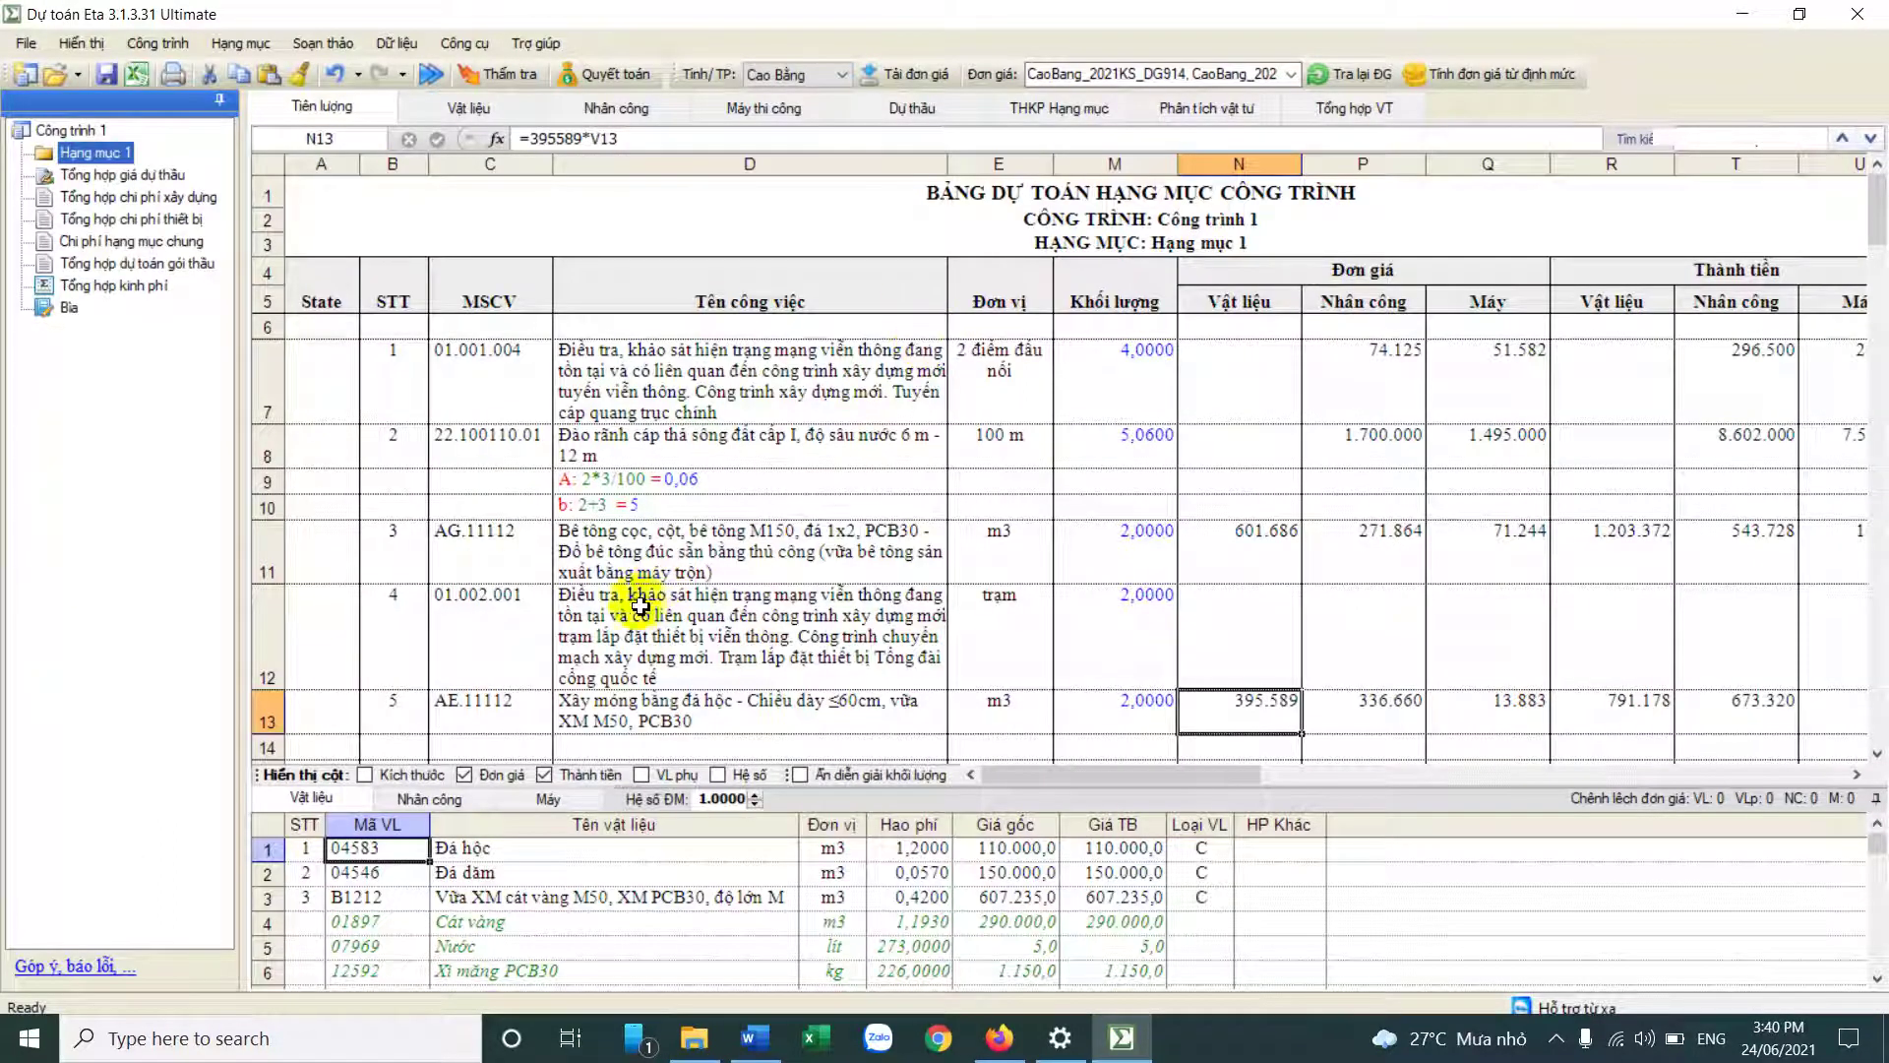
Step: Review the labour of work items 01.001.004 and AE.11112, and open the material price table
{"action": "left_click", "coordinate": [507, 389]}
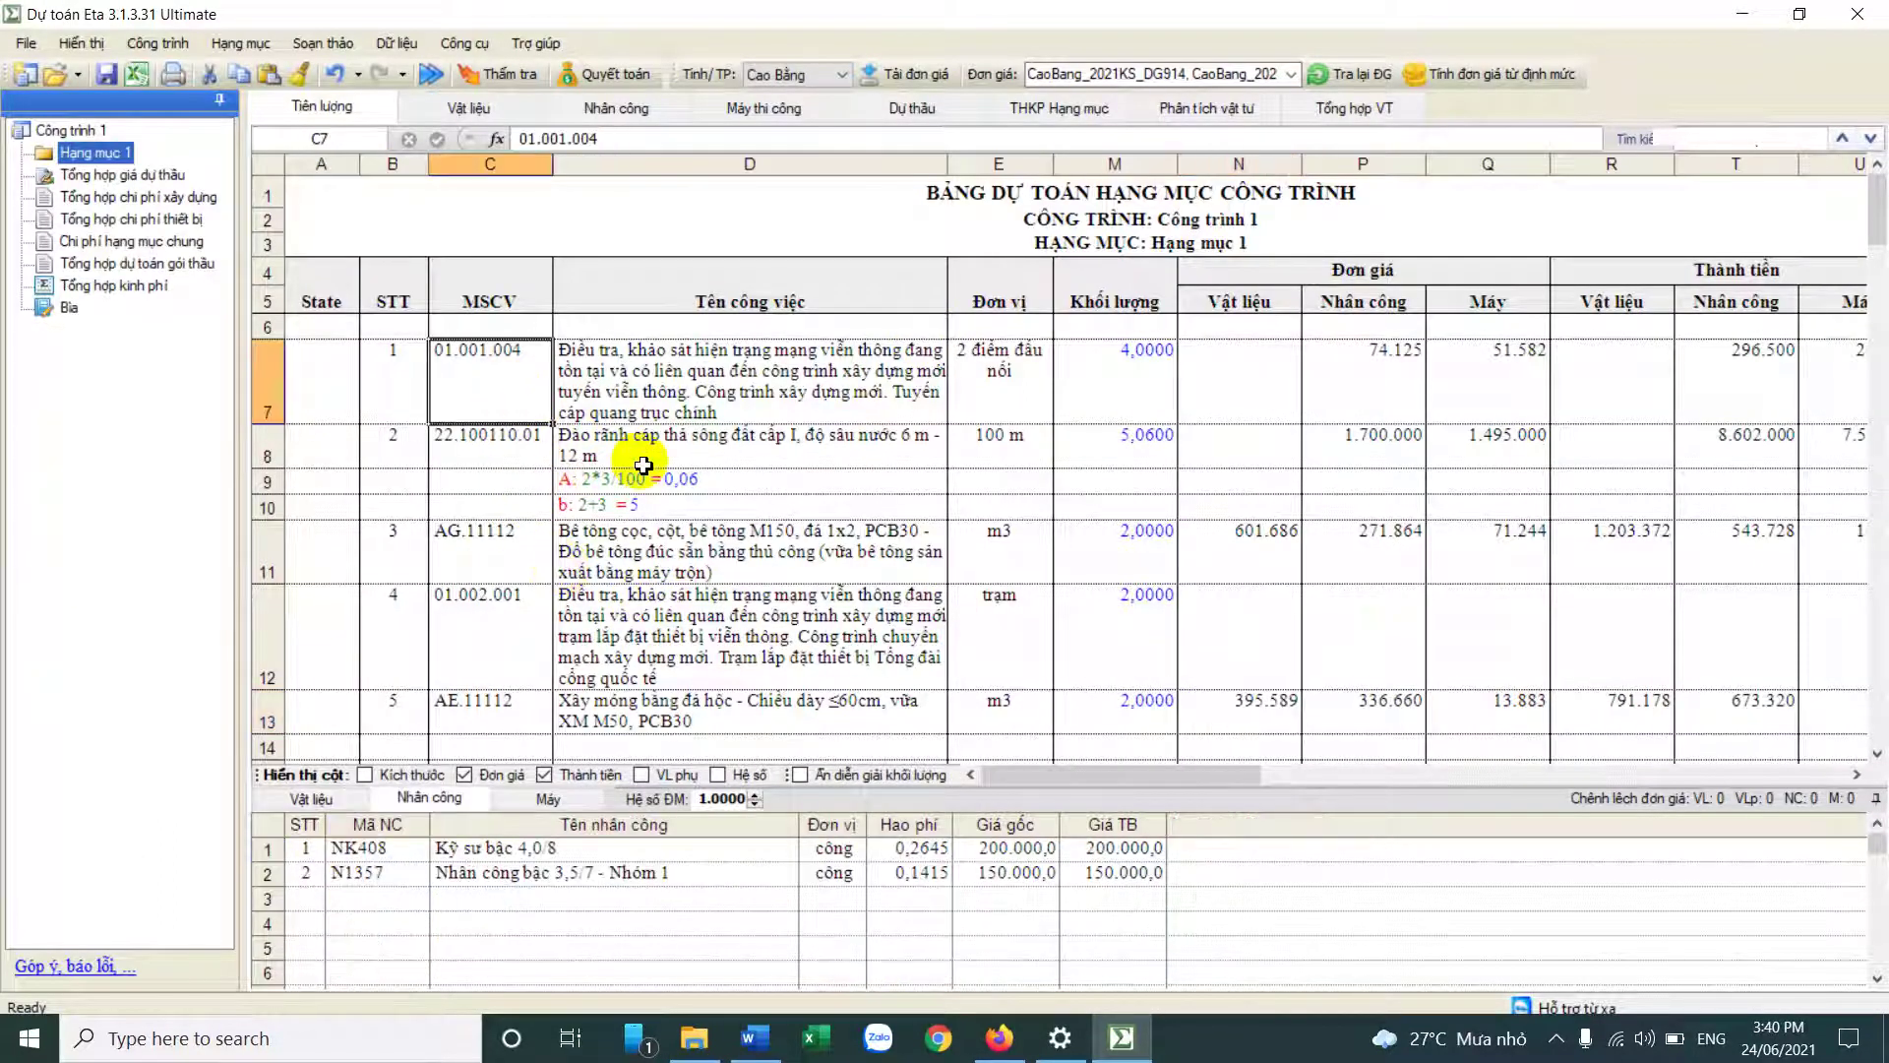
{"action": "left_click", "coordinate": [497, 704]}
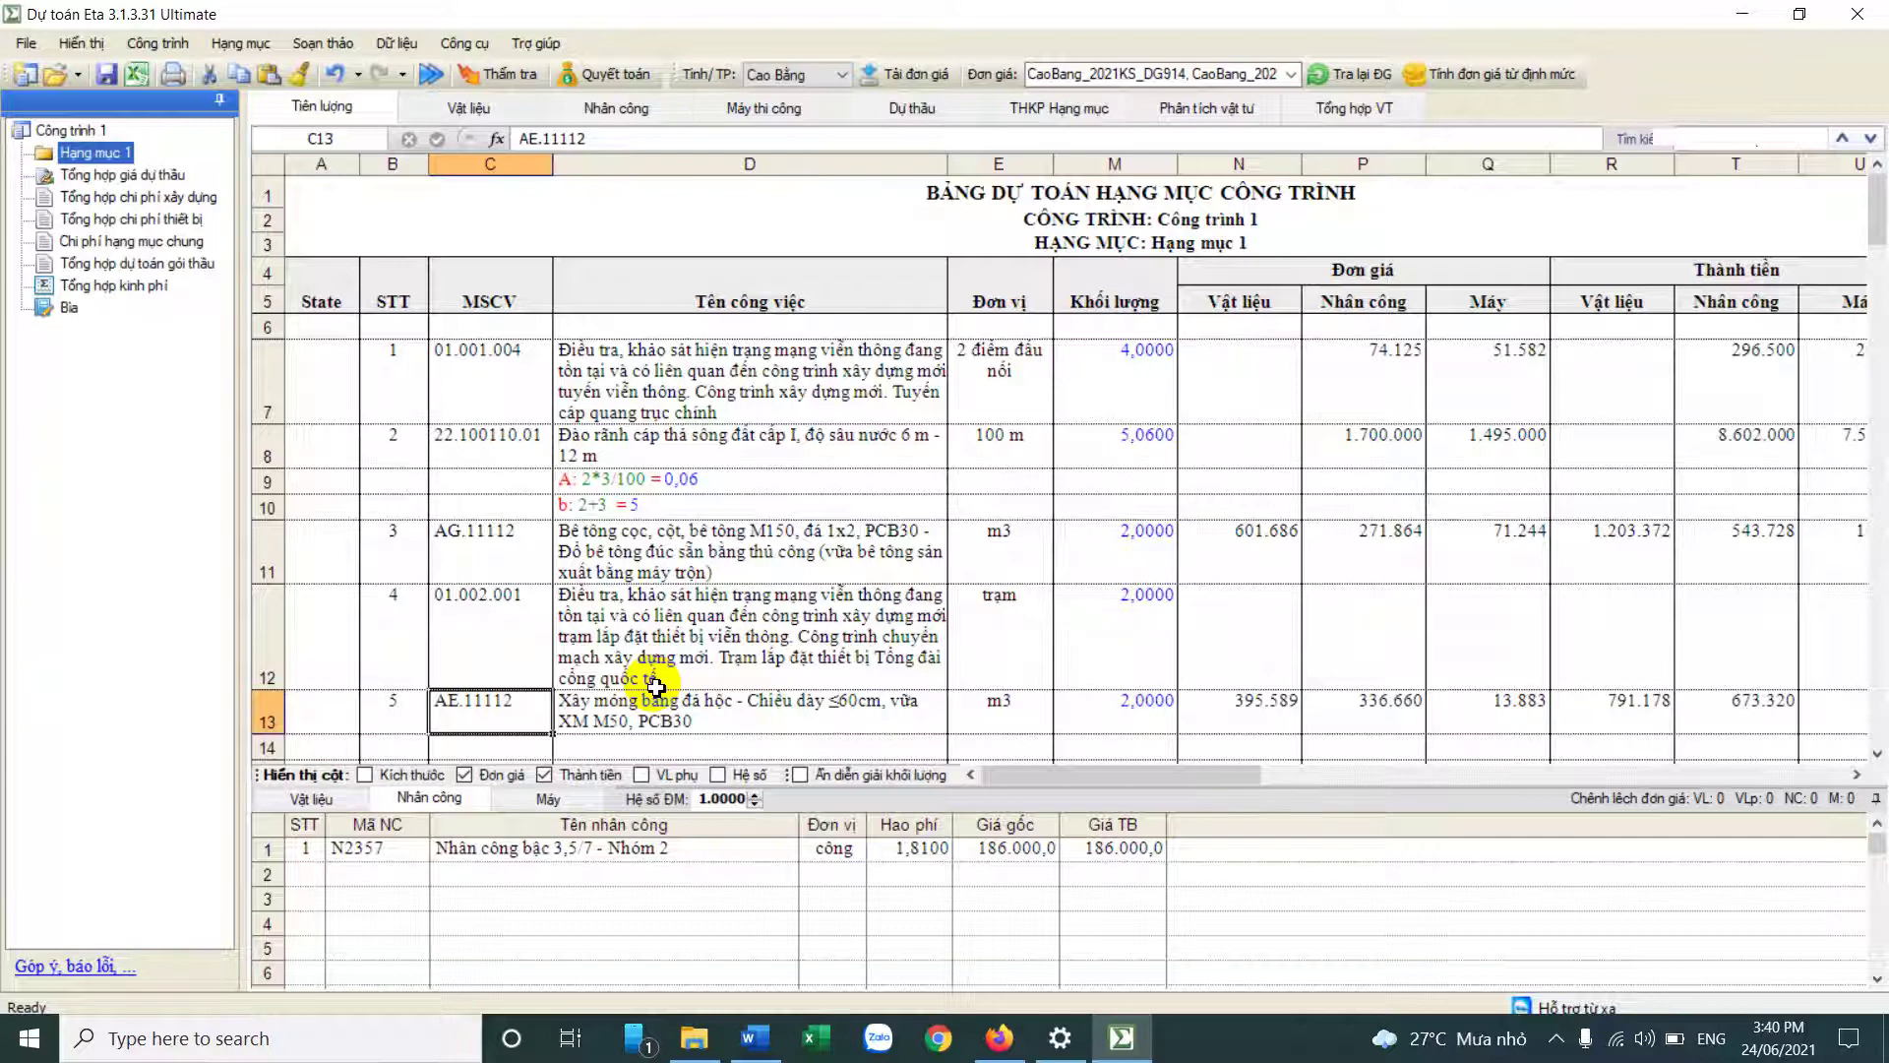
{"action": "left_click", "coordinate": [469, 108]}
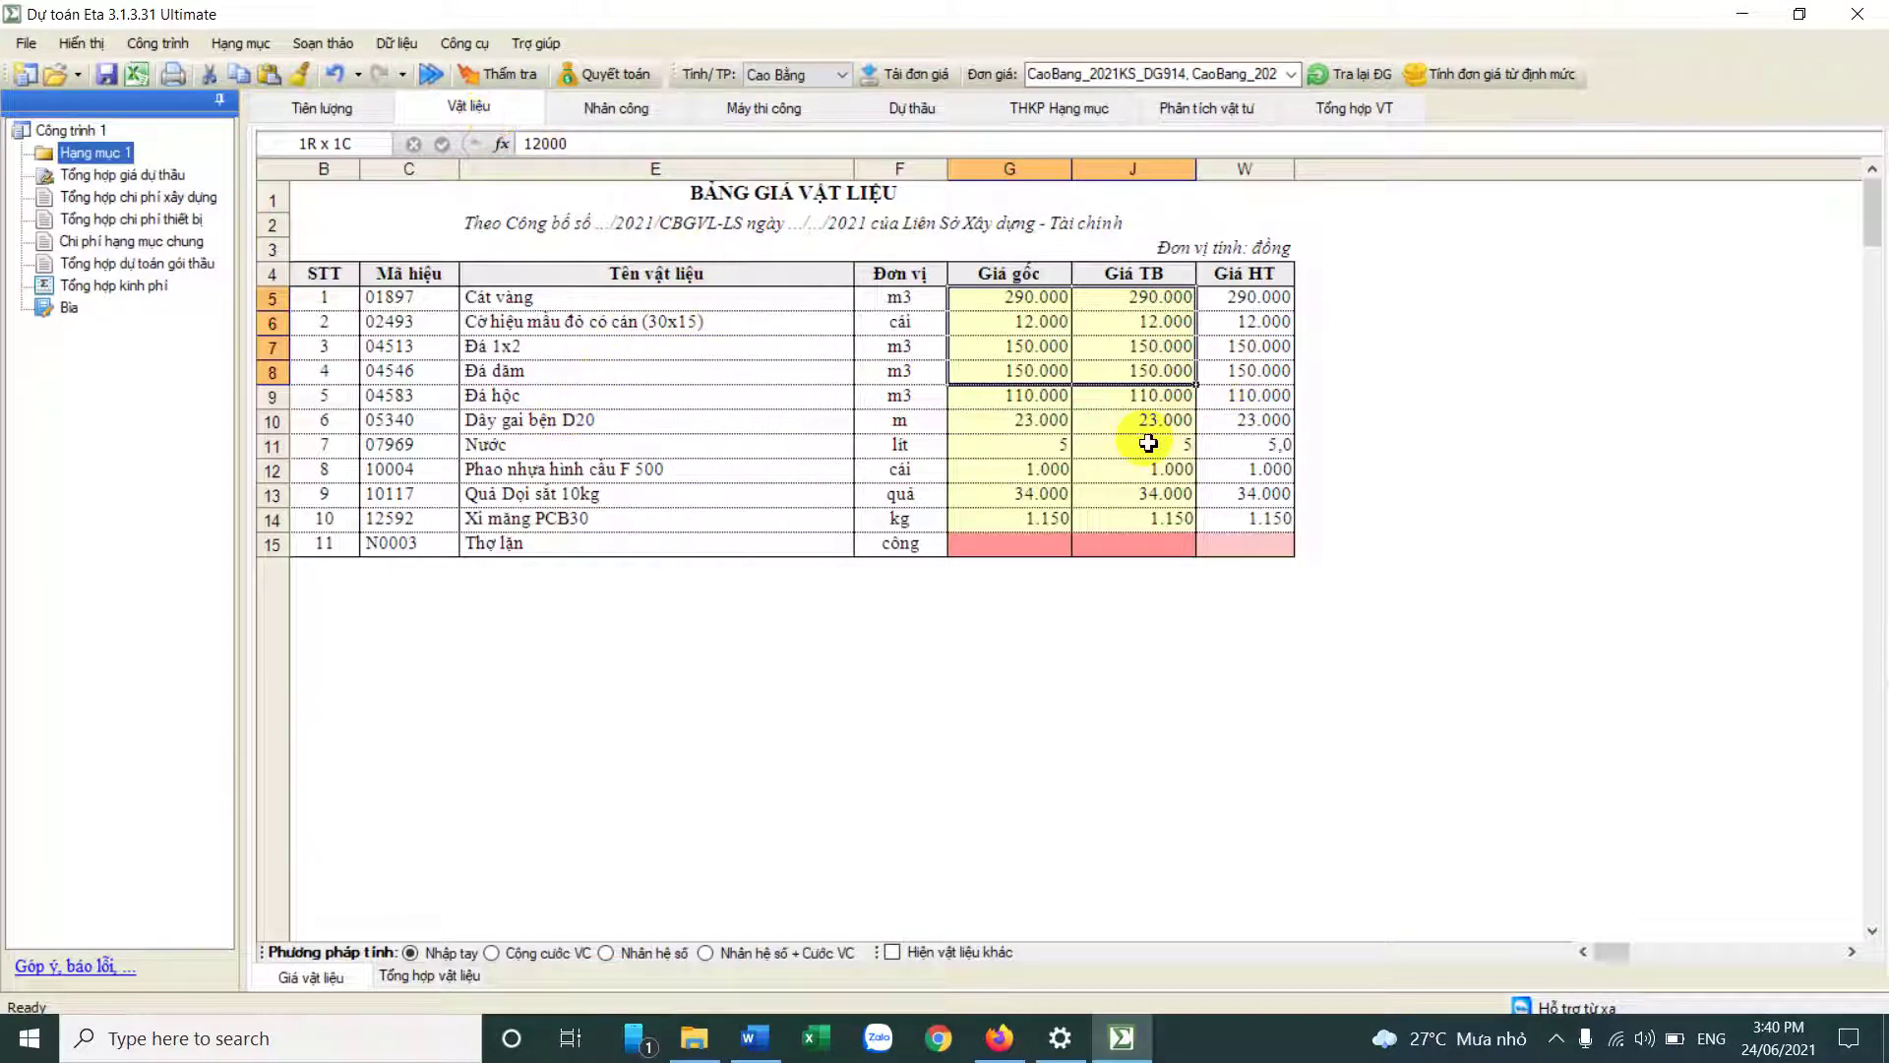
Step: Review the material names and the announced prices (Giá TB) in the material price table
{"action": "left_click", "coordinate": [532, 352]}
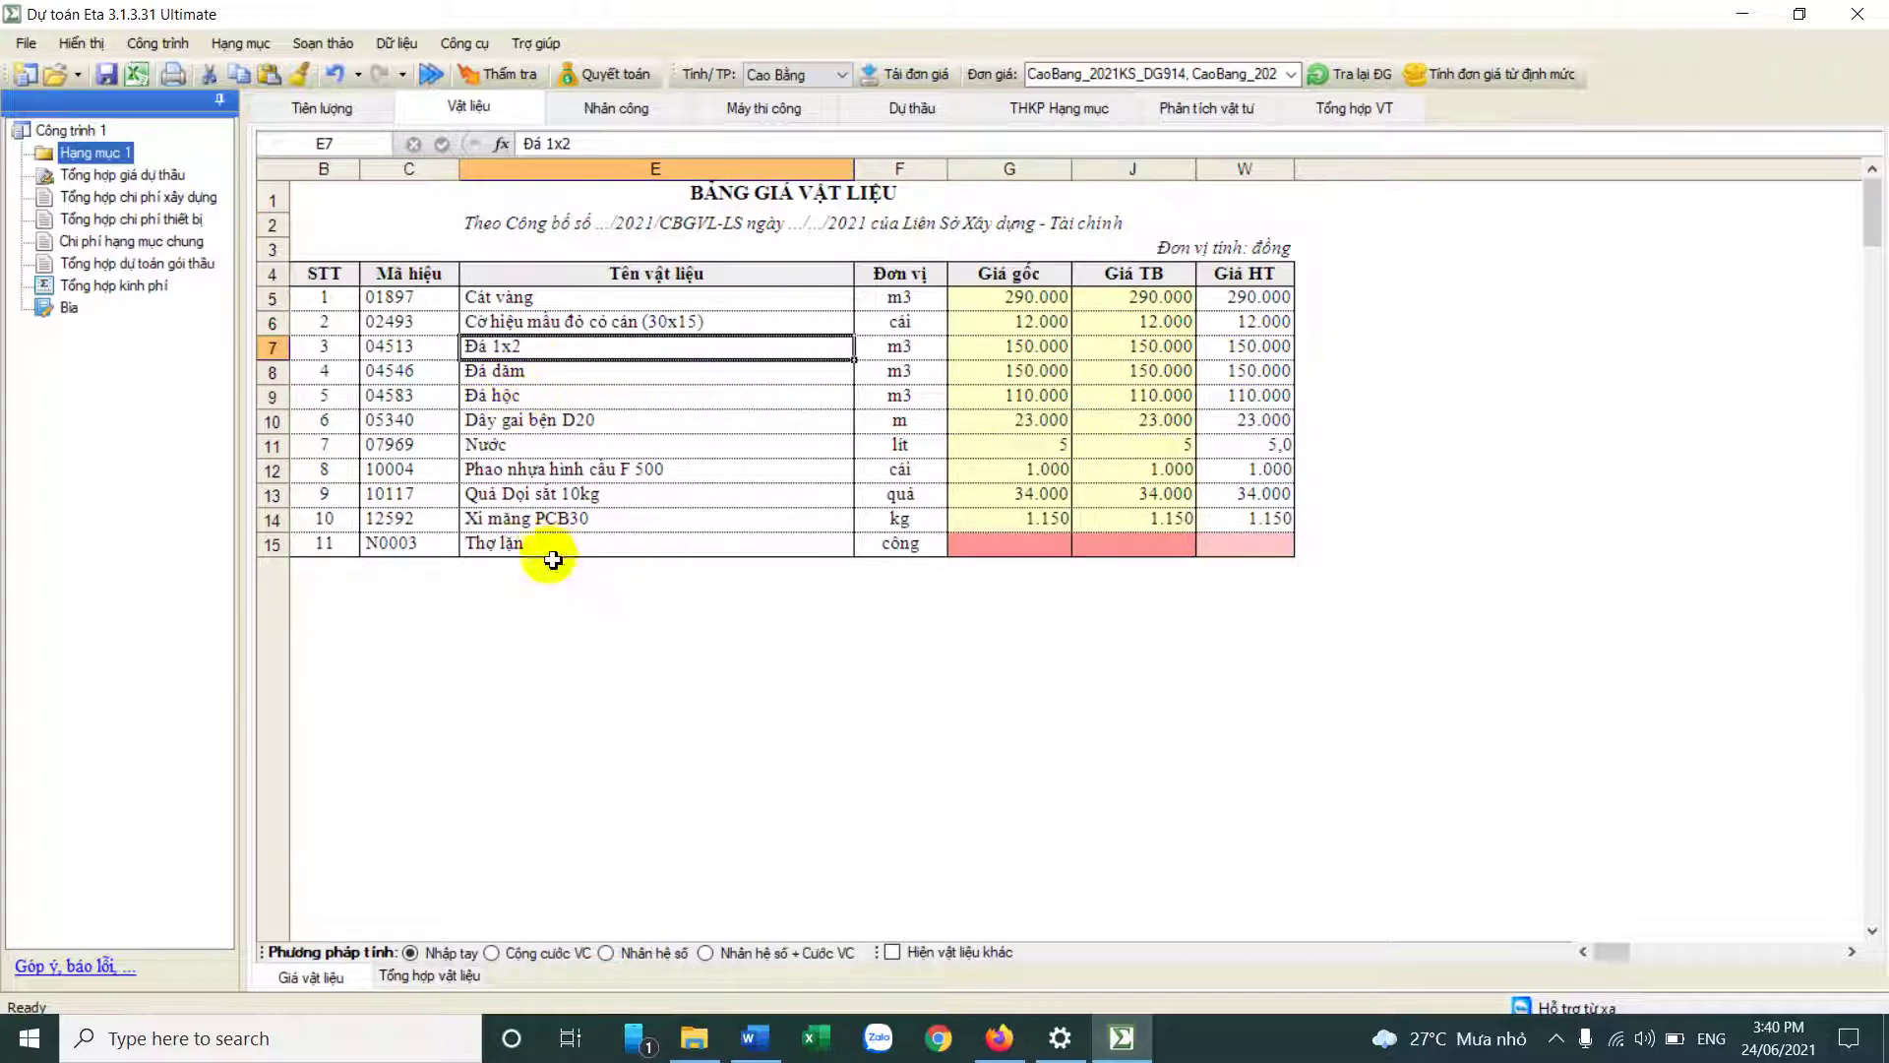
{"action": "left_click", "coordinate": [504, 525]}
{"action": "left_click", "coordinate": [551, 297]}
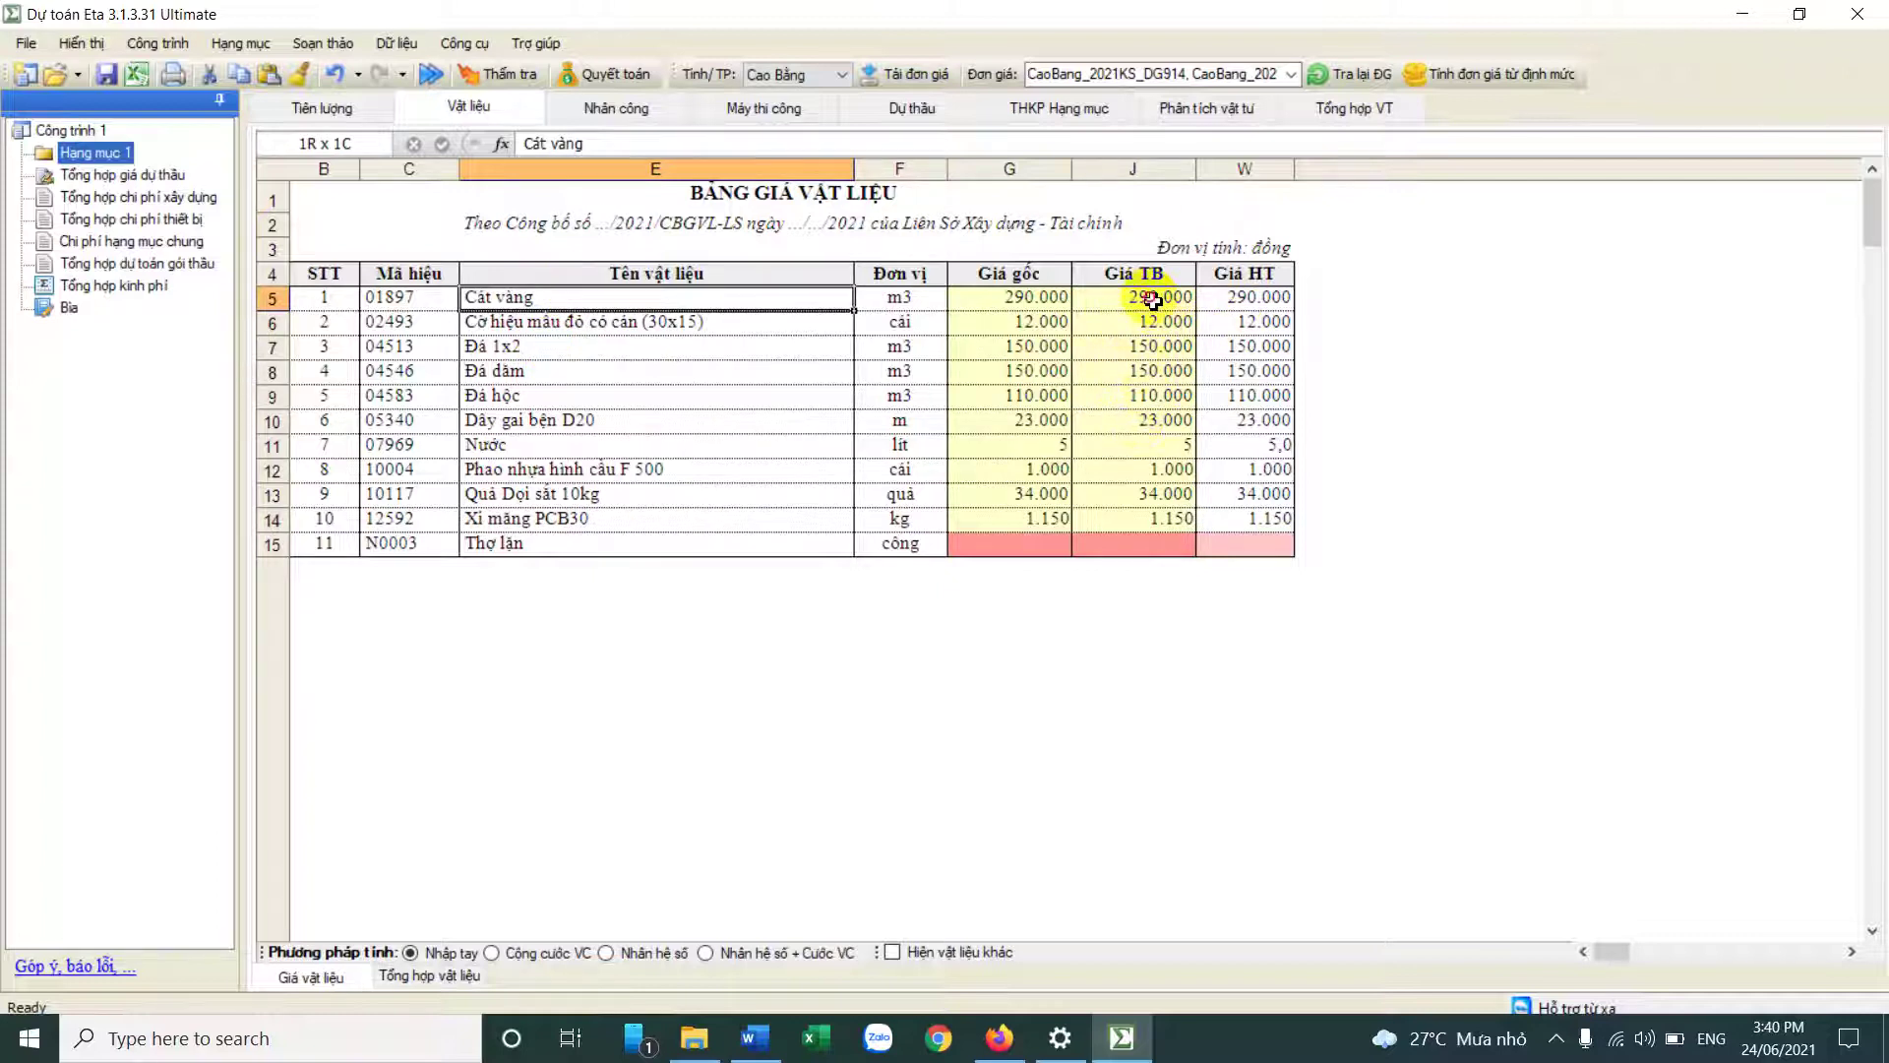
{"action": "left_click_drag", "start_coordinate": [1153, 302], "coordinate": [1153, 523]}
{"action": "left_click", "coordinate": [1133, 364]}
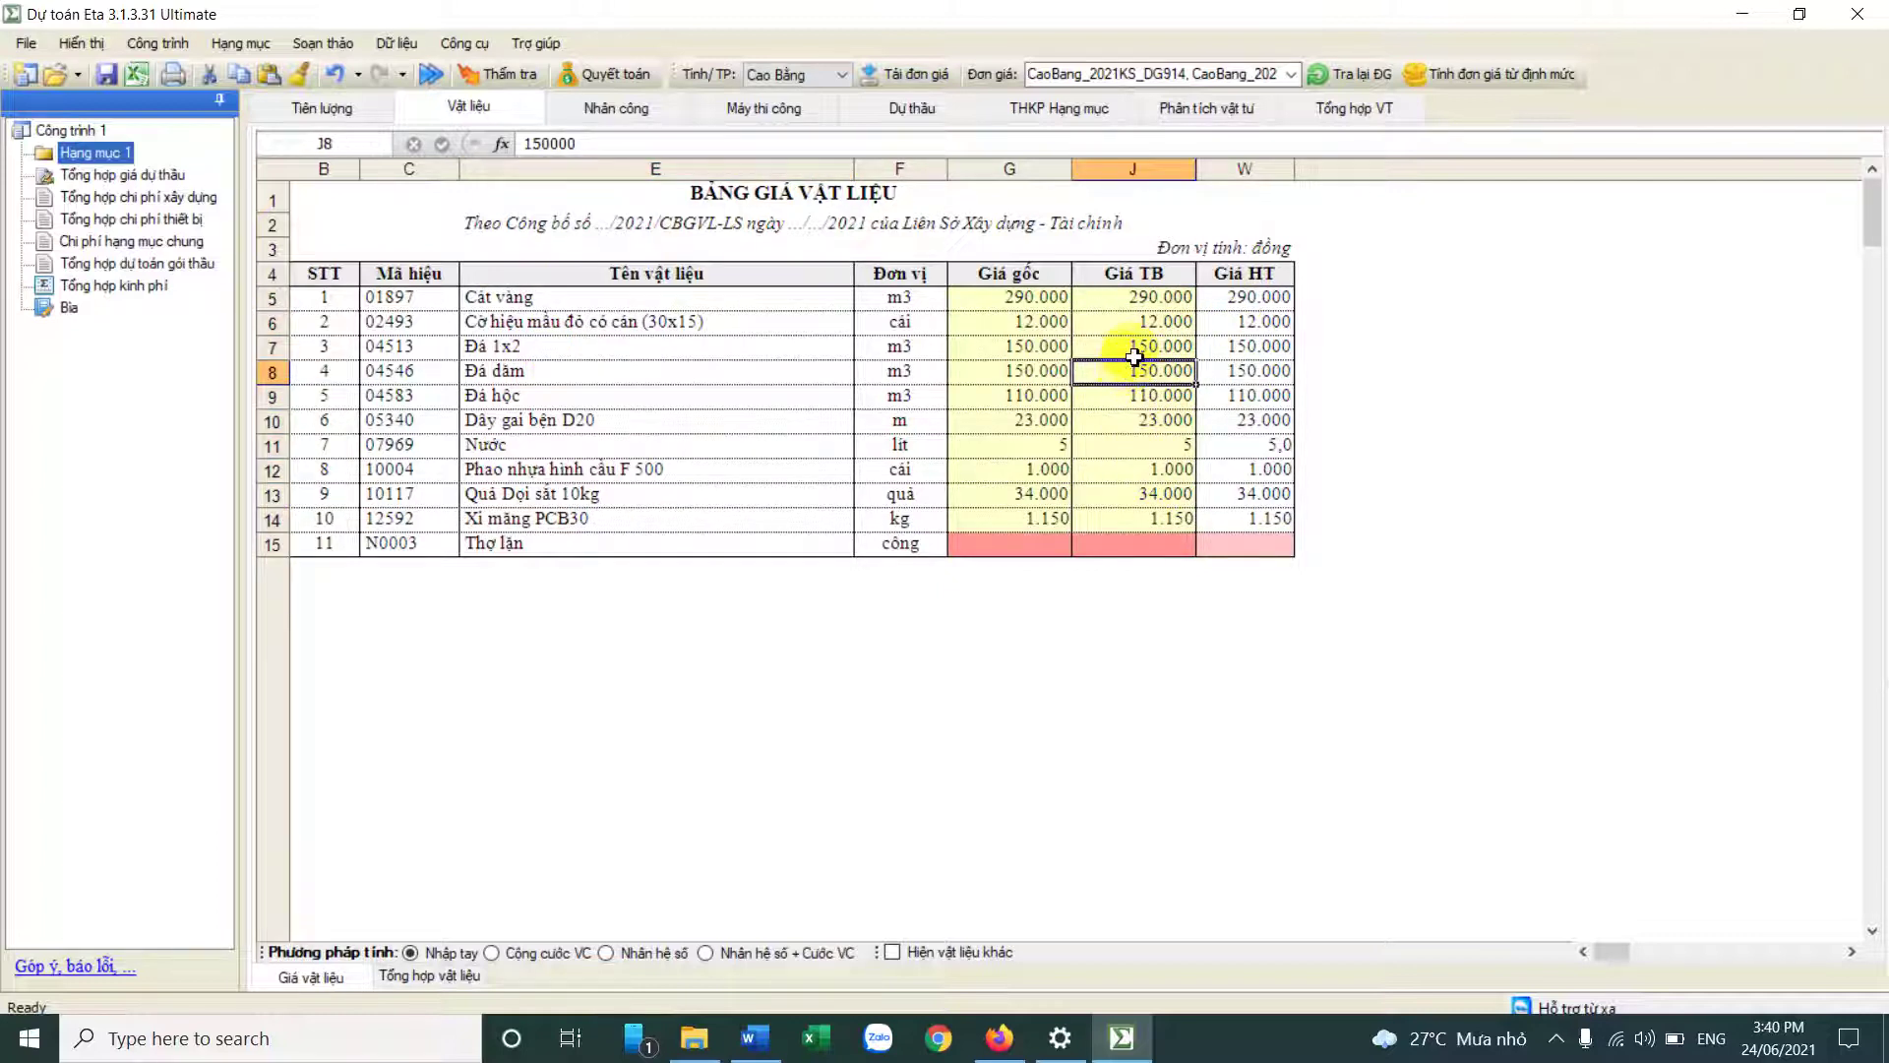
{"action": "left_click", "coordinate": [1117, 350]}
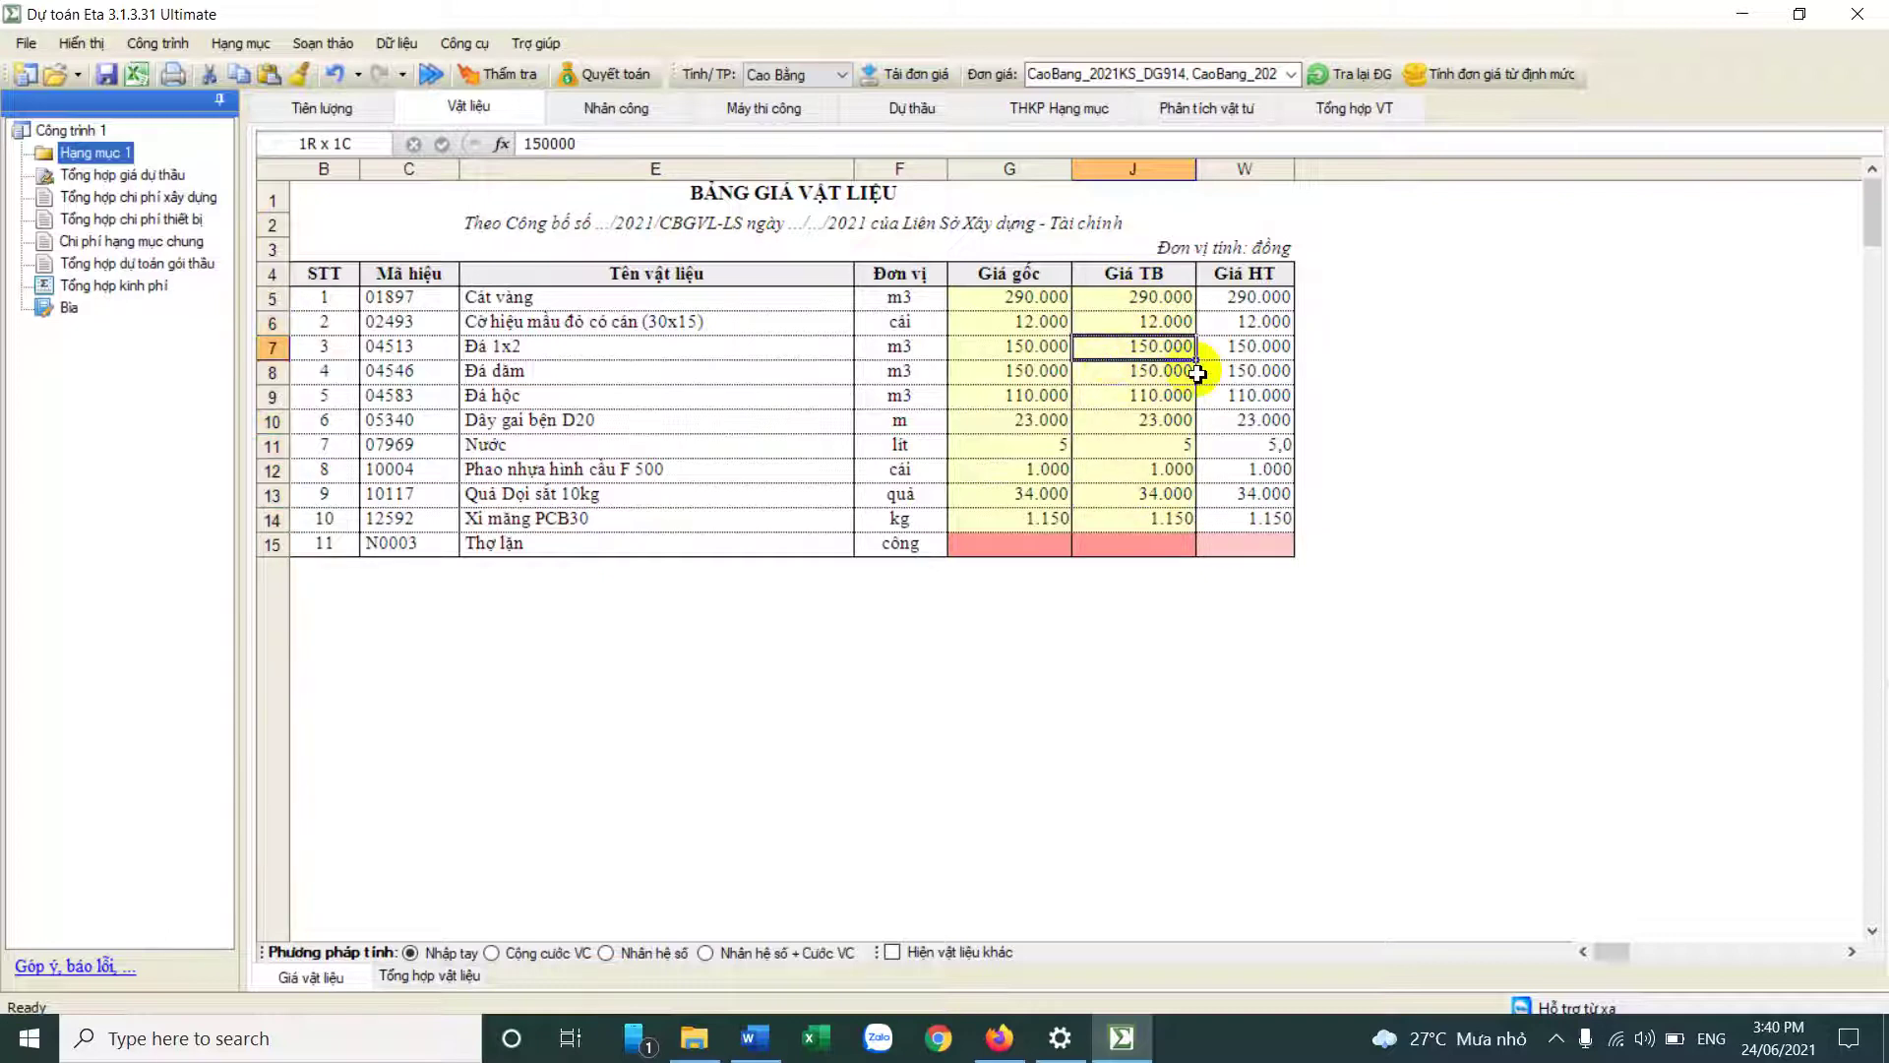
Step: Load the announced material prices for Thành phố Cao Bằng, Quý 2/2021, from the database and apply the lowest prices
{"action": "right_click", "coordinate": [1140, 346]}
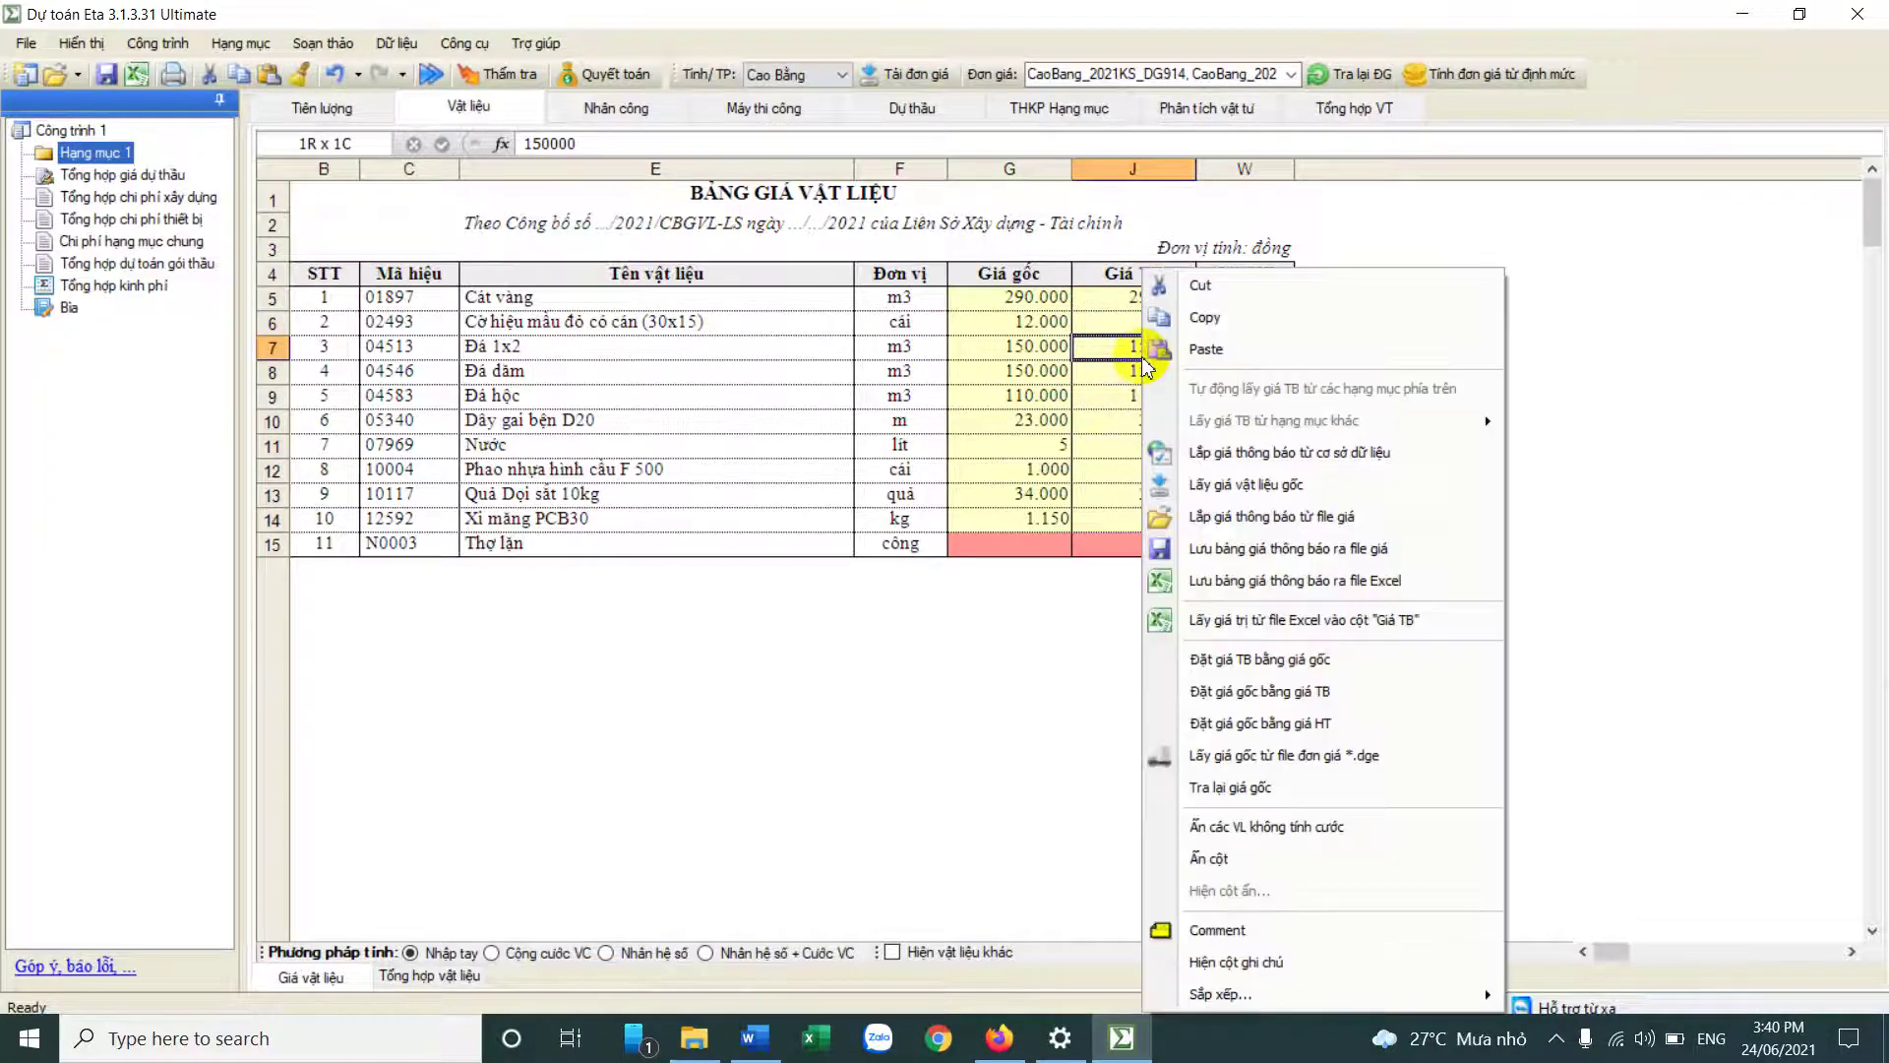
{"action": "left_click", "coordinate": [1242, 458]}
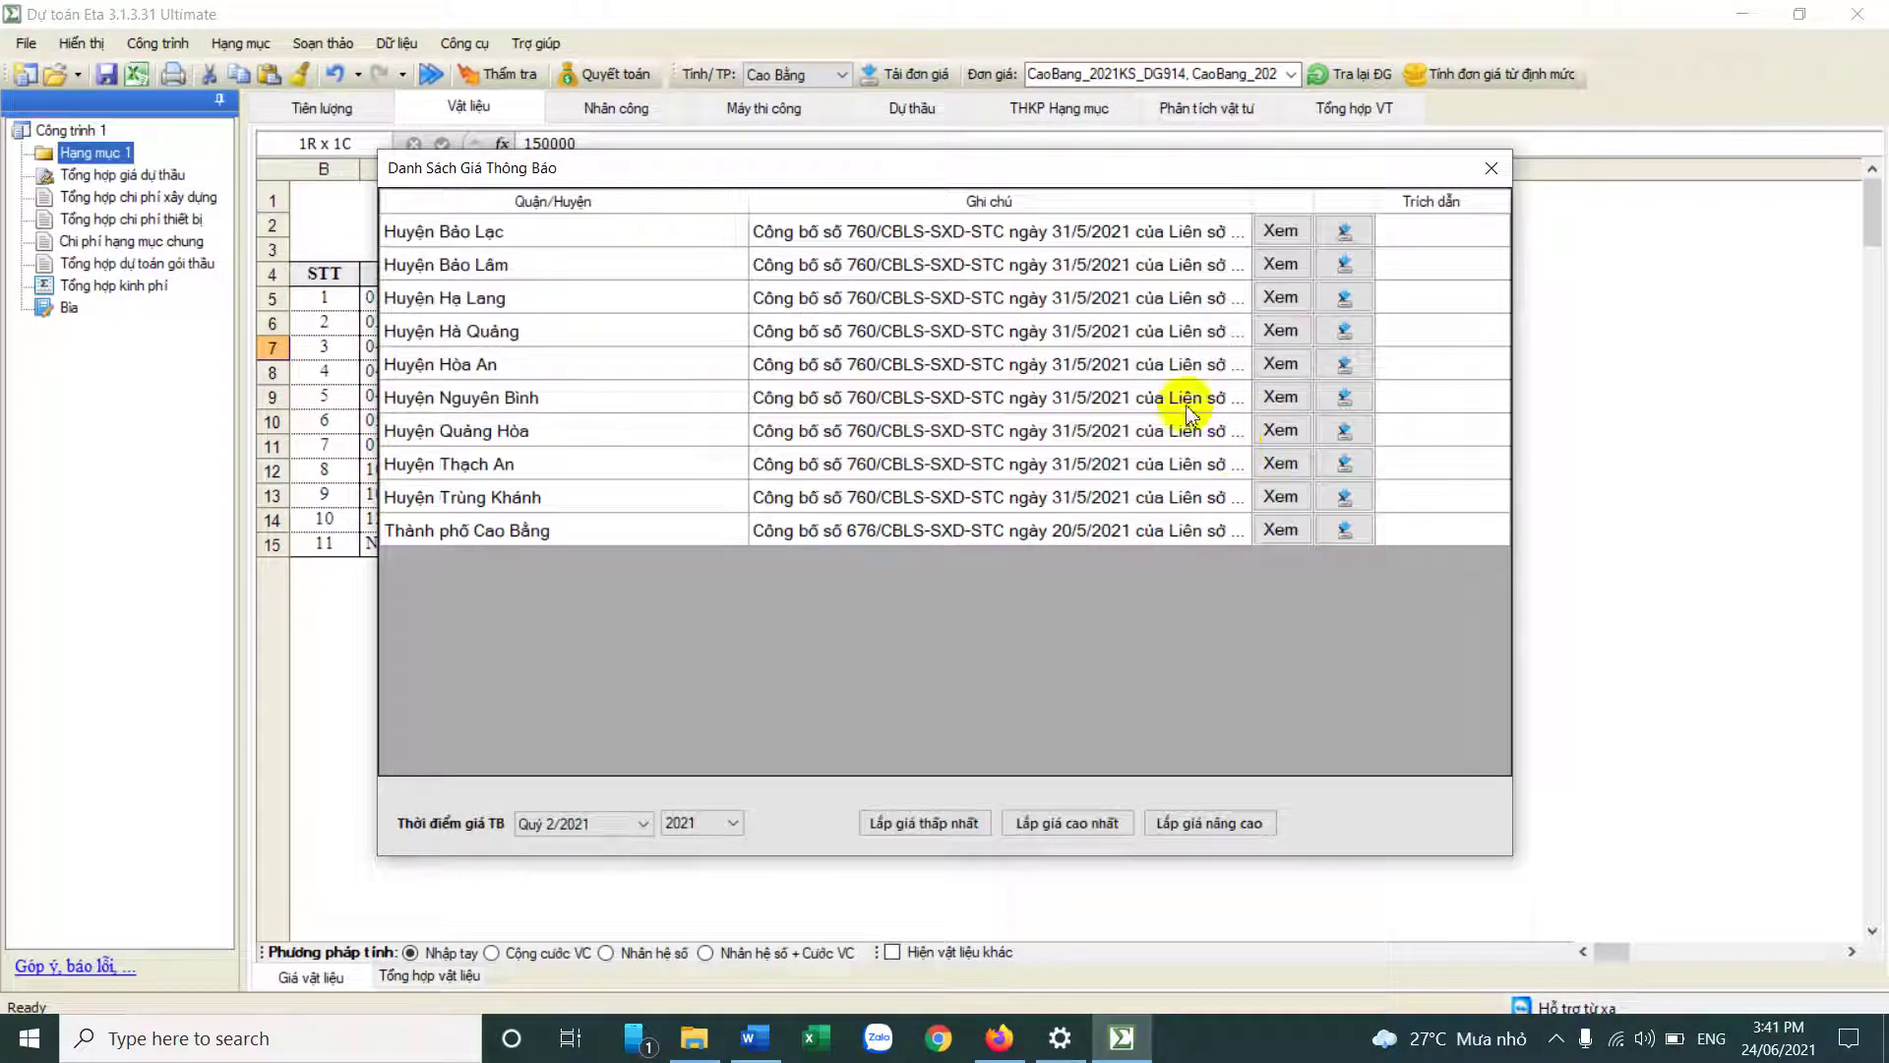
{"action": "left_click", "coordinate": [594, 542]}
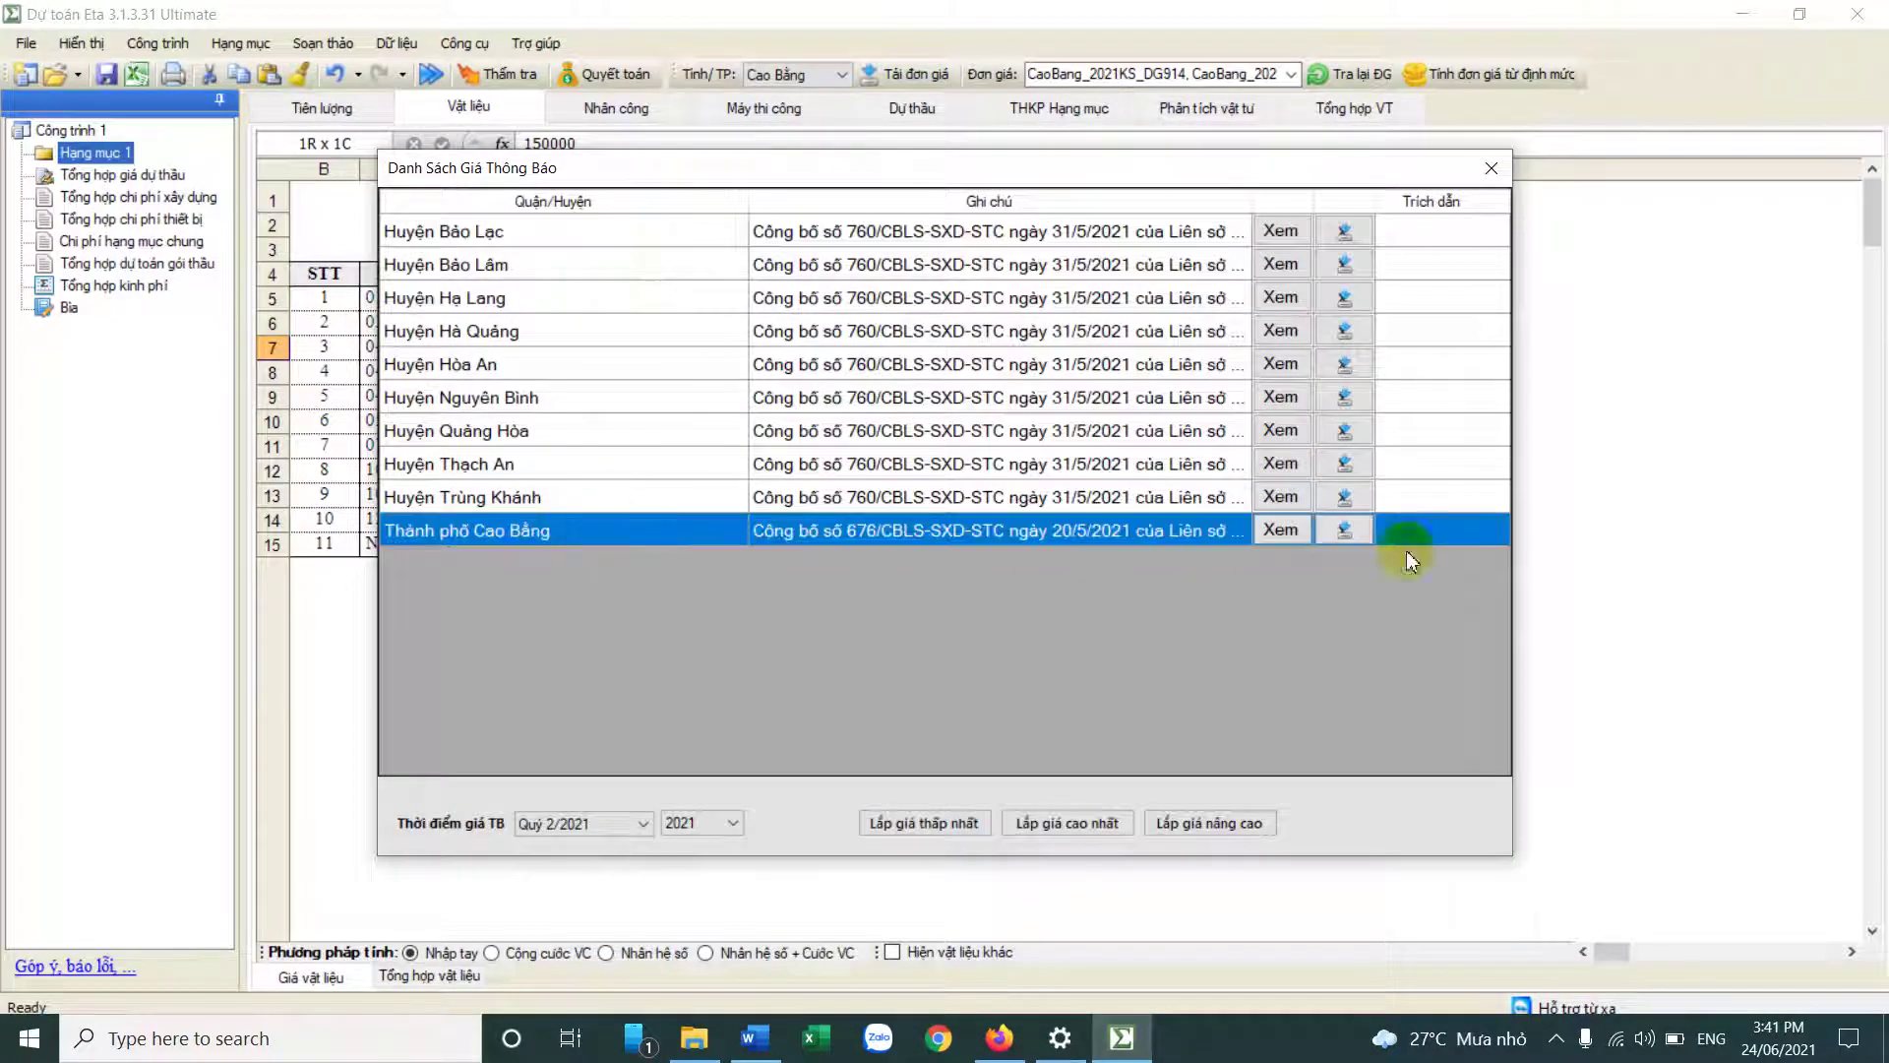
{"action": "left_click", "coordinate": [1344, 530]}
{"action": "left_click", "coordinate": [978, 594]}
{"action": "left_click", "coordinate": [907, 822]}
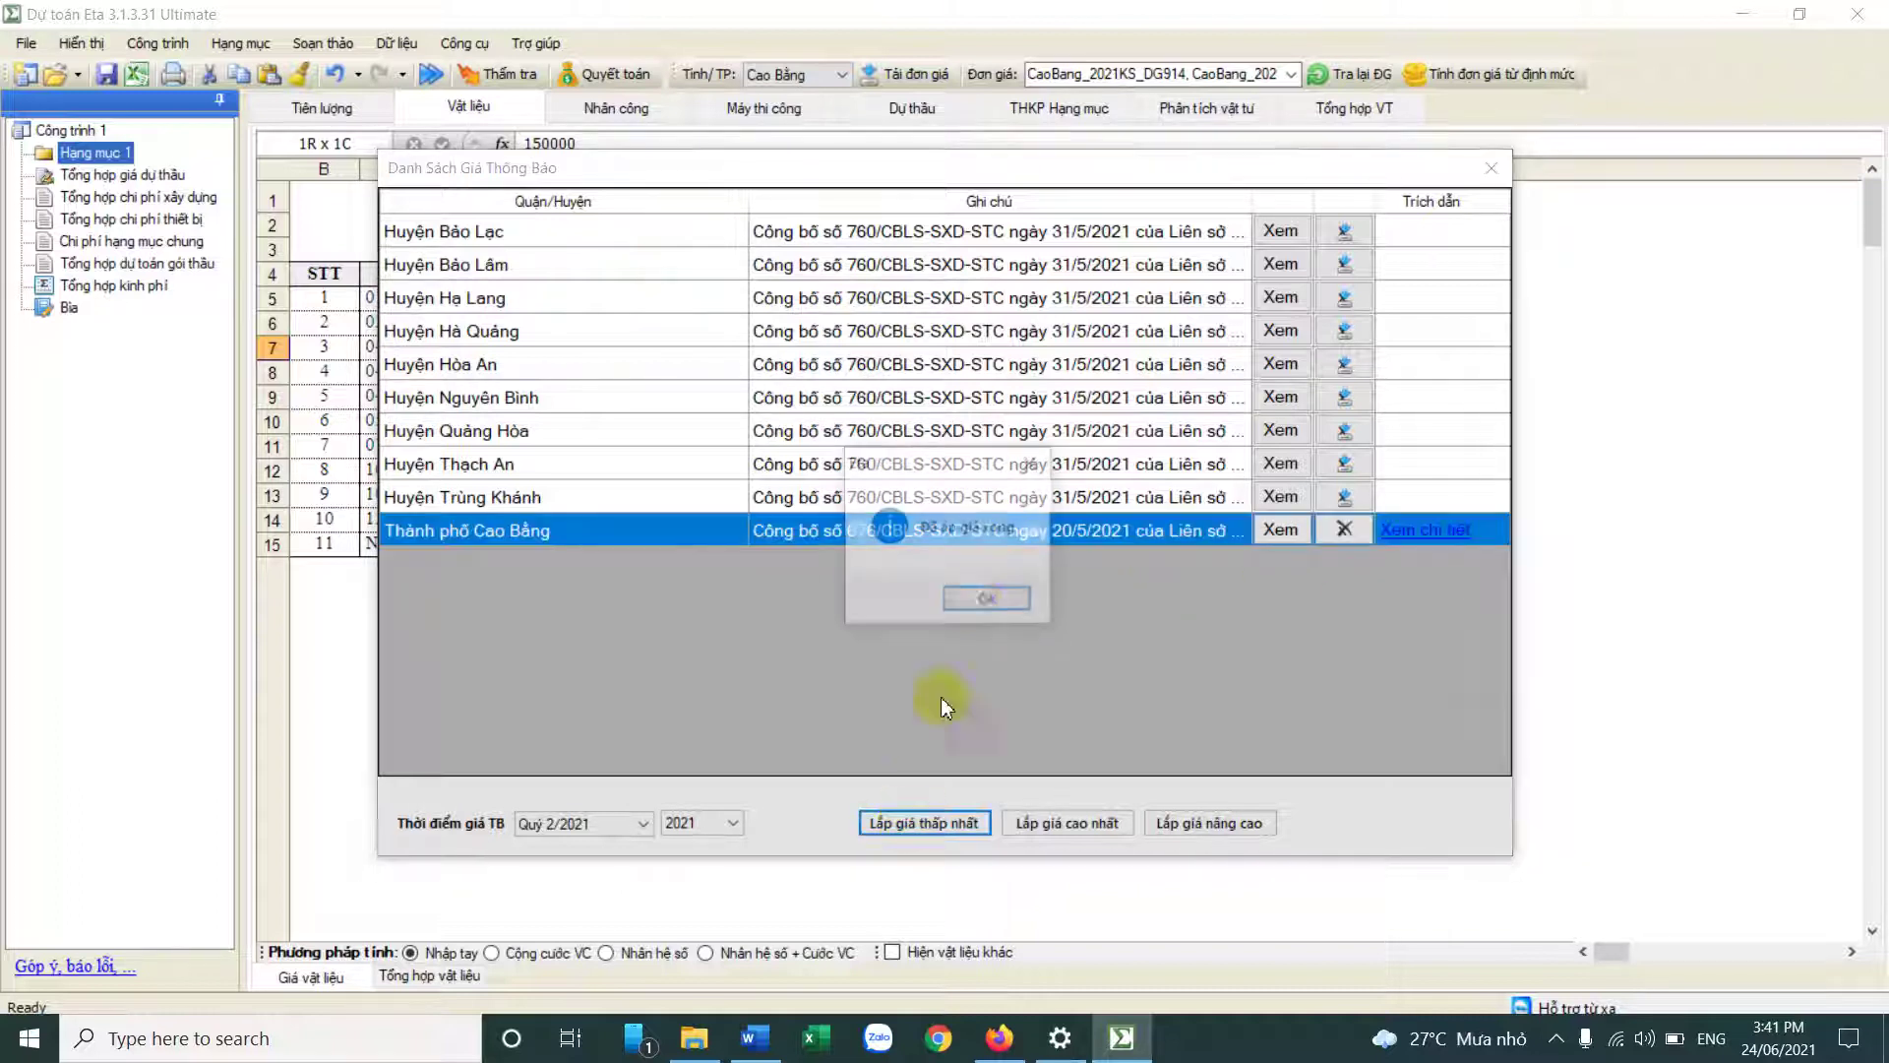
{"action": "left_click", "coordinate": [982, 604]}
Step: Check the updated announced material prices and the rows for Nước, Phao nhựa, Quả Dọi sắt and Cờ hiệu
{"action": "left_click", "coordinate": [1147, 305]}
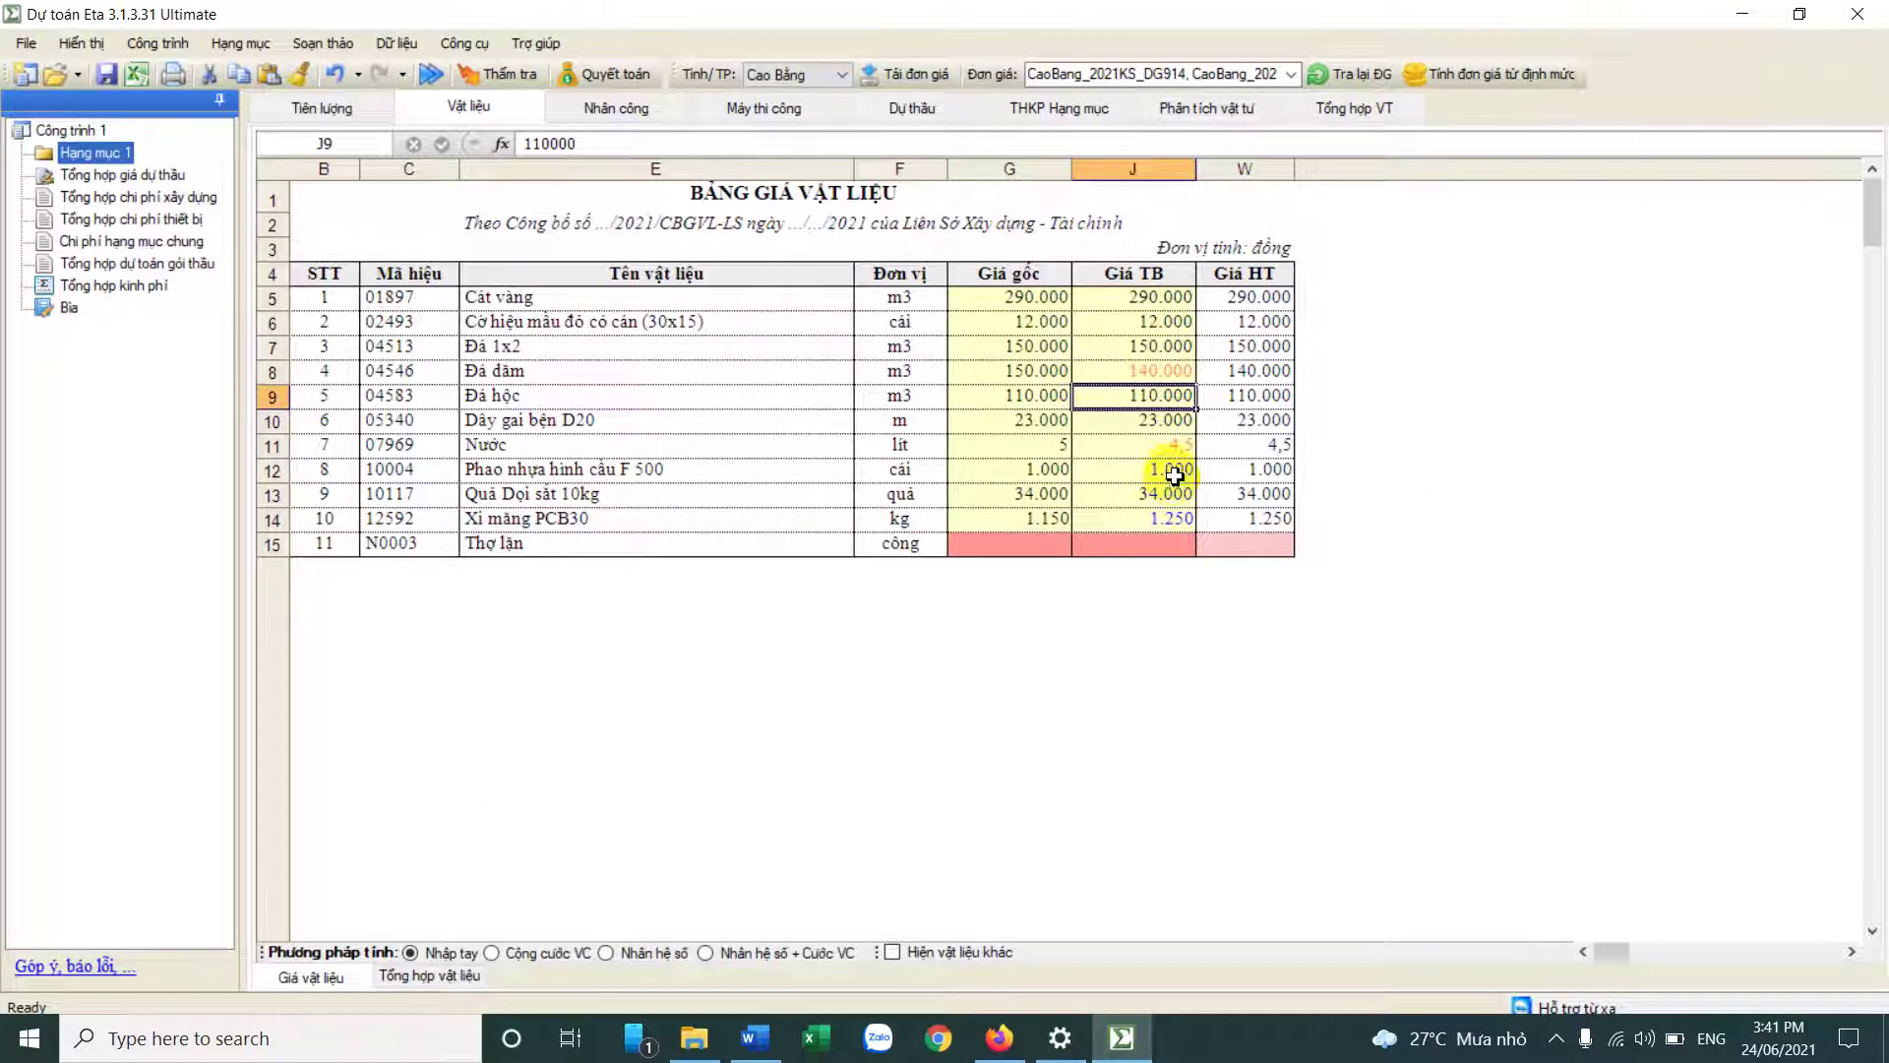
{"action": "left_click", "coordinate": [1153, 445]}
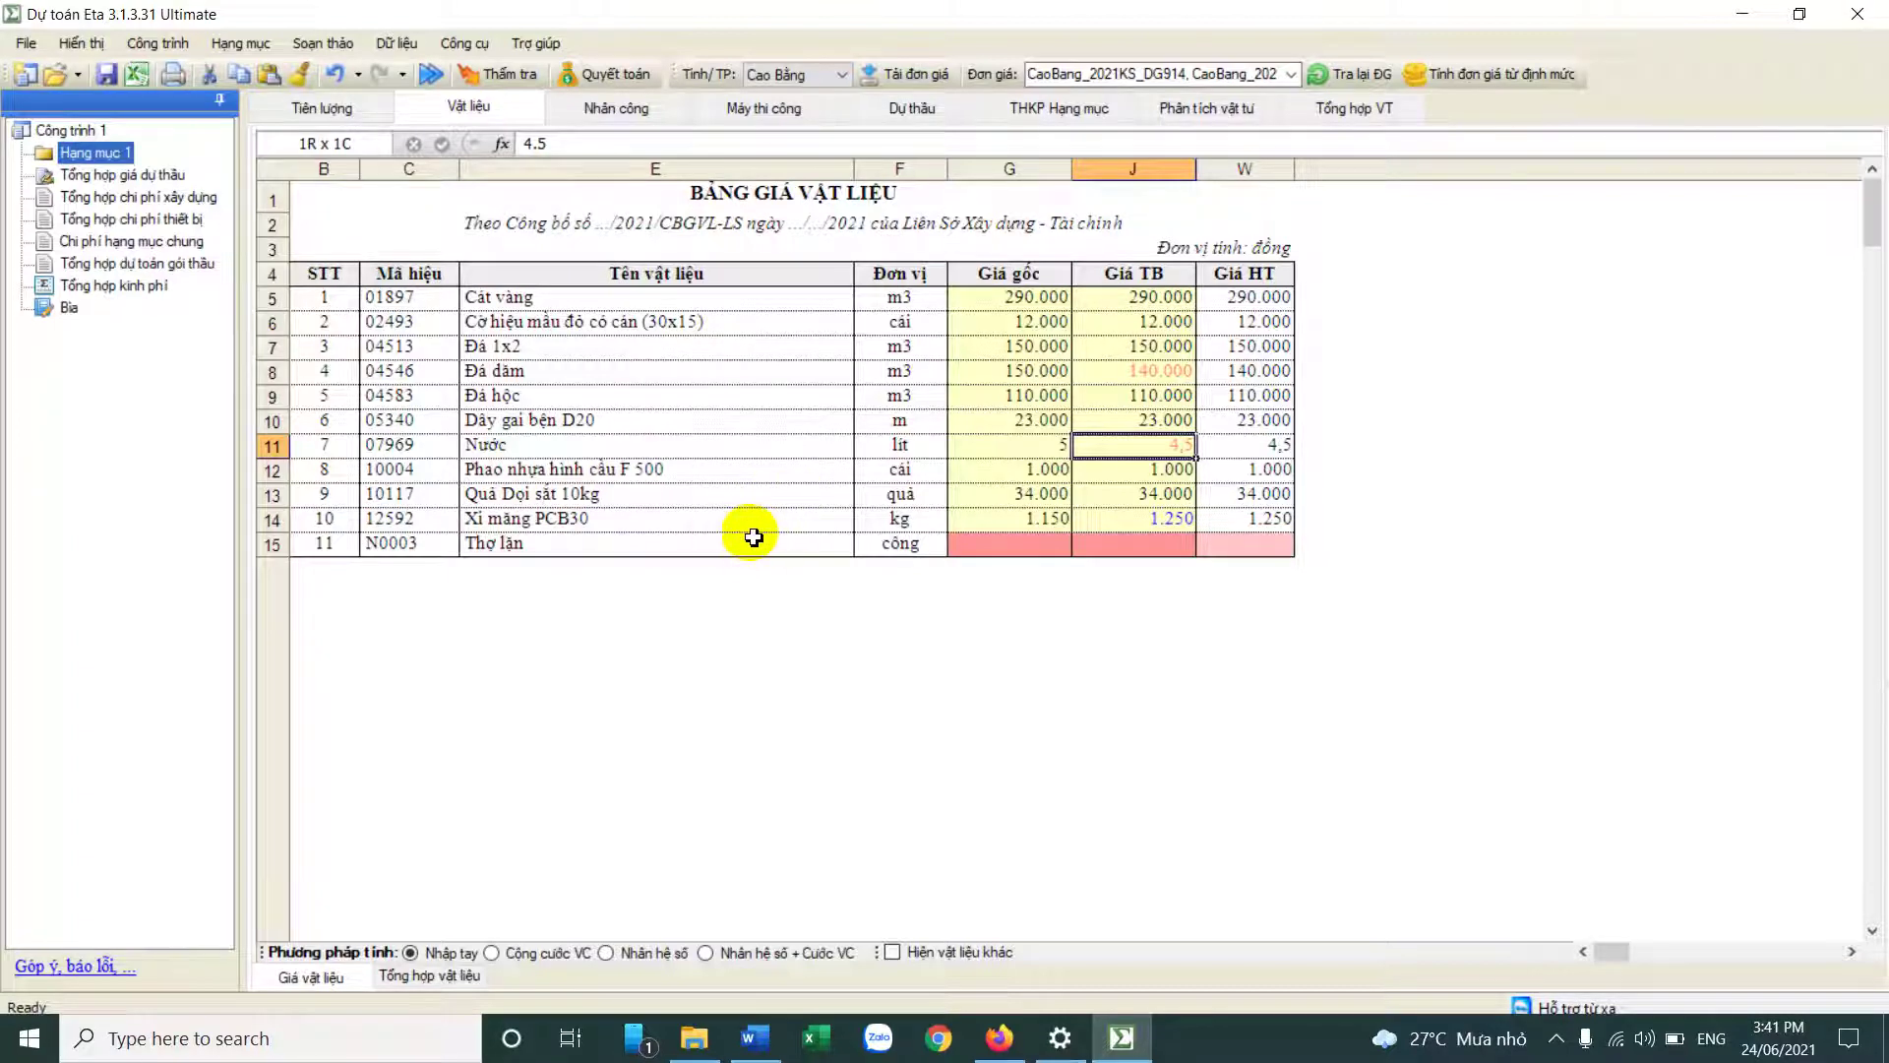
{"action": "left_click_drag", "start_coordinate": [424, 471], "coordinate": [640, 474]}
{"action": "left_click_drag", "start_coordinate": [389, 508], "coordinate": [788, 482]}
{"action": "left_click_drag", "start_coordinate": [443, 316], "coordinate": [1208, 333]}
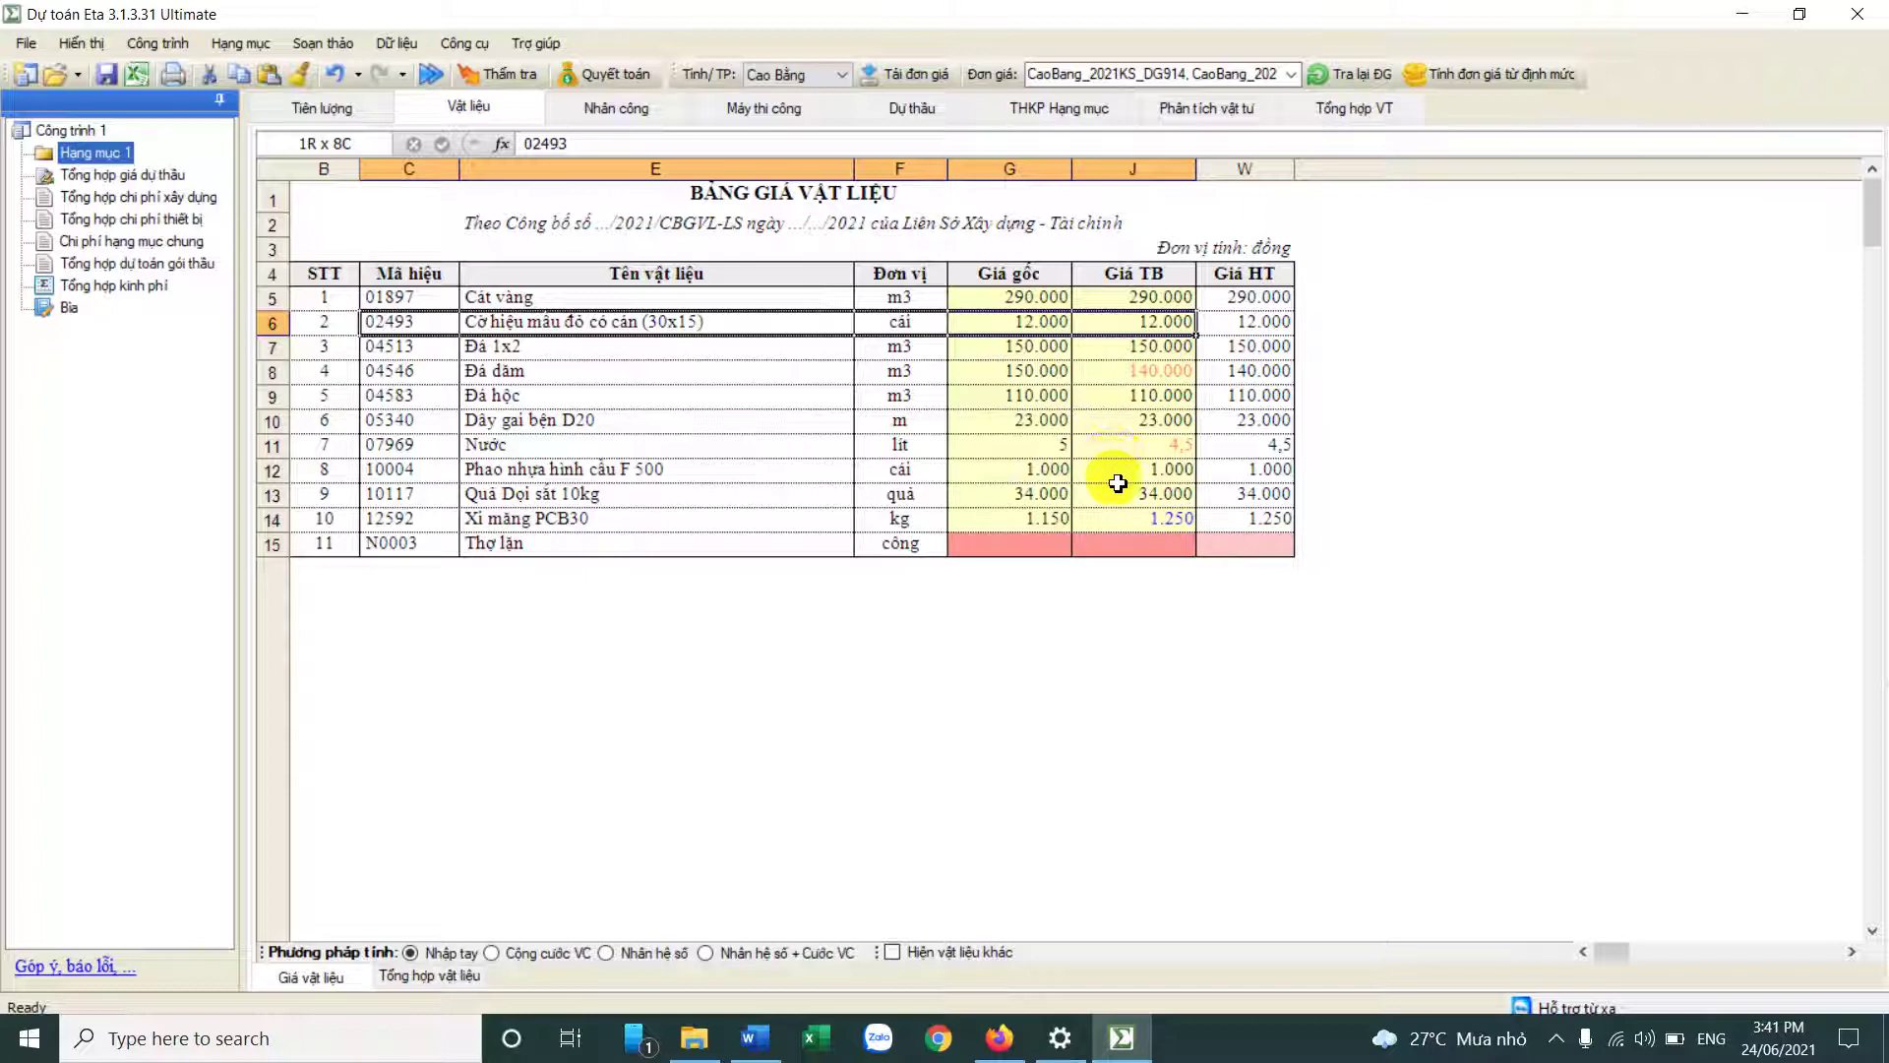
Step: In the labour price table, download the list of announced labour prices from the database and move the dialog clear of the price rows
{"action": "left_click", "coordinate": [600, 110]}
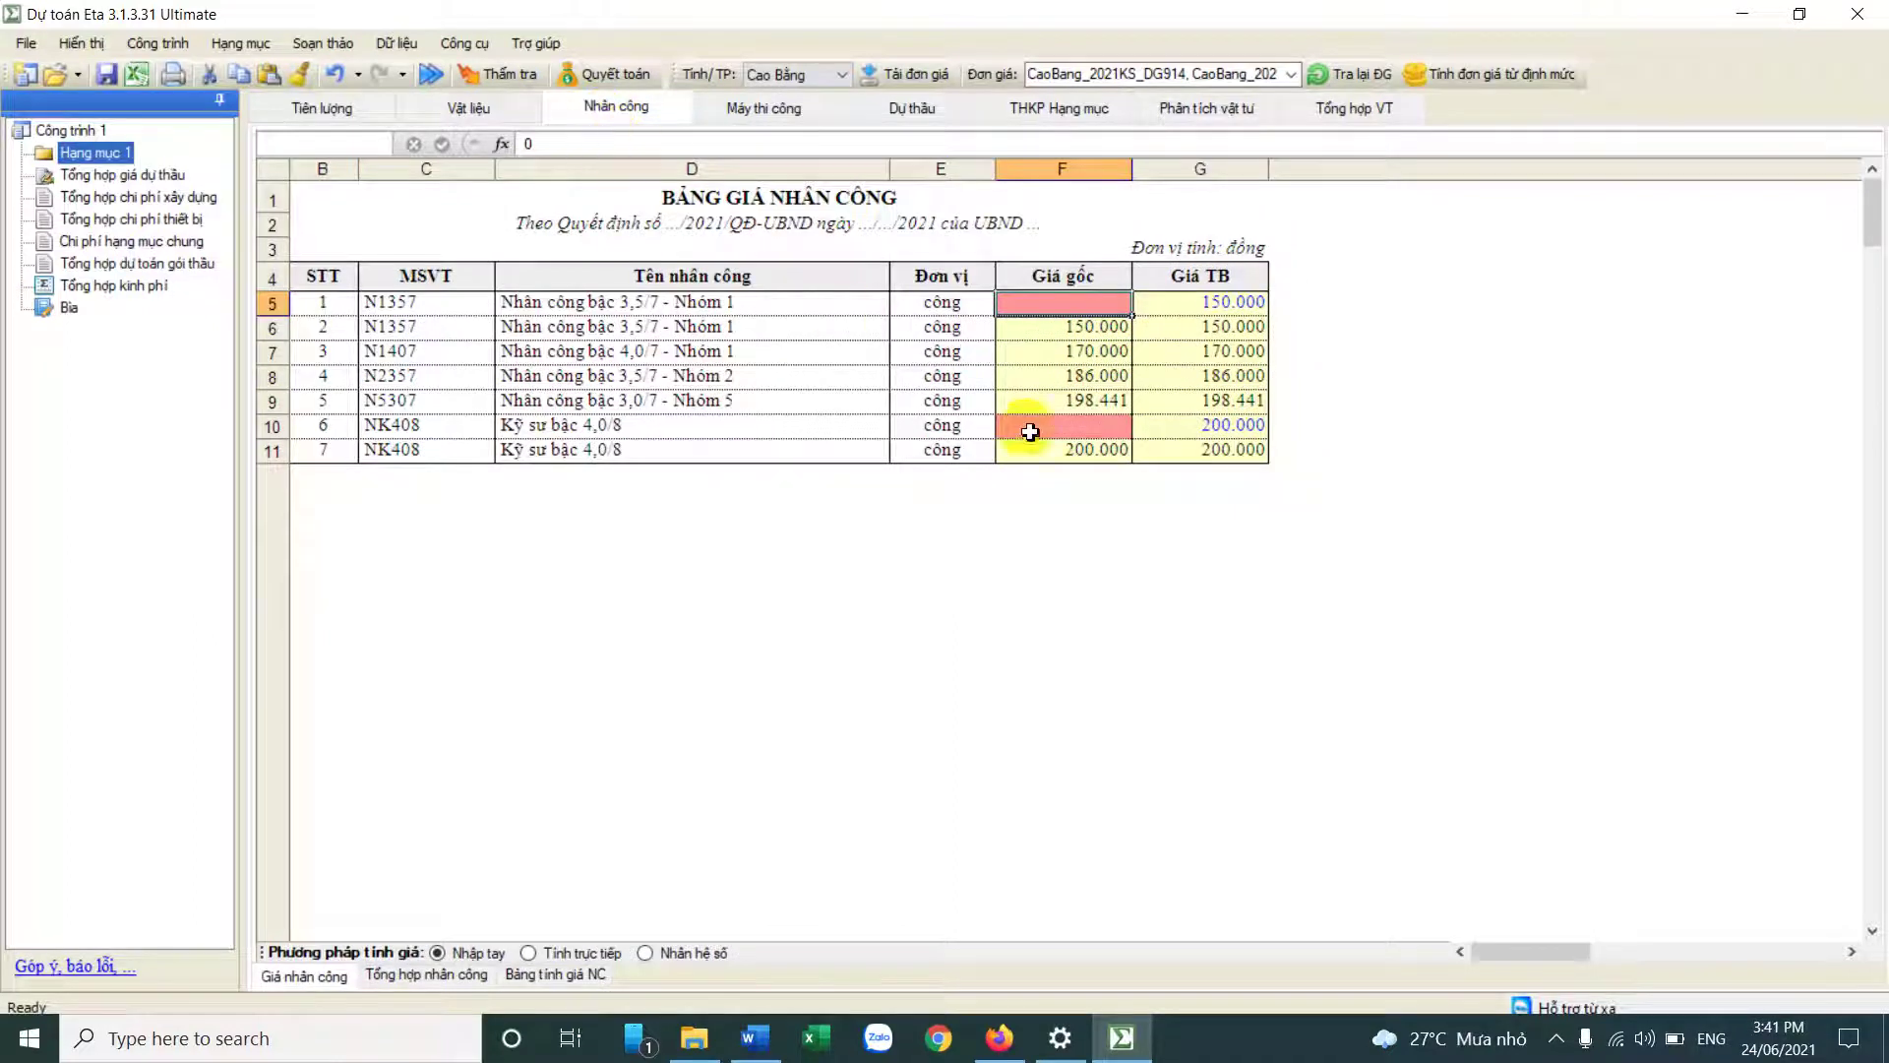
{"action": "mouse_move", "coordinate": [1202, 308]}
{"action": "left_mouse_down"}
{"action": "mouse_move", "coordinate": [1212, 425]}
{"action": "mouse_move", "coordinate": [1200, 310]}
{"action": "left_mouse_up"}
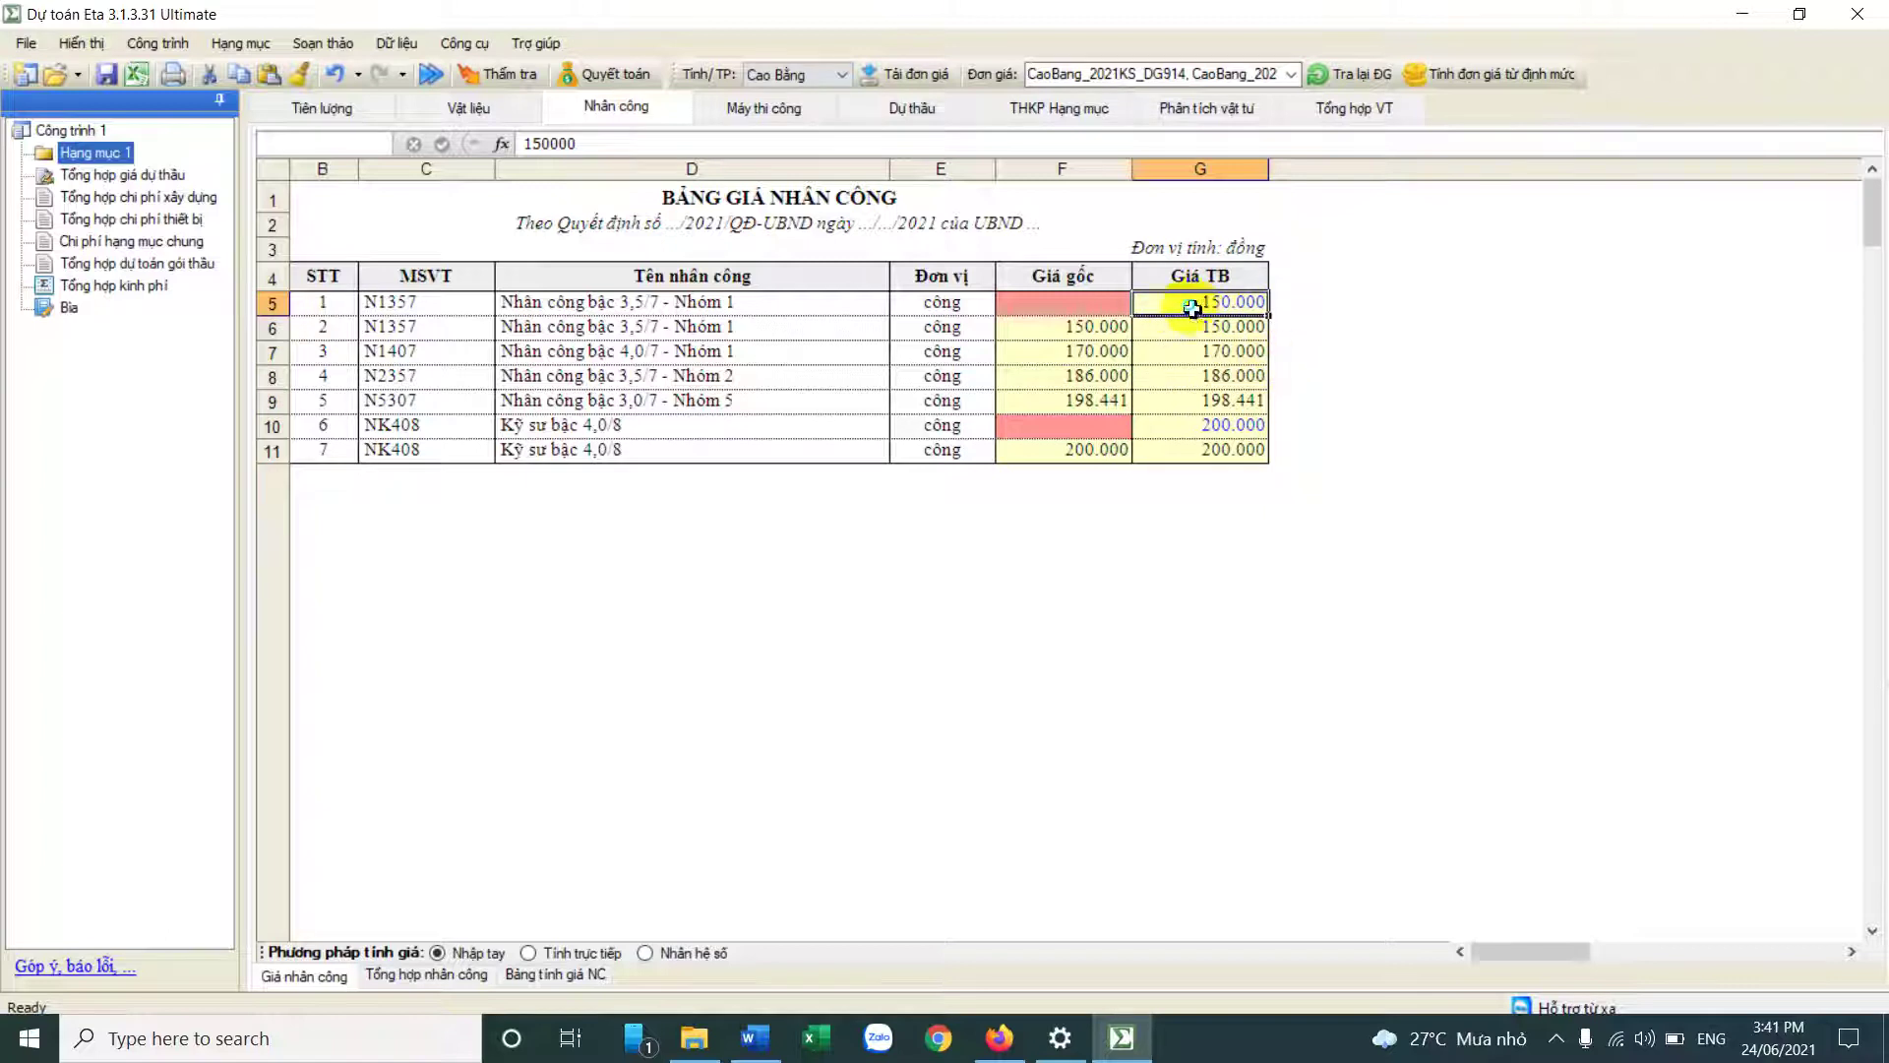
{"action": "right_click", "coordinate": [1192, 307]}
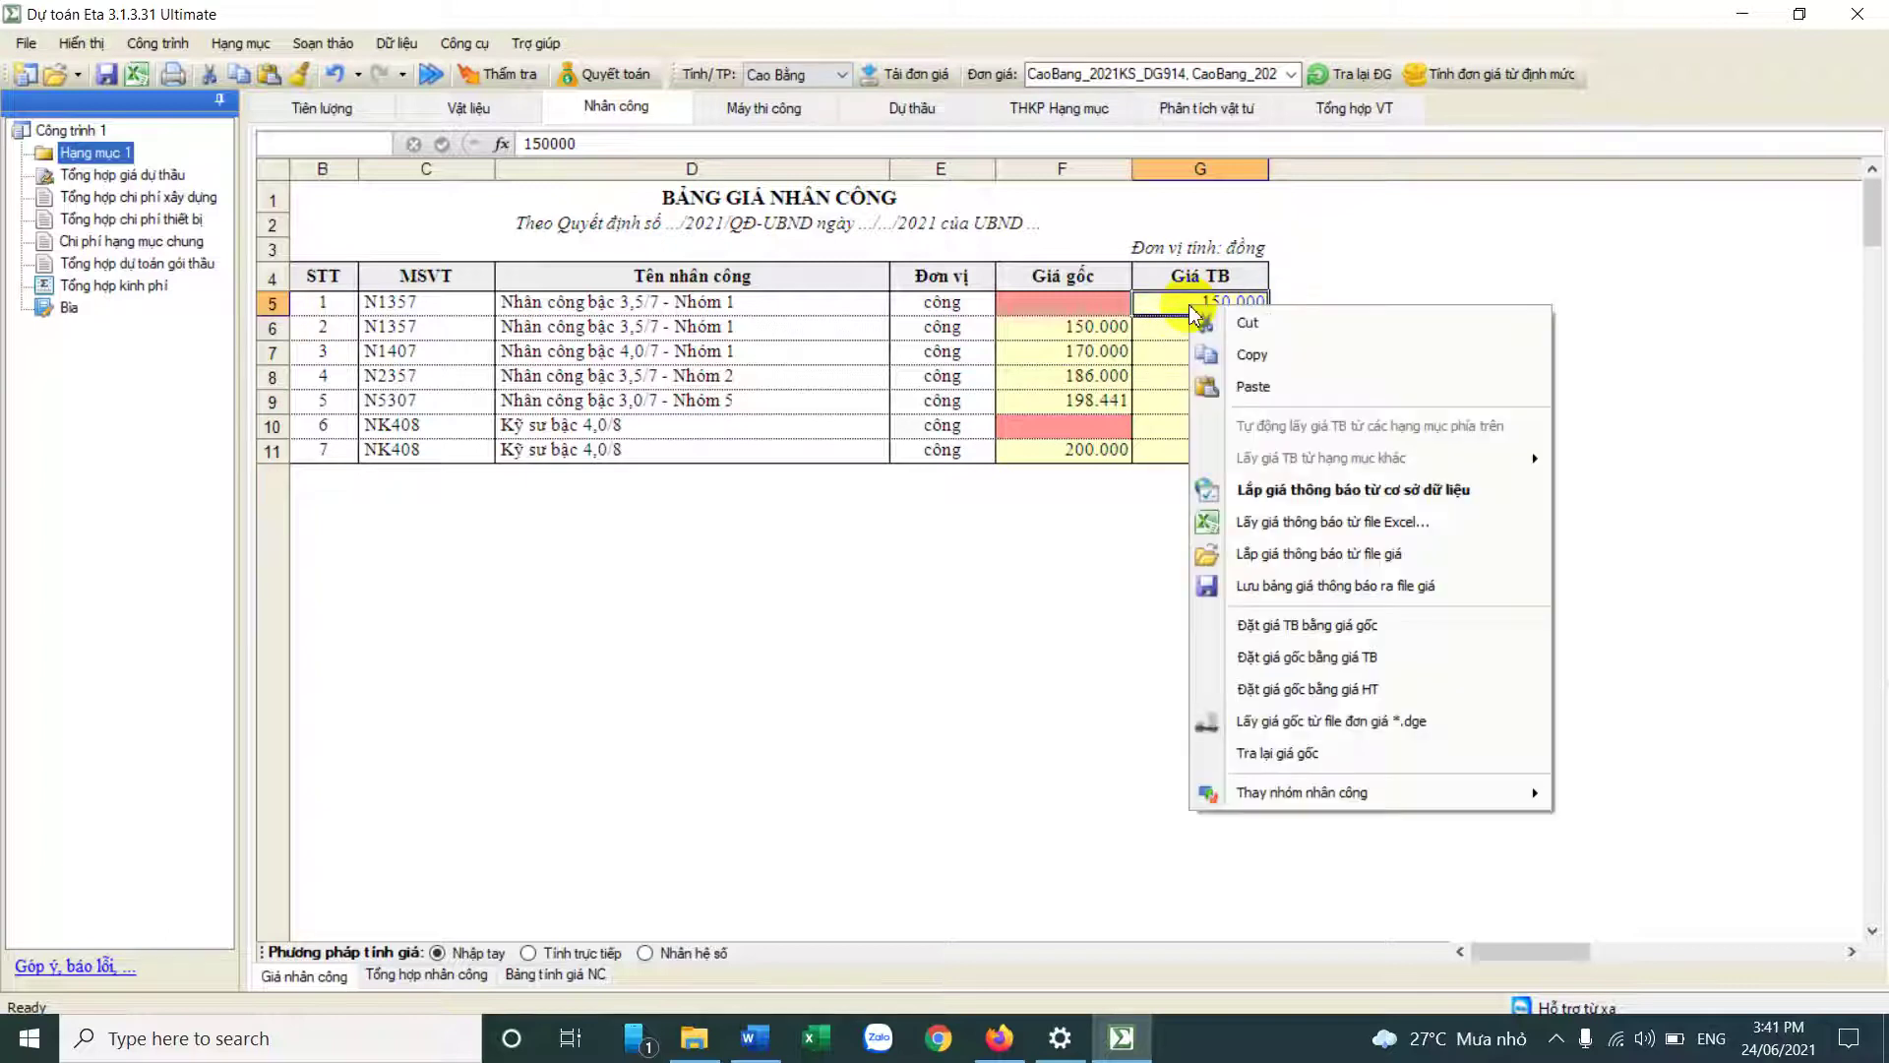
{"action": "left_click", "coordinate": [1289, 489]}
{"action": "left_click", "coordinate": [1221, 325]}
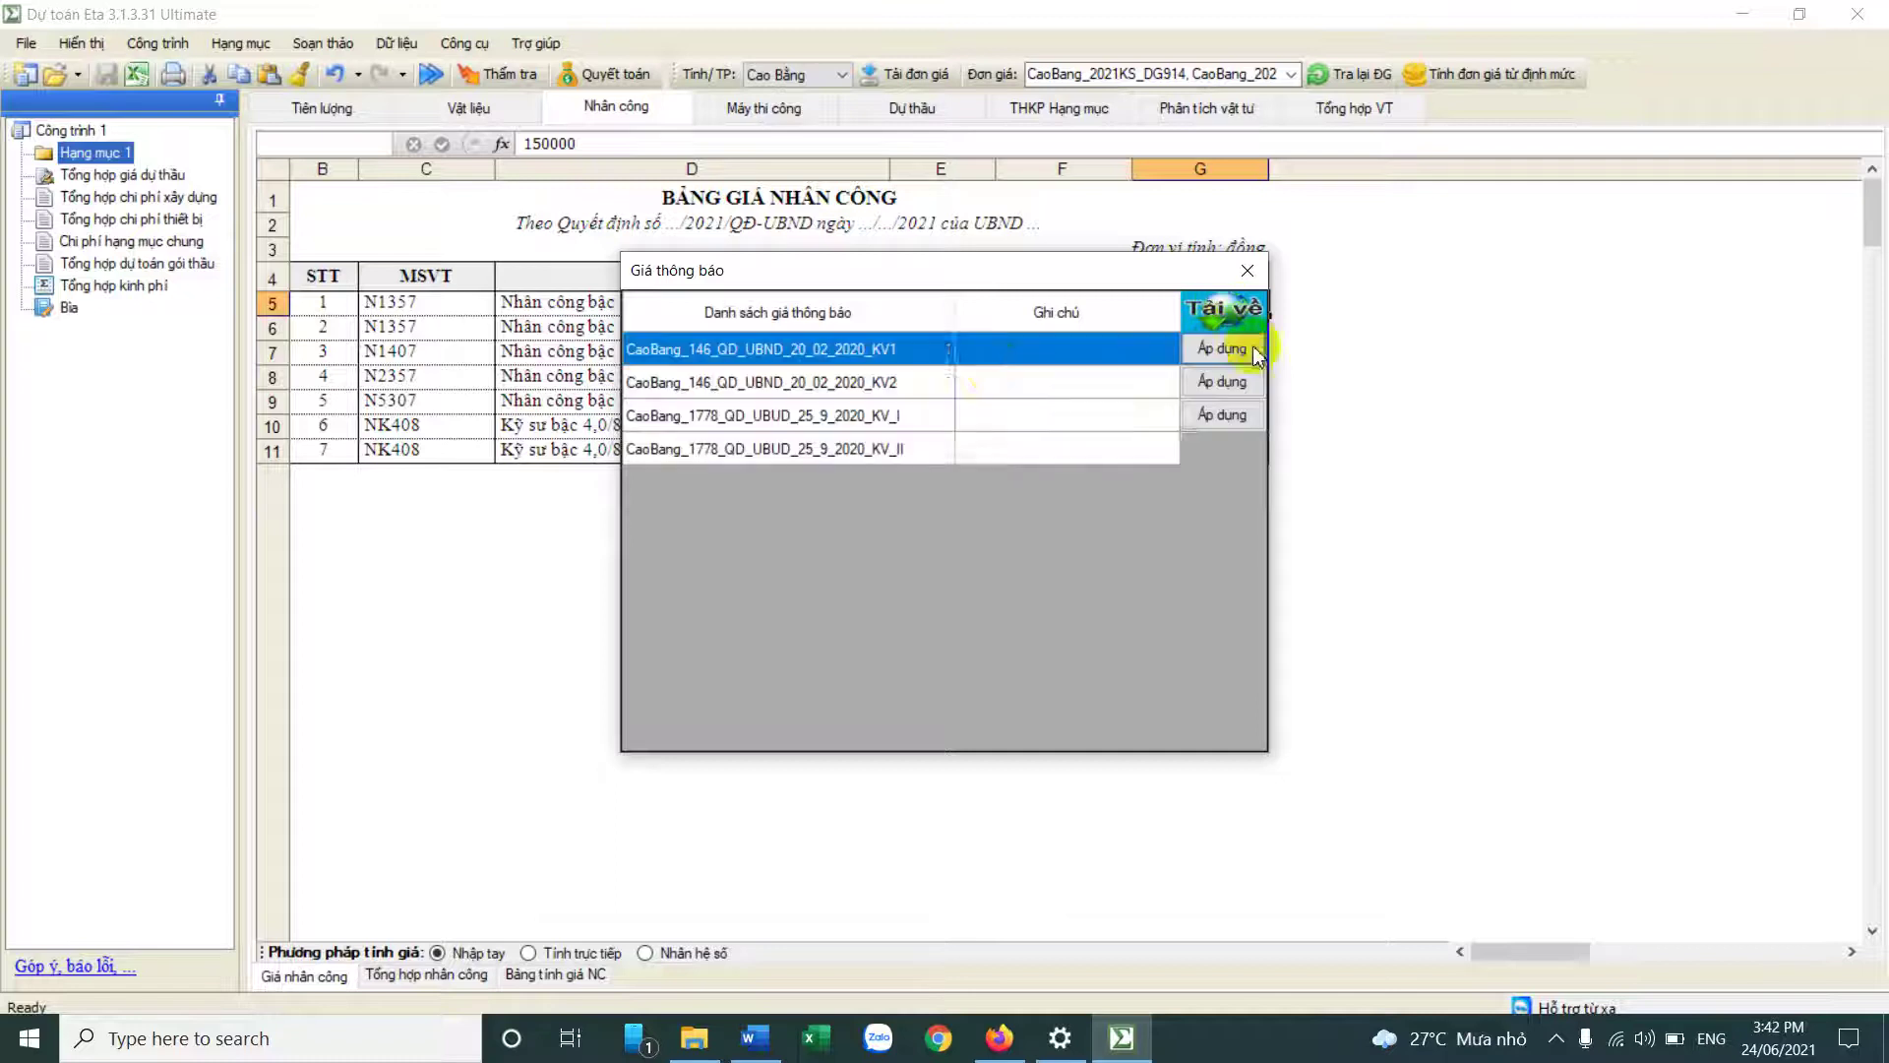
{"action": "left_click_drag", "start_coordinate": [900, 275], "coordinate": [765, 437]}
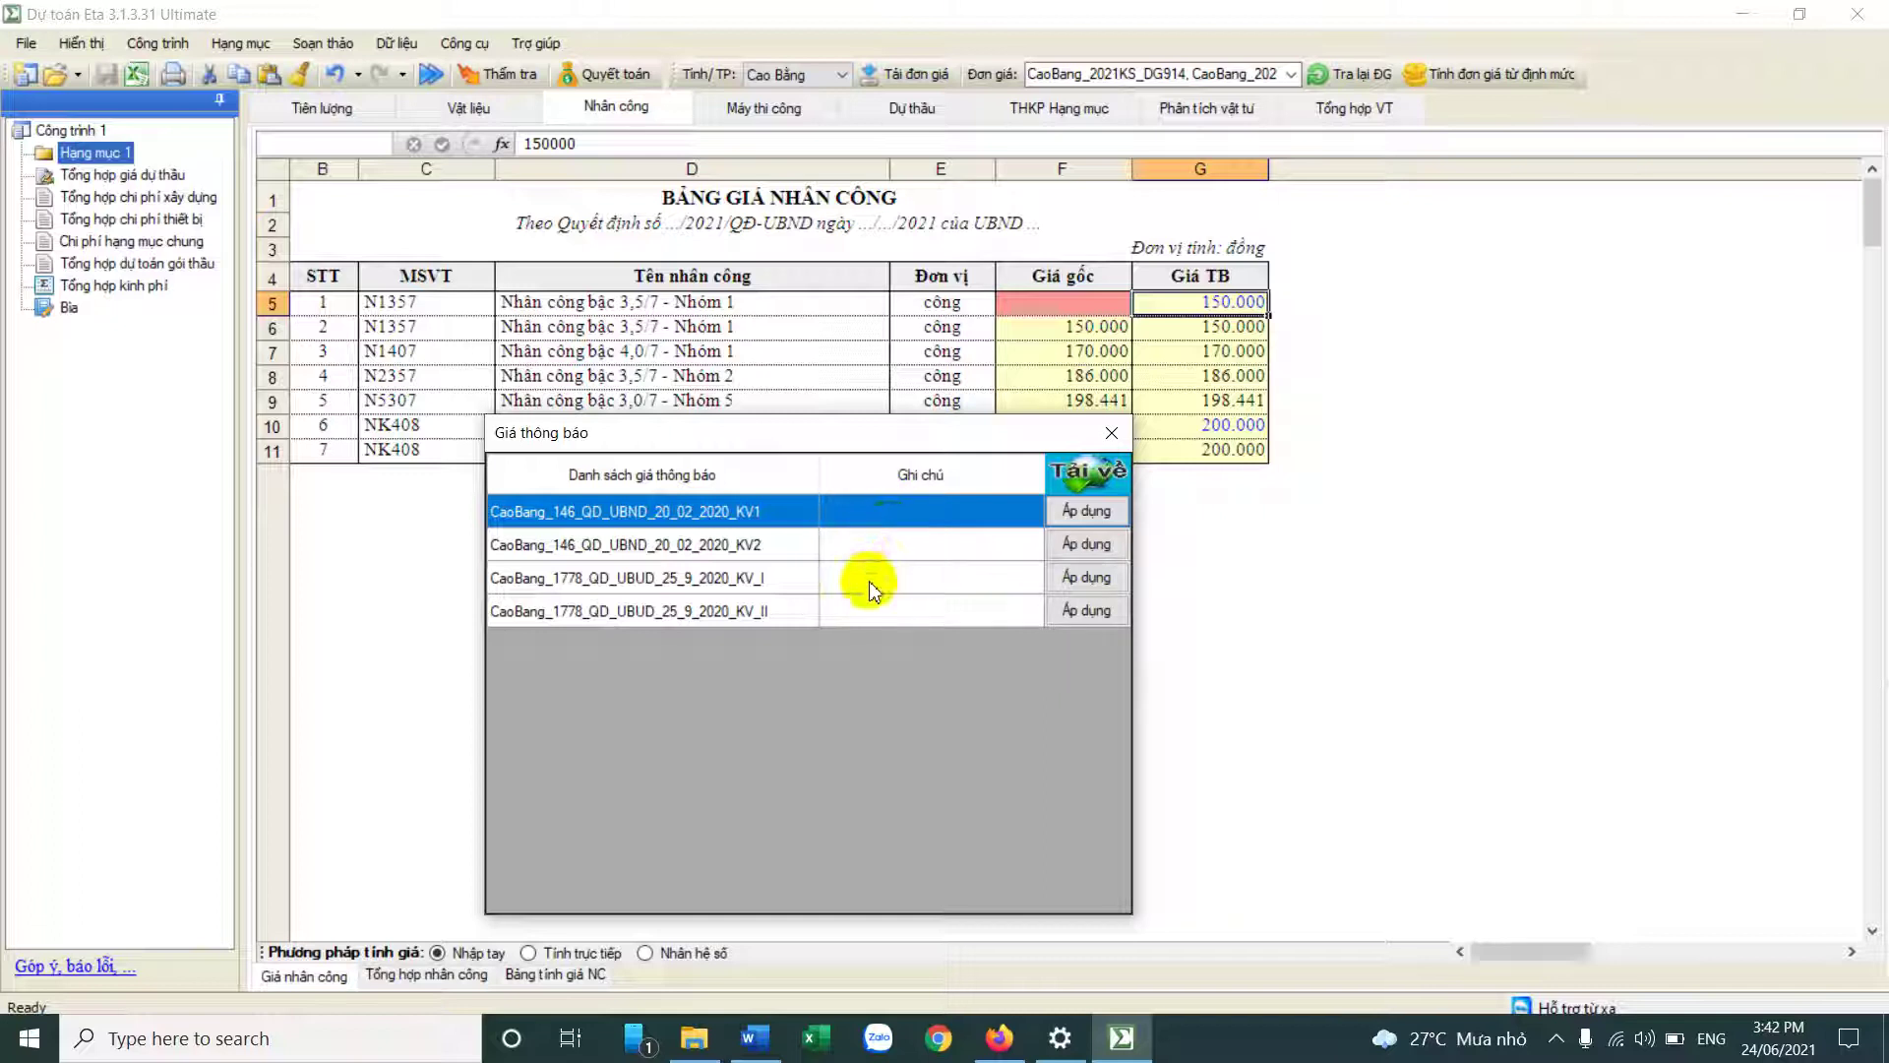
Step: Compare the announced labour price sets and apply CaoBang_1778_QD_UBUD_25_9_2020_KV_I to the labour table
{"action": "left_click", "coordinate": [725, 578]}
{"action": "left_click", "coordinate": [738, 511]}
{"action": "left_click", "coordinate": [725, 579]}
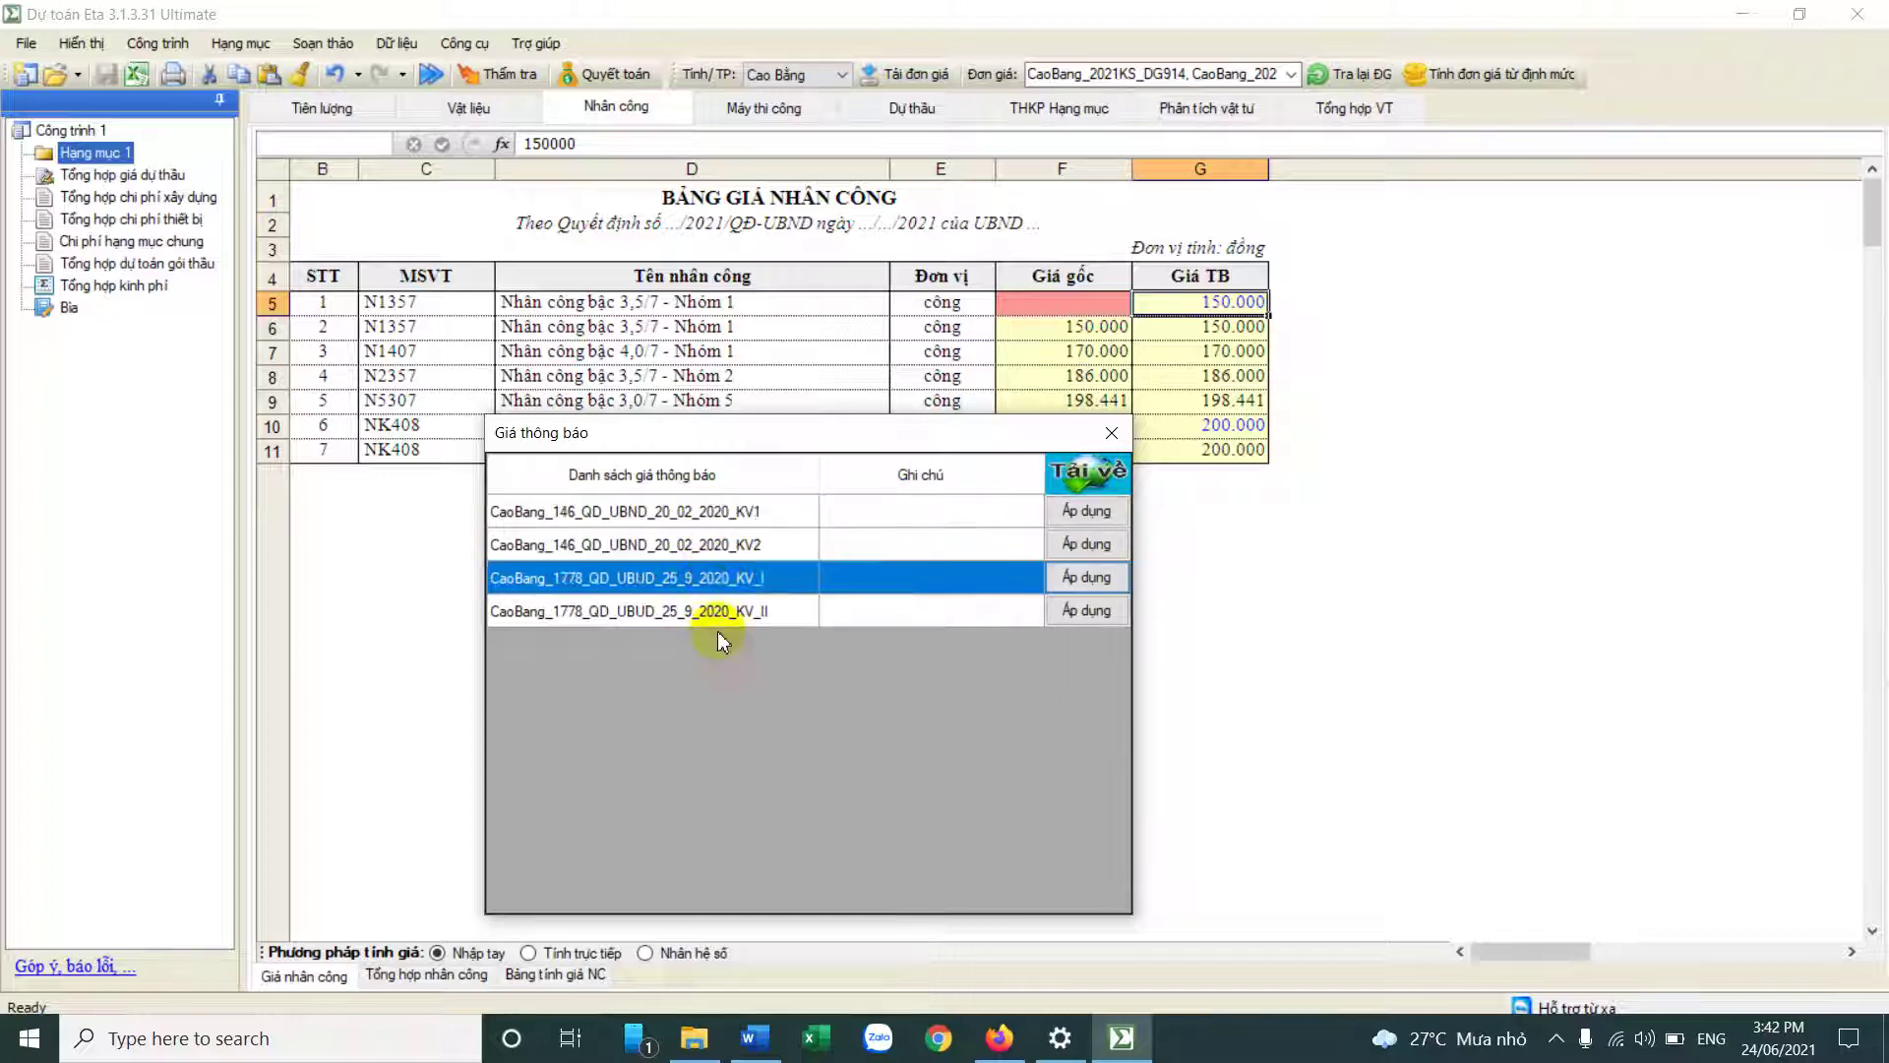
{"action": "left_click", "coordinate": [738, 611]}
{"action": "left_click", "coordinate": [745, 579]}
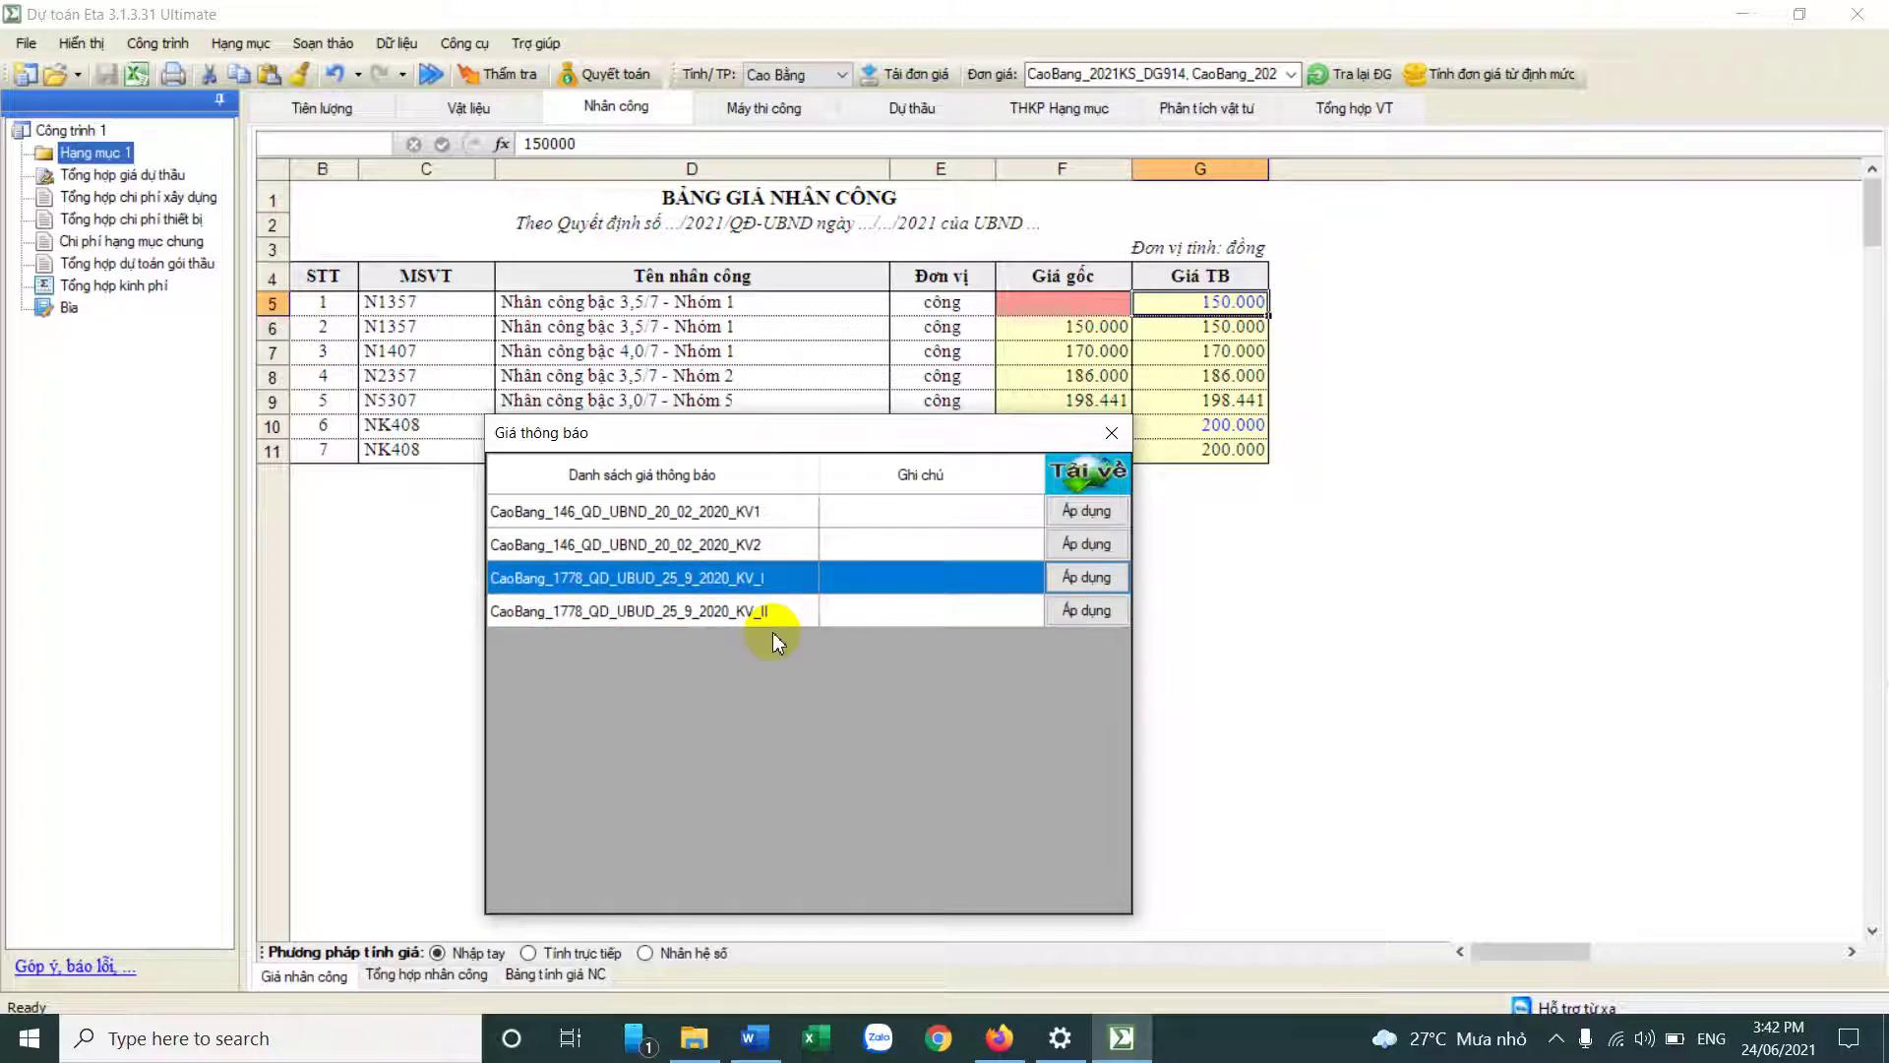
{"action": "left_click", "coordinate": [582, 511]}
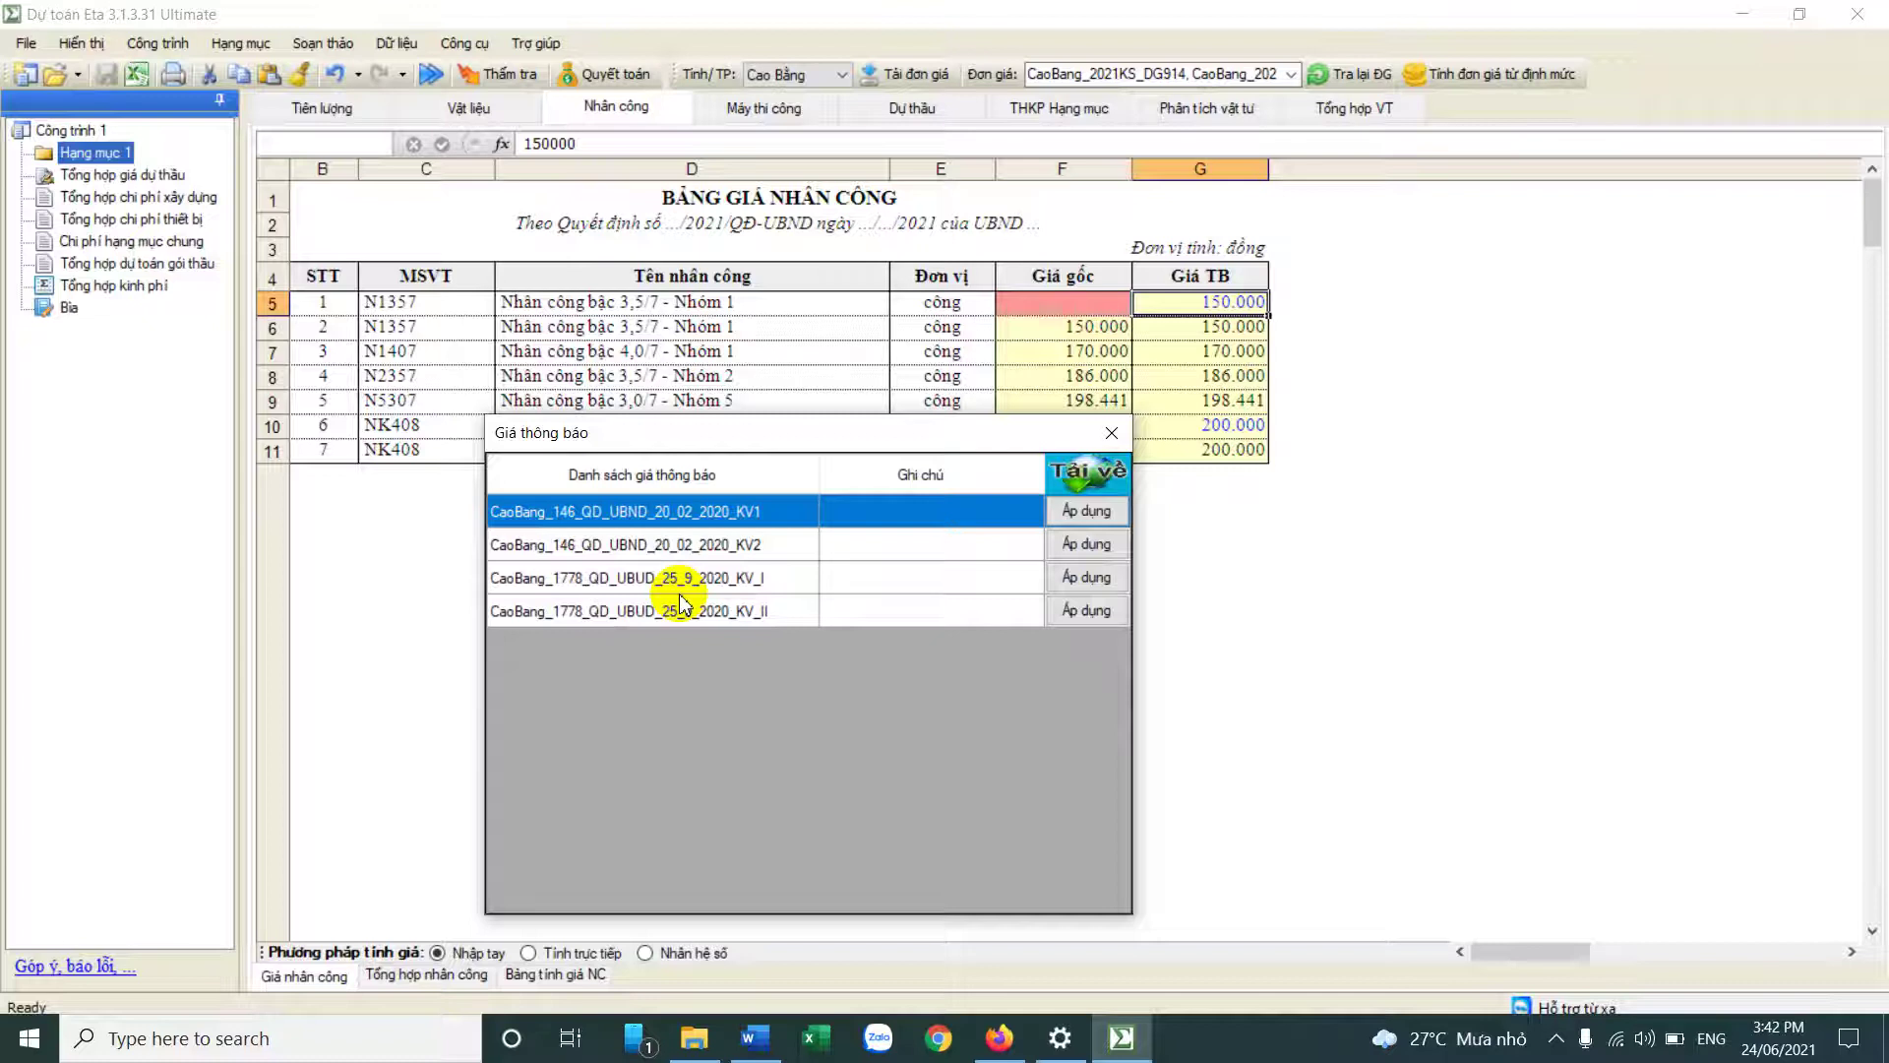
{"action": "left_click", "coordinate": [633, 589]}
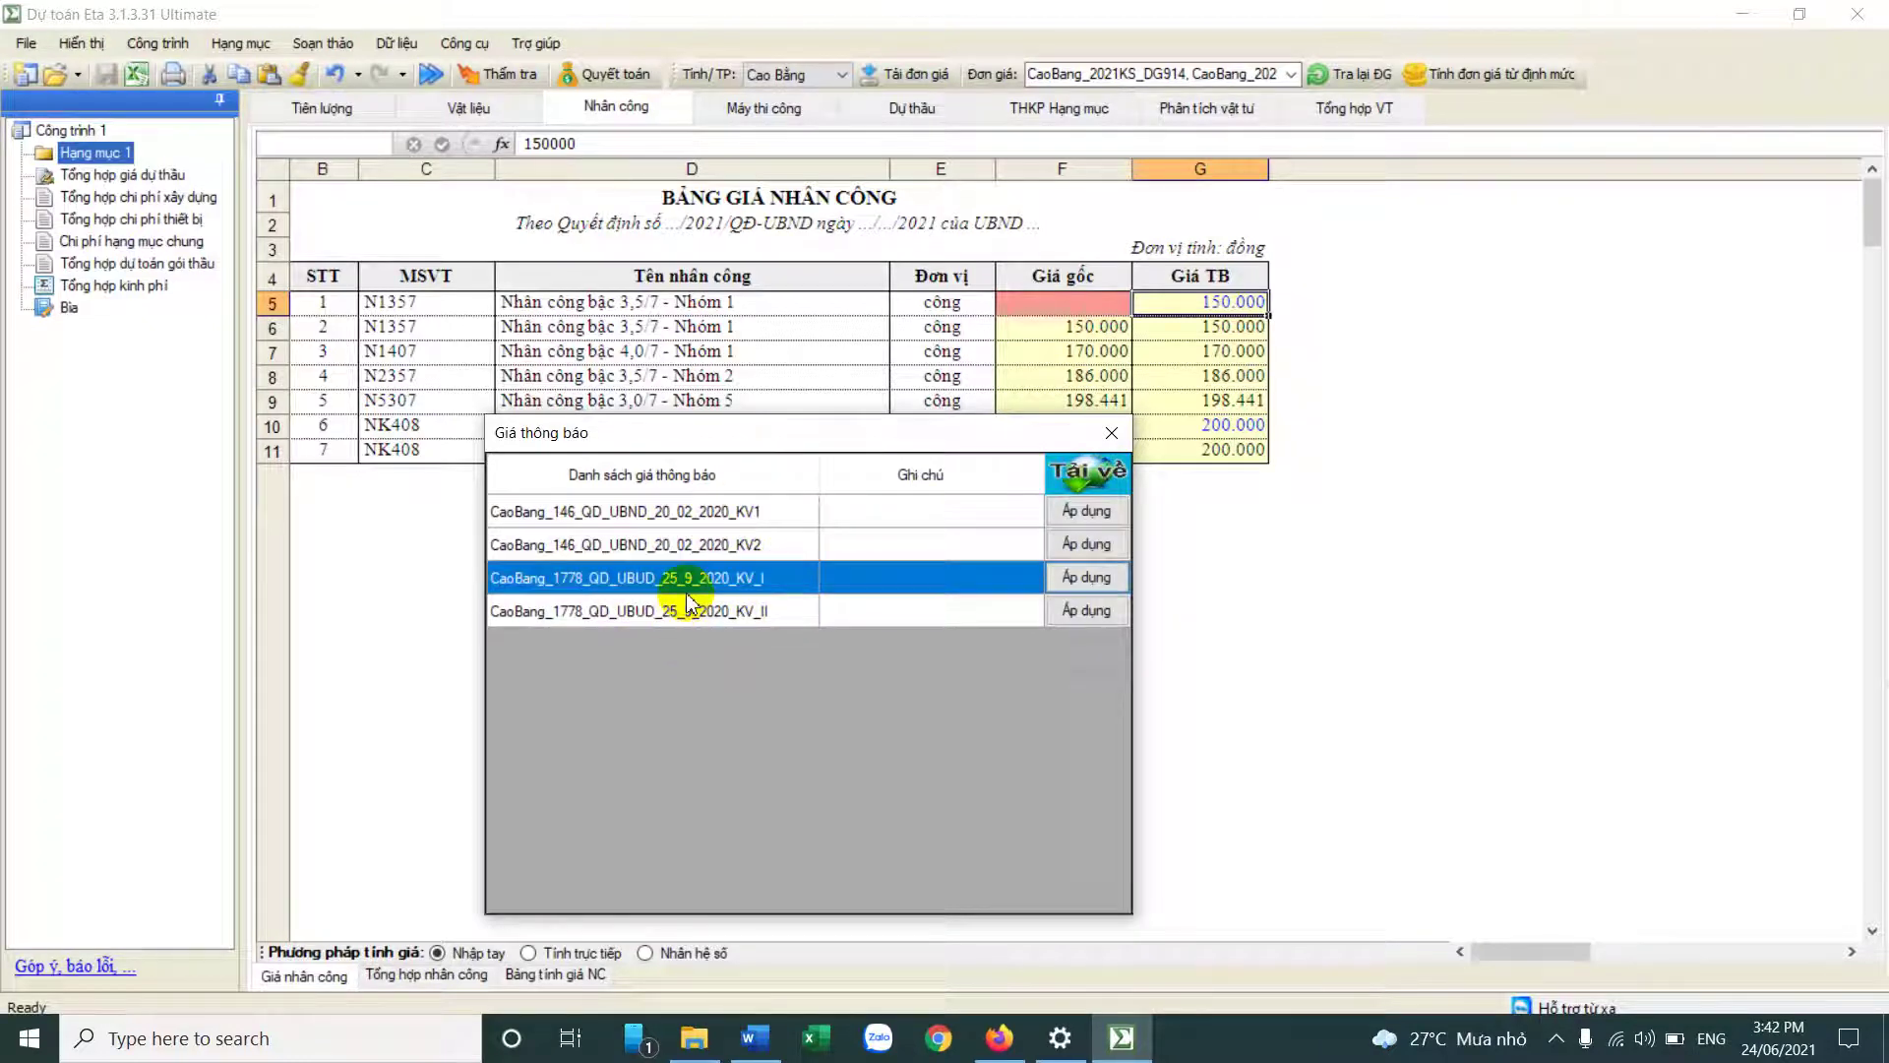
{"action": "left_click", "coordinate": [1082, 581]}
{"action": "left_click", "coordinate": [964, 608]}
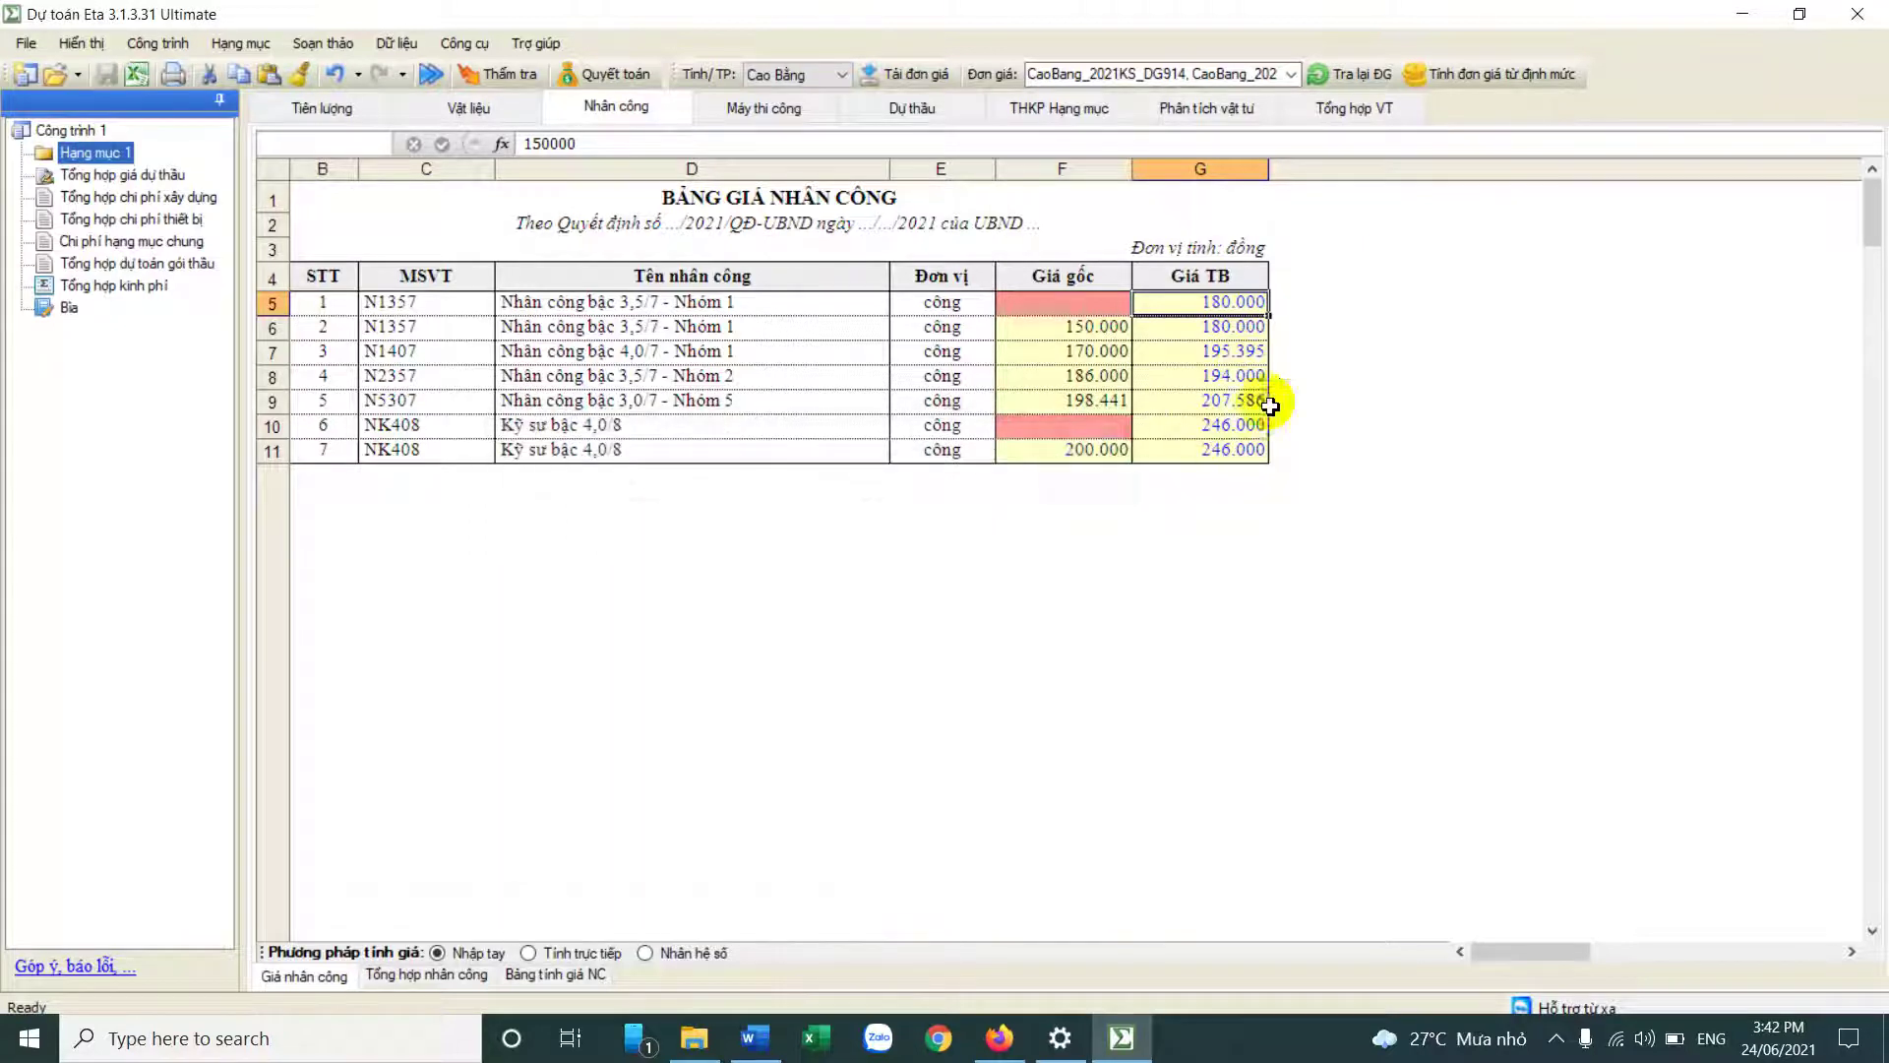
Step: Copy all announced labour prices into the base price column (Giá gốc) and open the labour summary table
{"action": "left_click_drag", "start_coordinate": [1226, 302], "coordinate": [1240, 443]}
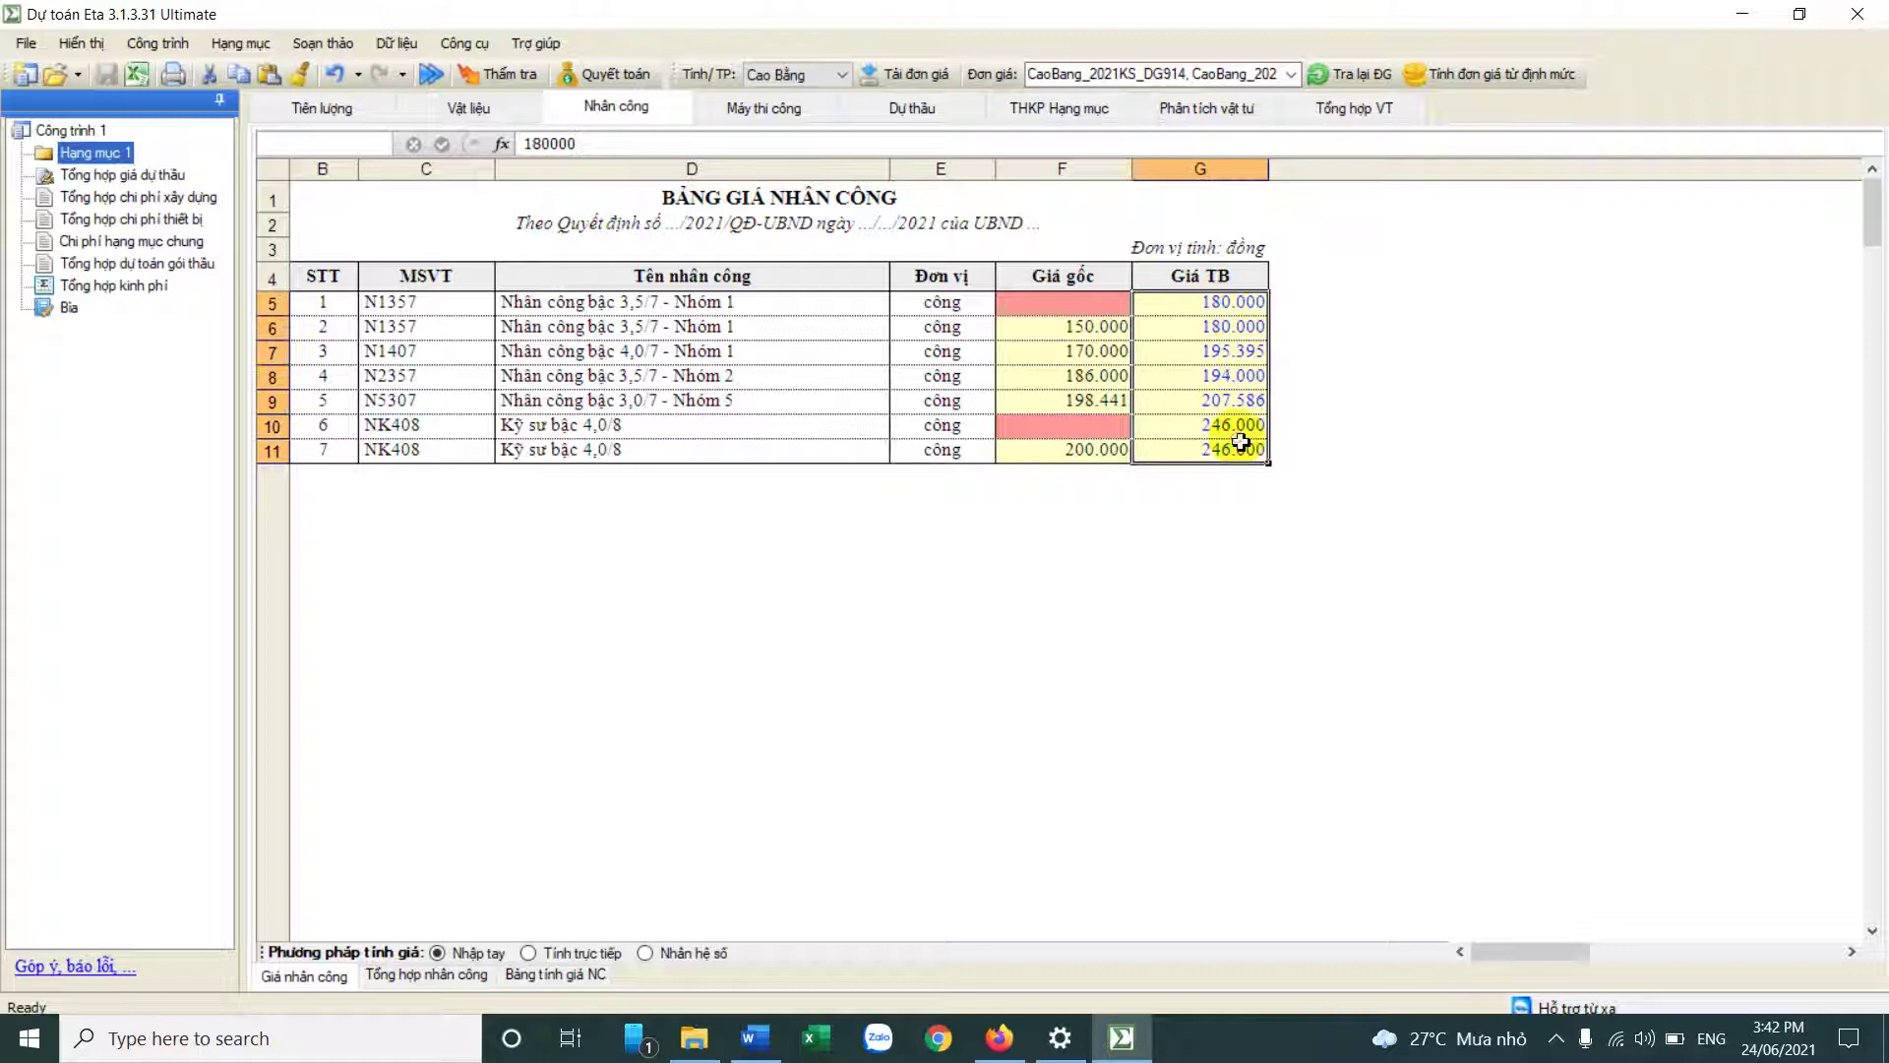
{"action": "key", "text": "ctrl+c"}
{"action": "left_click", "coordinate": [1068, 310]}
{"action": "key", "text": "ctrl+v"}
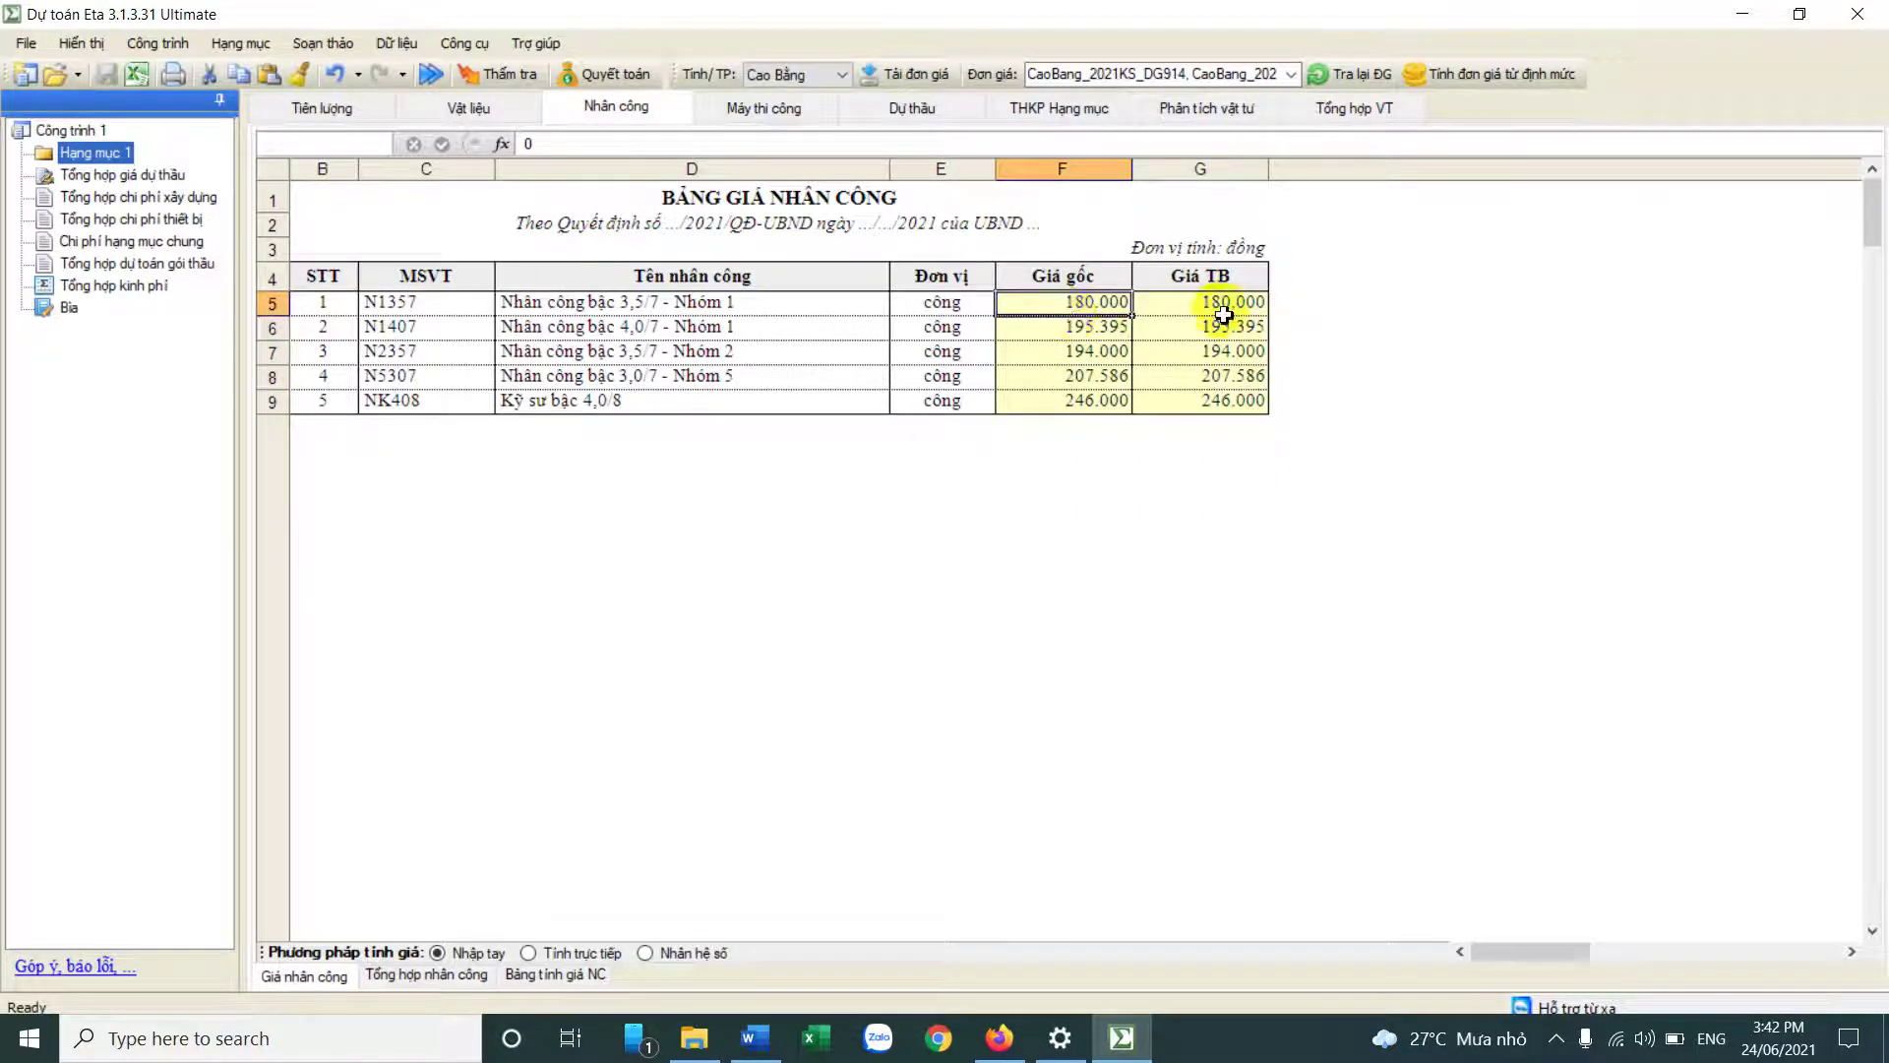
{"action": "left_click", "coordinate": [1223, 304]}
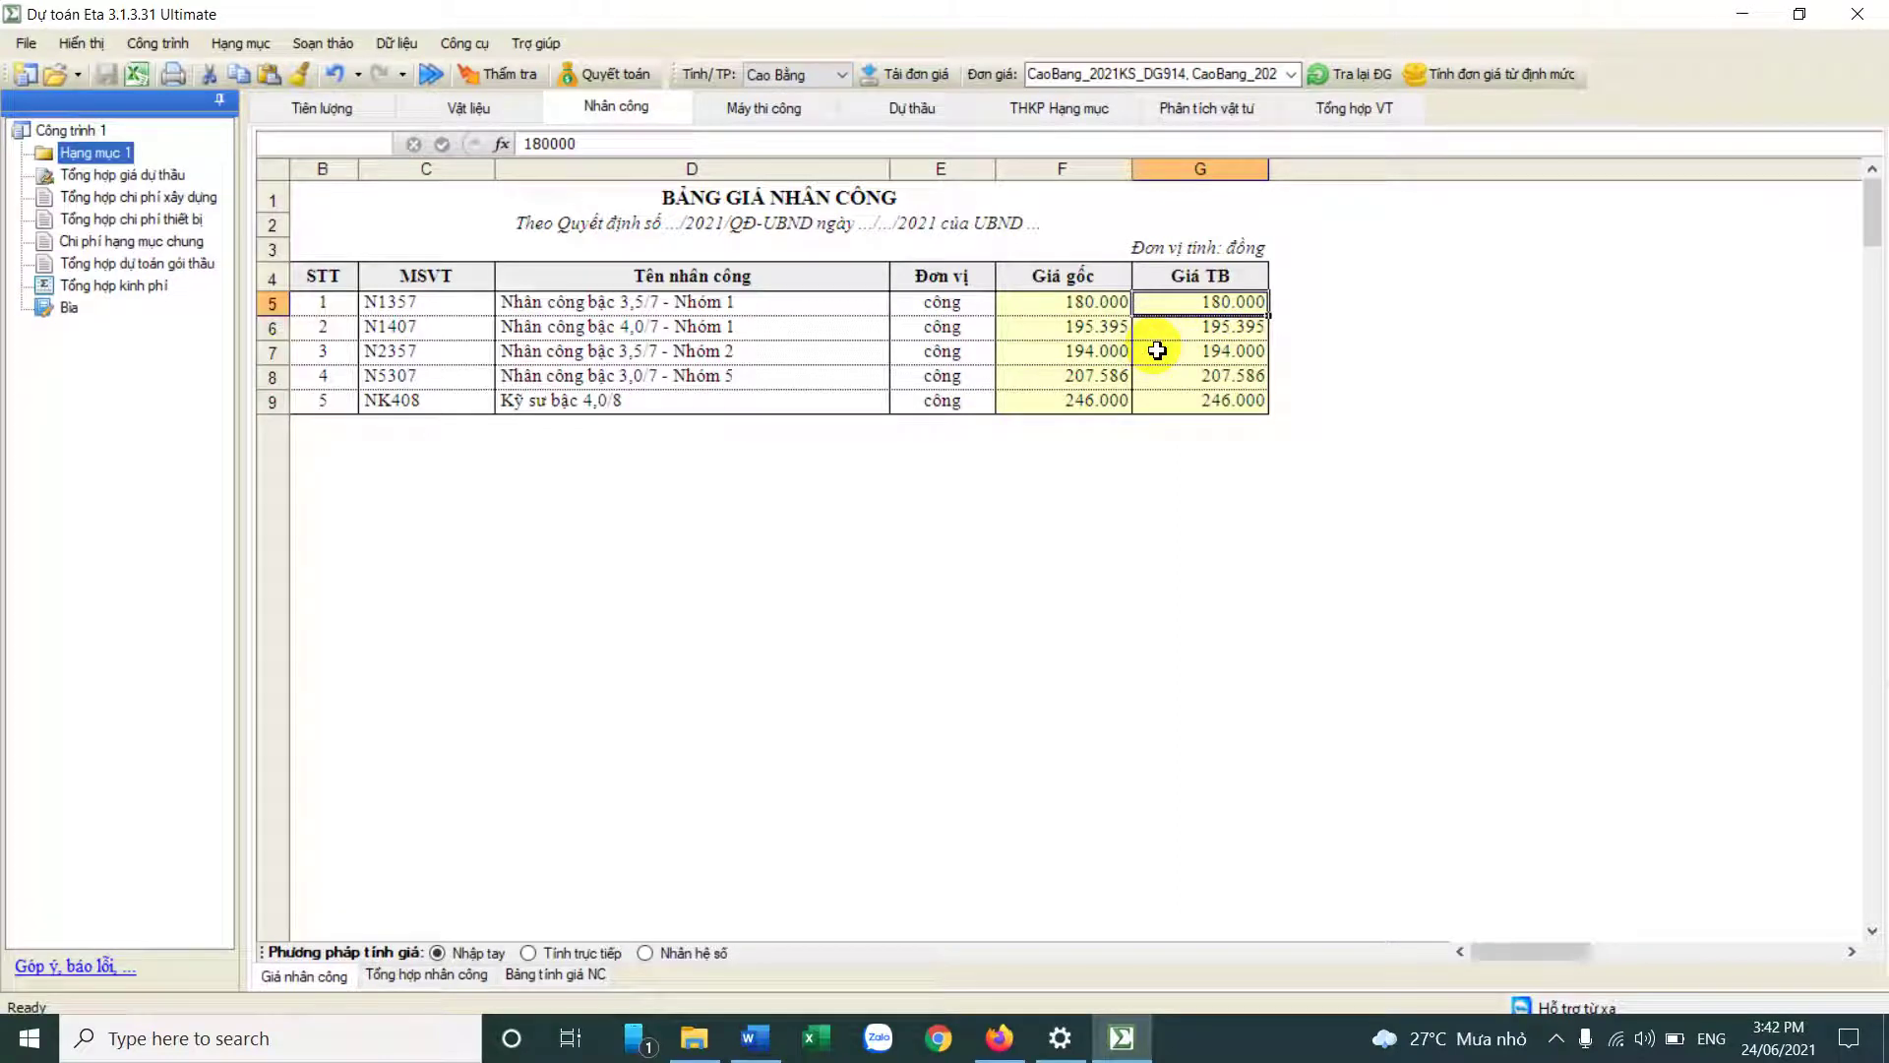
{"action": "left_click", "coordinate": [441, 976]}
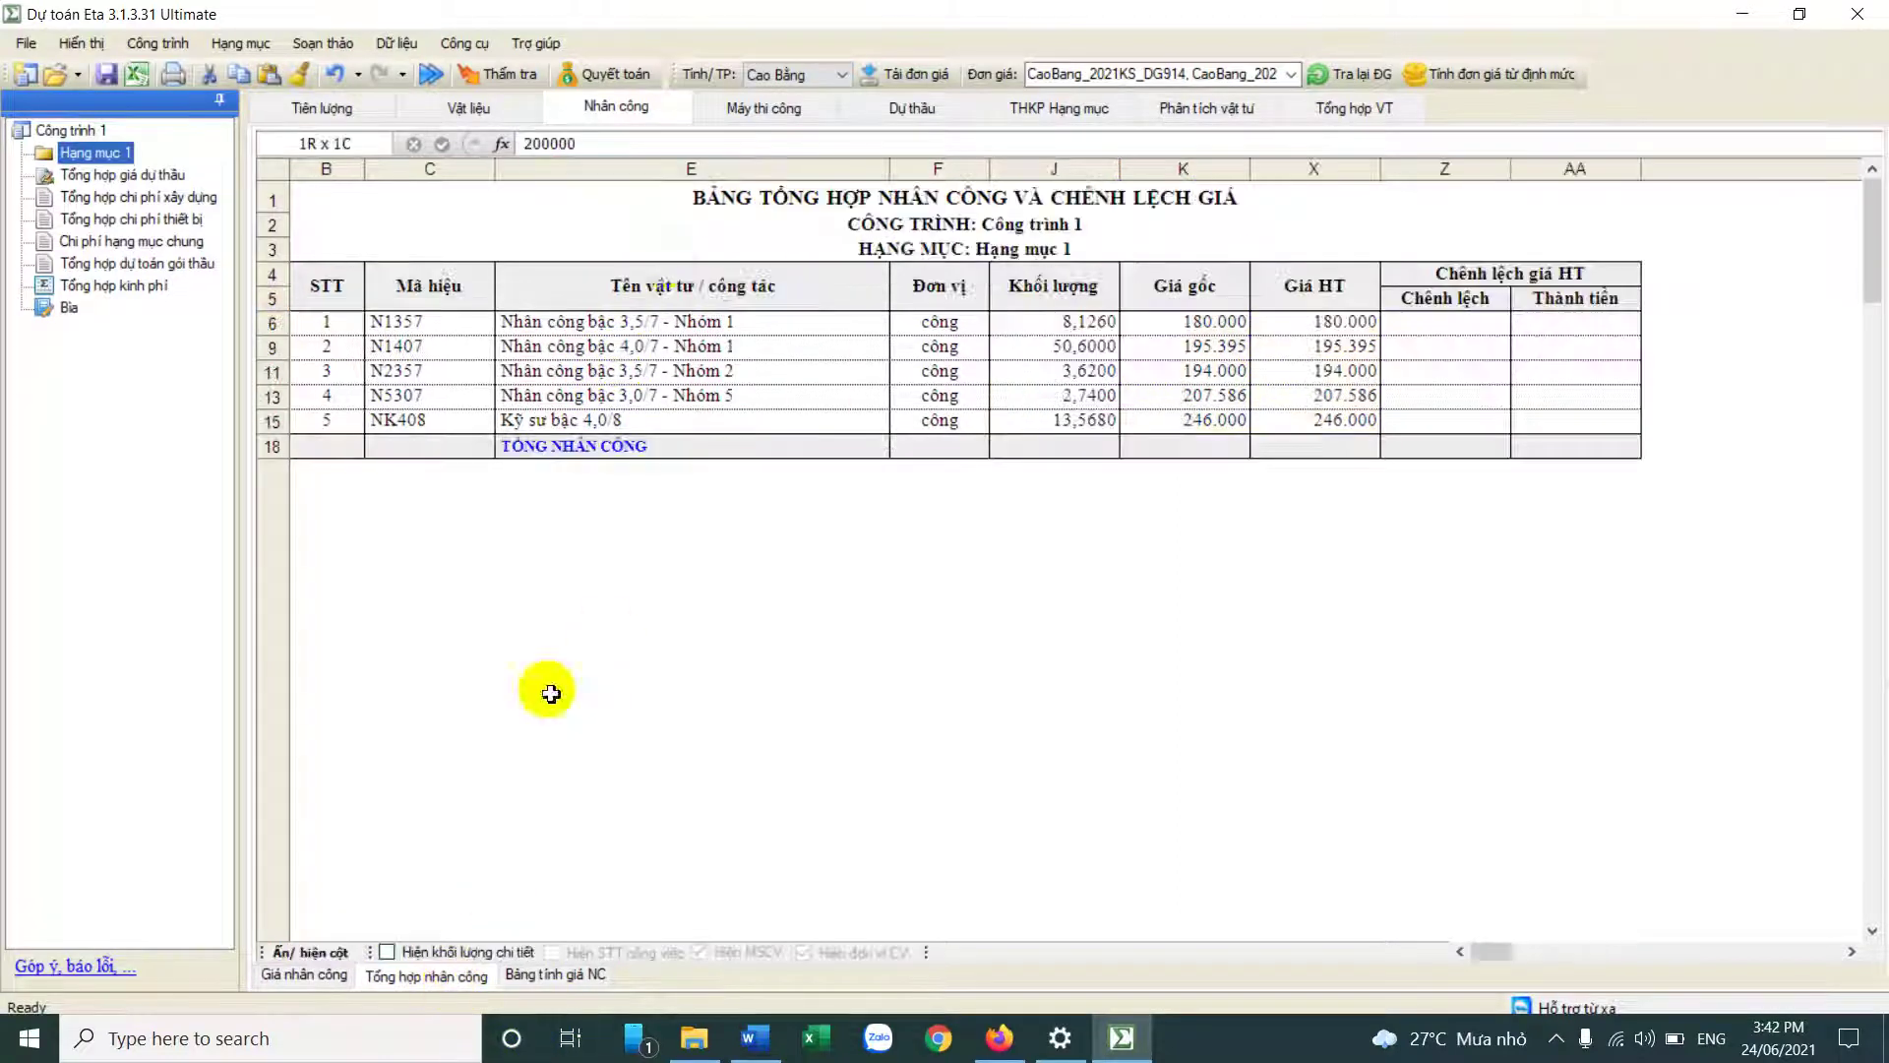
Step: In the machine shift price table, load the announced prices from the database and apply the set CaoBang_1937_QD_UBND_09_10_20_KV2
{"action": "left_click", "coordinate": [765, 107]}
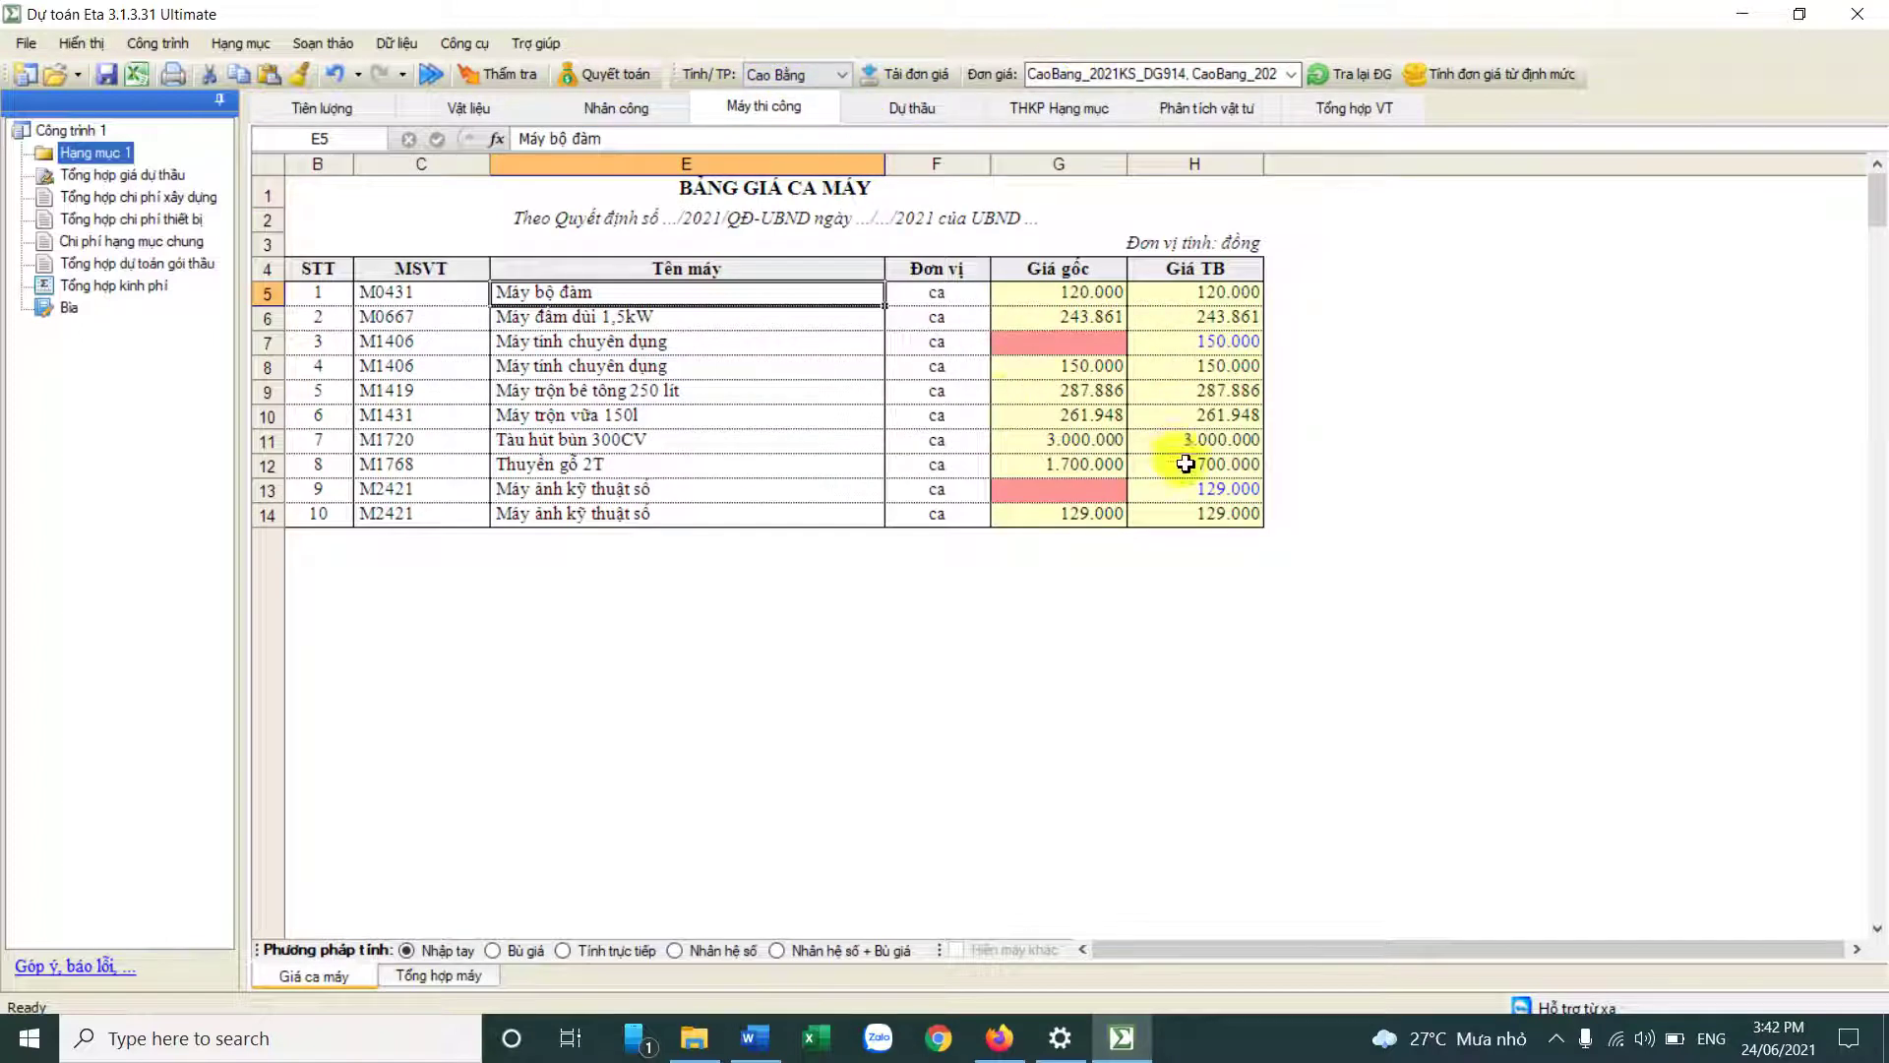
{"action": "right_click", "coordinate": [1200, 339]}
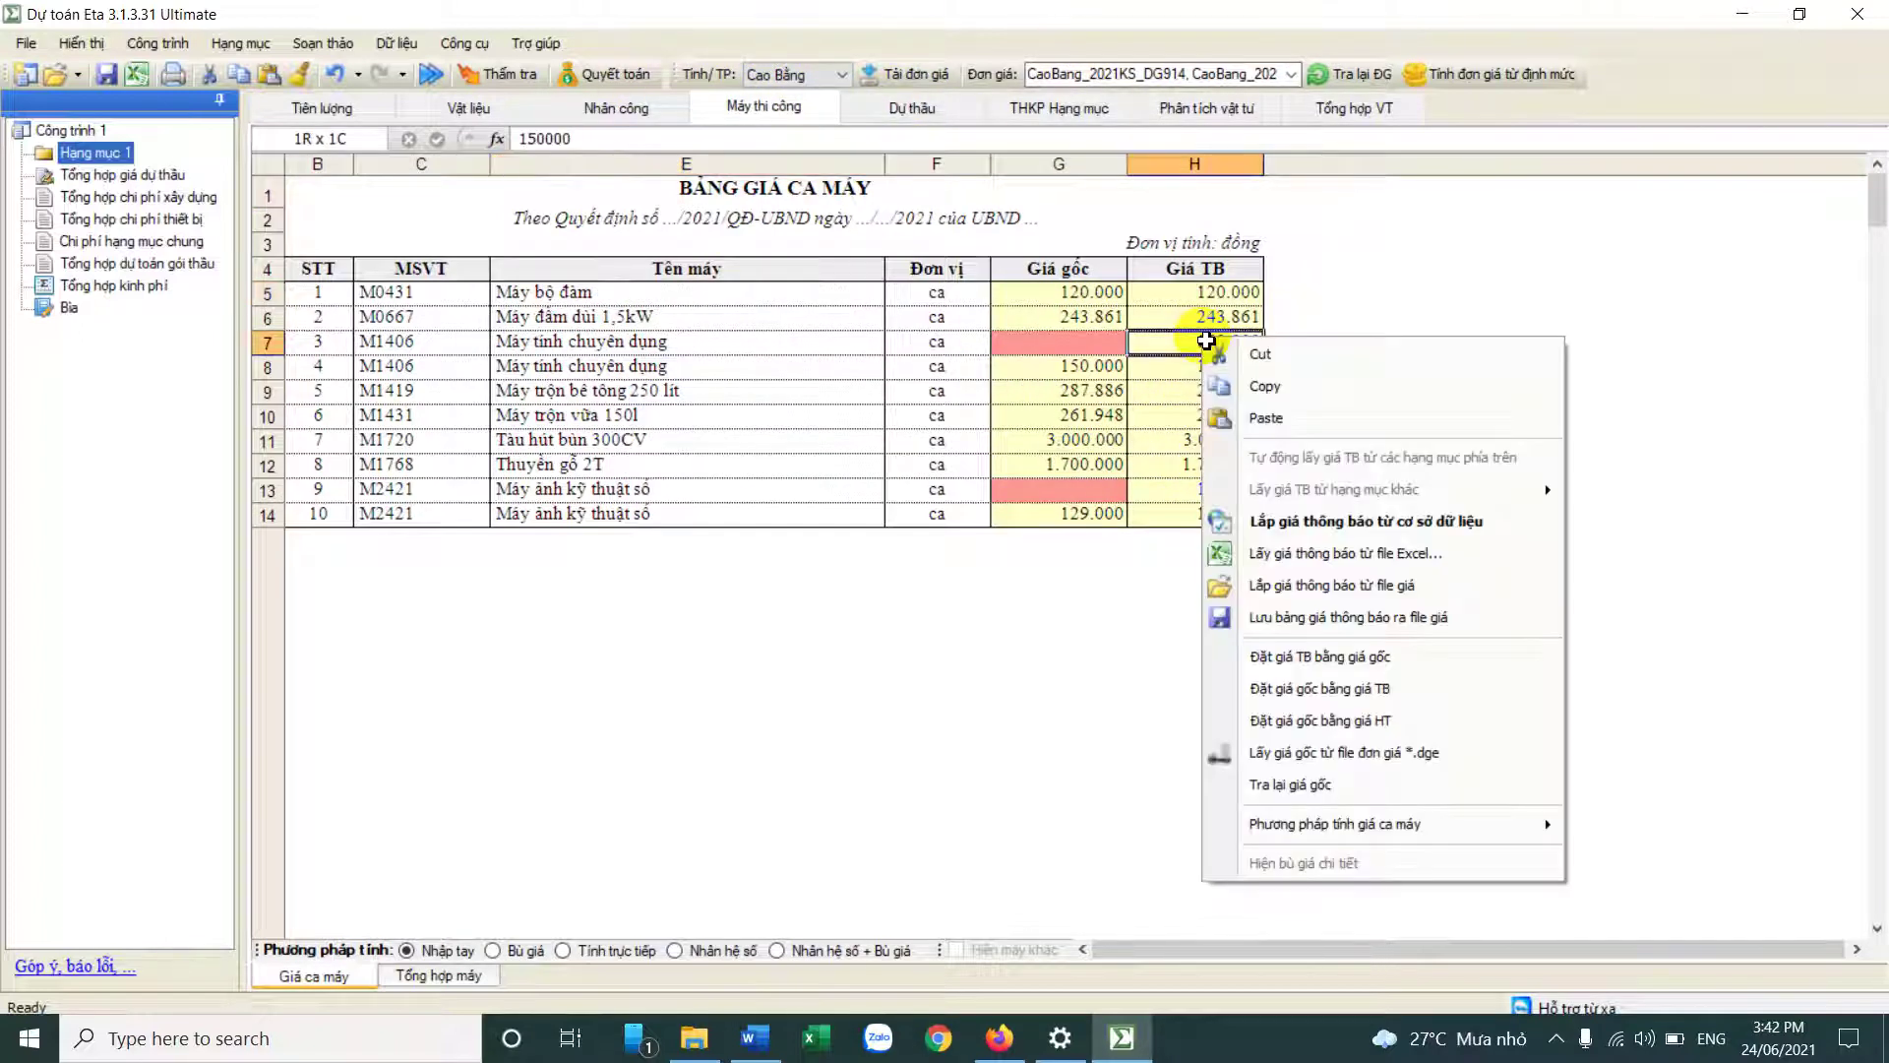
{"action": "left_click", "coordinate": [1290, 526]}
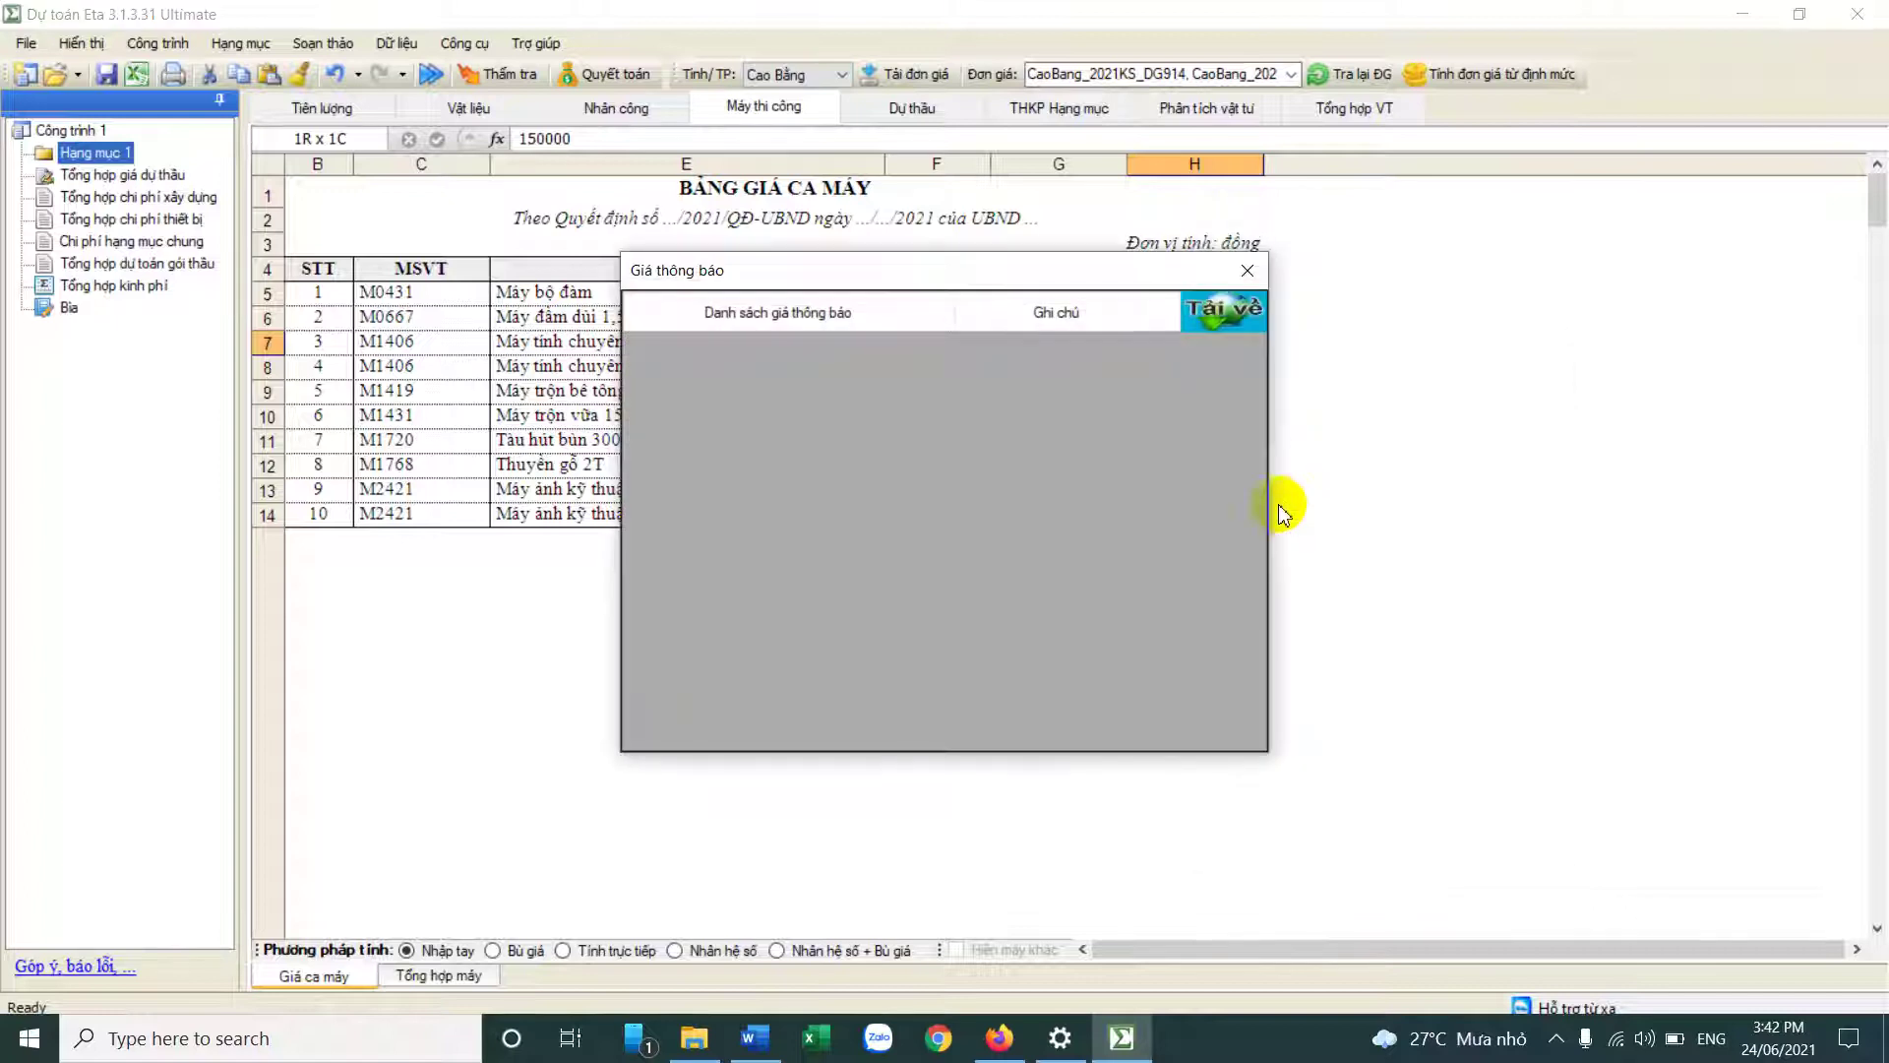
{"action": "left_click", "coordinate": [984, 590]}
{"action": "left_click", "coordinate": [813, 458]}
{"action": "left_click_drag", "start_coordinate": [847, 270], "coordinate": [669, 497]}
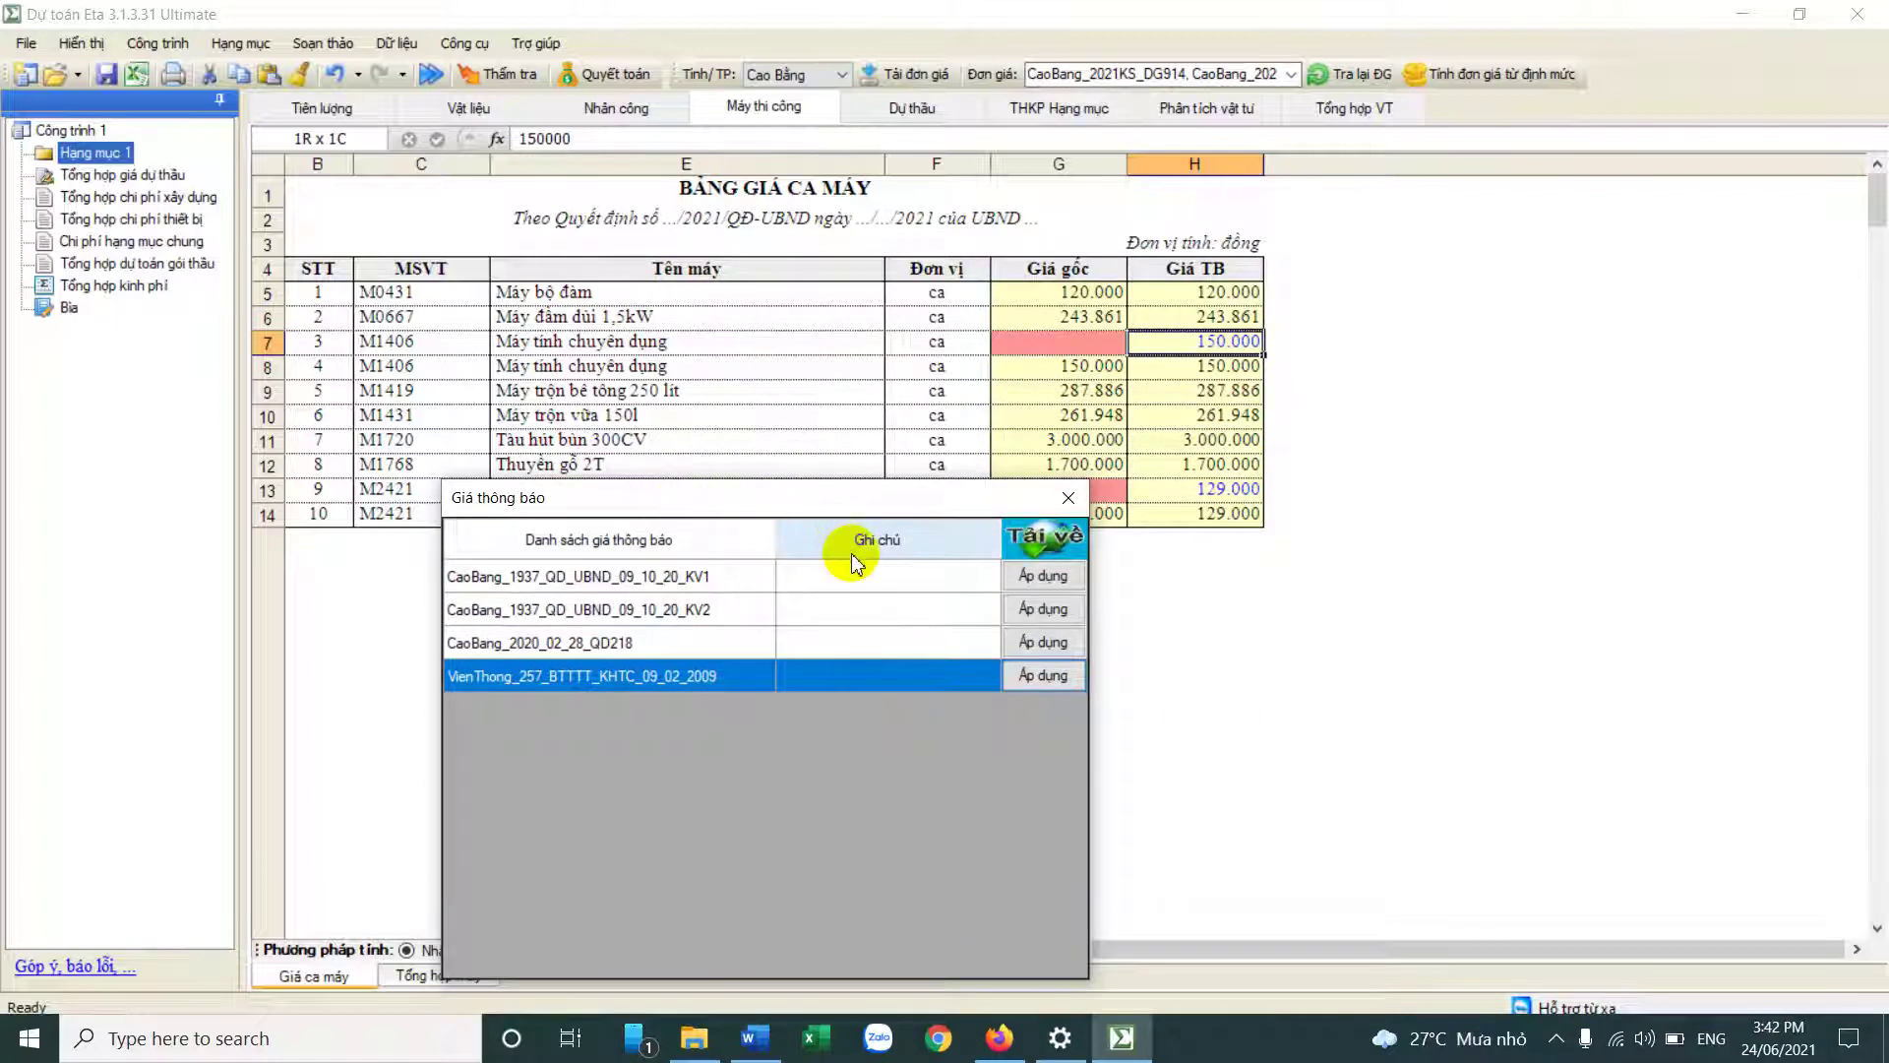
{"action": "left_click", "coordinate": [654, 608]}
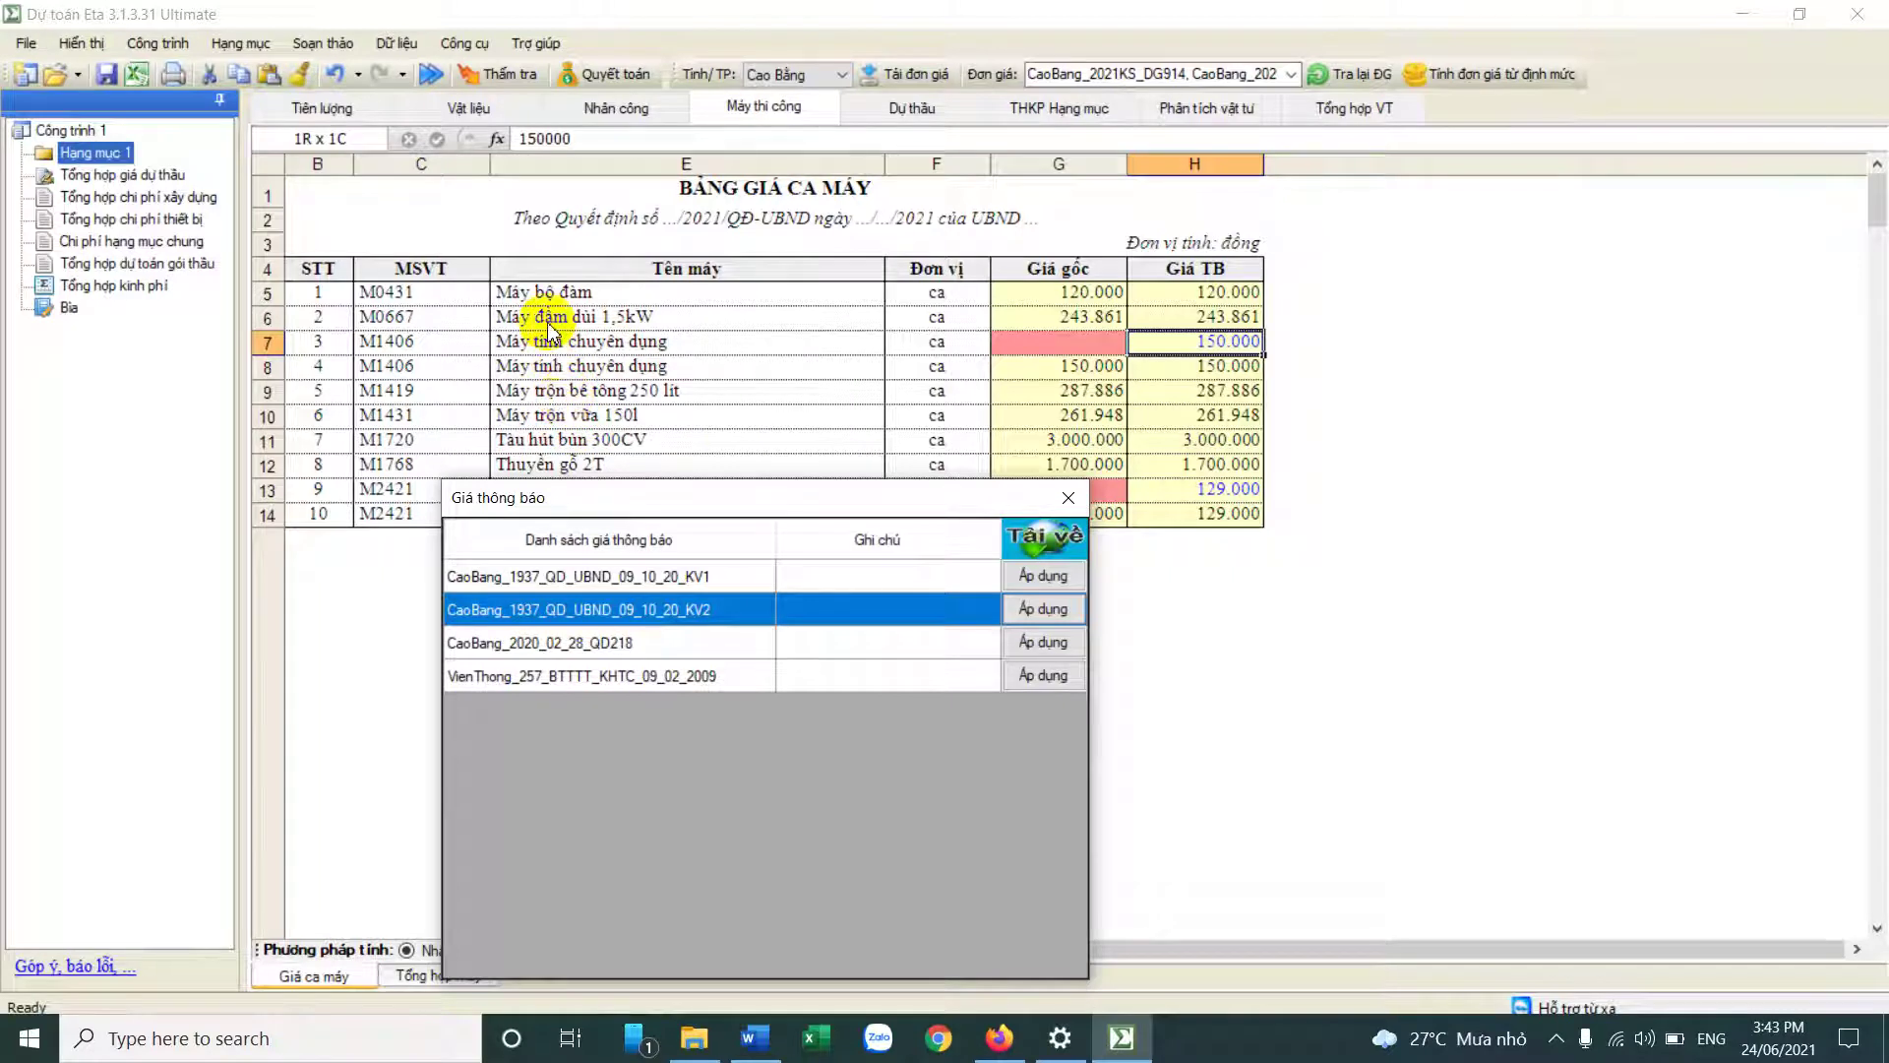
{"action": "left_click", "coordinate": [1027, 606]}
{"action": "left_click", "coordinate": [1024, 602]}
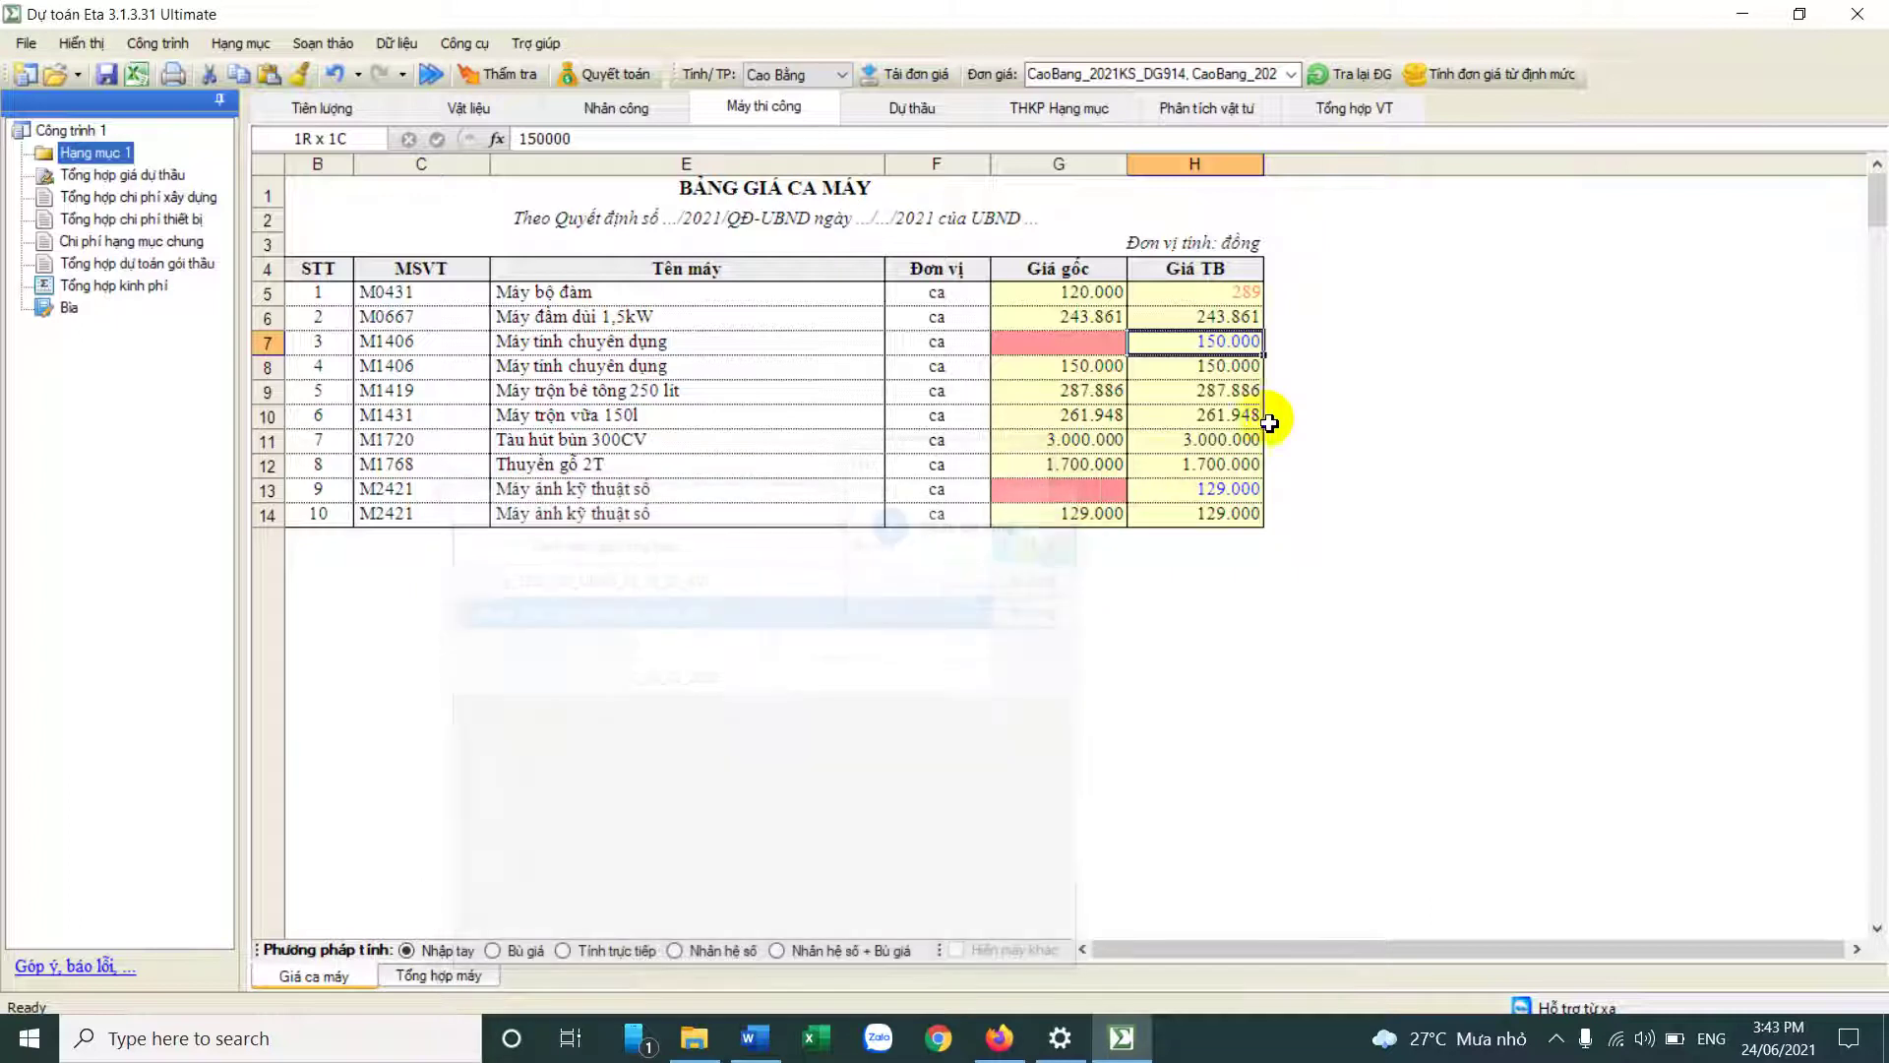
Step: Review the announced prices of Máy bộ đàm, Thuyền gỗ 2T and Máy ảnh kỹ thuật số in the machine table
{"action": "right_click", "coordinate": [1193, 294]}
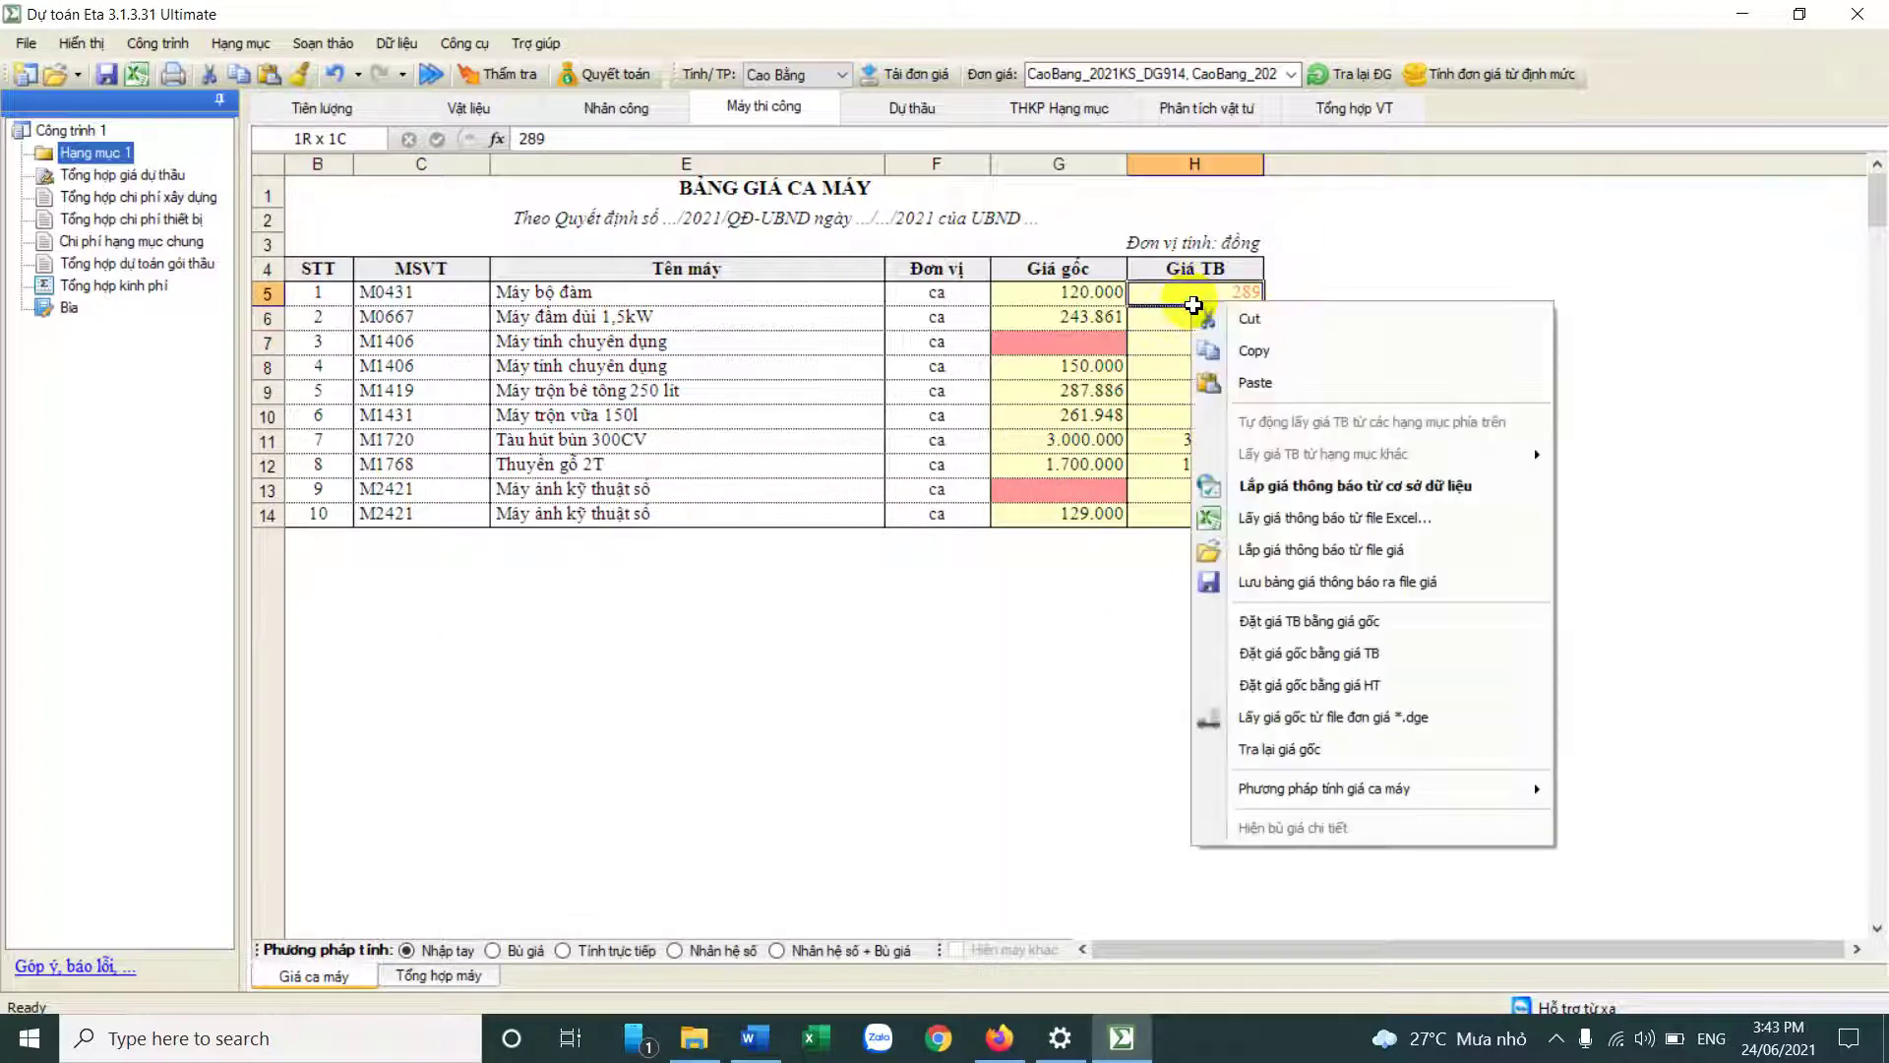
{"action": "left_click", "coordinate": [650, 466]}
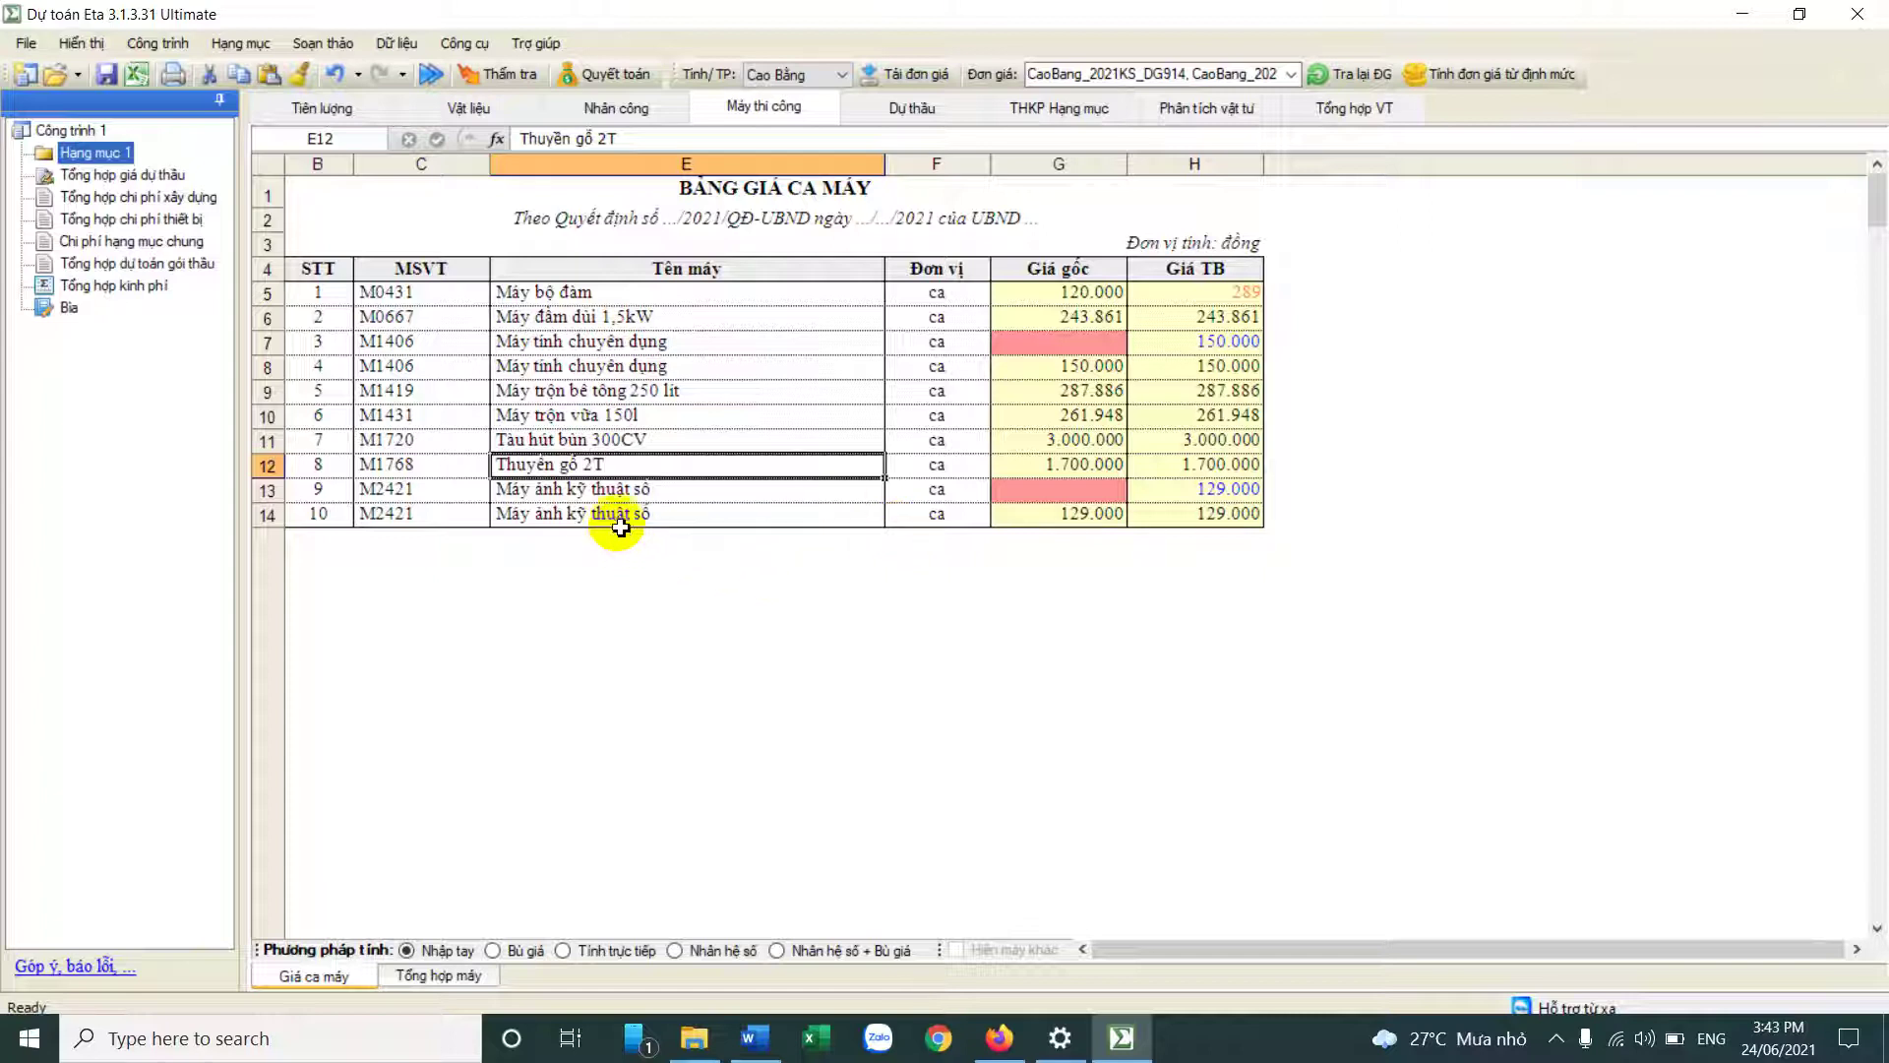
{"action": "left_click", "coordinate": [615, 491]}
{"action": "left_click", "coordinate": [552, 293]}
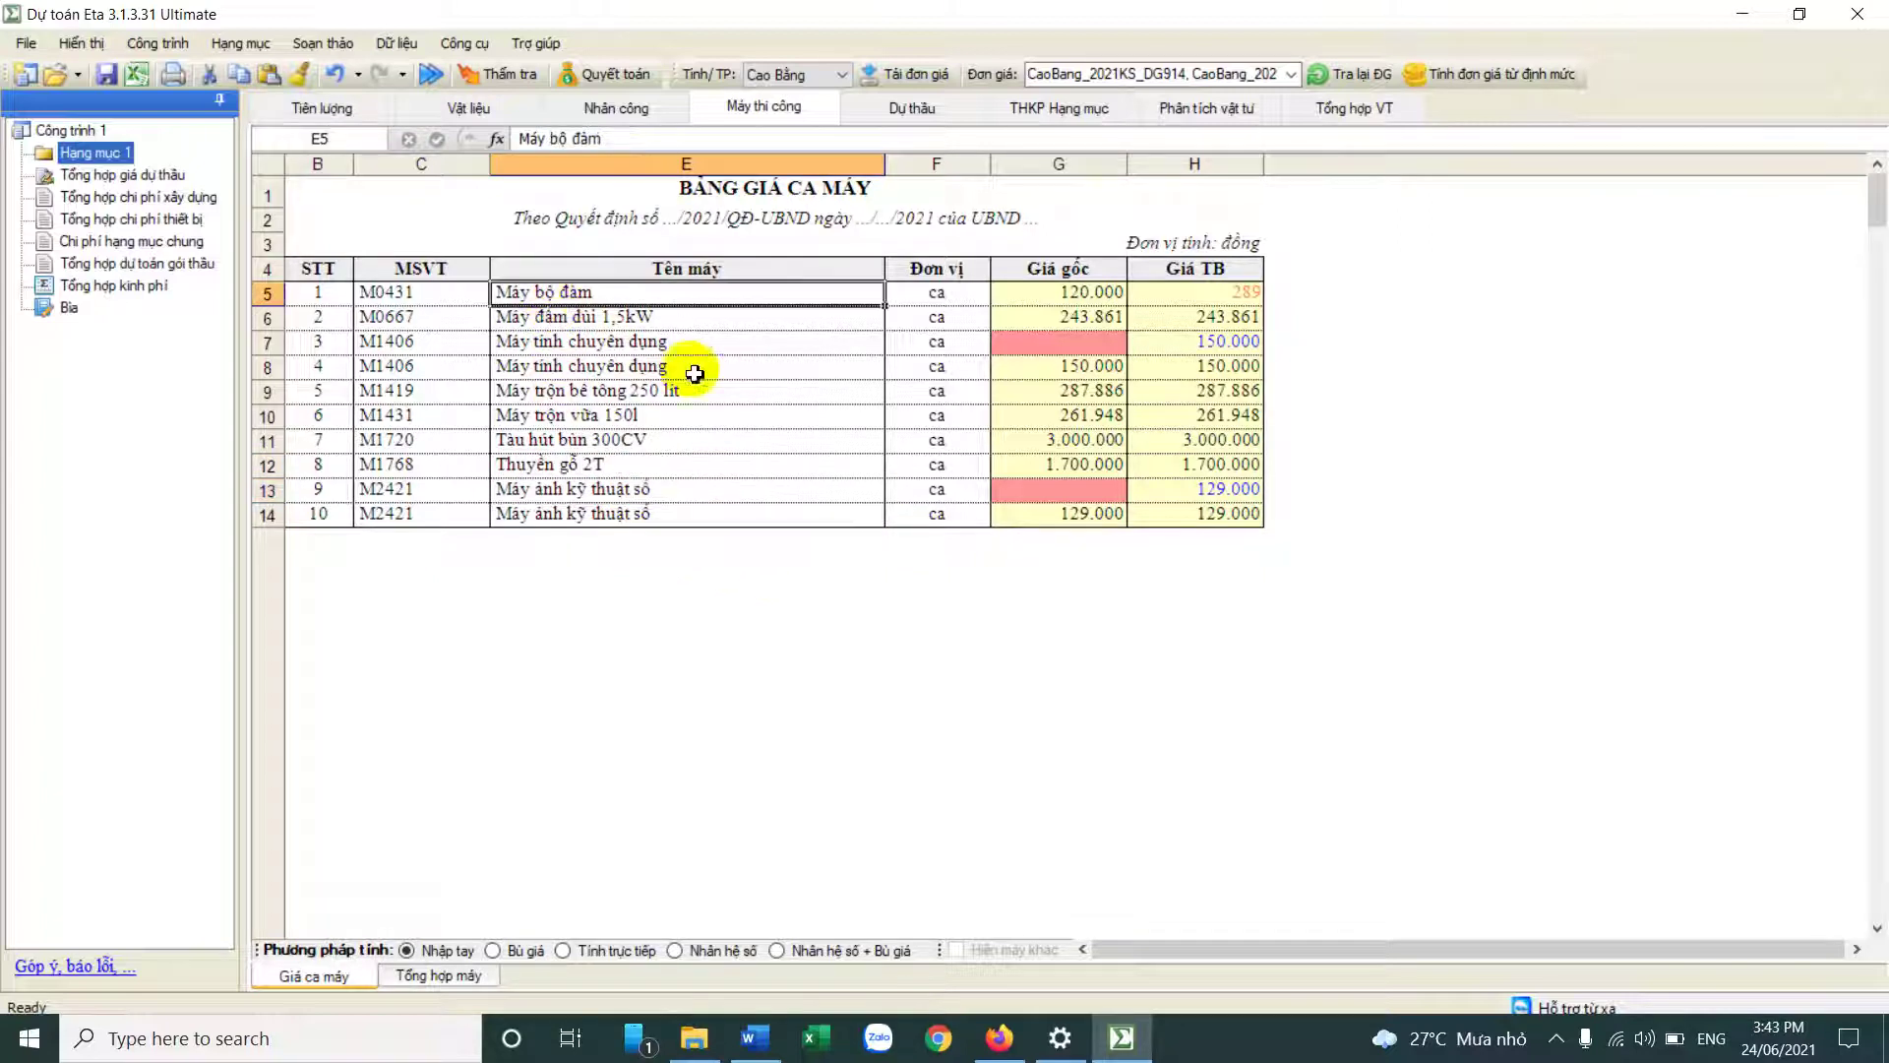
{"action": "left_click", "coordinate": [703, 465]}
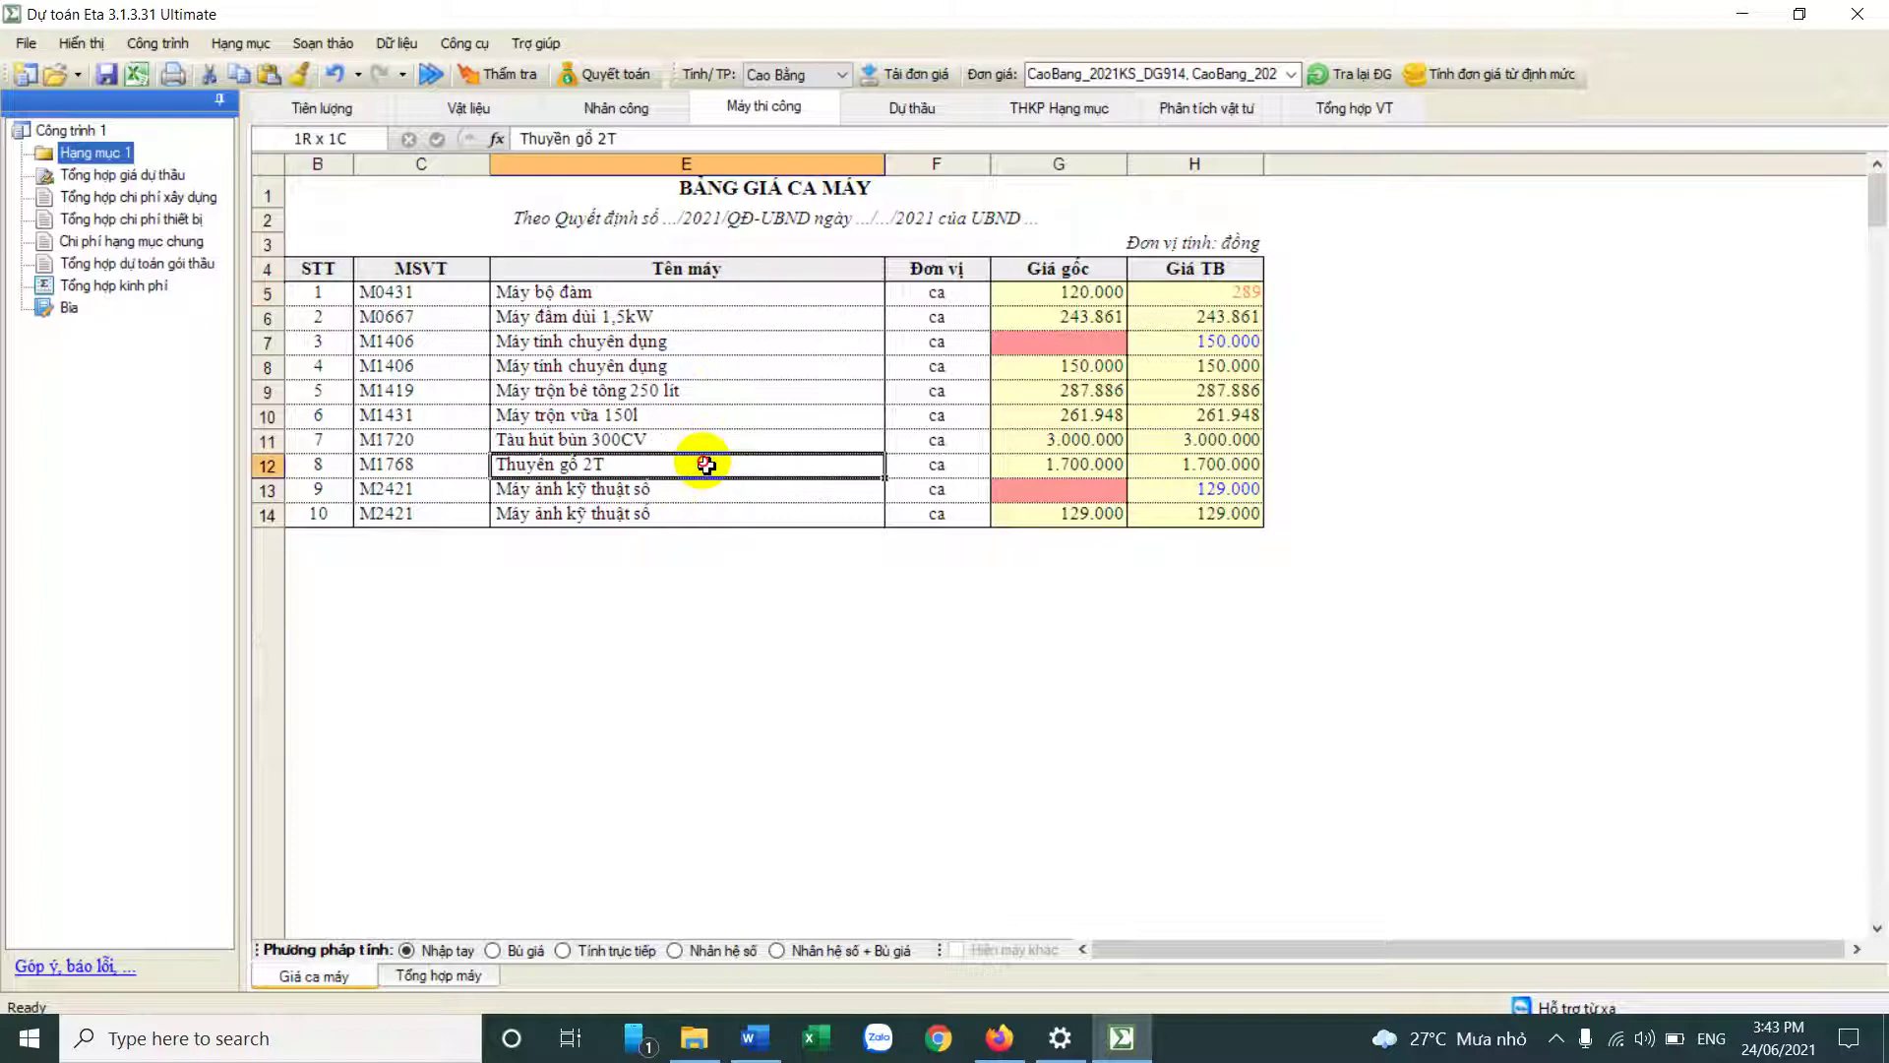
Step: Load announced machine prices from the database and apply the set VienThong_257_BTTTT_KHTC_09_02_2009 to the machine shift table
{"action": "right_click", "coordinate": [1188, 373]}
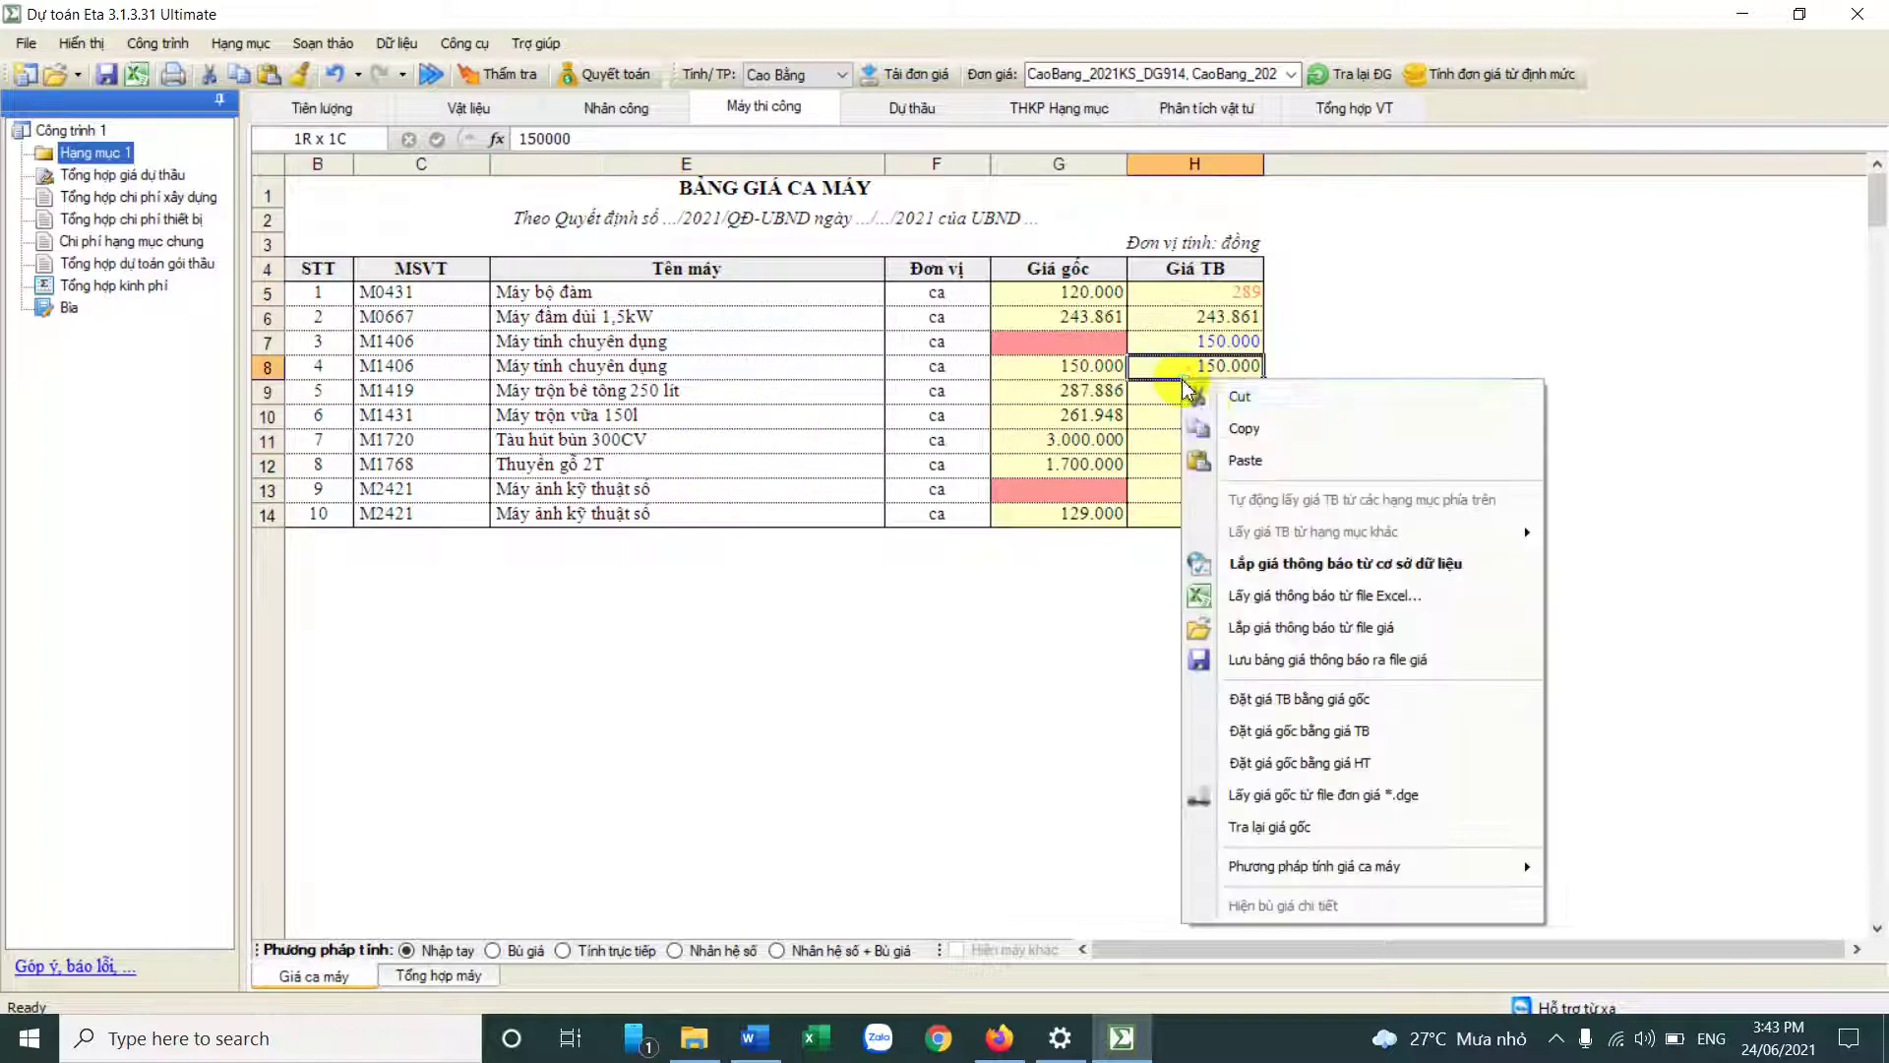
{"action": "left_click", "coordinate": [1297, 558]}
{"action": "left_click", "coordinate": [768, 516]}
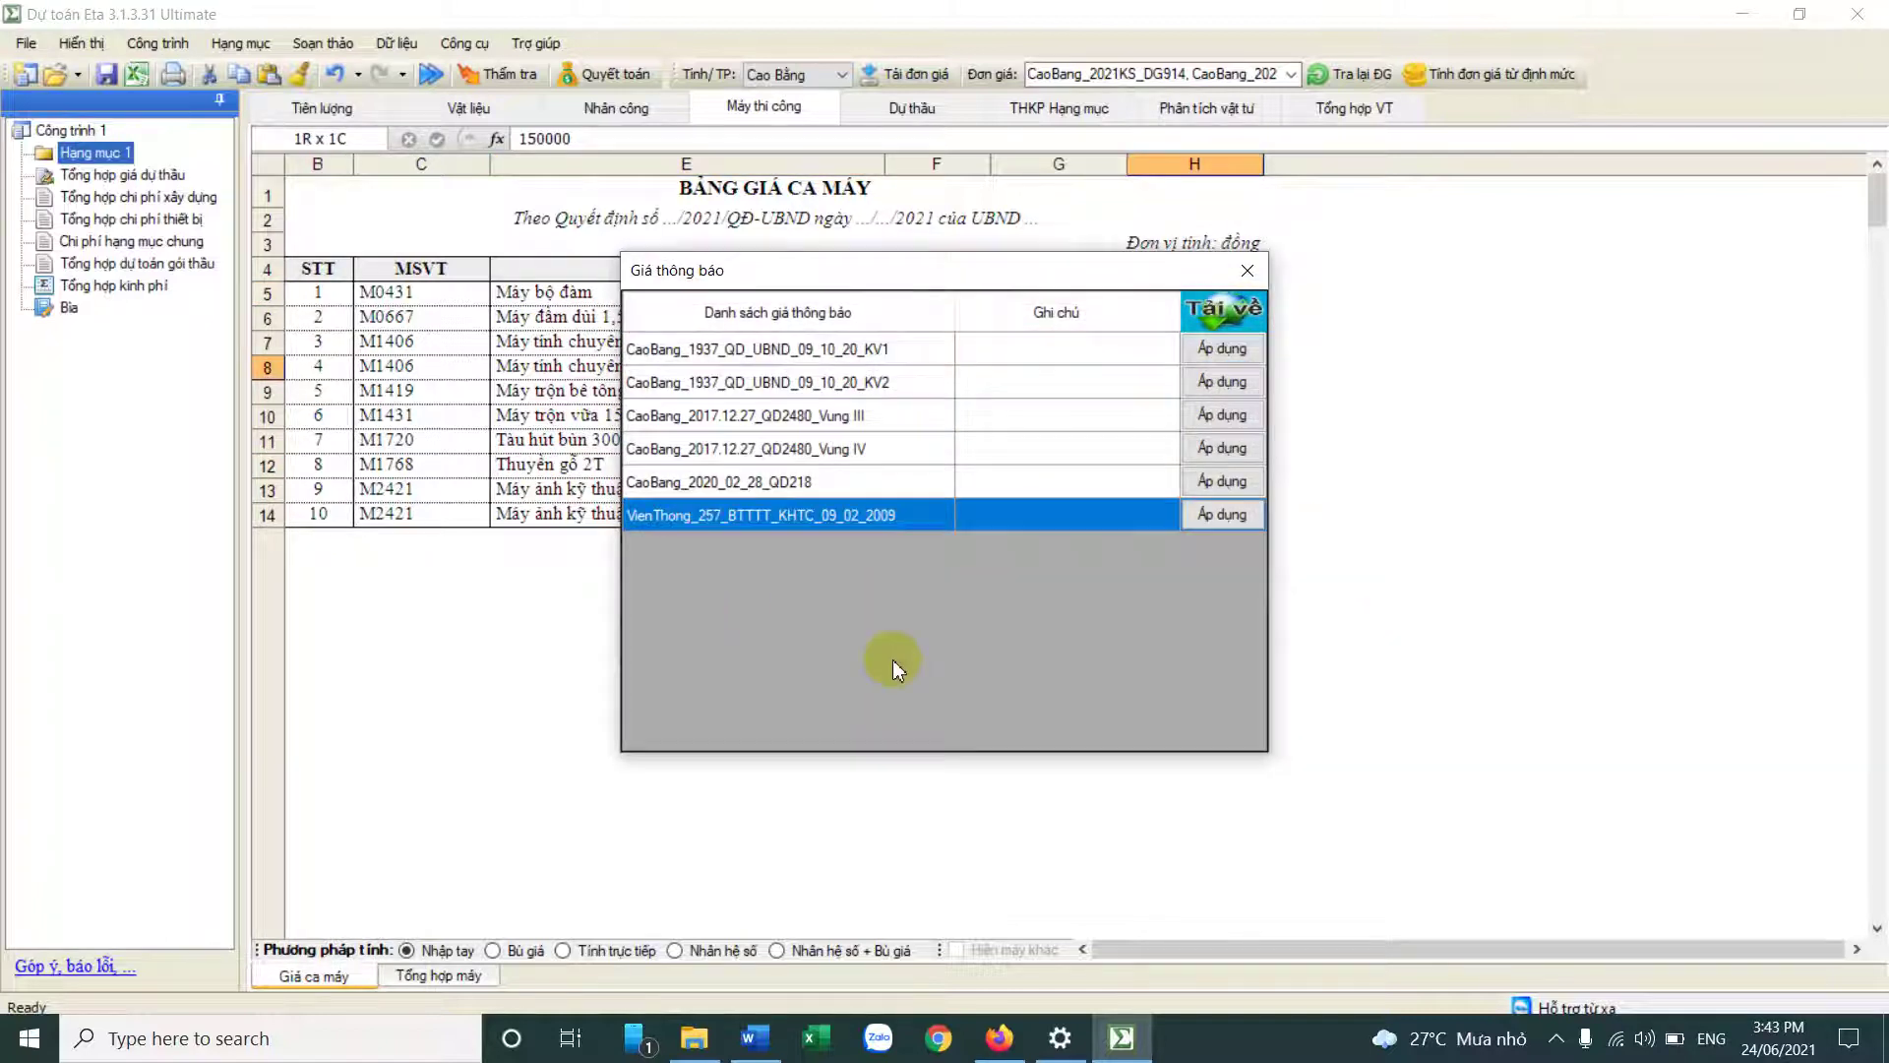
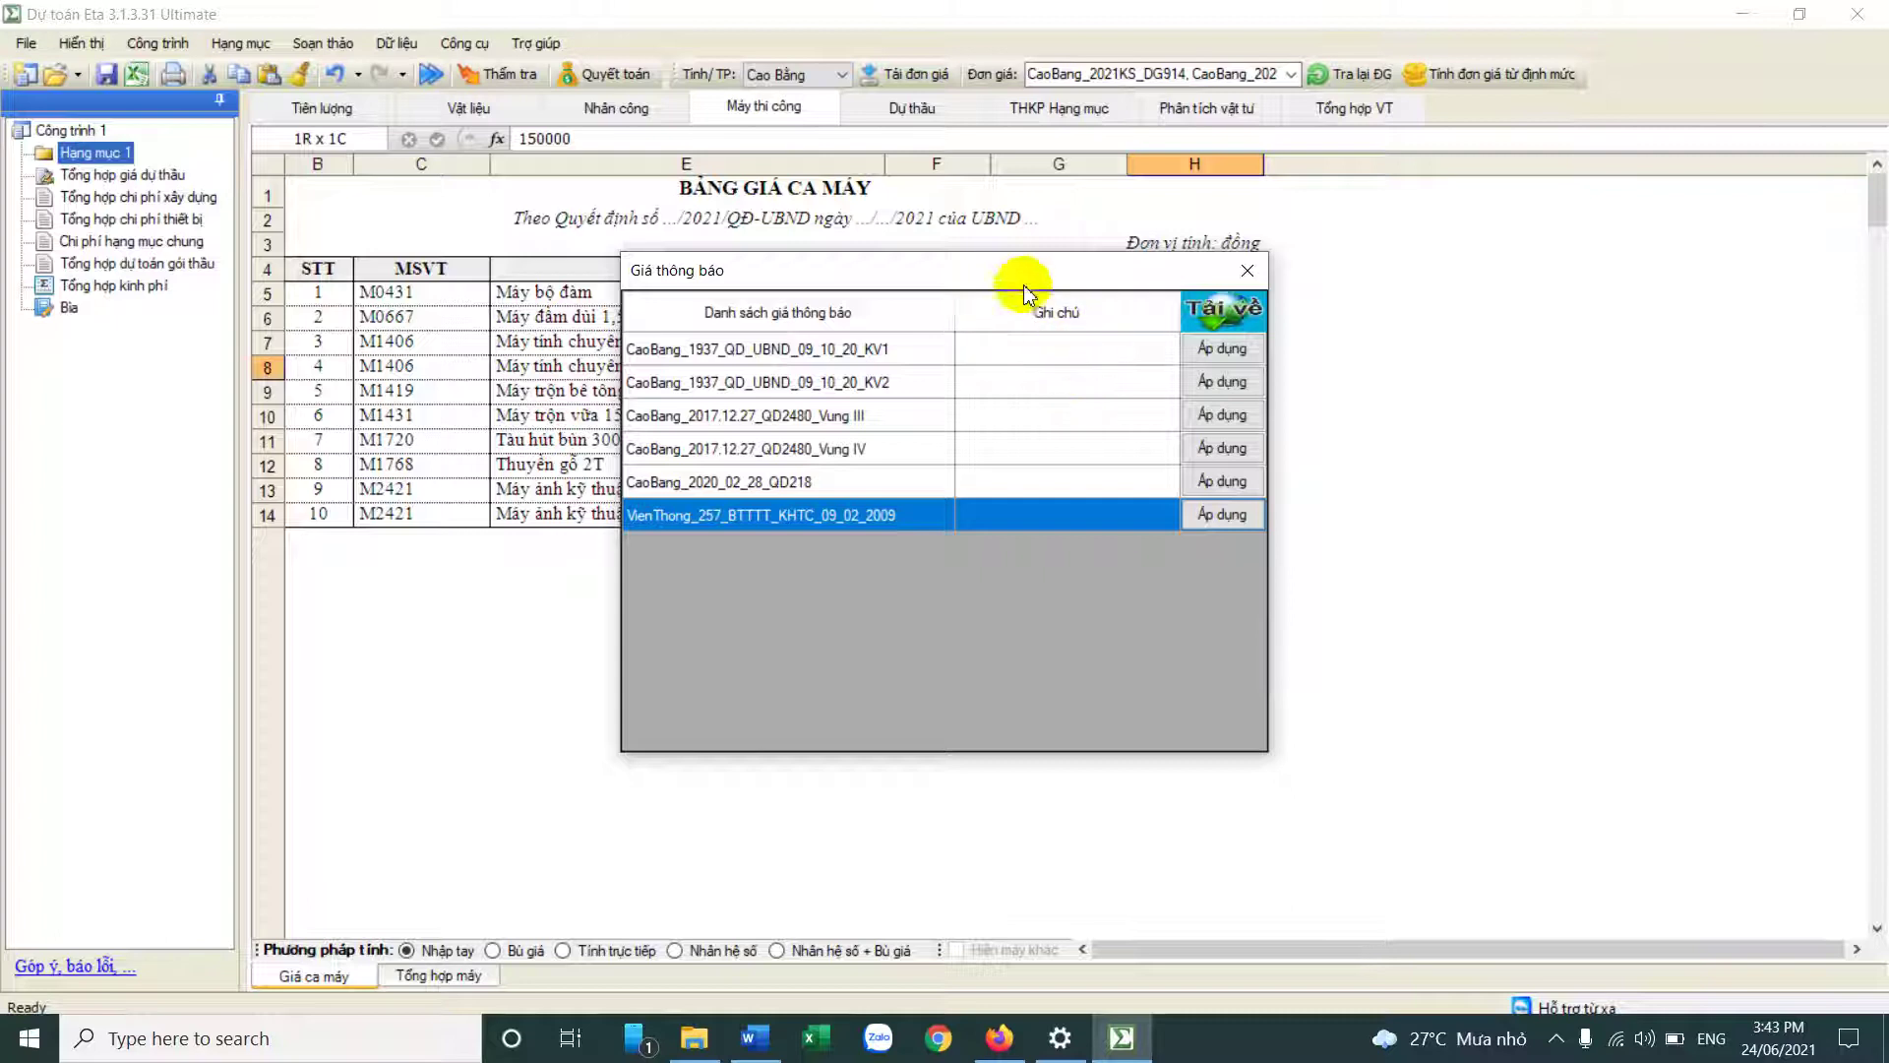
{"action": "left_click_drag", "start_coordinate": [1017, 269], "coordinate": [832, 368]}
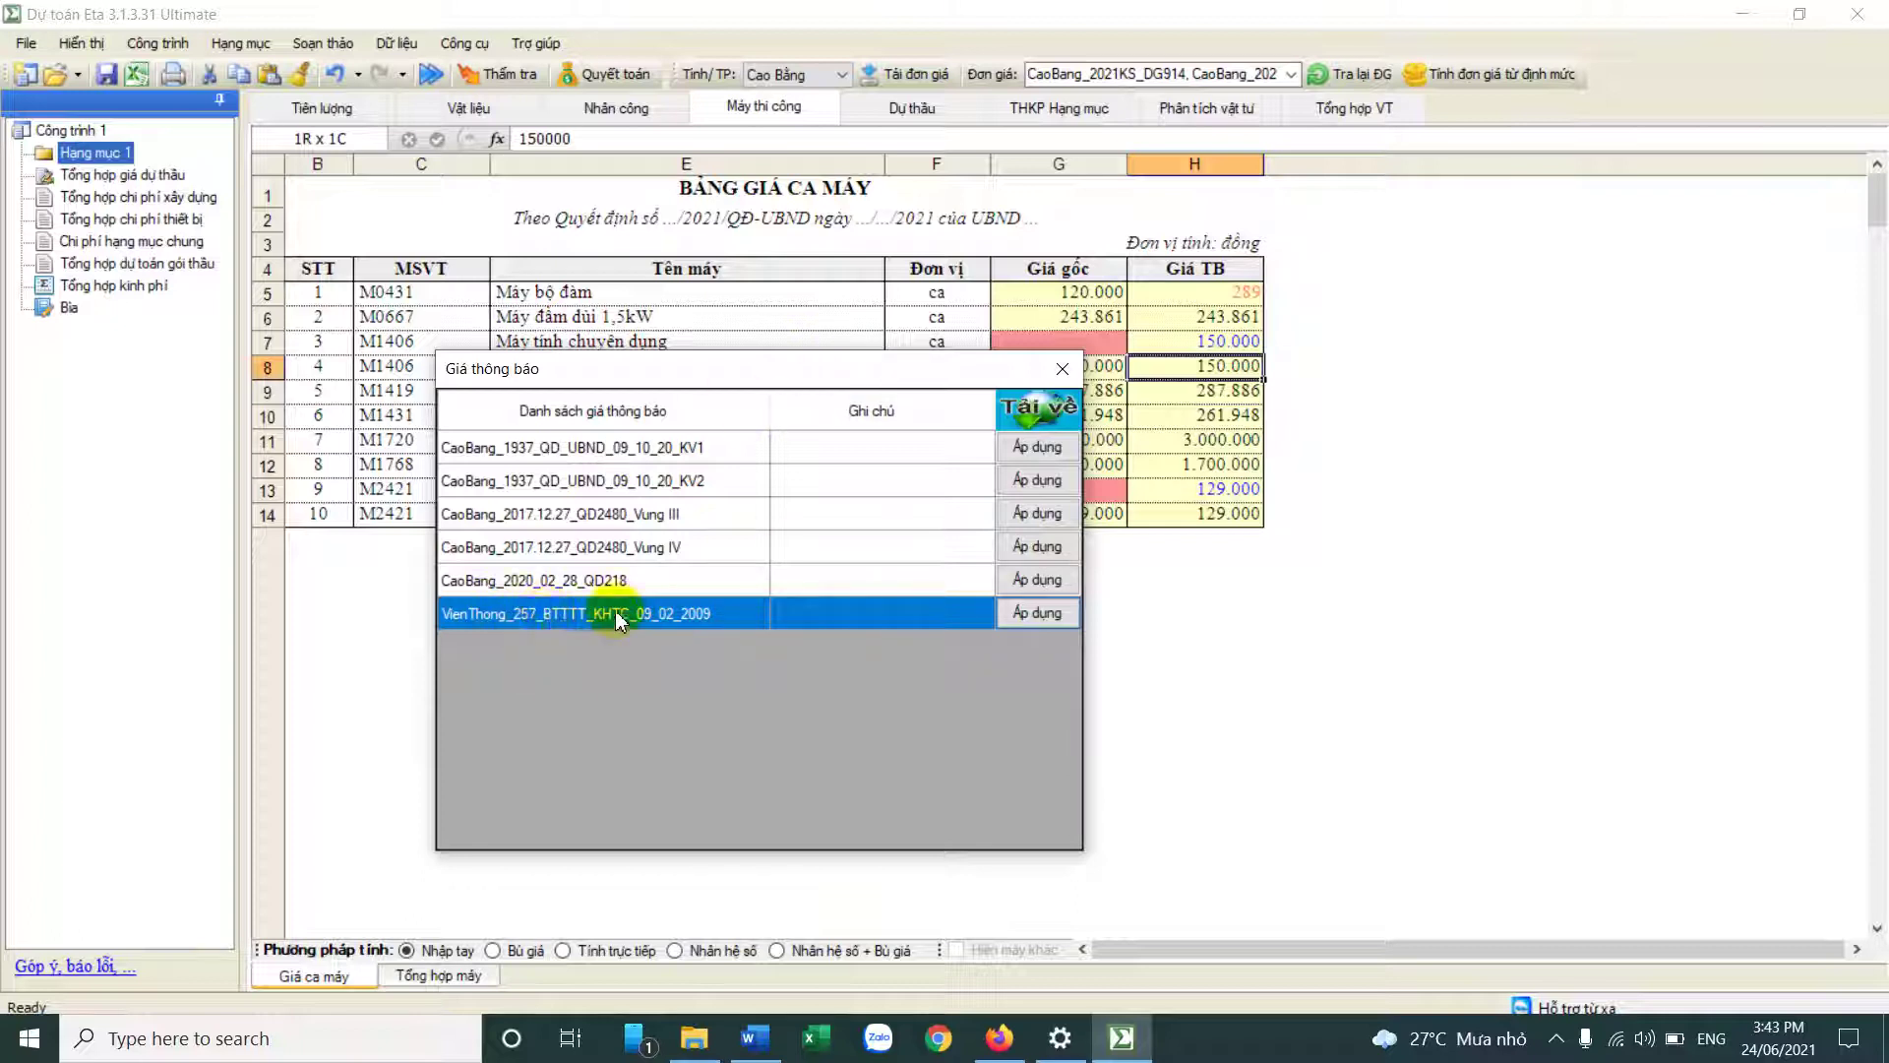
{"action": "left_click", "coordinate": [1031, 612]}
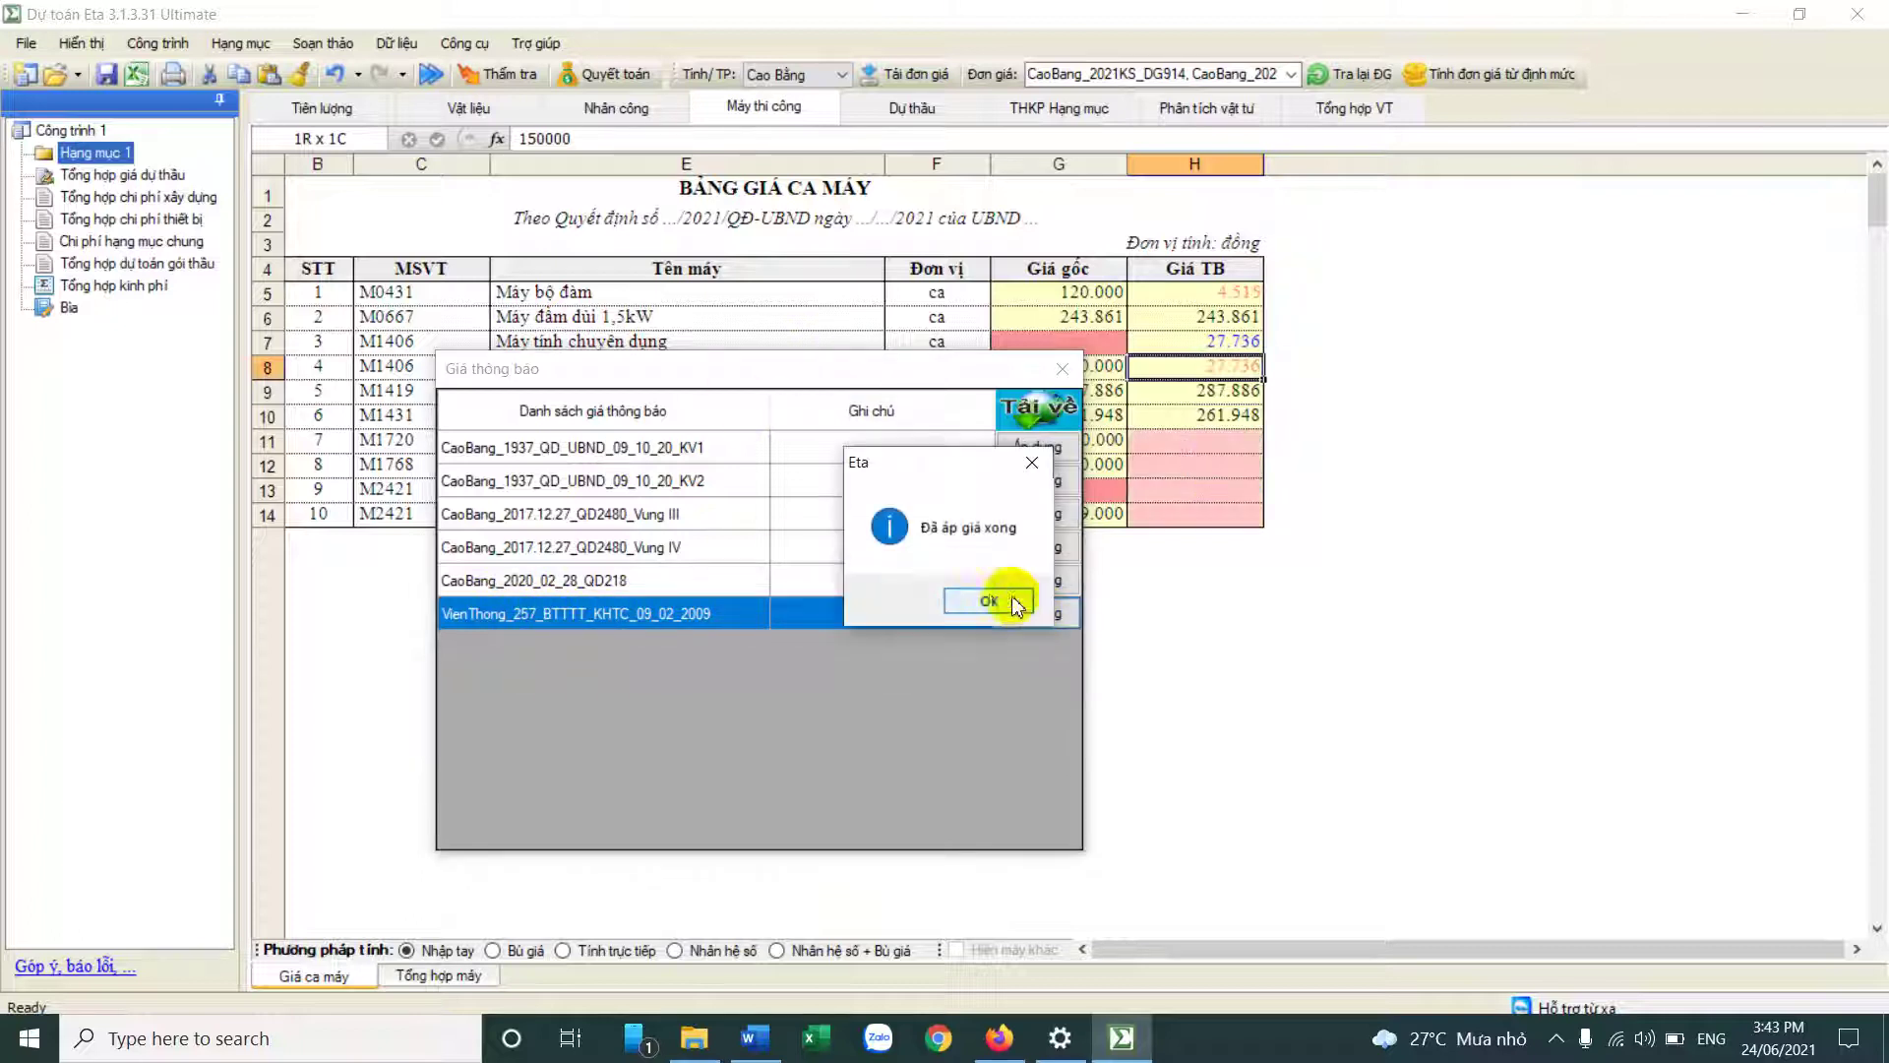
{"action": "left_click", "coordinate": [1013, 599]}
Step: Check the applied announced prices (Giá TB) of Máy bộ đàm, Máy tính chuyên dụng and Máy trộn bê tông 250 lít
{"action": "left_click", "coordinate": [1208, 367]}
{"action": "left_click", "coordinate": [1206, 295]}
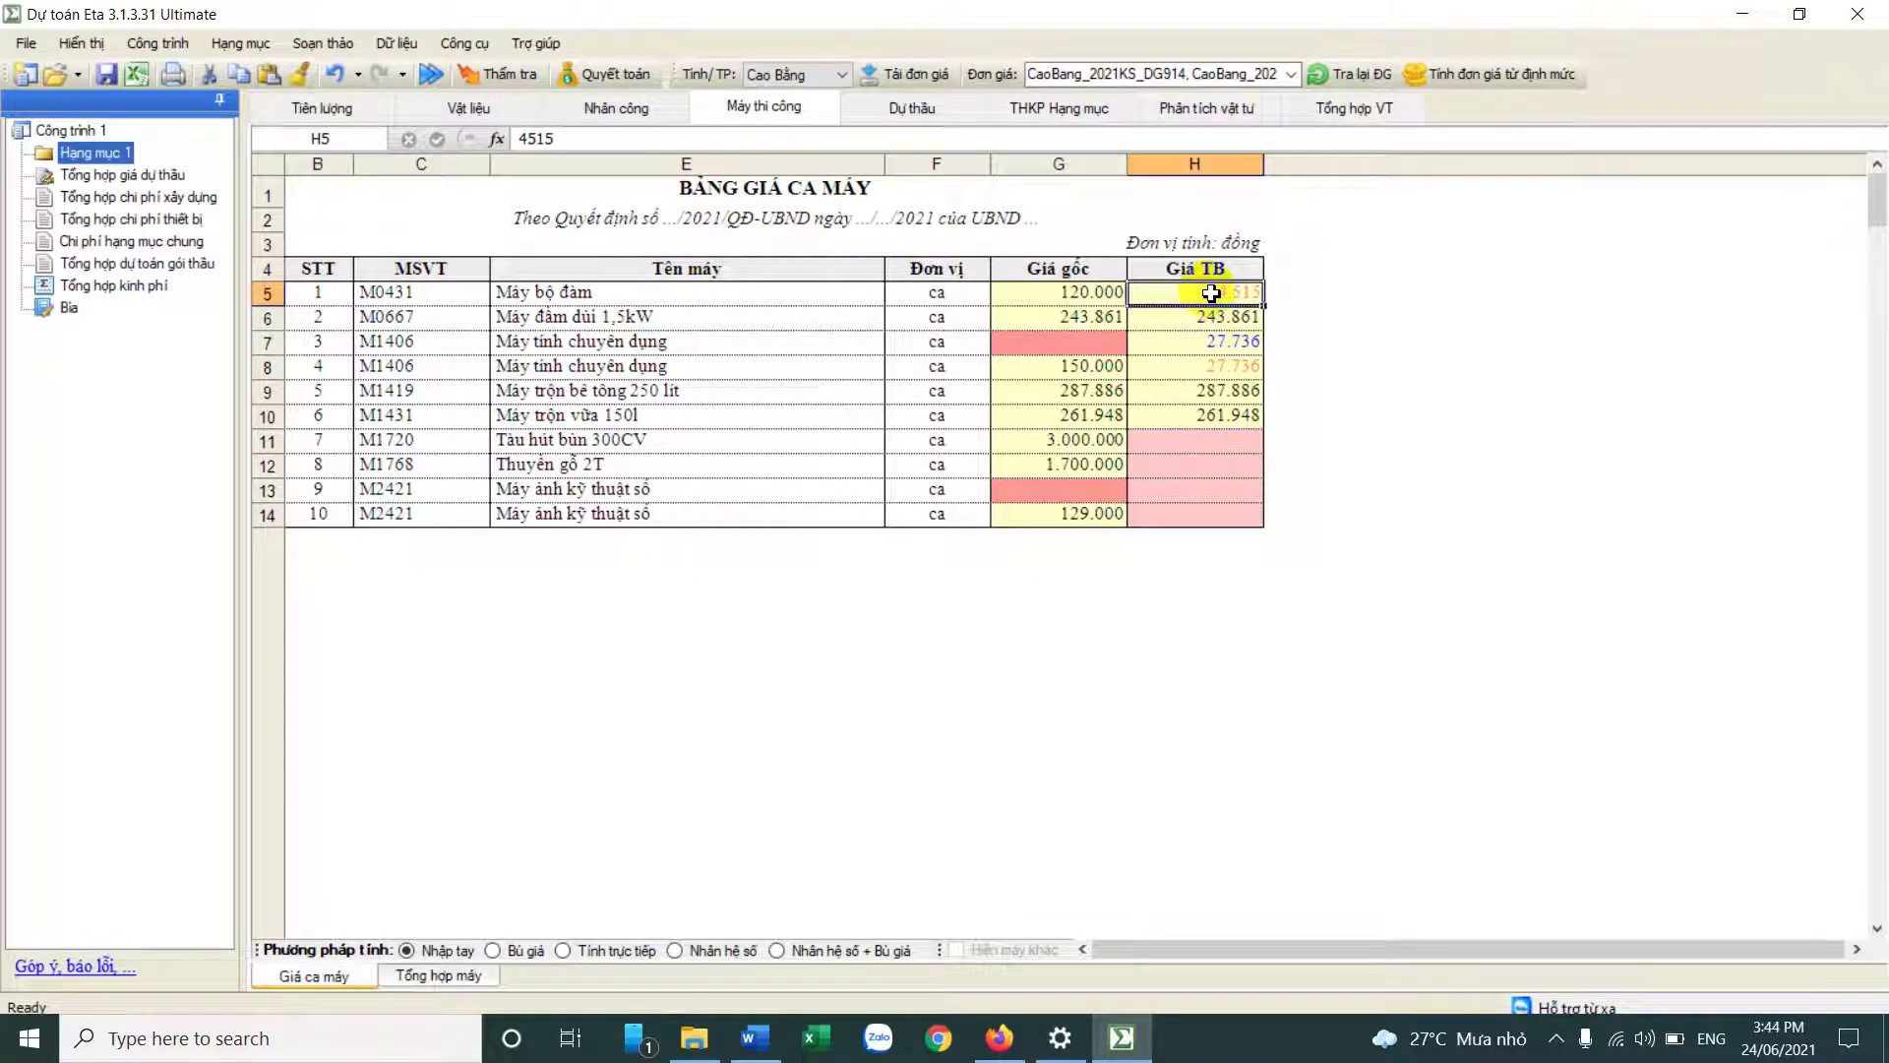
{"action": "left_click", "coordinate": [1212, 390]}
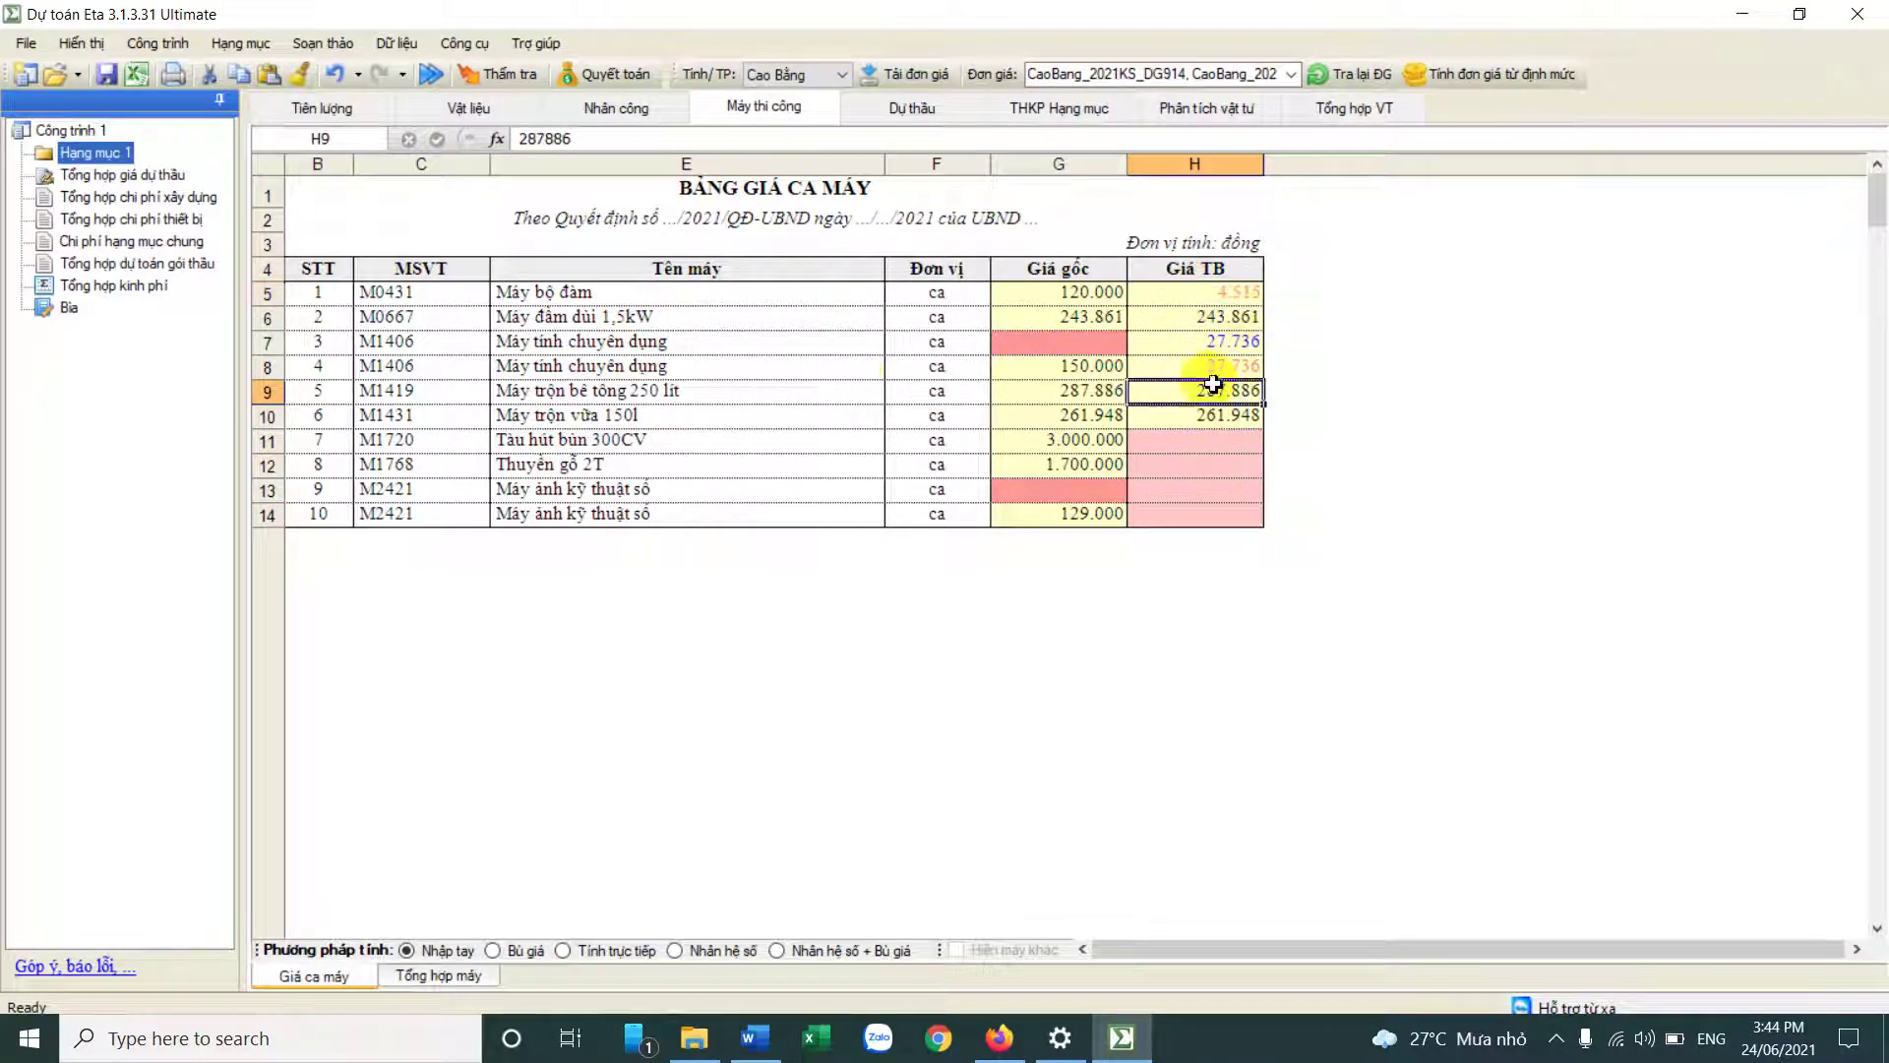
{"action": "mouse_move", "coordinate": [1202, 366]}
{"action": "left_mouse_down"}
{"action": "mouse_move", "coordinate": [654, 365]}
{"action": "mouse_move", "coordinate": [1202, 366]}
{"action": "left_mouse_up"}
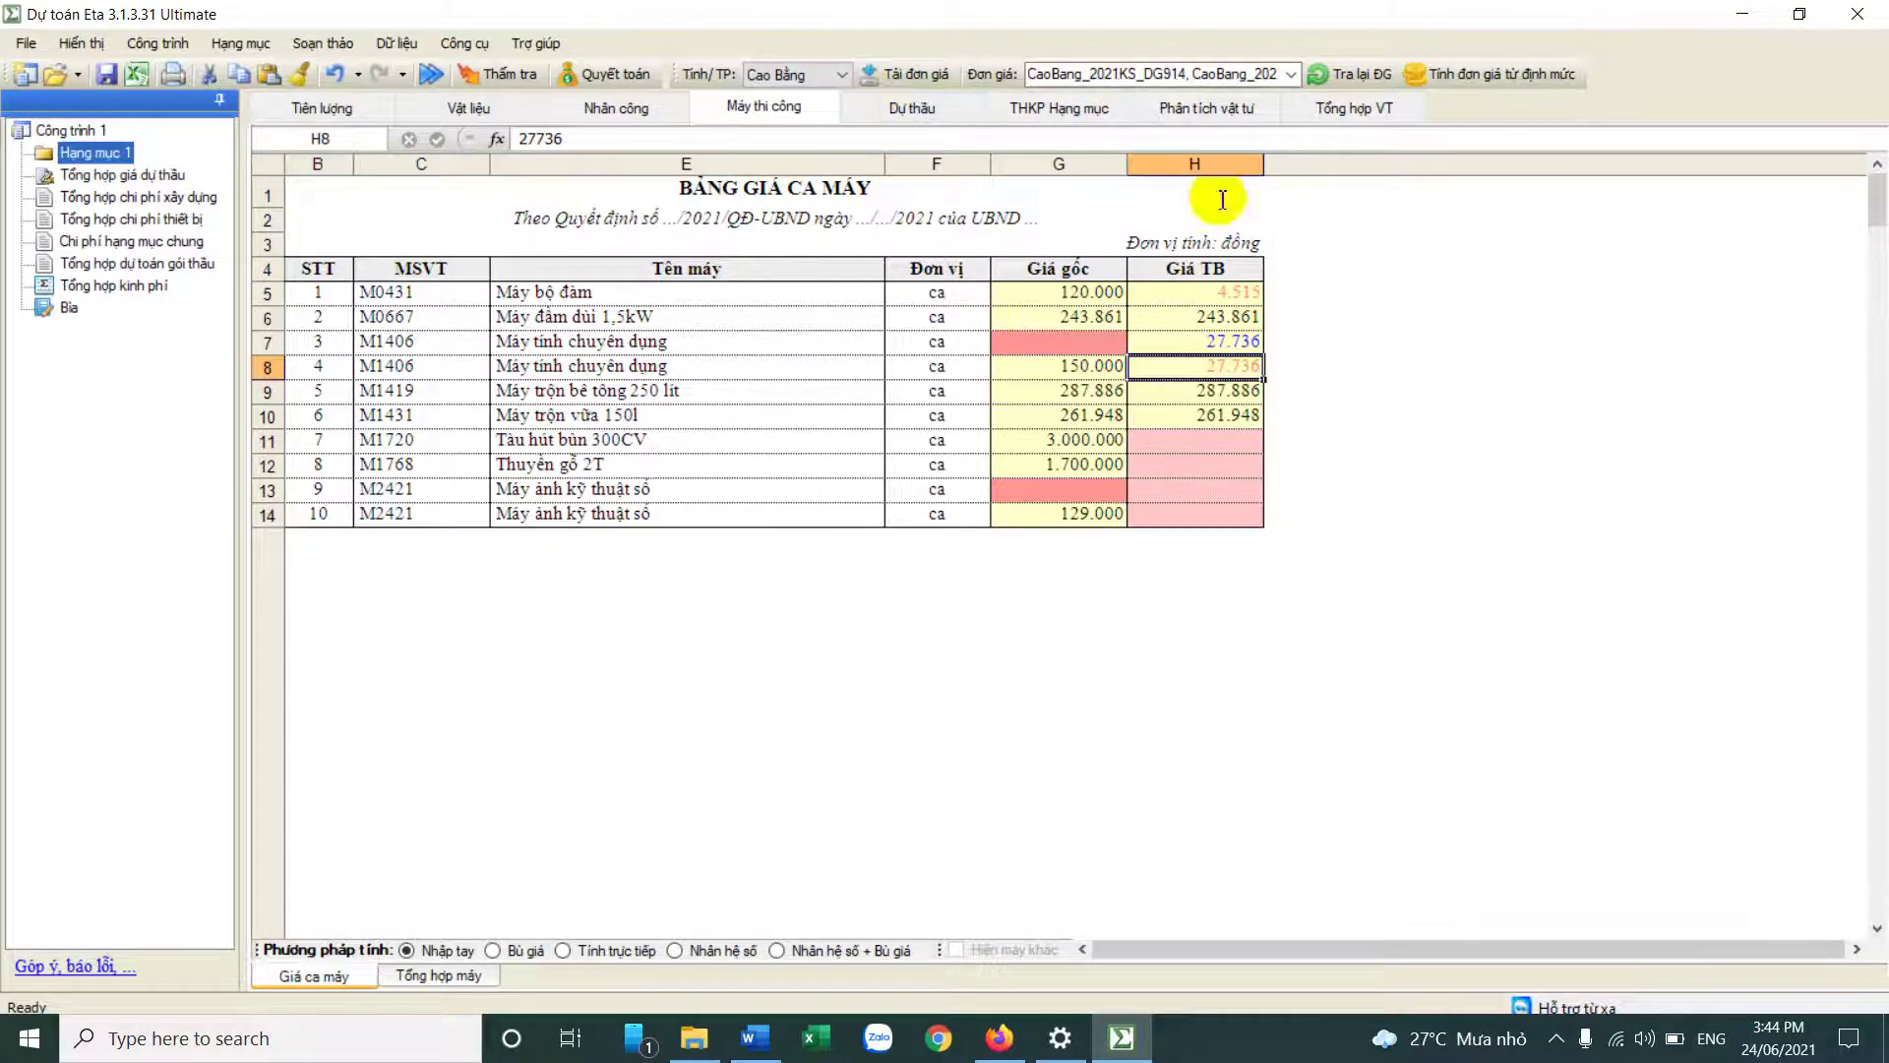
Step: Look over the announced-price loading options in the labour price table and in the machine shift price table
{"action": "left_click", "coordinate": [616, 106]}
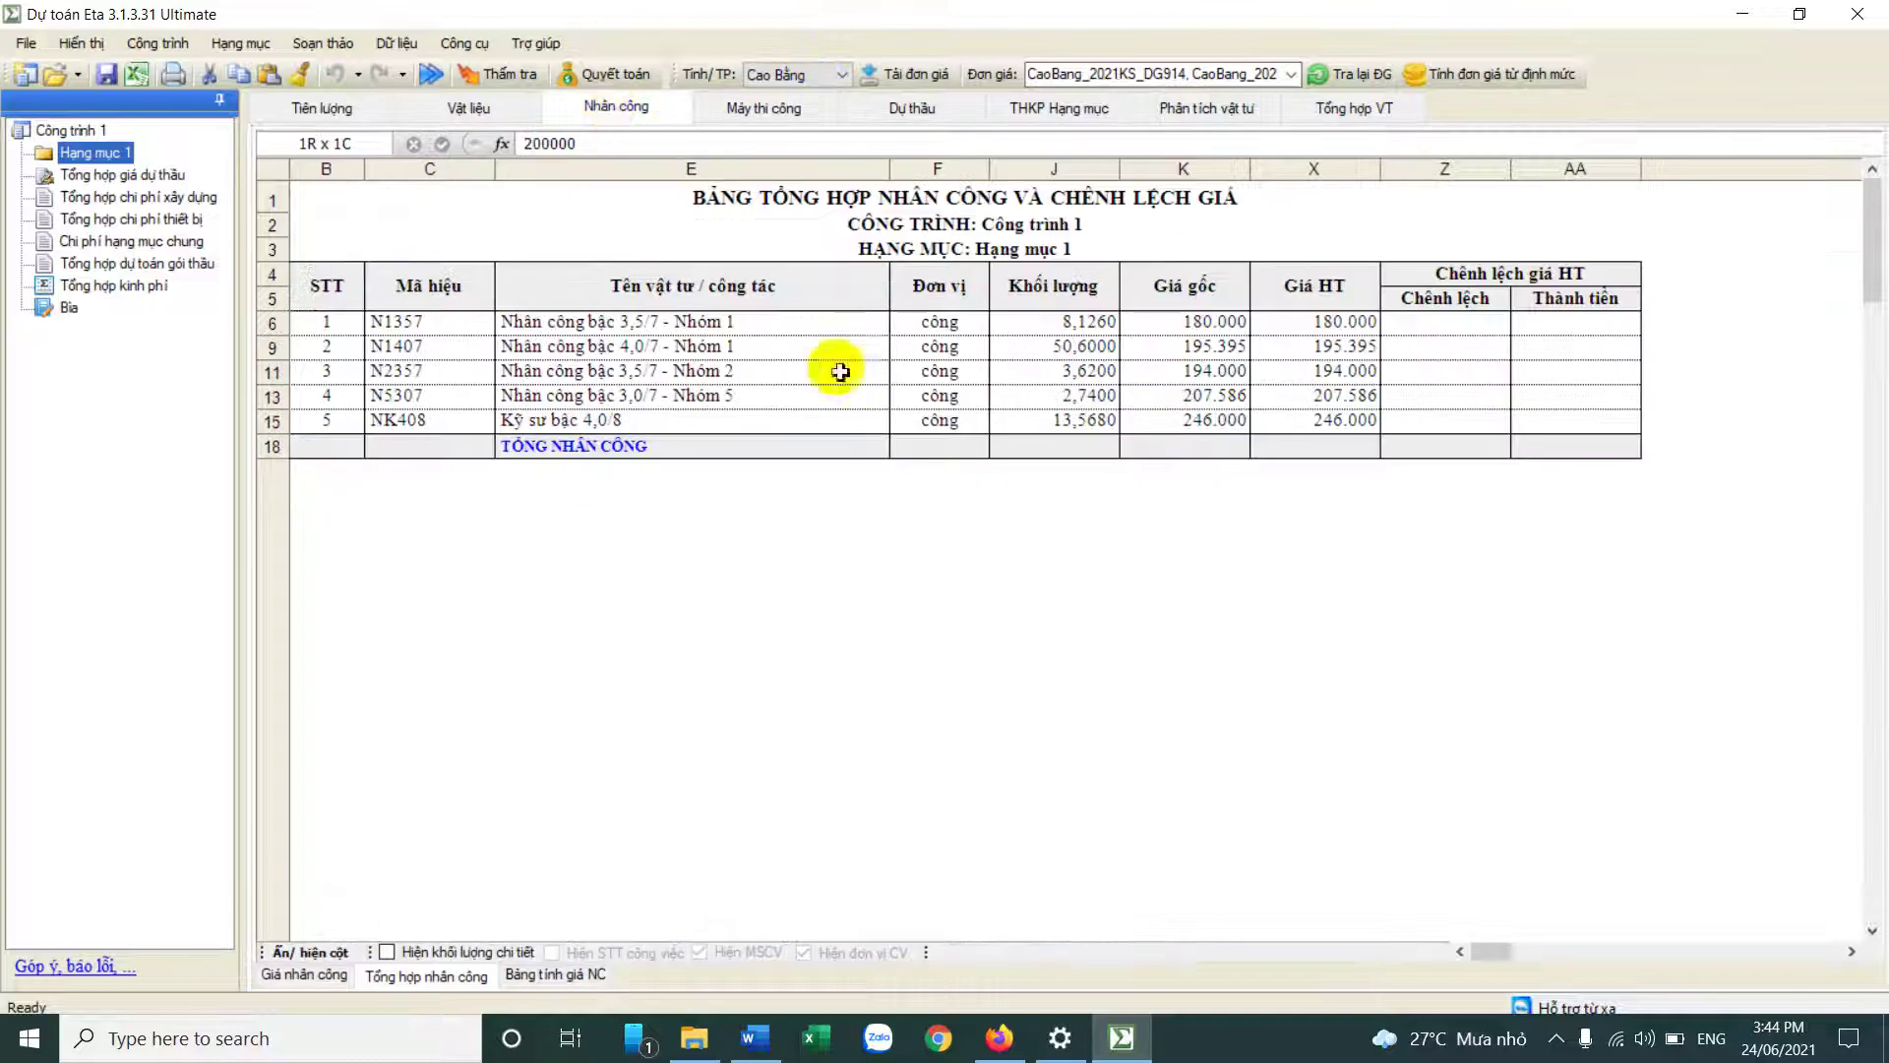
{"action": "left_click", "coordinate": [304, 974]}
{"action": "left_click", "coordinate": [1204, 357]}
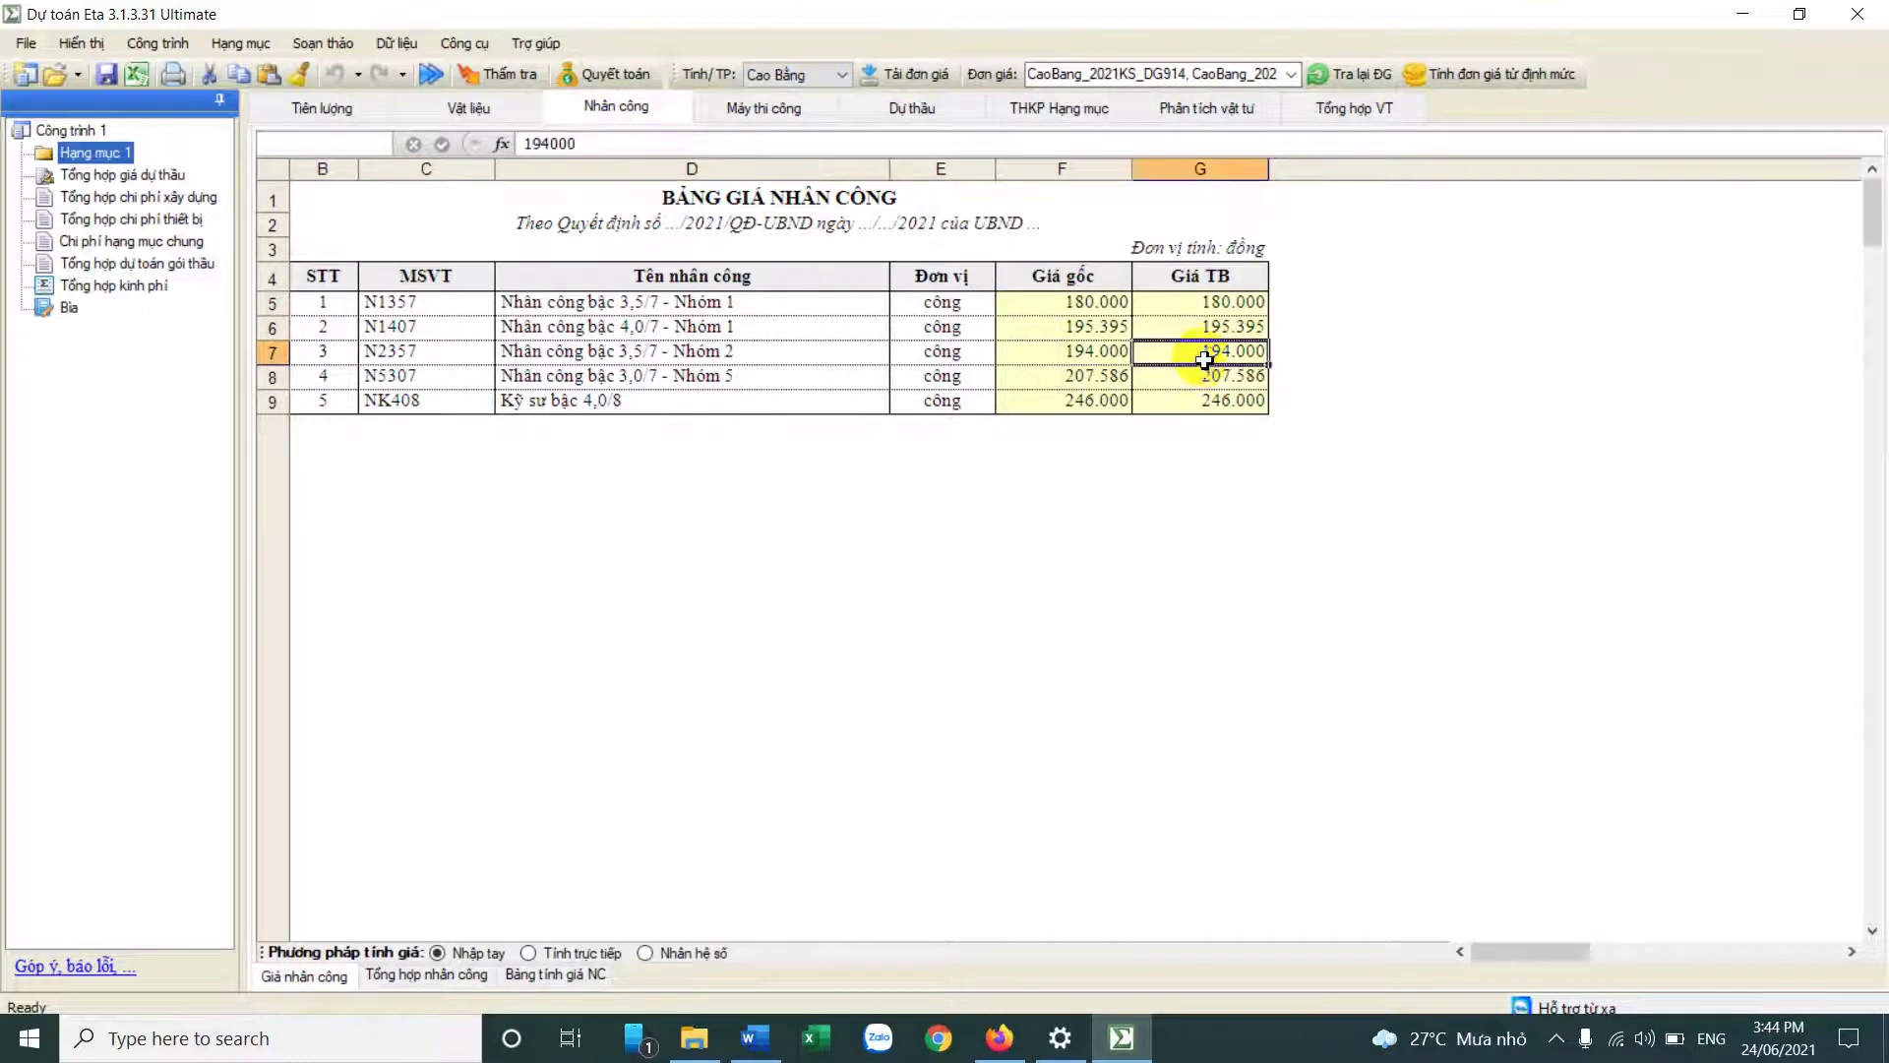
{"action": "right_click", "coordinate": [1204, 358]}
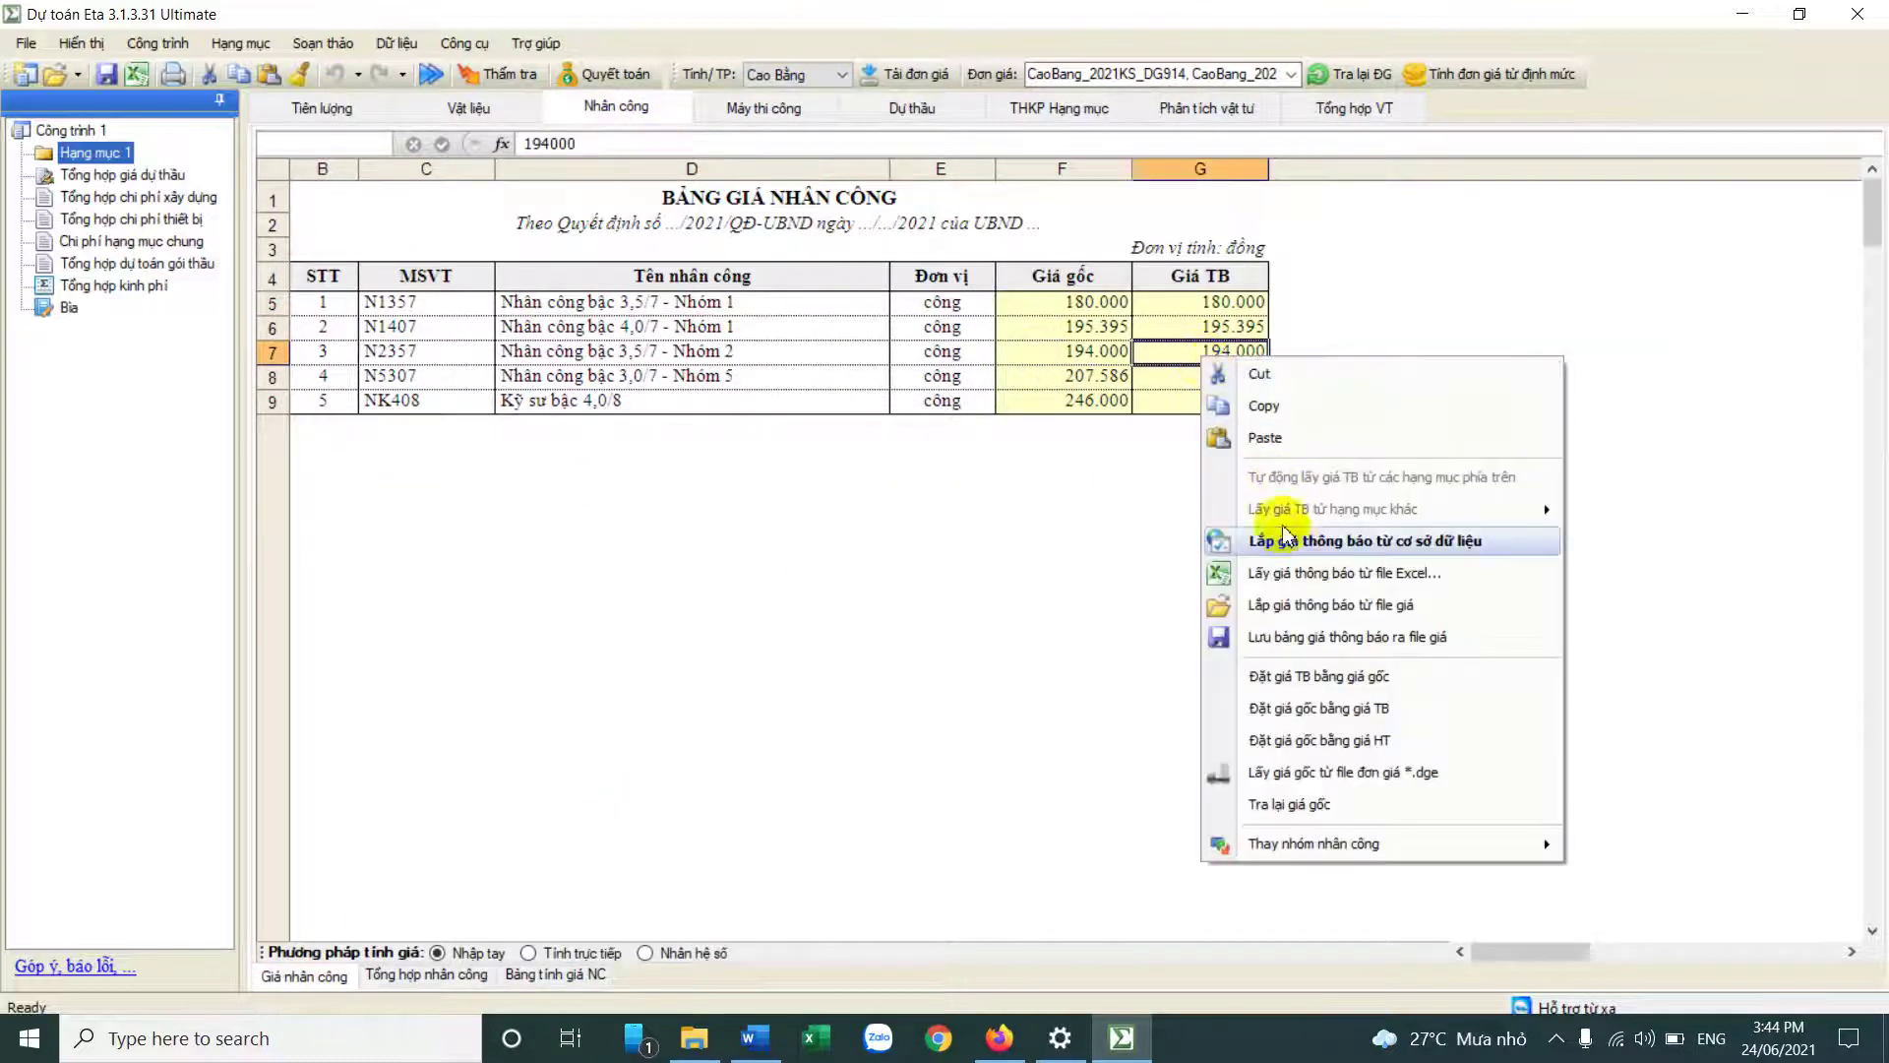
{"action": "left_click", "coordinate": [770, 367]}
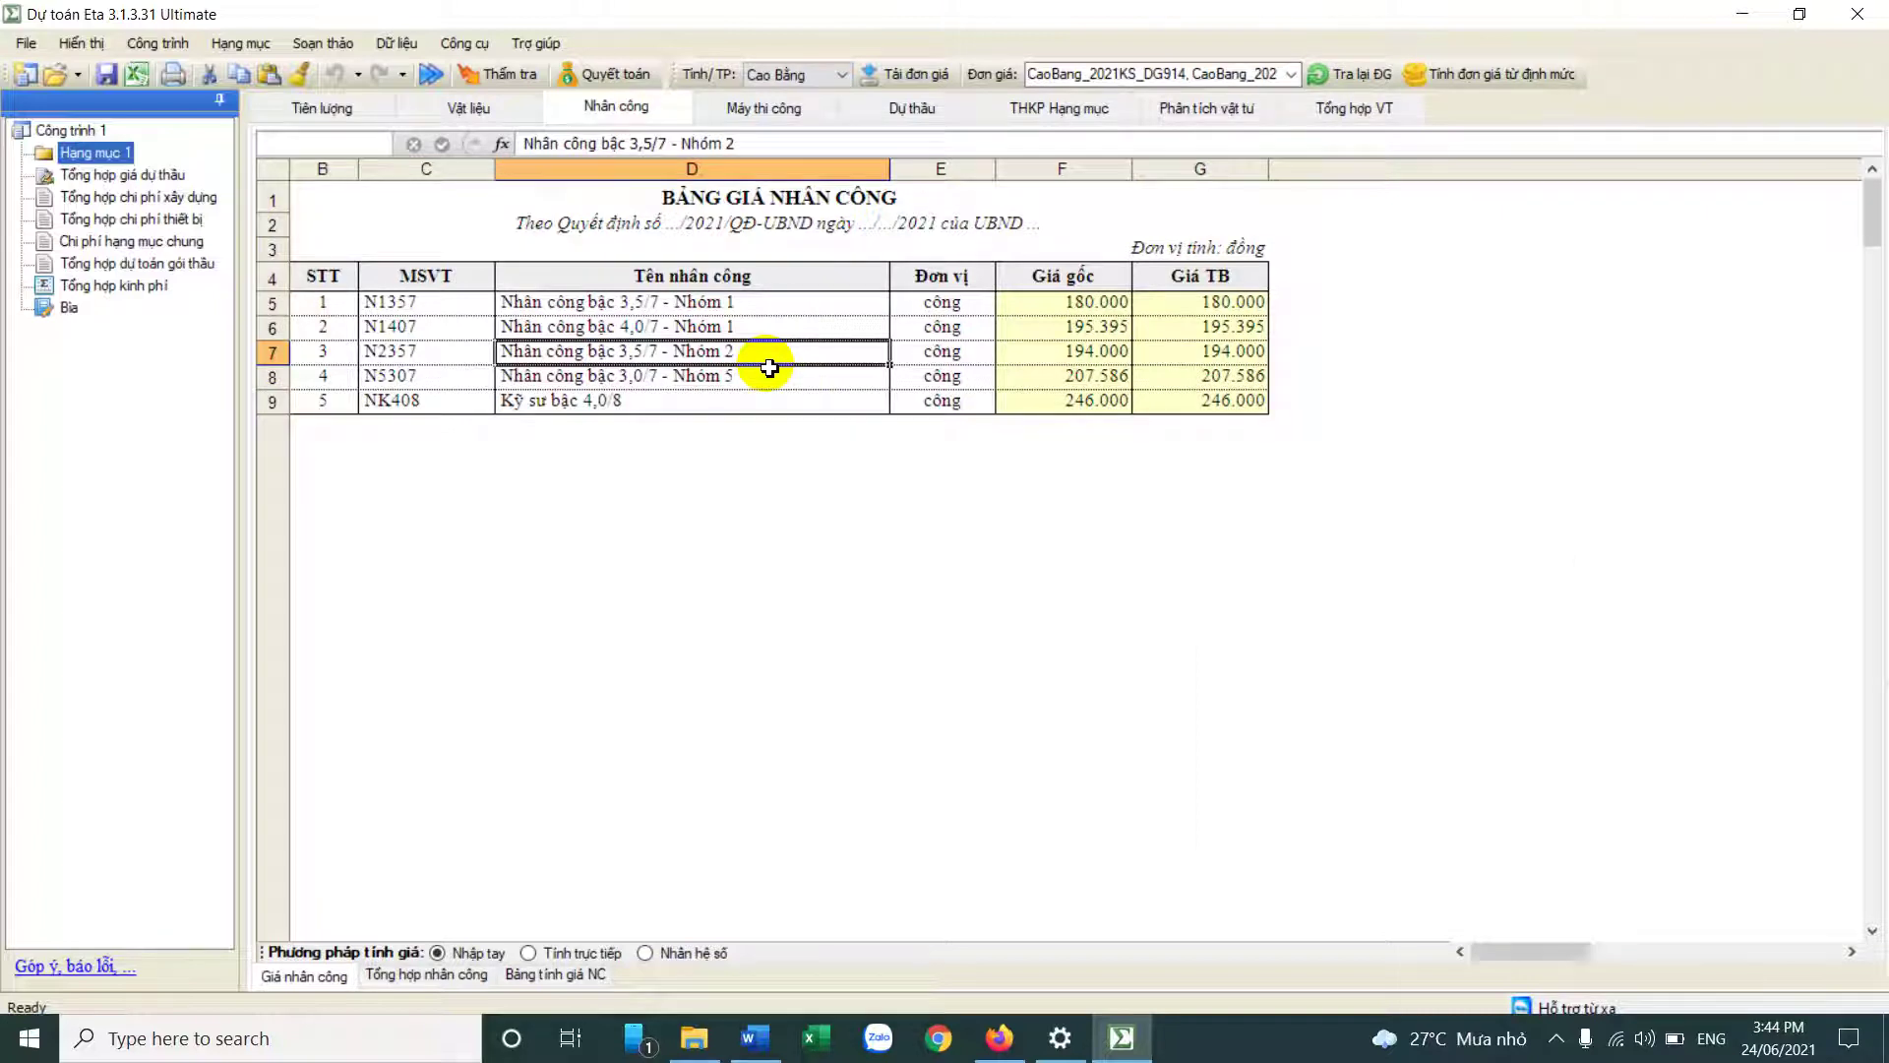
{"action": "left_click", "coordinate": [765, 106]}
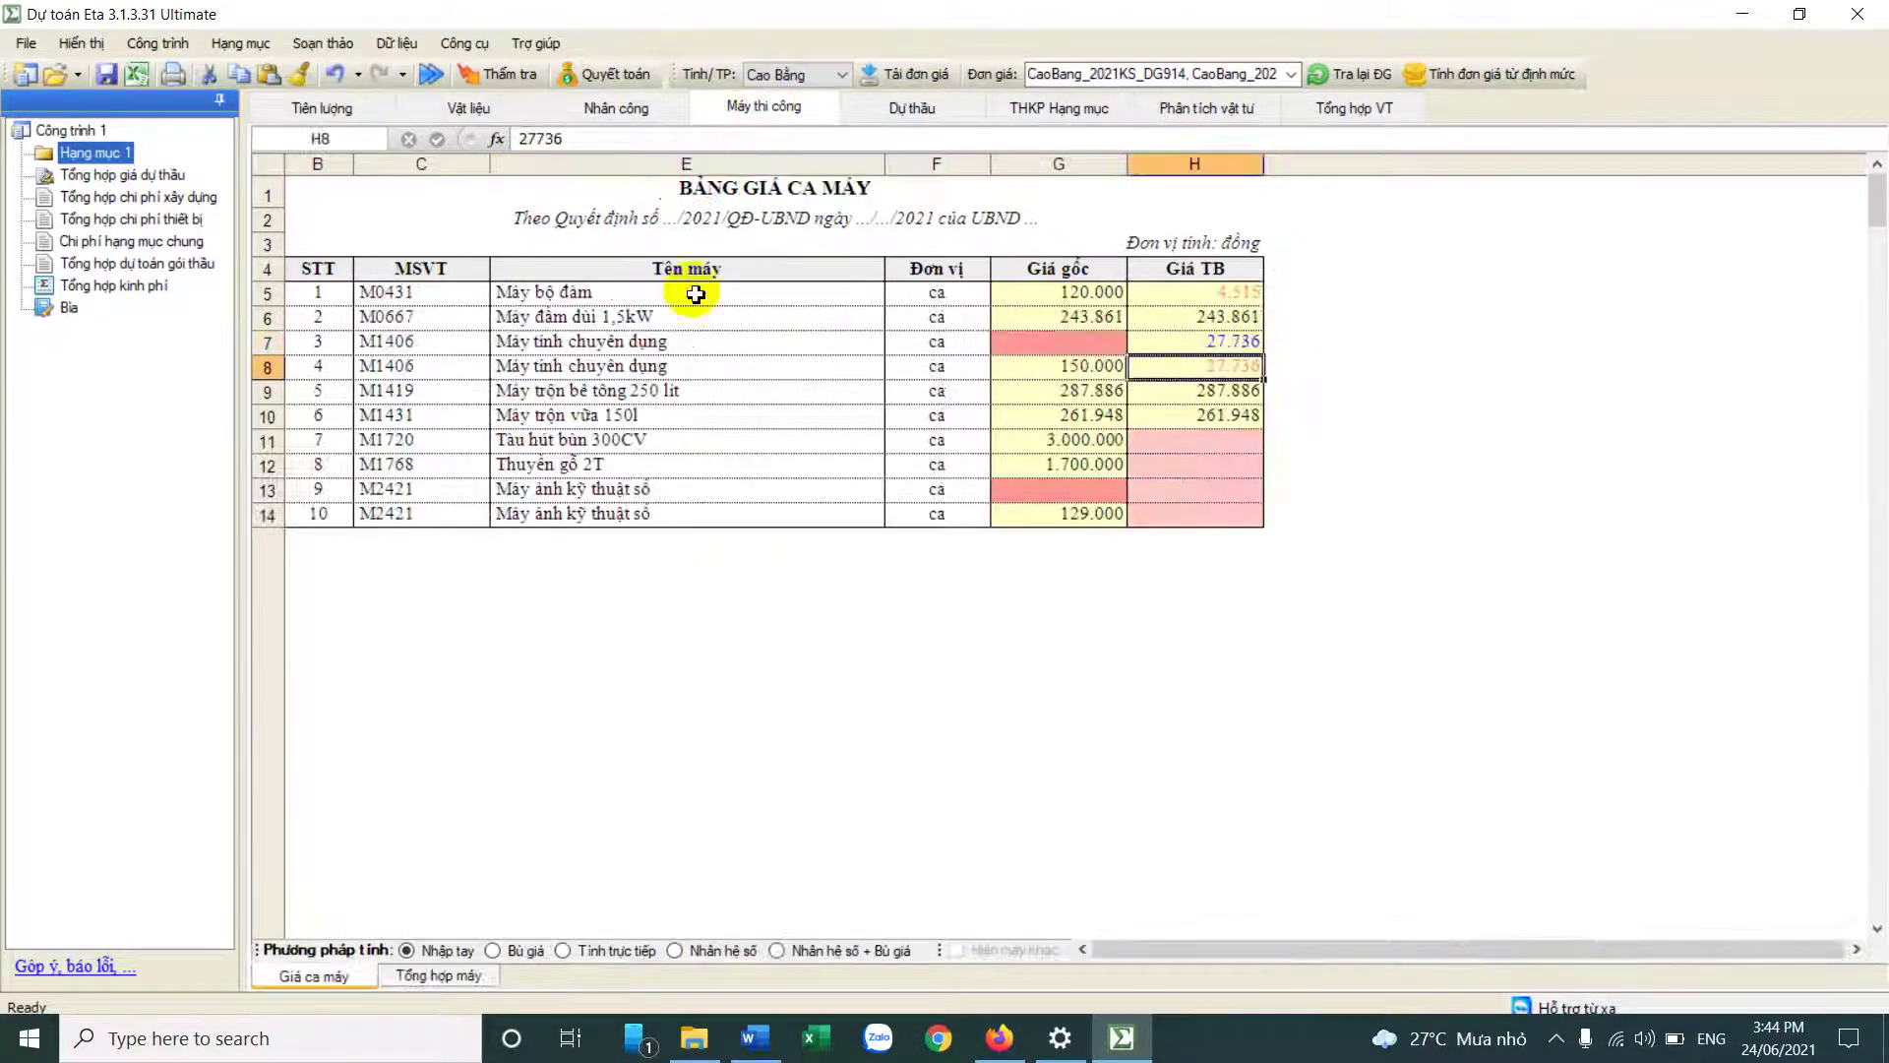
{"action": "right_click", "coordinate": [1217, 394]}
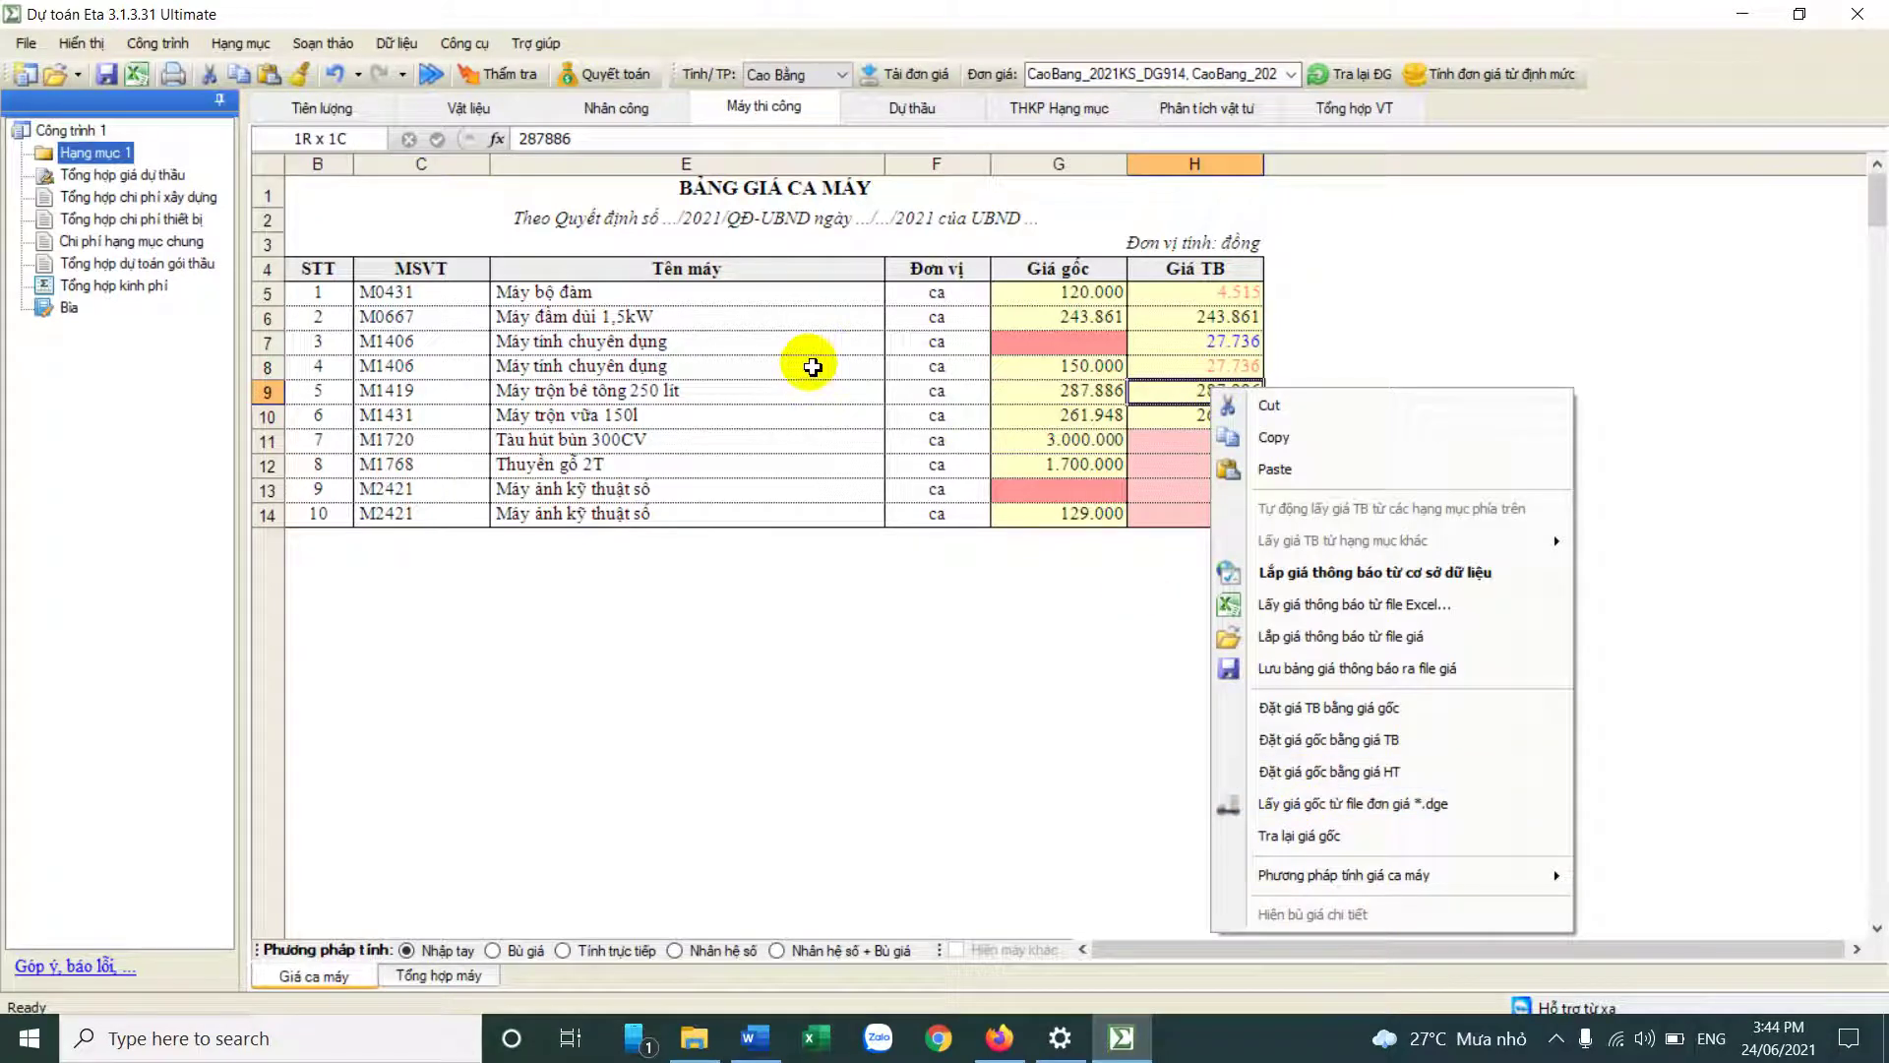
{"action": "left_click", "coordinate": [778, 340]}
Step: Look through the Dự thầu, THKP Hạng mục, Phân tích vật tư and Tổng hợp VT tables of Hạng mục 1
{"action": "left_click", "coordinate": [913, 108]}
{"action": "left_click", "coordinate": [1059, 108]}
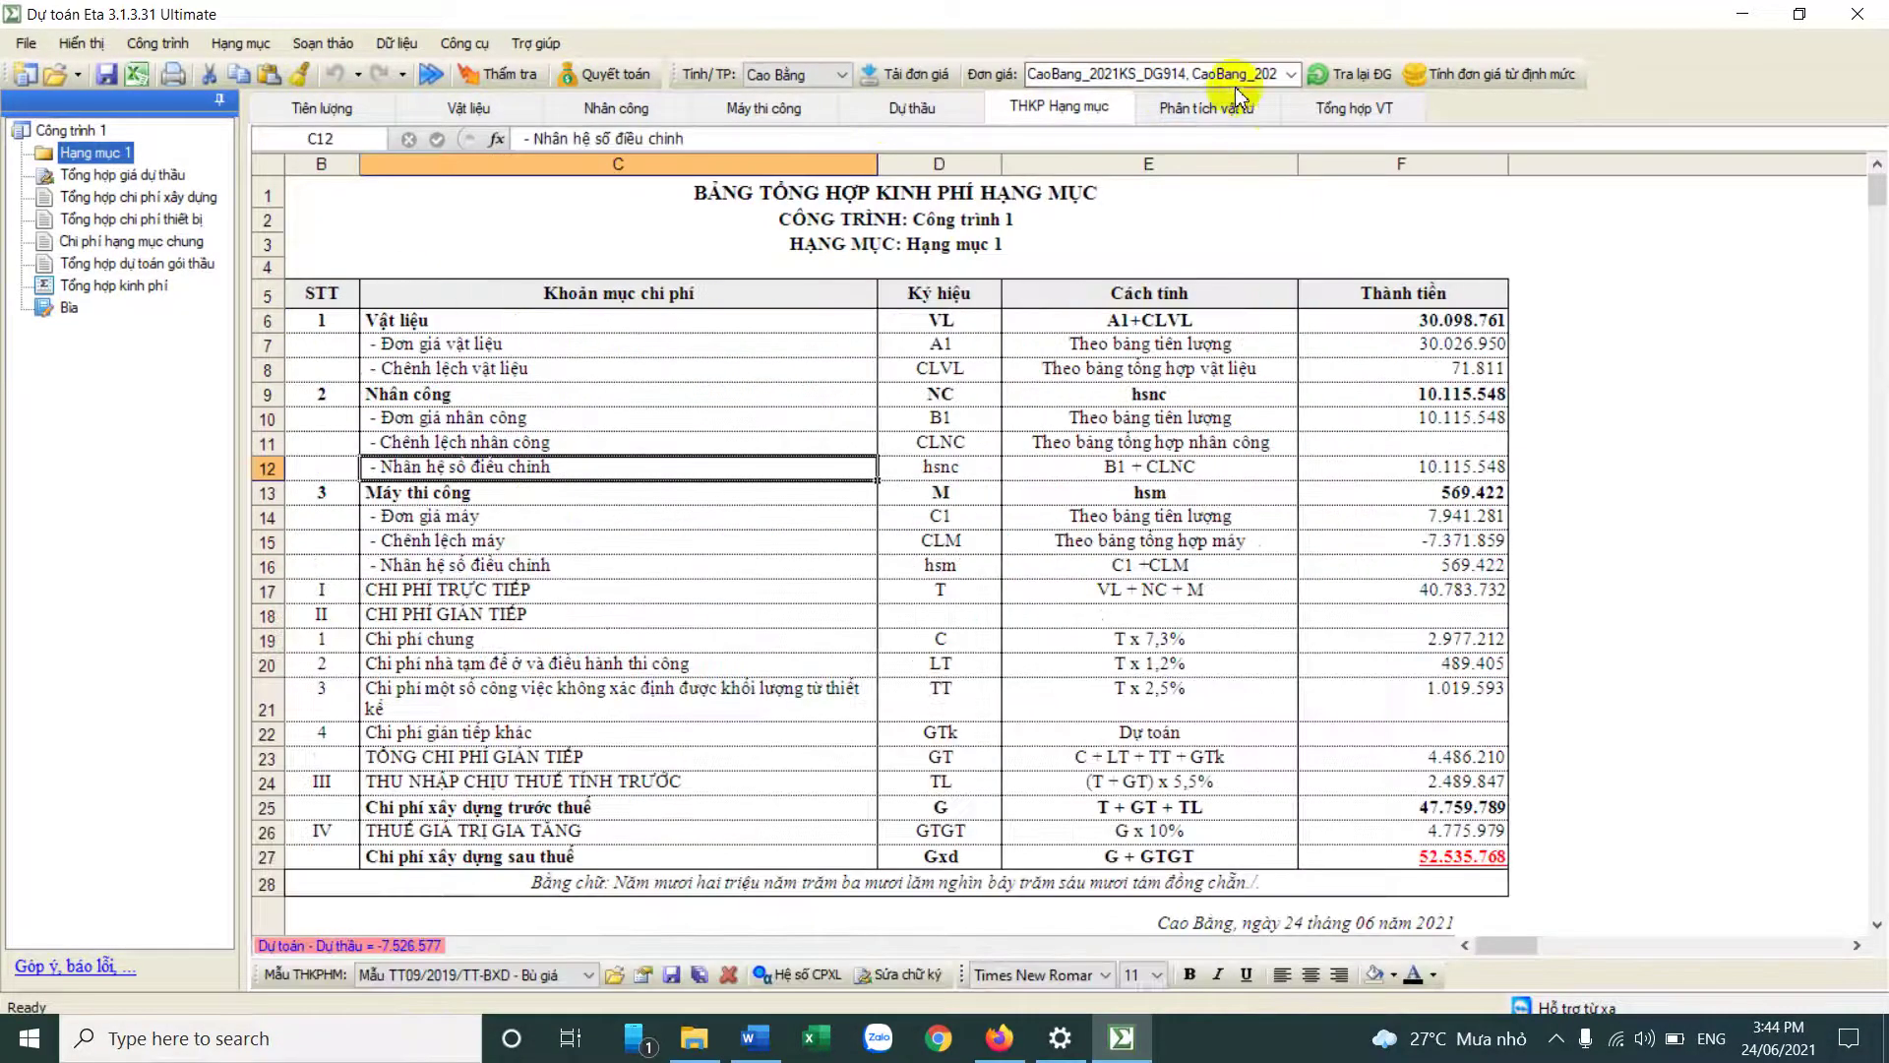
{"action": "left_click", "coordinate": [1207, 108]}
{"action": "left_click", "coordinate": [1355, 106]}
Step: Preview the printout of the Tiên lượng estimate table and close the preview
{"action": "left_click", "coordinate": [321, 108]}
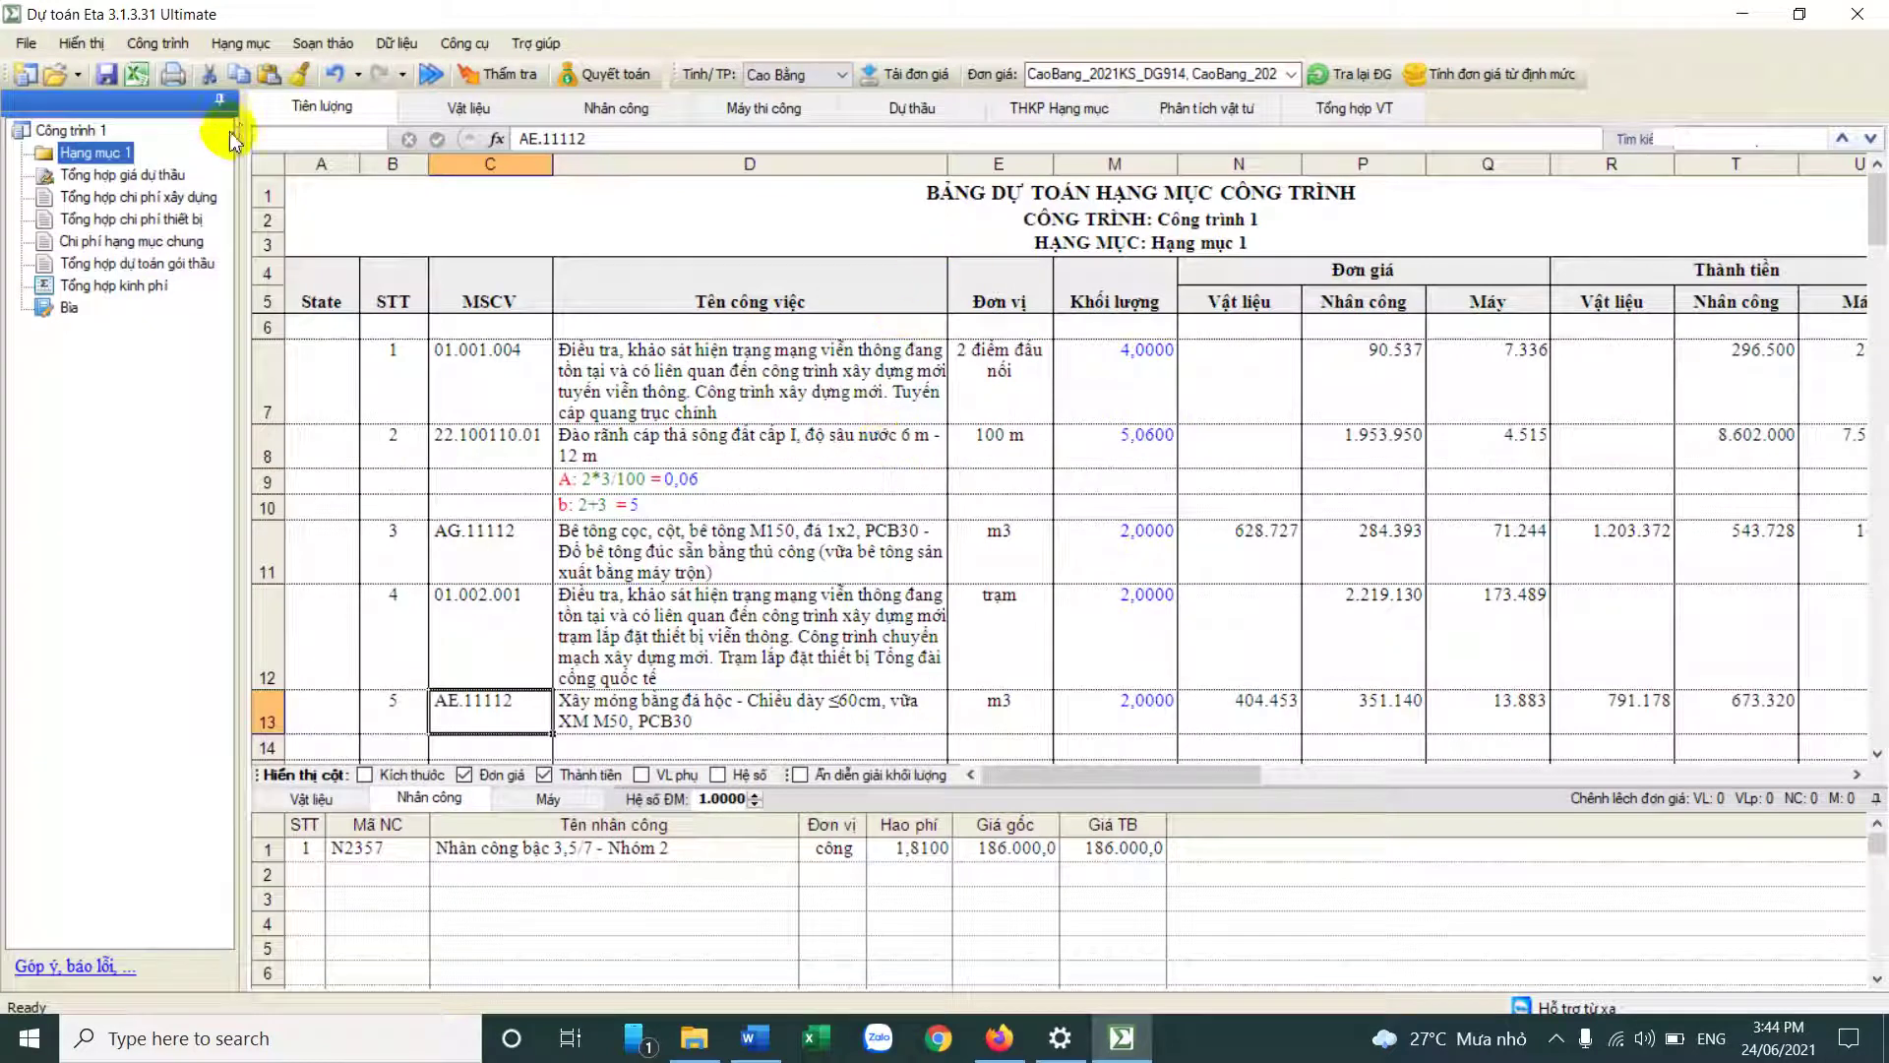
{"action": "left_click", "coordinate": [173, 74]}
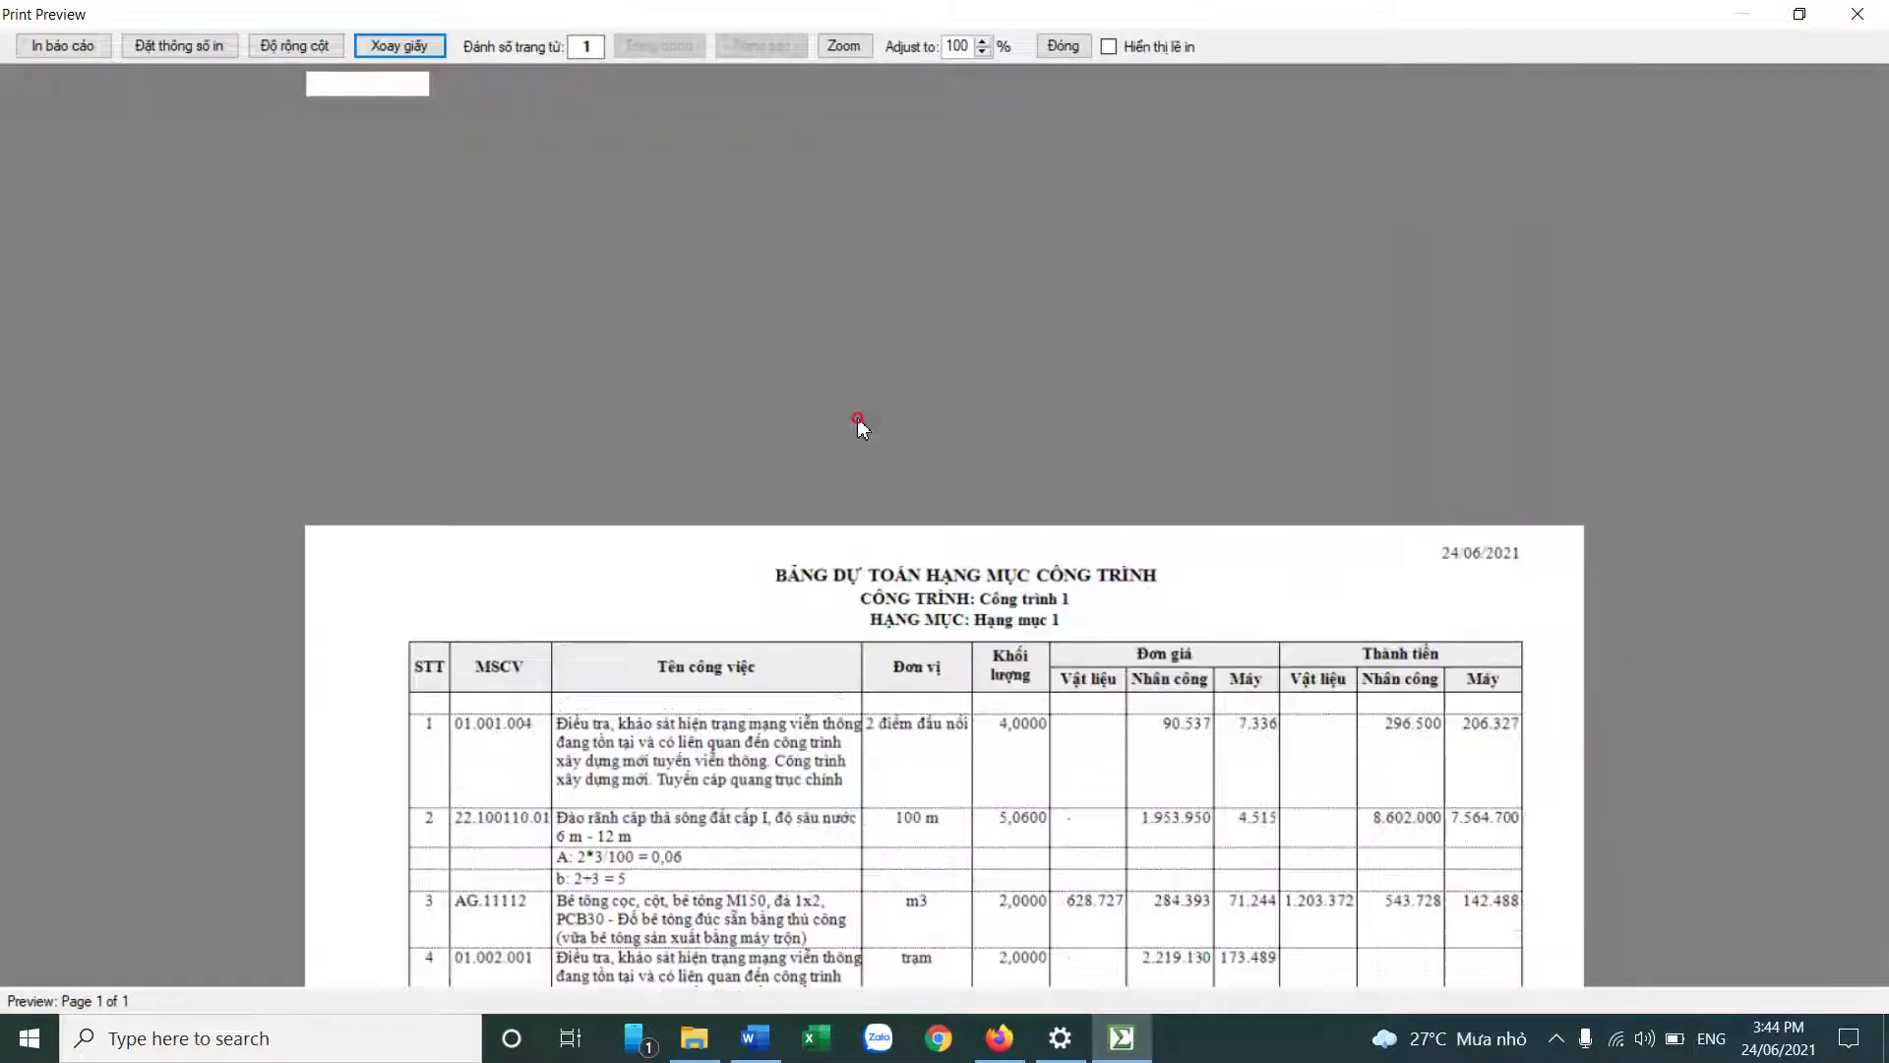
{"action": "left_click", "coordinate": [1076, 50]}
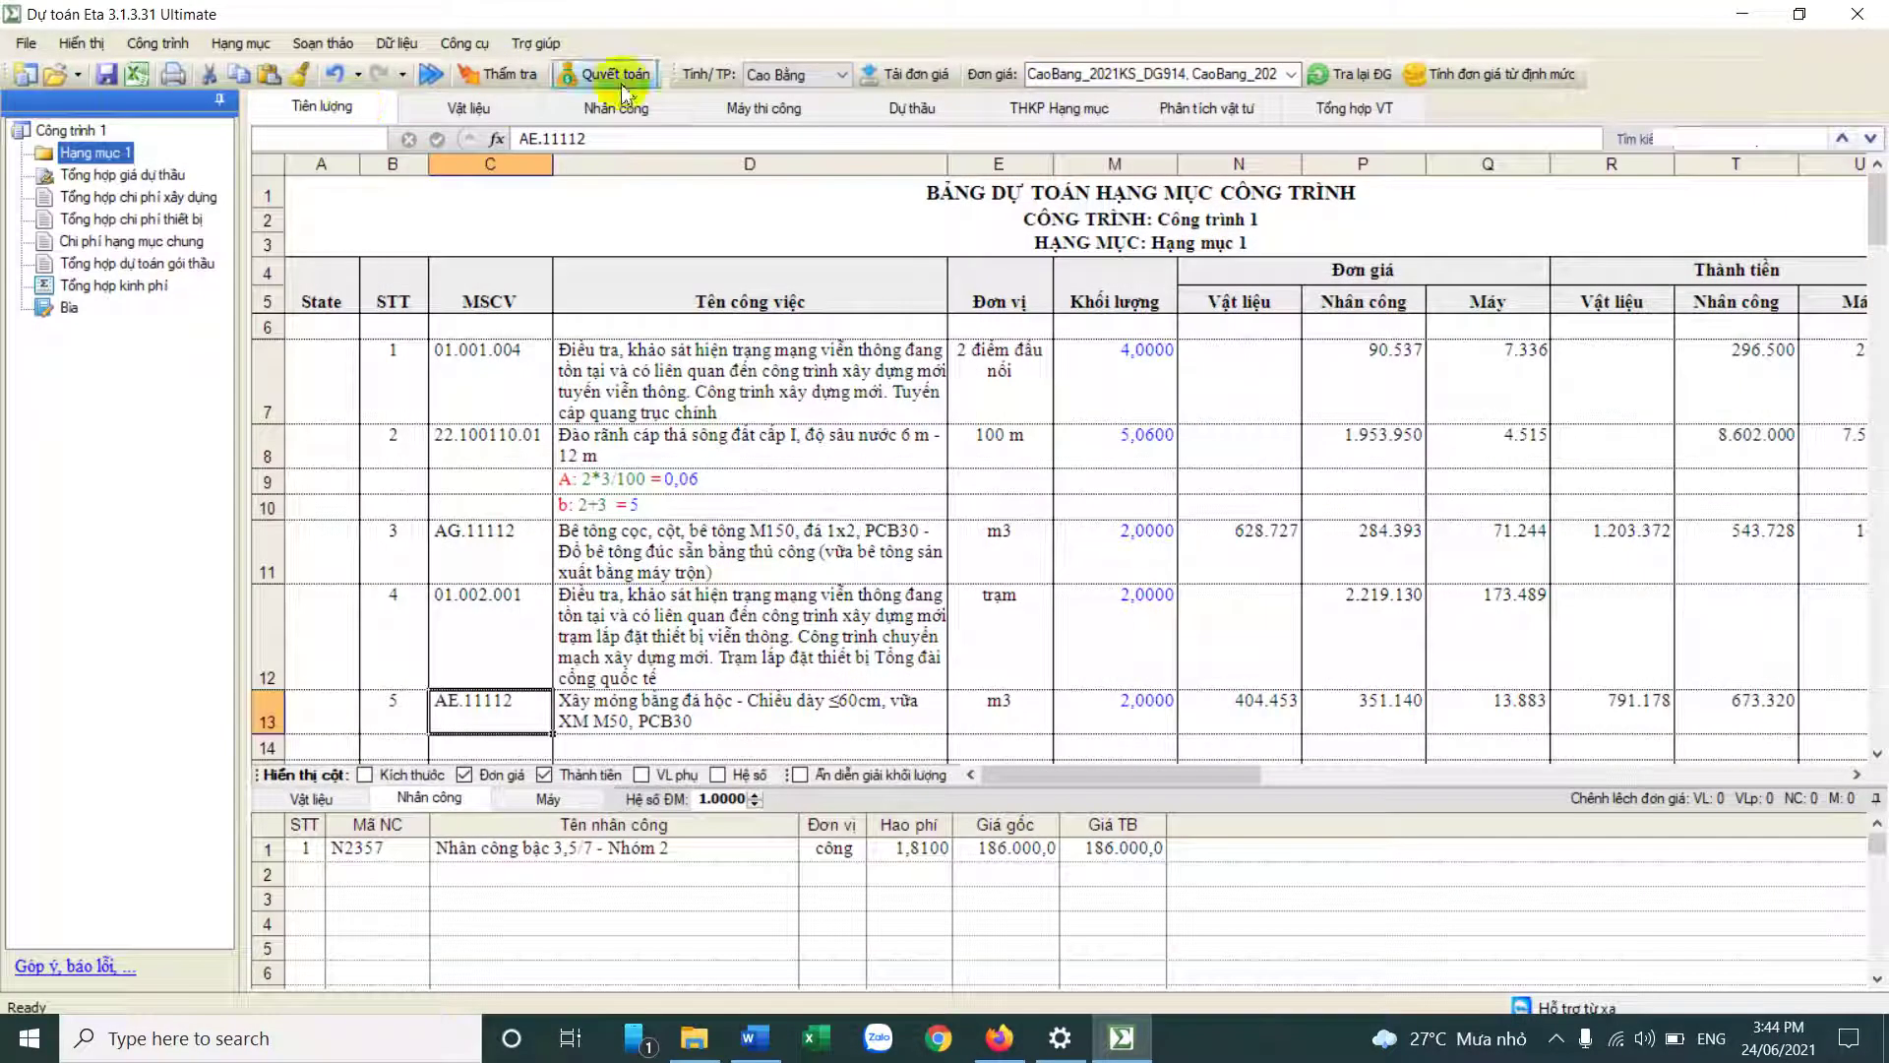
Step: Open the Phân tích vật tư table, look through its print preview and close the preview
{"action": "left_click", "coordinate": [912, 106]}
{"action": "left_click", "coordinate": [1206, 109]}
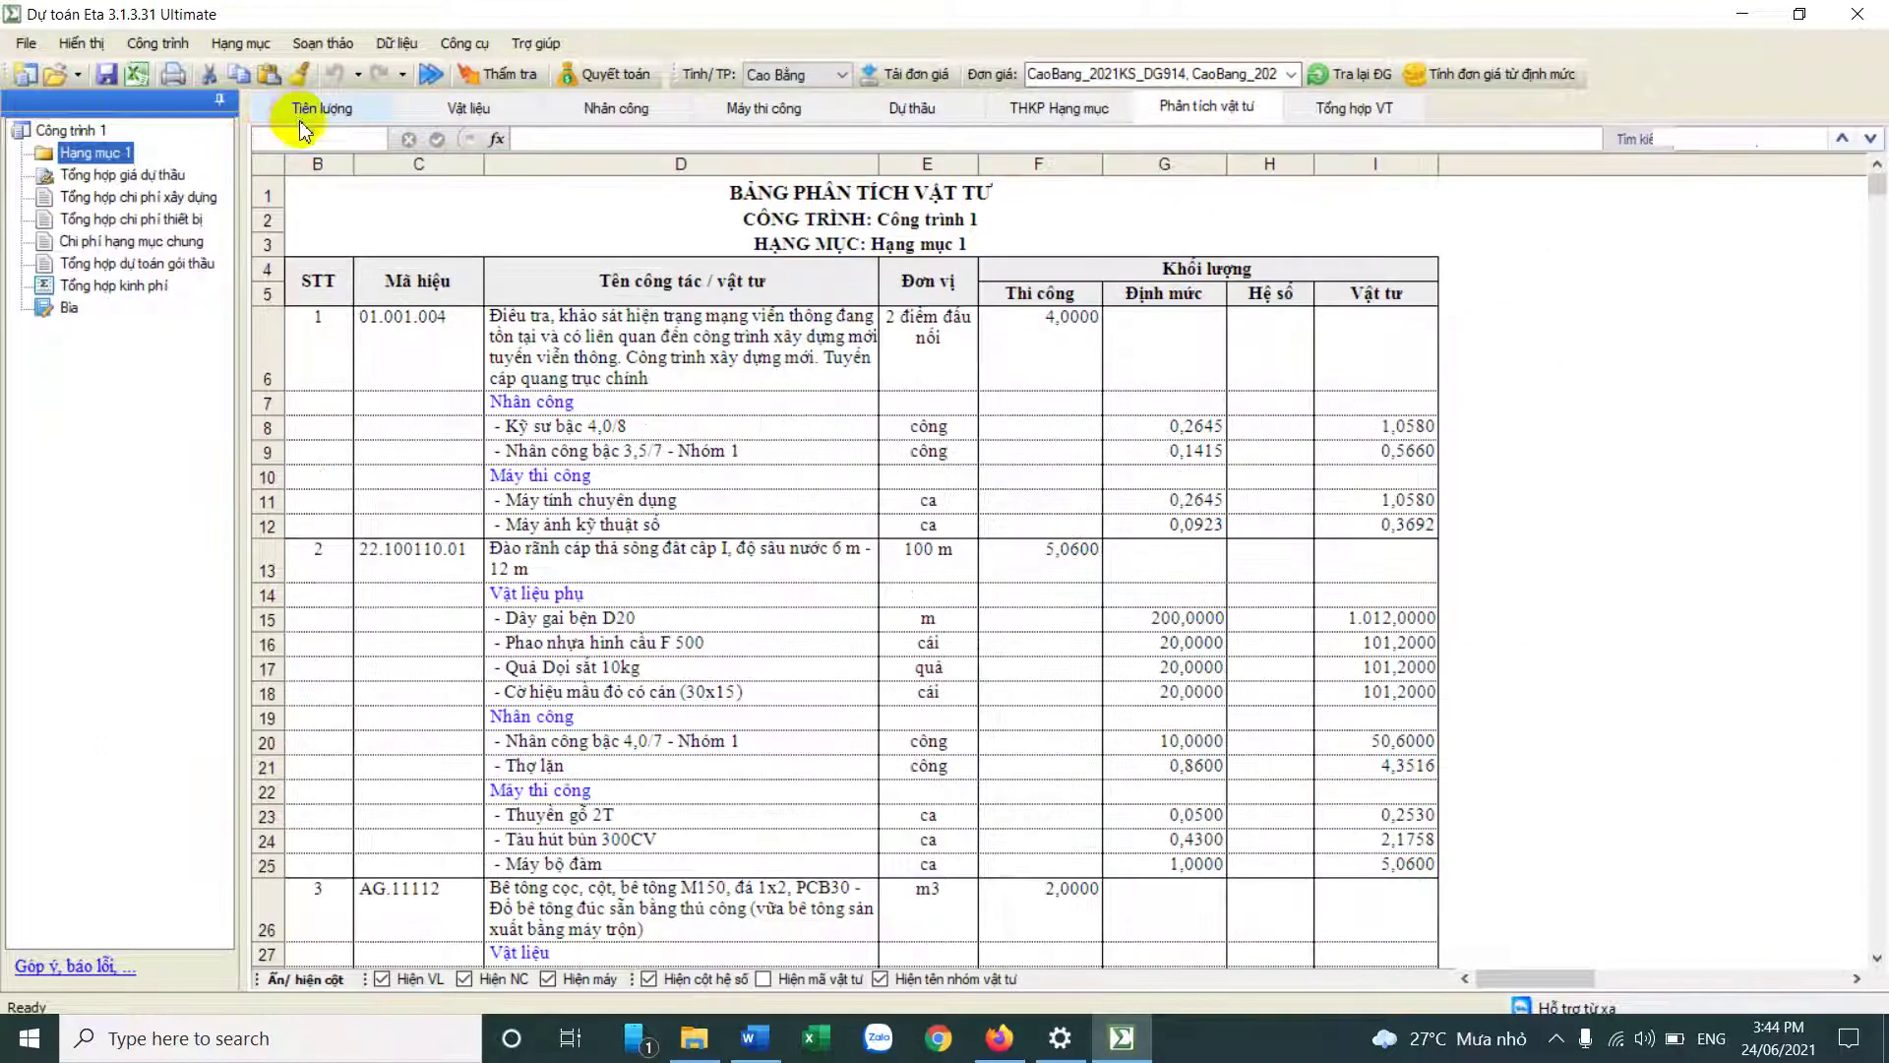
{"action": "left_click", "coordinate": [173, 74]}
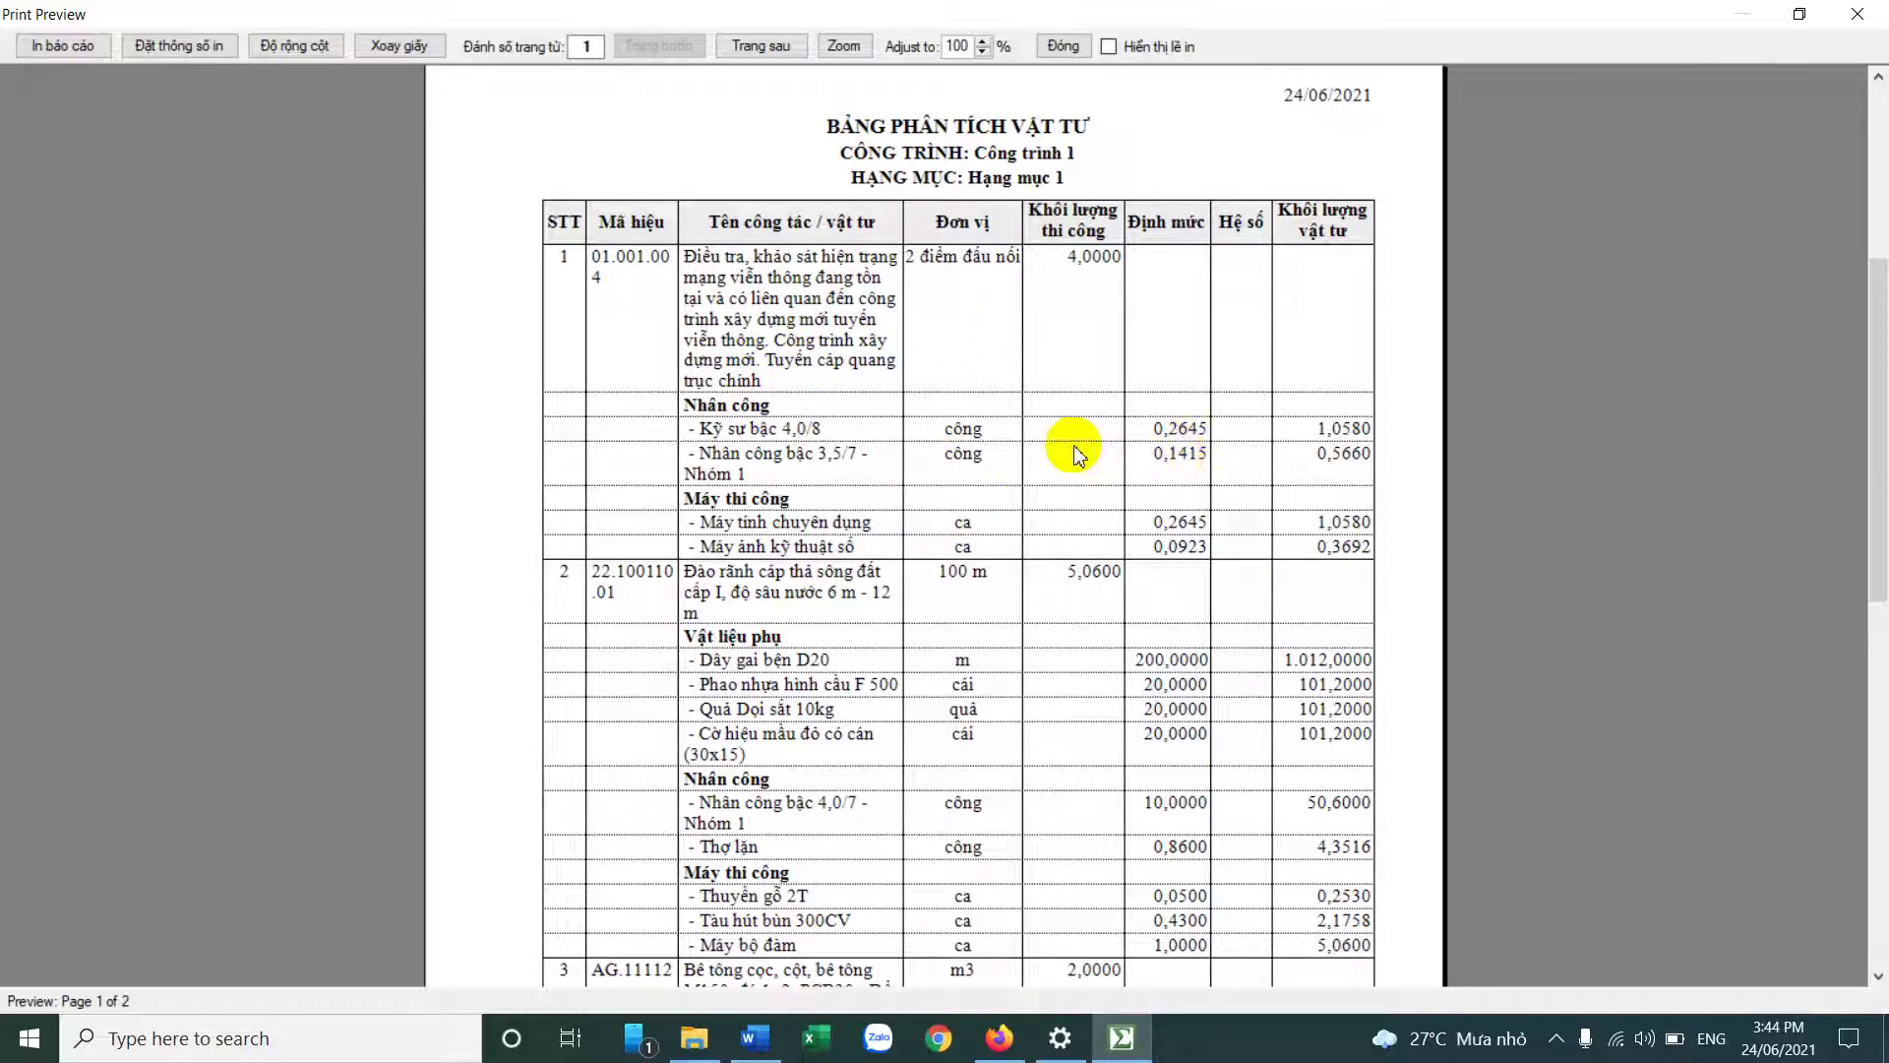
{"action": "scroll", "coordinate": [1076, 453], "scroll_direction": "down", "scroll_amount": 6}
{"action": "scroll", "coordinate": [1043, 462], "scroll_direction": "up", "scroll_amount": 10}
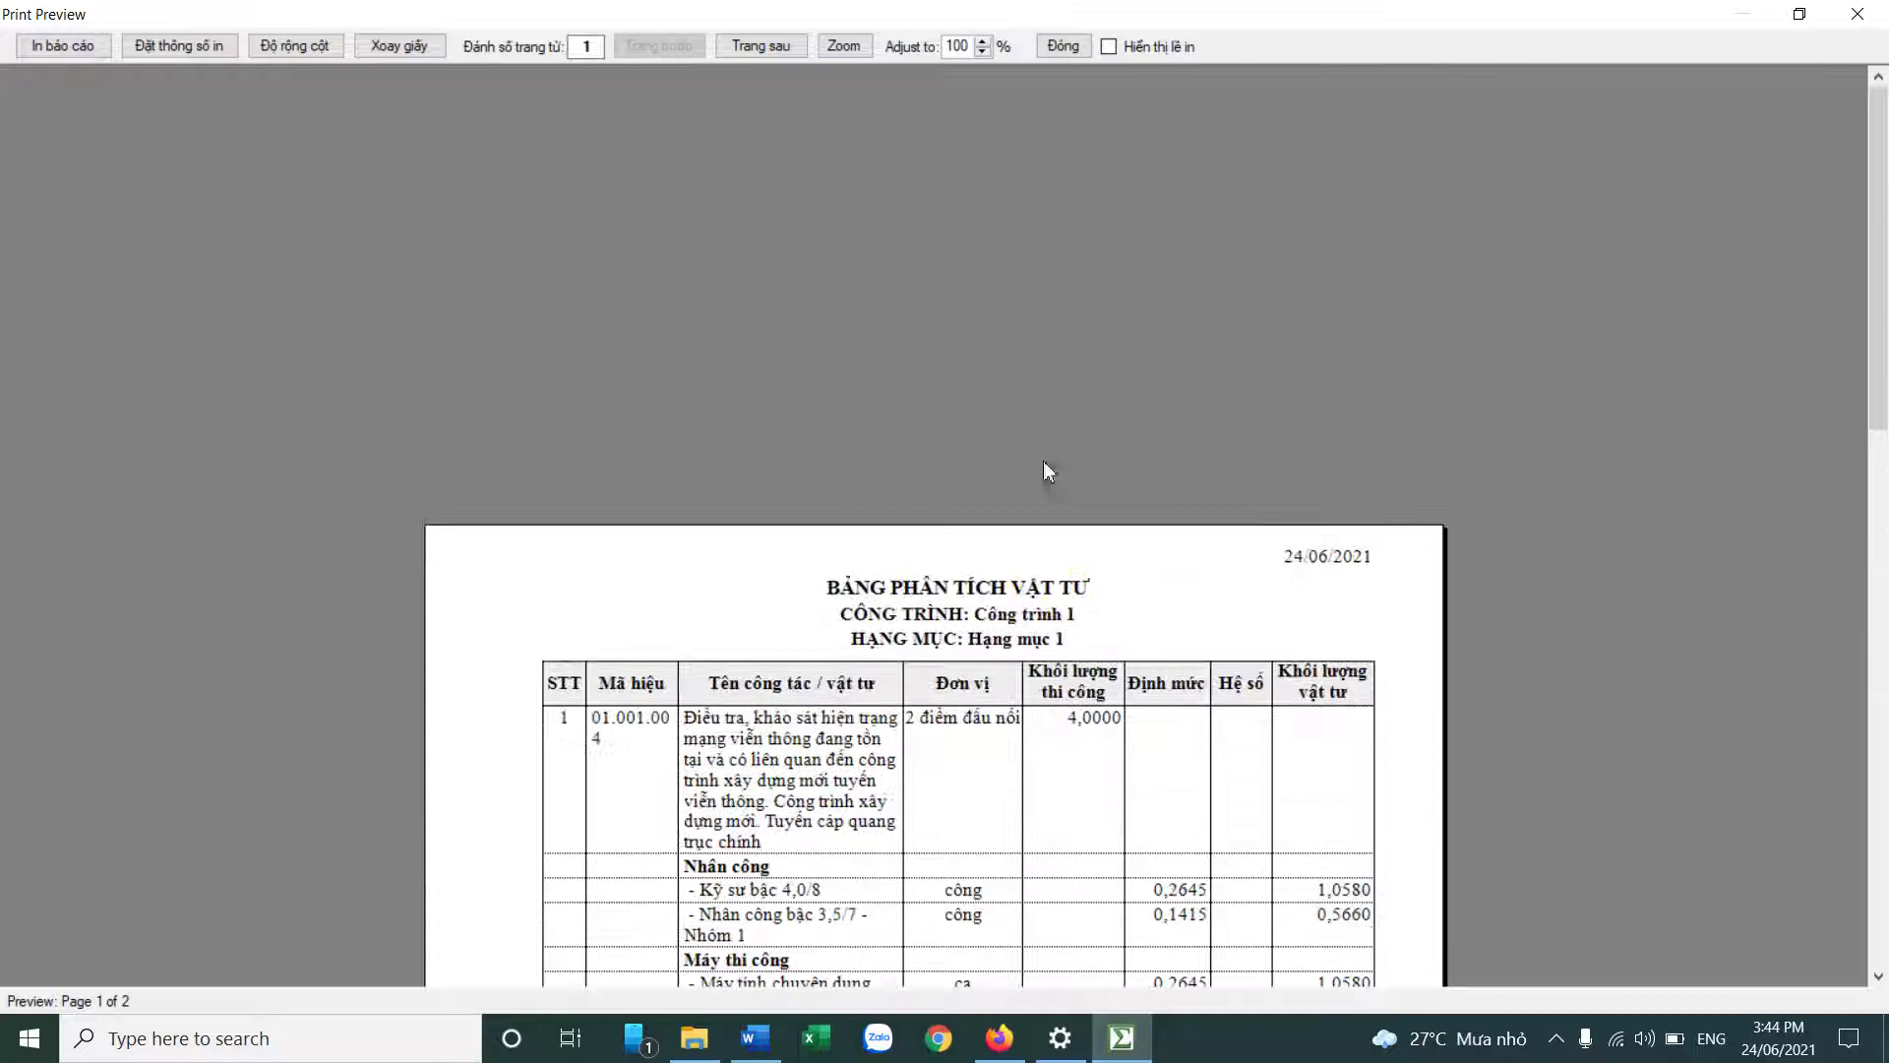
{"action": "left_click", "coordinate": [1061, 47]}
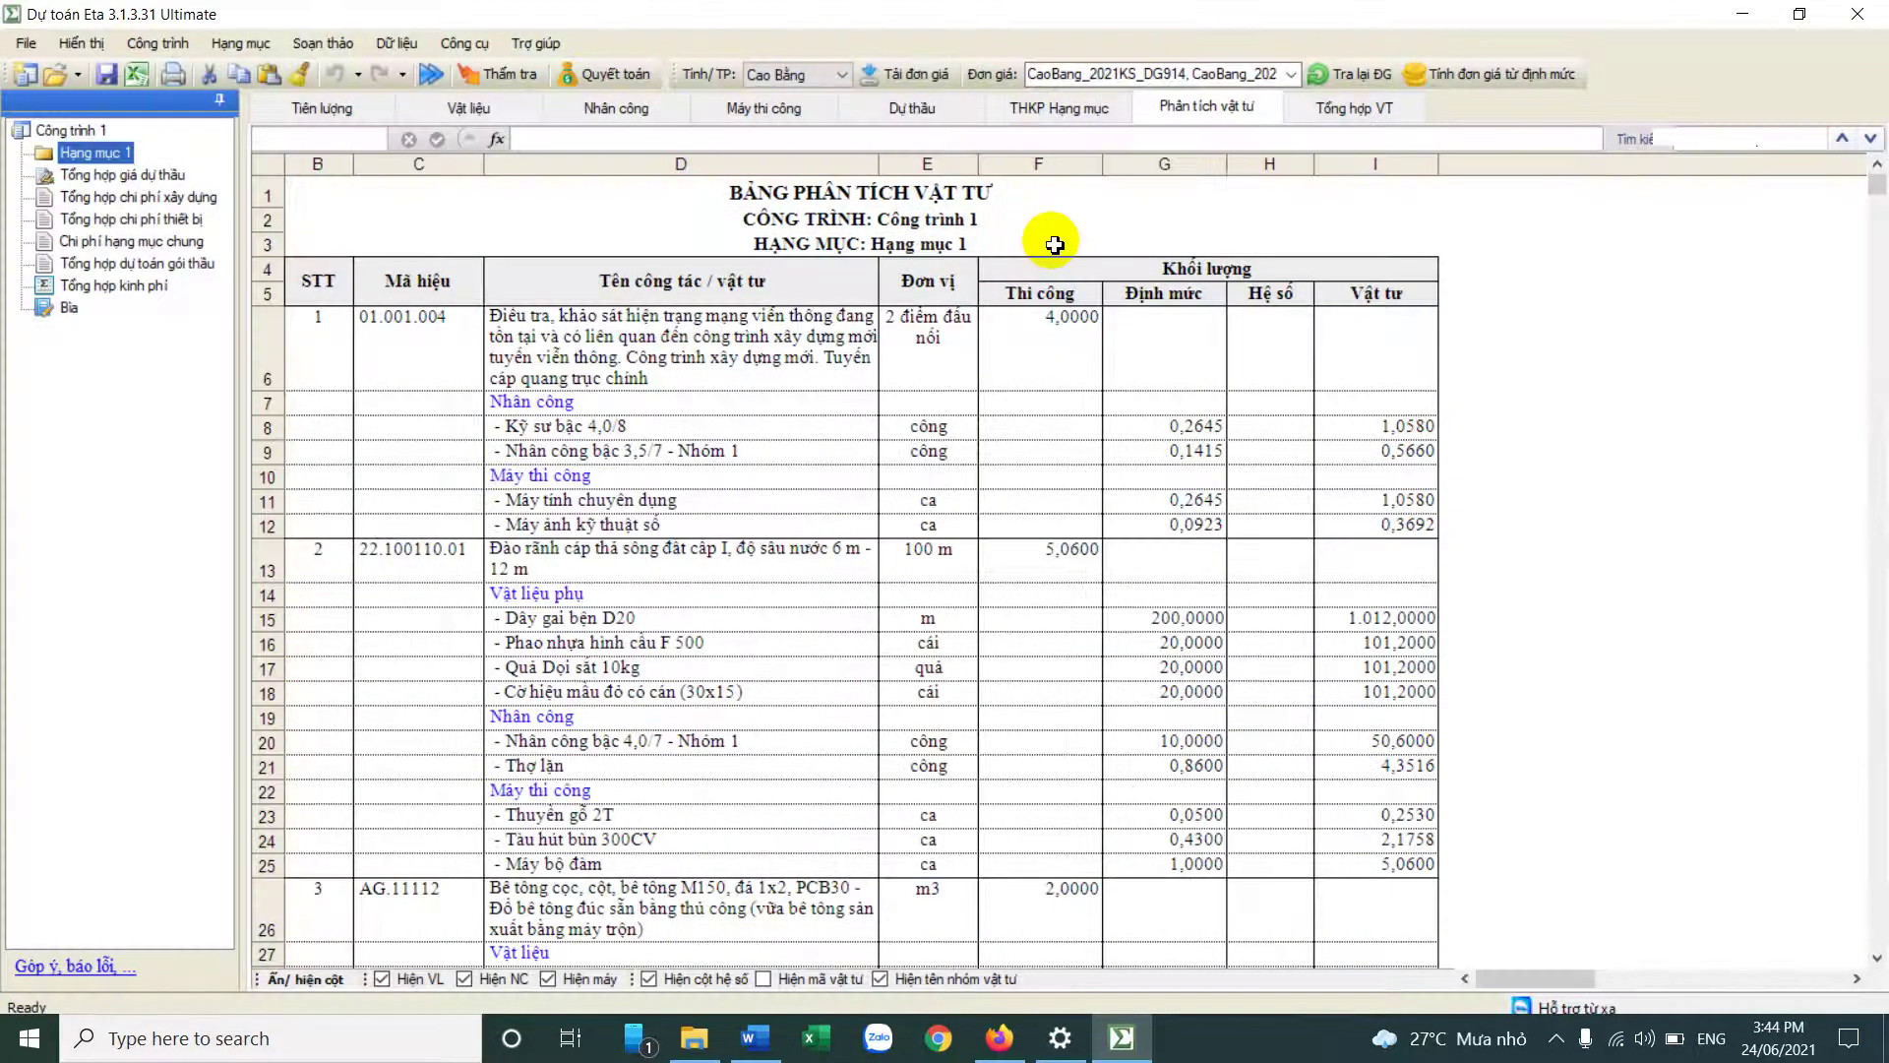
Step: Run the analysis of the whole project to recalculate the item cost summary
{"action": "left_click", "coordinate": [431, 74]}
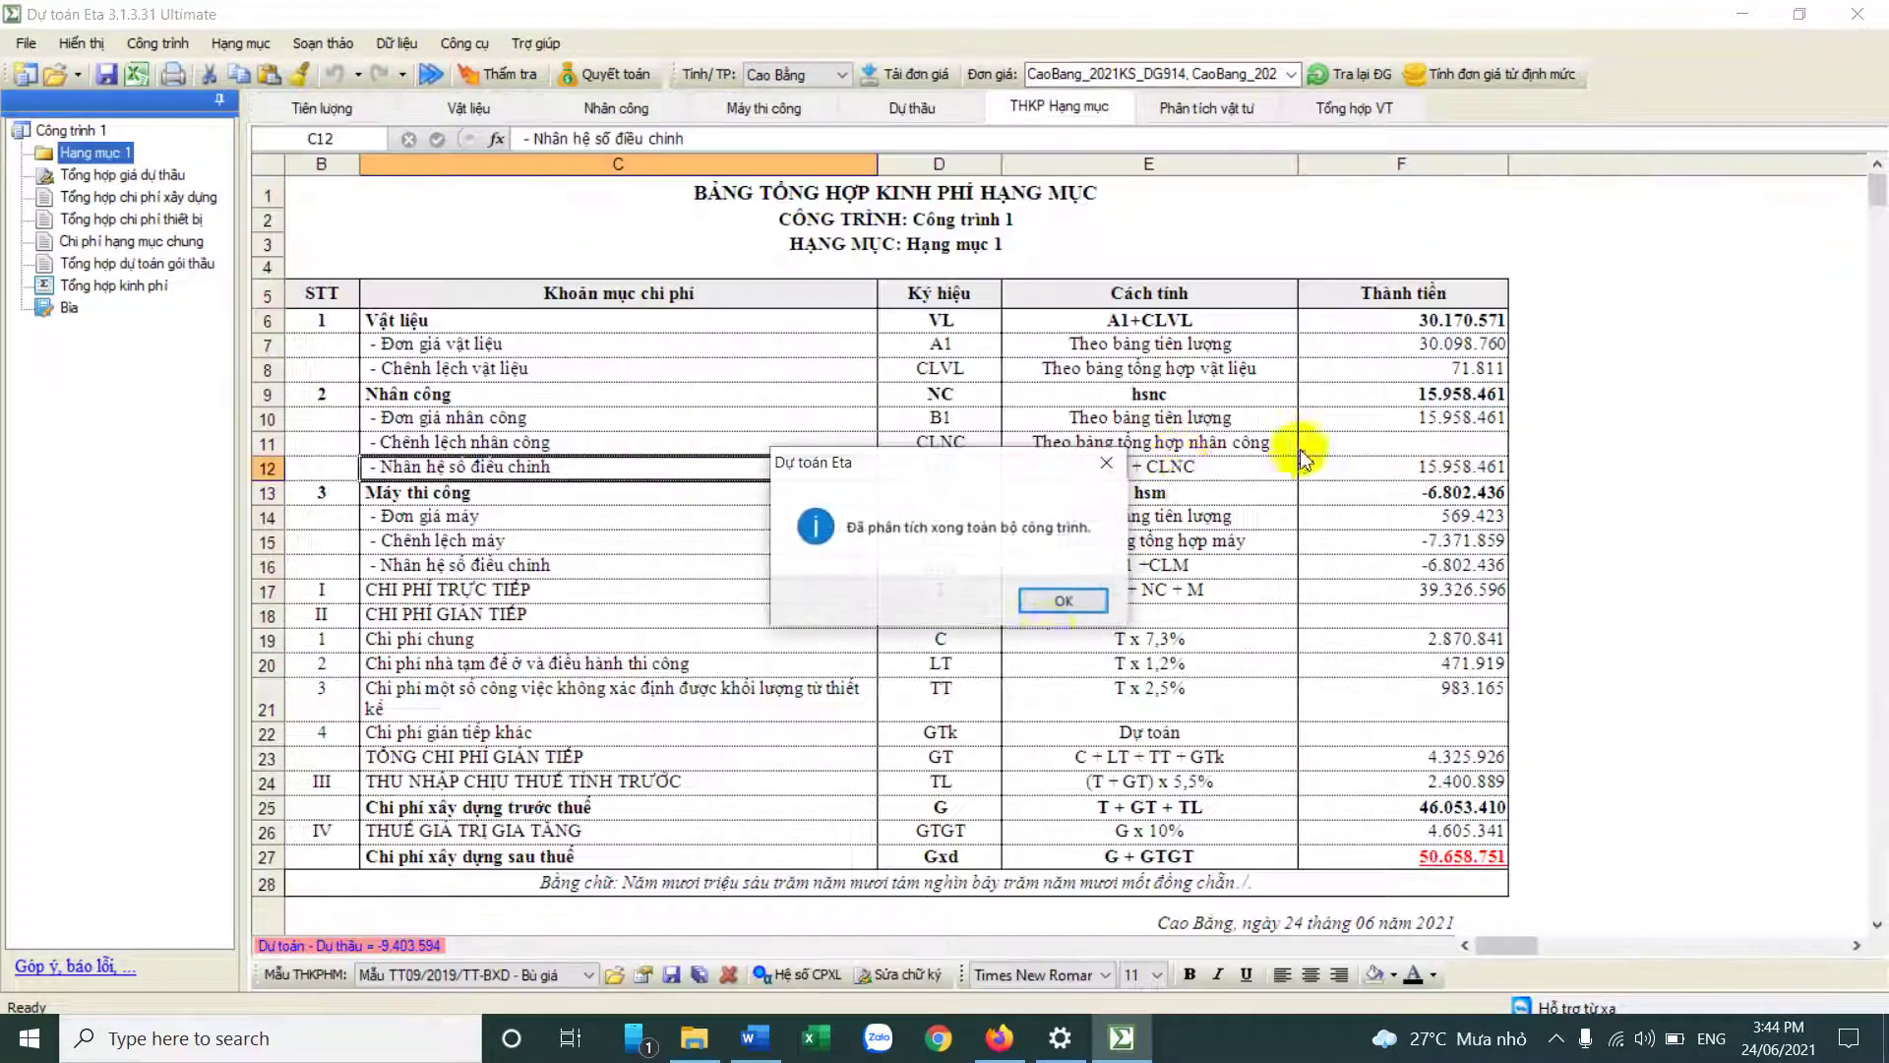
{"action": "left_click", "coordinate": [1044, 599]}
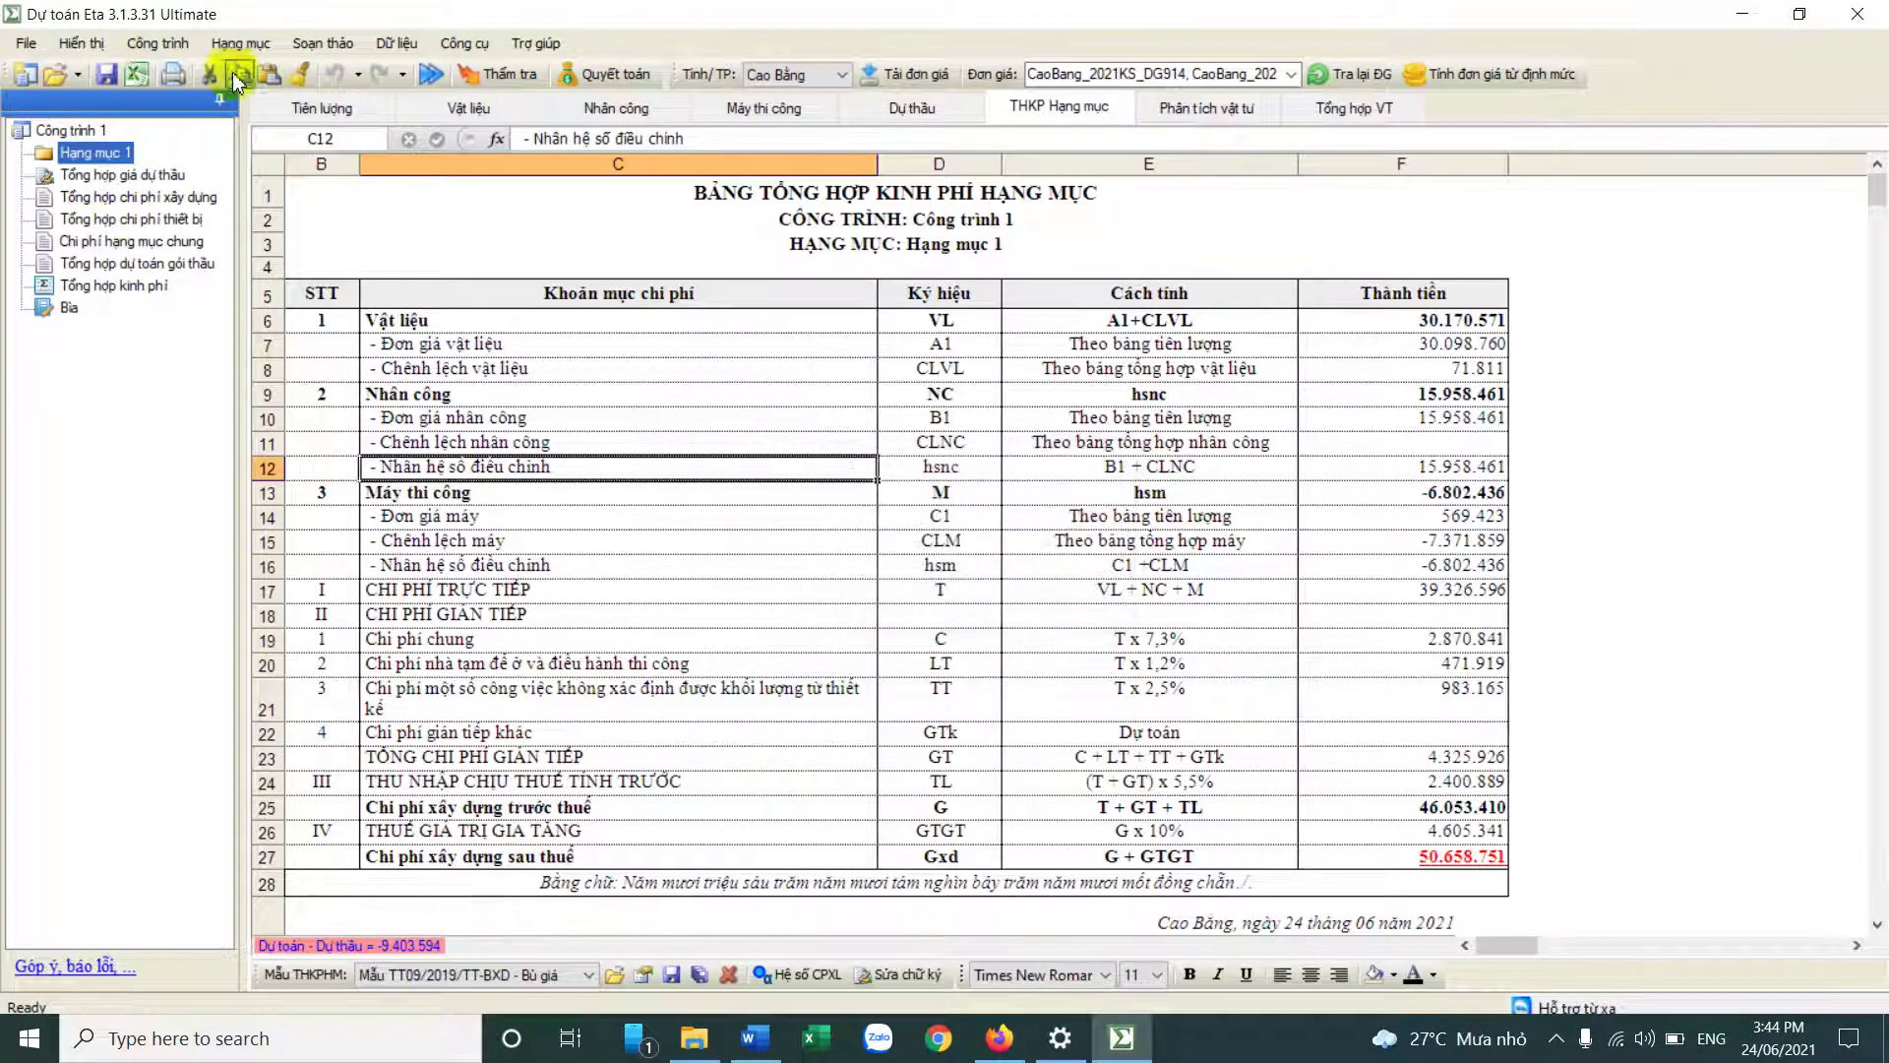
Step: Export all sheets of the project to an Excel workbook named 123131 in the Test Eta folder and open it
{"action": "left_click", "coordinate": [136, 76]}
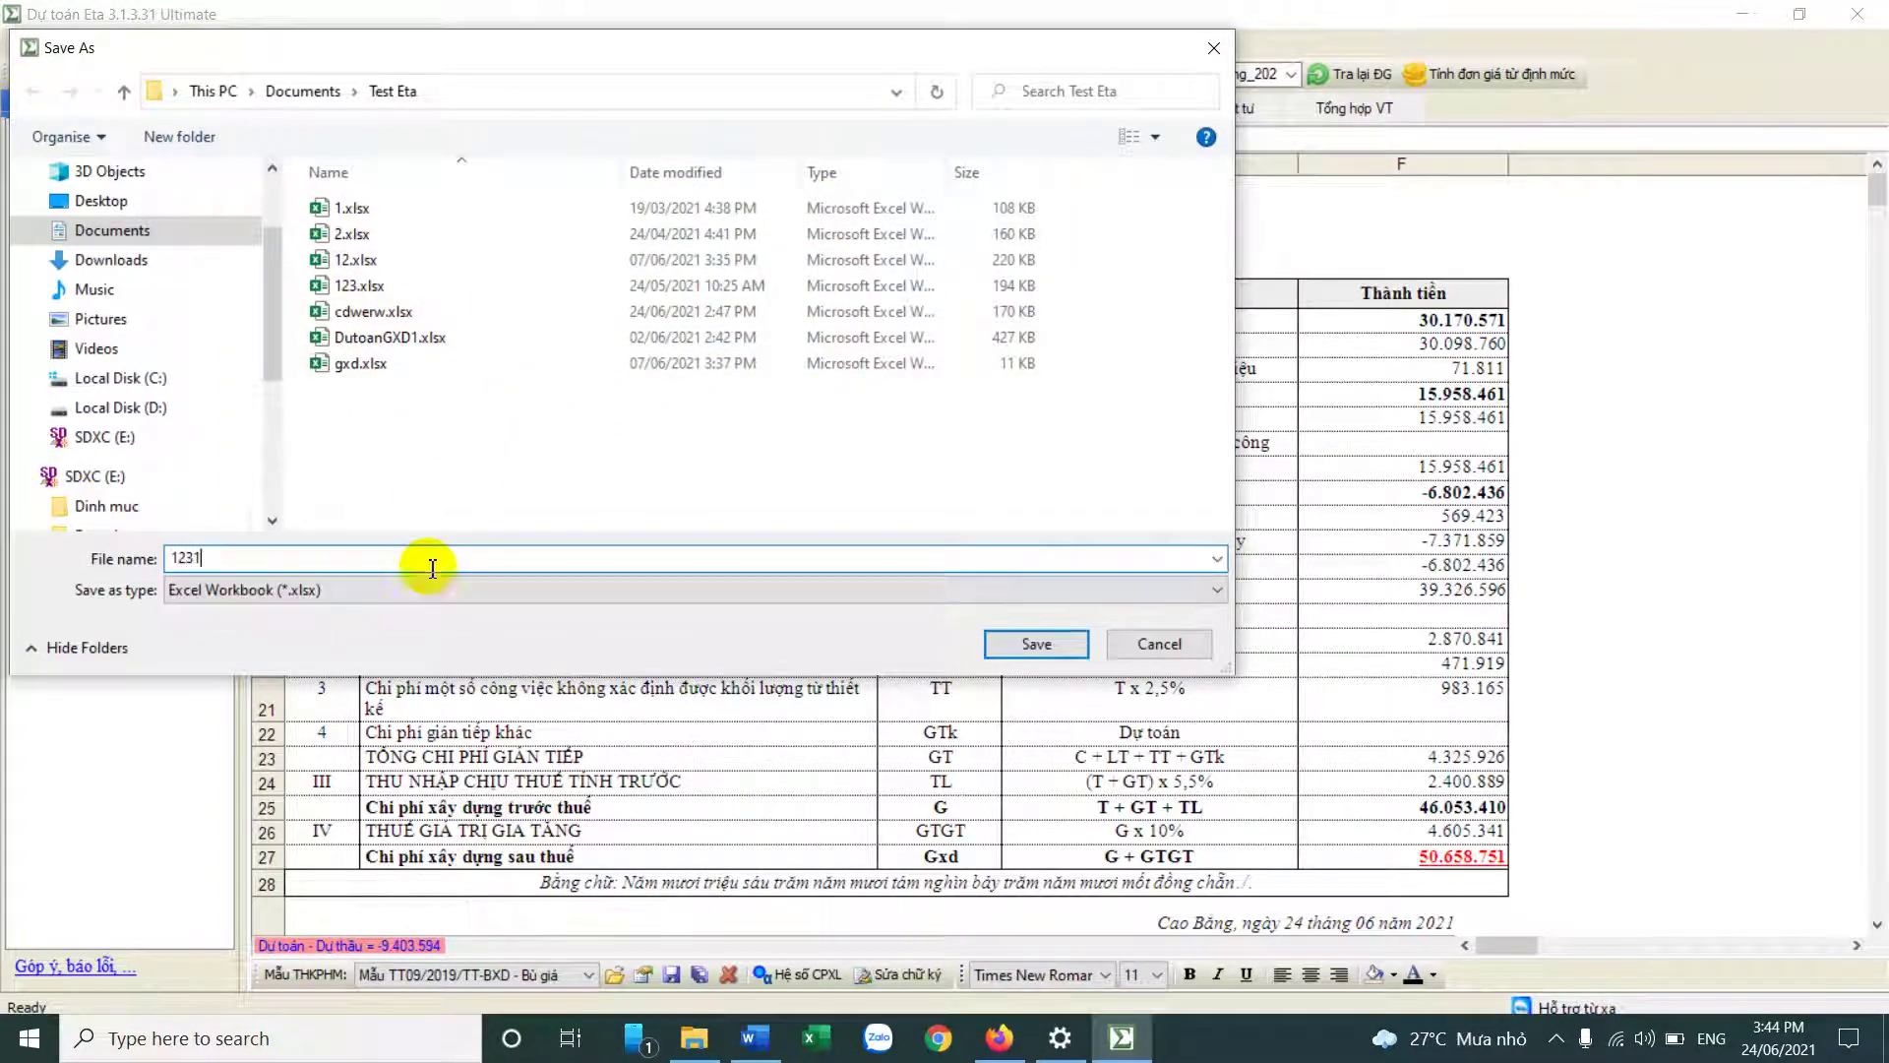
{"action": "type", "text": "1231"}
{"action": "left_click", "coordinate": [1036, 644]}
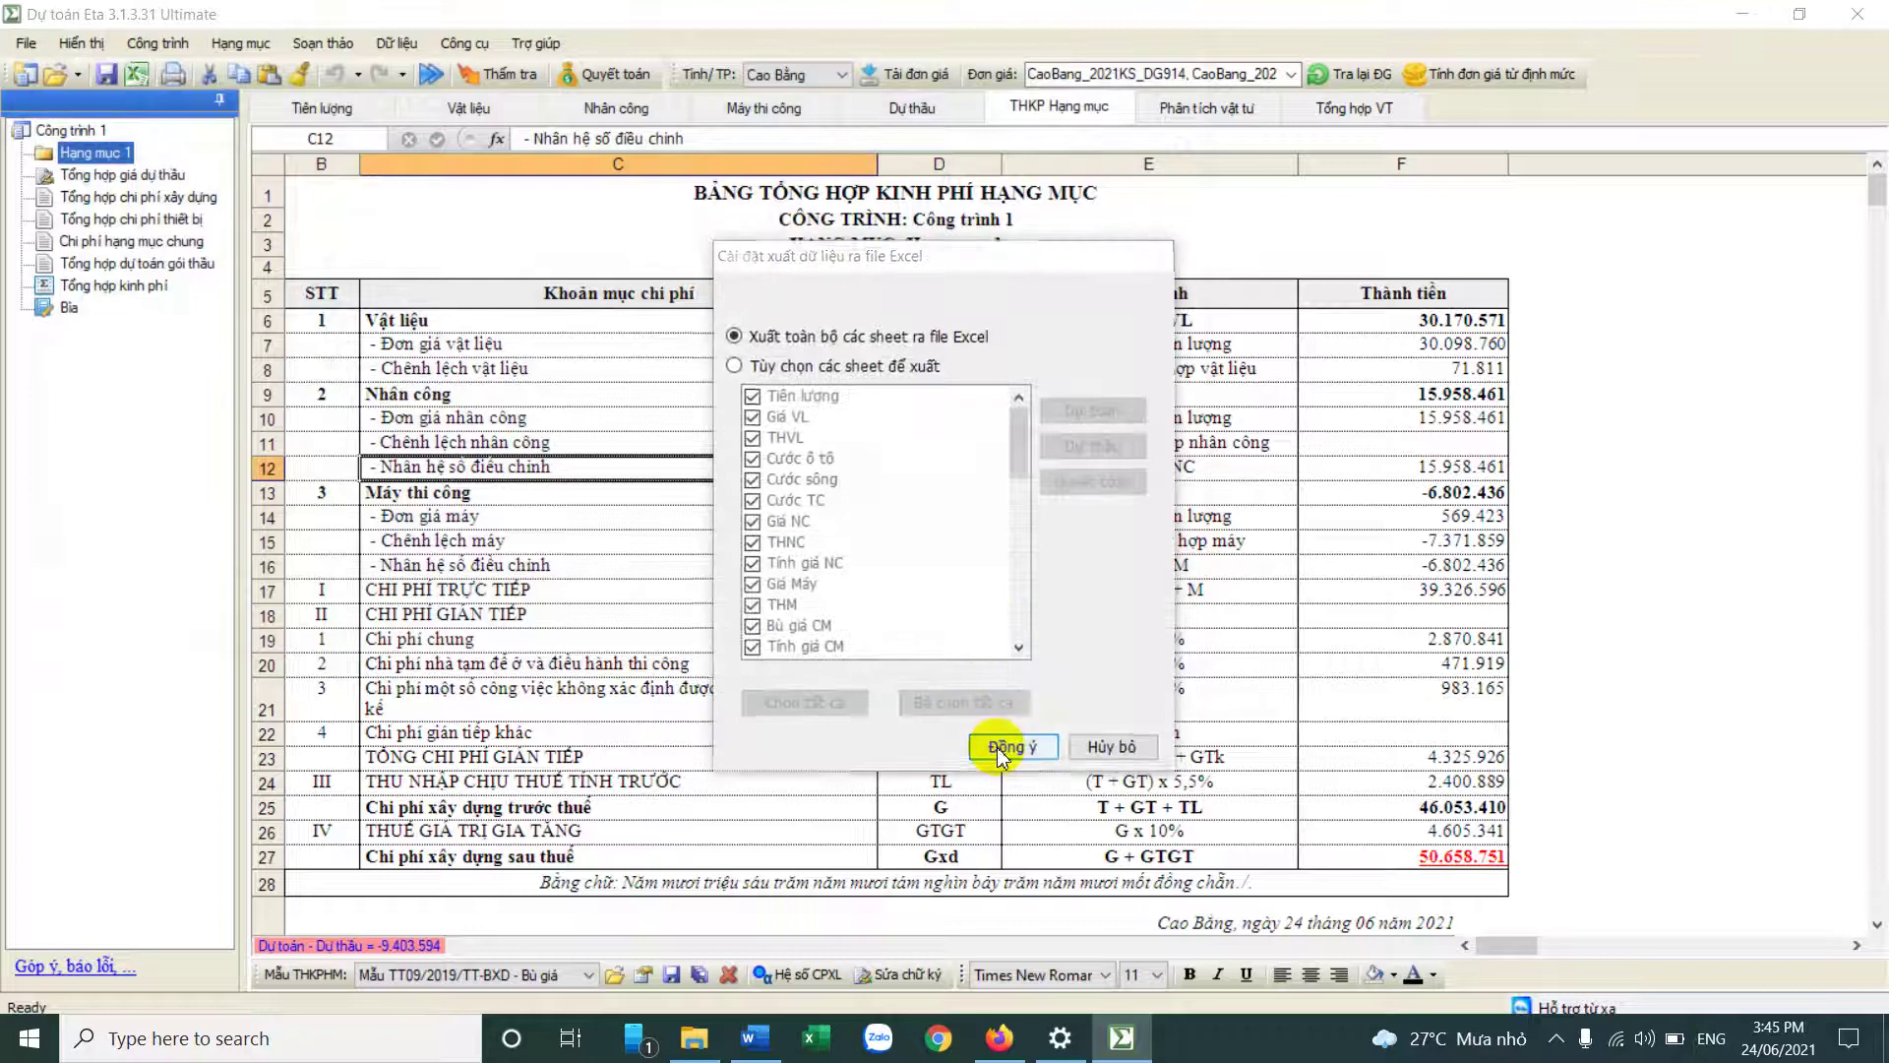
{"action": "left_click", "coordinate": [996, 746]}
{"action": "left_click", "coordinate": [825, 522]}
{"action": "left_click", "coordinate": [1085, 605]}
{"action": "key", "text": "Return"}
{"action": "left_click", "coordinate": [1083, 605]}
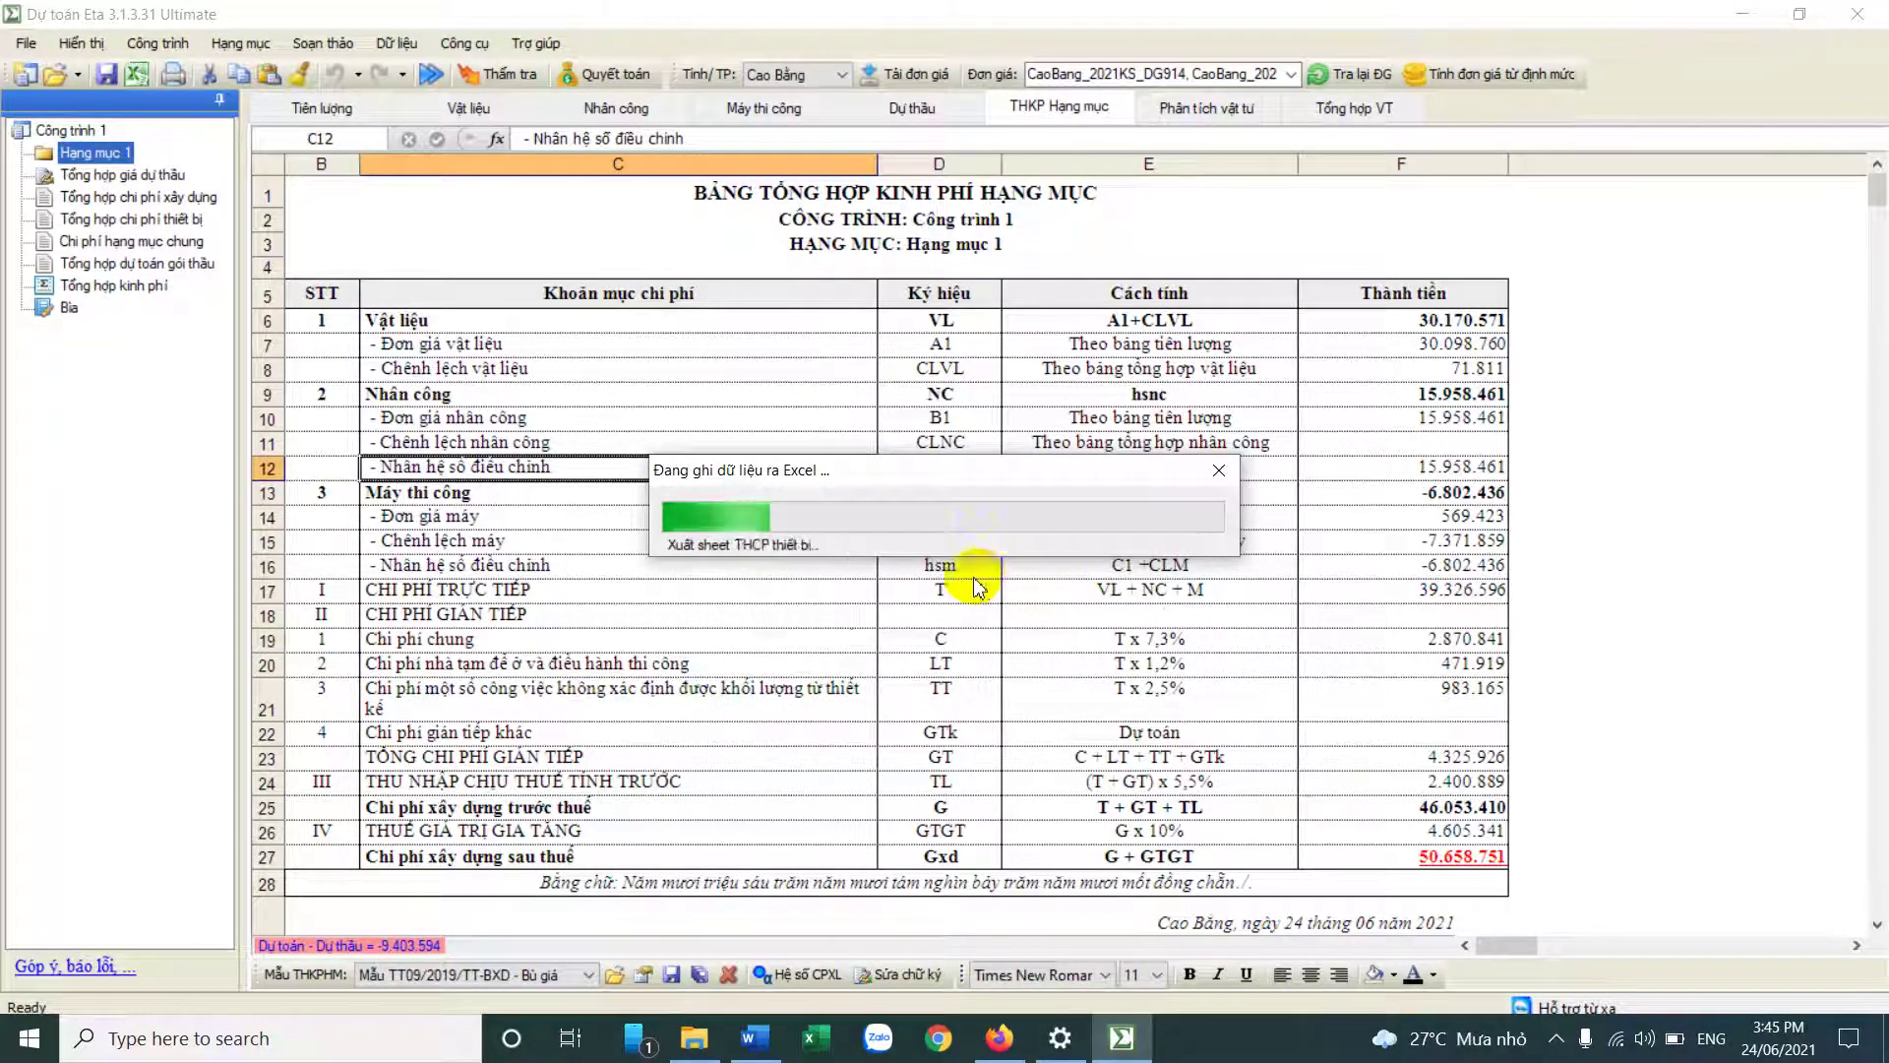
{"action": "left_click", "coordinate": [1130, 599]}
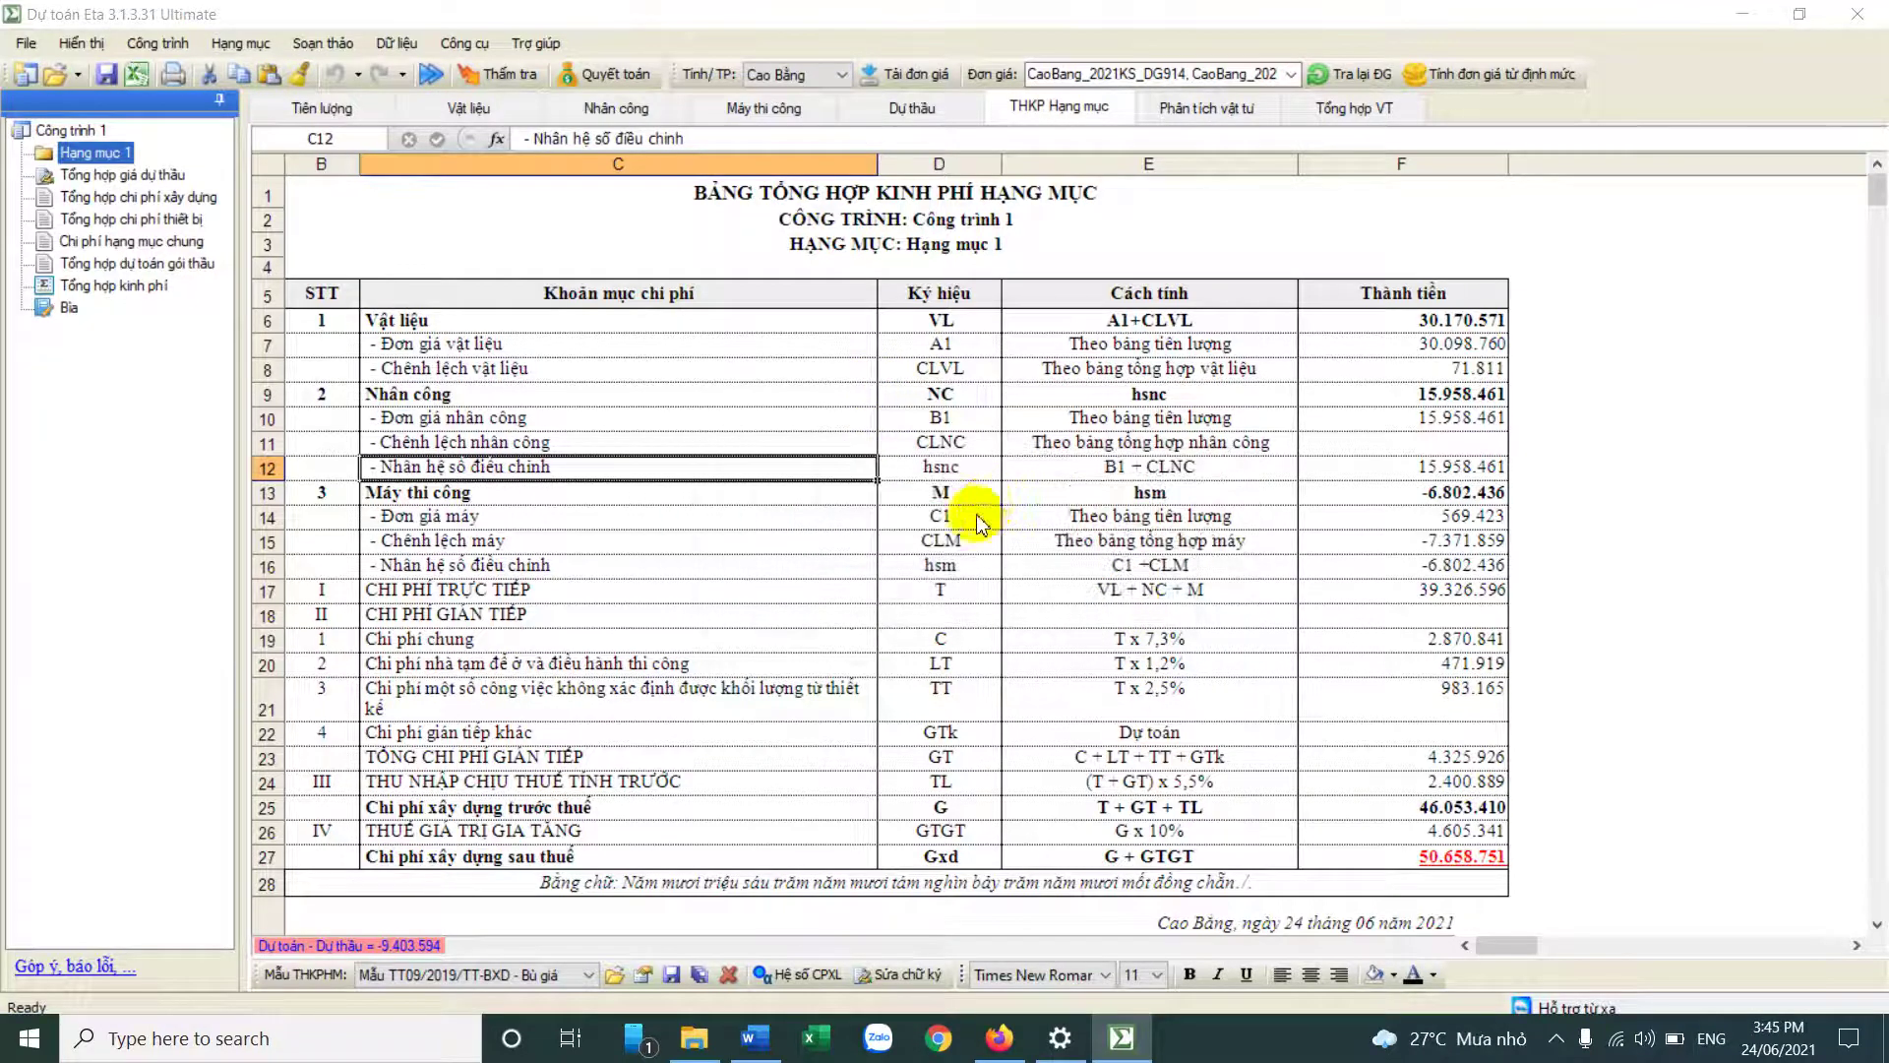
{"action": "left_click", "coordinate": [1026, 600]}
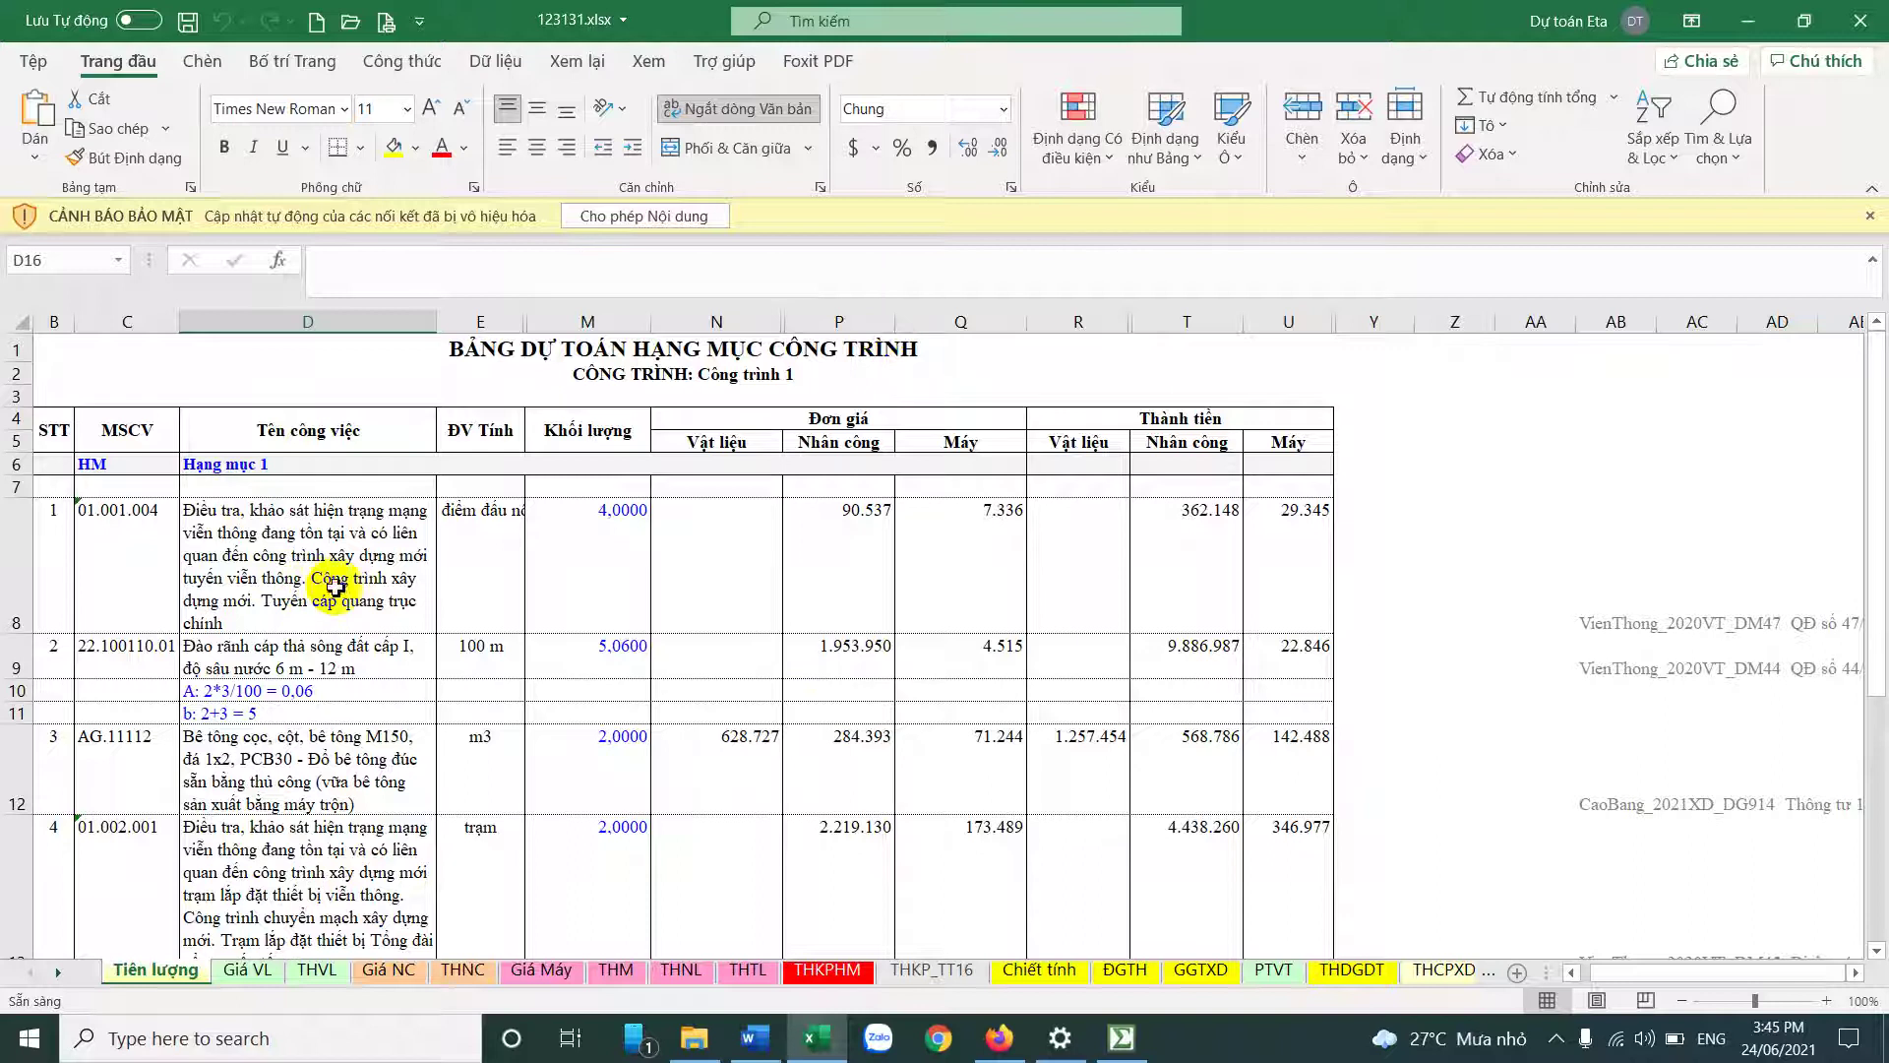
Step: Review the Tiên lượng, THKPHM and Chiết tính sheets of the exported workbook in Excel
{"action": "left_click", "coordinate": [335, 587]}
{"action": "scroll", "coordinate": [910, 753], "scroll_direction": "down", "scroll_amount": 2}
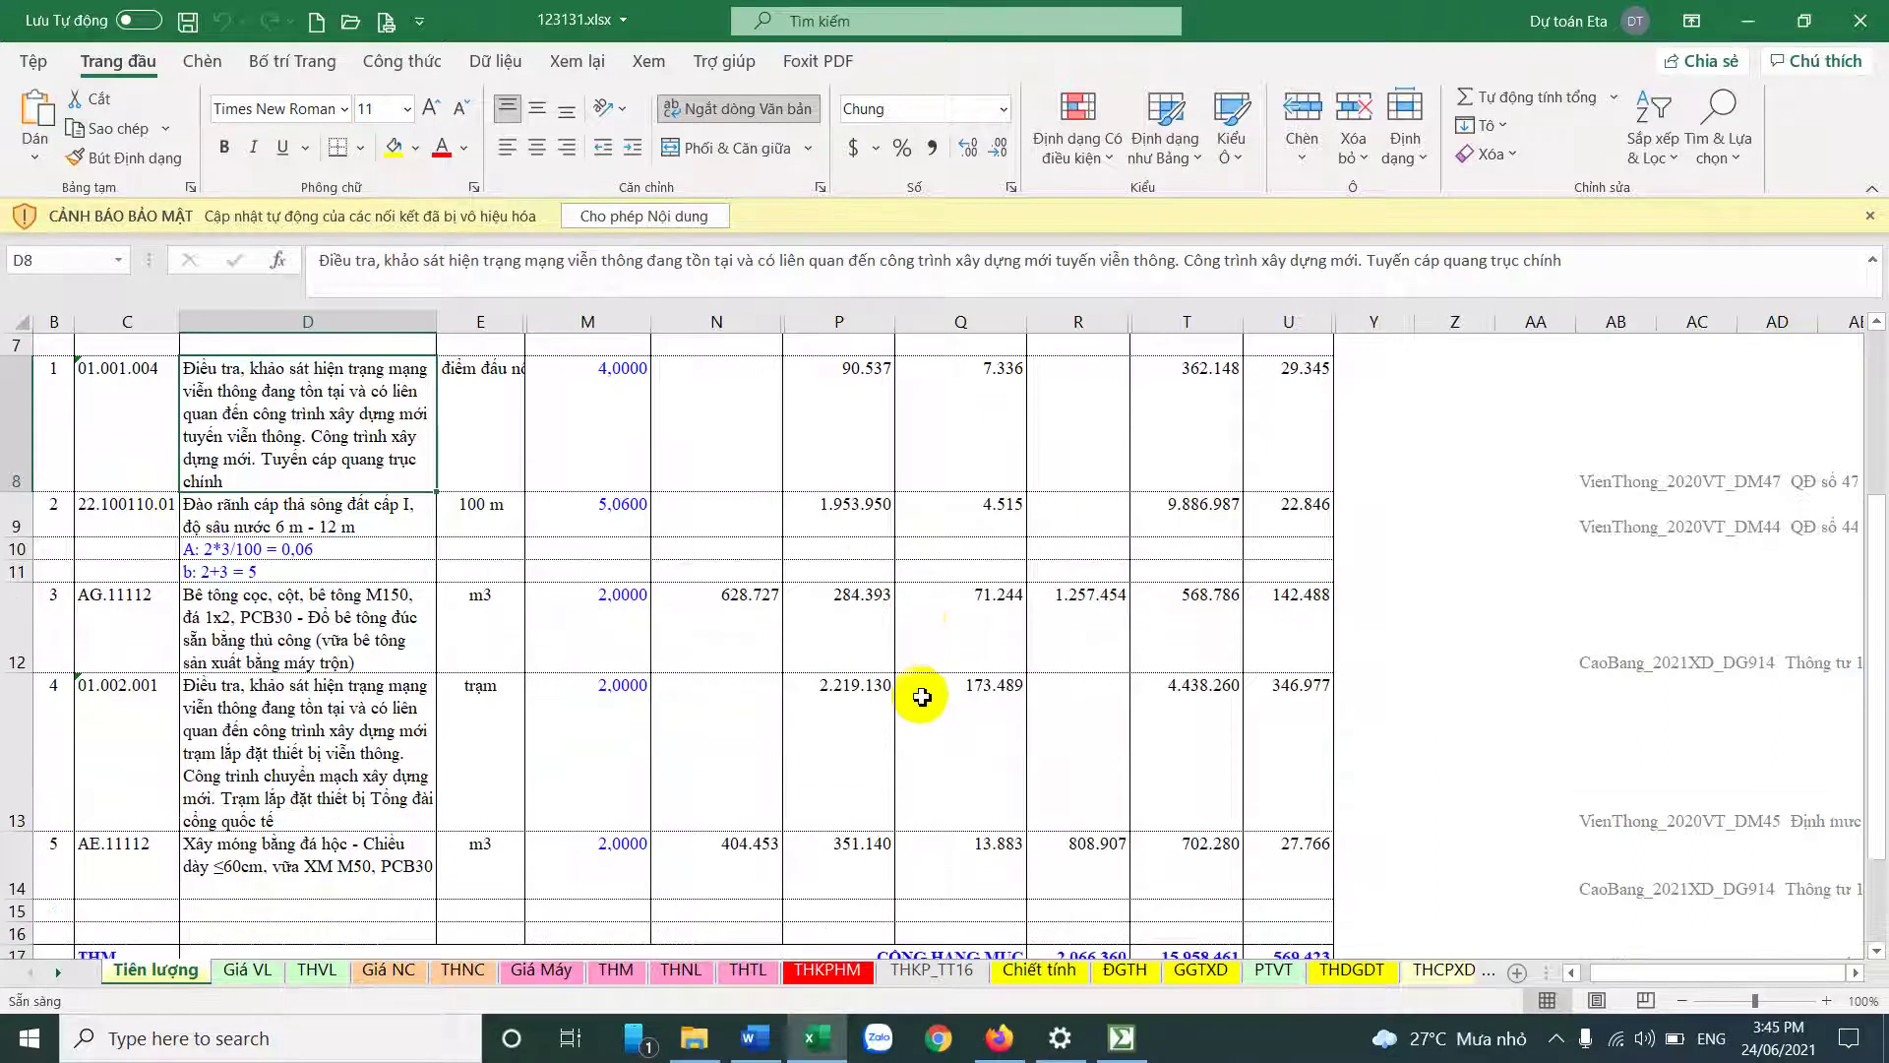
{"action": "left_click", "coordinate": [870, 978]}
{"action": "left_click", "coordinate": [947, 689]}
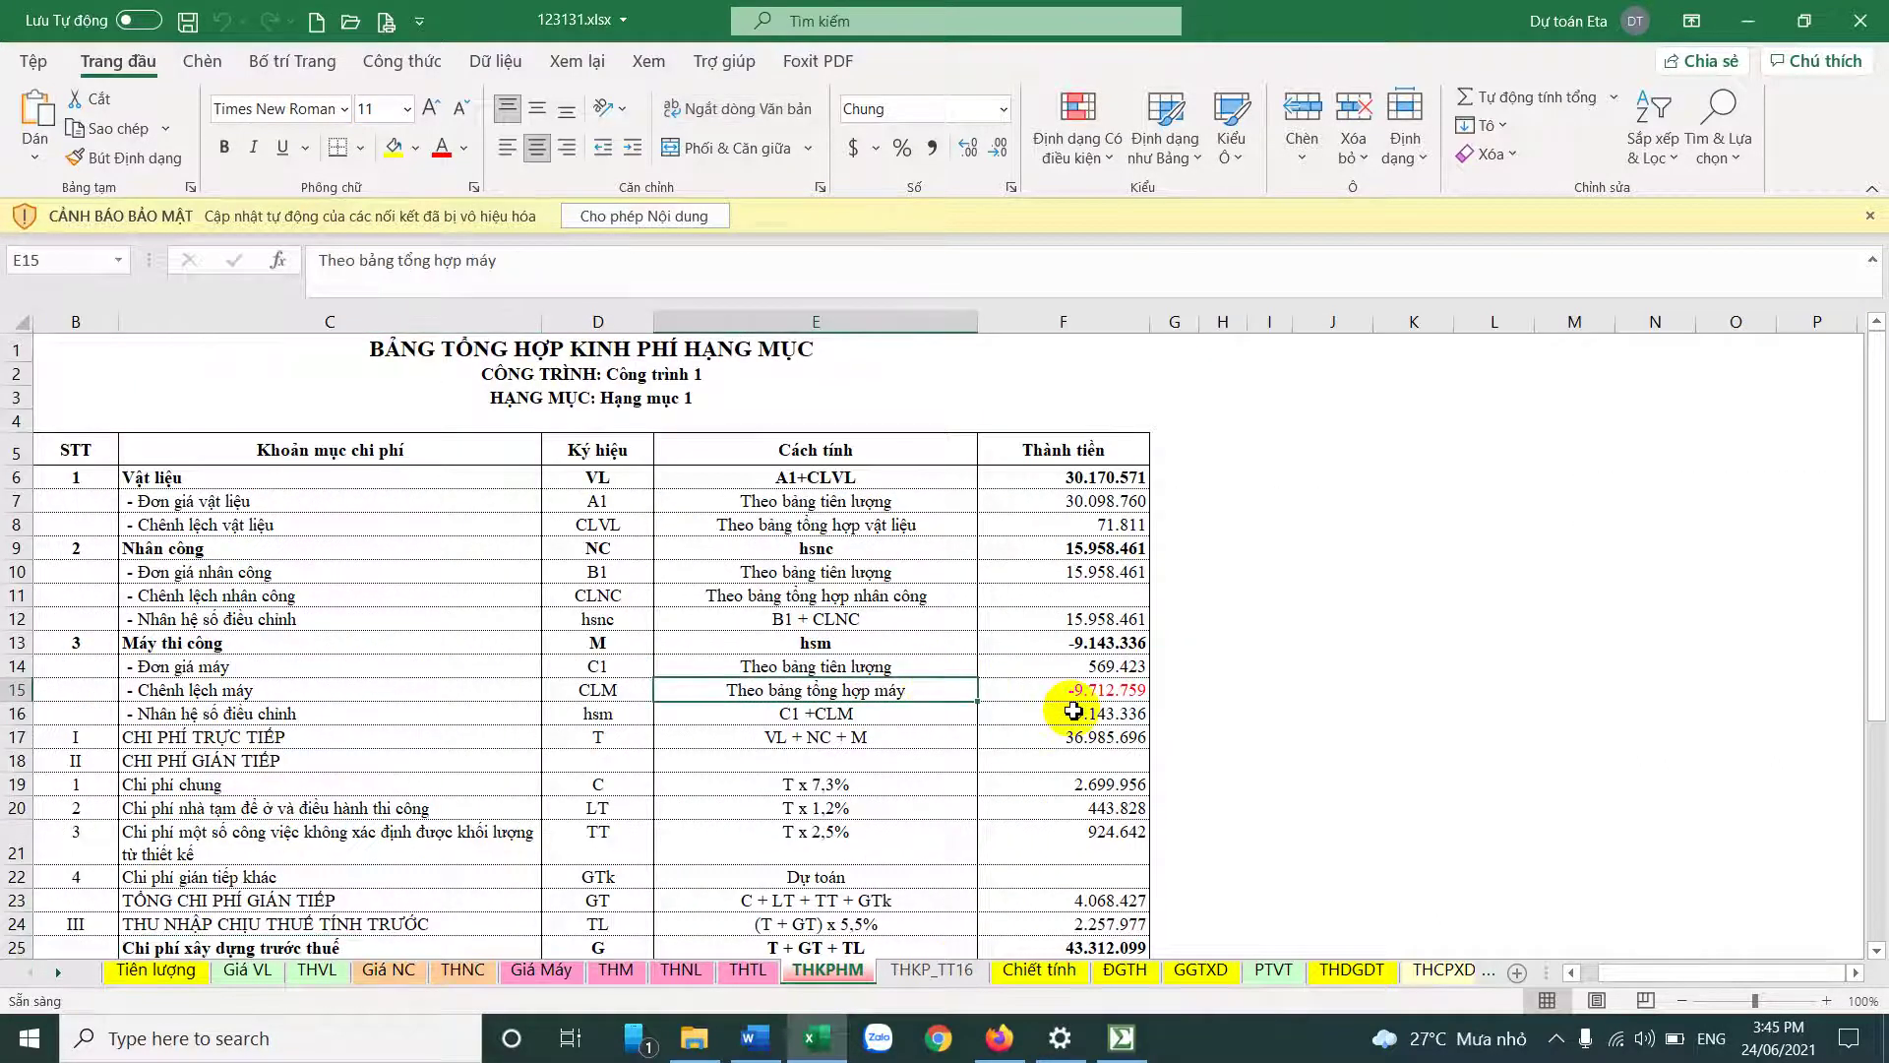
{"action": "scroll", "coordinate": [1073, 728], "scroll_direction": "down", "scroll_amount": 2}
{"action": "left_click", "coordinate": [1049, 972]}
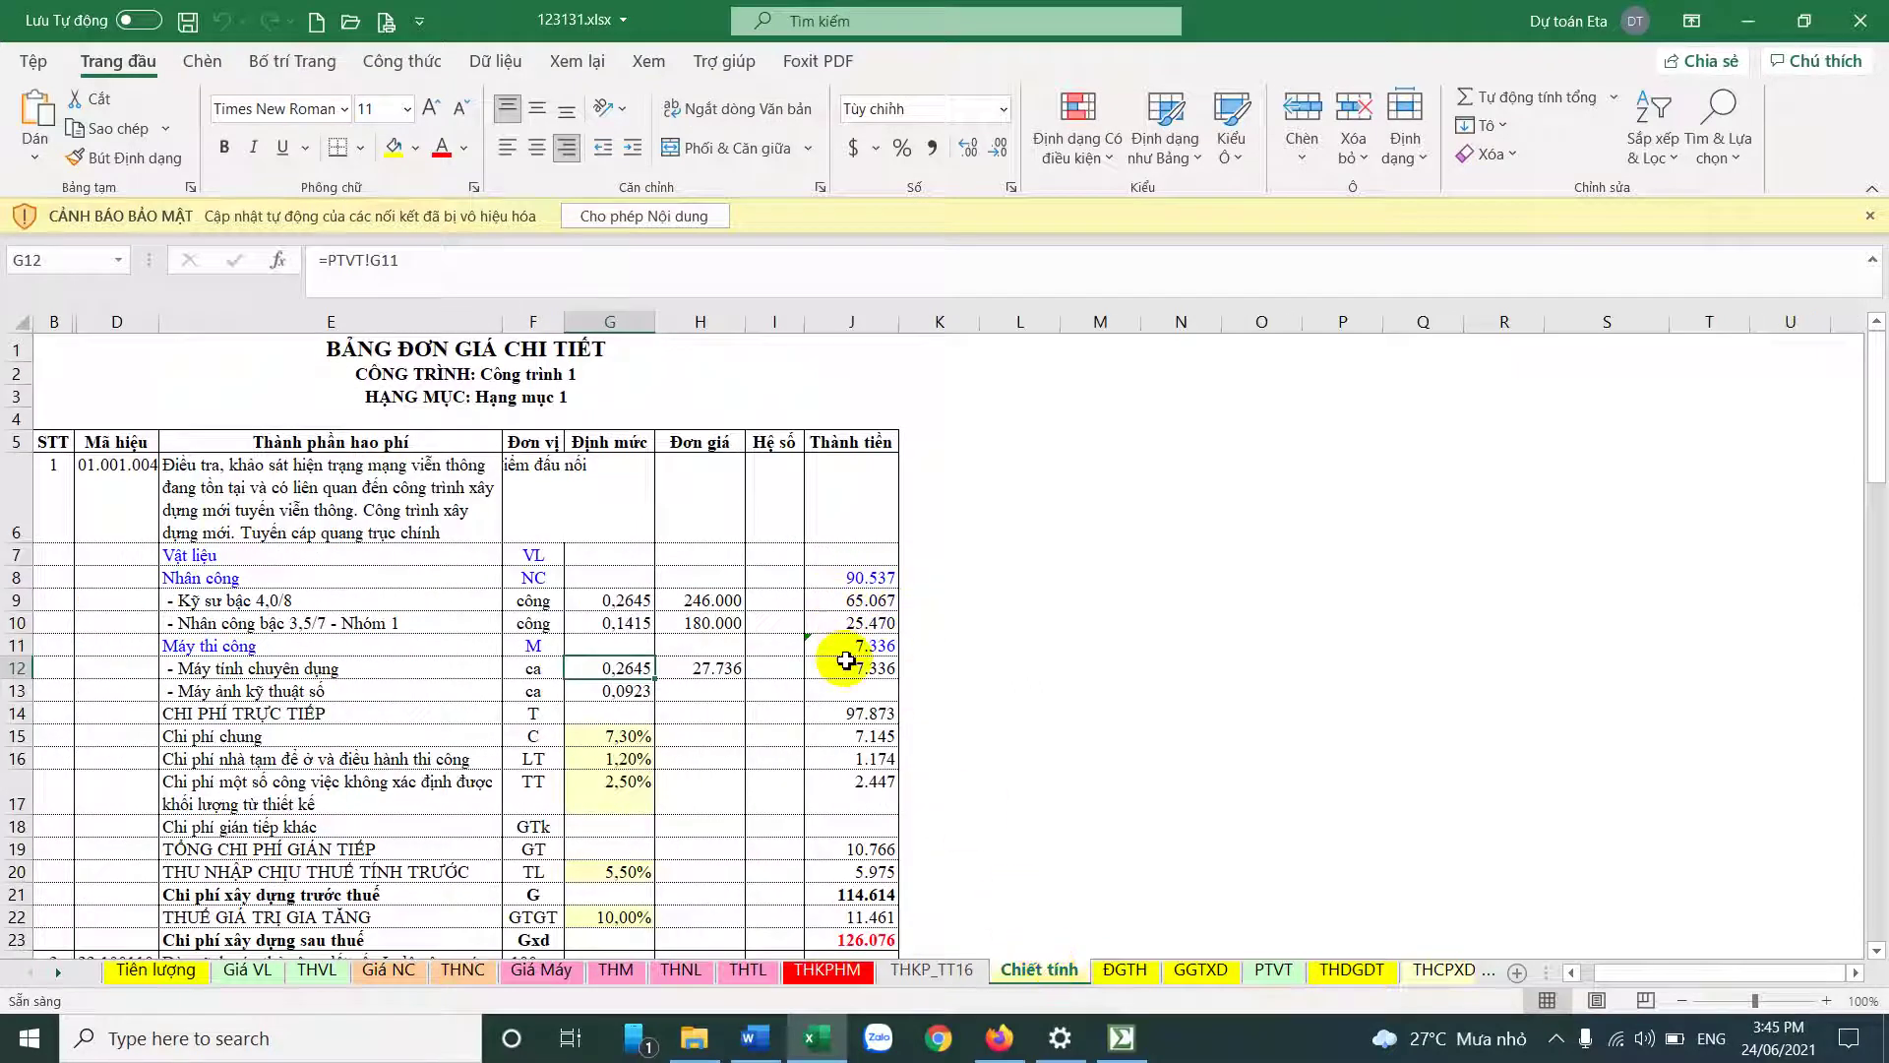
Step: In Dự toán Eta, try to open a project from the Excel file 1.xlsx without saving the current project
{"action": "left_click", "coordinate": [1122, 1037]}
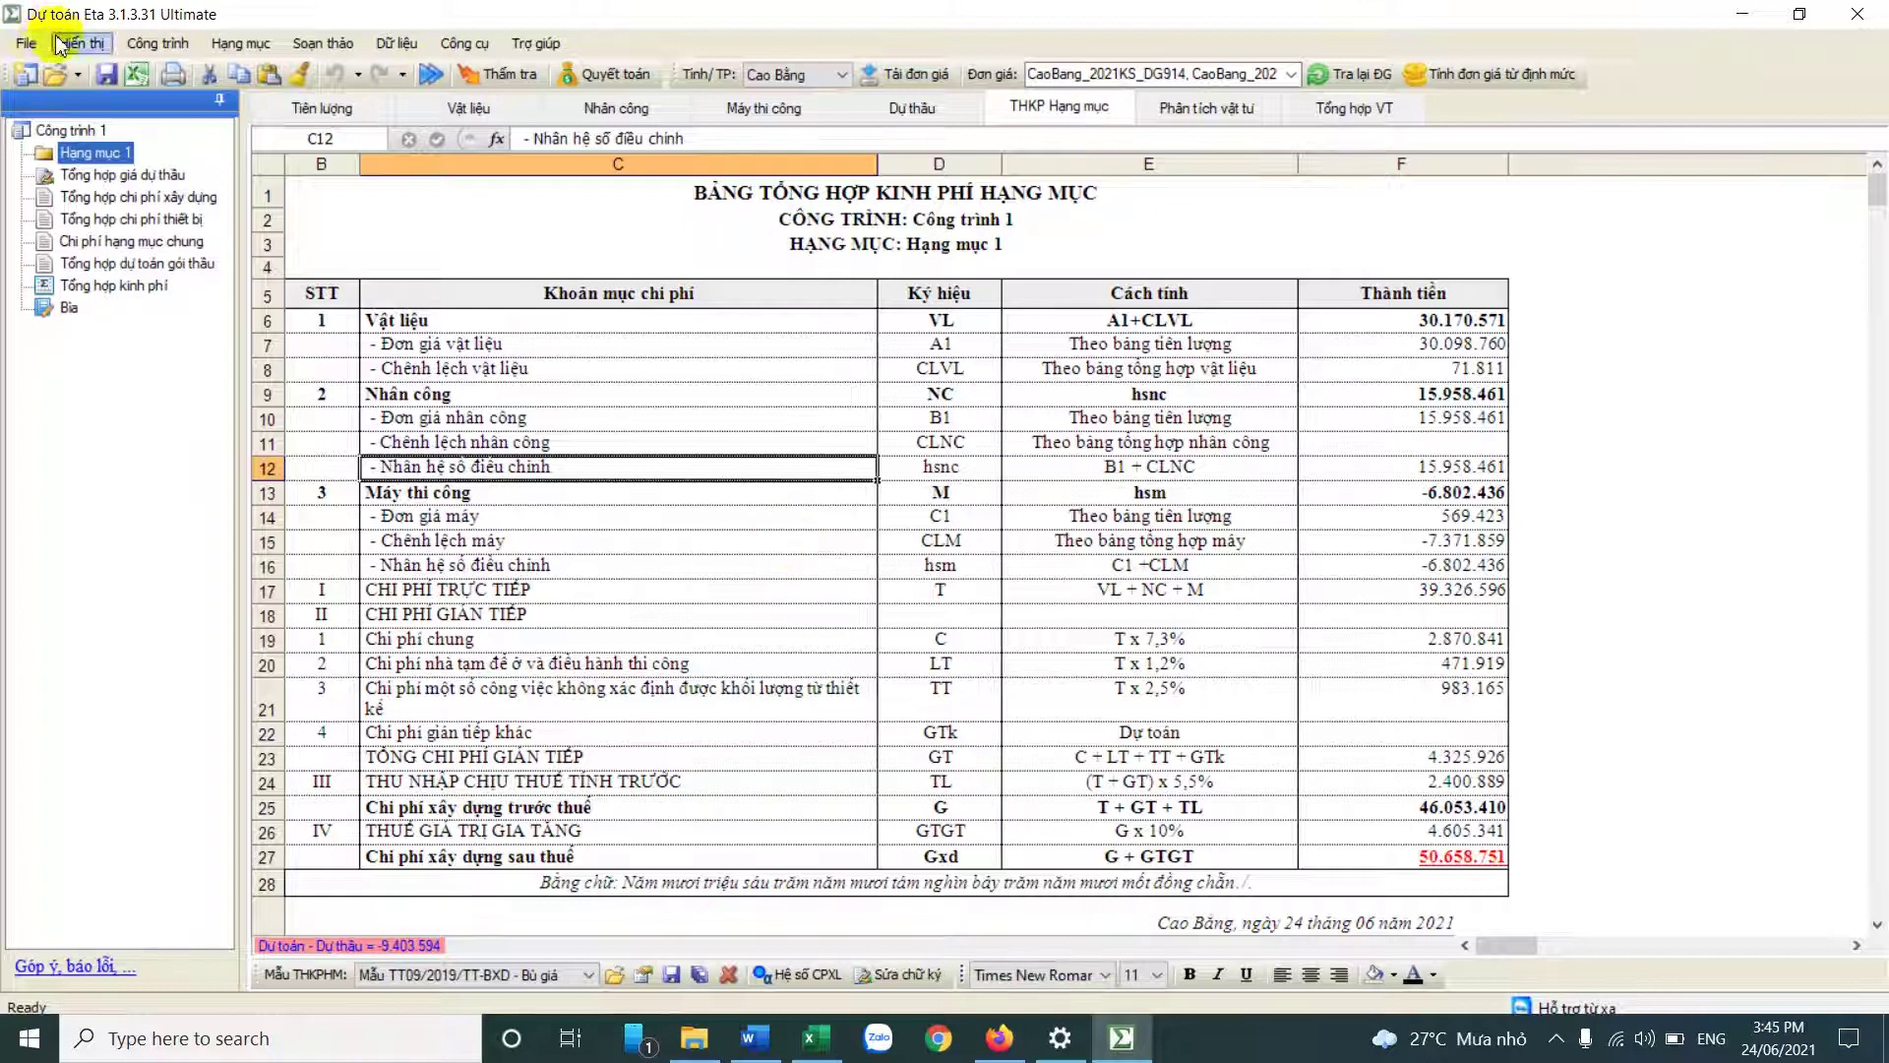
{"action": "left_click", "coordinate": [25, 43]}
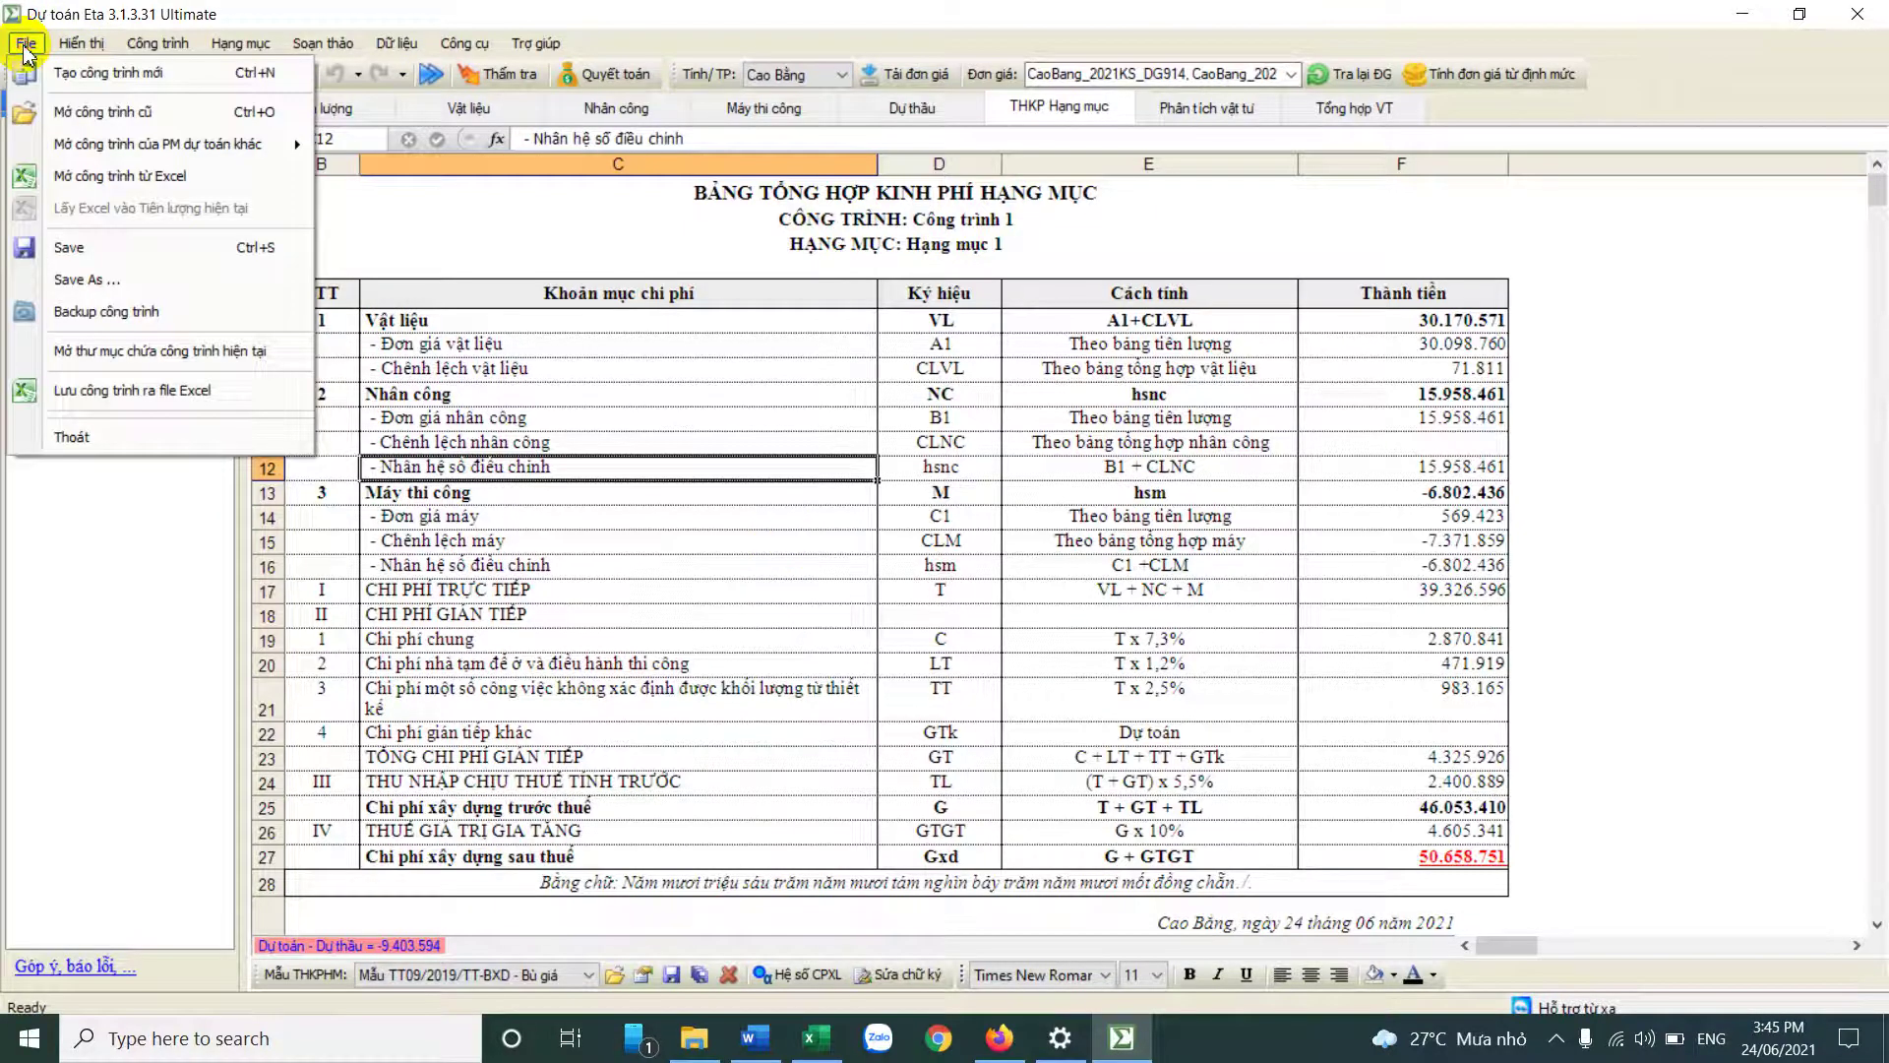
{"action": "left_click", "coordinate": [138, 183]}
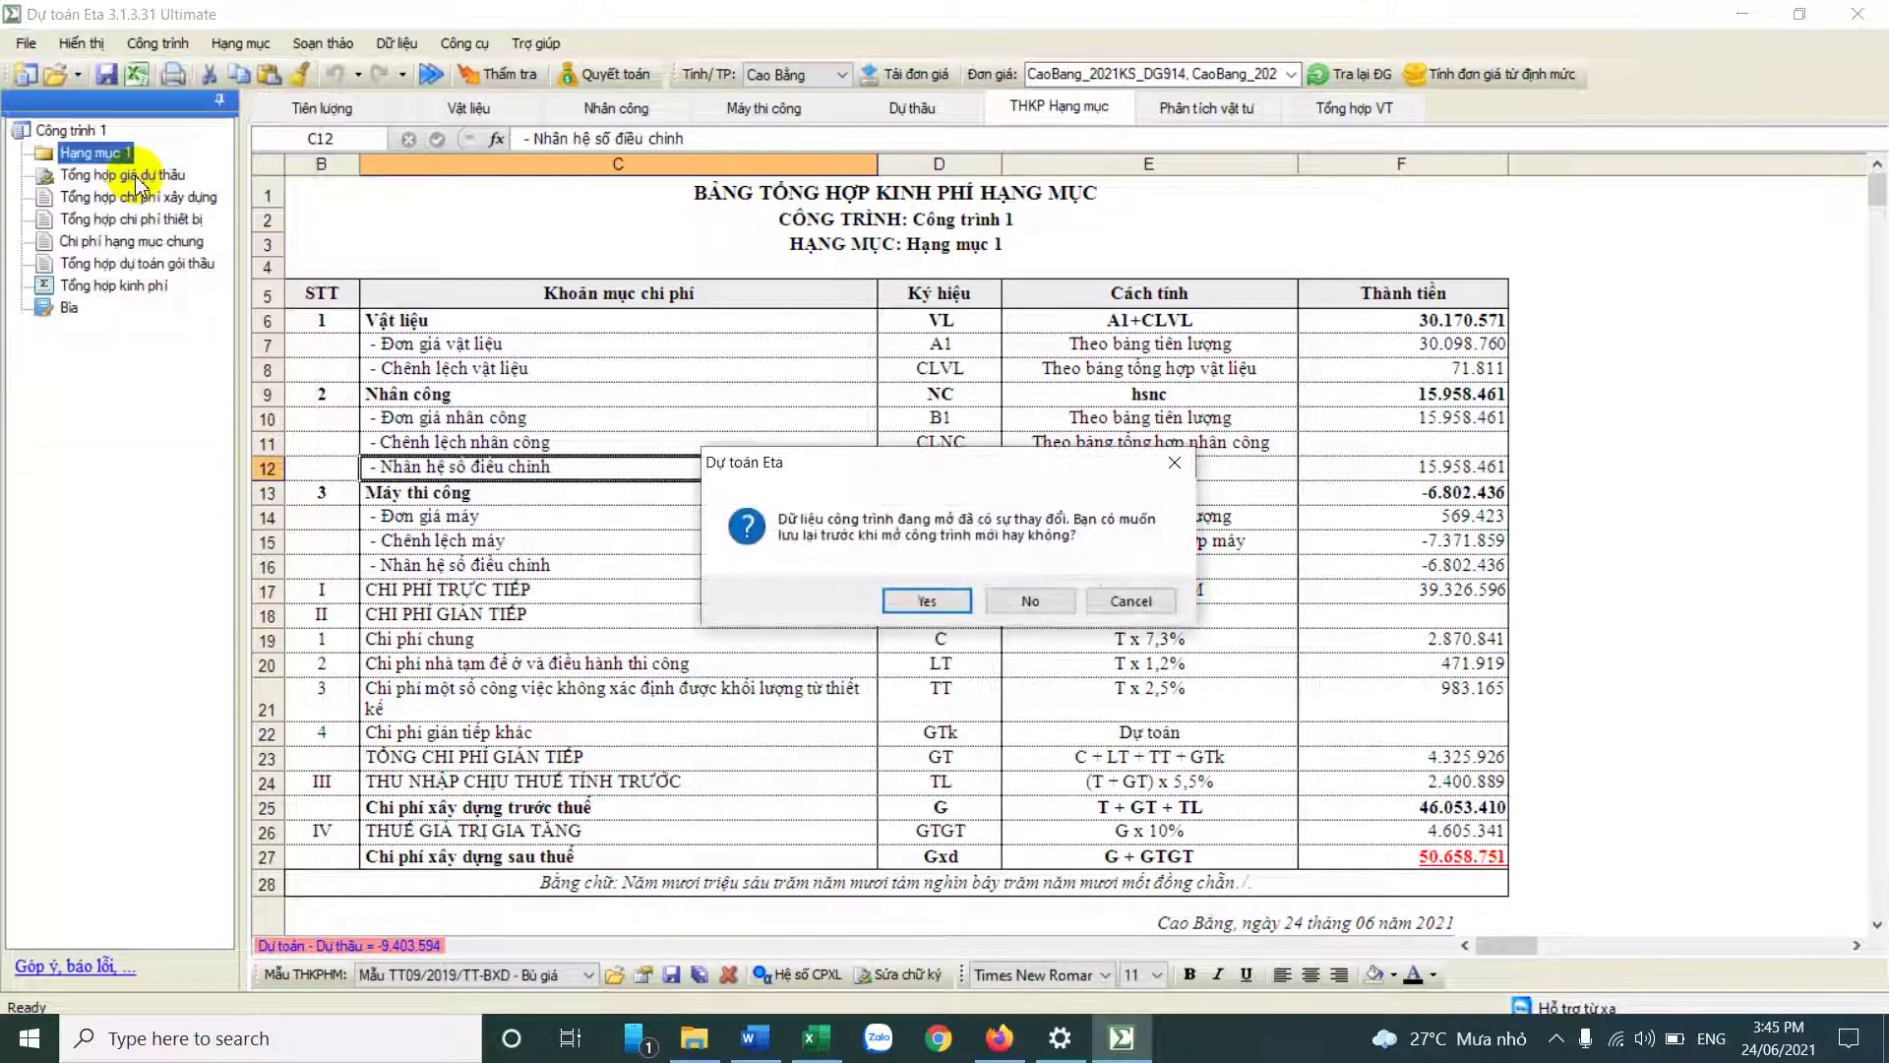
{"action": "left_click", "coordinate": [1034, 608]}
{"action": "double_click", "coordinate": [308, 208]}
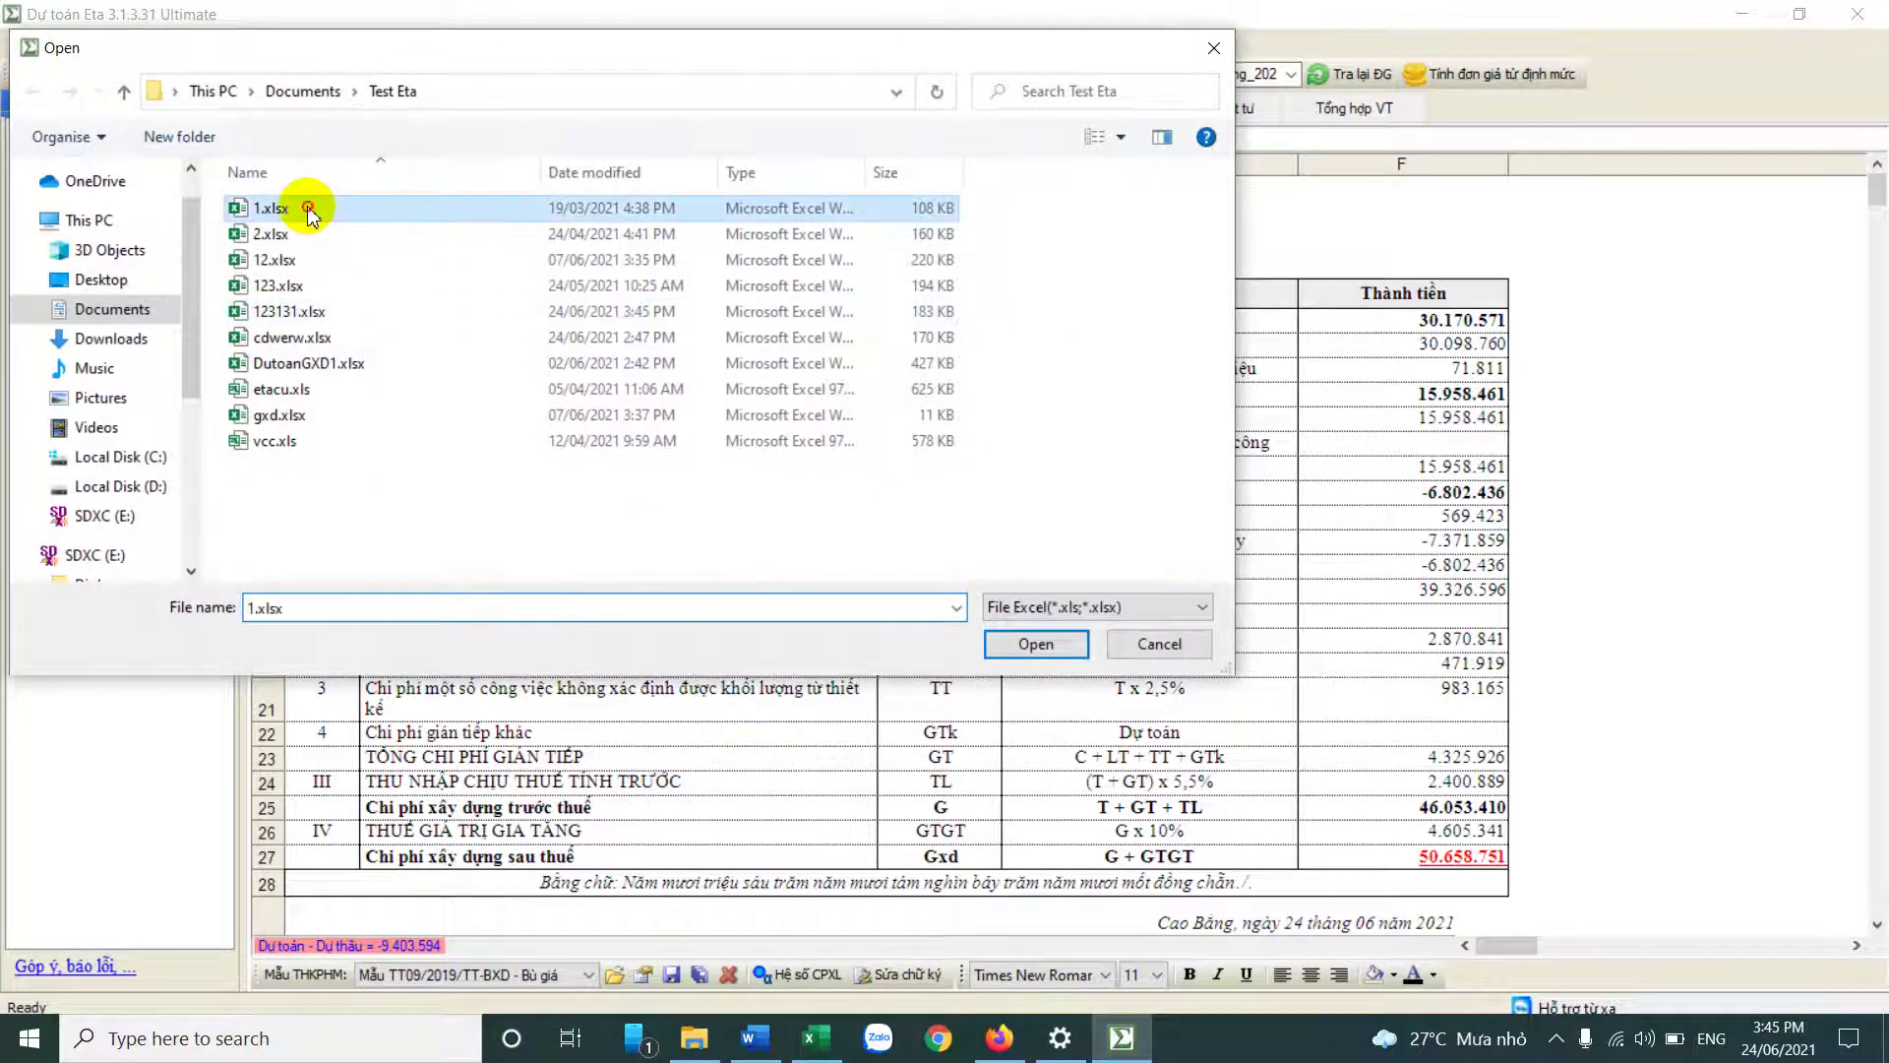
{"action": "left_click", "coordinate": [1011, 606]}
Step: Open a project from the Excel file 12.xlsx without saving the current one and recalculate all quantity explanations
{"action": "left_click", "coordinate": [26, 43]}
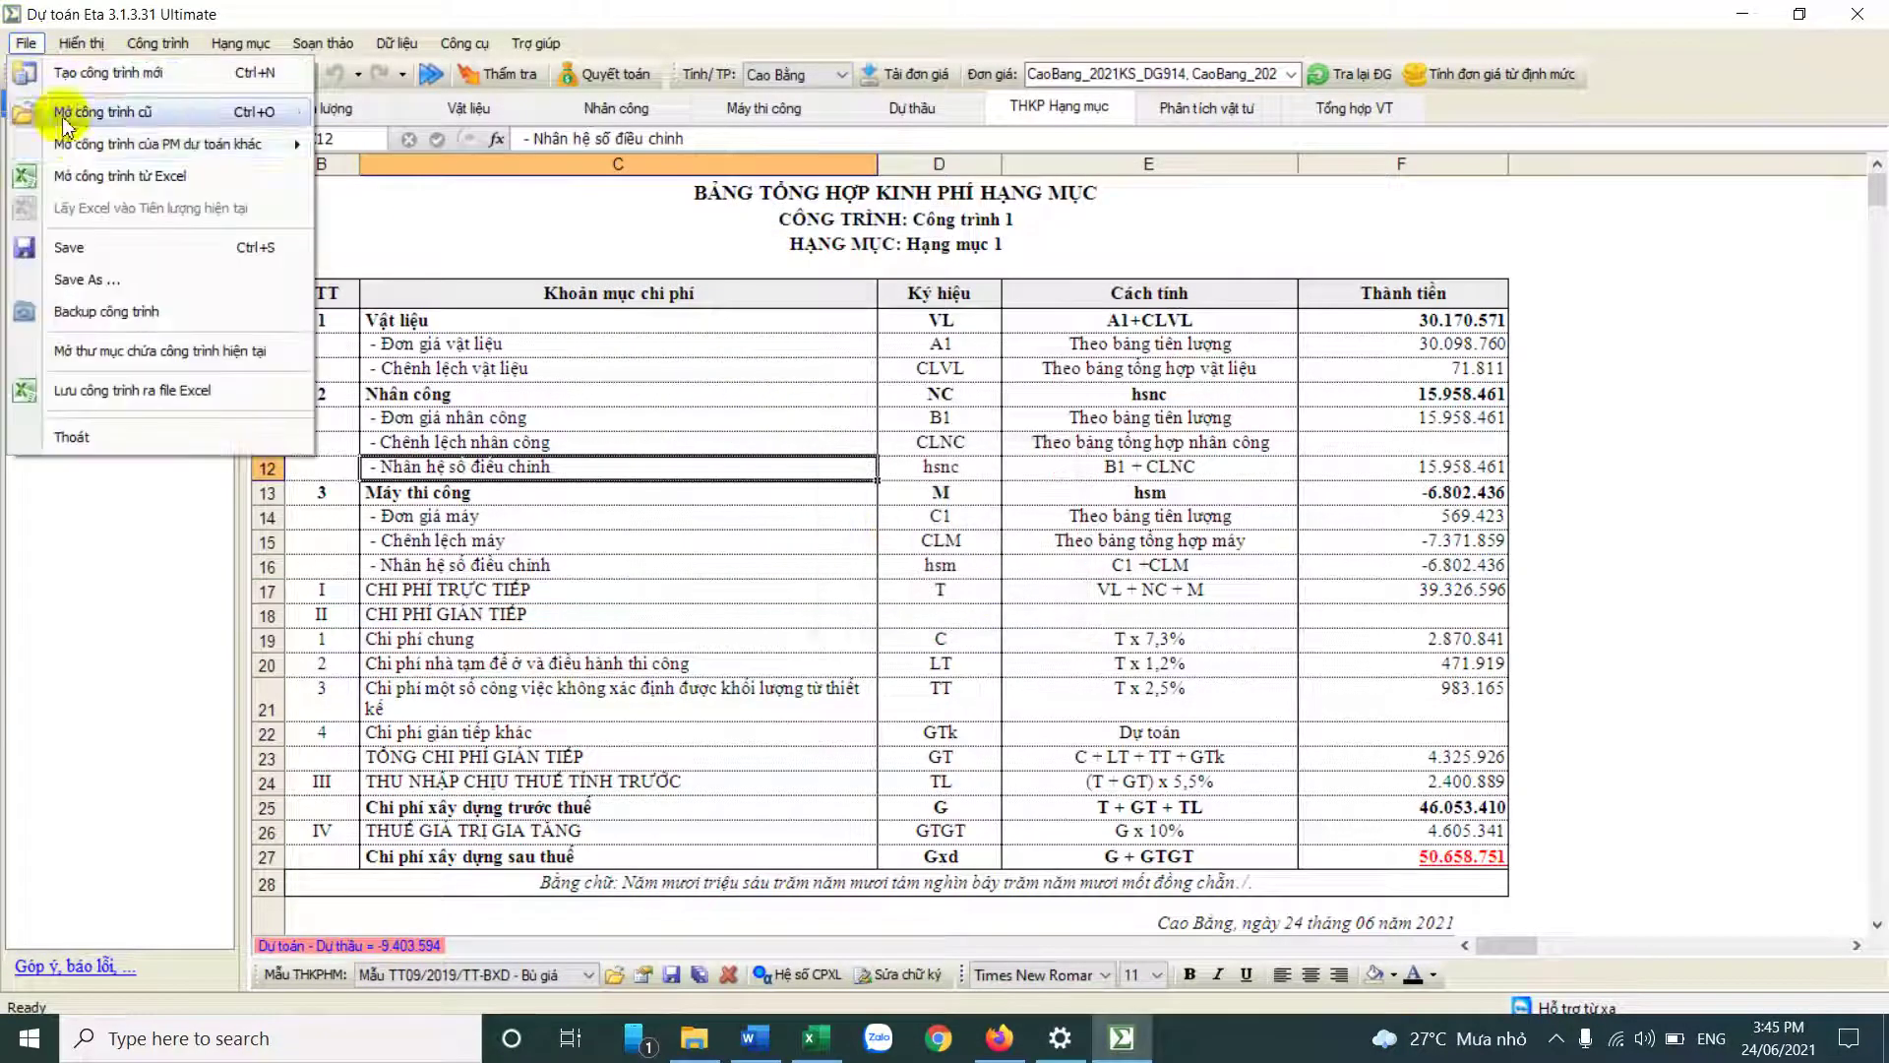
{"action": "left_click", "coordinate": [138, 183]}
{"action": "left_click", "coordinate": [1030, 601]}
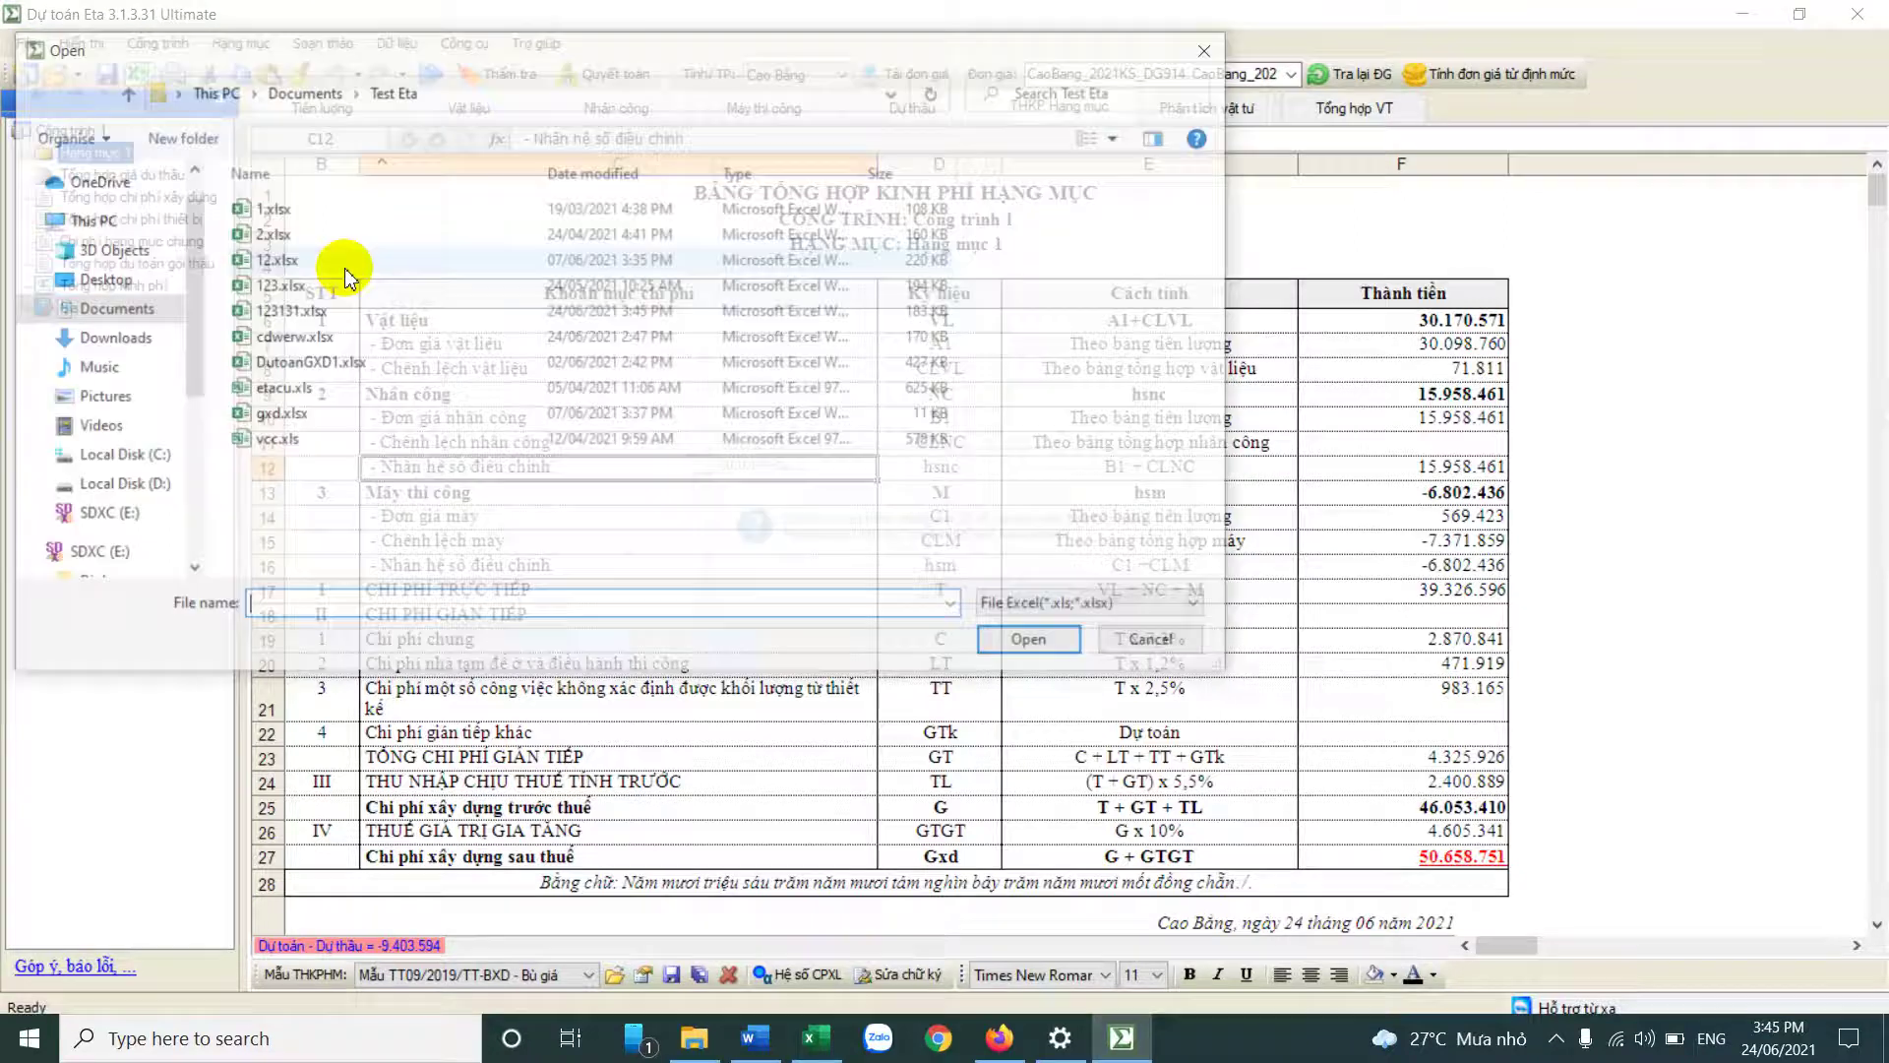
{"action": "left_click", "coordinate": [251, 260]}
{"action": "double_click", "coordinate": [251, 260]}
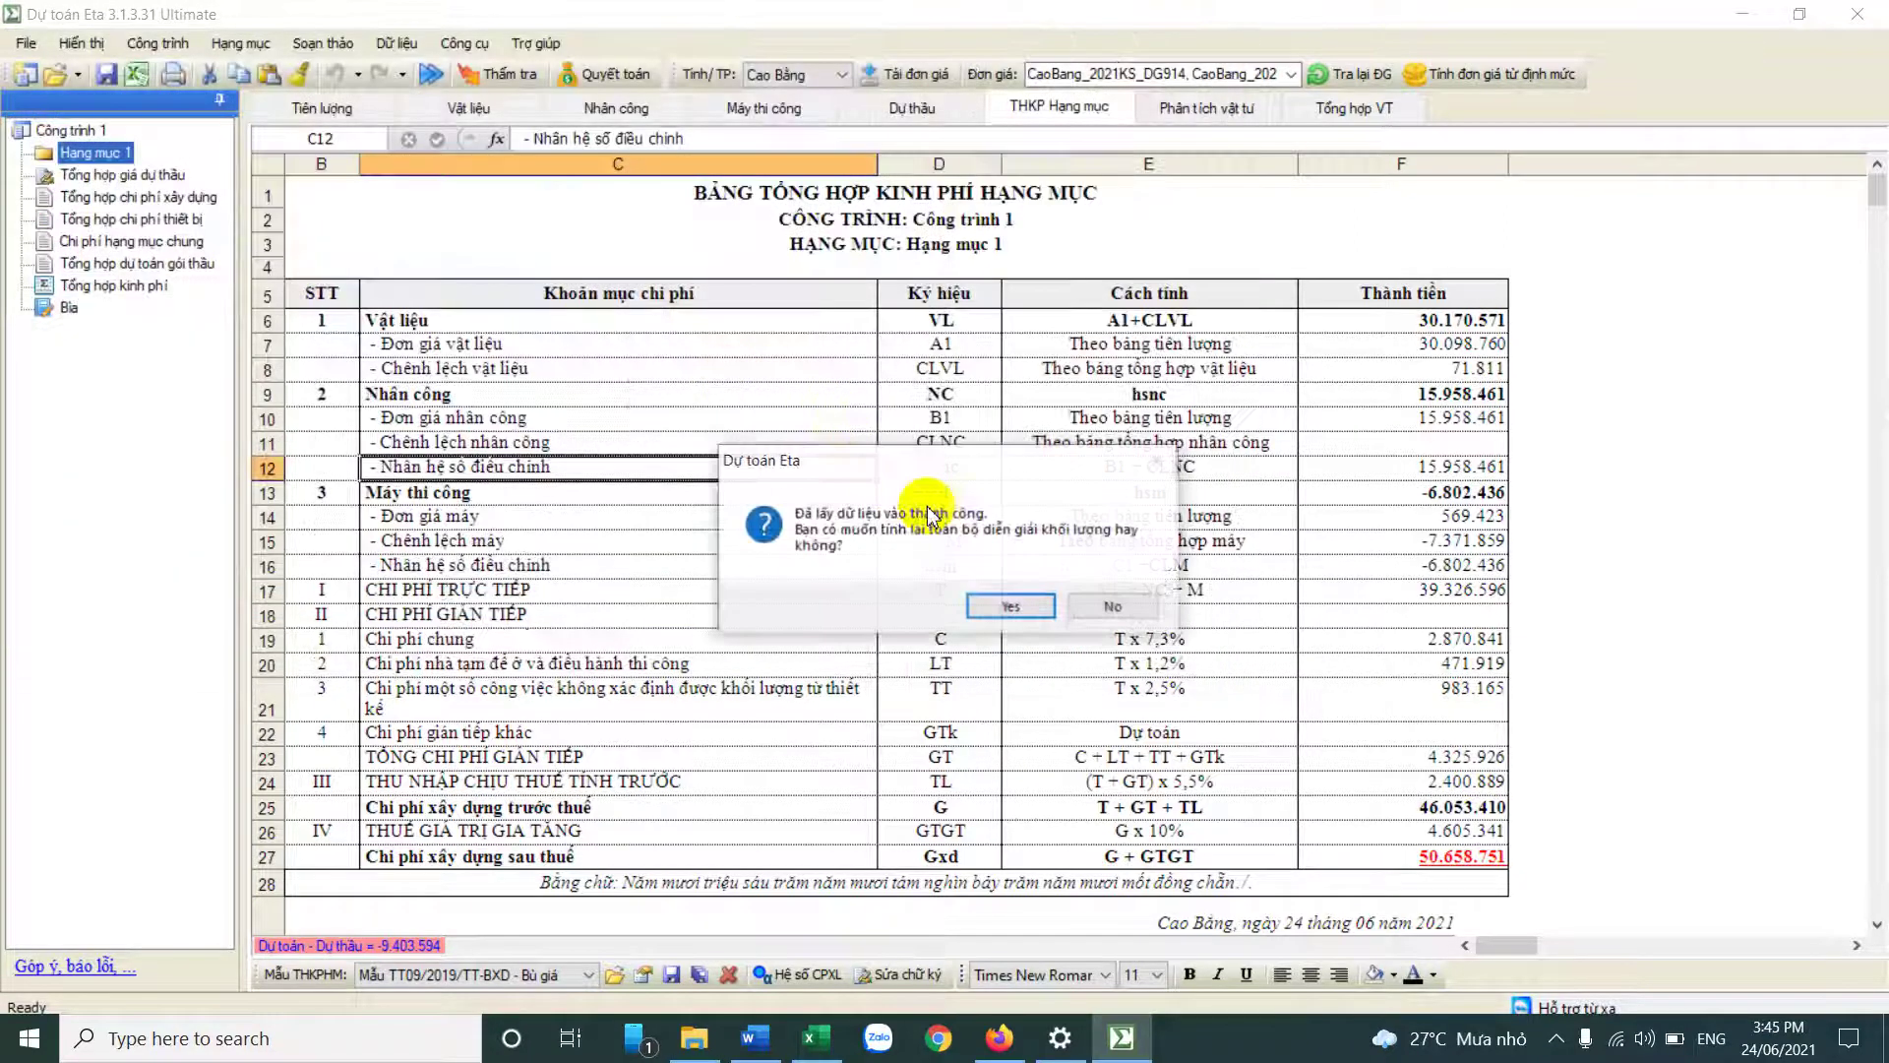
{"action": "left_click", "coordinate": [1014, 603]}
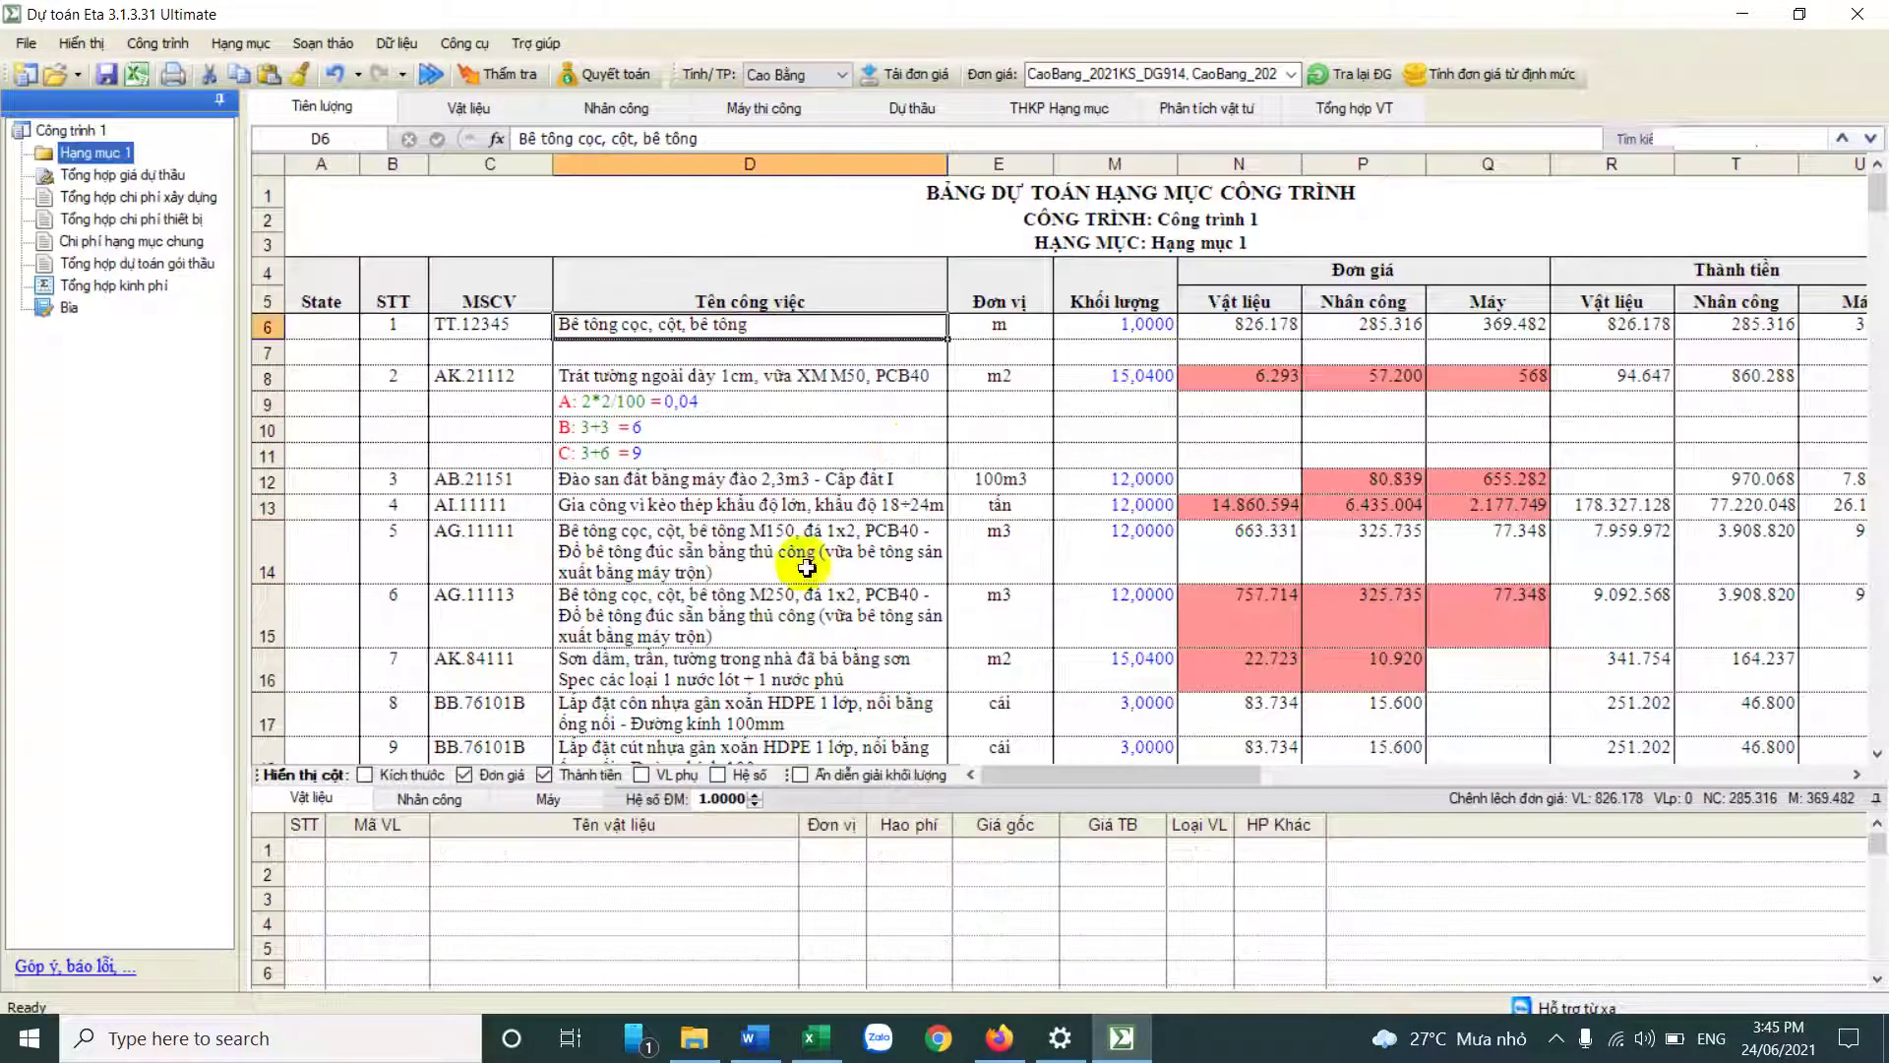
{"action": "scroll", "coordinate": [770, 566], "scroll_direction": "down", "scroll_amount": 4}
{"action": "scroll", "coordinate": [764, 552], "scroll_direction": "up", "scroll_amount": 4}
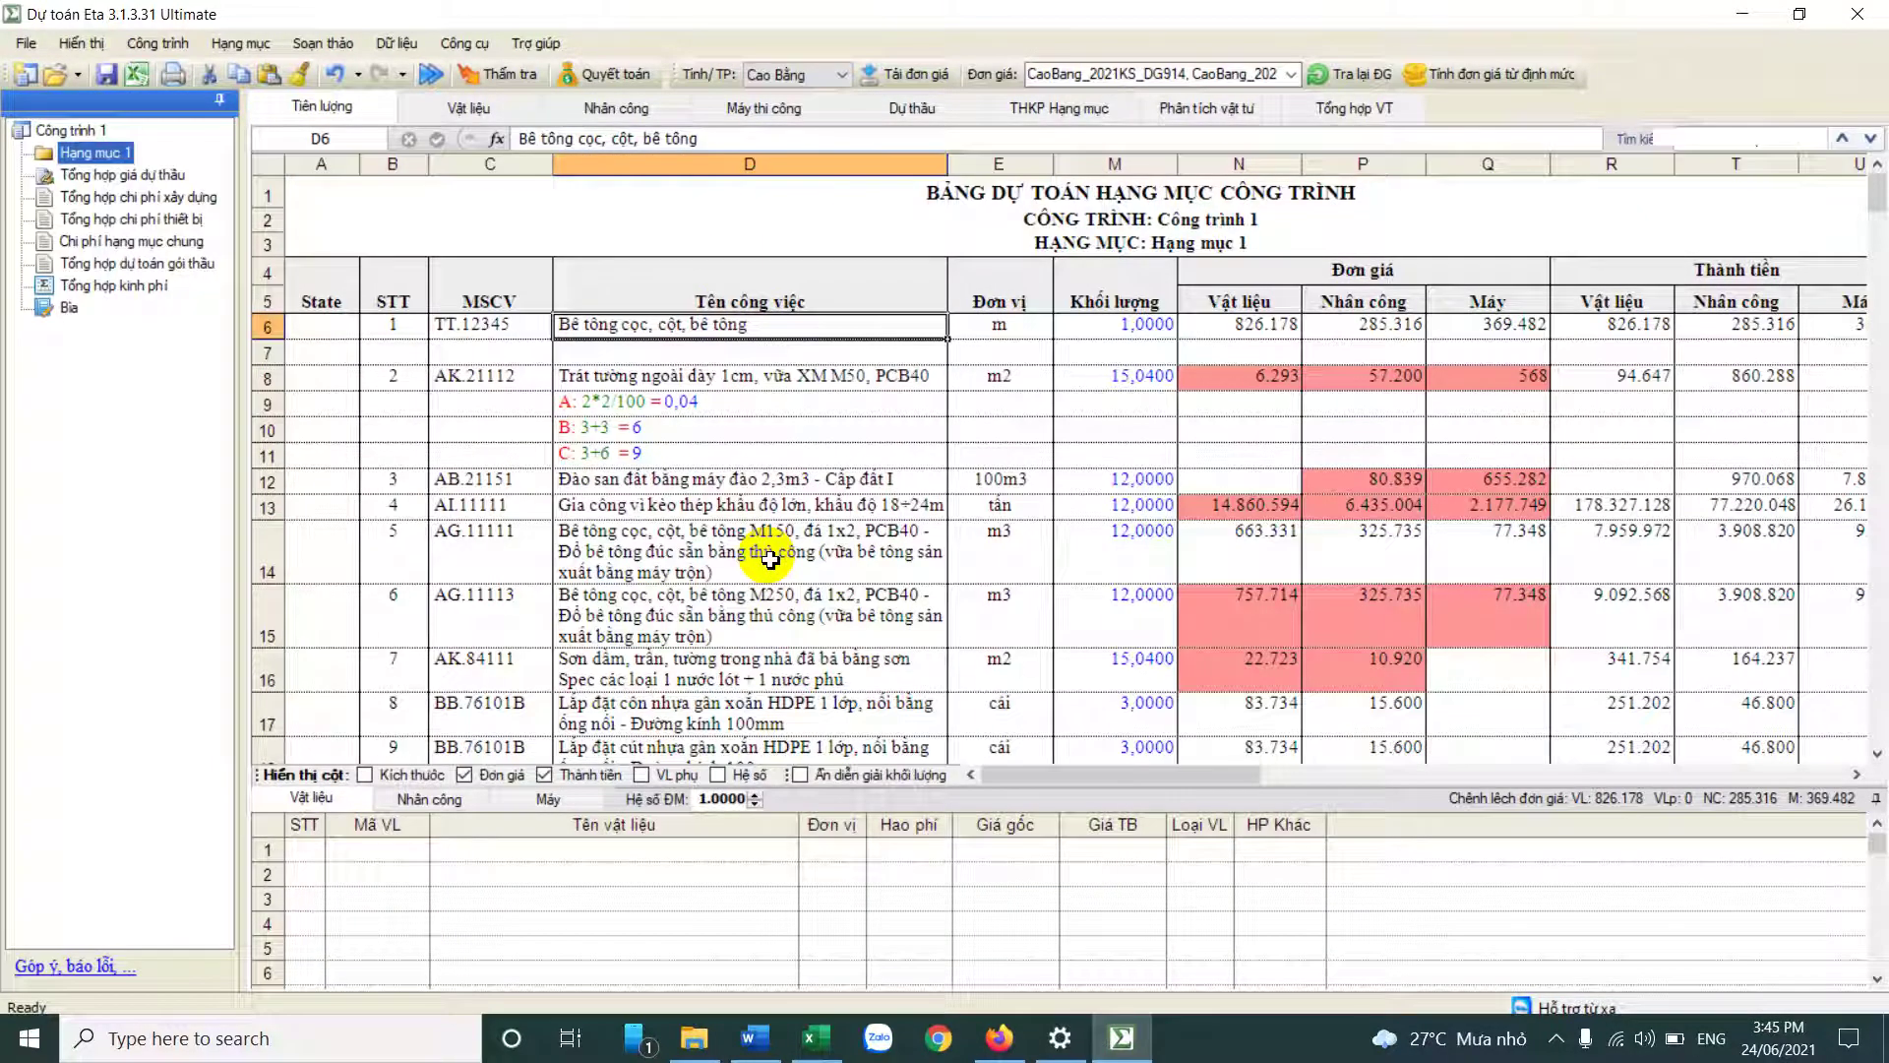
Step: Close the exported Excel workbook and highlight the effective-date sentence in the 2021 telecom norms guide in Firefox
{"action": "left_click", "coordinate": [1742, 14]}
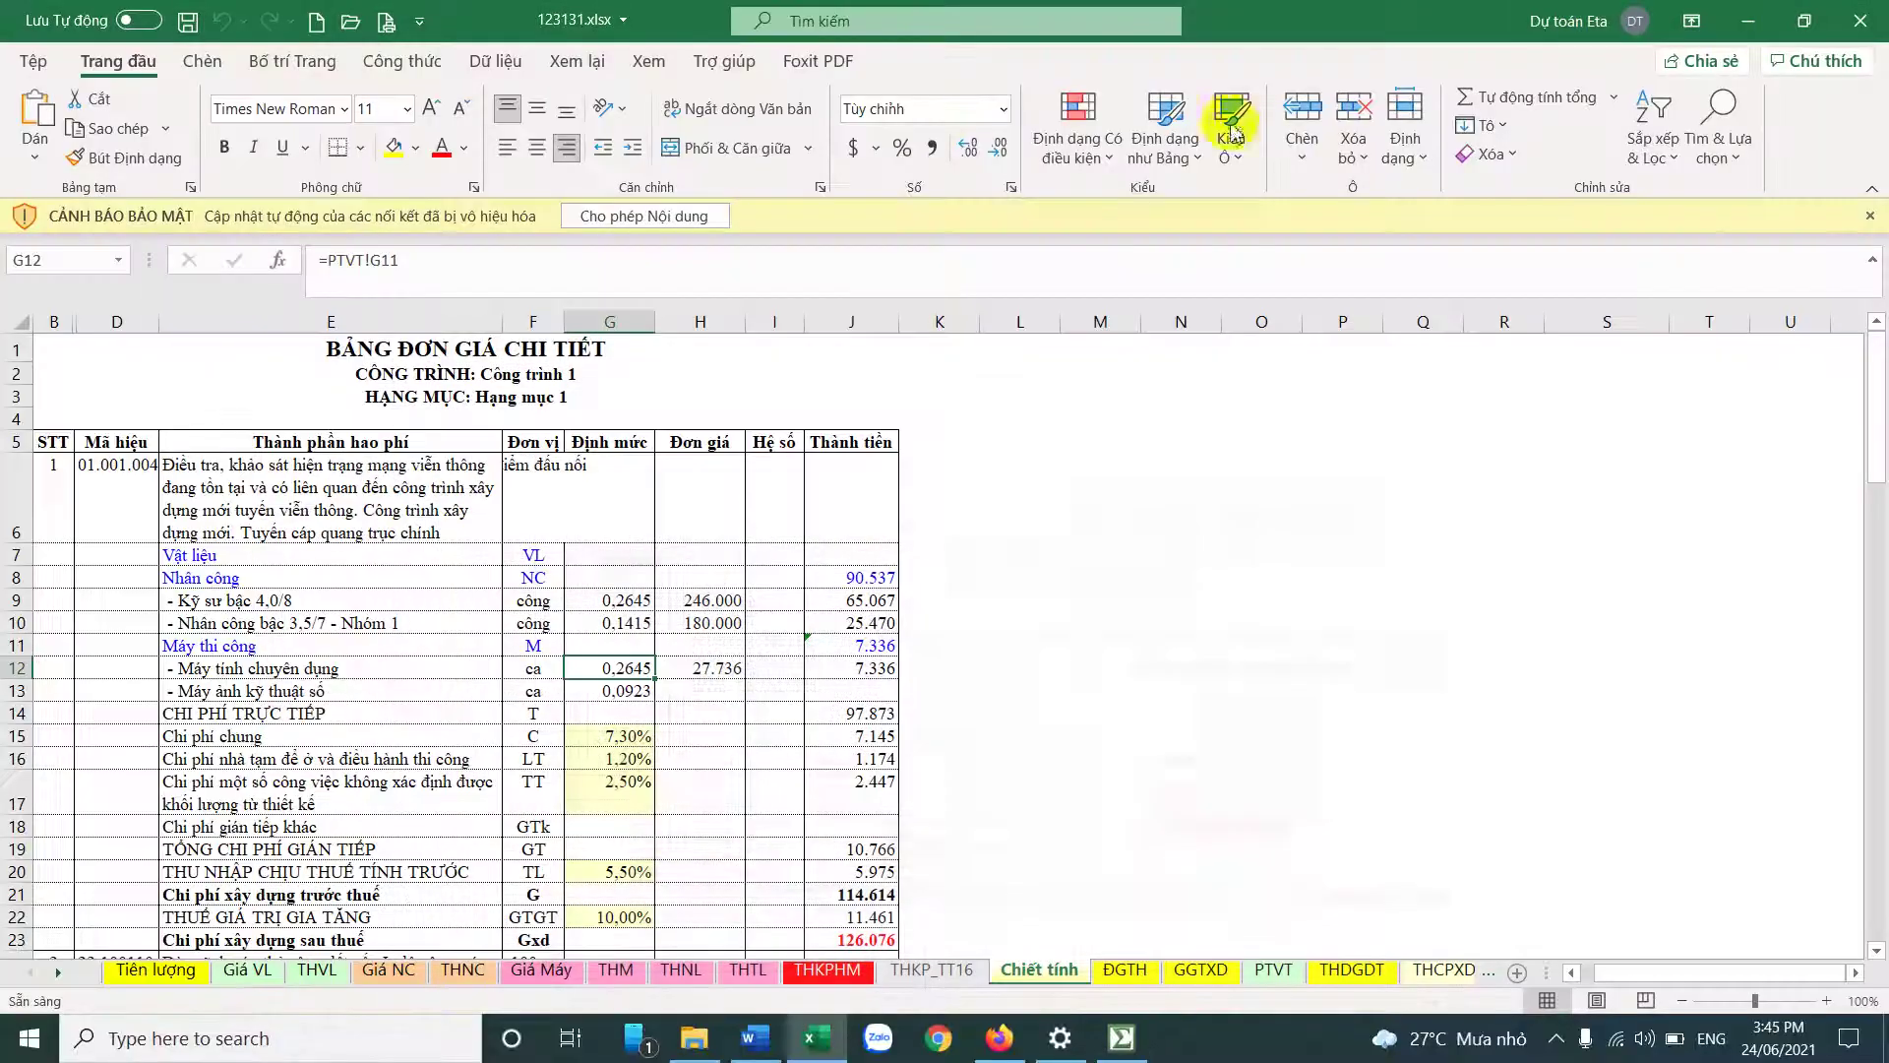
{"action": "left_click", "coordinate": [1867, 12]}
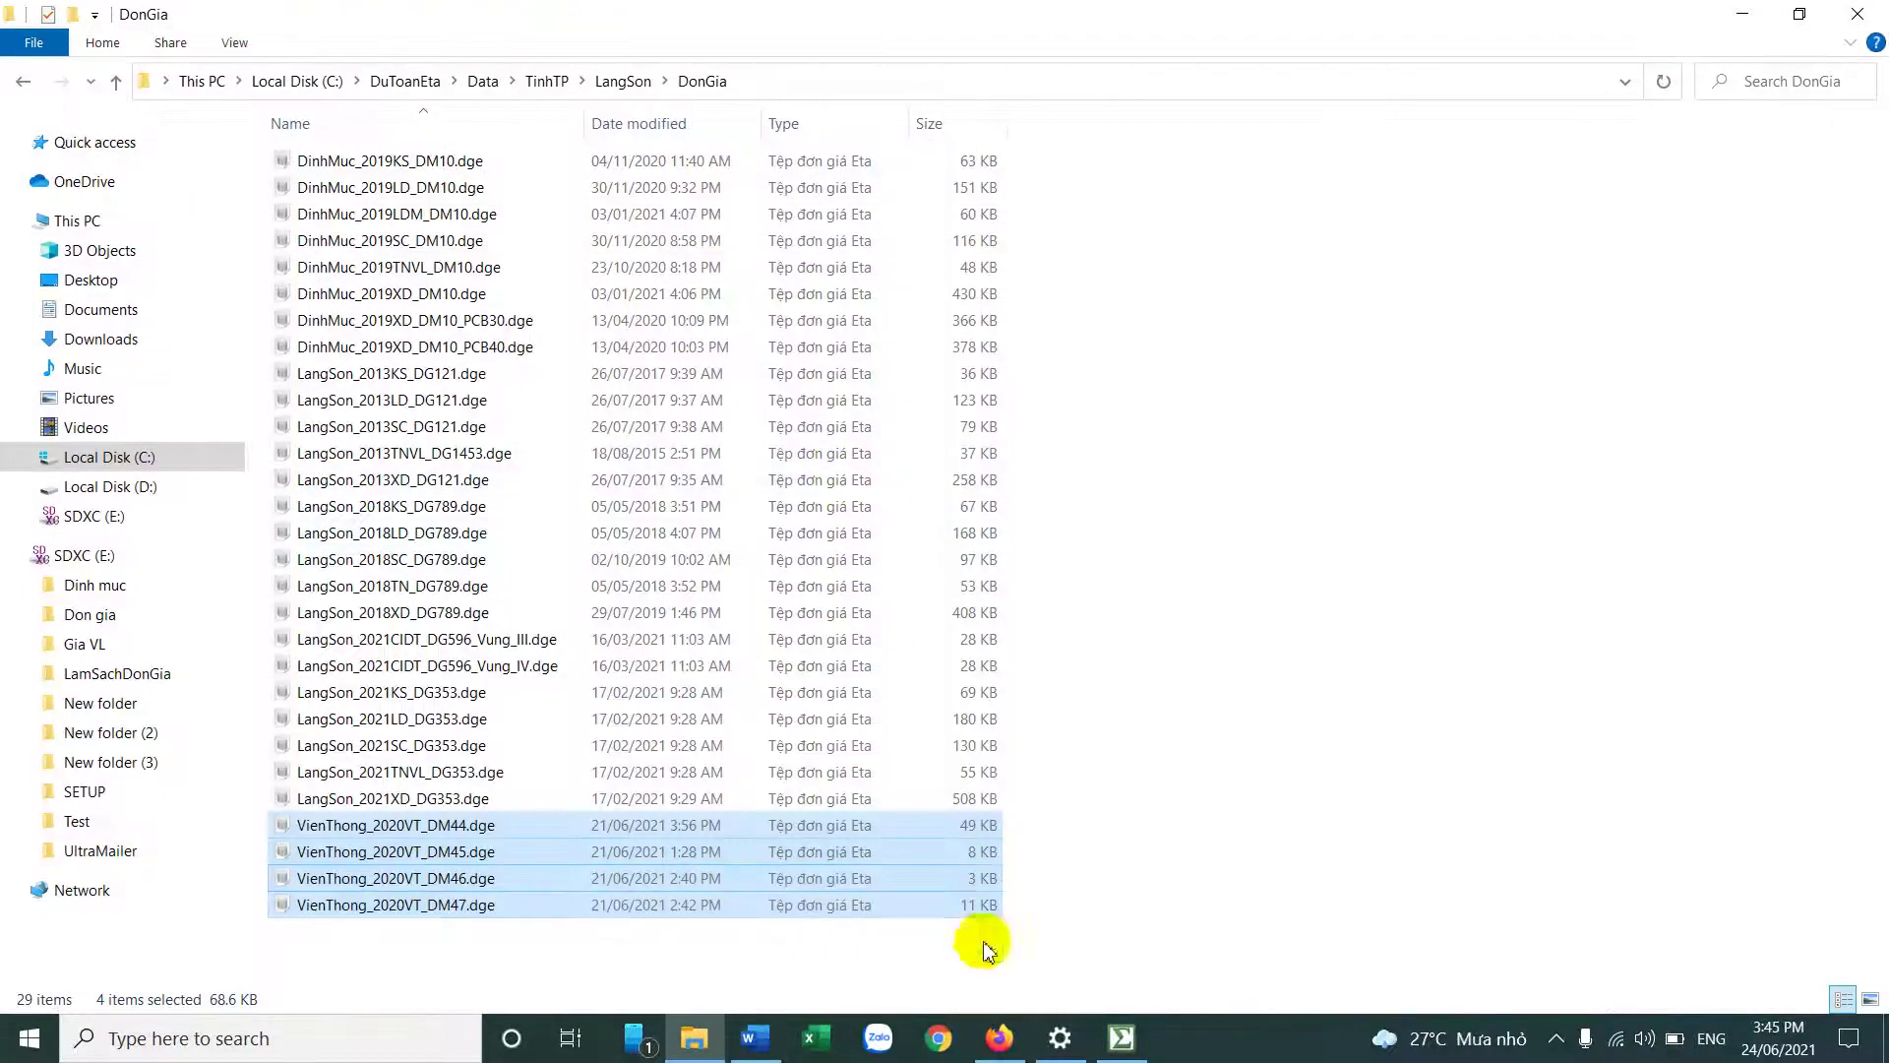
{"action": "left_click", "coordinate": [758, 1041]}
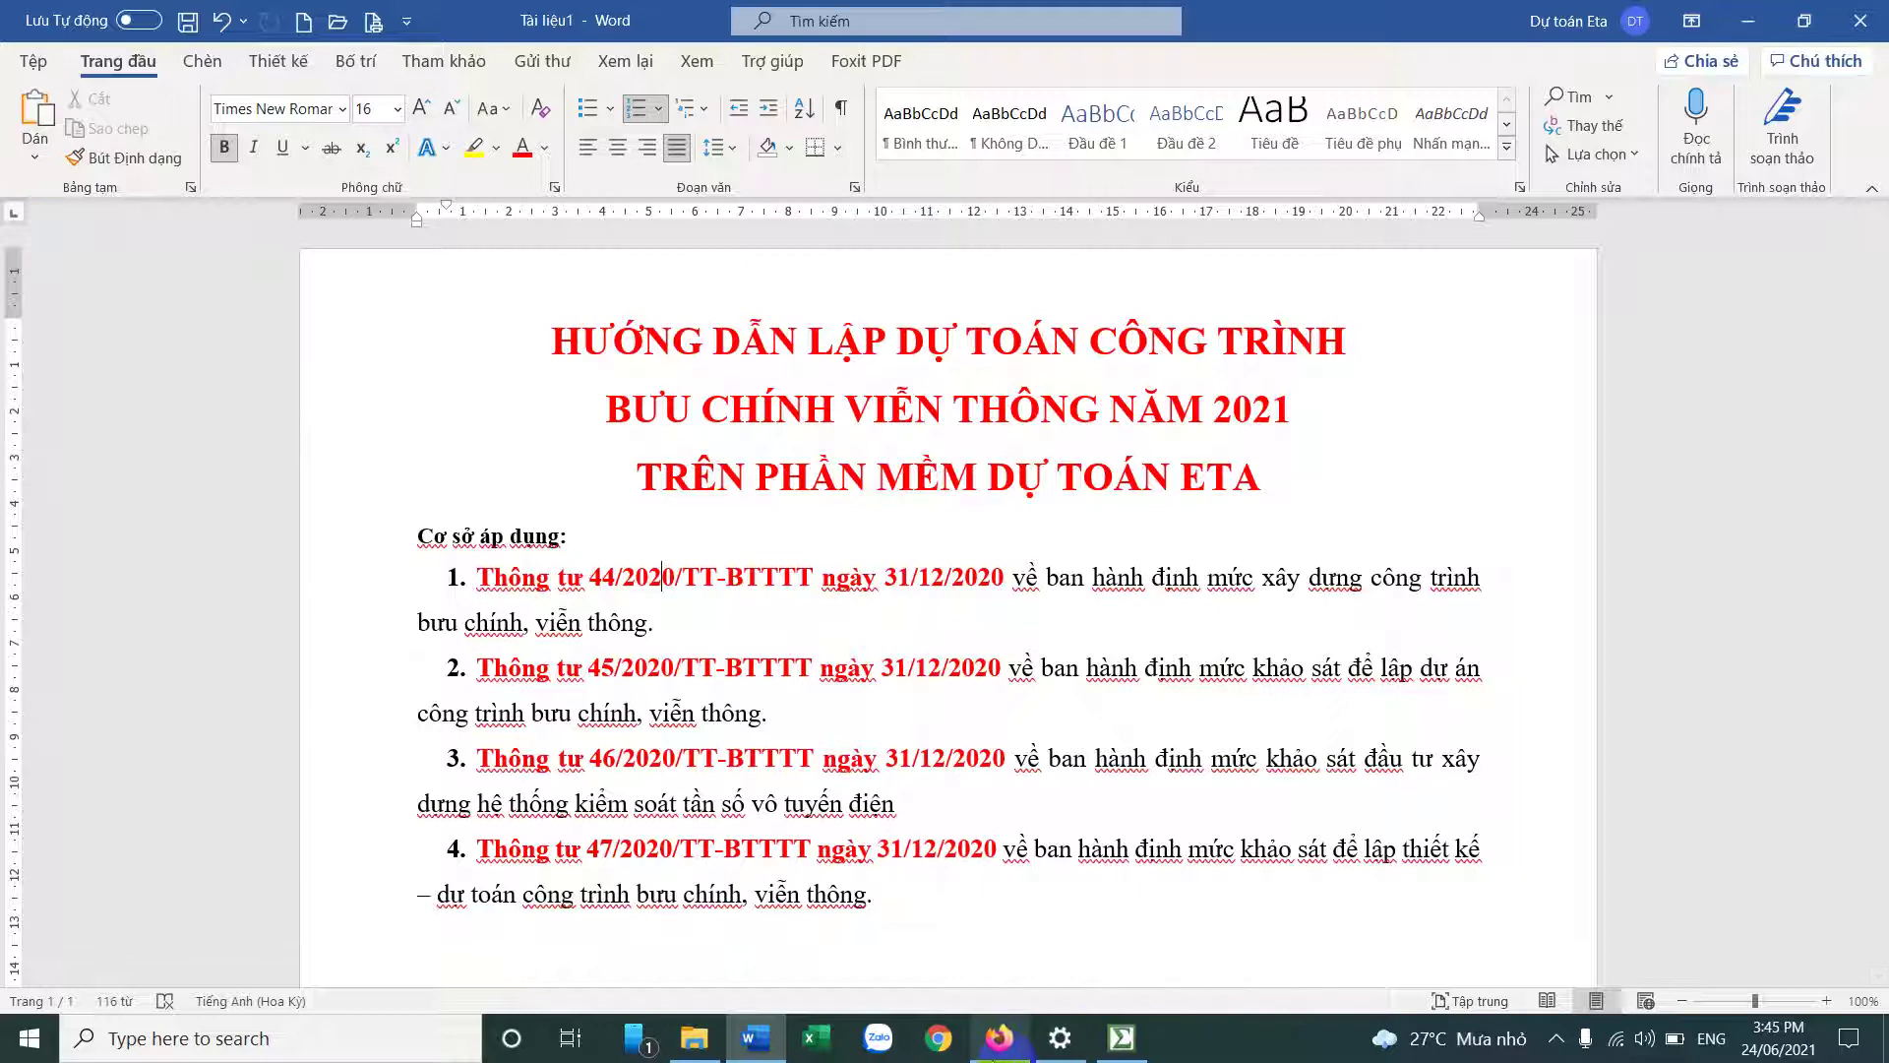
{"action": "left_click", "coordinate": [999, 1039]}
{"action": "scroll", "coordinate": [748, 438], "scroll_direction": "up", "scroll_amount": 20}
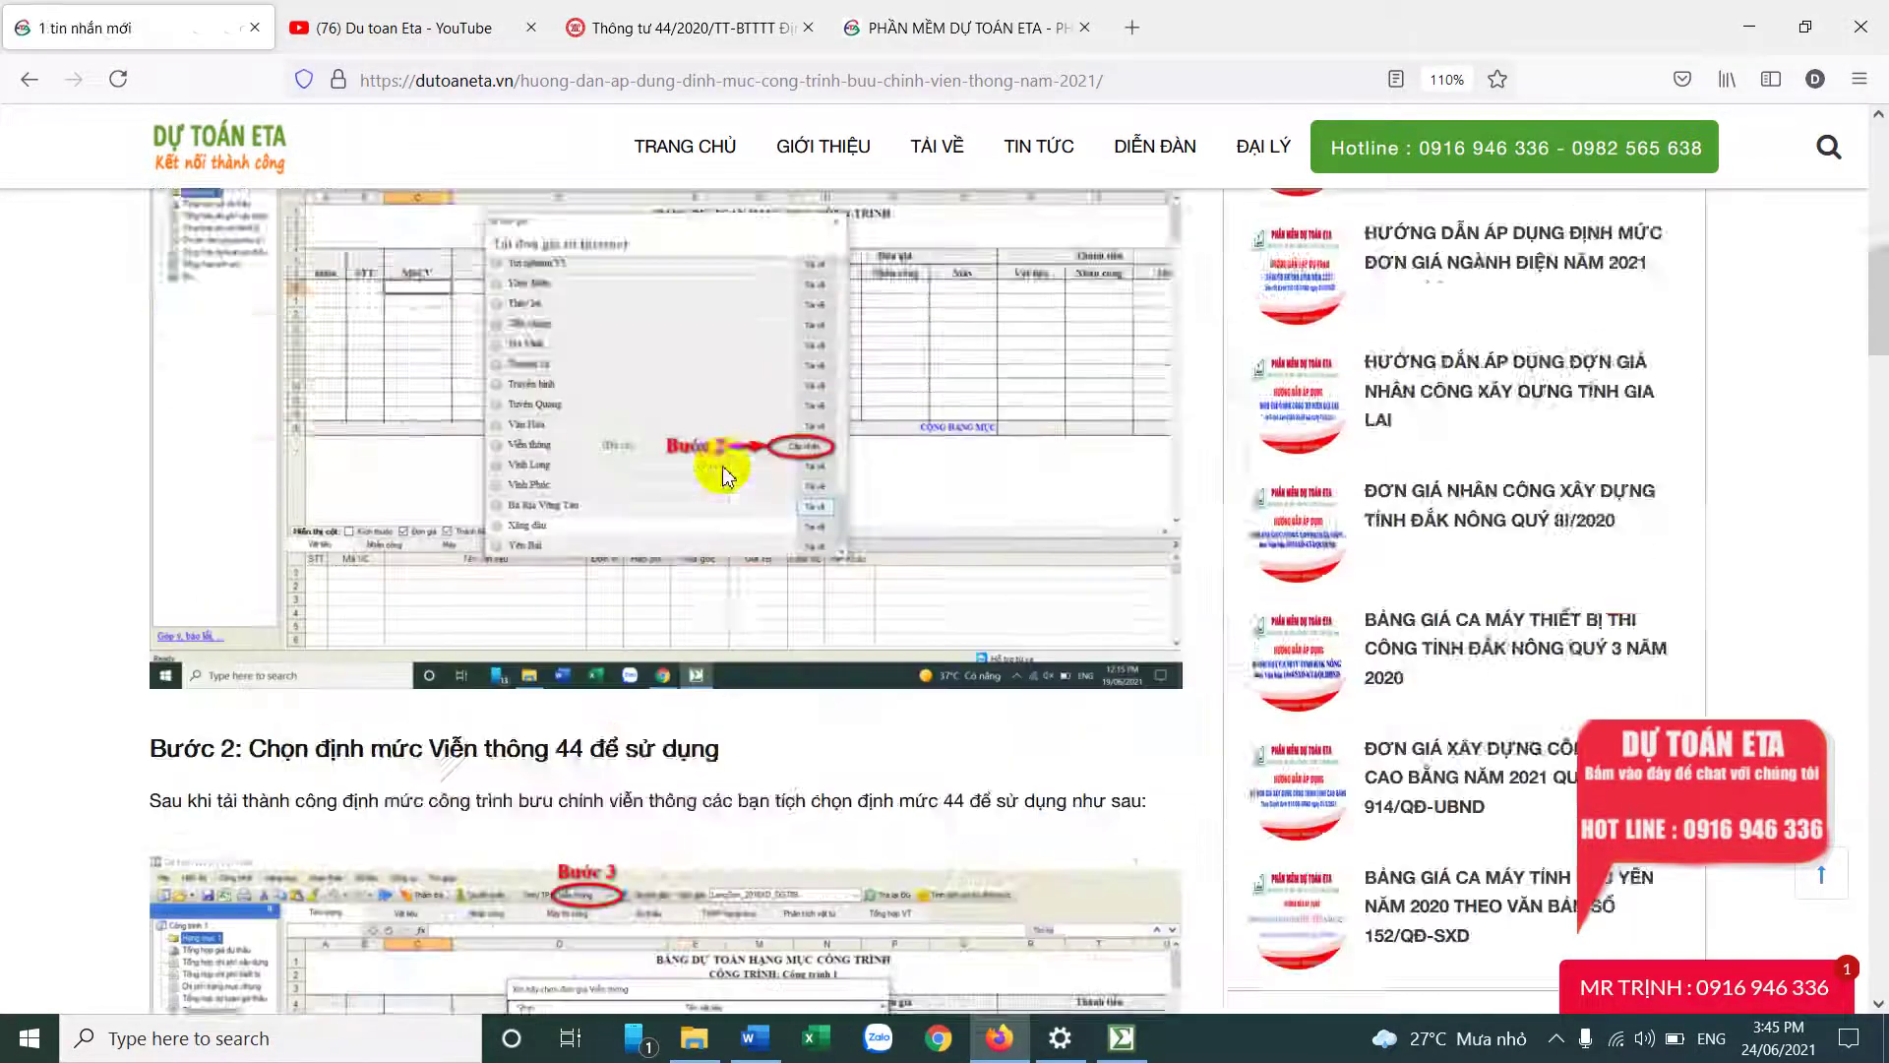
{"action": "left_click_drag", "start_coordinate": [356, 382], "coordinate": [740, 386]}
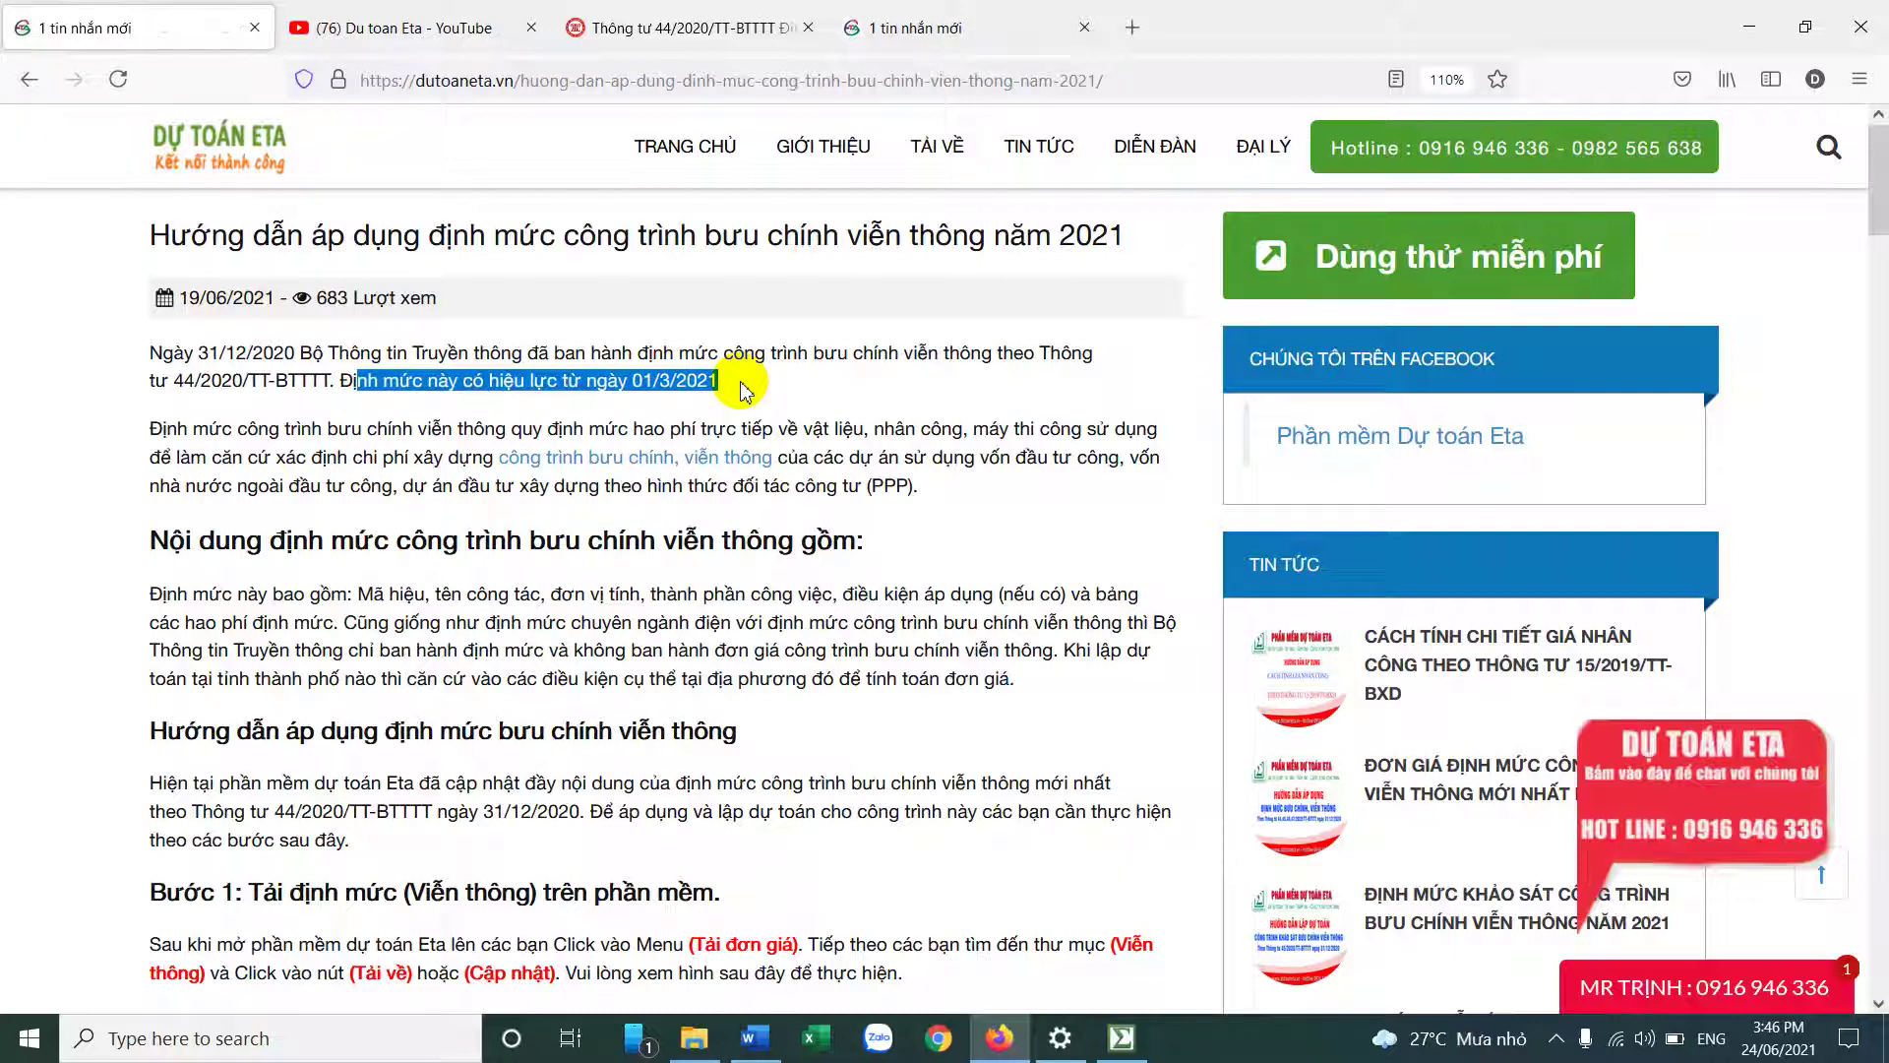
Step: Back in Dự toán Eta, insert three rows above the first work item and add work item 01.001.003 in the top one
{"action": "key", "text": "alt+Tab"}
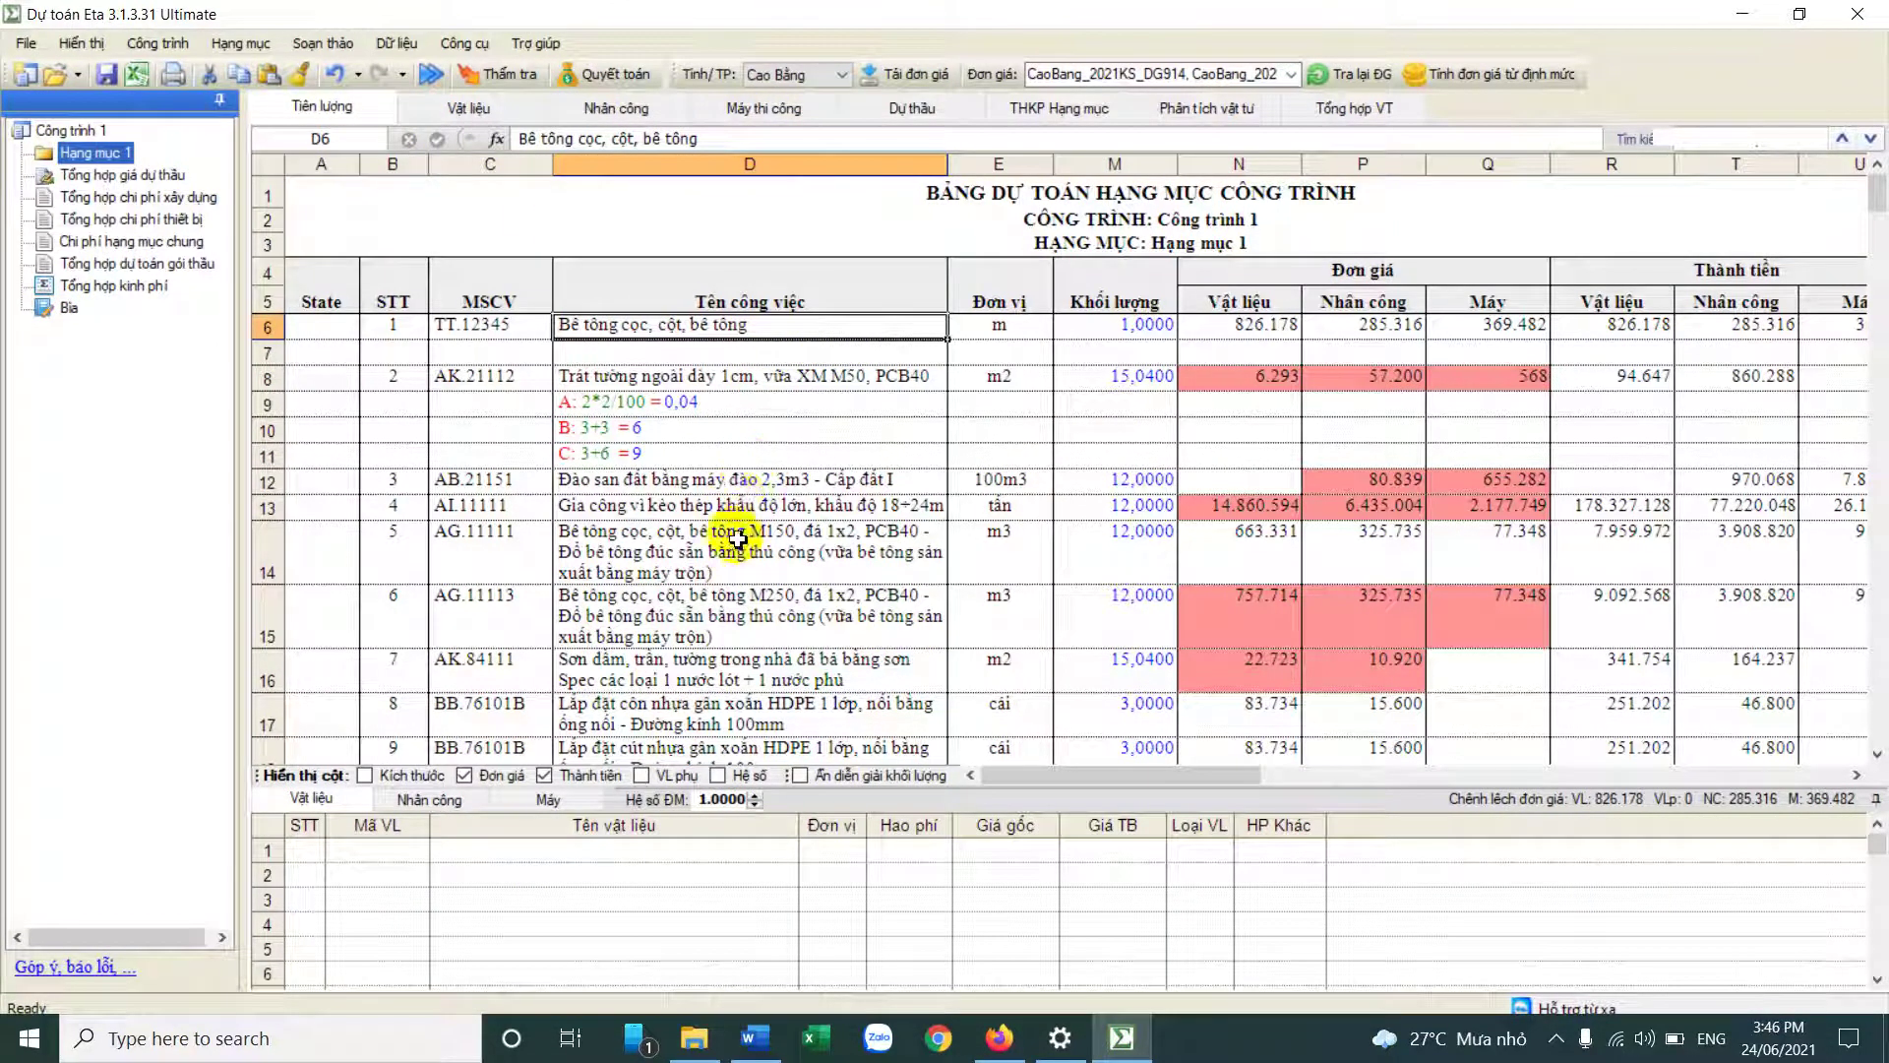
{"action": "left_click", "coordinate": [489, 338]}
{"action": "key", "text": "Insert"}
{"action": "key", "text": "Insert"}
{"action": "key", "text": "Insert"}
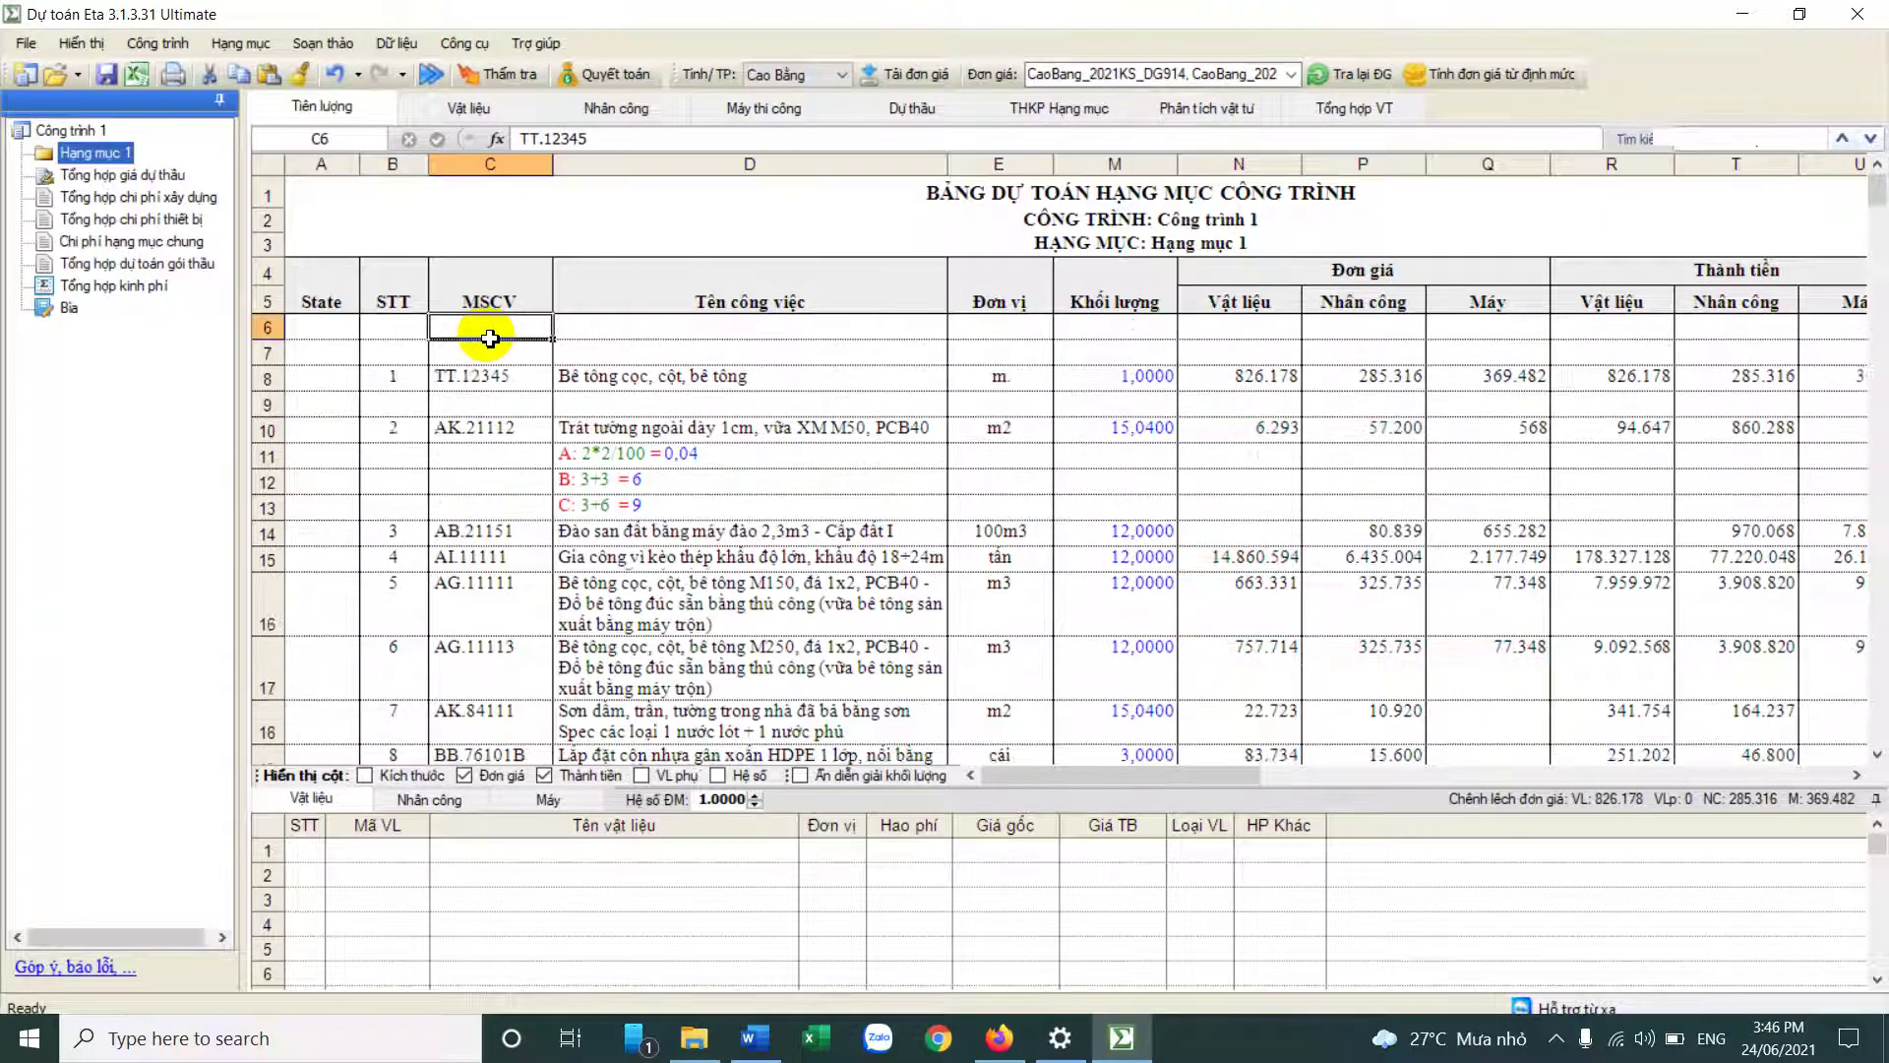
{"action": "type", "text": "01."}
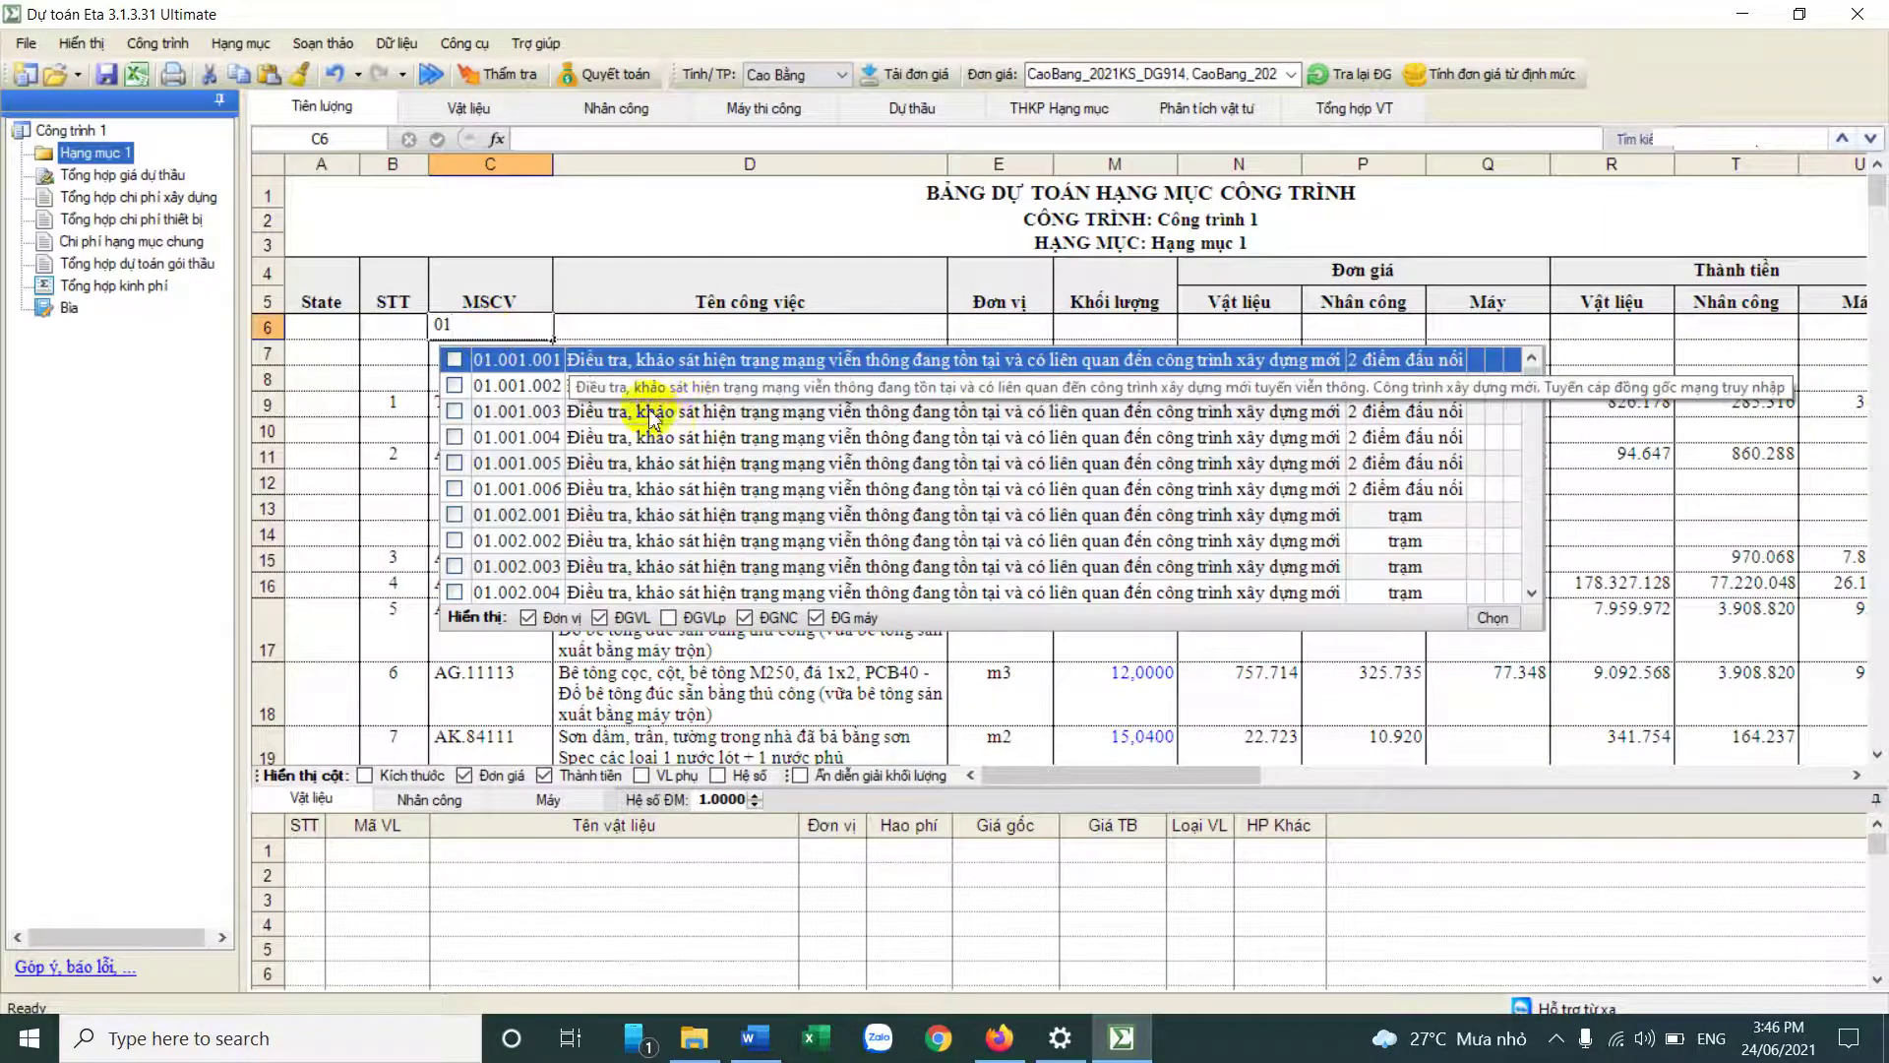
{"action": "left_click", "coordinate": [635, 404]}
Step: Examine the material, labour and machine unit price cells of item 01.001.003 and its labour components
{"action": "left_click_drag", "start_coordinate": [620, 381], "coordinate": [1488, 364]}
{"action": "left_click", "coordinate": [1298, 370]}
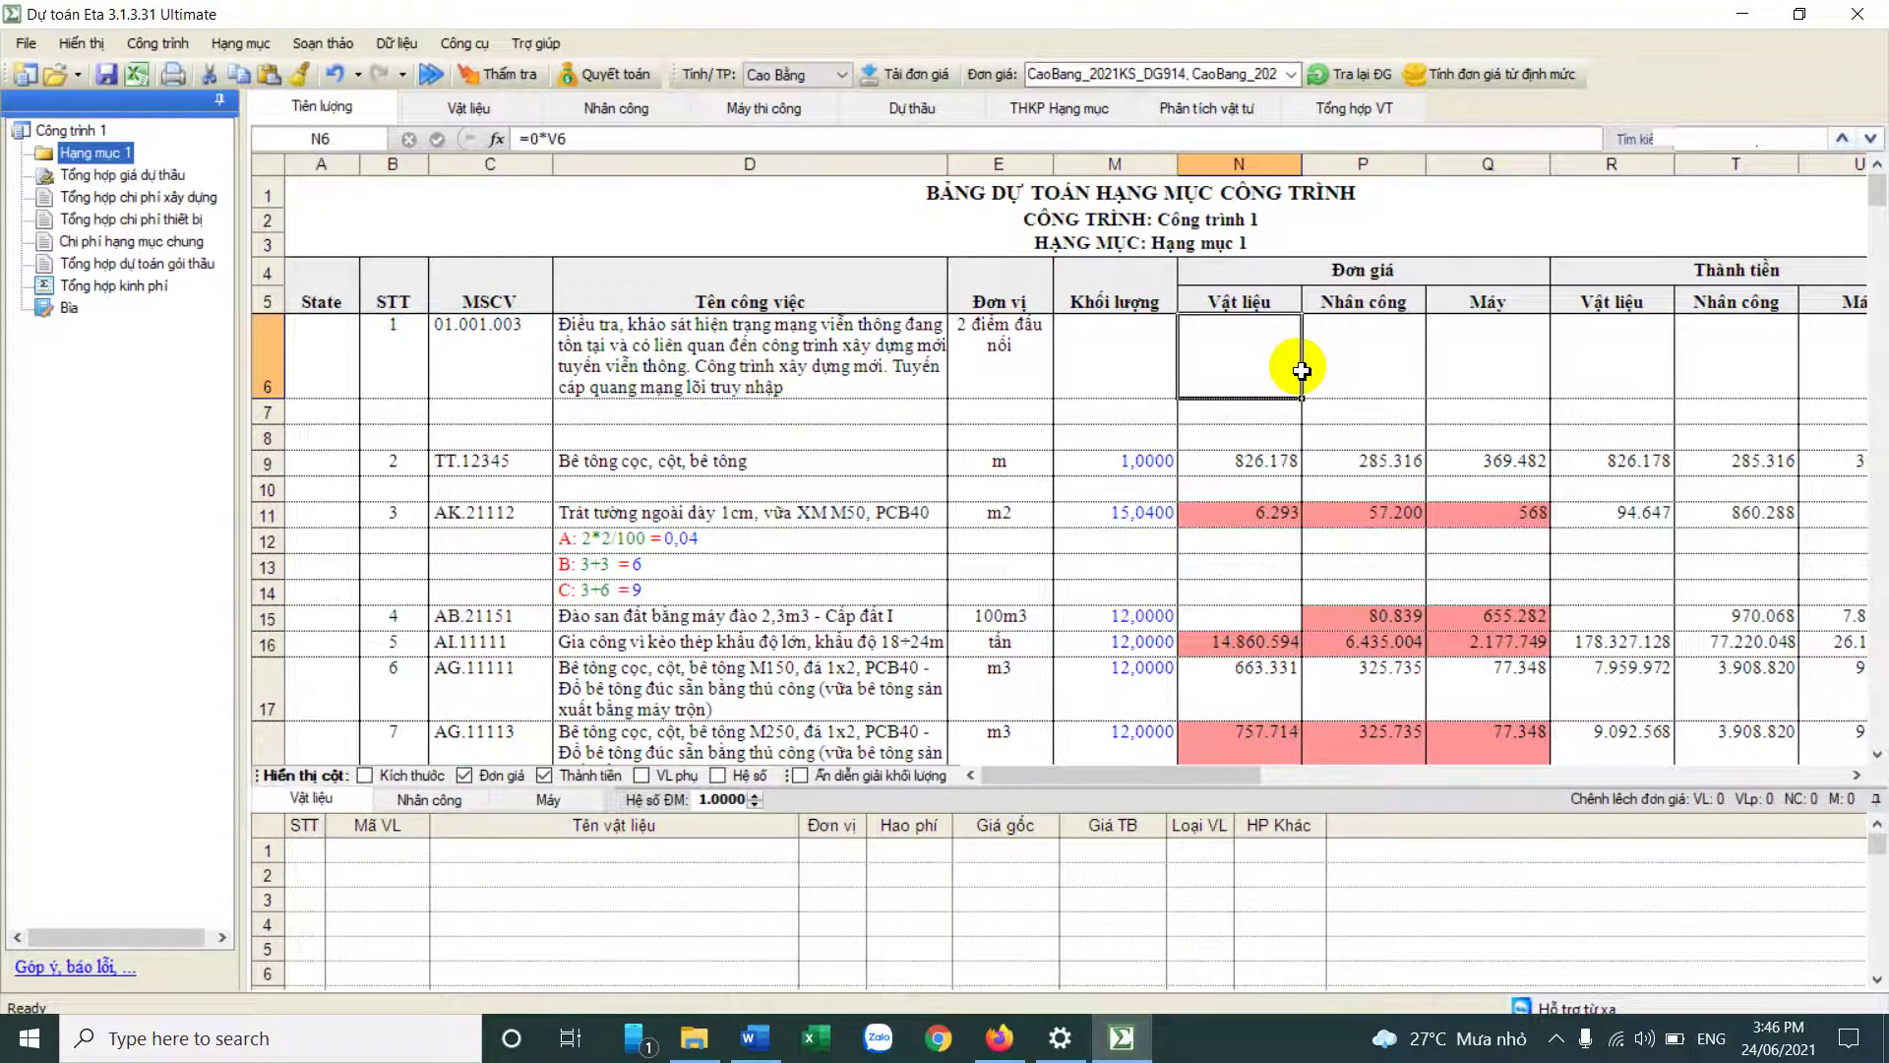
{"action": "left_click", "coordinate": [566, 374]}
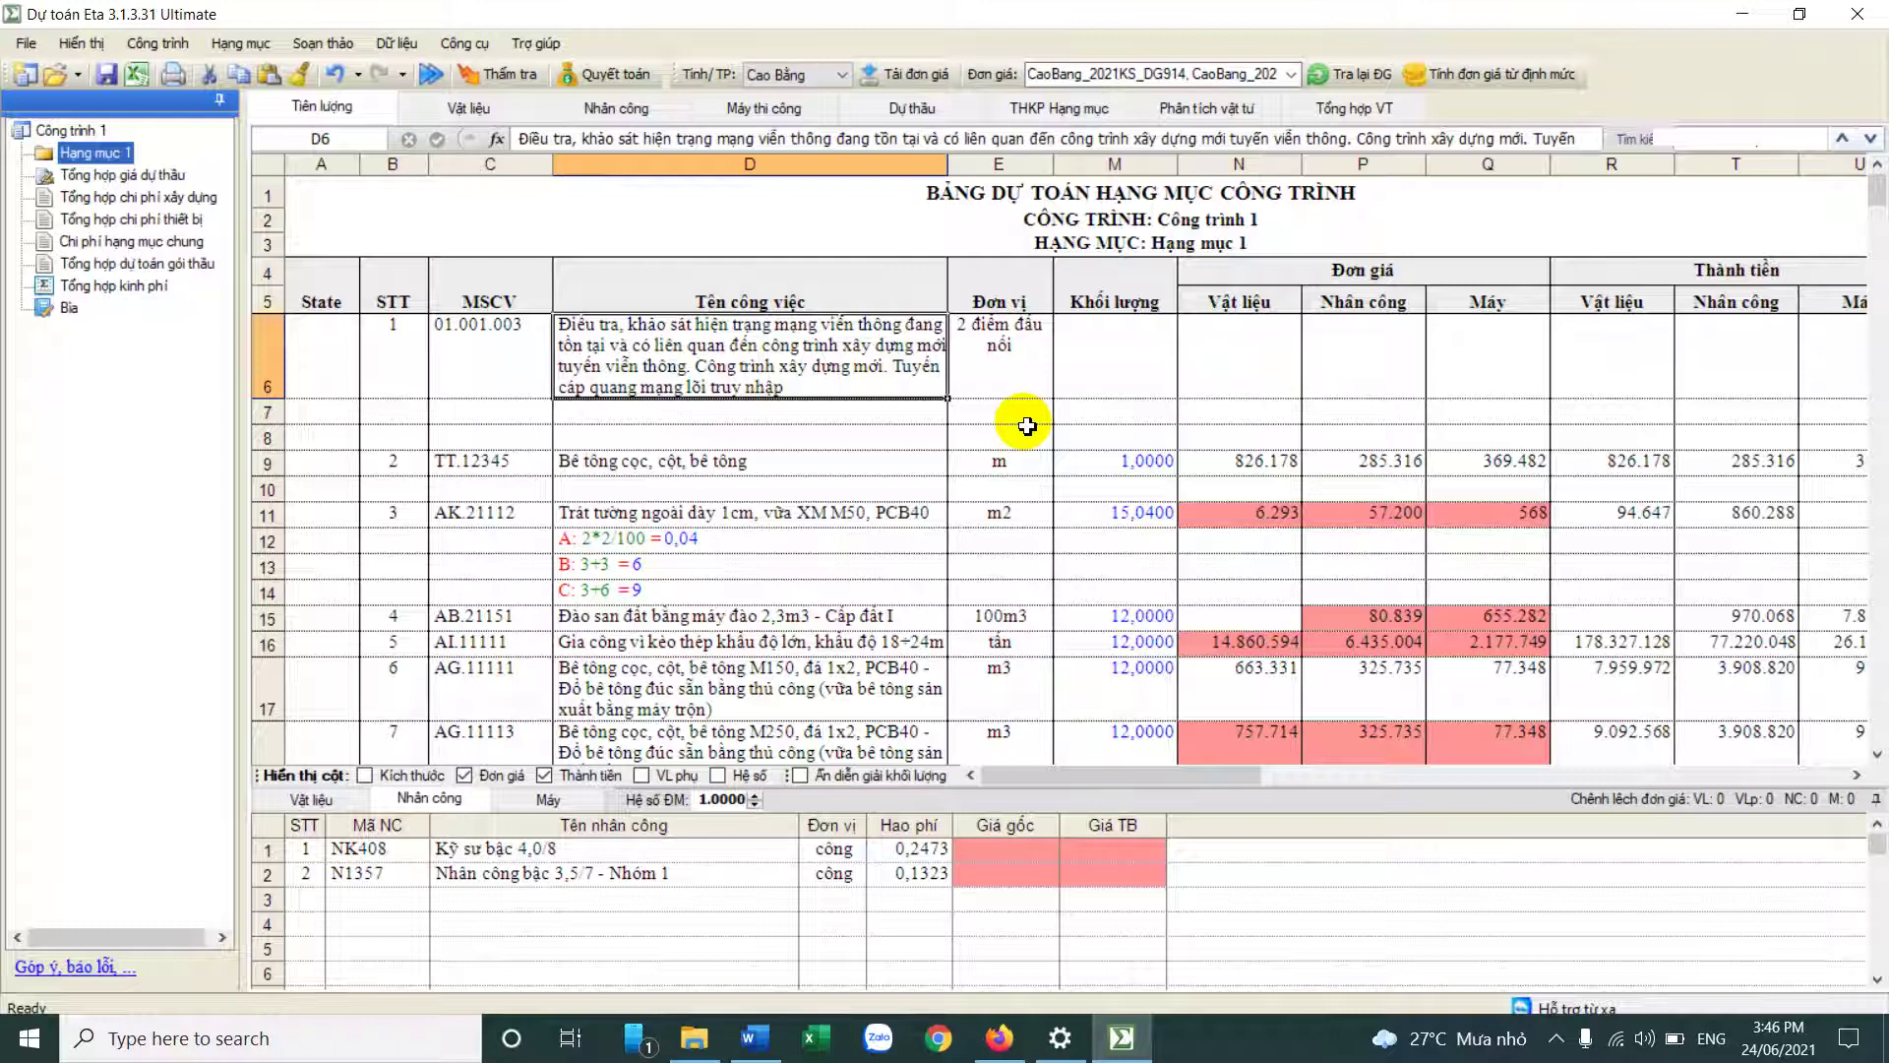
{"action": "left_click_drag", "start_coordinate": [1260, 362], "coordinate": [1486, 386]}
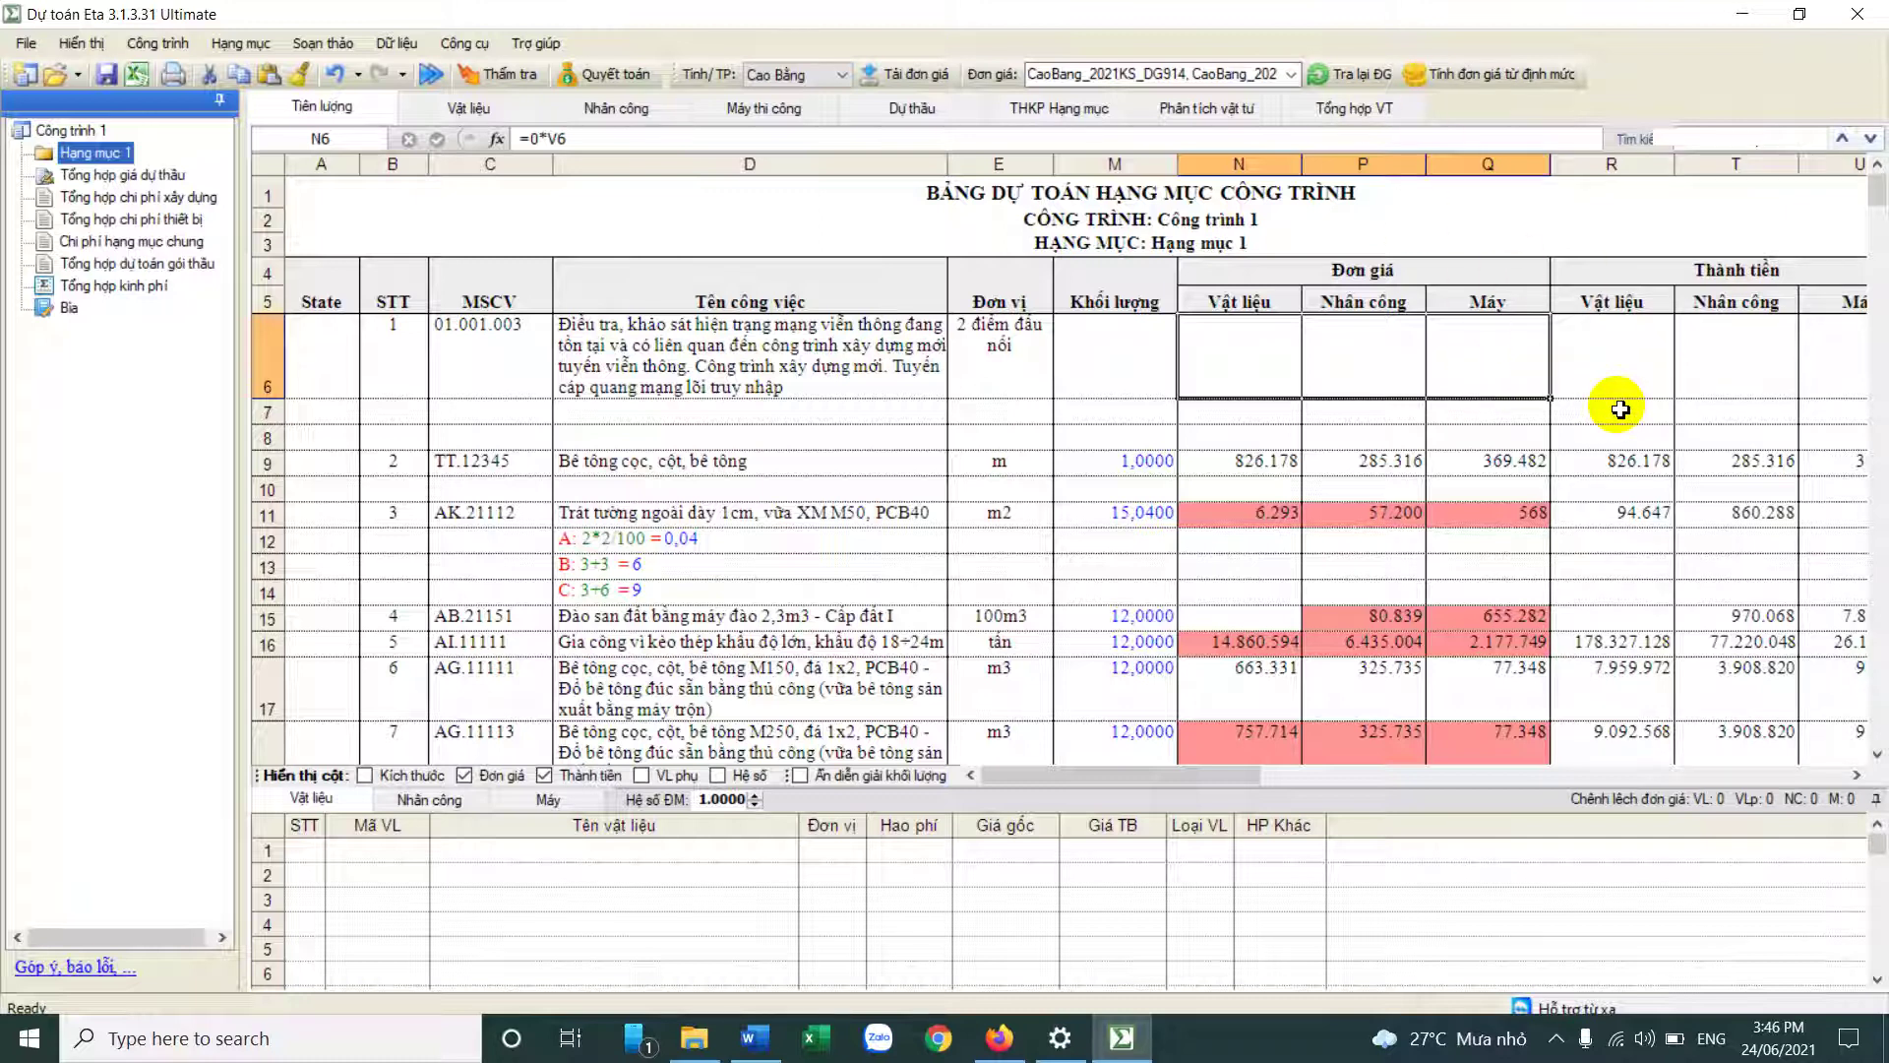
Step: Switch to Firefox and look through the steps of the online guide for applying the 2021 telecom norms
{"action": "left_click", "coordinate": [1000, 1039]}
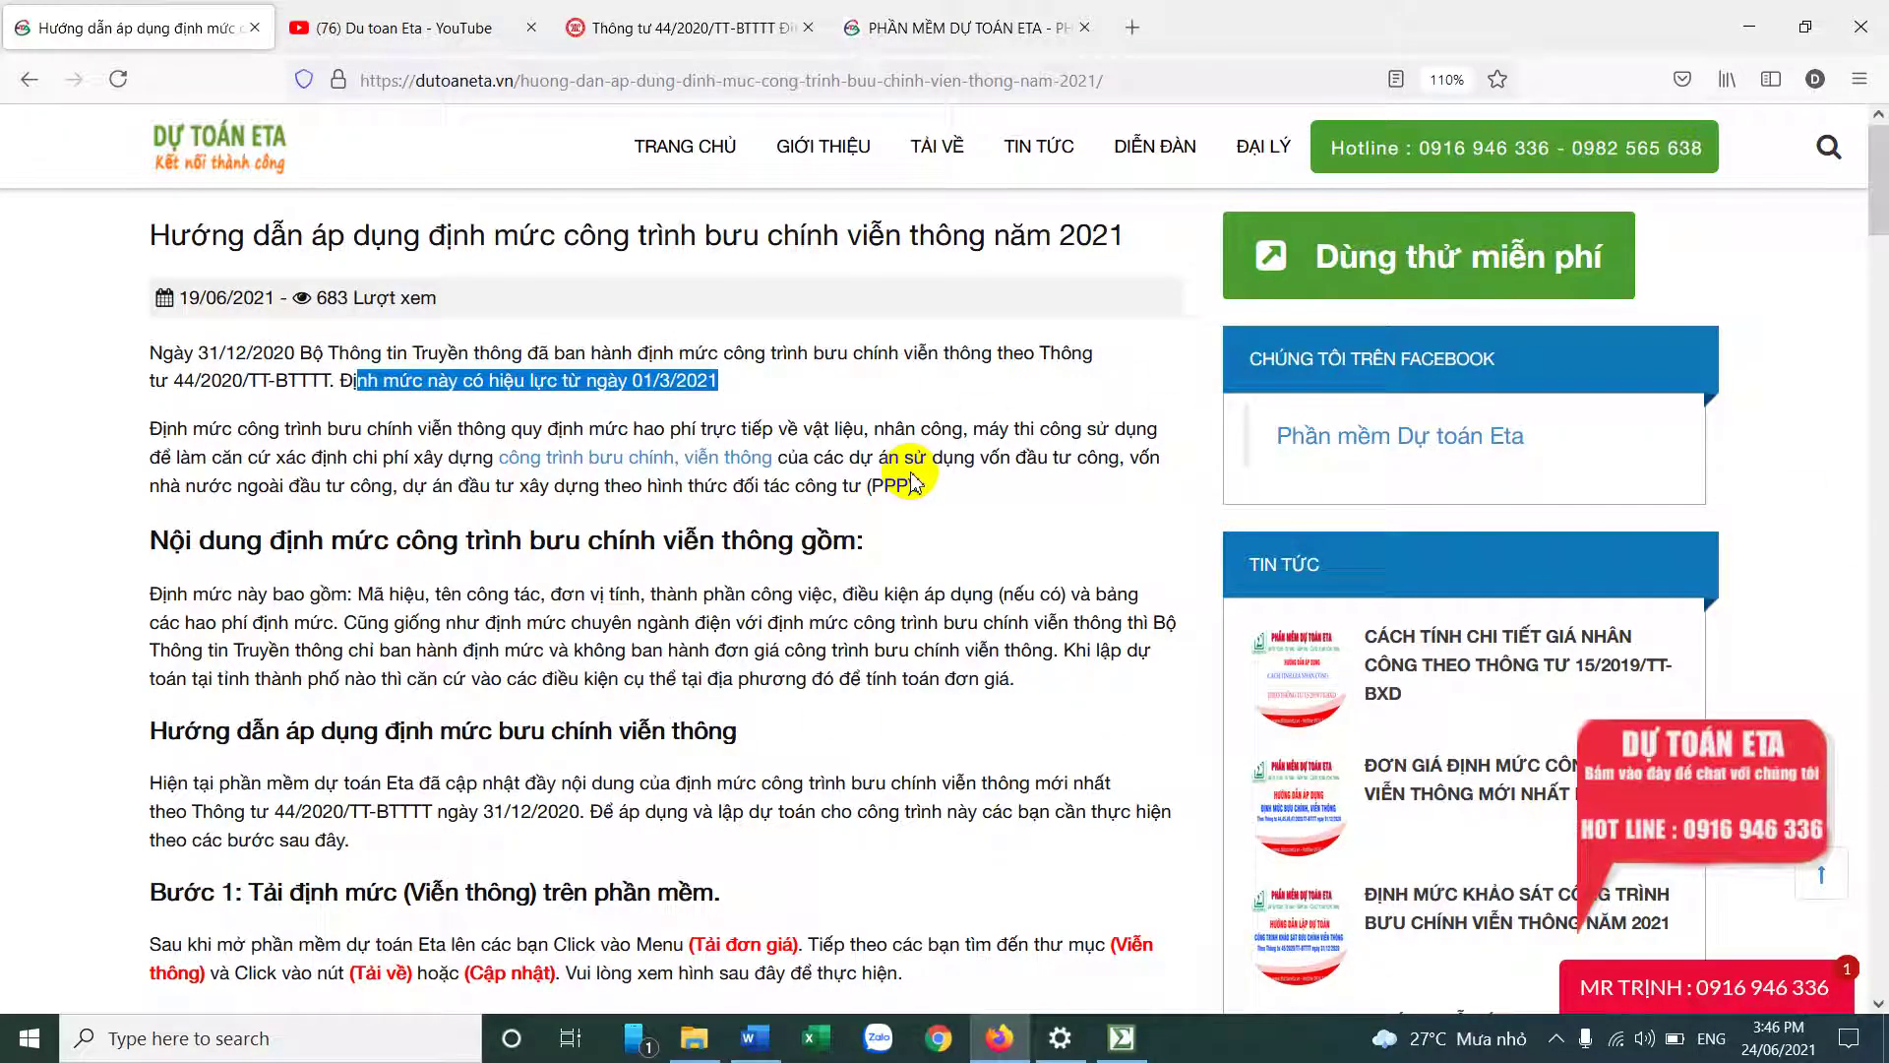
{"action": "left_click", "coordinate": [979, 461]}
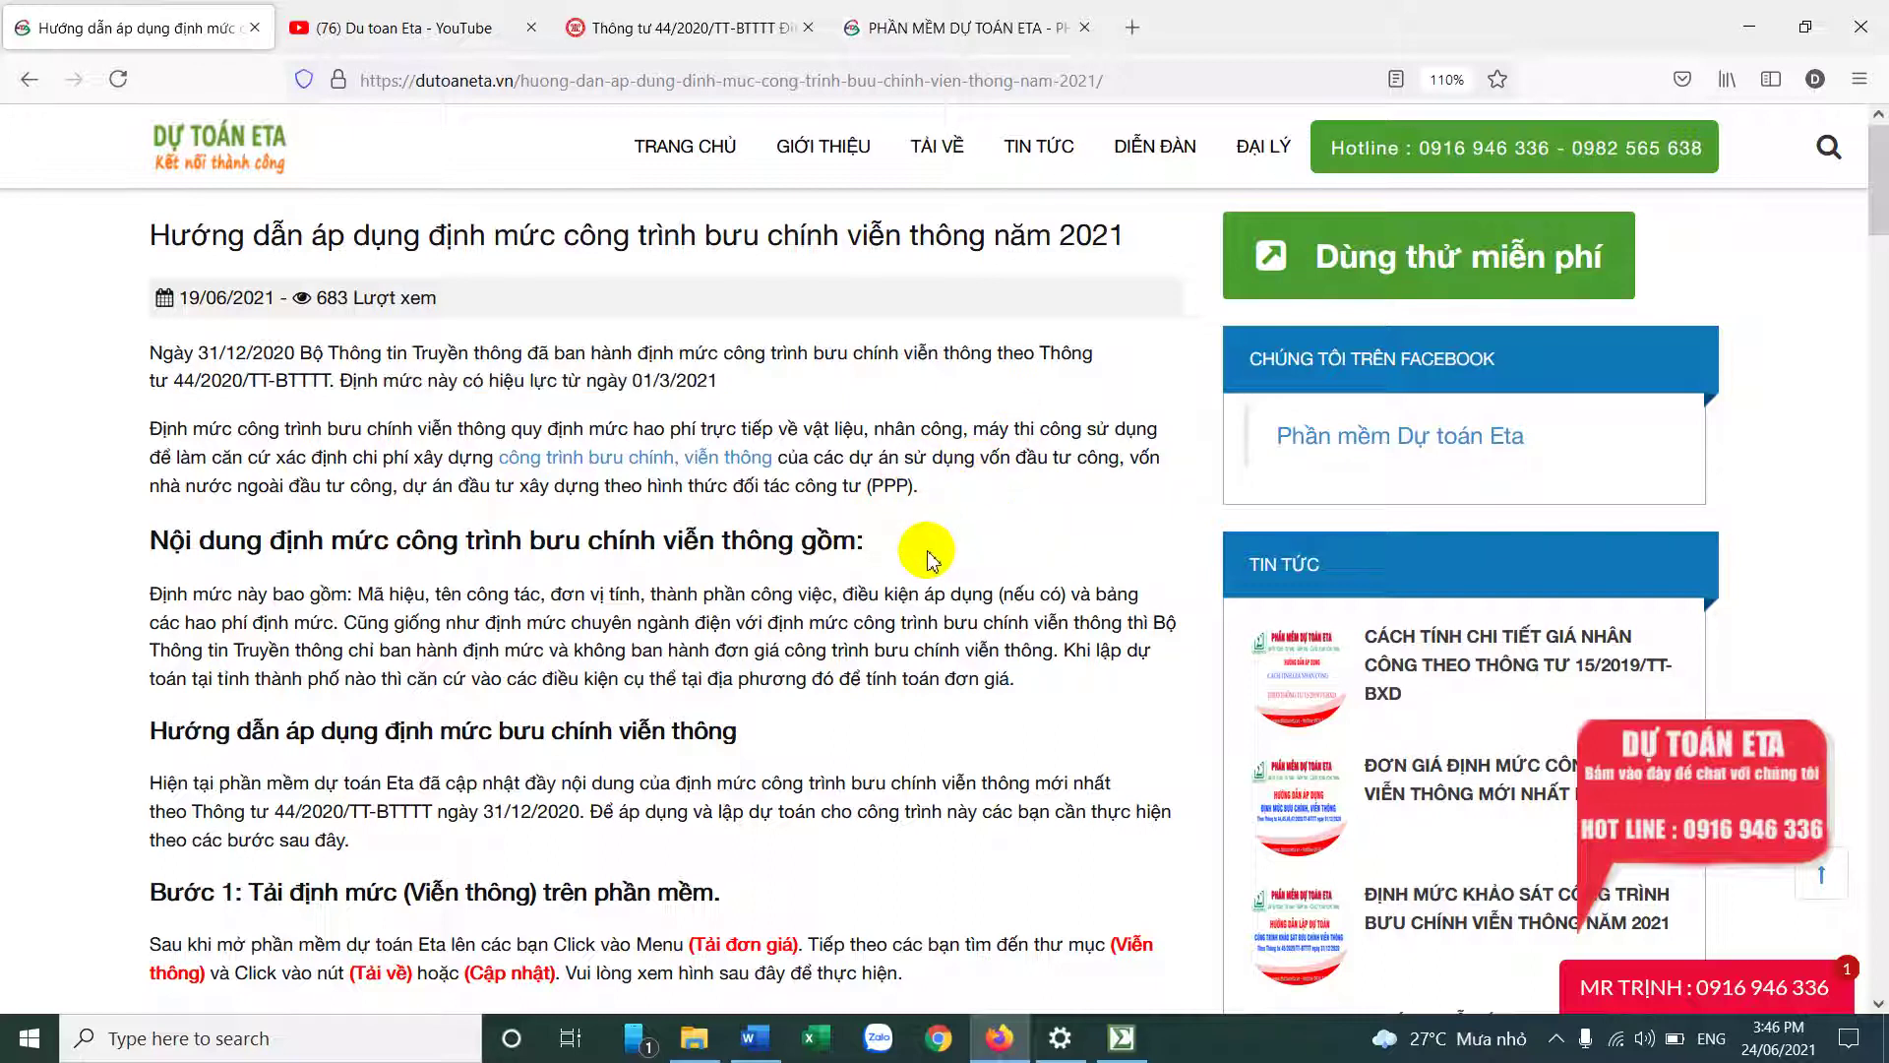
{"action": "scroll", "coordinate": [927, 558], "scroll_direction": "down", "scroll_amount": 8}
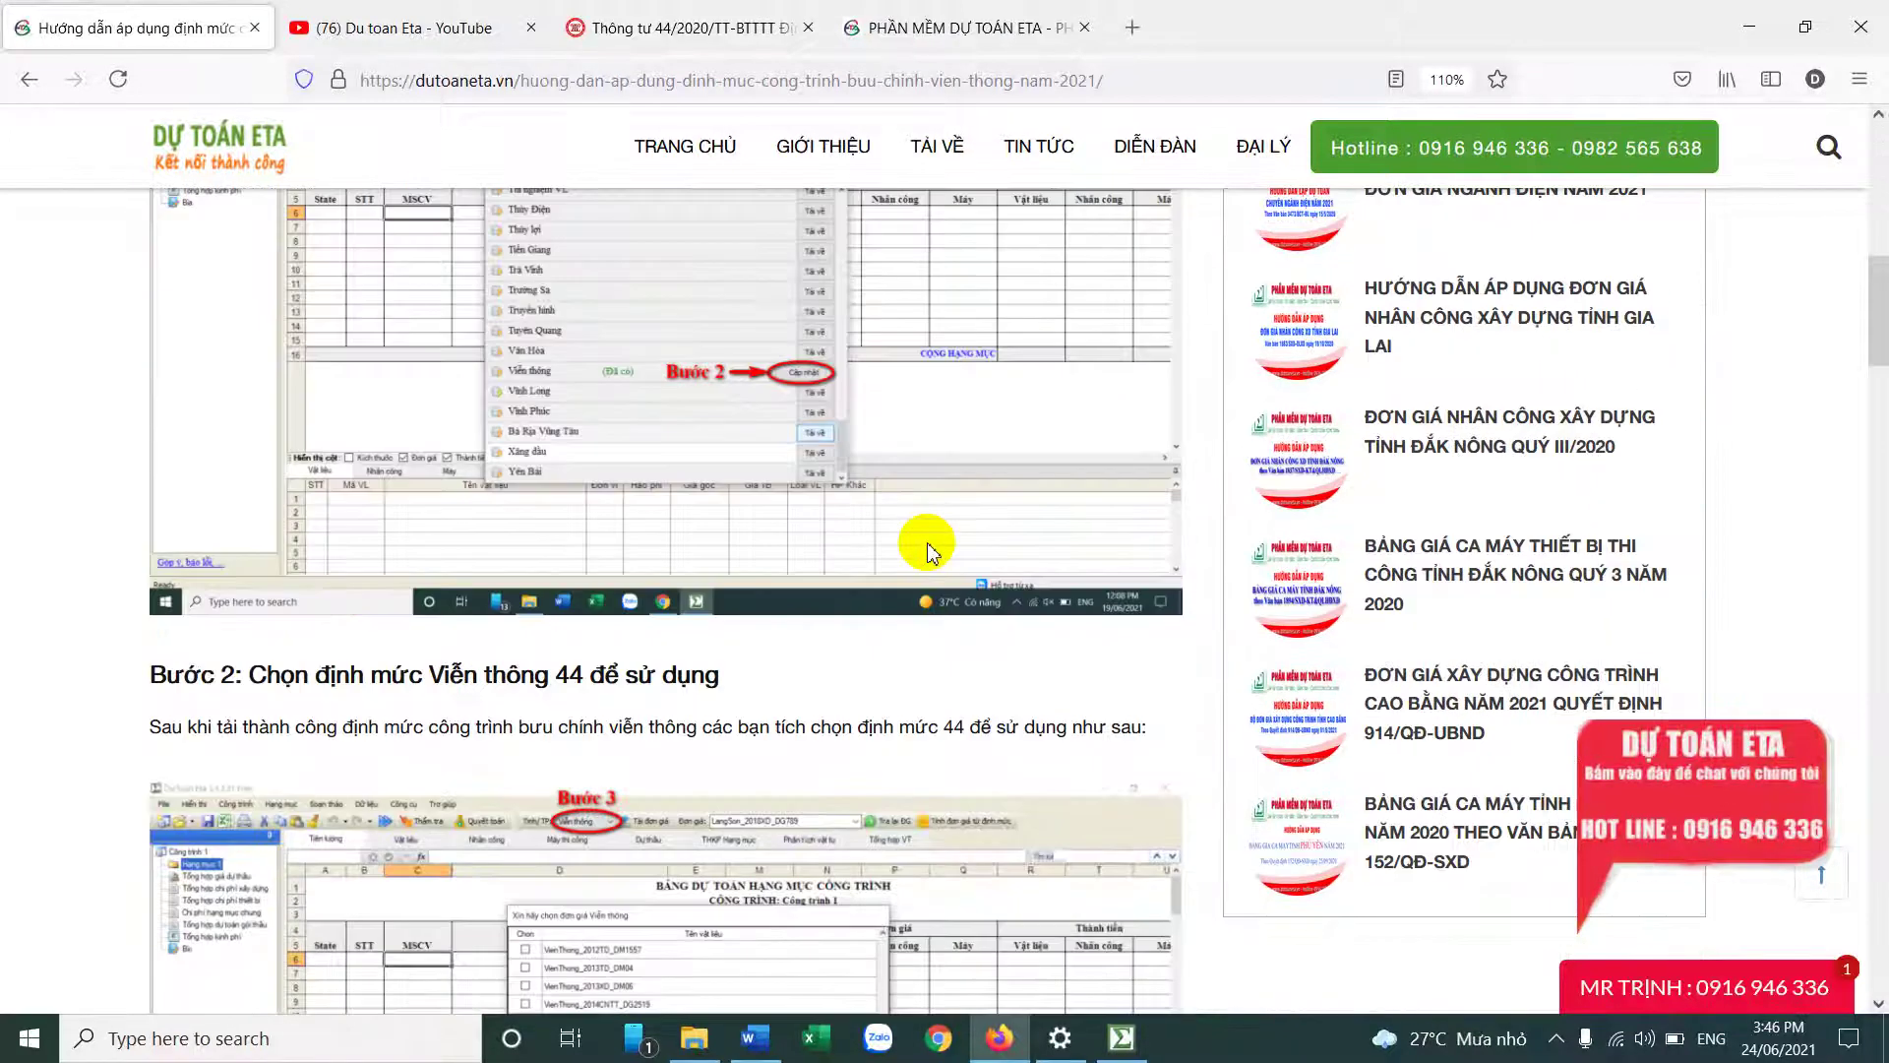
{"action": "scroll", "coordinate": [927, 551], "scroll_direction": "down", "scroll_amount": 10}
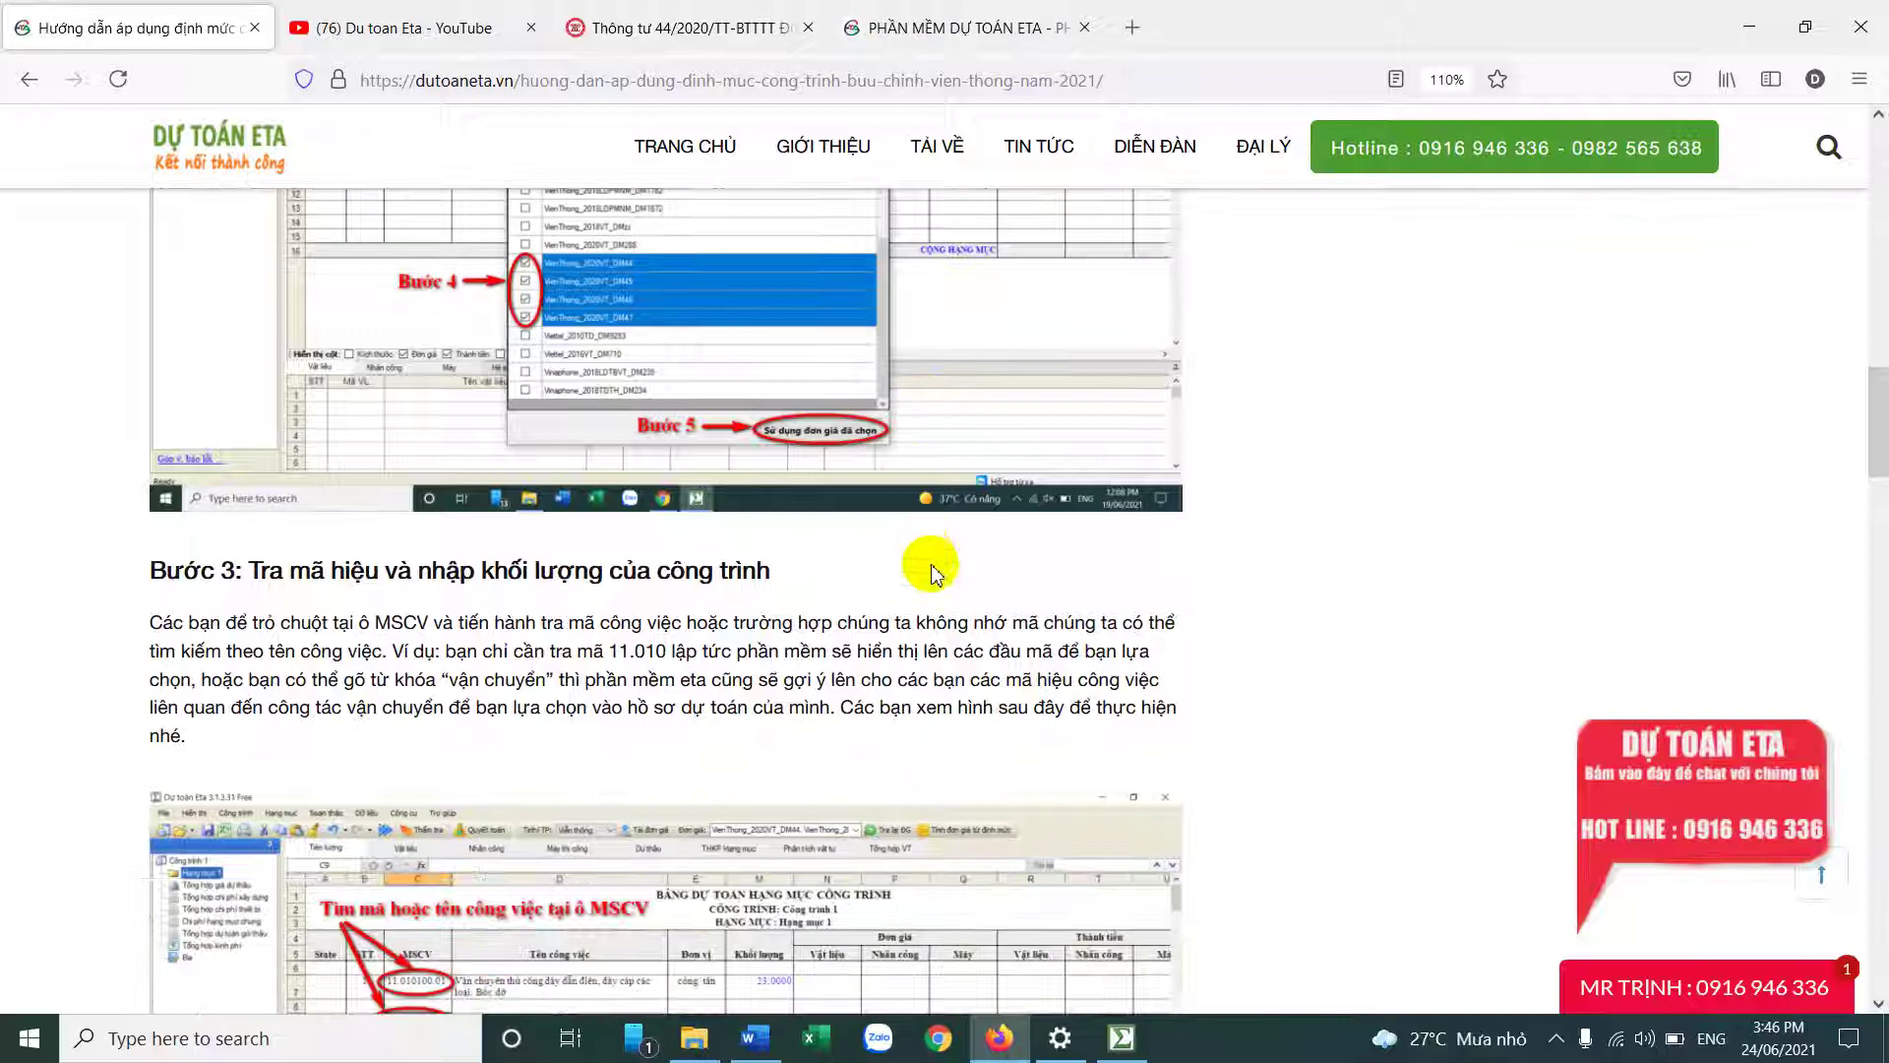
{"action": "scroll", "coordinate": [930, 571], "scroll_direction": "down", "scroll_amount": 5}
{"action": "scroll", "coordinate": [930, 571], "scroll_direction": "up", "scroll_amount": 20}
Step: Show the dutoaneta.vn home page, highlight its web address and open the support chat
{"action": "left_click", "coordinate": [959, 28]}
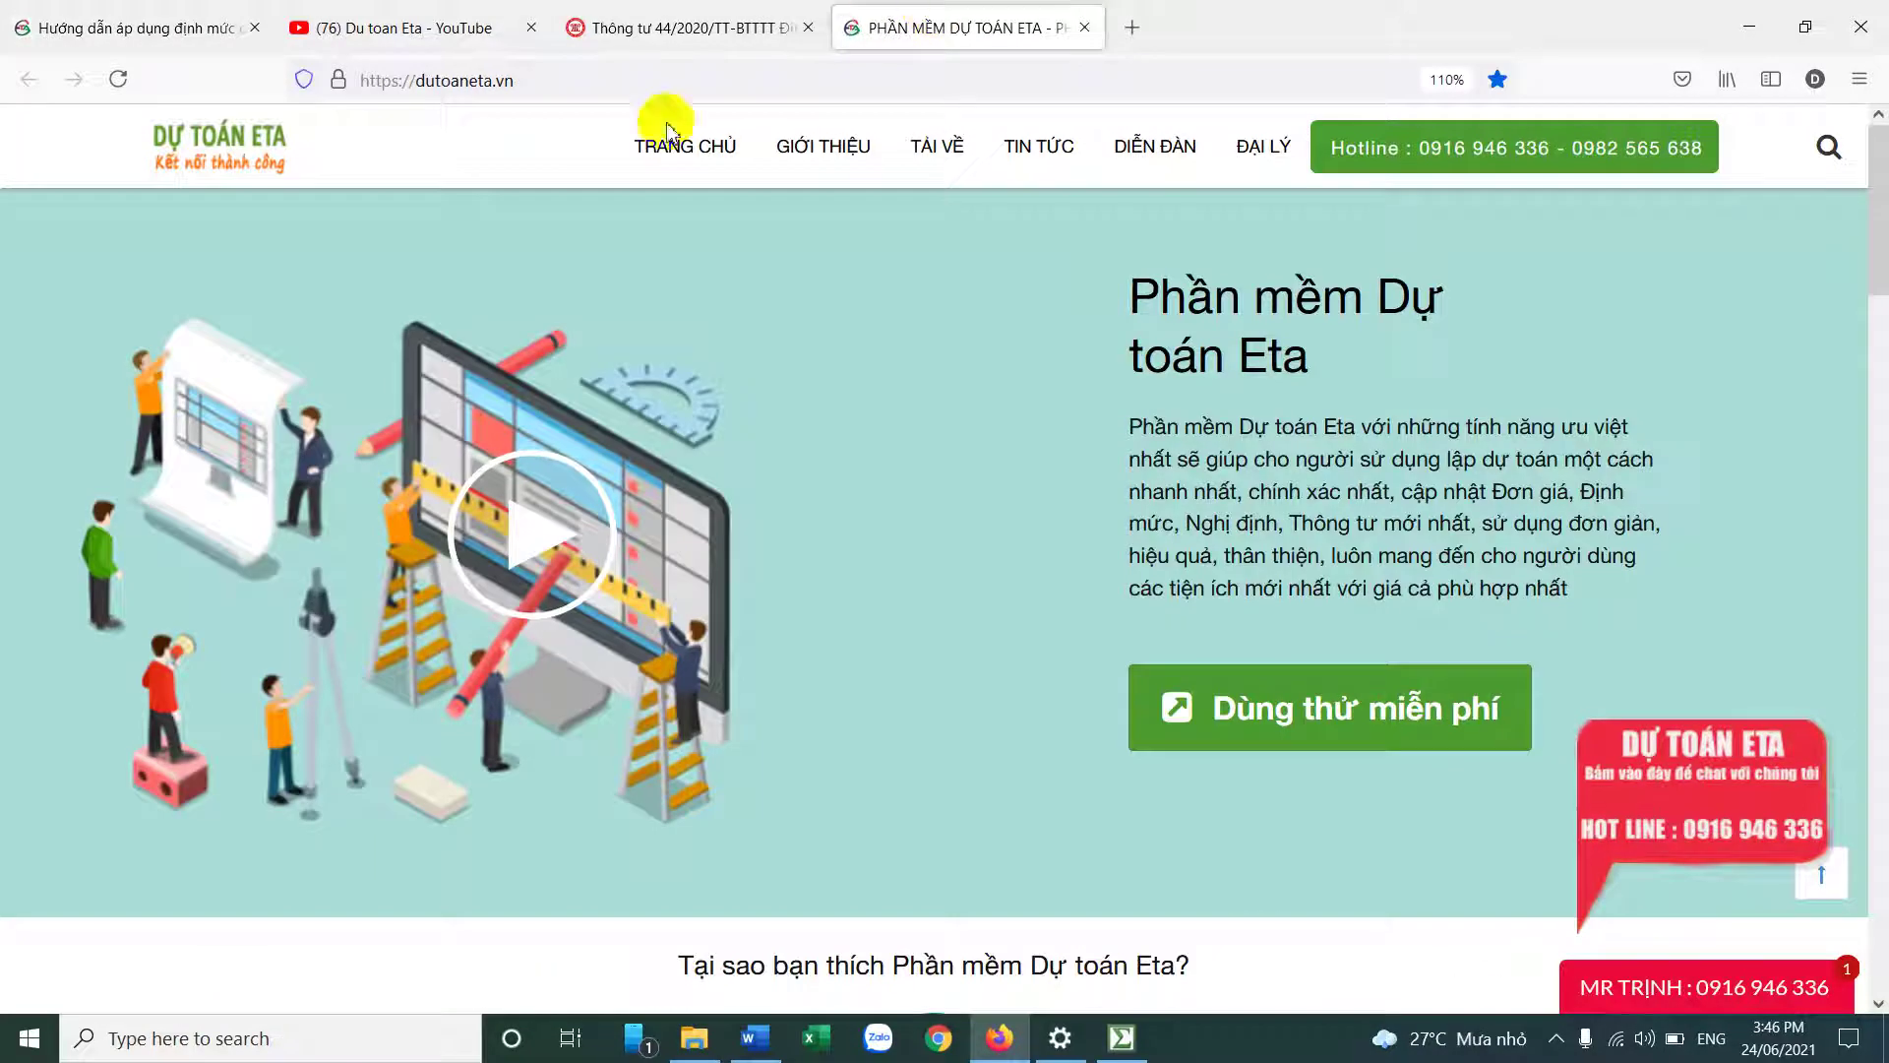
{"action": "left_click", "coordinate": [536, 83]}
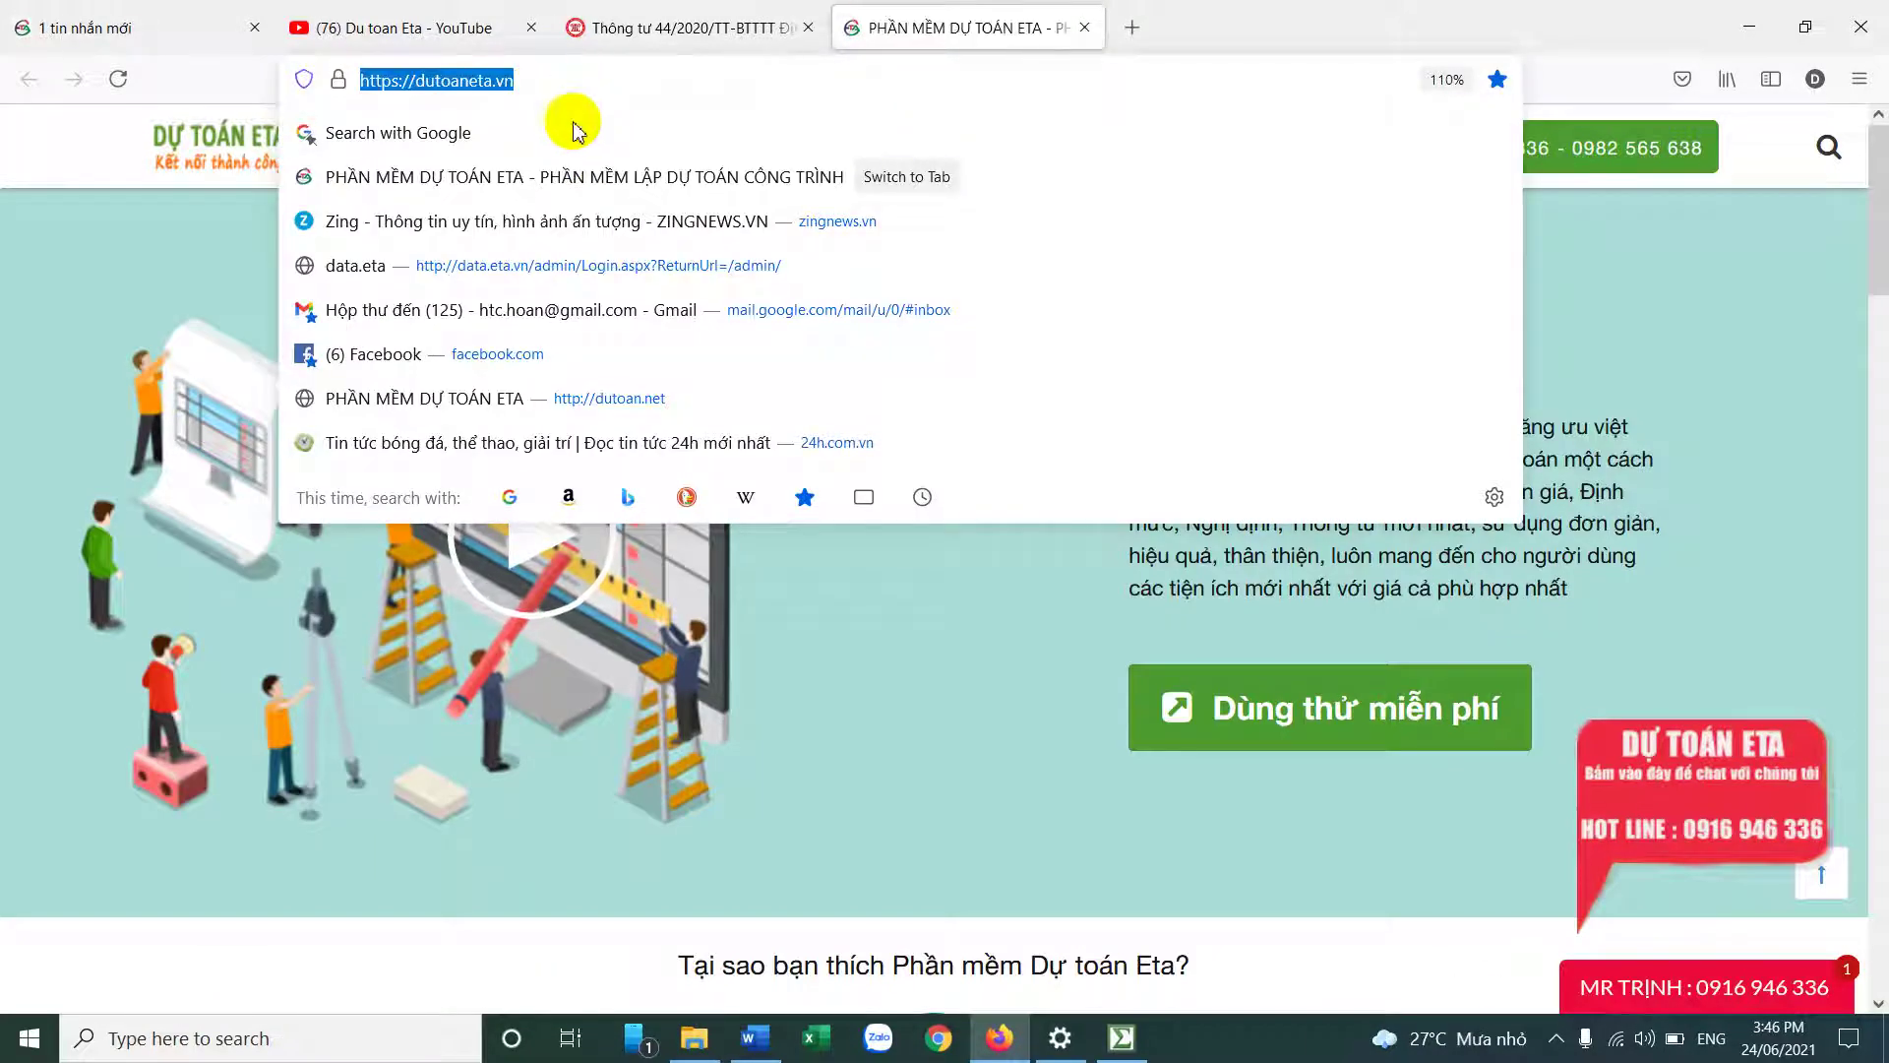
{"action": "left_click", "coordinate": [551, 85]}
{"action": "left_click_drag", "start_coordinate": [562, 85], "coordinate": [330, 85]}
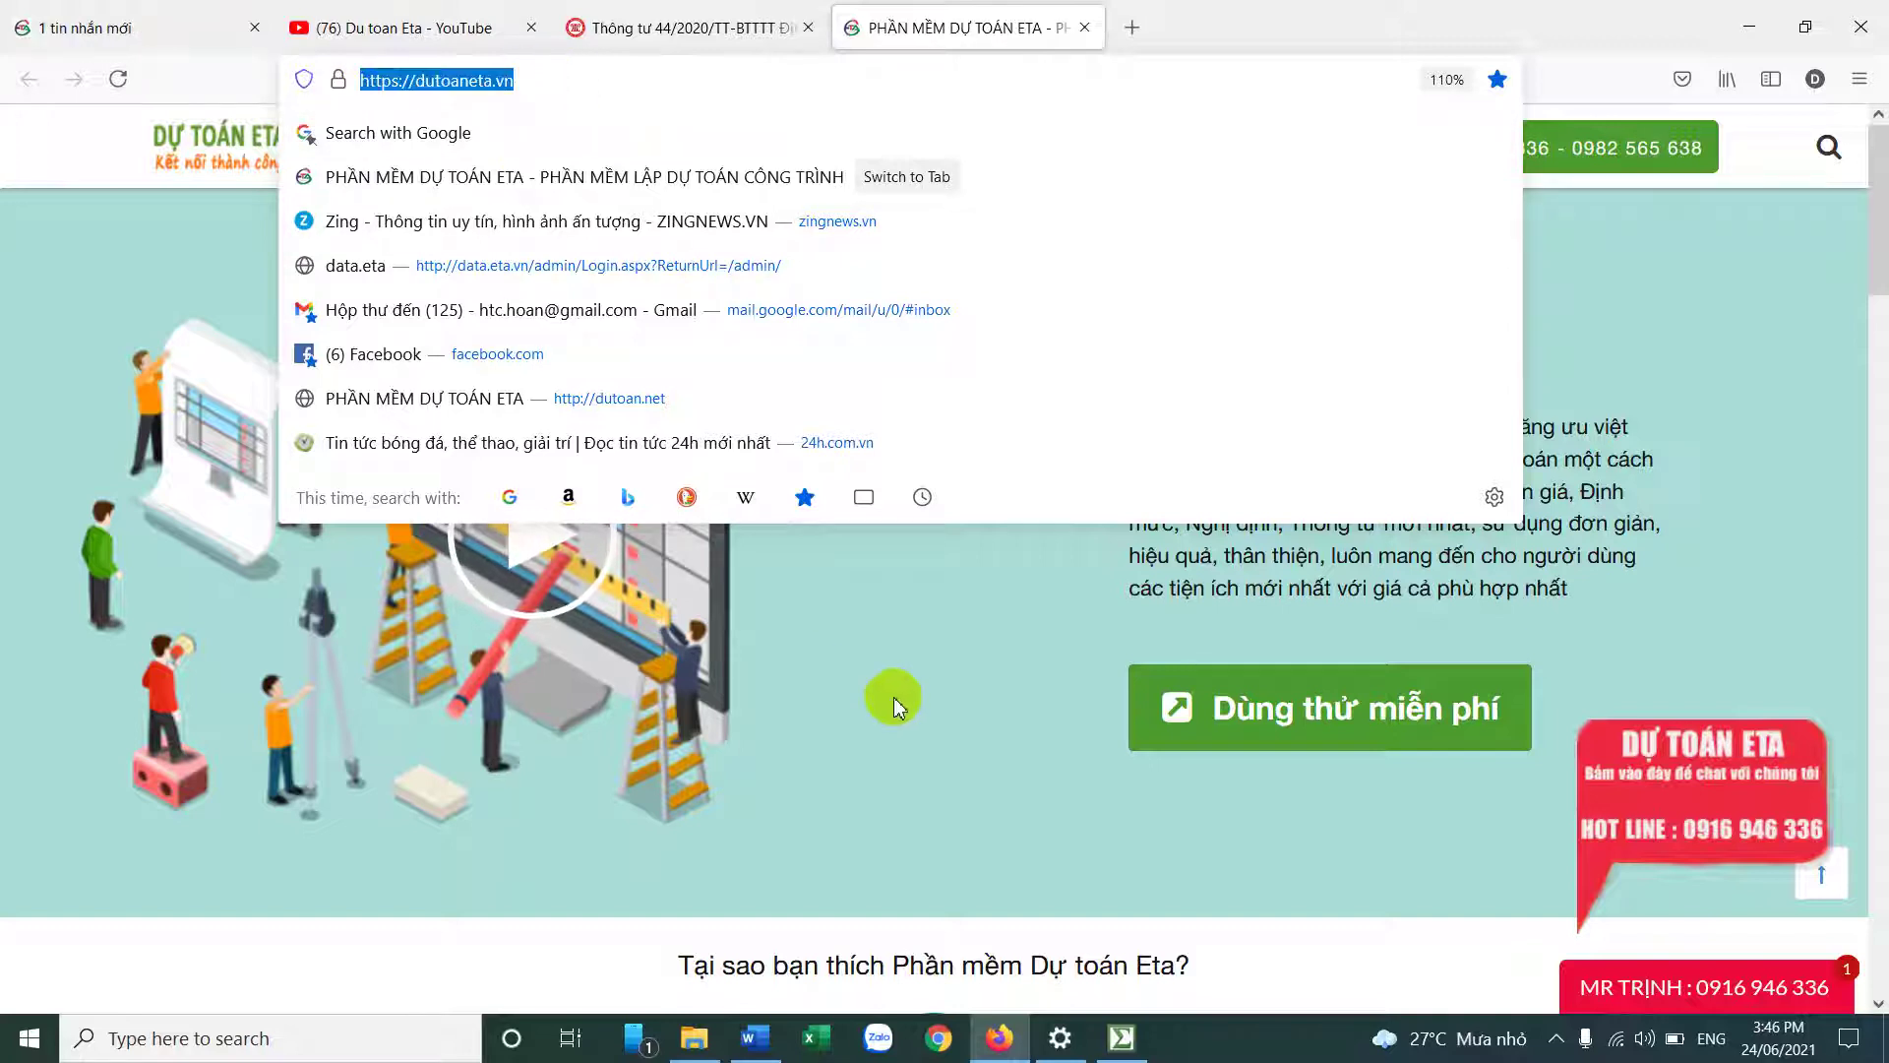
{"action": "left_click", "coordinate": [888, 712]}
{"action": "left_click", "coordinate": [1732, 767]}
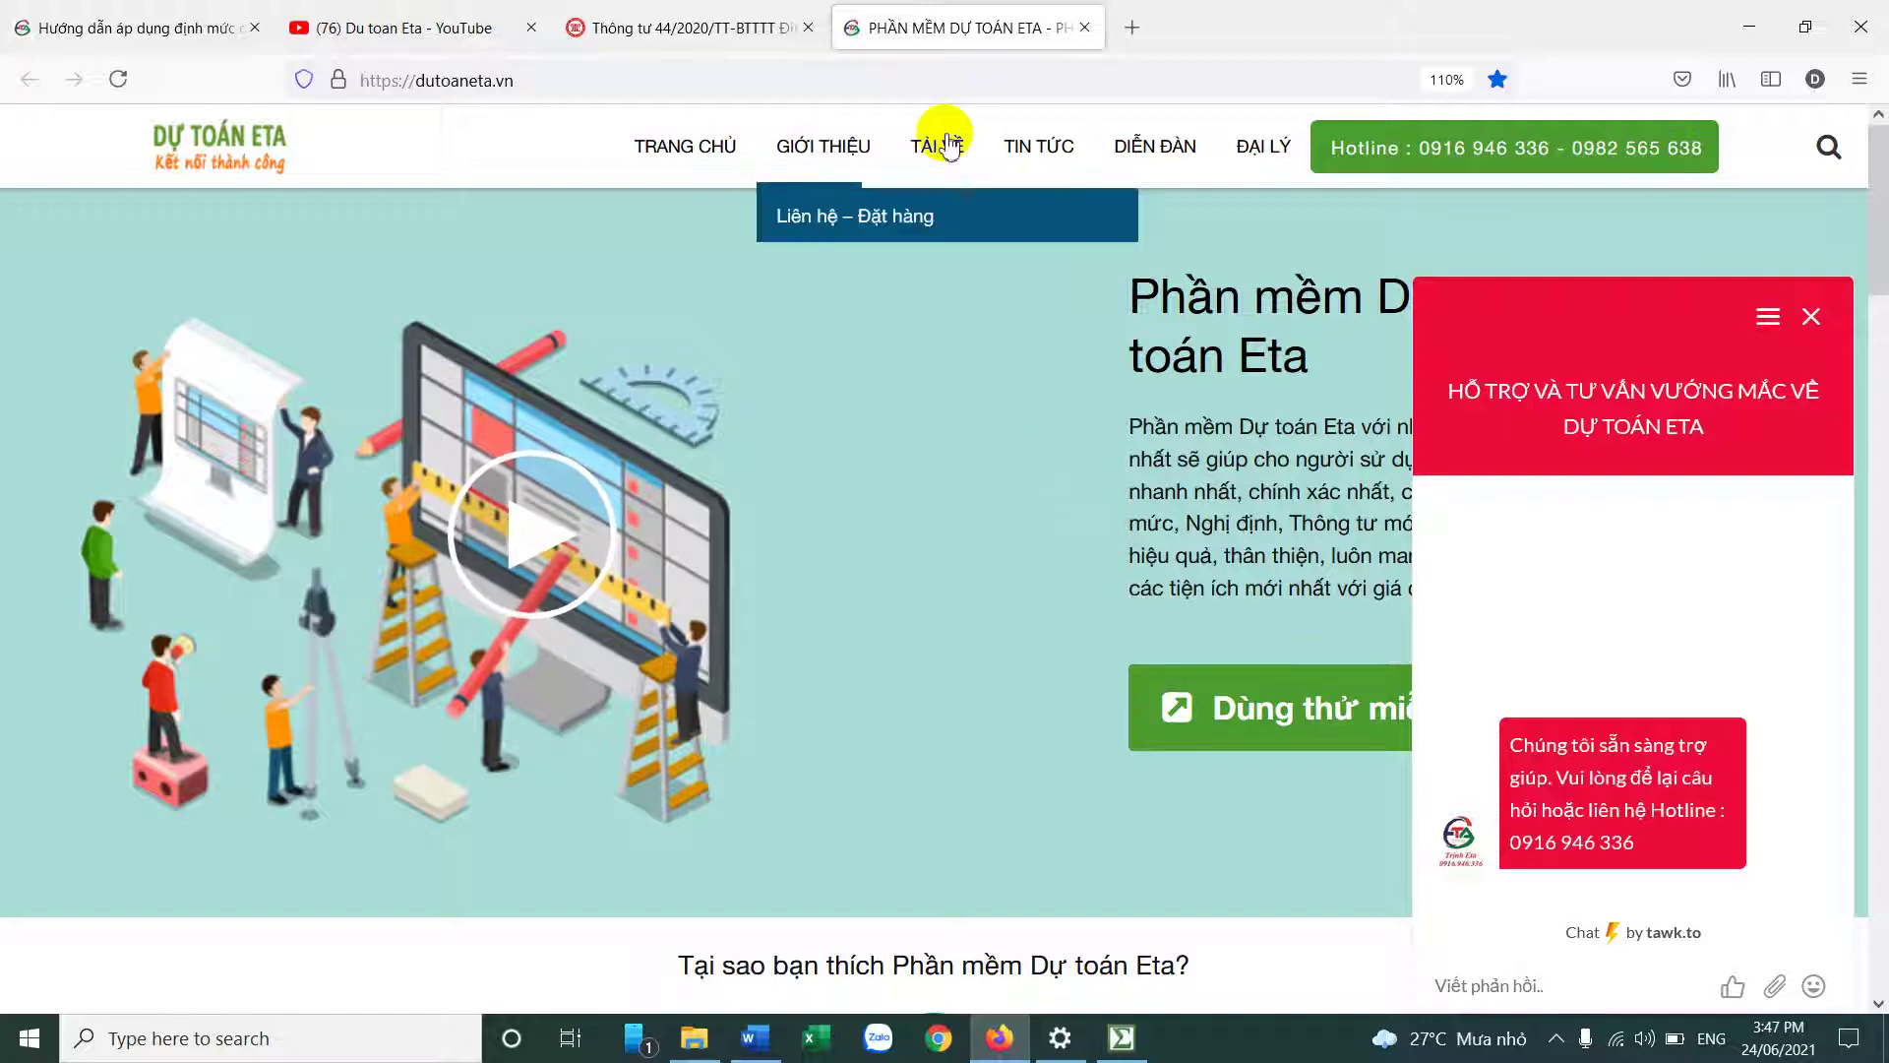
Step: Show the Du toan Eta YouTube channel, highlight its address and open its list of videos
{"action": "left_click", "coordinate": [463, 30]}
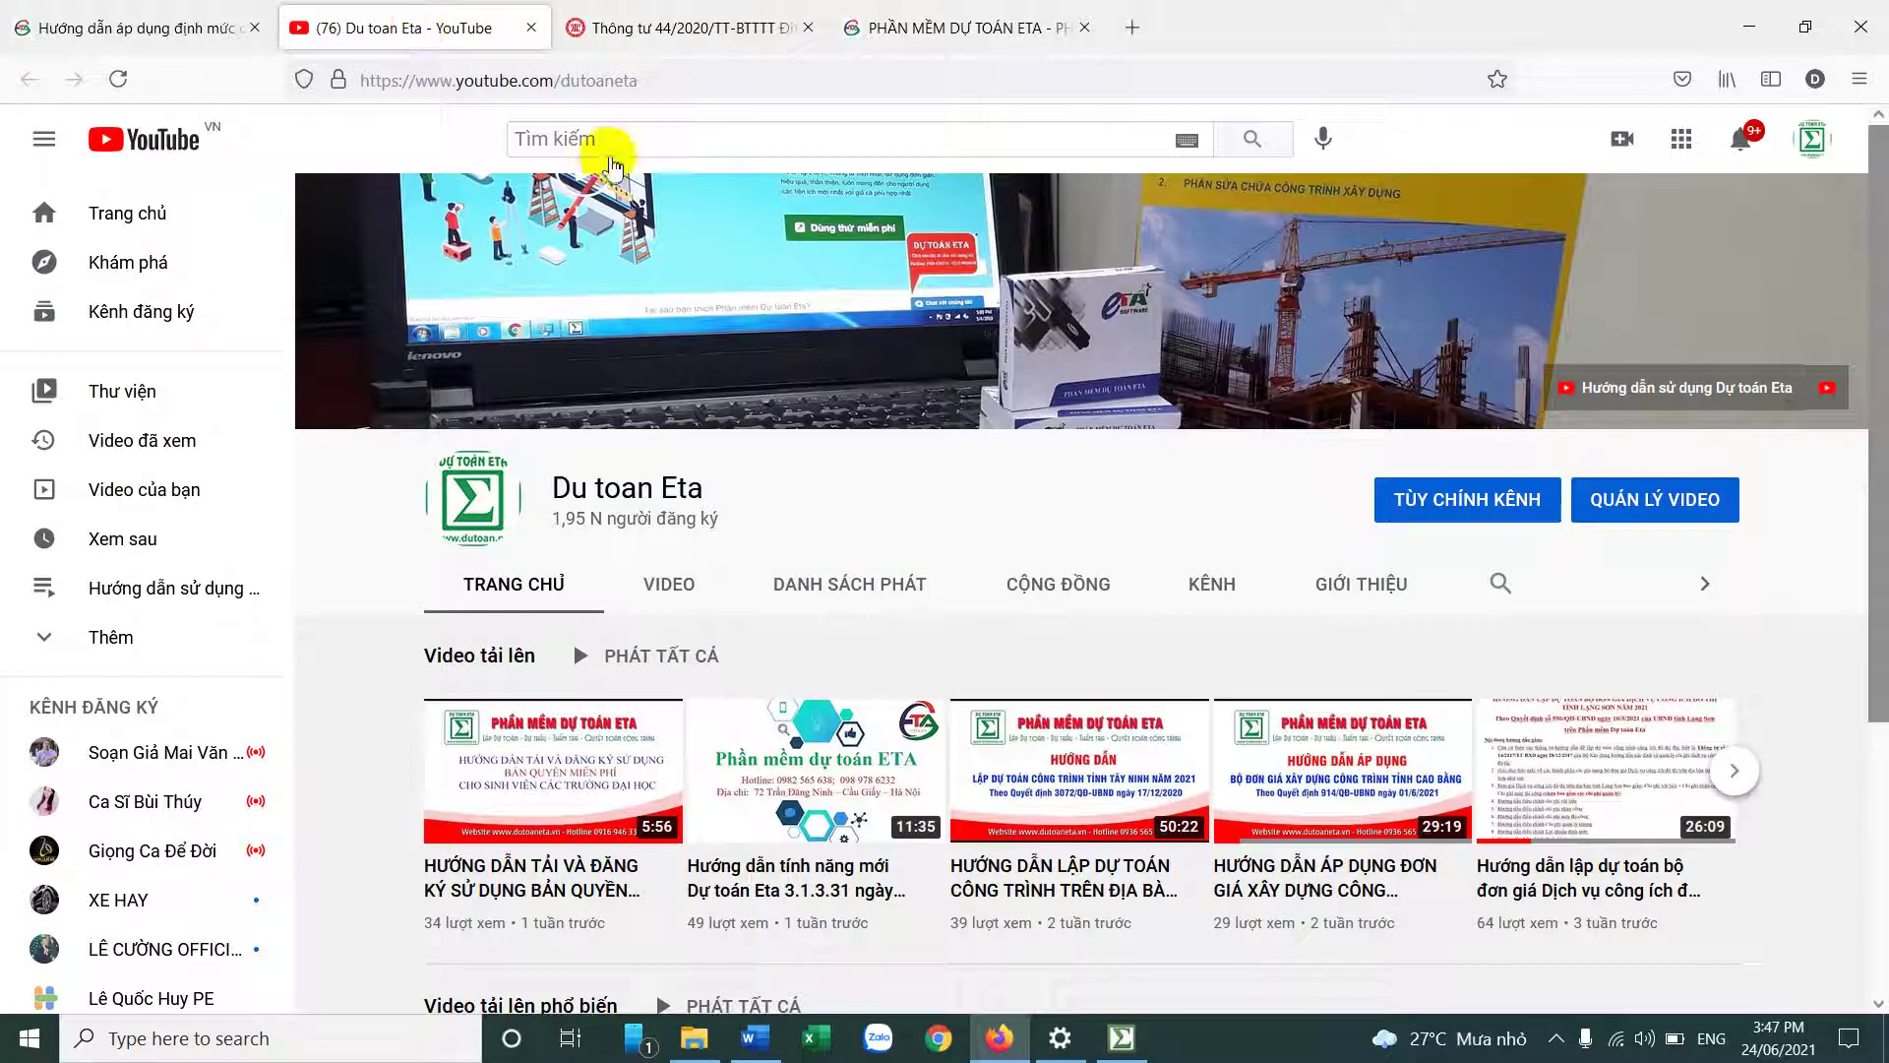
{"action": "left_click", "coordinate": [677, 86]}
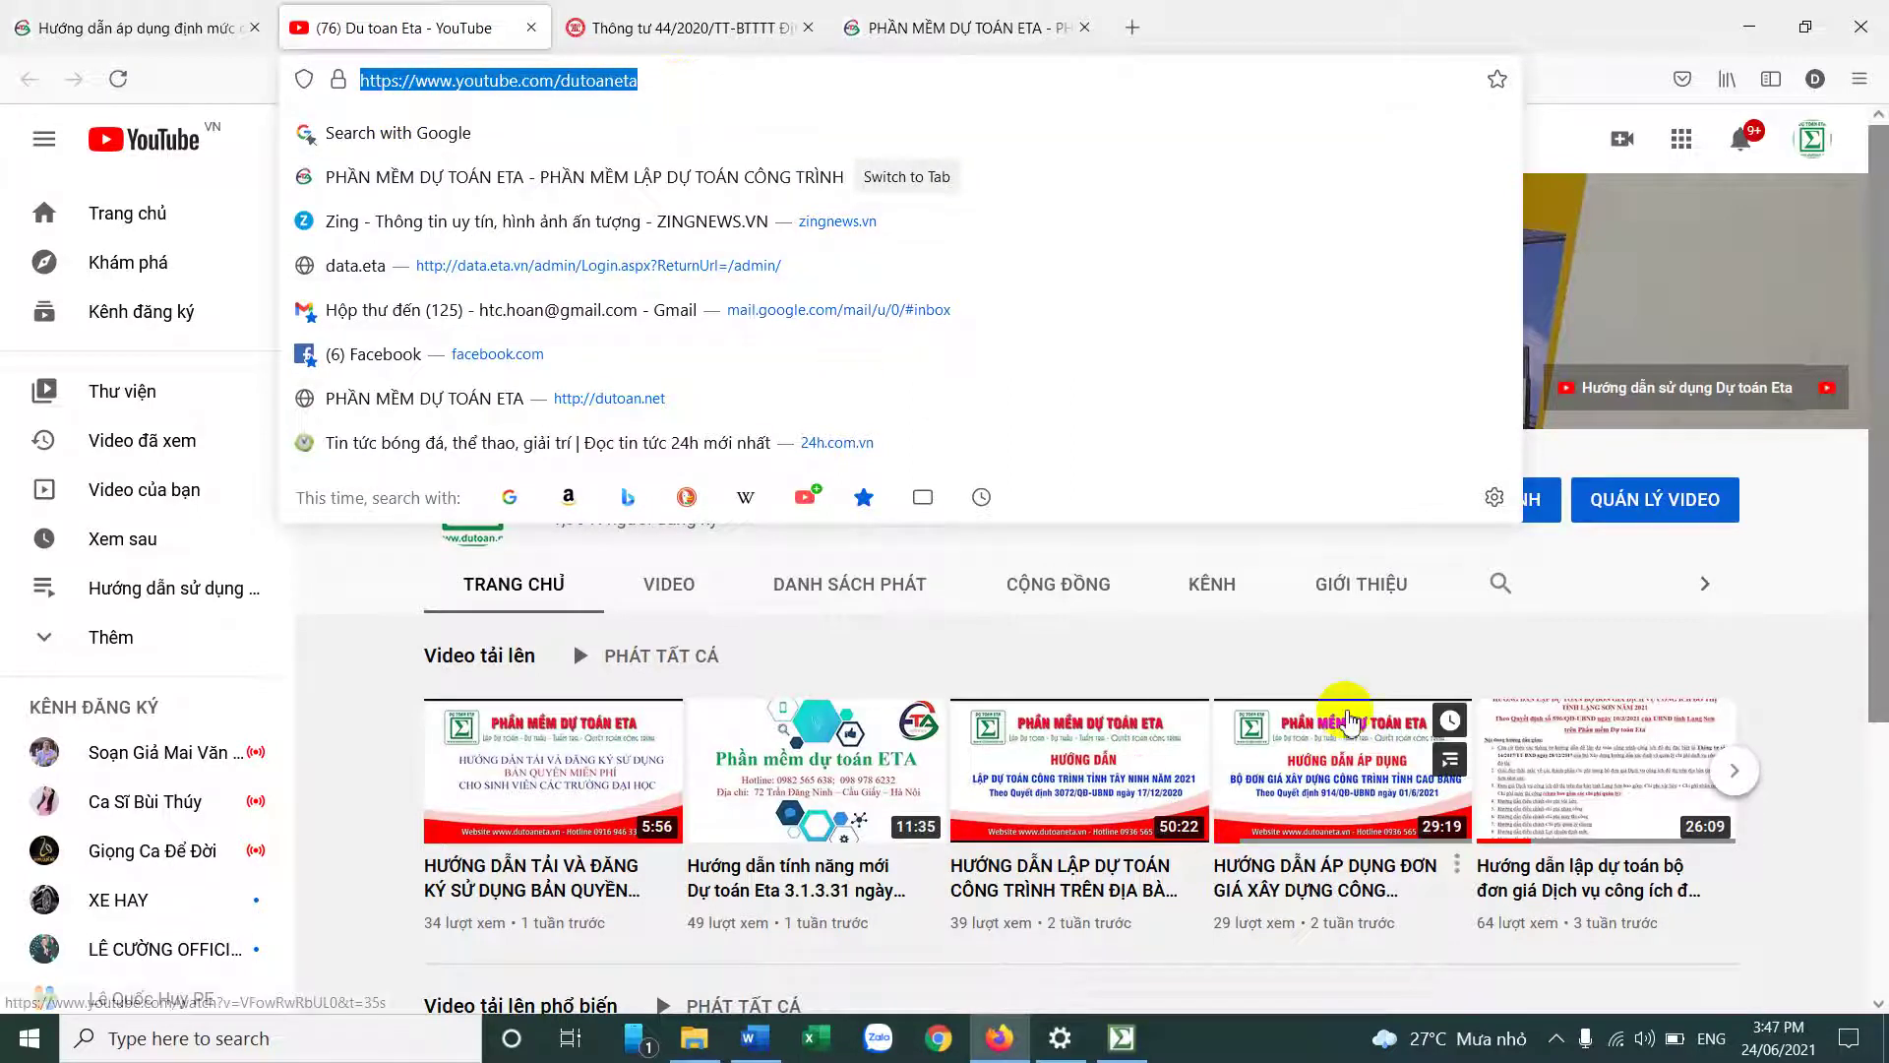
{"action": "left_click", "coordinate": [1311, 645]}
{"action": "left_click", "coordinate": [677, 591]}
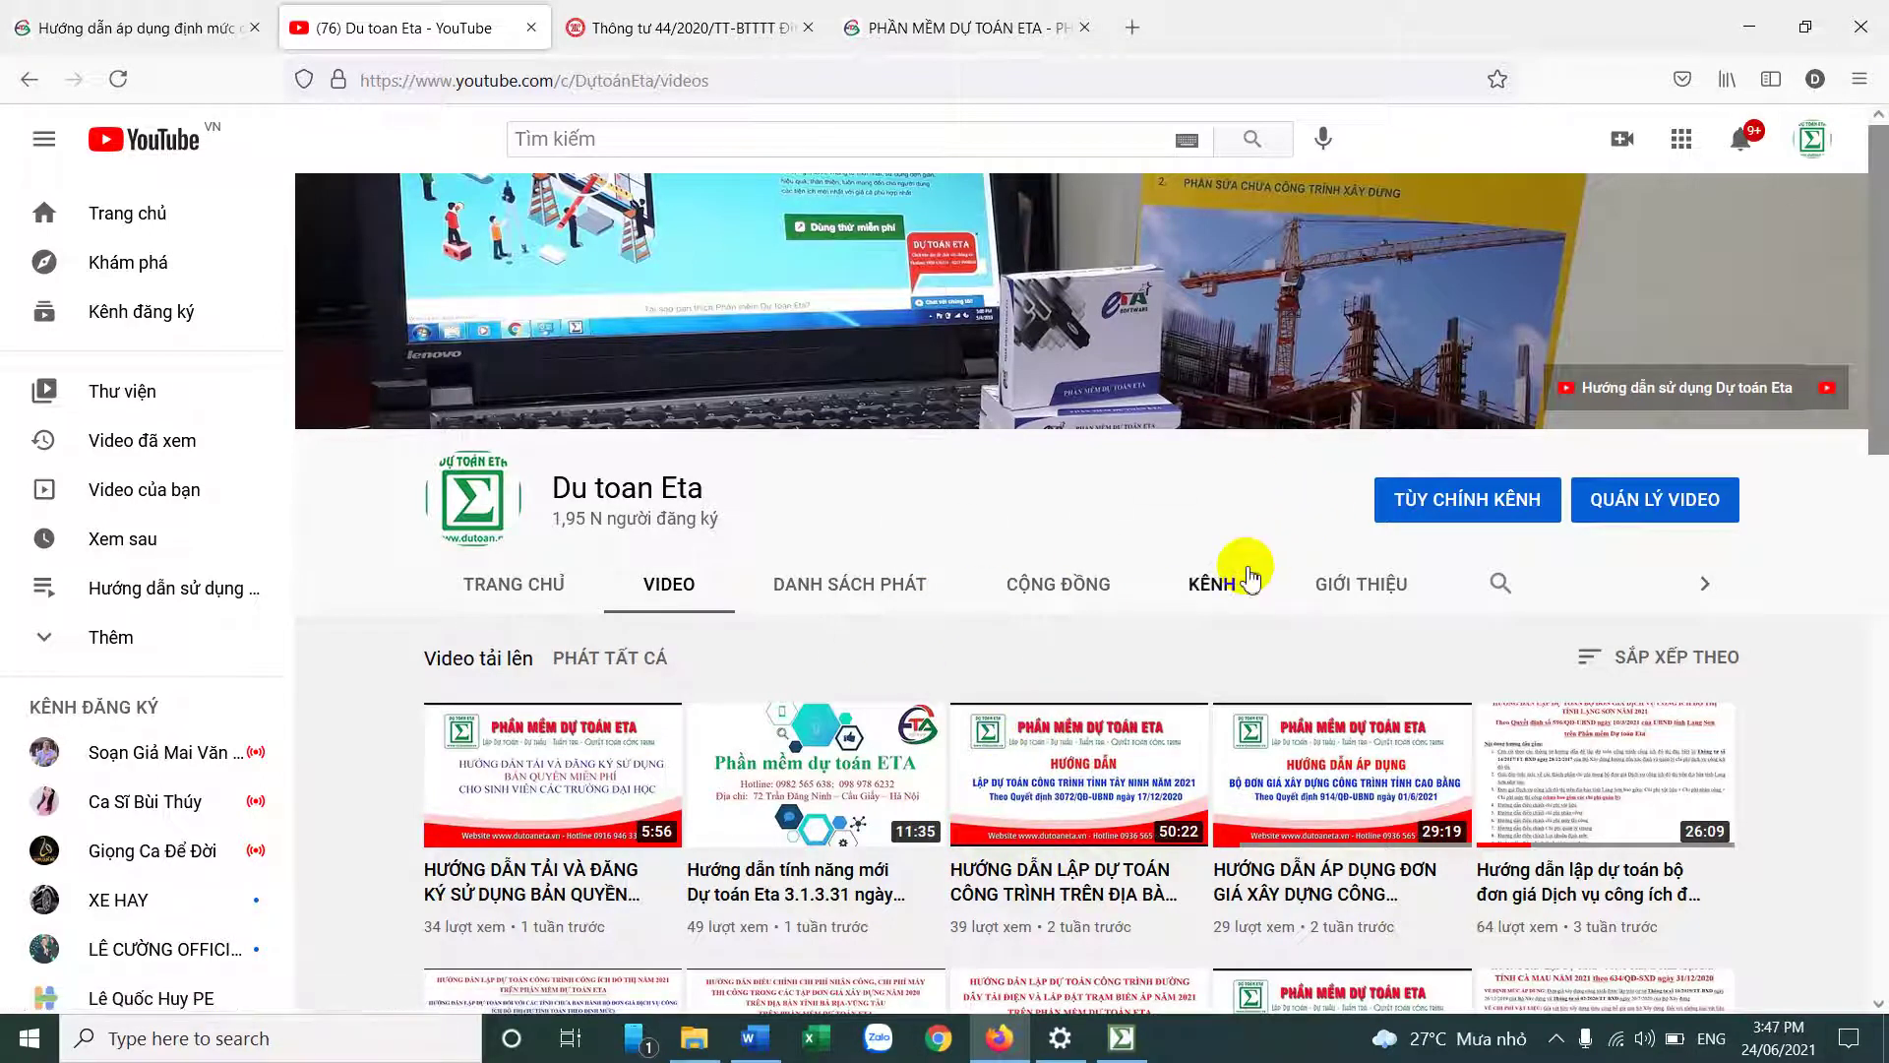
Step: Return to the dutoaneta.vn home page and close the support chat
{"action": "left_click", "coordinate": [891, 27]}
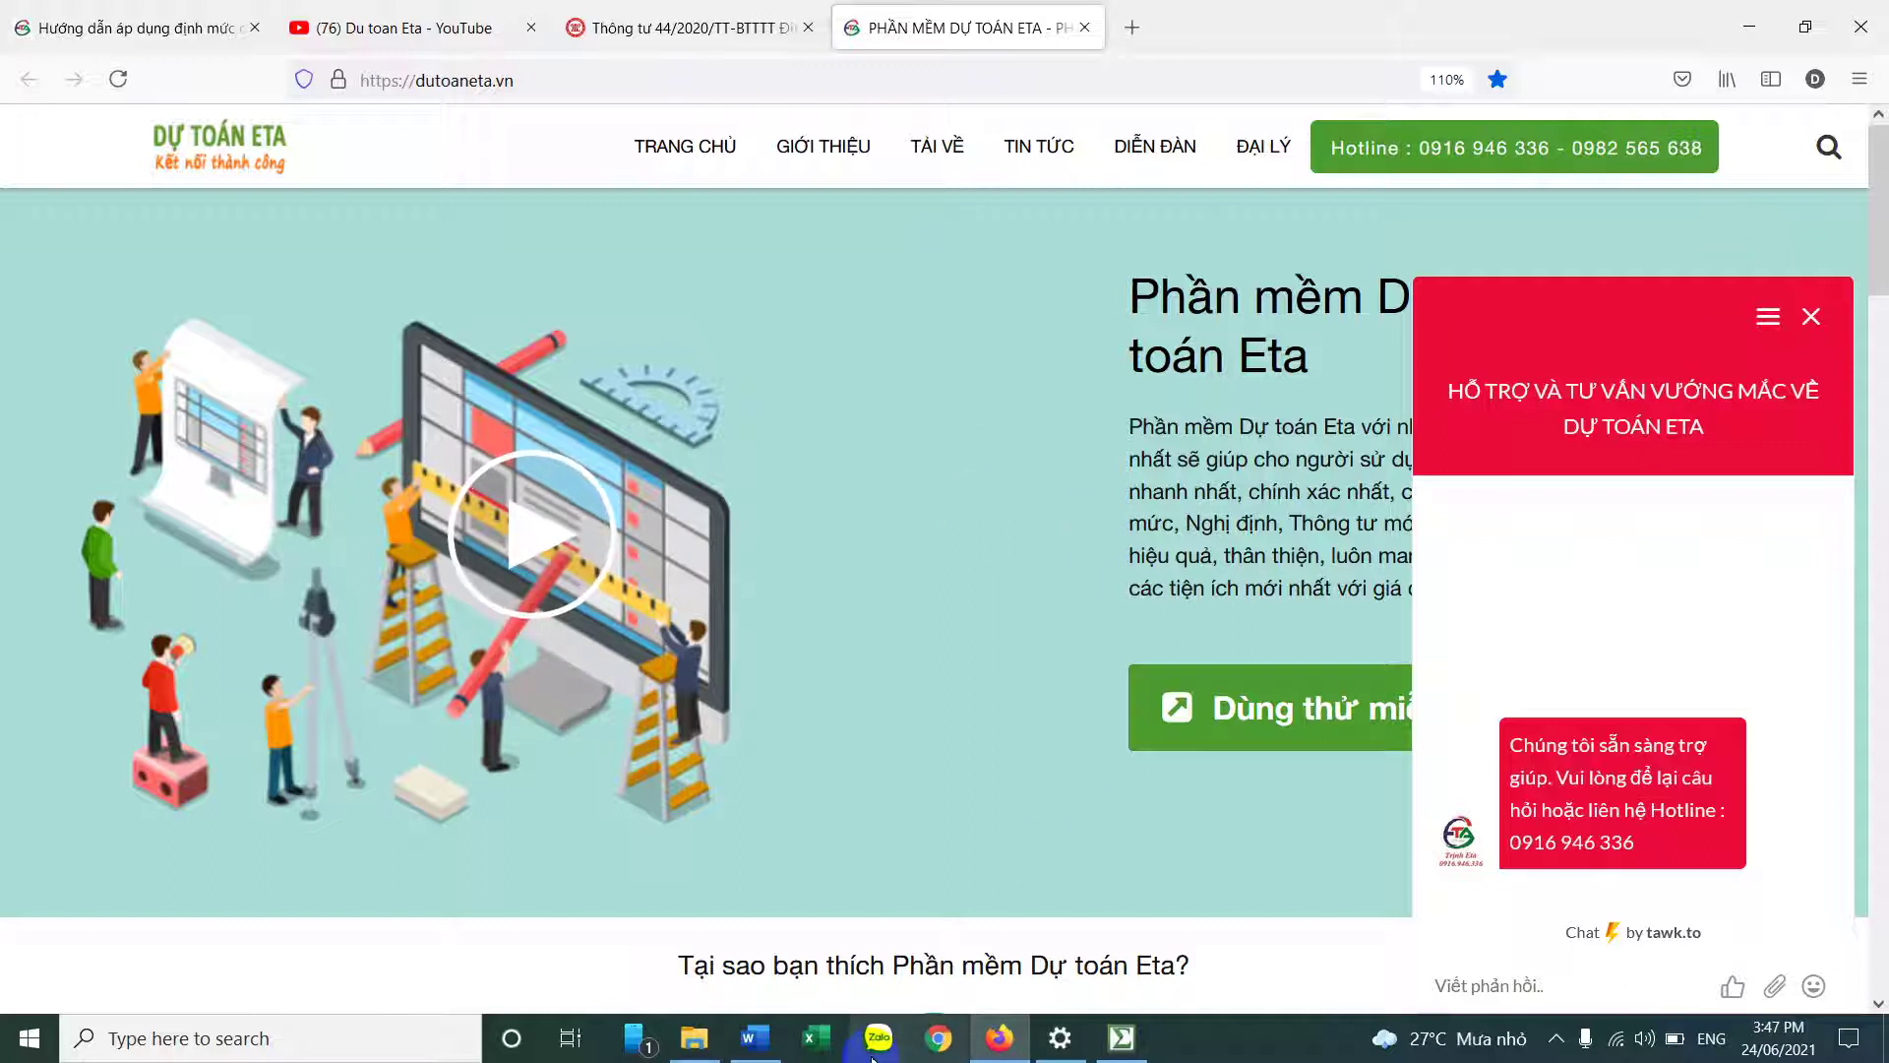
{"action": "left_click", "coordinate": [1471, 439]}
{"action": "left_click", "coordinate": [1811, 316]}
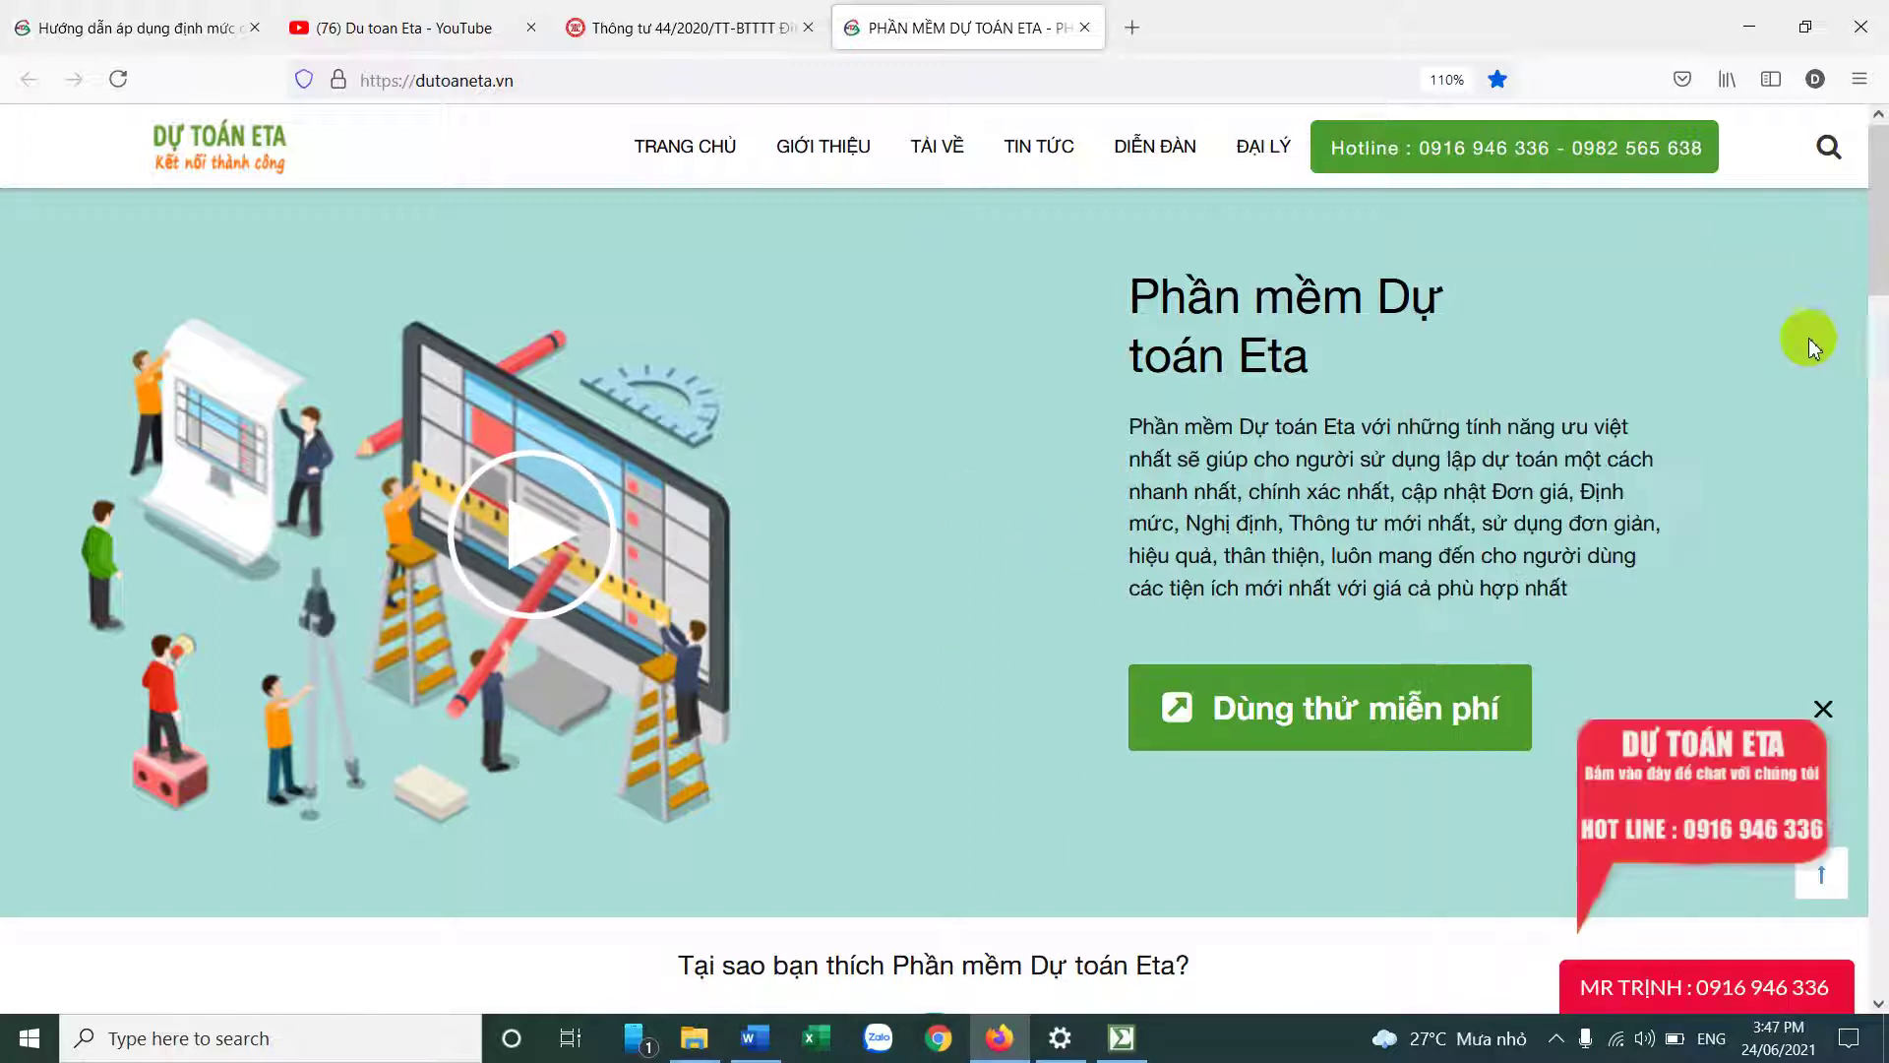